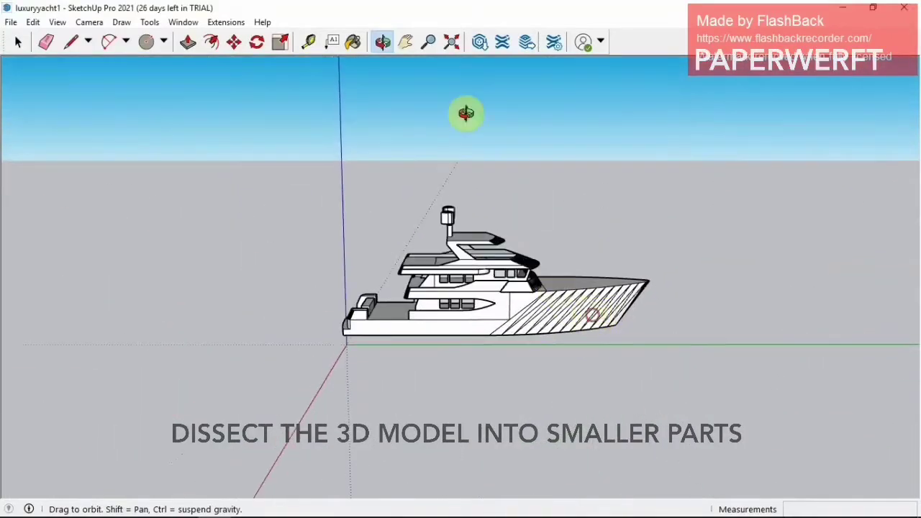
Window-select the whole yacht and make it a single group.
key("space")
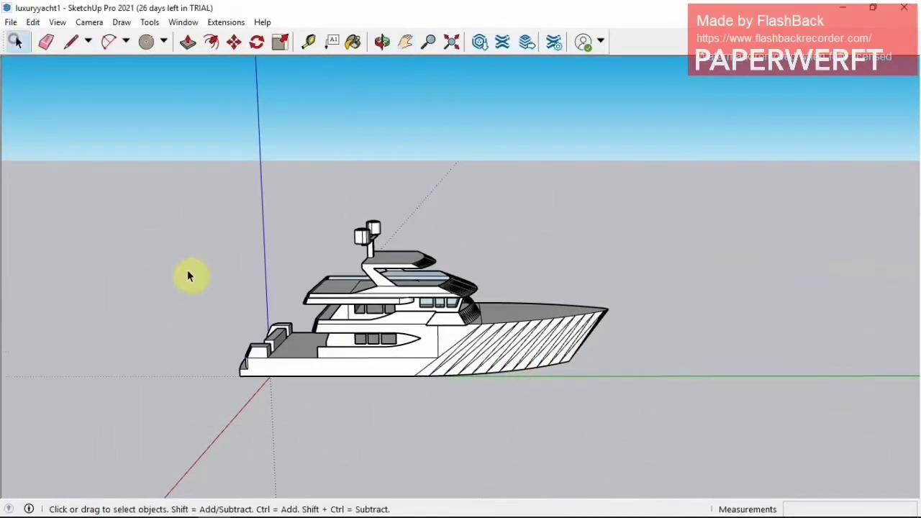
left_click_drag(201, 181, 700, 442)
right_click(445, 329)
left_click(502, 165)
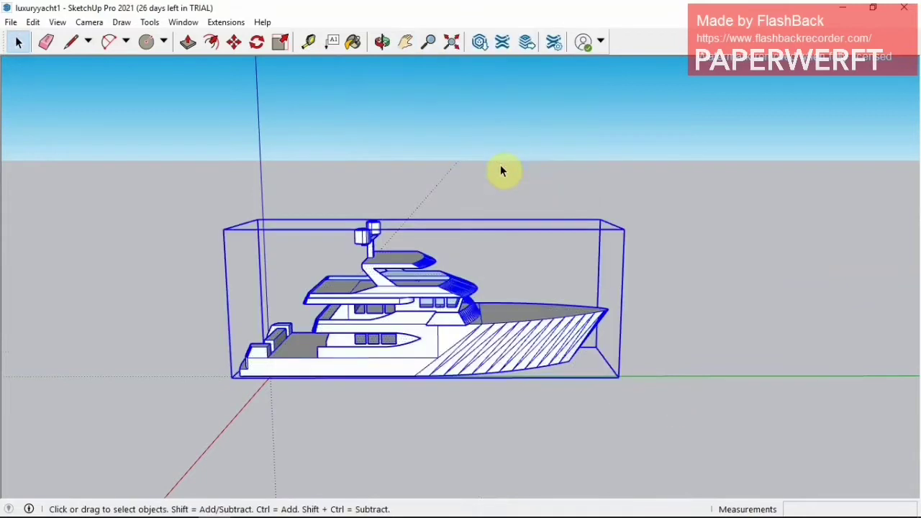
Paste a copy of the yacht group and place it to the right of the original.
left_click(231, 41)
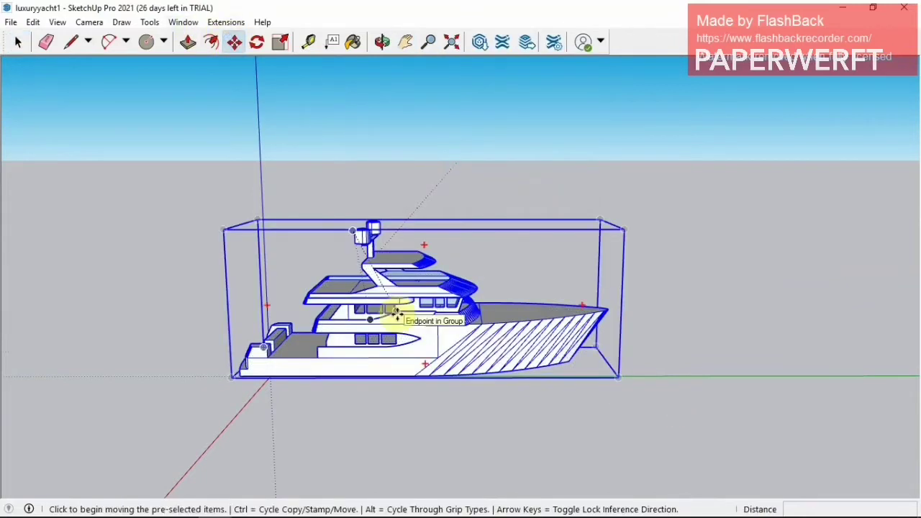
key("ctrl+v")
left_click(635, 337)
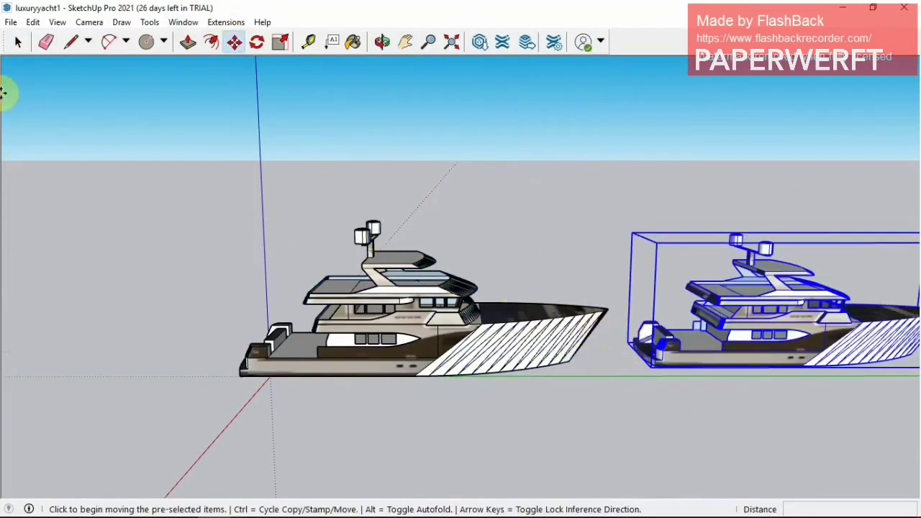
left_click(18, 41)
Explode the original yacht group and zoom in on its stern.
left_click(370, 313)
right_click(370, 313)
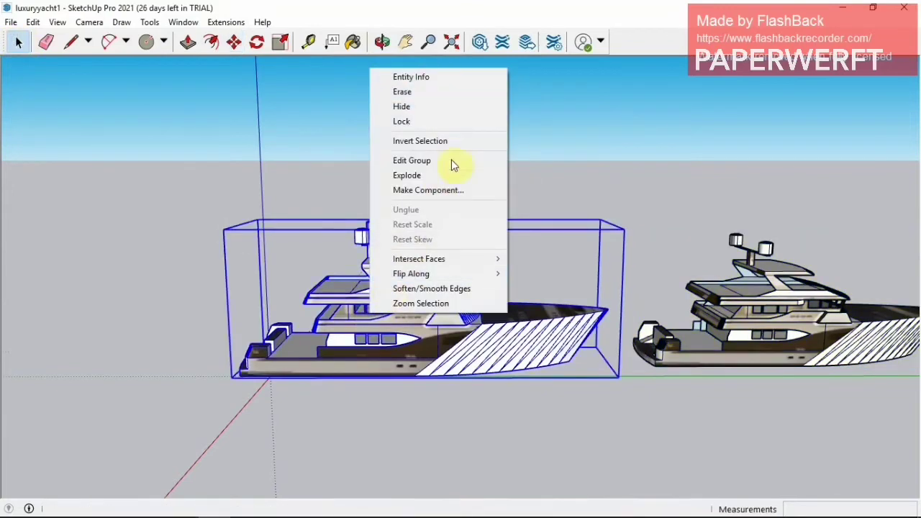
left_click(442, 178)
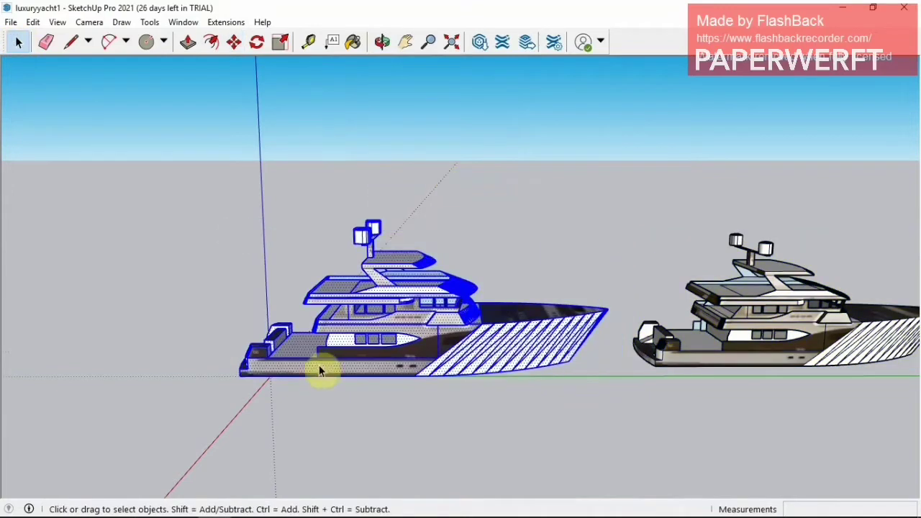
left_click(406, 42)
scroll(494, 273, "up", 3)
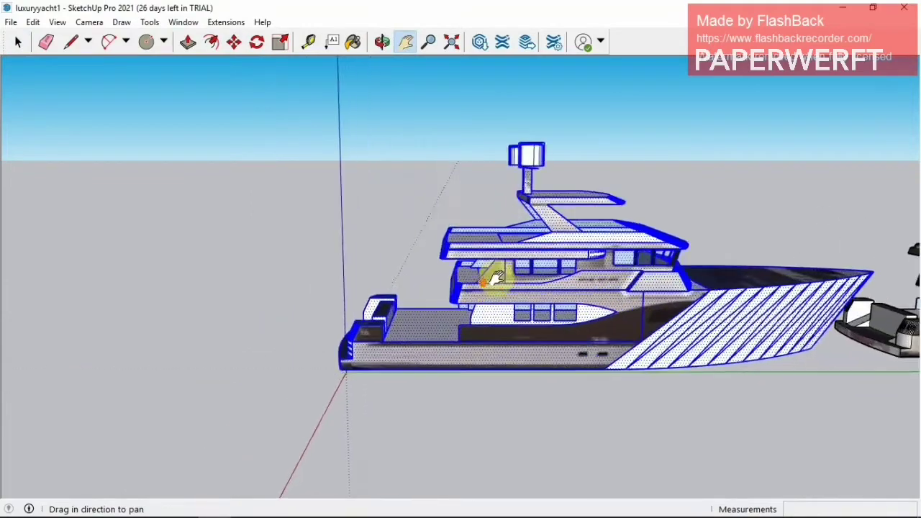
scroll(489, 319, "up", 2)
scroll(545, 337, "up", 3)
scroll(519, 317, "up", 2)
Draw a line across the stern from the hull corner, closing a face.
left_click(70, 42)
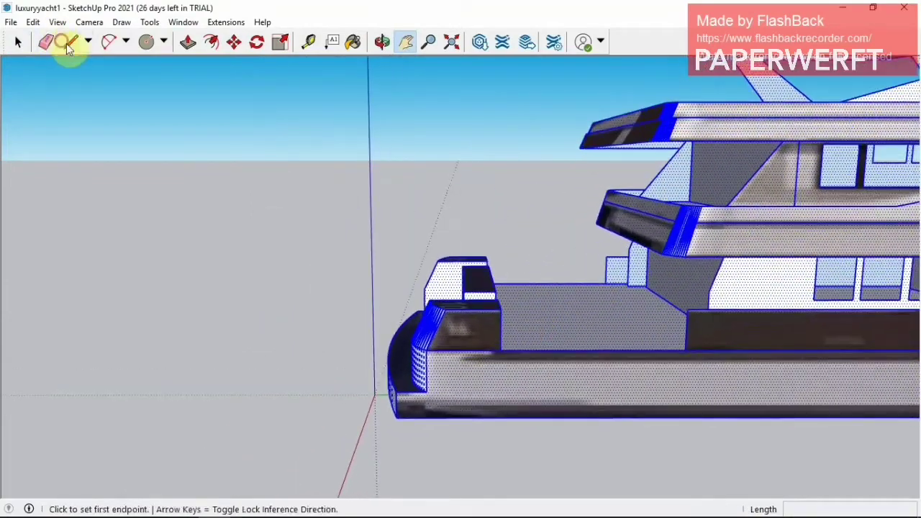
left_click(427, 391)
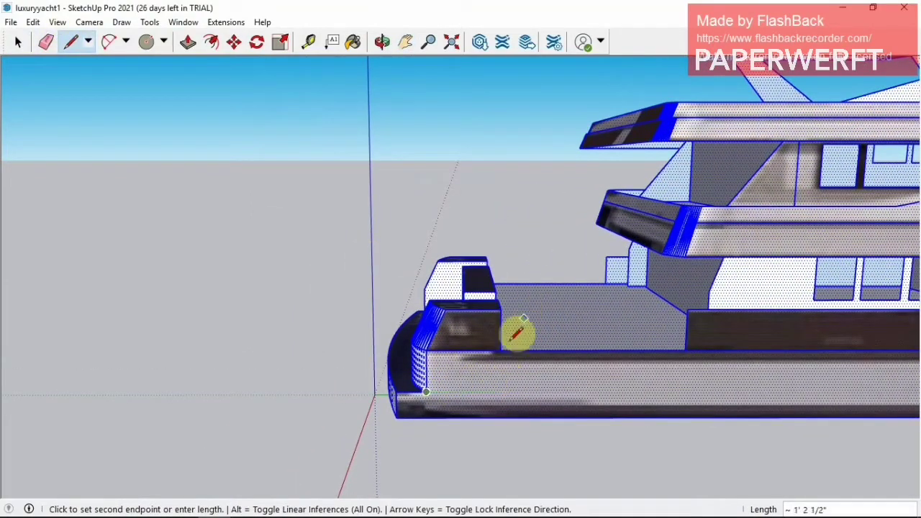
key("Escape")
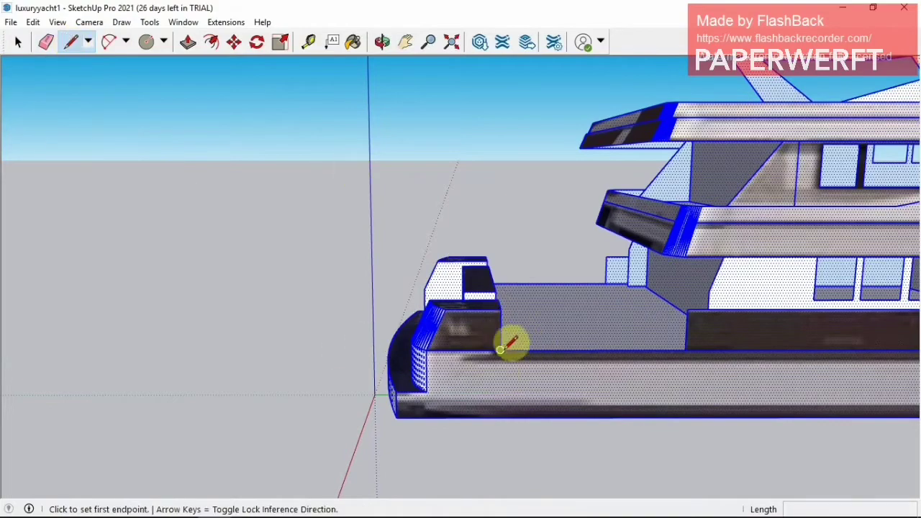
left_click(501, 350)
left_click(382, 42)
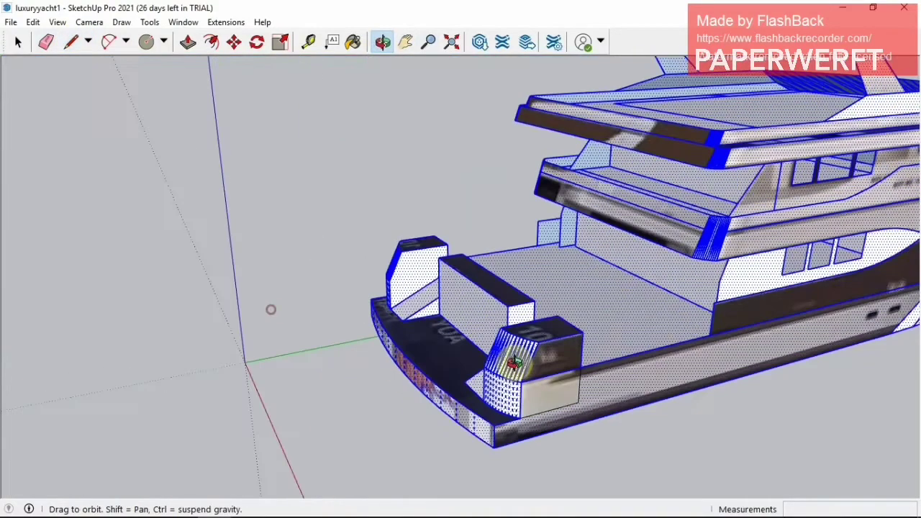
left_click_drag(269, 310, 508, 325)
left_click(72, 43)
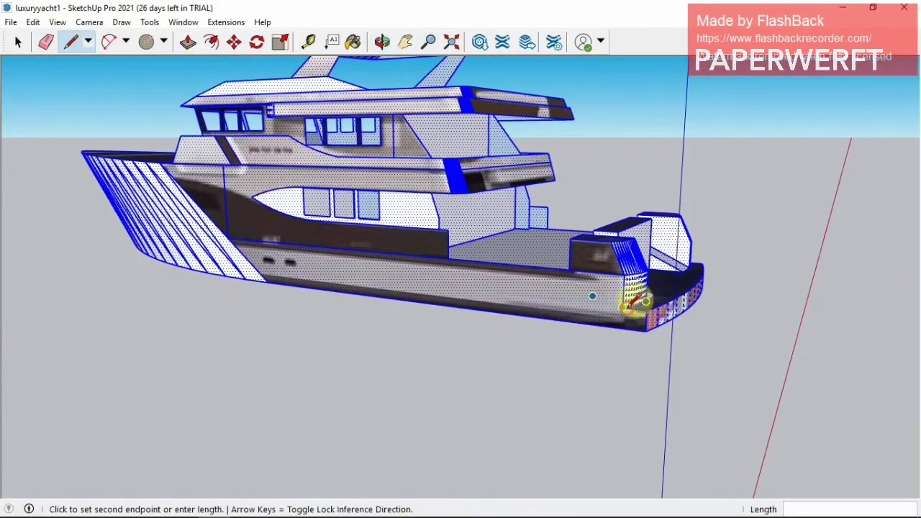
left_click(569, 269)
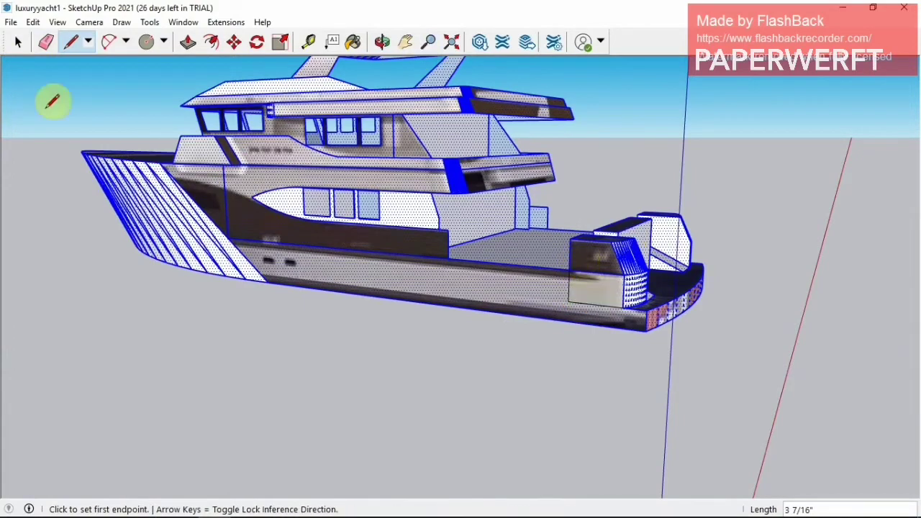
Draw another edge at the stern, then window-select the stern section.
left_click(566, 311)
left_click(382, 41)
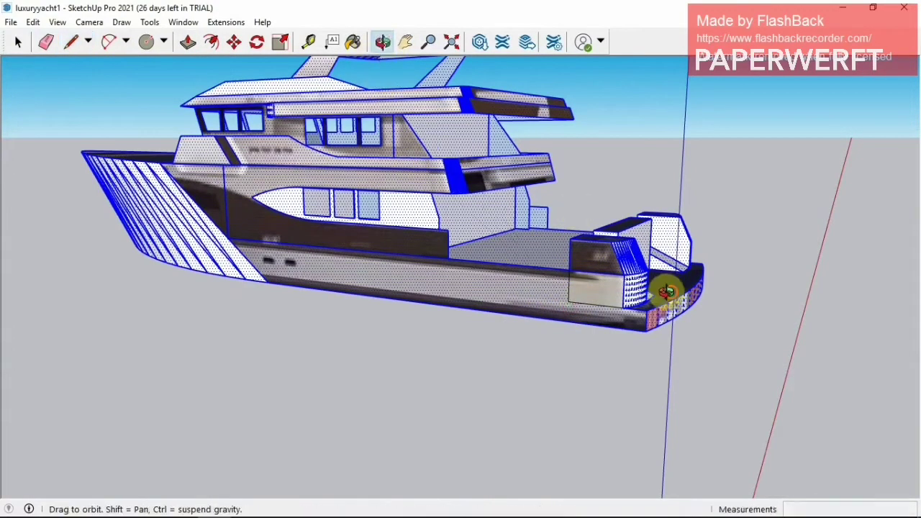
left_click_drag(627, 305, 154, 324)
left_click(67, 44)
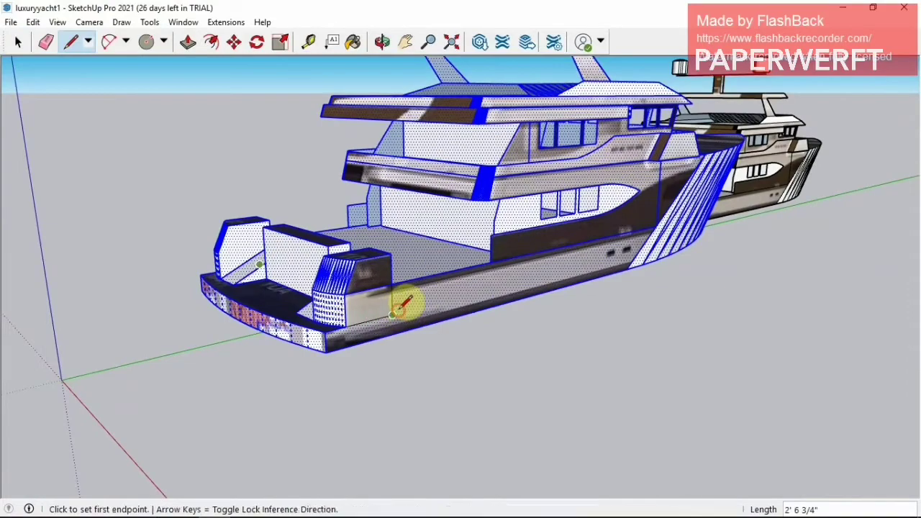
left_click(382, 42)
left_click_drag(374, 302, 215, 180)
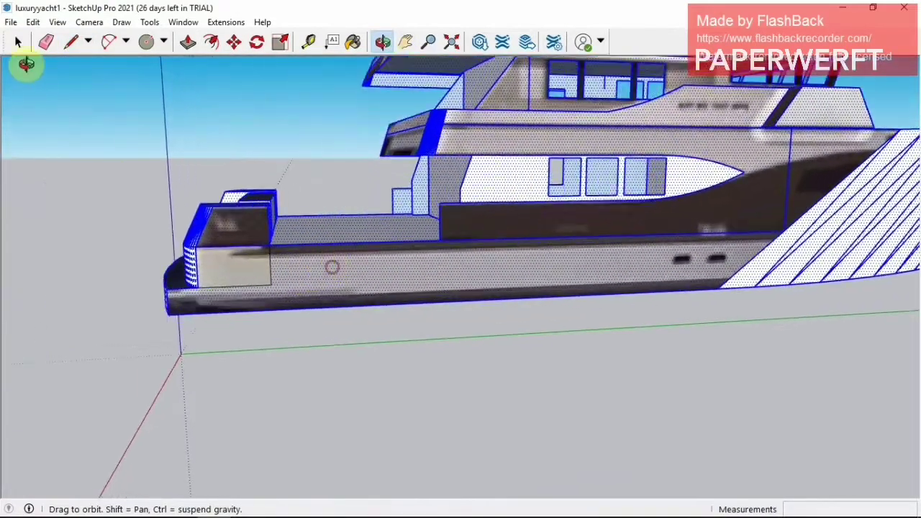
left_click(18, 41)
left_click_drag(113, 166, 306, 331)
Group the selected stern section and paste a copy of it.
right_click(220, 237)
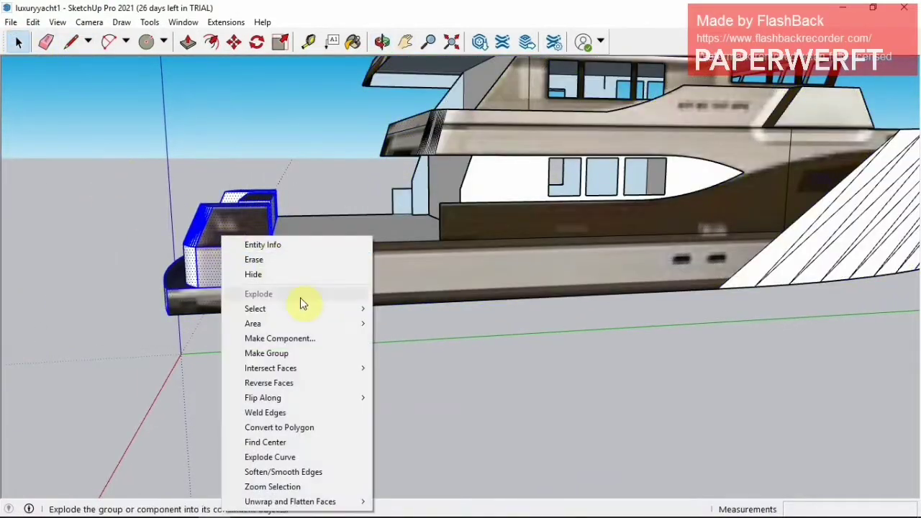
left_click(309, 353)
left_click(234, 42)
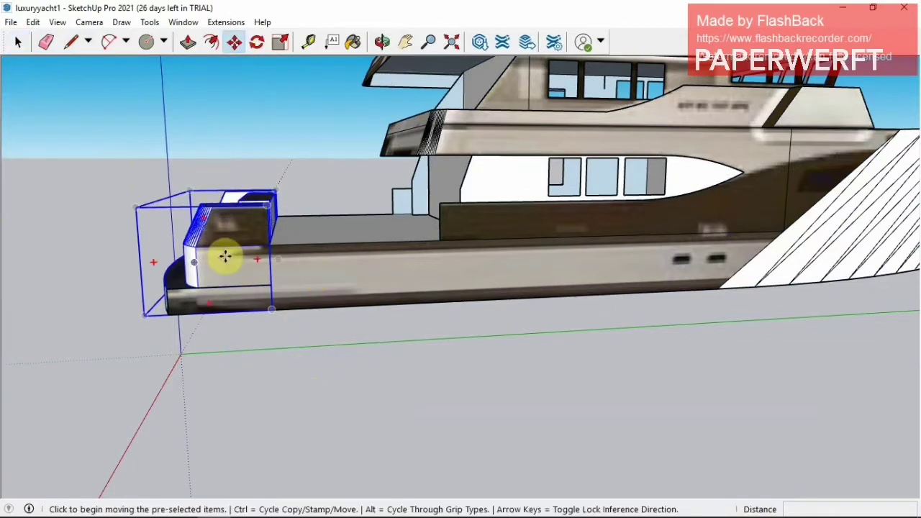
scroll(385, 290, "up", 2)
scroll(218, 272, "up", 2)
key("ctrl+v")
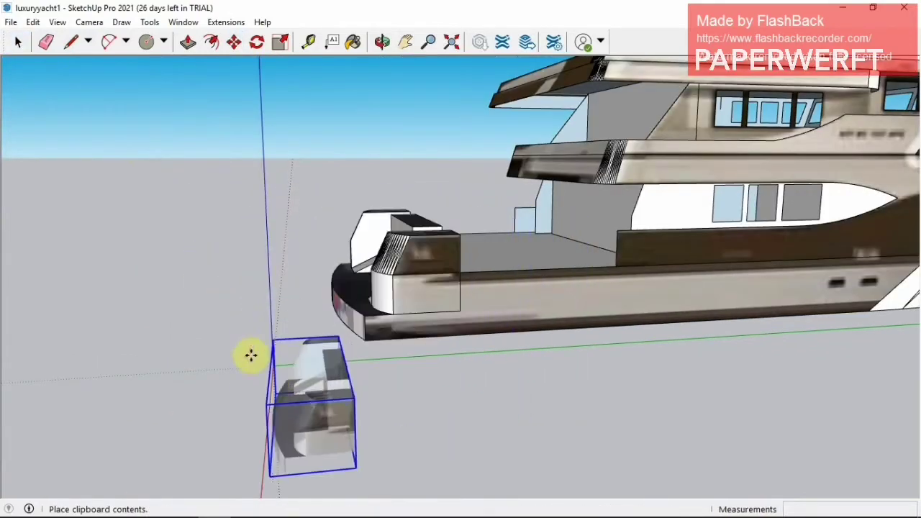
left_click(360, 310)
Move the stern copy to the left of the yacht, then add the yacht's stern group to the selection.
left_click(383, 42)
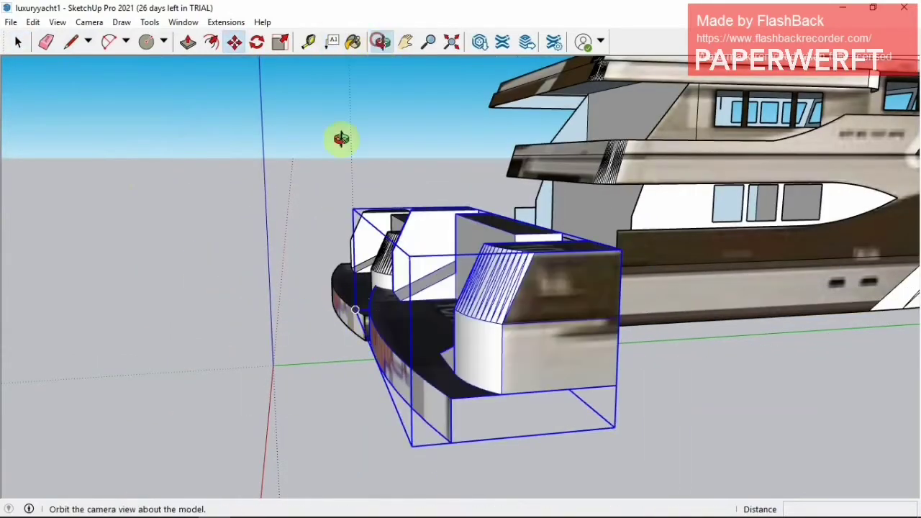
mouse_move(344, 138)
left_mouse_down()
mouse_move(509, 231)
mouse_move(385, 199)
left_mouse_up()
left_click(234, 41)
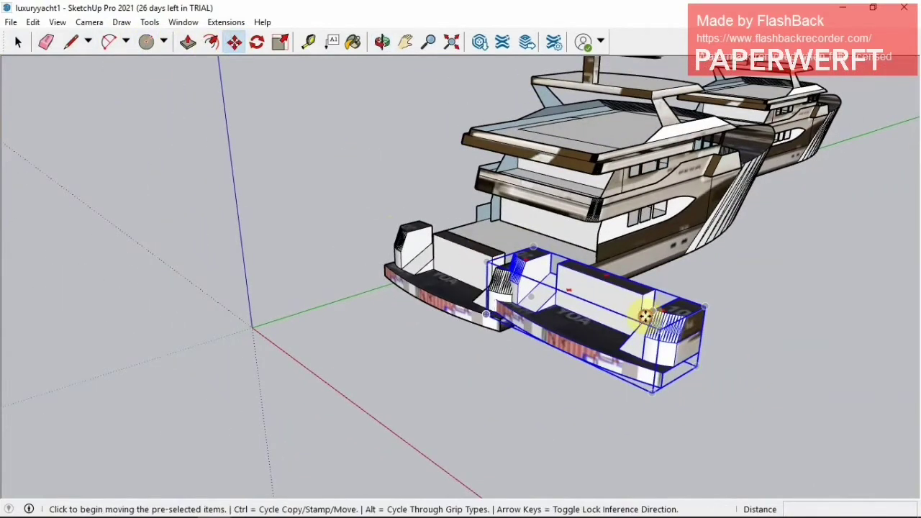
left_click(643, 314)
left_click(360, 317)
left_click(18, 42)
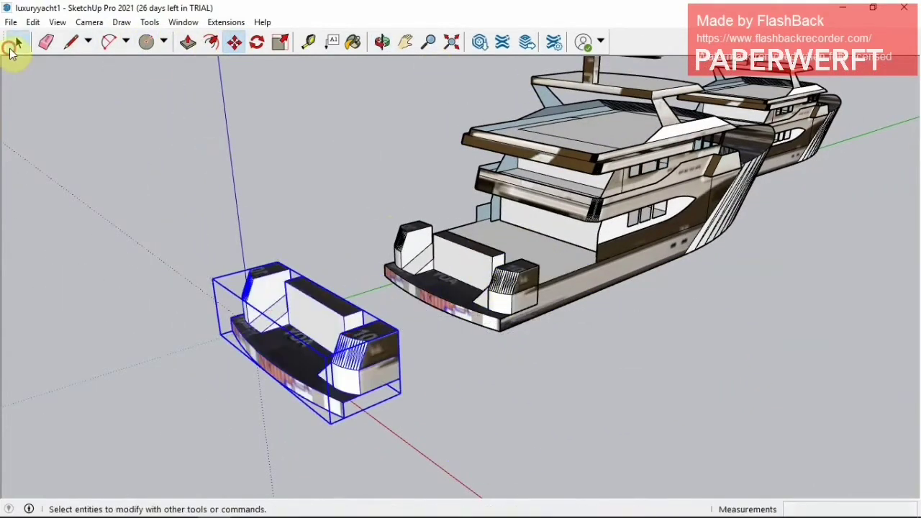
left_click(422, 276)
Explode both selected stern groups into loose geometry.
right_click(331, 357)
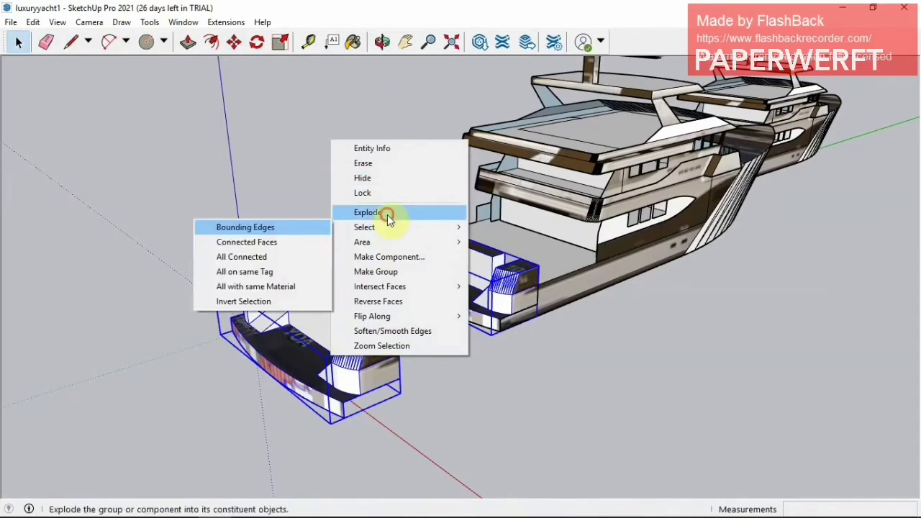
left_click(387, 214)
left_click(382, 41)
mouse_move(547, 358)
left_mouse_down()
mouse_move(435, 345)
mouse_move(425, 324)
left_mouse_up()
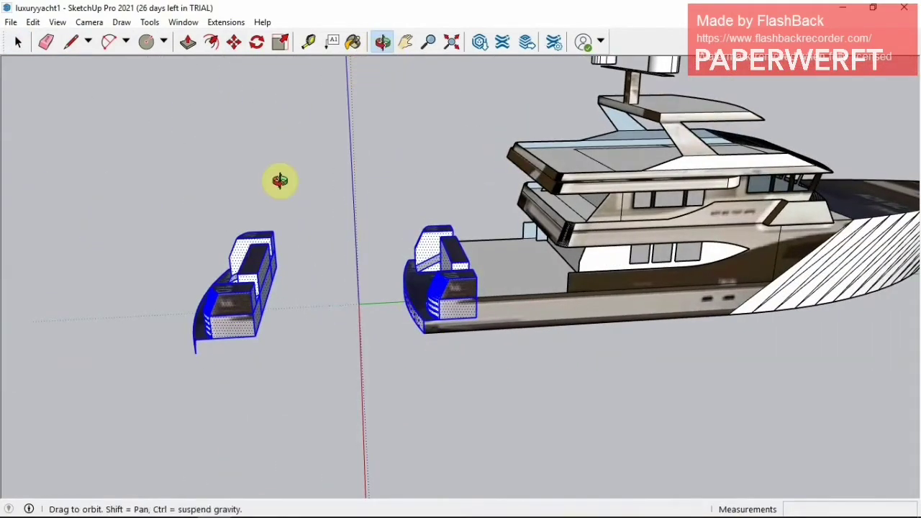
middle_click_drag(317, 169, 436, 232)
key("space")
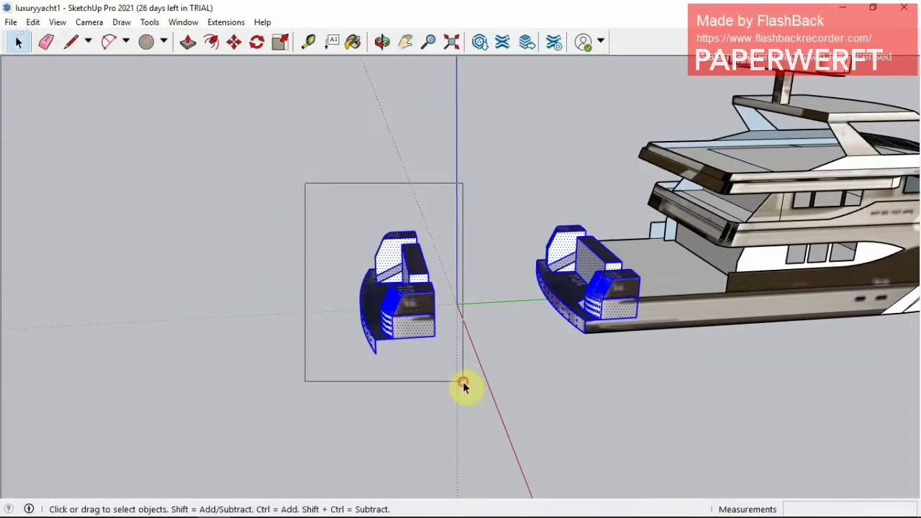
Regroup the detached stern piece and move a new copy beside it.
right_click(380, 311)
left_click(460, 157)
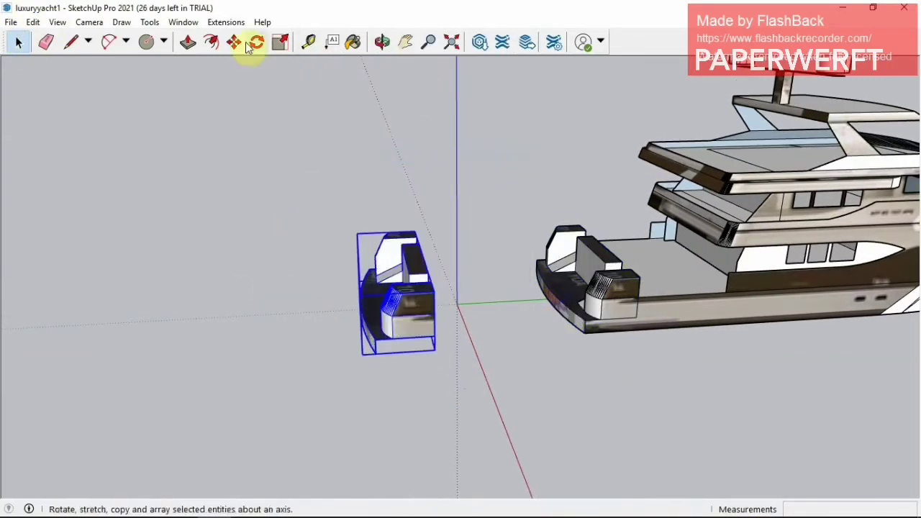
left_click(233, 42)
scroll(404, 320, "down", 3)
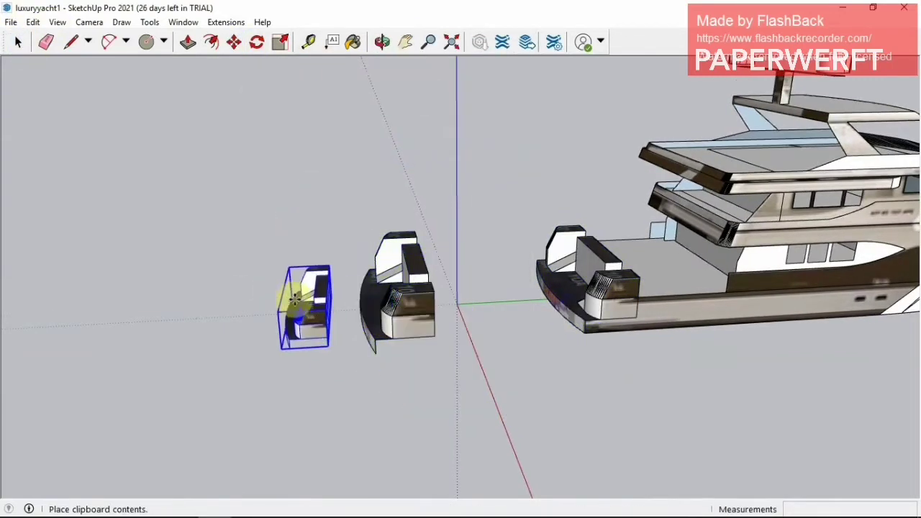
middle_click_drag(268, 338, 326, 327)
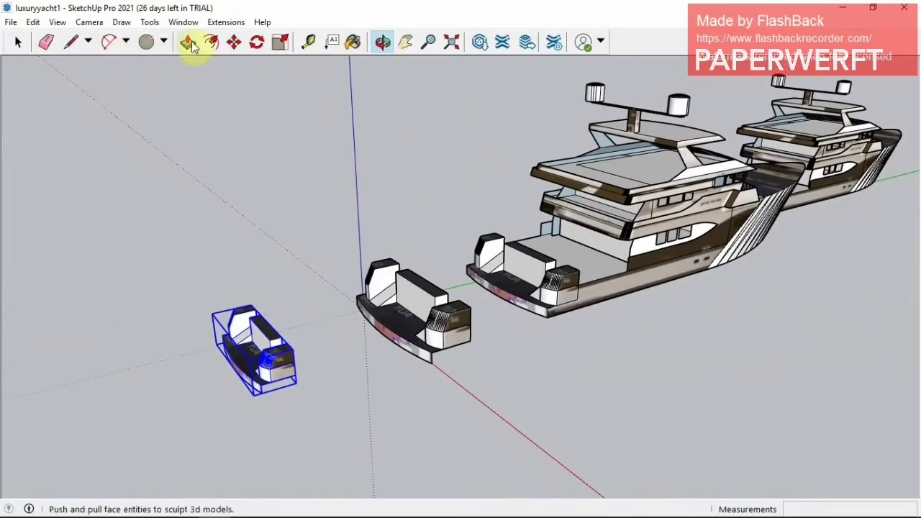
key("m")
left_click(239, 360)
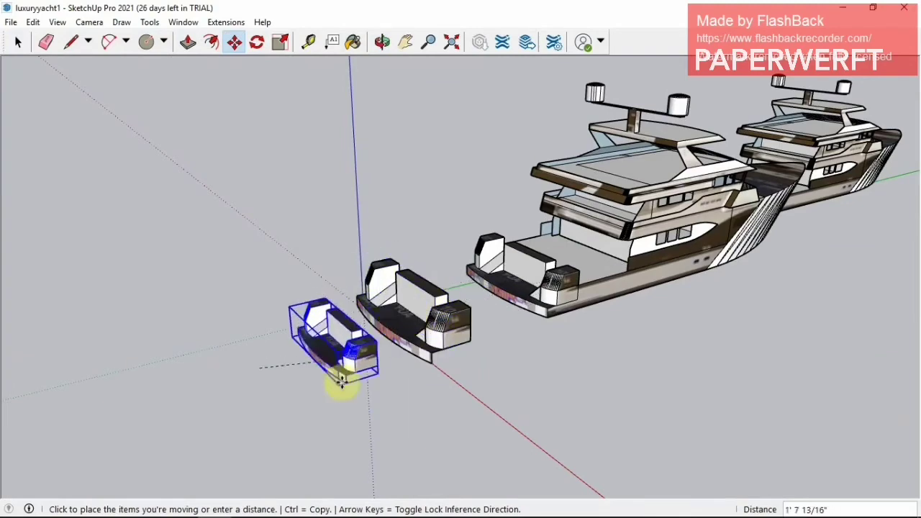
left_click(341, 382)
left_click(383, 42)
Explode the upper deck and chair groups.
left_click_drag(380, 343, 263, 249)
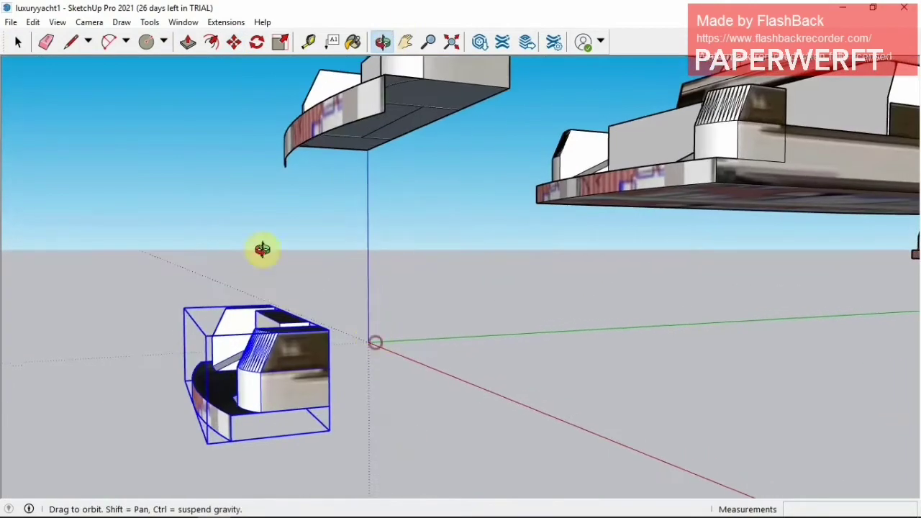
key("space")
left_click(309, 119)
left_click(245, 329, "ctrl")
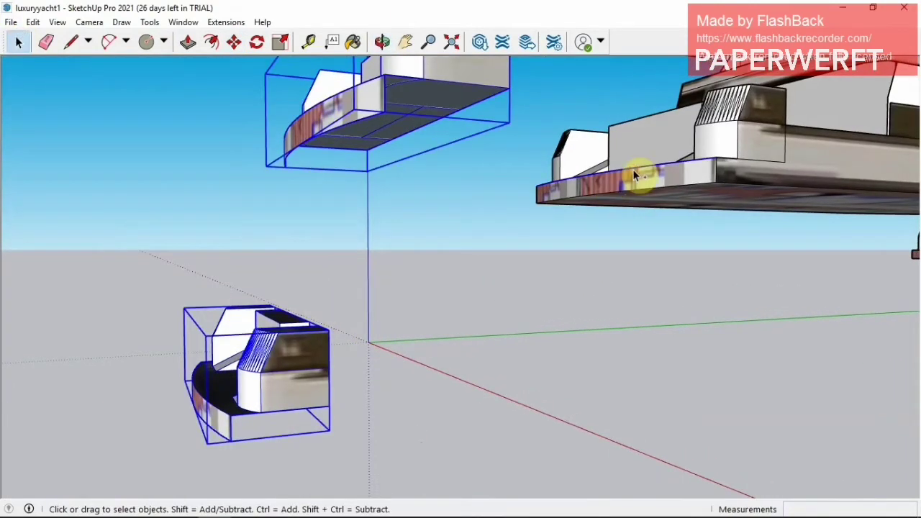
right_click(265, 370)
left_click(345, 151)
left_click(227, 254)
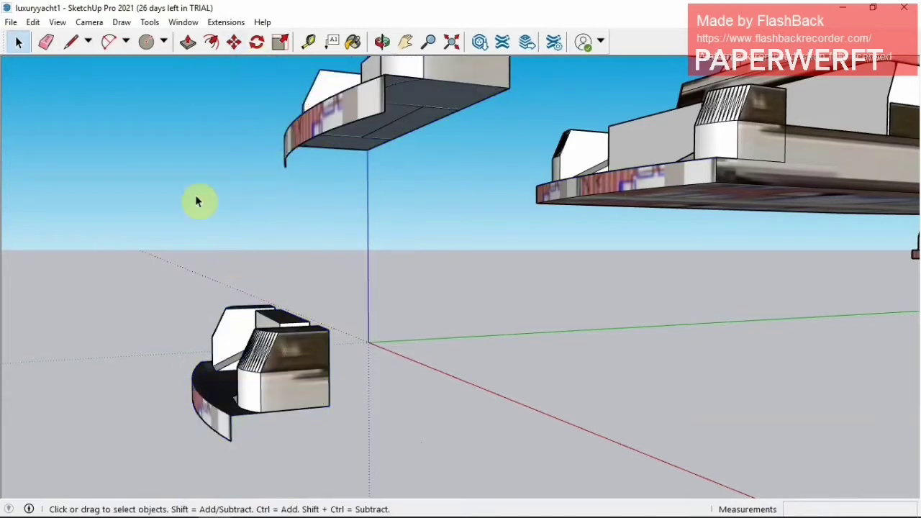
Erase the chair's selected faces.
left_click(383, 42)
left_click_drag(243, 358, 77, 160)
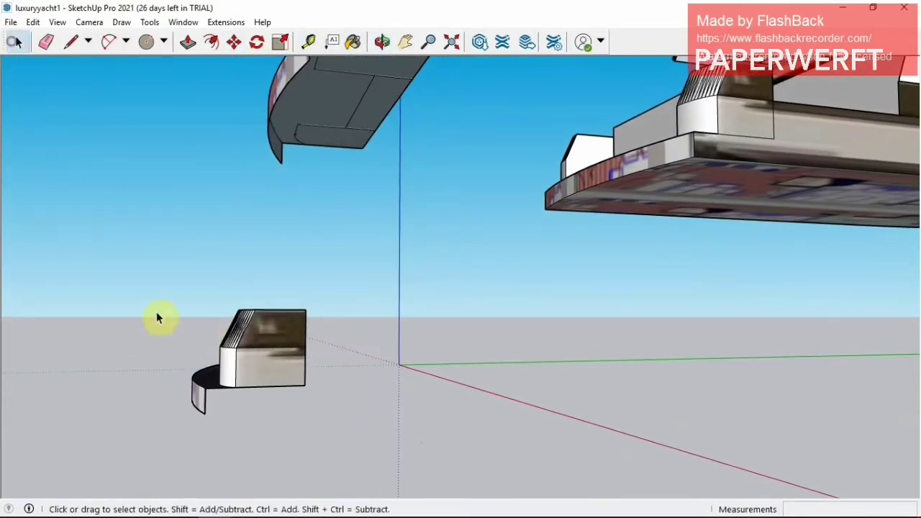
left_click(382, 42)
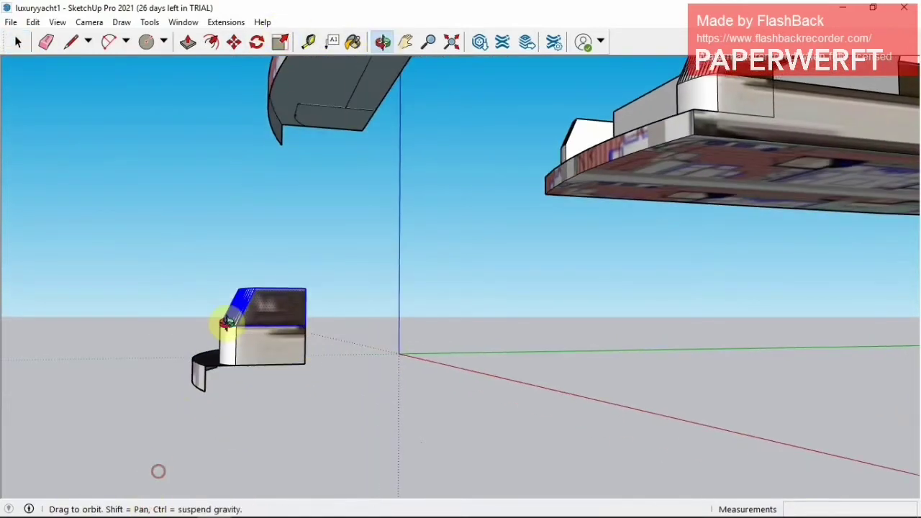
mouse_move(226, 324)
left_mouse_down()
mouse_move(502, 317)
mouse_move(516, 290)
left_mouse_up()
left_click(20, 43)
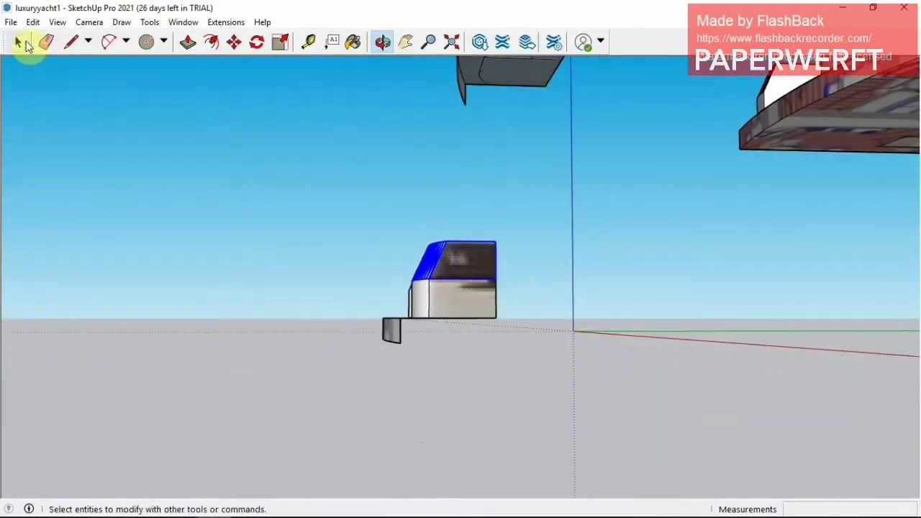
right_click(512, 303)
left_click(504, 297)
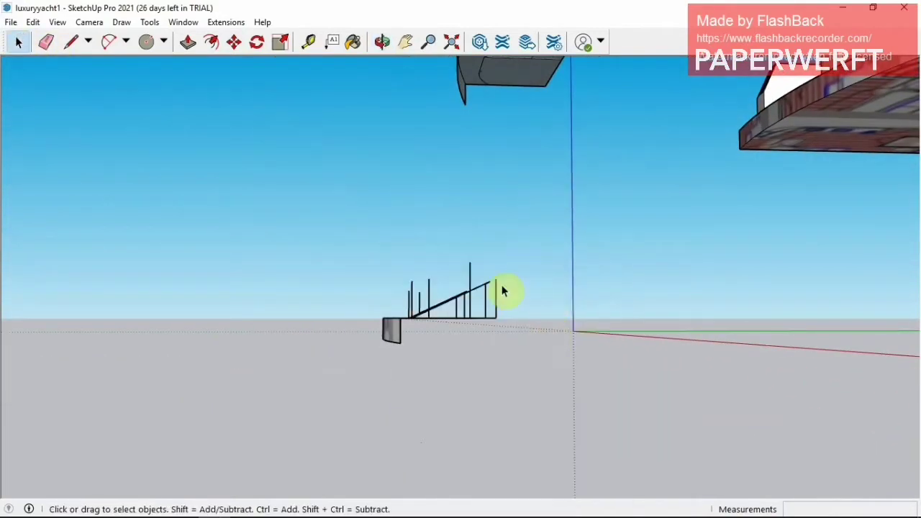
left_click(44, 43)
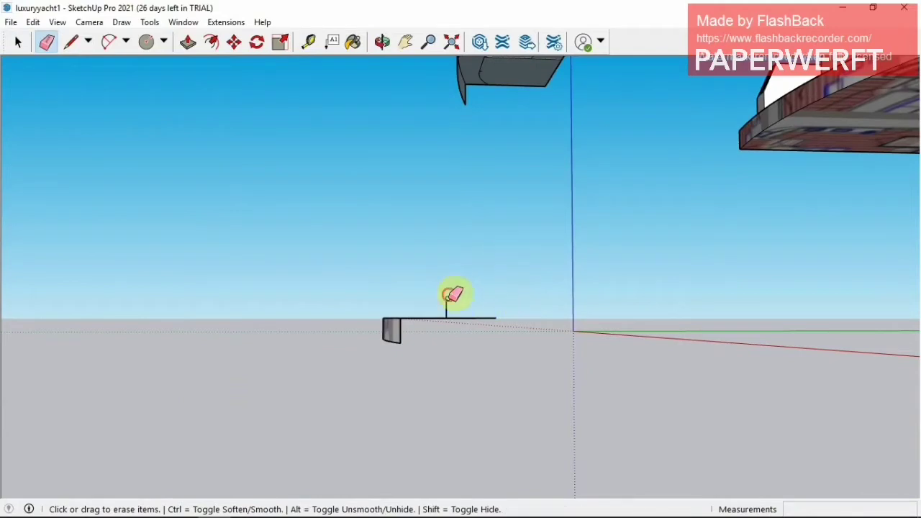
Erase the YOA deck marking edges and the small curved edge at the slab corner.
left_click(382, 42)
mouse_move(375, 144)
left_mouse_down()
mouse_move(348, 324)
mouse_move(88, 88)
left_mouse_up()
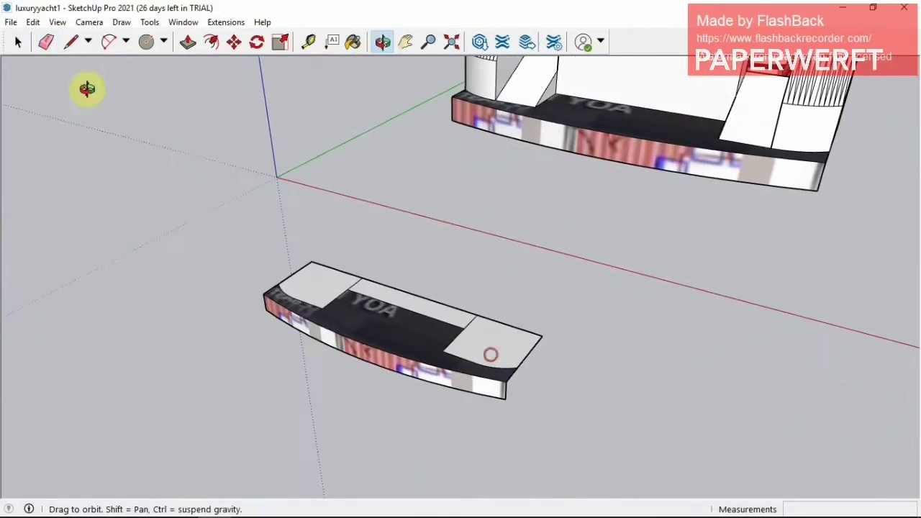
left_click(53, 43)
left_click_drag(466, 353, 348, 304)
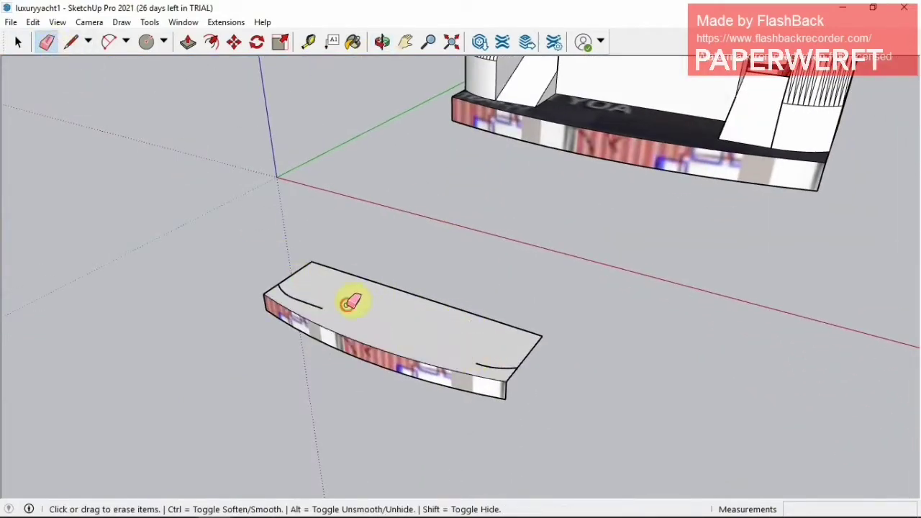
left_click(301, 292)
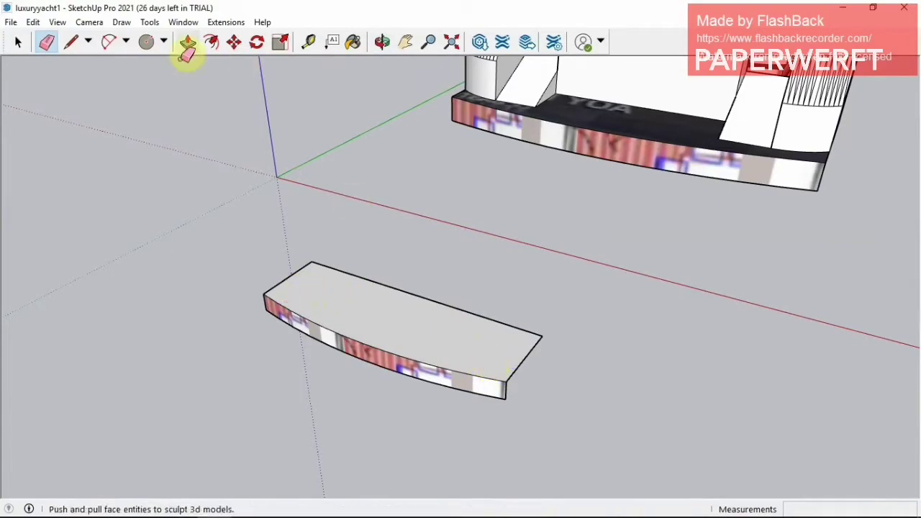
left_click(70, 42)
mouse_move(356, 262)
middle_mouse_down()
mouse_move(358, 350)
mouse_move(633, 323)
mouse_move(641, 349)
middle_mouse_up()
left_click(45, 41)
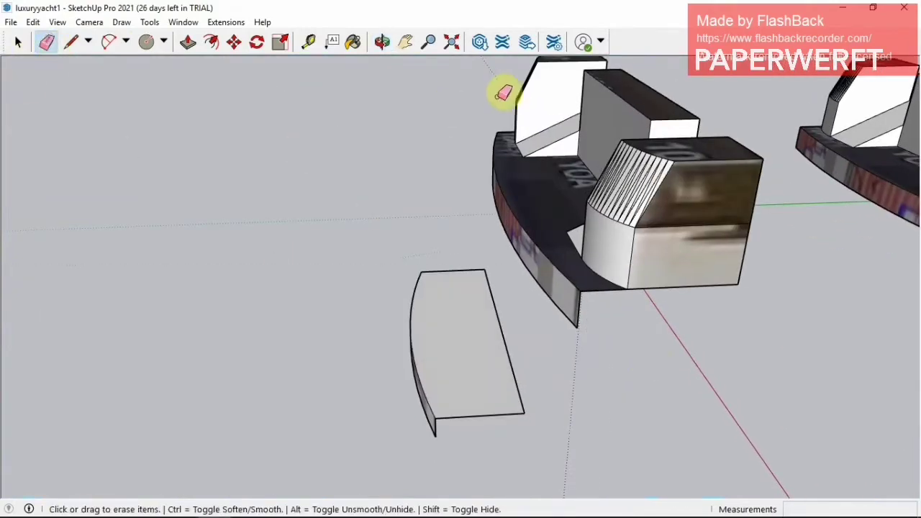
Window-select the boat parts, then pan them closer into view.
left_click(382, 41)
mouse_move(633, 338)
left_mouse_down()
mouse_move(636, 263)
mouse_move(627, 263)
left_mouse_up()
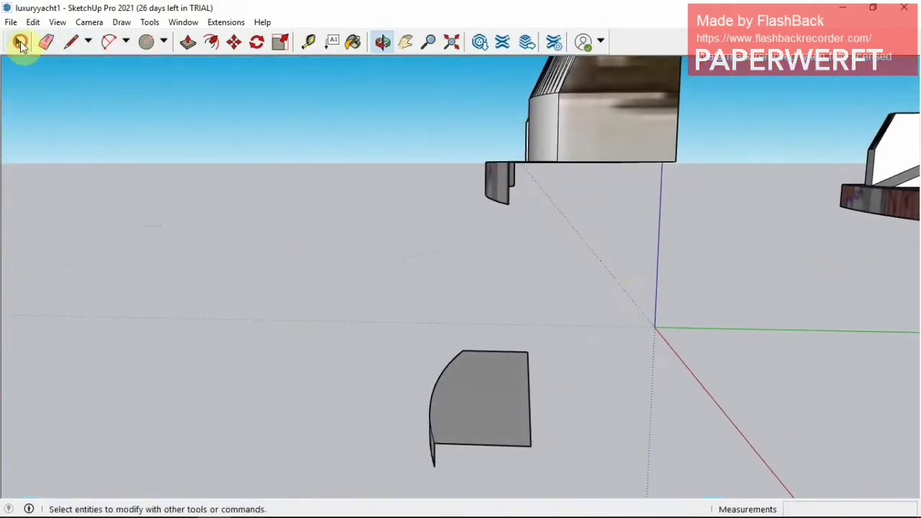
left_click(20, 43)
mouse_move(448, 126)
left_mouse_down()
mouse_move(498, 223)
mouse_move(650, 290)
mouse_move(678, 247)
mouse_move(535, 250)
mouse_move(555, 266)
left_mouse_up()
right_click(503, 185)
key("Escape")
left_click(382, 42)
left_click(405, 41)
mouse_move(648, 116)
left_mouse_down()
mouse_move(523, 226)
mouse_move(612, 288)
left_mouse_up()
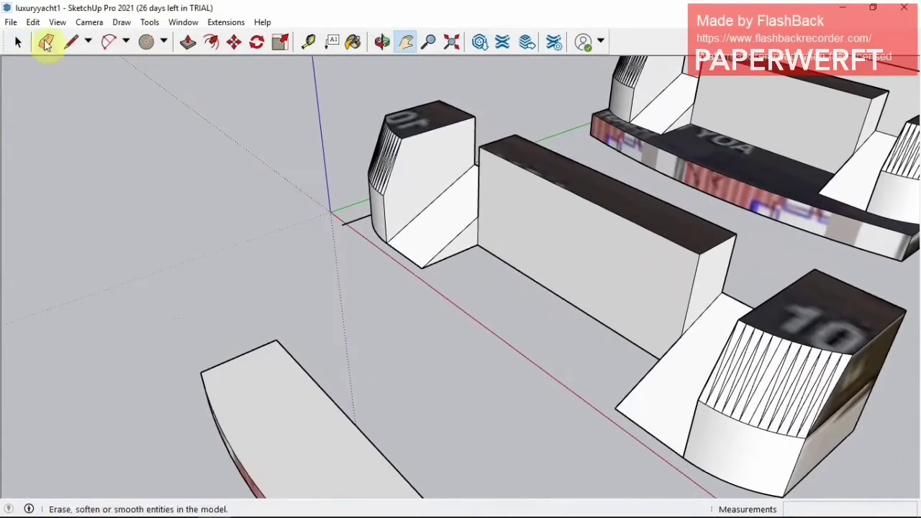
Erase the faces below the small left block and between the long block and the "10" block.
left_click(45, 41)
left_click(419, 263)
left_click_drag(634, 424, 718, 311)
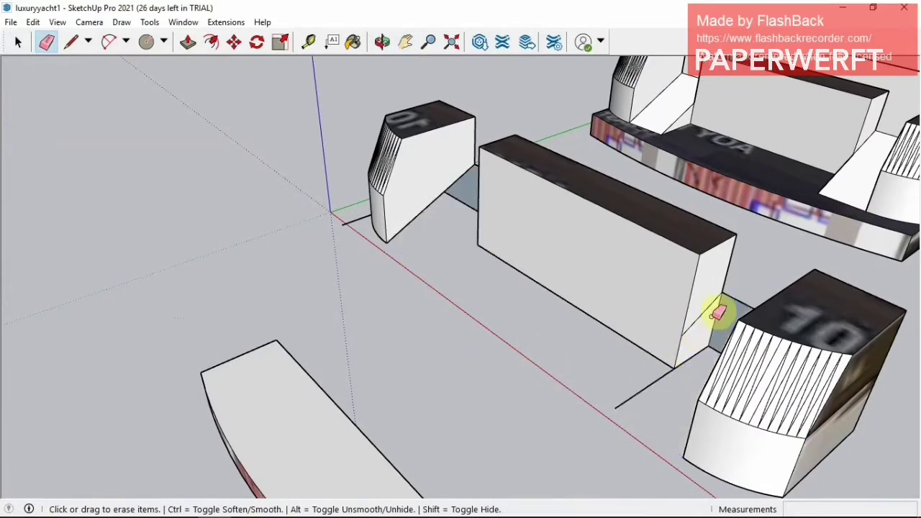
left_click(382, 41)
left_click_drag(547, 216, 487, 205)
key("e")
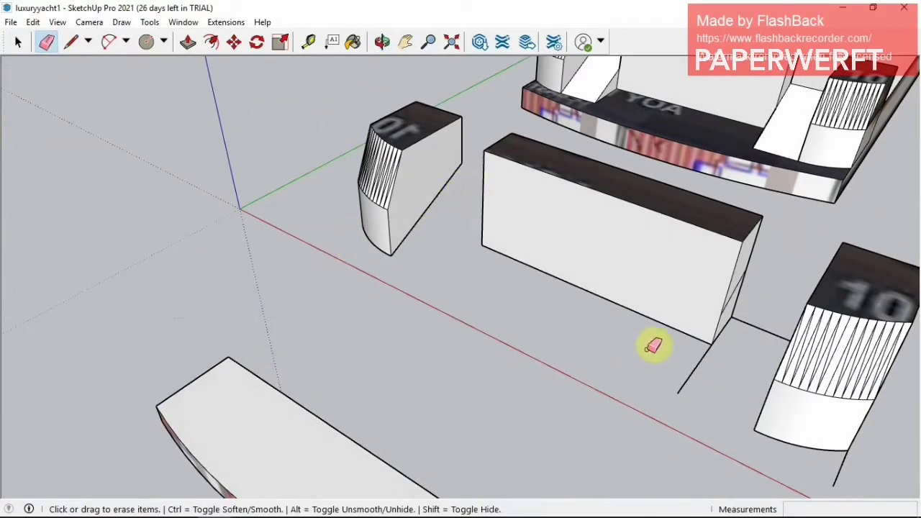
left_click(383, 41)
mouse_move(468, 216)
left_mouse_down()
mouse_move(555, 344)
mouse_move(263, 290)
mouse_move(238, 274)
left_mouse_up()
left_click(45, 41)
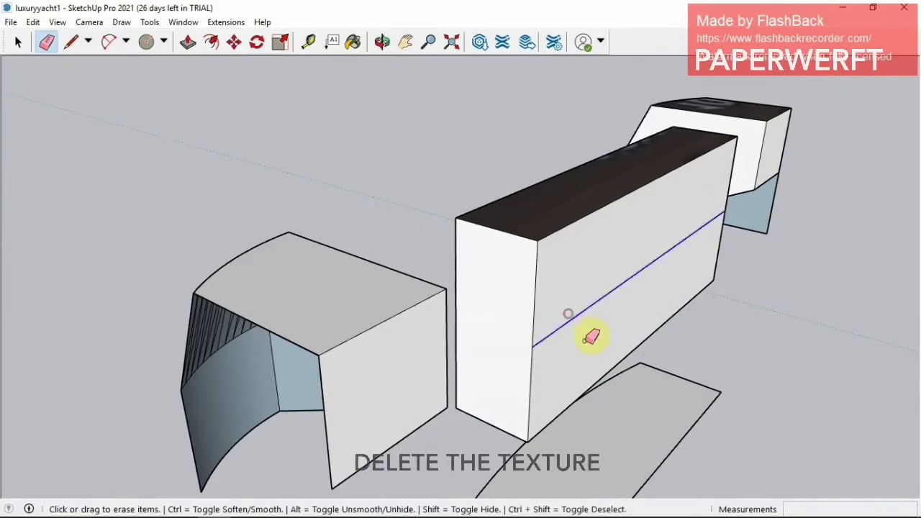
Erase the long block's textured top and front faces and redraw a plain top face.
left_click_drag(452, 169, 573, 246)
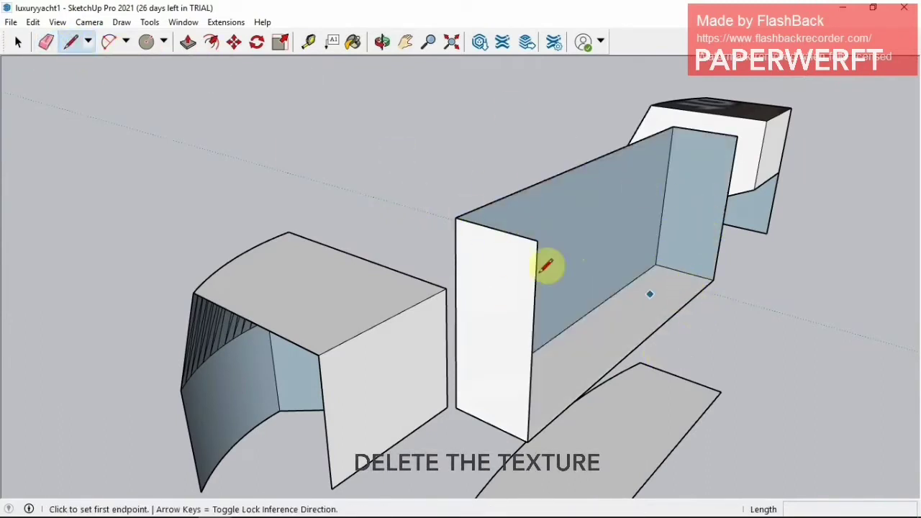
left_click(536, 241)
left_click(736, 138)
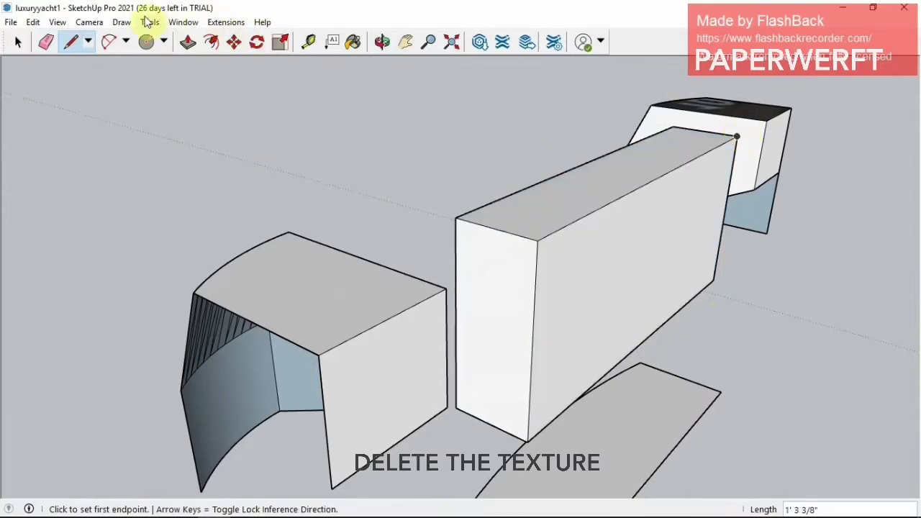
Erase the "10" block's lower edge and its textured top face.
left_click(382, 41)
mouse_move(391, 200)
left_mouse_down()
mouse_move(582, 203)
mouse_move(27, 69)
left_mouse_up()
left_click(46, 41)
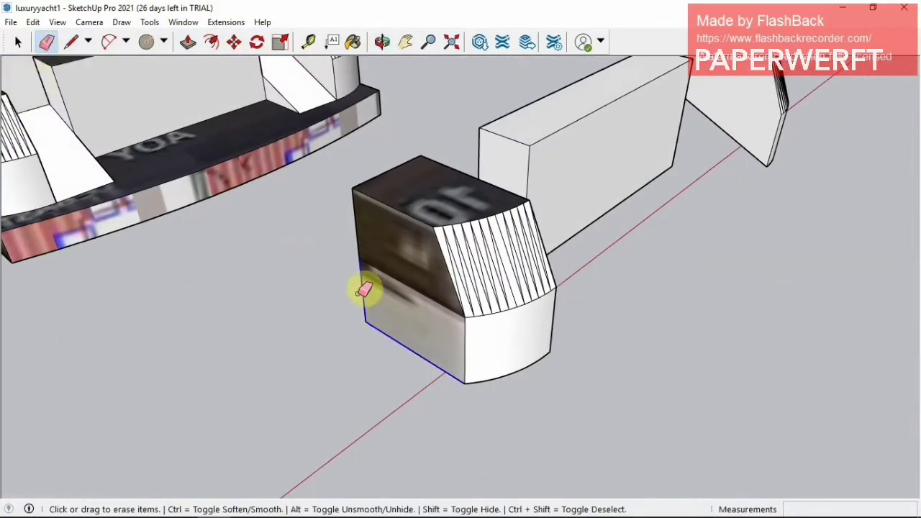
left_click(415, 274)
left_click(71, 41)
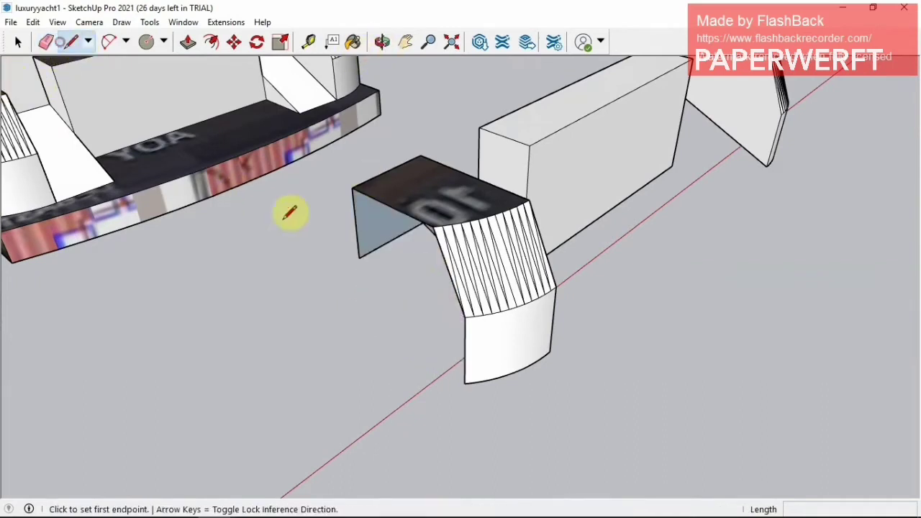
left_click(37, 45)
left_click(376, 192)
left_click(70, 41)
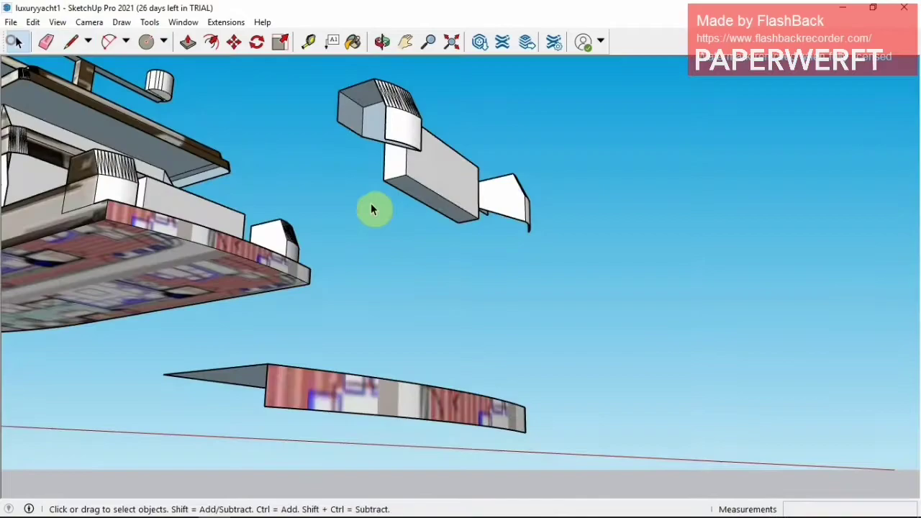
Erase the chosen cabin part and zoom in on the yacht from the side.
right_click(410, 188)
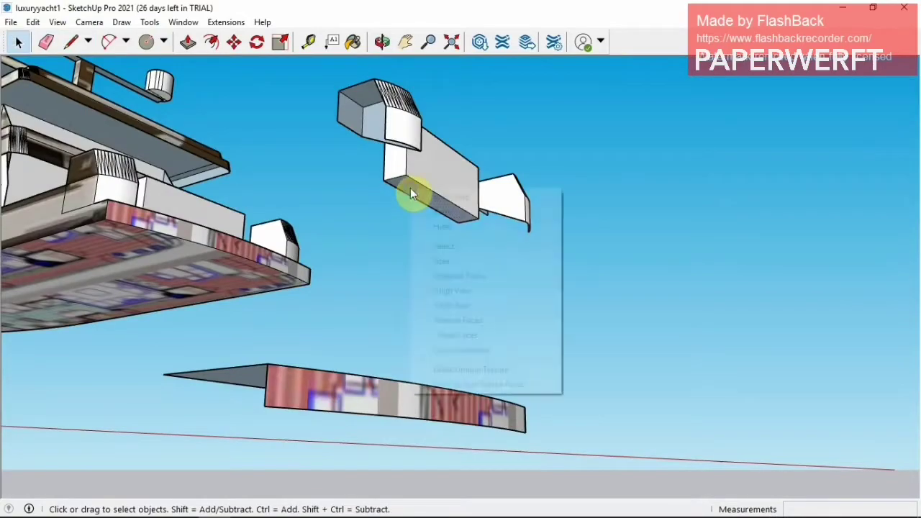
left_click(463, 213)
left_click(383, 41)
mouse_move(382, 79)
left_mouse_down()
mouse_move(383, 111)
mouse_move(487, 247)
mouse_move(273, 285)
mouse_move(319, 264)
mouse_move(384, 267)
mouse_move(350, 237)
mouse_move(493, 220)
mouse_move(411, 323)
left_mouse_up()
scroll(438, 377, "up", 3)
scroll(440, 387, "up", 3)
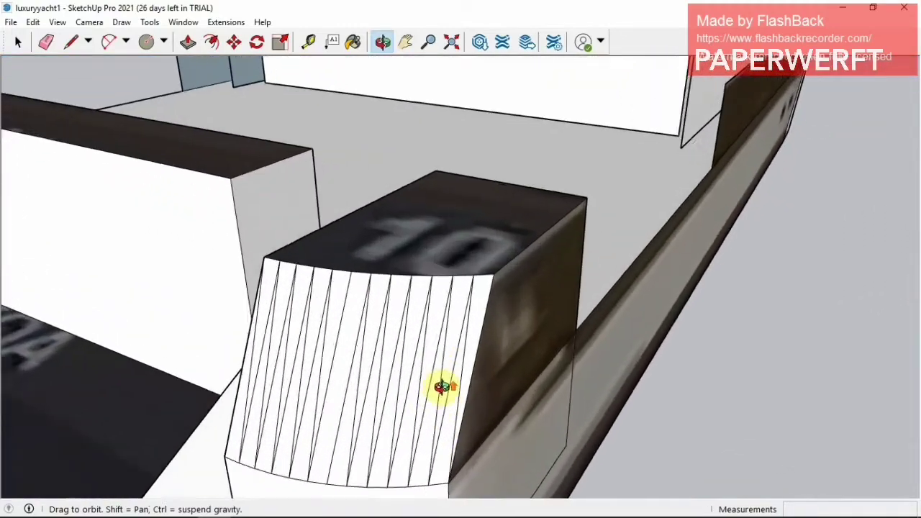
scroll(440, 387, "up", 2)
Erase the block's top face, then restore it.
left_click(19, 42)
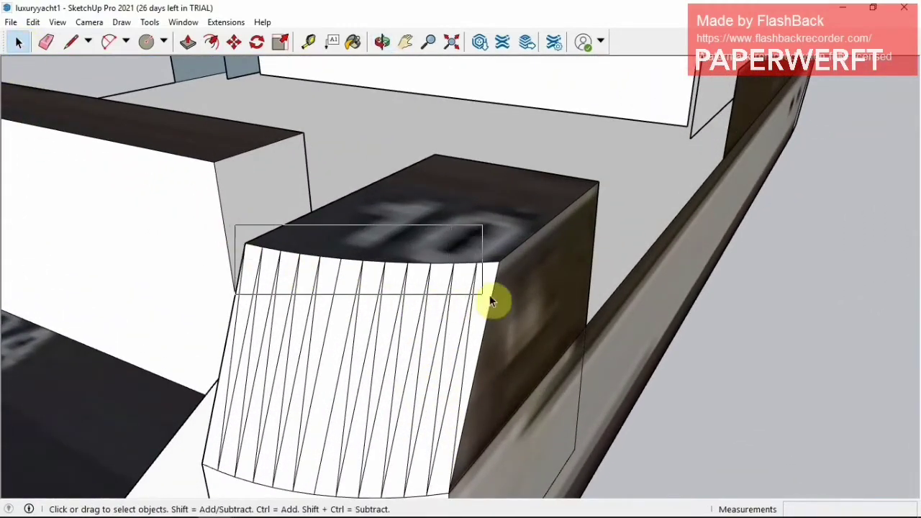
right_click(447, 269)
left_click(491, 288)
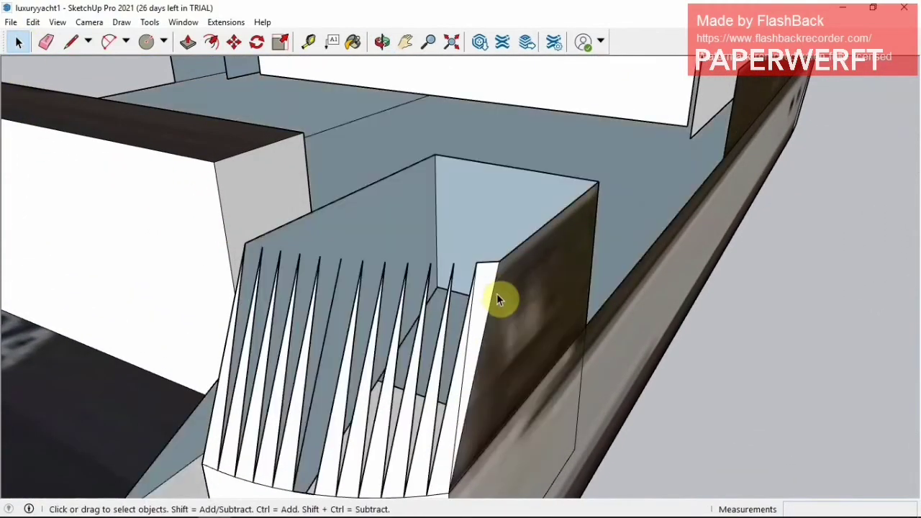
left_click(34, 21)
left_click(51, 32)
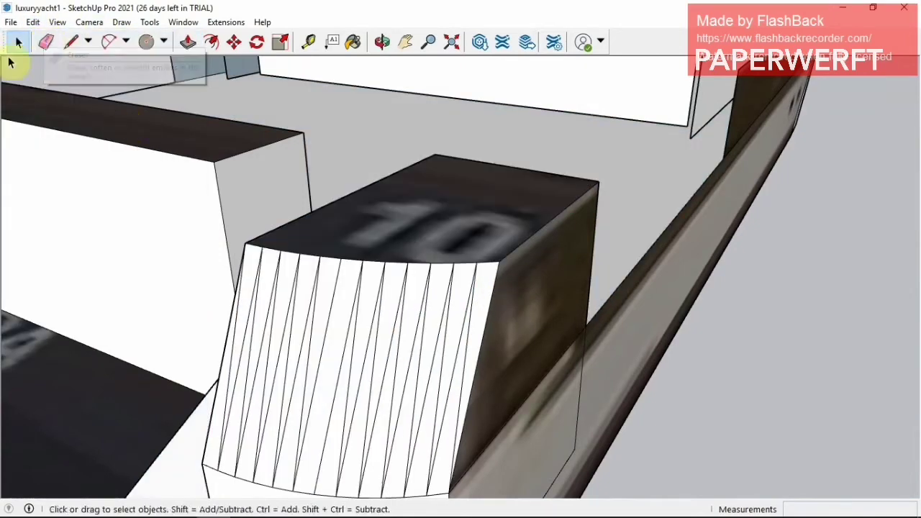
key("e")
Erase the slatted curved front, the vertical face behind it, and the right wall edge.
mouse_move(310, 250)
left_mouse_down()
mouse_move(497, 262)
mouse_move(447, 263)
left_mouse_up()
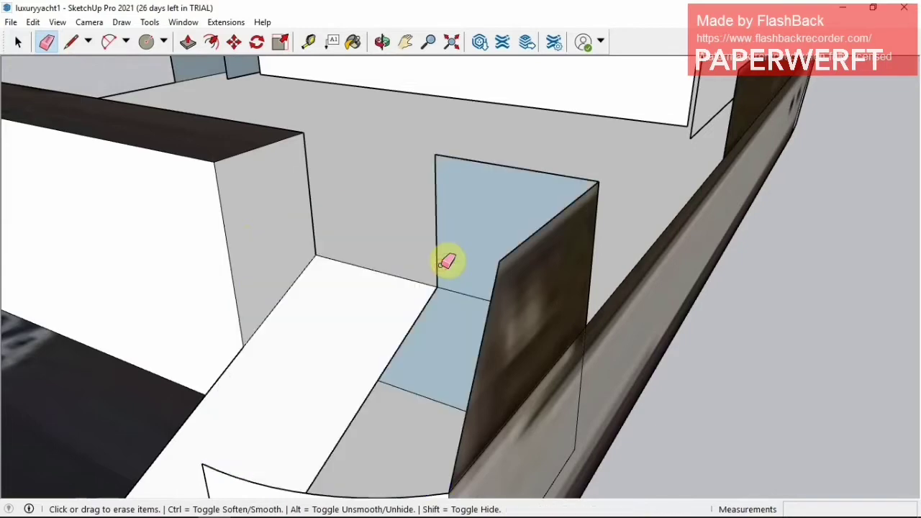
left_click(429, 208)
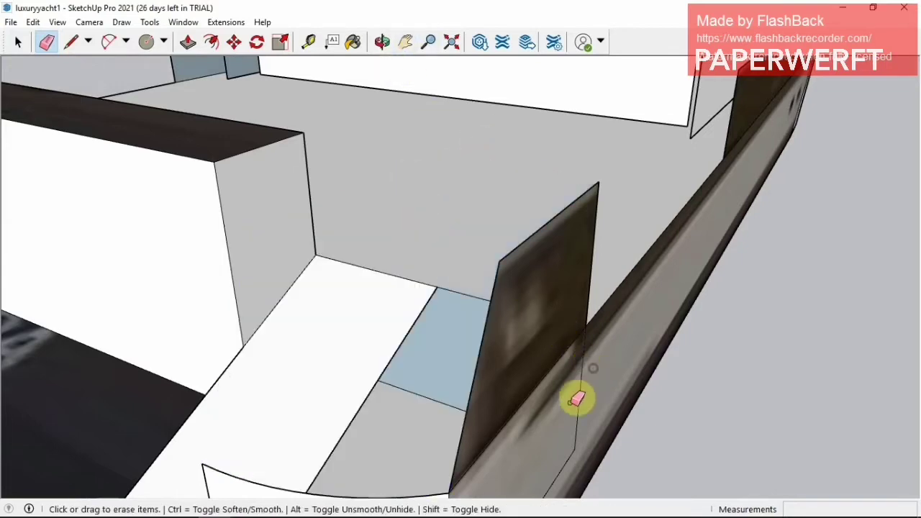
left_click_drag(575, 401, 576, 457)
left_click(382, 42)
left_click_drag(391, 232, 398, 183)
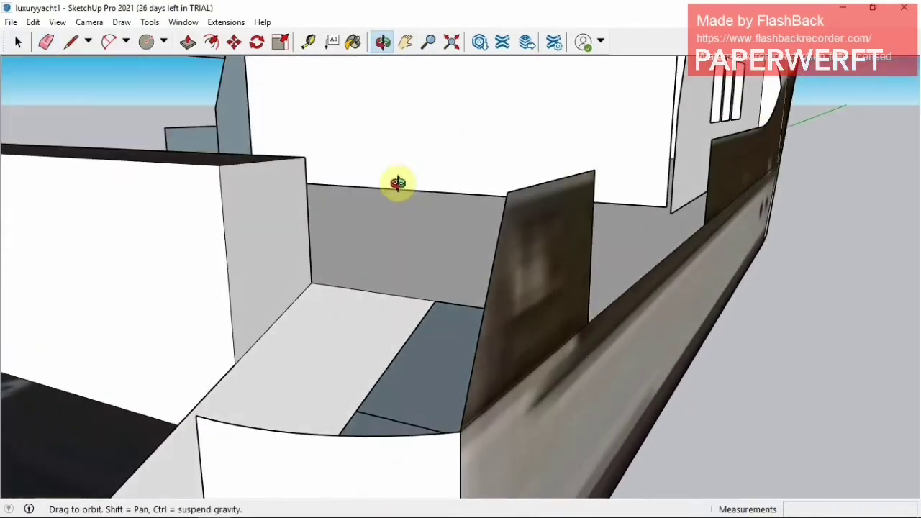
Erase the curved edge and the left and middle parts of the front white wall.
left_click(45, 42)
left_click_drag(207, 415, 201, 418)
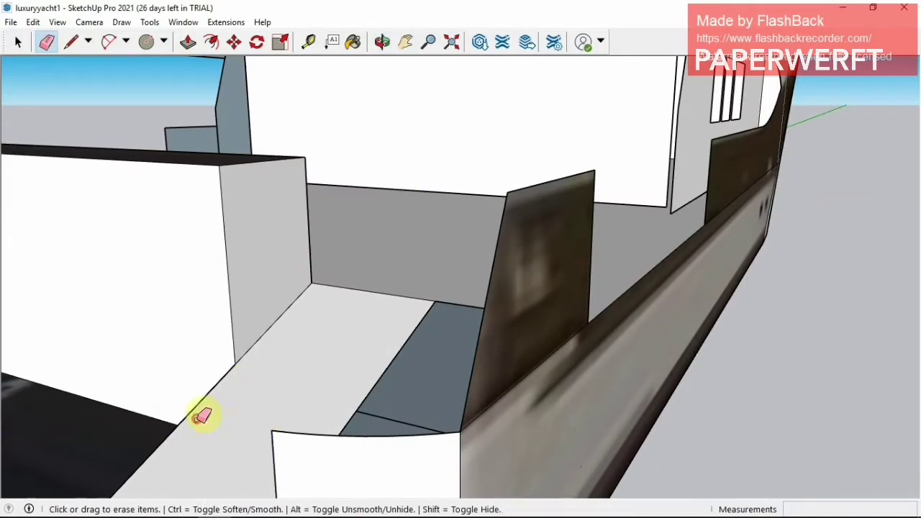
left_click_drag(381, 432, 292, 430)
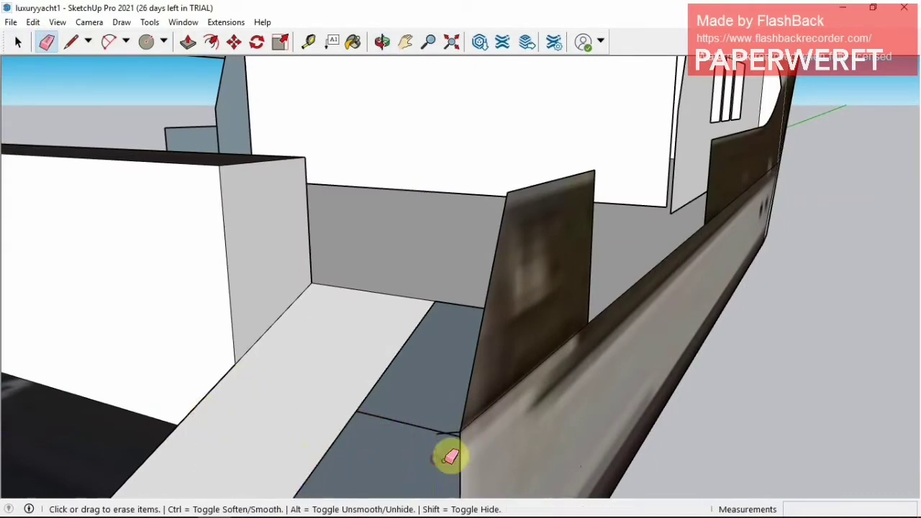
left_click(382, 41)
mouse_move(500, 457)
left_mouse_down()
mouse_move(465, 432)
mouse_move(597, 413)
mouse_move(553, 394)
left_mouse_up()
left_click(46, 44)
Erase the box on the rear deck and the dark lower deck face.
left_click(382, 42)
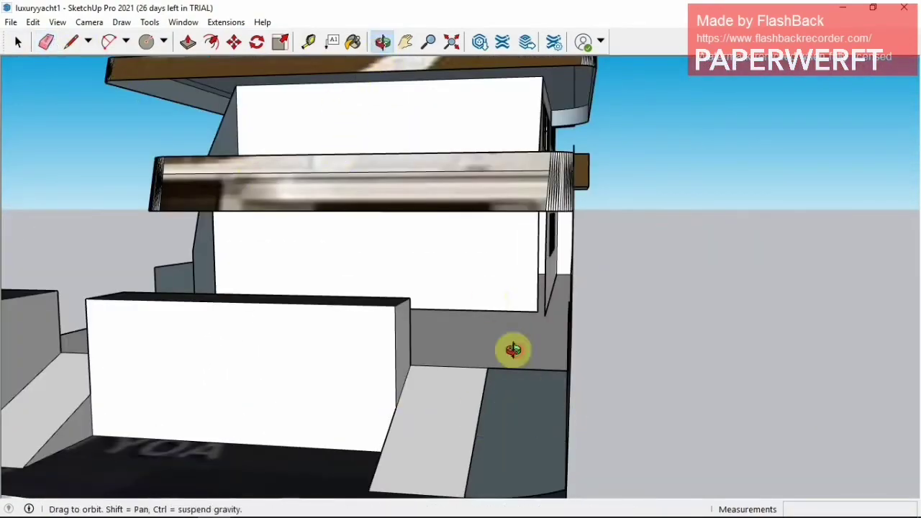
mouse_move(511, 350)
left_mouse_down()
mouse_move(352, 333)
mouse_move(440, 348)
mouse_move(485, 414)
mouse_move(461, 403)
left_mouse_up()
left_click(46, 42)
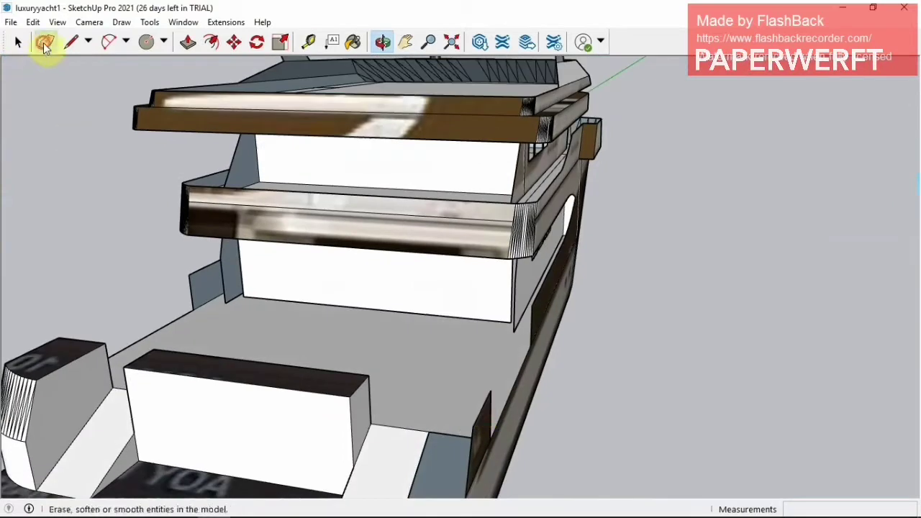
left_click(374, 378)
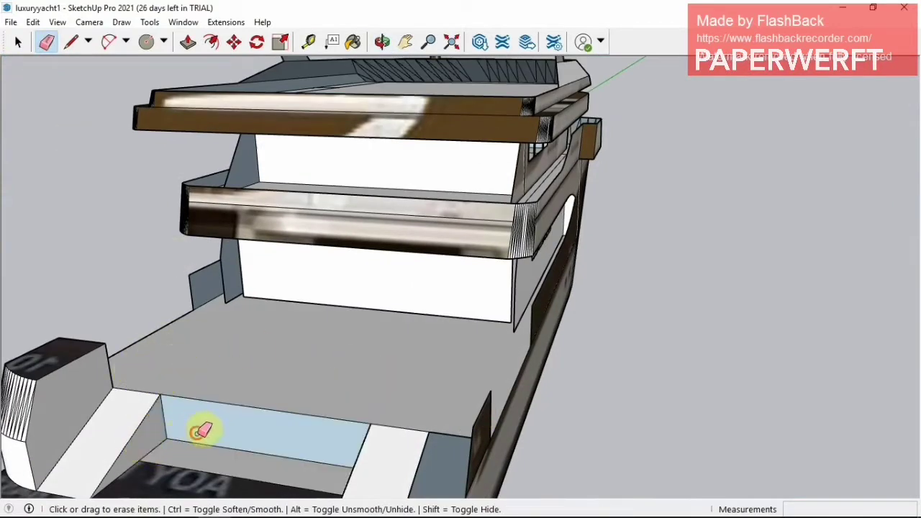
key("o")
mouse_move(309, 211)
left_mouse_down()
mouse_move(370, 339)
mouse_move(418, 333)
mouse_move(374, 316)
left_mouse_up()
left_click(46, 41)
left_click_drag(648, 447, 653, 468)
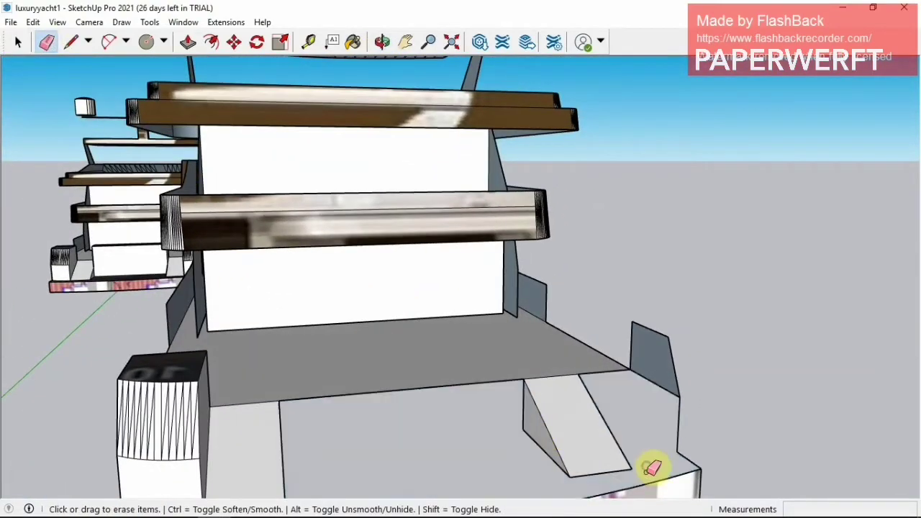
Draw a line from the stern corner to close the hull side face.
key("o")
mouse_move(537, 356)
left_mouse_down()
mouse_move(294, 273)
mouse_move(187, 134)
mouse_move(177, 302)
mouse_move(37, 76)
left_mouse_up()
left_click(70, 42)
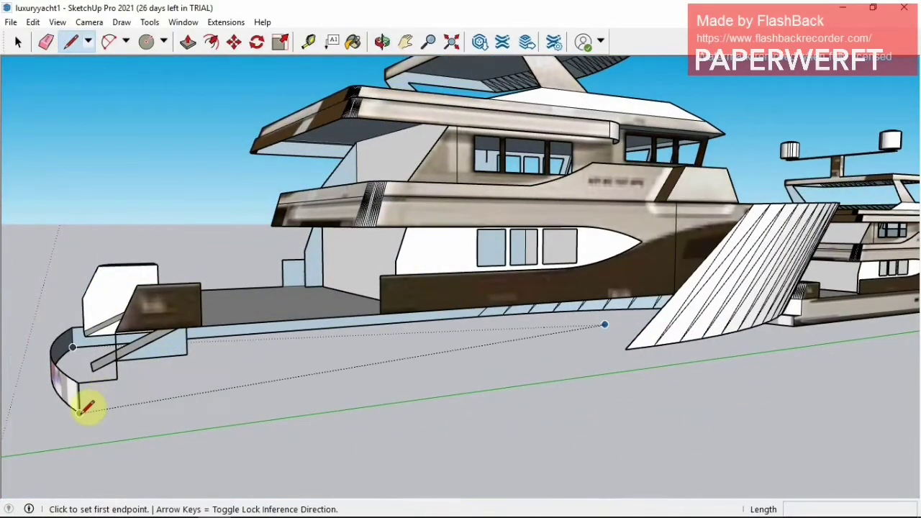
left_click(80, 411)
left_click(605, 325)
Erase the textured transom face at the stern.
left_click(382, 42)
mouse_move(403, 115)
left_mouse_down()
mouse_move(448, 244)
mouse_move(606, 325)
mouse_move(247, 411)
mouse_move(138, 258)
left_mouse_up()
left_click(40, 41)
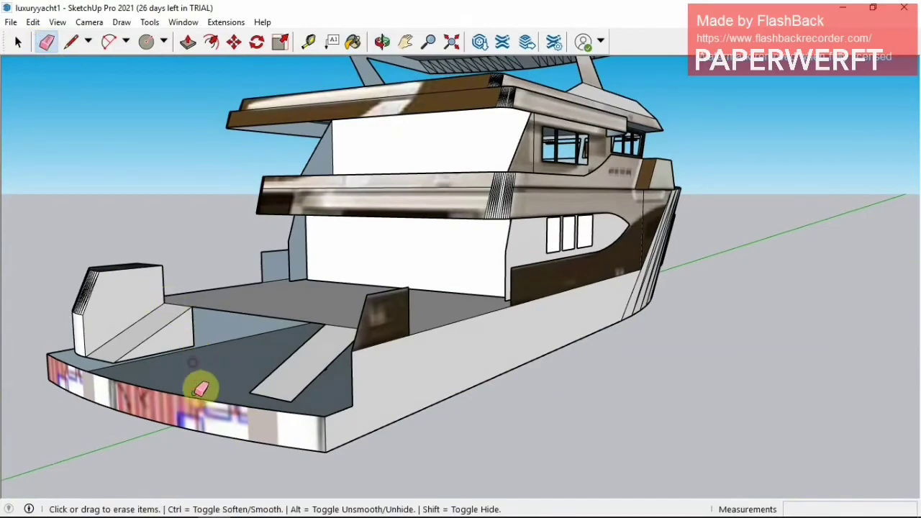
left_click(201, 398)
left_click(382, 41)
mouse_move(175, 380)
left_mouse_down()
mouse_move(319, 406)
mouse_move(421, 381)
mouse_move(403, 405)
mouse_move(323, 347)
left_mouse_up()
key("space")
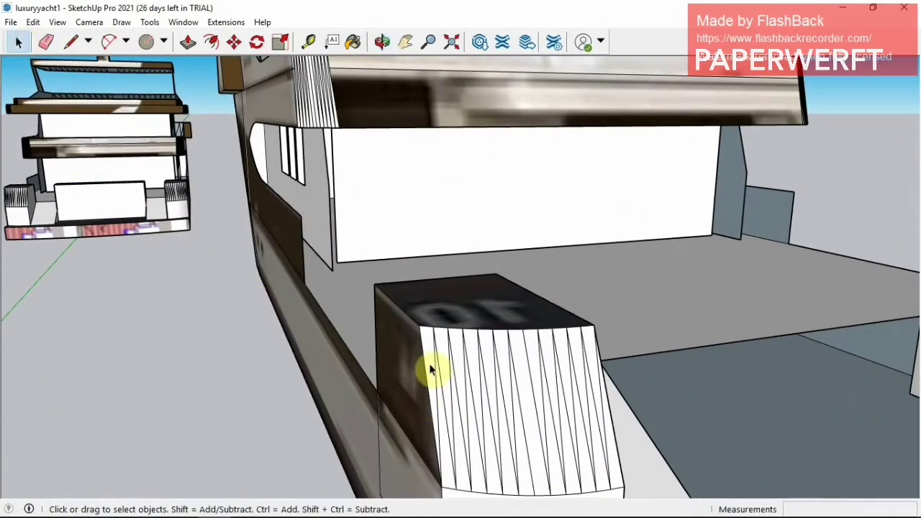
Erase the fluted box on the rear deck, including its leftover edges.
right_click(584, 332)
left_click(617, 137)
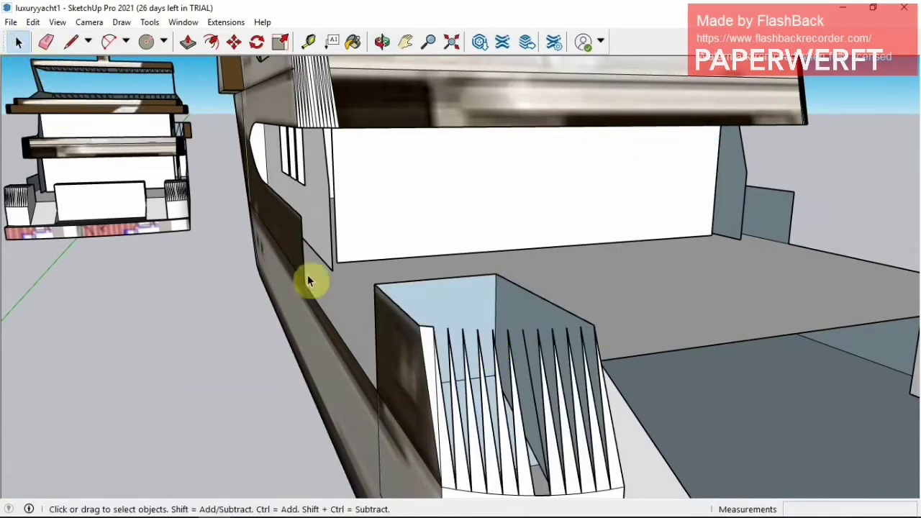
left_click(45, 42)
left_click_drag(509, 278, 504, 274)
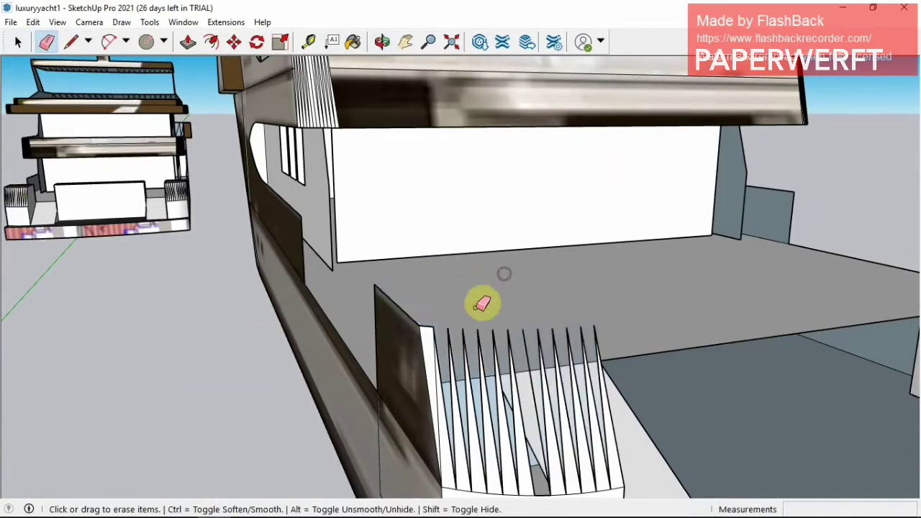
left_click(612, 322)
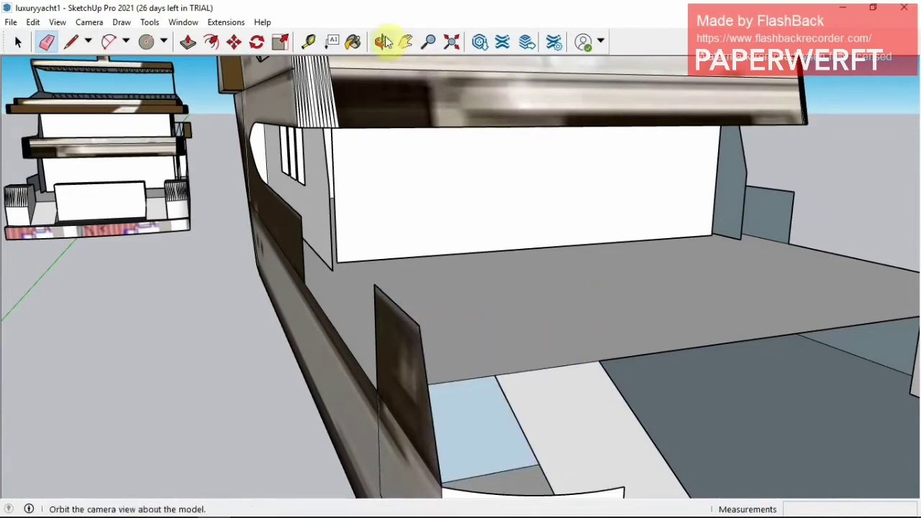
Erase the small curved box's faces and edges beside the hull.
left_click(383, 42)
mouse_move(530, 315)
left_mouse_down()
mouse_move(387, 325)
mouse_move(285, 310)
mouse_move(526, 309)
mouse_move(453, 353)
mouse_move(432, 339)
left_mouse_up()
left_click(45, 42)
left_click(494, 440)
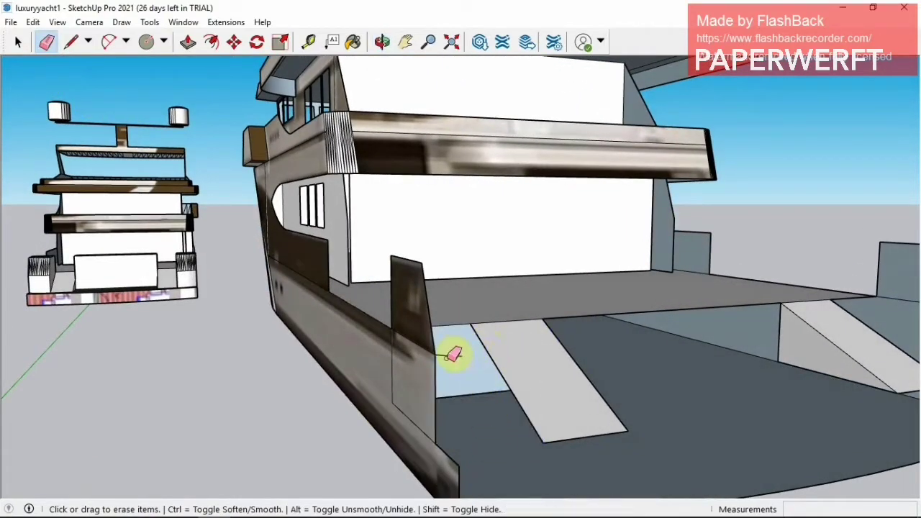
left_click_drag(419, 395, 425, 419)
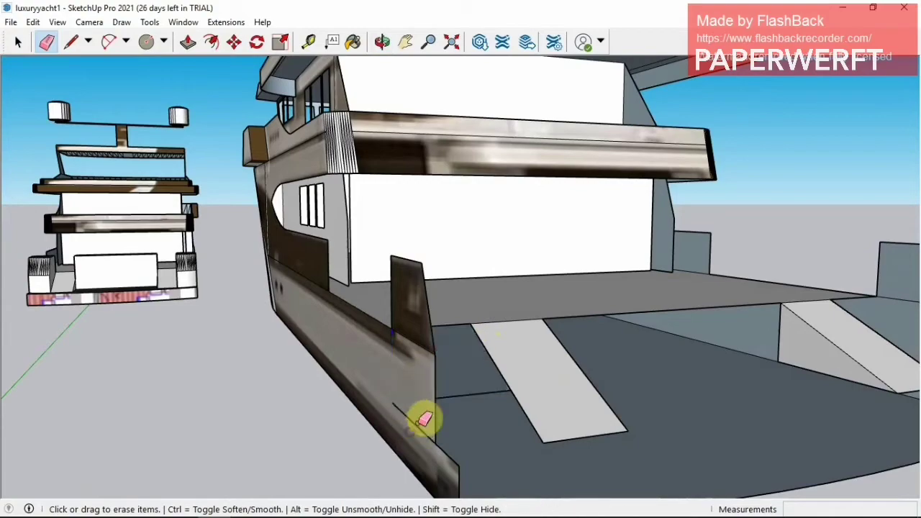
mouse_move(470, 234)
left_mouse_down()
mouse_move(449, 434)
mouse_move(319, 434)
mouse_move(120, 306)
left_mouse_up()
left_click(47, 43)
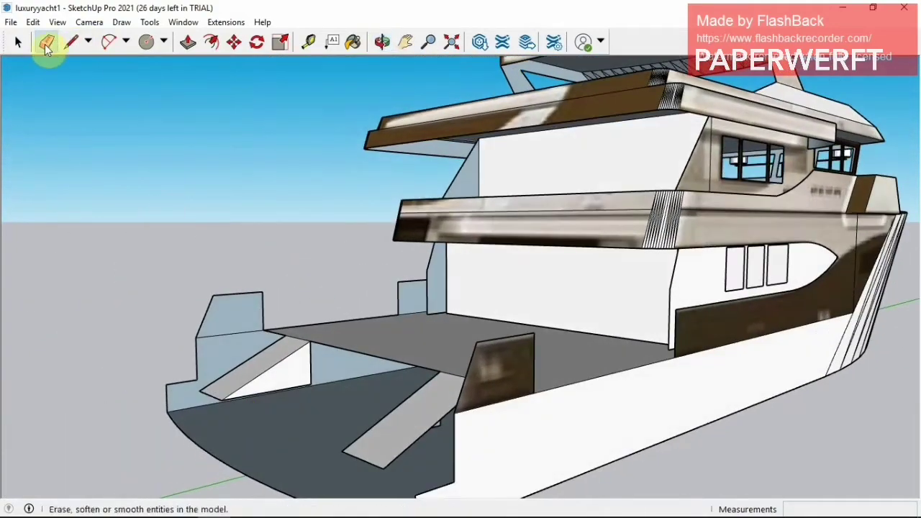
Box-select the whole yacht and make it a group.
left_click(382, 42)
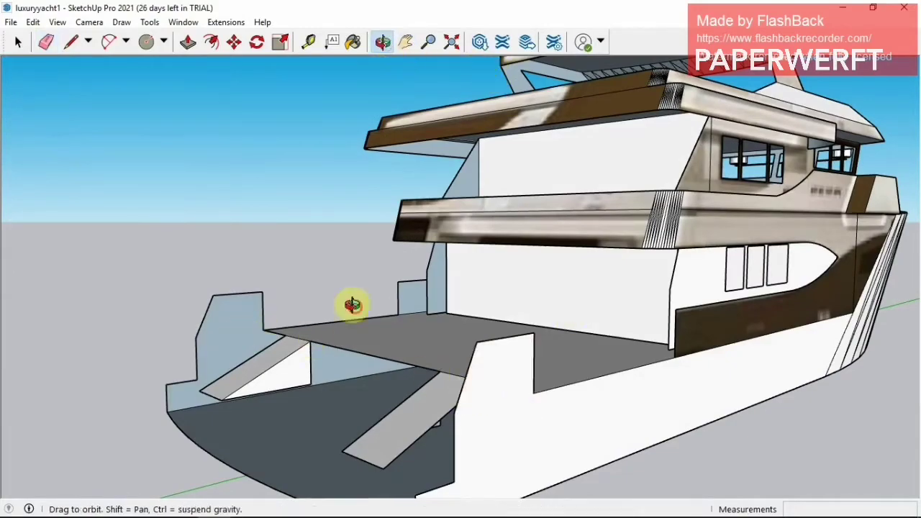
mouse_move(354, 304)
left_mouse_down()
mouse_move(693, 329)
mouse_move(624, 392)
mouse_move(329, 382)
mouse_move(427, 329)
mouse_move(396, 355)
mouse_move(511, 353)
left_mouse_up()
scroll(511, 353, "up", 3)
scroll(487, 305, "up", 3)
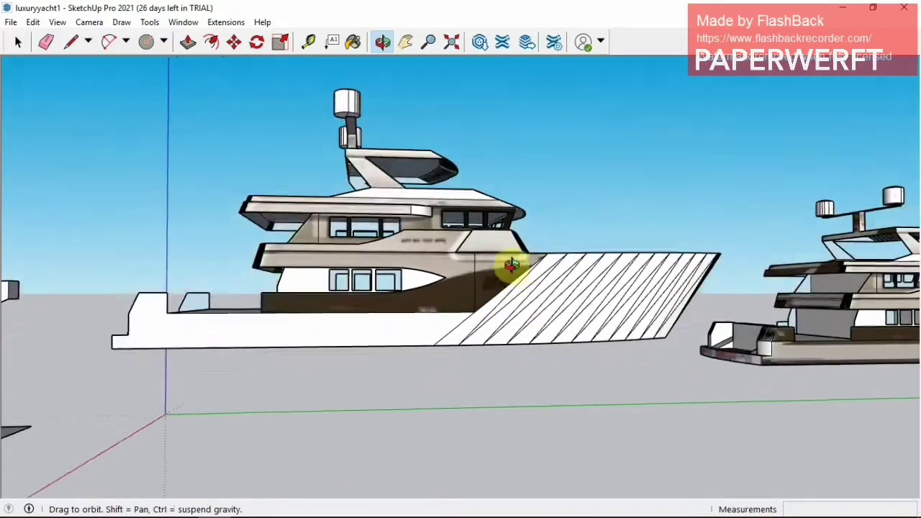
mouse_move(514, 267)
left_mouse_down()
mouse_move(381, 288)
mouse_move(373, 375)
mouse_move(362, 324)
mouse_move(358, 343)
mouse_move(367, 338)
left_mouse_up()
scroll(367, 338, "down", 2)
scroll(366, 346, "down", 2)
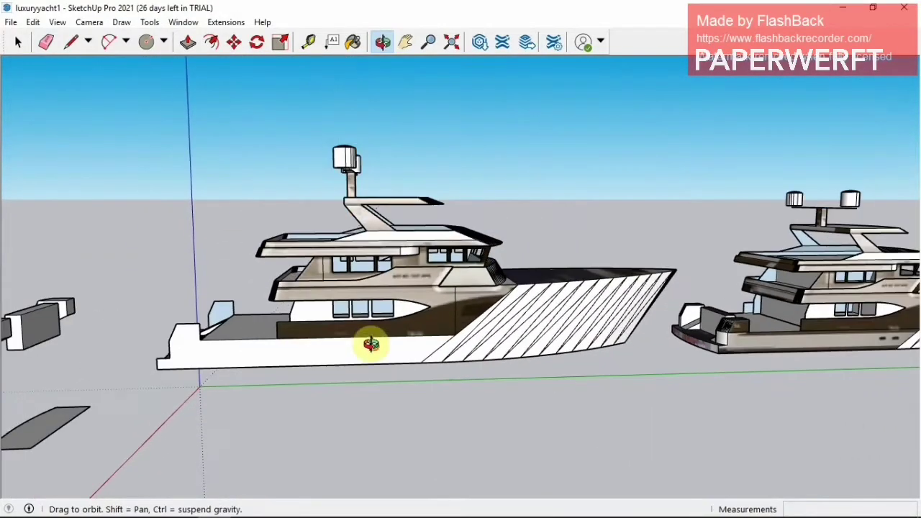
key("space")
scroll(253, 195, "down", 2)
left_click_drag(240, 171, 693, 430)
right_click(488, 311)
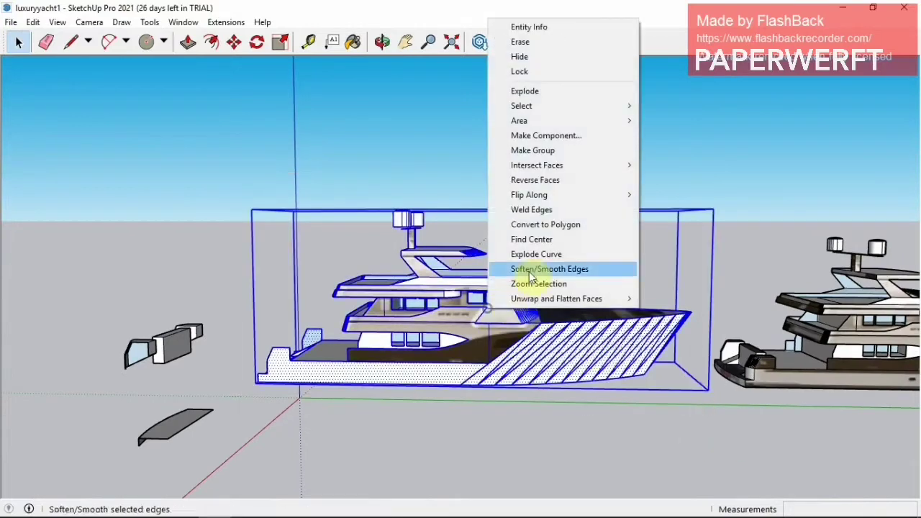
left_click(534, 151)
Paste a duplicate of the yacht at the upper right.
key("m")
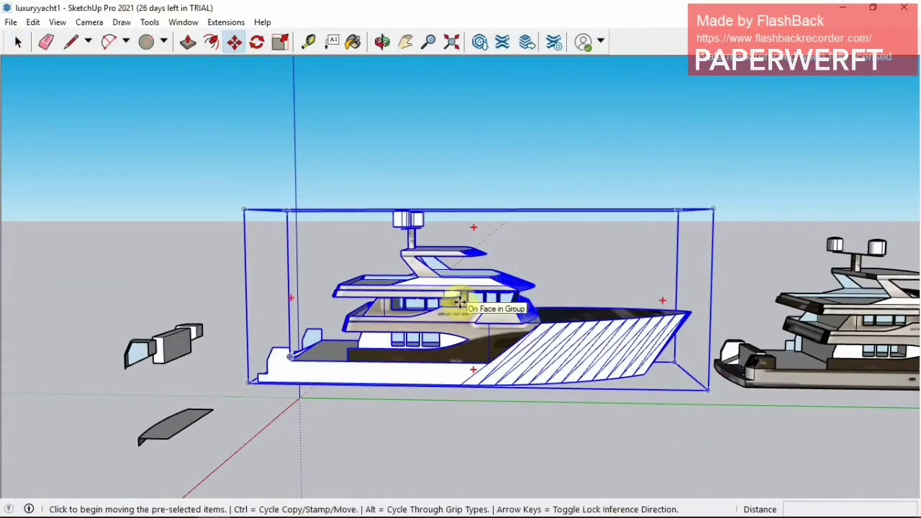
key("ctrl+v")
left_click(576, 157)
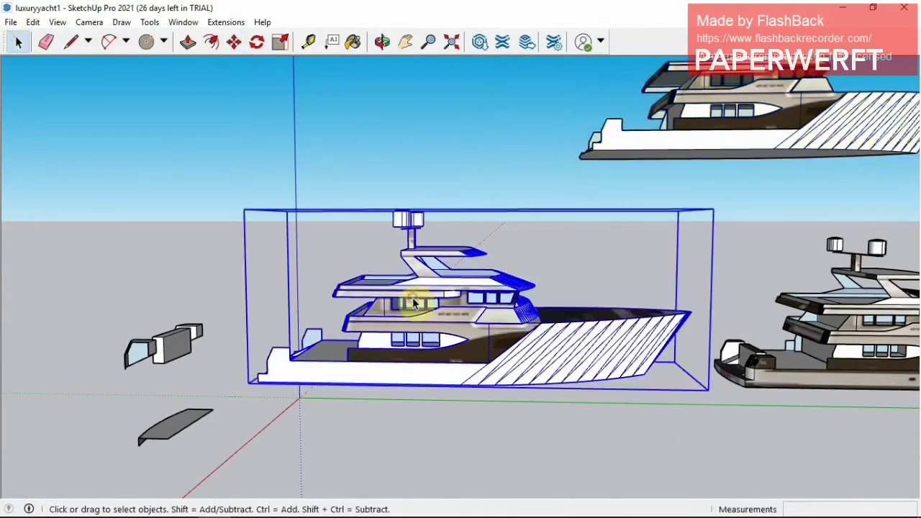
left_click(388, 46)
scroll(422, 263, "up", 1)
scroll(432, 259, "up", 4)
Explode the original yacht group into loose geometry.
right_click(411, 369)
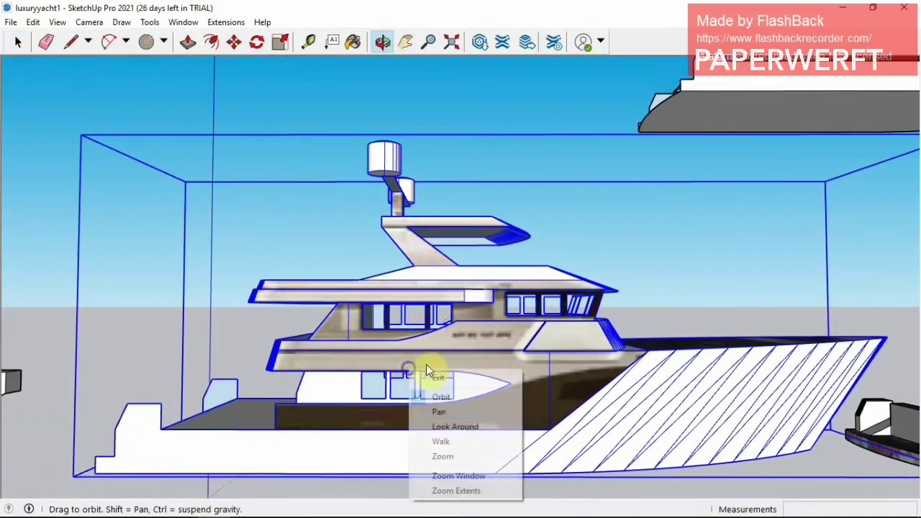
key("Escape")
key("space")
right_click(363, 311)
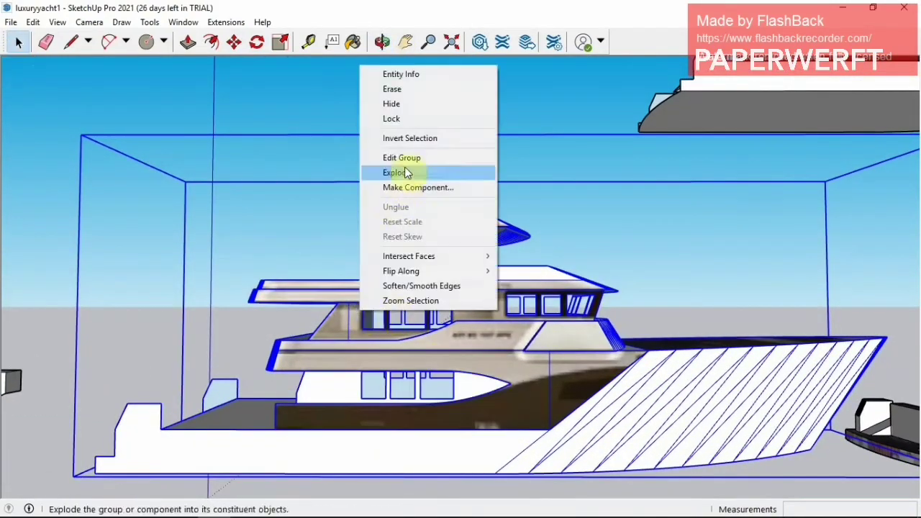
left_click(402, 171)
right_click(417, 247)
left_click(489, 347)
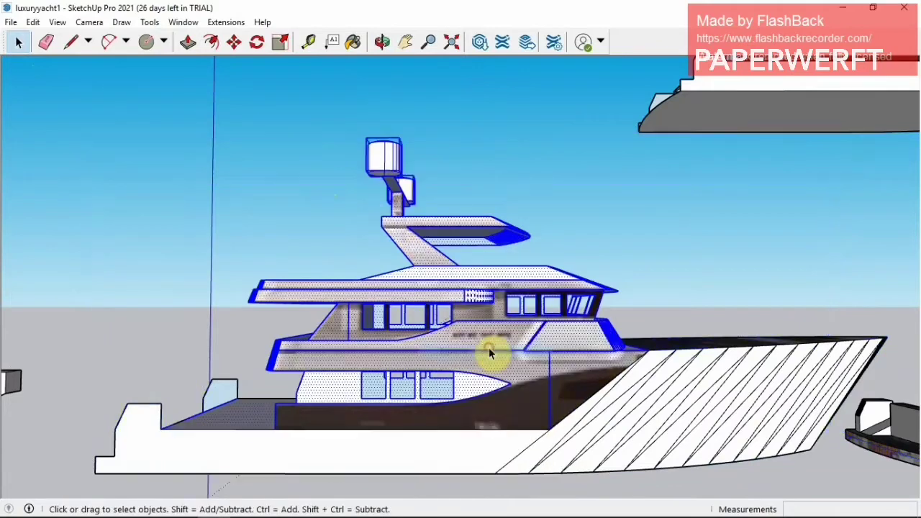
left_click(387, 43)
left_click_drag(463, 189, 432, 201)
left_click(19, 41)
Hide the upper deck and mast.
left_click_drag(243, 106, 403, 231)
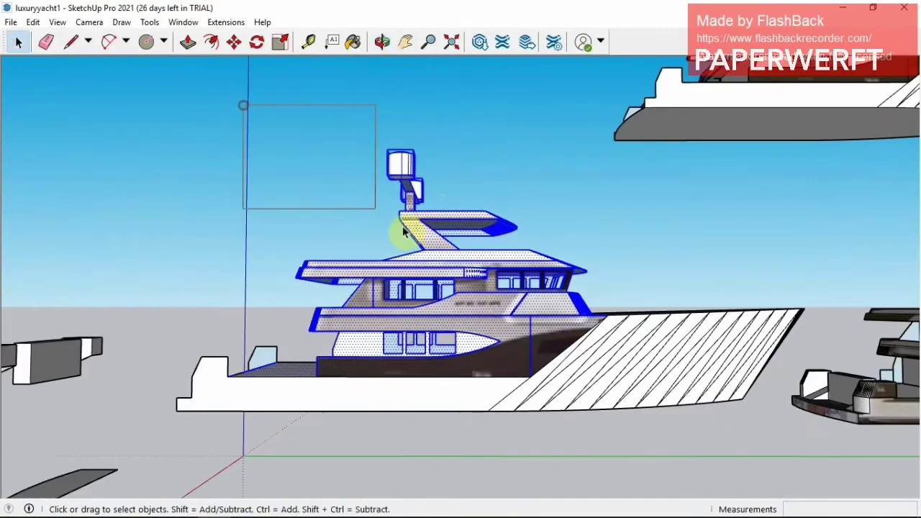
left_click_drag(620, 293, 620, 293)
right_click(447, 213)
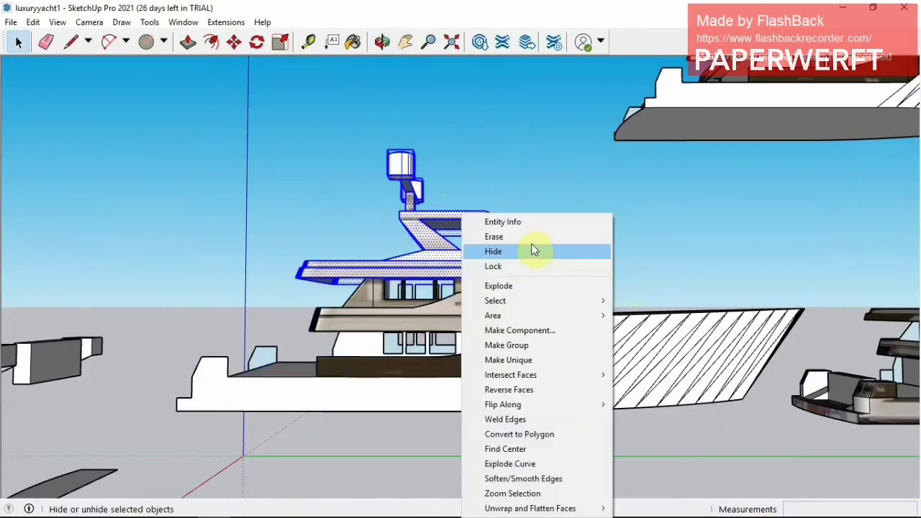
left_click(531, 249)
left_click(376, 45)
scroll(495, 256, "up", 3)
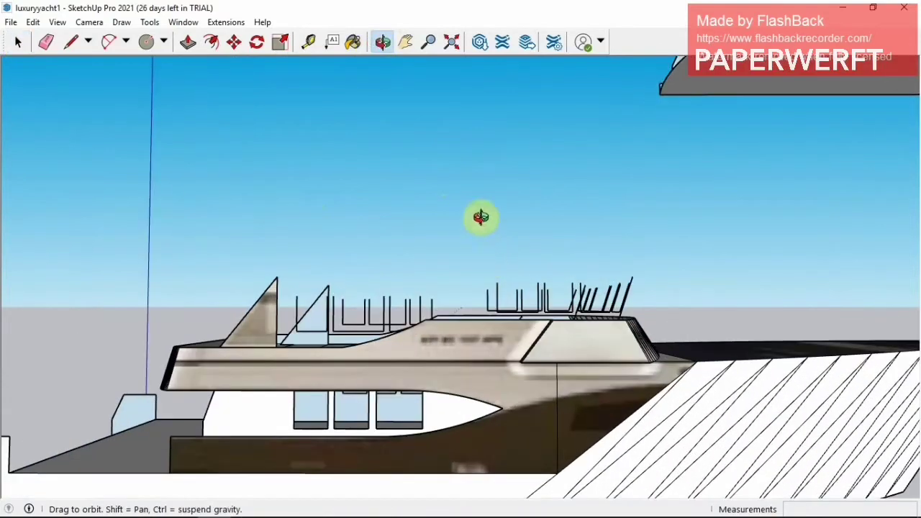
left_click_drag(432, 216, 434, 218)
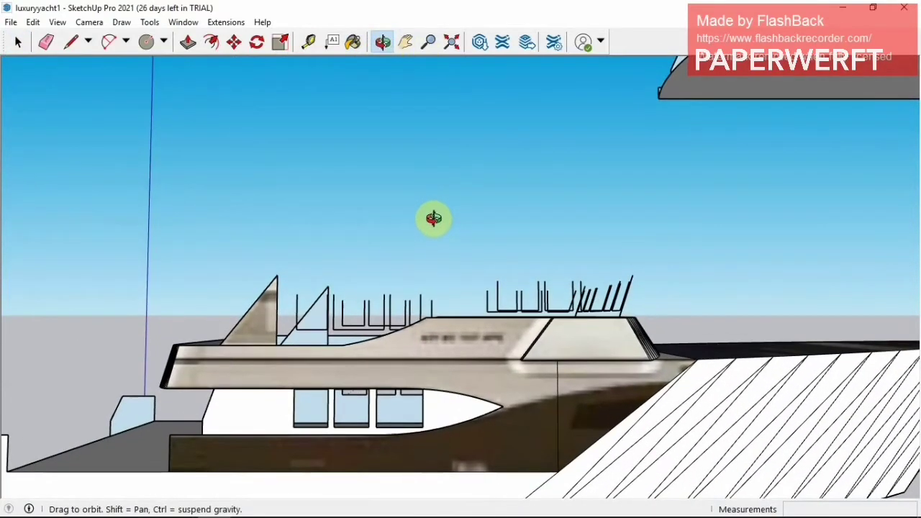
Erase the cabin roof railings, slanted panels and leftover railing lines.
key("space")
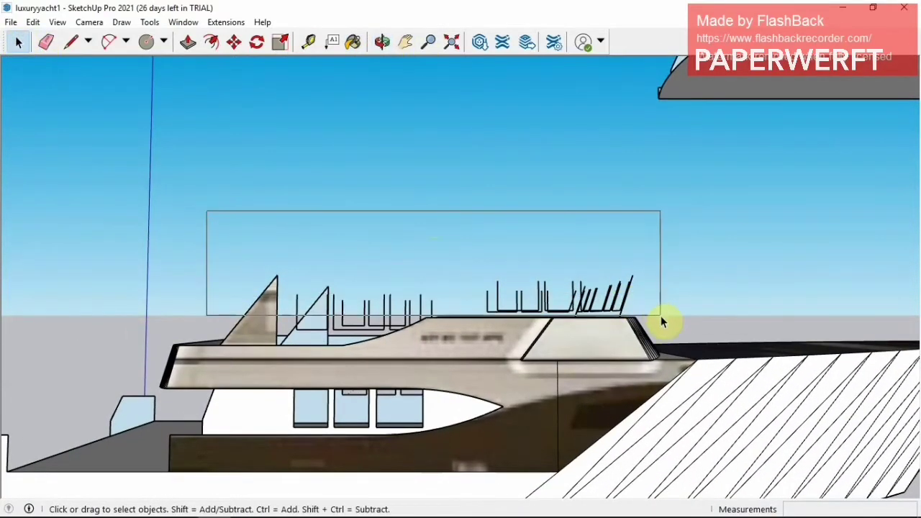
left_click_drag(662, 322, 661, 317)
right_click(586, 297)
left_click(623, 314)
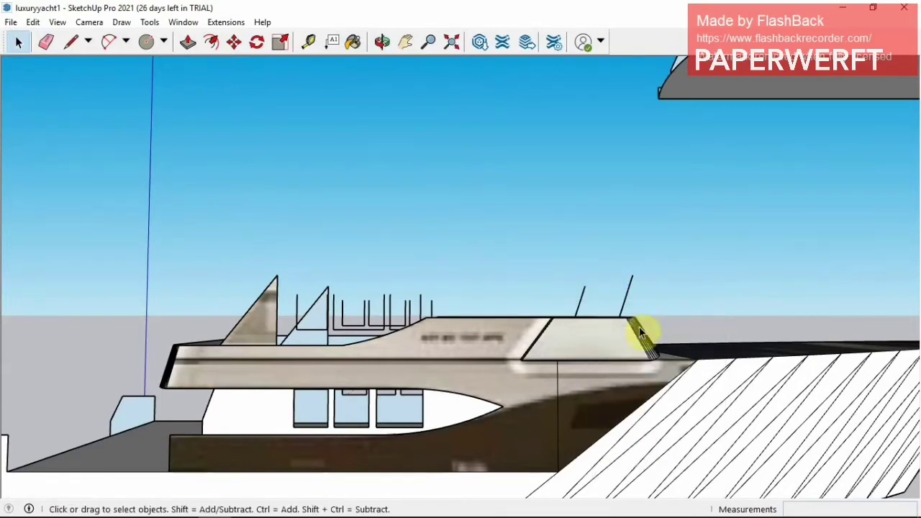
left_click(46, 41)
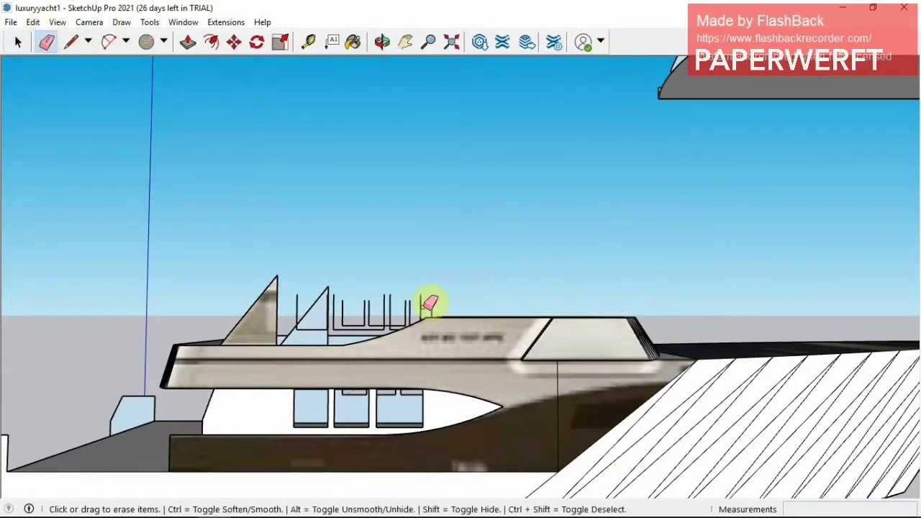
left_click_drag(334, 303, 236, 306)
mouse_move(425, 216)
middle_mouse_down()
mouse_move(449, 344)
mouse_move(479, 401)
middle_mouse_up()
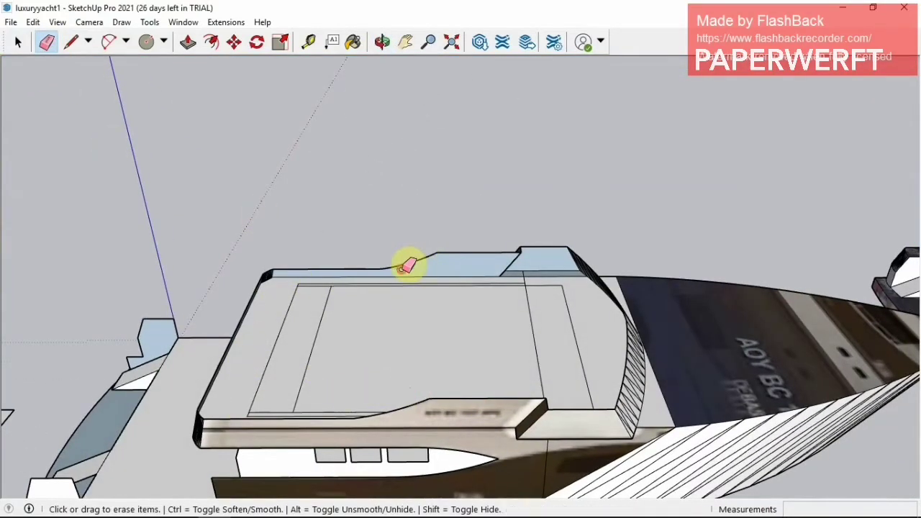
middle_click_drag(353, 123, 356, 37)
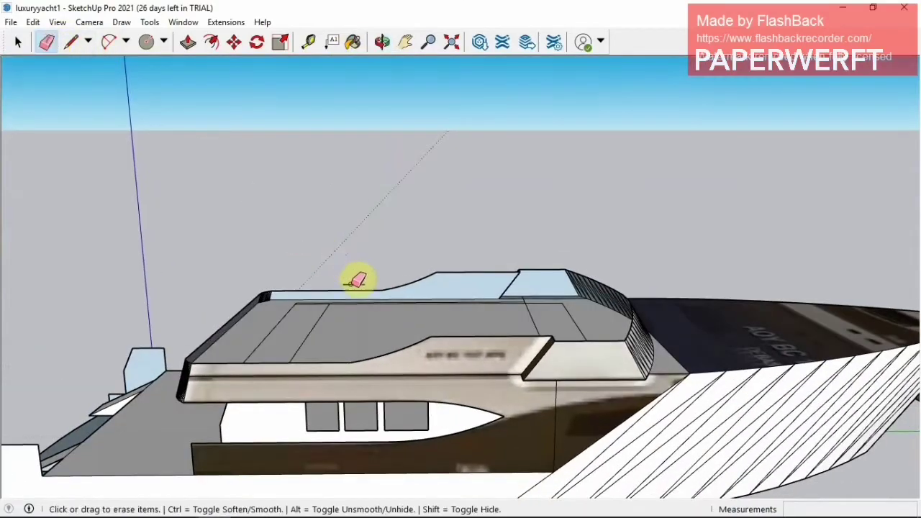
Orbit and pan the view to a side view of the yacht.
left_click(390, 33)
mouse_move(504, 305)
left_mouse_down()
mouse_move(425, 298)
mouse_move(442, 203)
mouse_move(415, 329)
mouse_move(407, 238)
left_mouse_up()
left_click(405, 42)
mouse_move(582, 278)
left_mouse_down()
mouse_move(477, 226)
mouse_move(432, 165)
left_mouse_up()
left_click(383, 42)
mouse_move(389, 93)
left_mouse_down()
mouse_move(391, 160)
mouse_move(422, 137)
mouse_move(403, 130)
left_mouse_up()
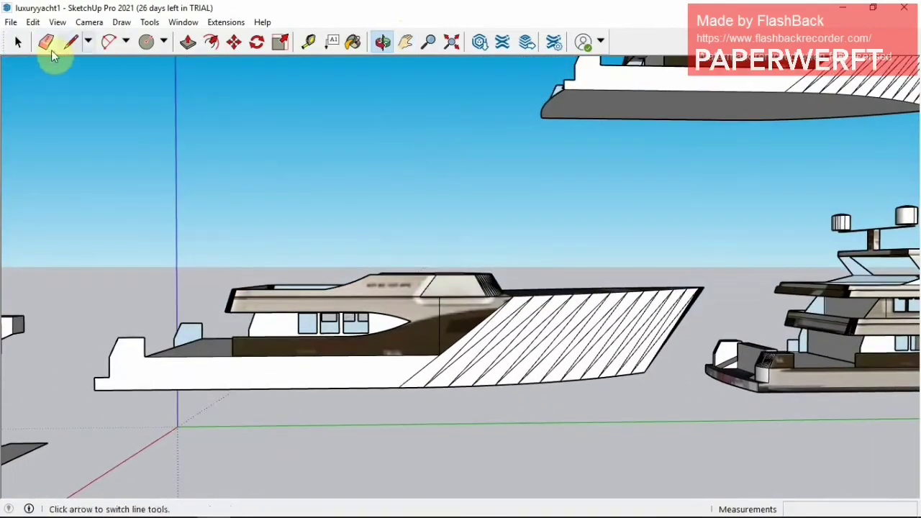
Select the cabin roof geometry and make it one group.
left_click(18, 42)
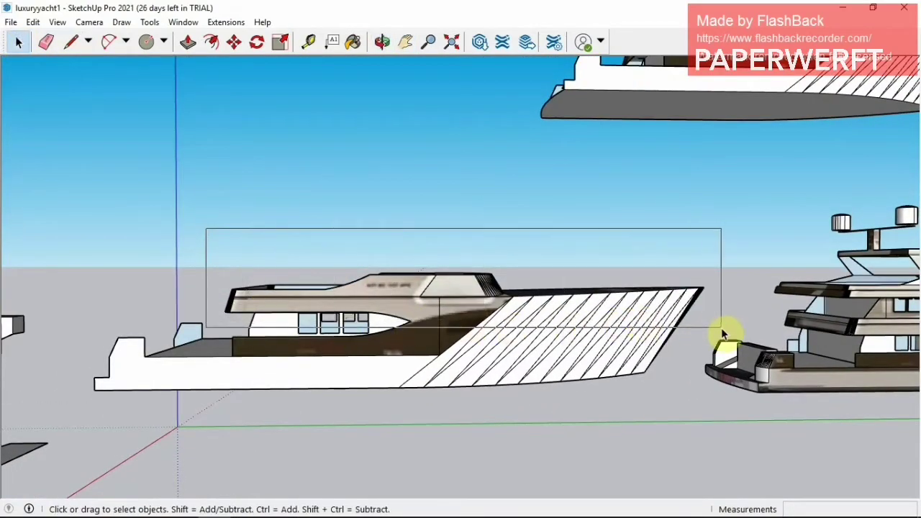
left_click_drag(721, 328, 722, 327)
right_click(464, 302)
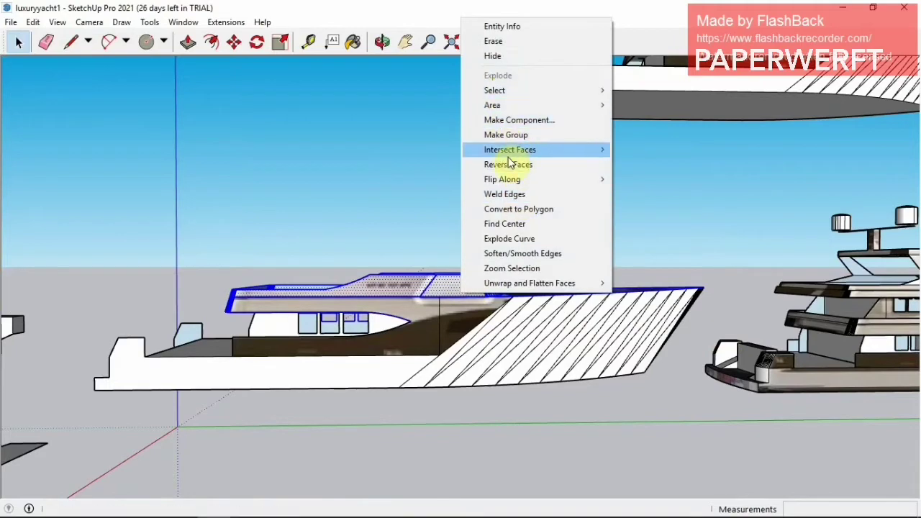
left_click(506, 134)
Place a copy of the cabin roof group above the yacht.
left_click(236, 43)
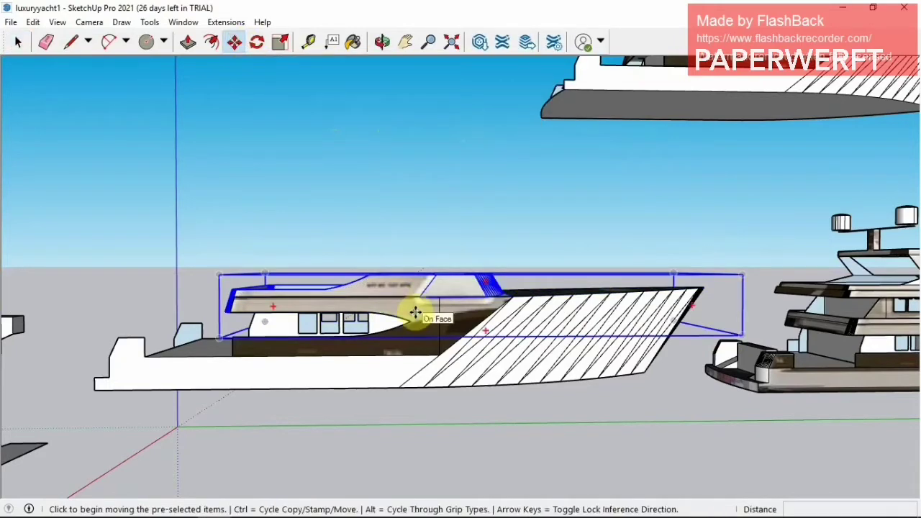
key("ctrl+v")
left_click(266, 251)
key("o")
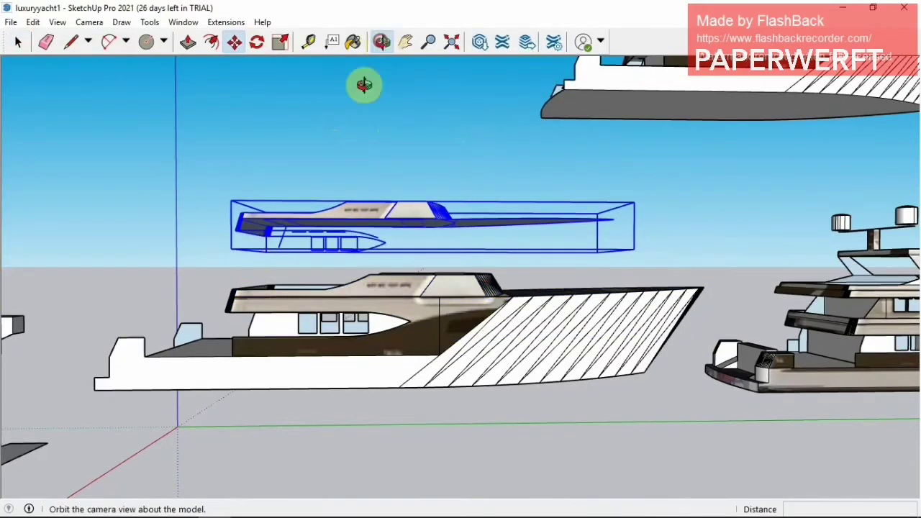
mouse_move(364, 85)
left_mouse_down()
mouse_move(353, 243)
mouse_move(353, 230)
mouse_move(244, 185)
left_mouse_up()
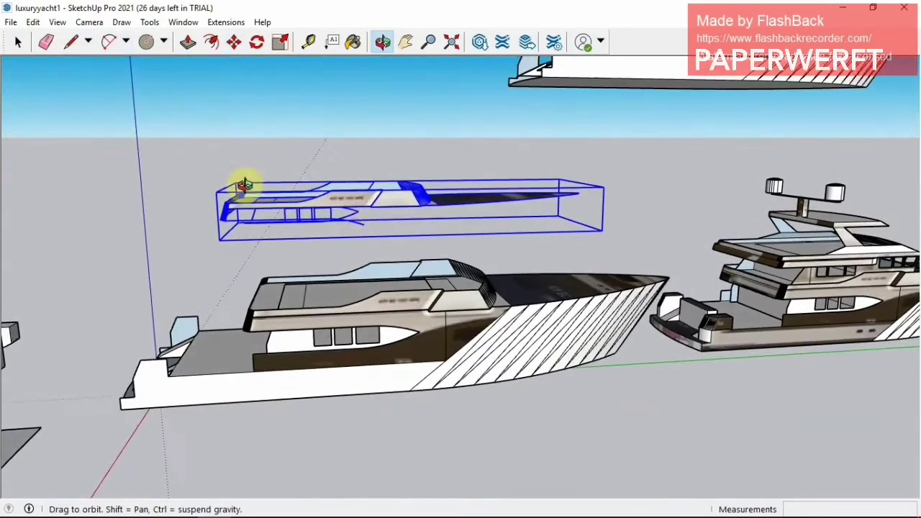
Explode both the original and copied cabin roof groups.
key("space")
left_click(382, 298, "shift")
right_click(382, 295)
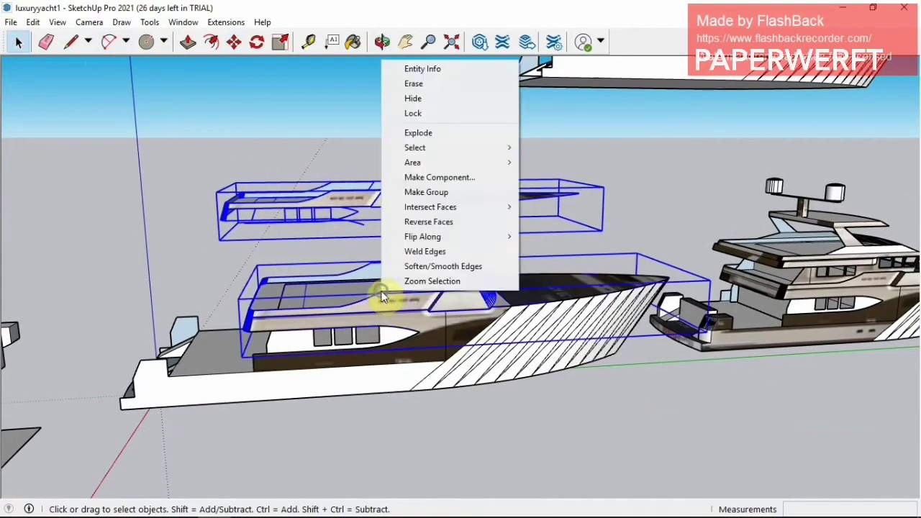
left_click(425, 134)
left_click(383, 42)
scroll(379, 242, "up", 2)
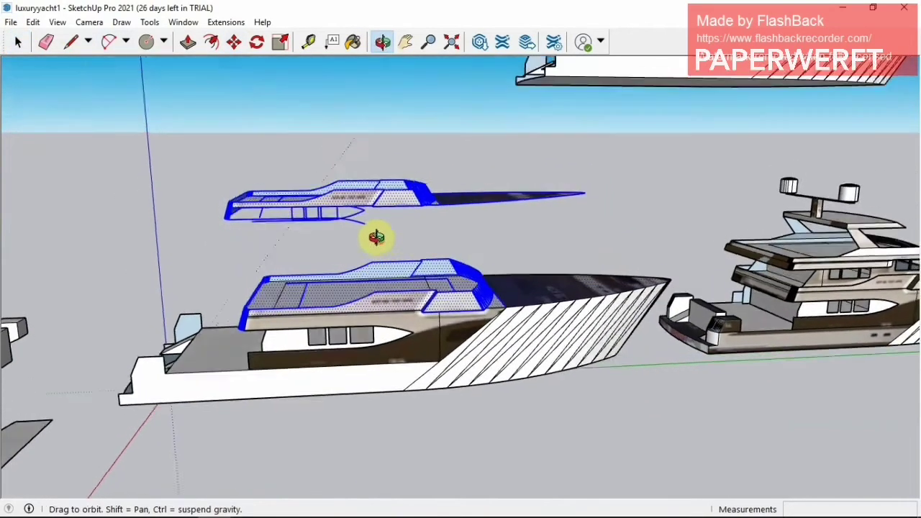
scroll(411, 238, "up", 2)
scroll(418, 232, "up", 2)
Erase the window outline from the floating roof copy.
left_click(20, 42)
left_click(23, 41)
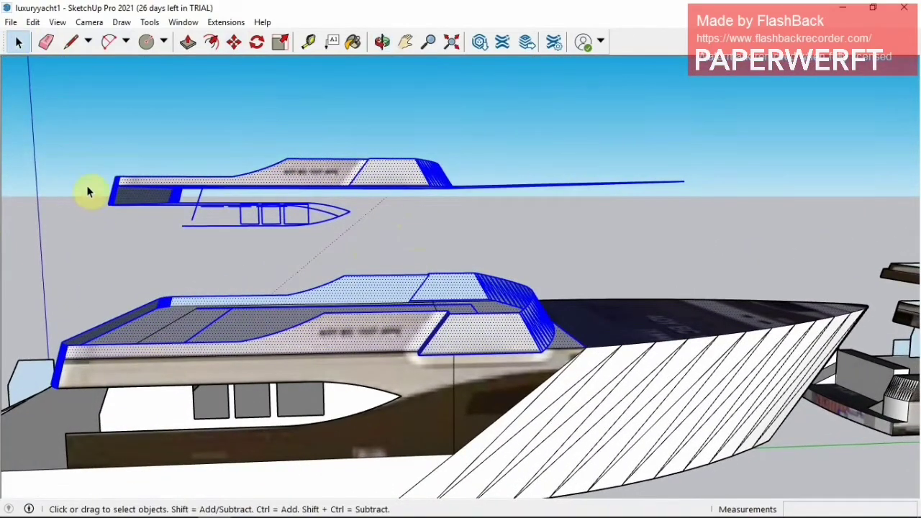
left_click_drag(223, 246, 329, 242)
right_click(283, 206)
left_click(345, 227)
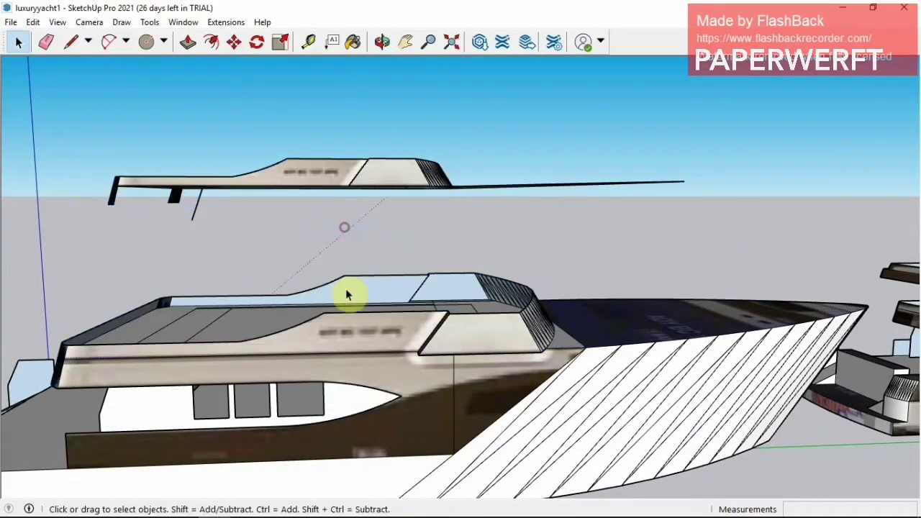
left_click(405, 43)
left_click_drag(147, 243, 359, 251)
Erase stray edges on the floating roof copy, undoing one wrong erasure.
scroll(360, 251, "up", 3)
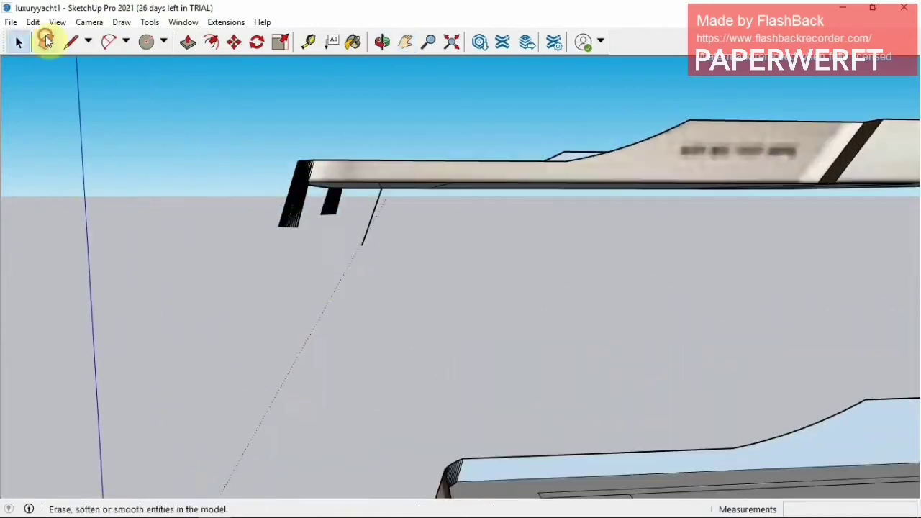
left_click(45, 41)
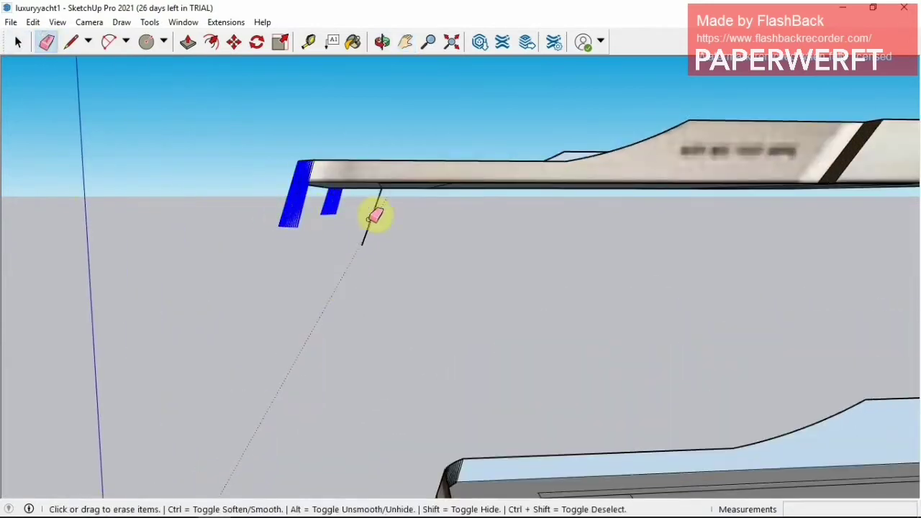
left_click_drag(371, 219, 387, 218)
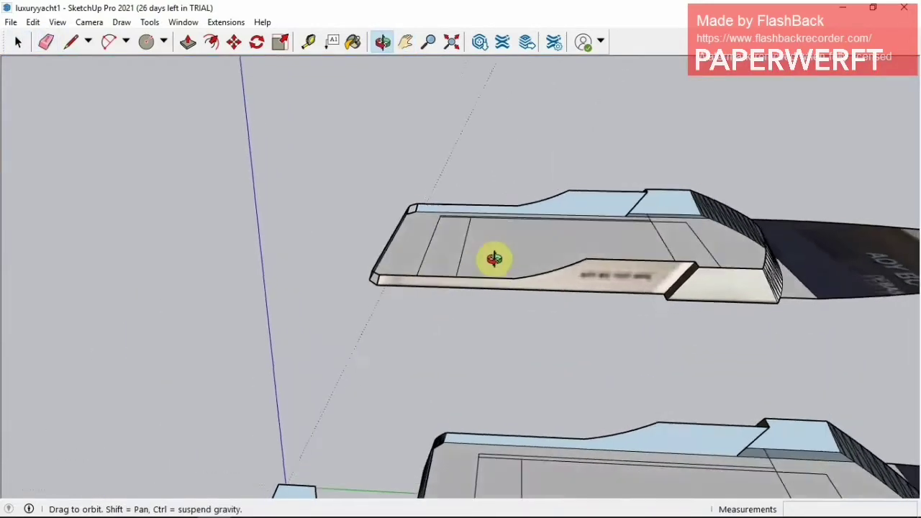
left_click_drag(526, 327, 549, 303)
key("e")
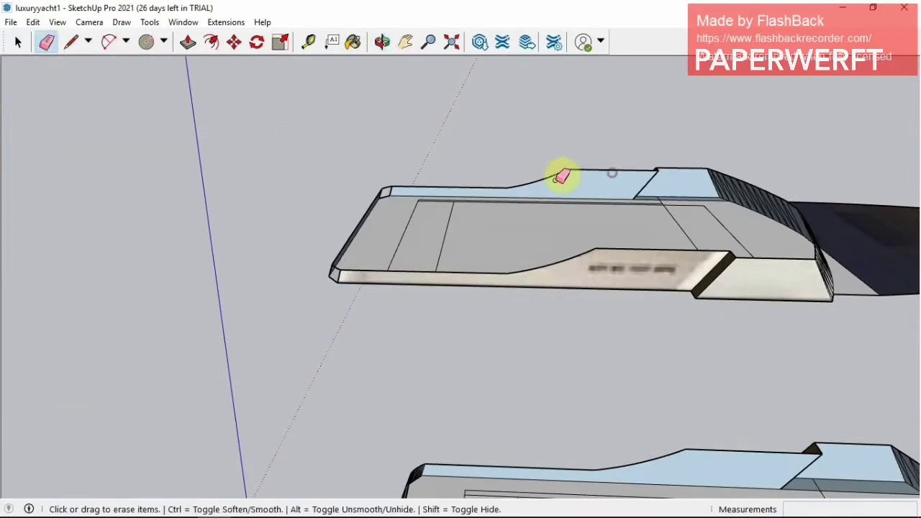
left_click_drag(386, 186, 619, 206)
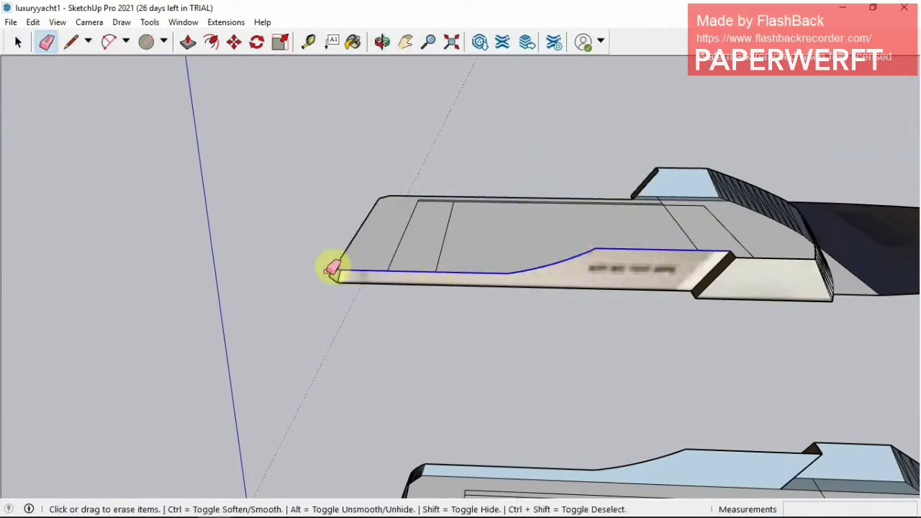
left_click_drag(339, 264, 342, 264)
left_click(23, 21)
left_click(50, 36)
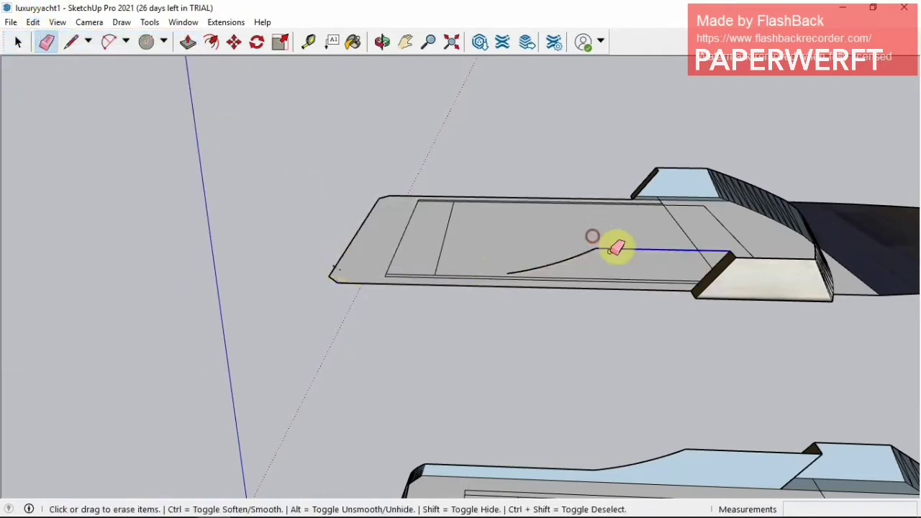
Orbit over the roof copy, then pan back to a low side view of the yacht.
left_click(382, 41)
left_click_drag(407, 238, 411, 278)
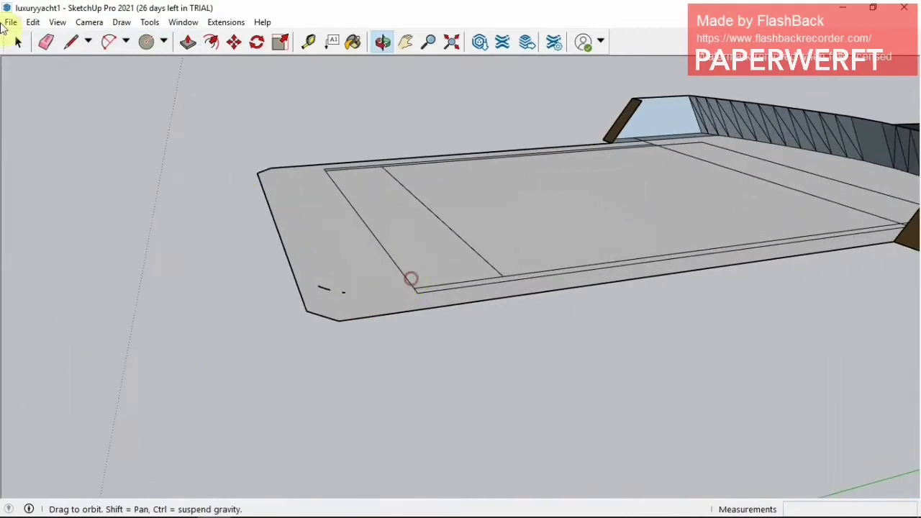
left_click(46, 41)
key("o")
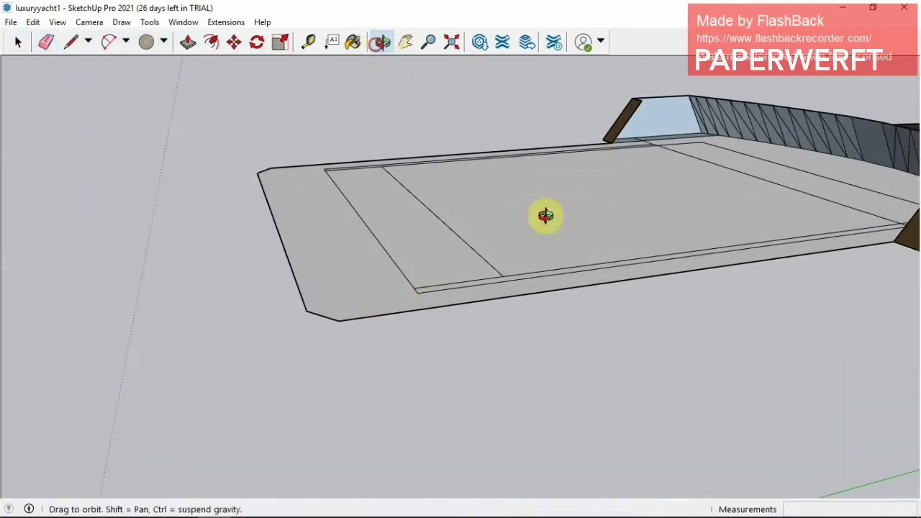
mouse_move(545, 216)
left_mouse_down()
mouse_move(512, 364)
mouse_move(496, 204)
mouse_move(595, 463)
mouse_move(558, 422)
mouse_move(362, 101)
left_mouse_up()
key("h")
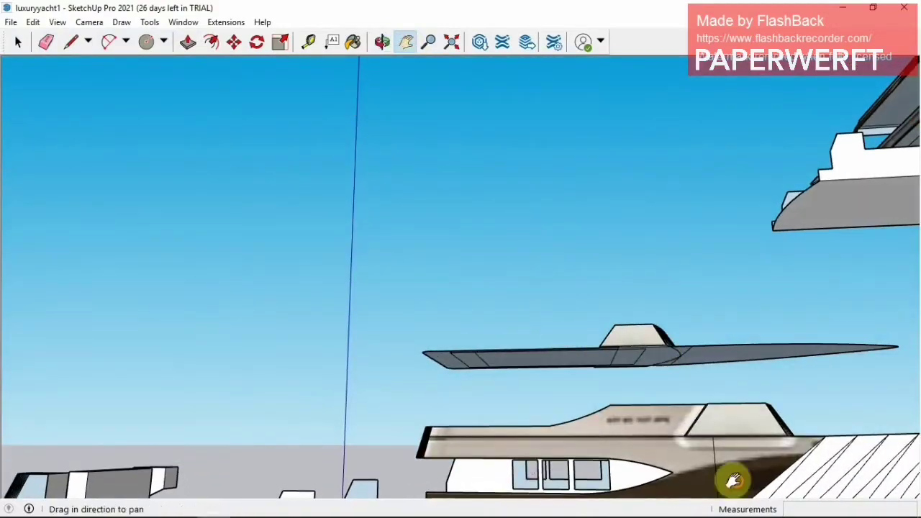
left_click_drag(730, 479, 454, 430)
left_click(383, 42)
mouse_move(403, 216)
left_mouse_down()
mouse_move(403, 324)
mouse_move(172, 226)
left_mouse_up()
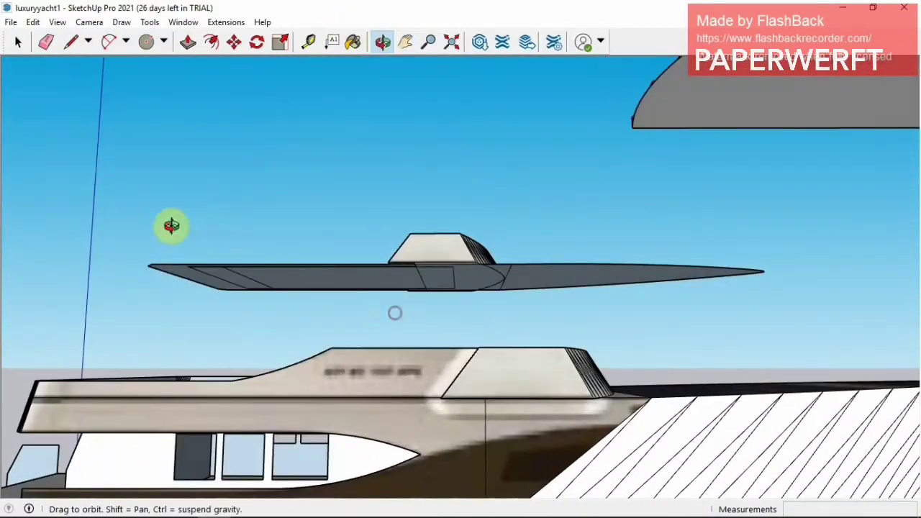
Erase the rear cabin roof's top and its leftover edges.
key("space")
left_click(382, 41)
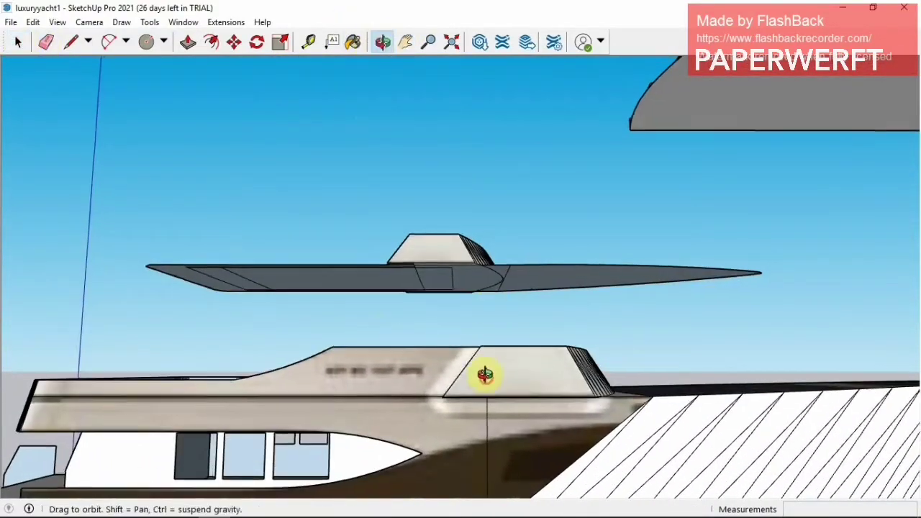
left_click_drag(488, 372, 242, 235)
key("e")
left_click(50, 42)
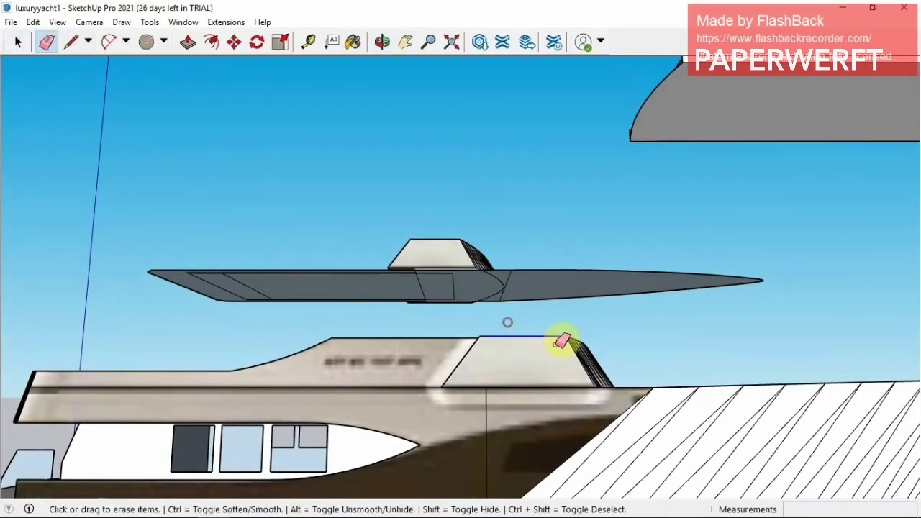
mouse_move(576, 335)
left_mouse_down()
mouse_move(585, 339)
mouse_move(544, 363)
left_mouse_up()
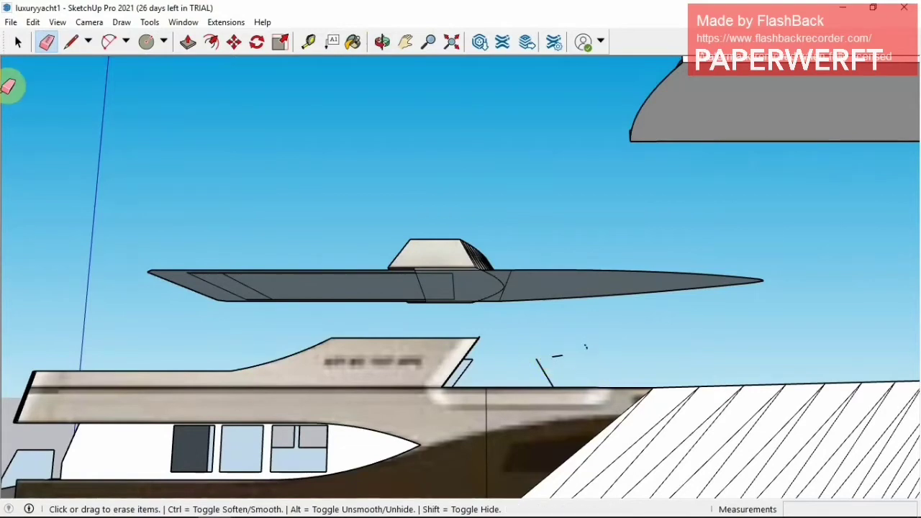
key("space")
right_click(558, 362)
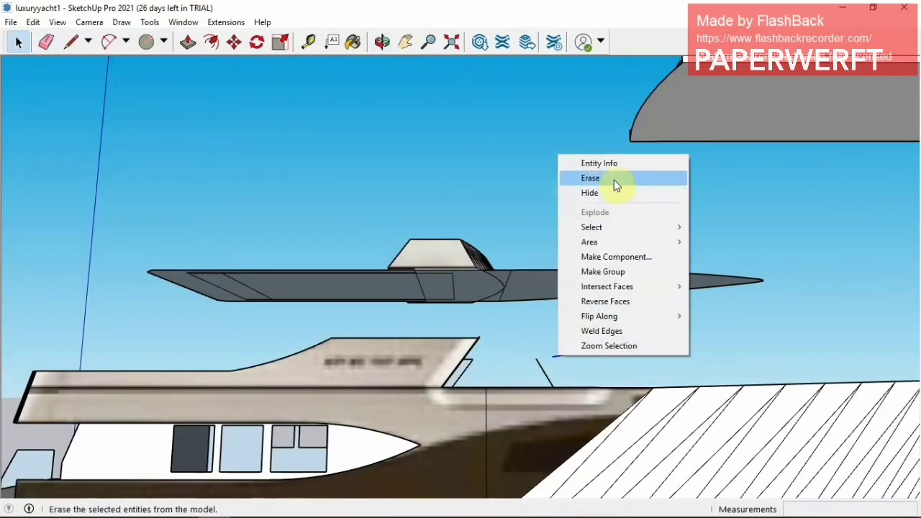
left_click(613, 181)
left_click(381, 41)
mouse_move(564, 299)
left_mouse_down()
mouse_move(525, 397)
mouse_move(553, 333)
mouse_move(541, 330)
left_mouse_up()
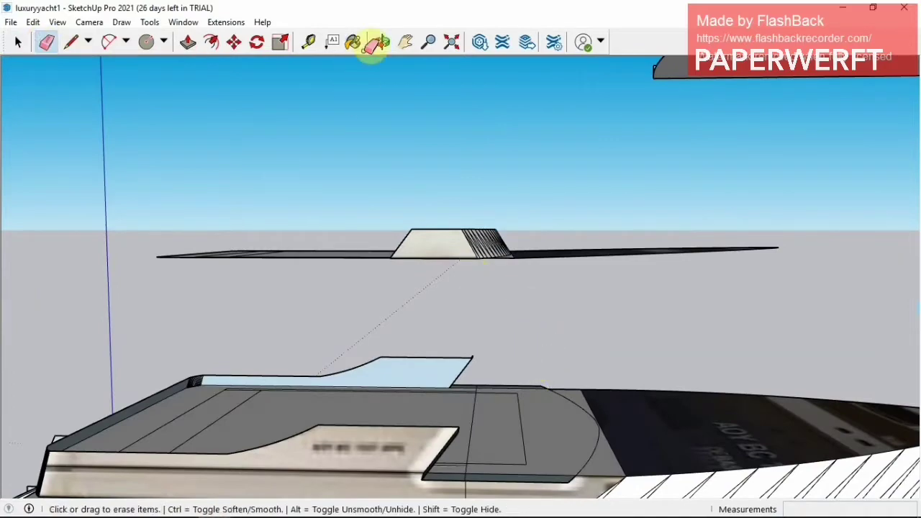
Orbit to a side view of the yacht and erase the stray hull edge behind the cabin.
left_click(379, 43)
mouse_move(560, 381)
left_mouse_down()
mouse_move(426, 418)
mouse_move(103, 473)
mouse_move(130, 432)
left_mouse_up()
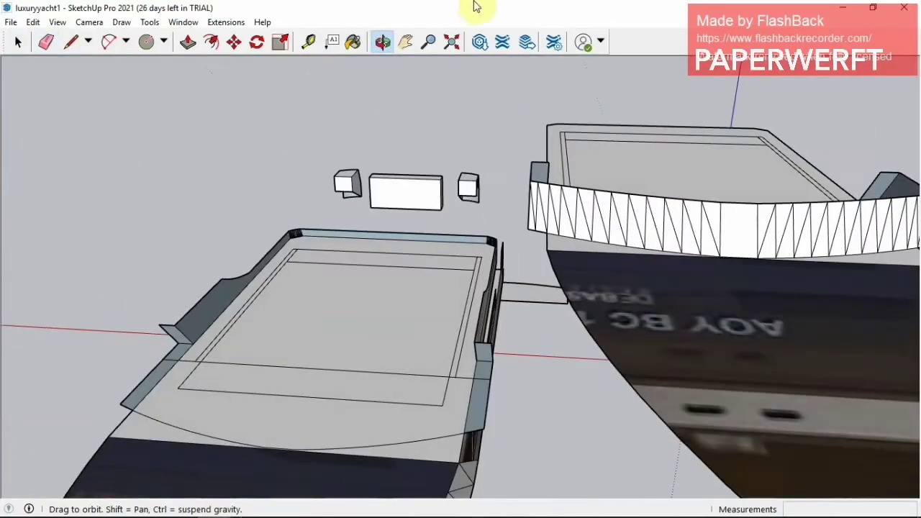
left_click_drag(523, 306, 685, 293)
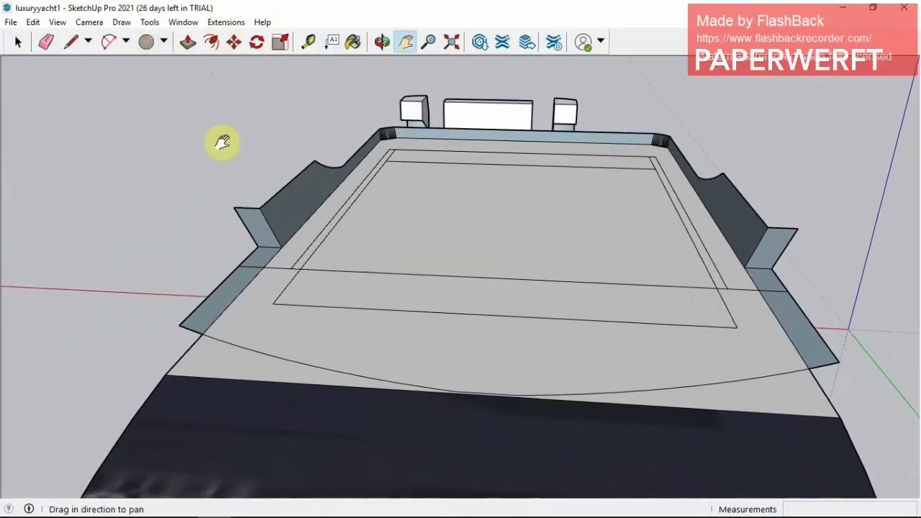
left_click(45, 43)
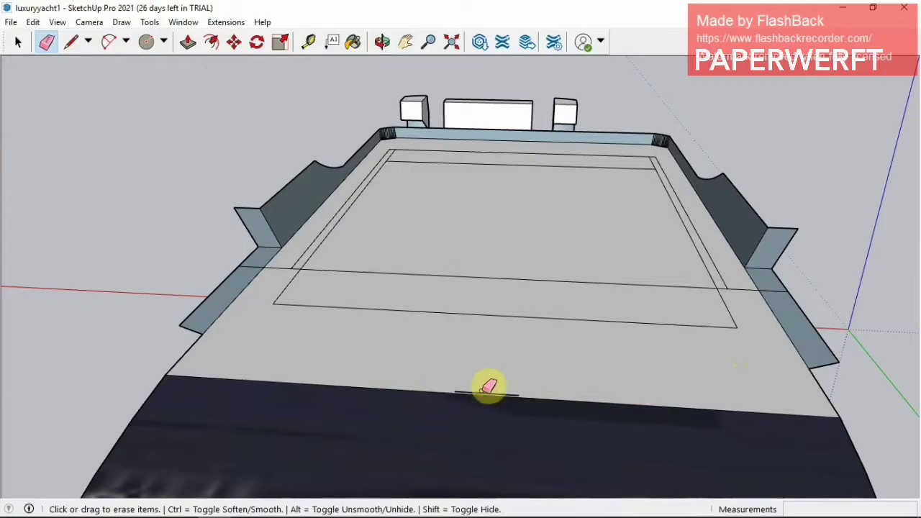
left_click(382, 41)
mouse_move(355, 298)
left_mouse_down()
mouse_move(288, 314)
mouse_move(267, 247)
mouse_move(487, 324)
mouse_move(726, 366)
mouse_move(422, 303)
mouse_move(411, 148)
mouse_move(480, 247)
mouse_move(468, 240)
mouse_move(391, 51)
mouse_move(551, 185)
mouse_move(418, 41)
left_mouse_up()
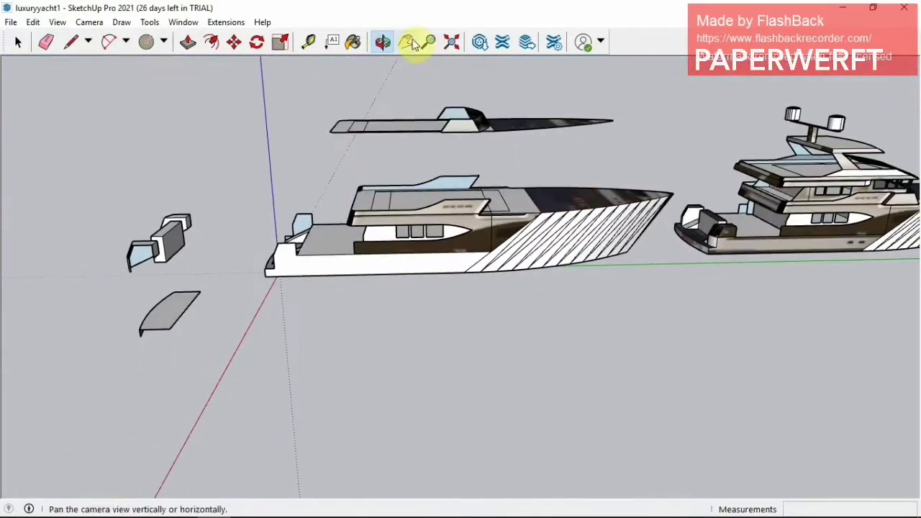
left_click(405, 42)
scroll(504, 237, "up", 2)
scroll(504, 237, "up", 2)
scroll(504, 269, "up", 1)
left_click(45, 42)
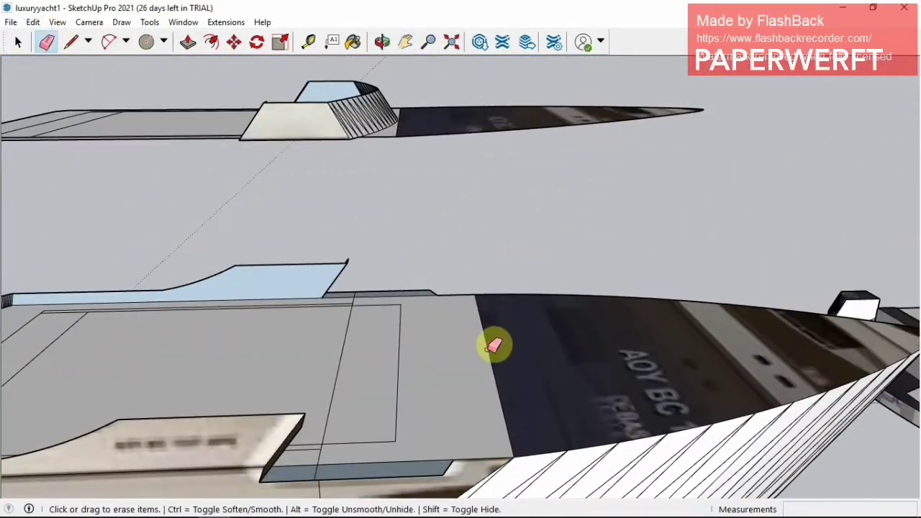
left_click(398, 441)
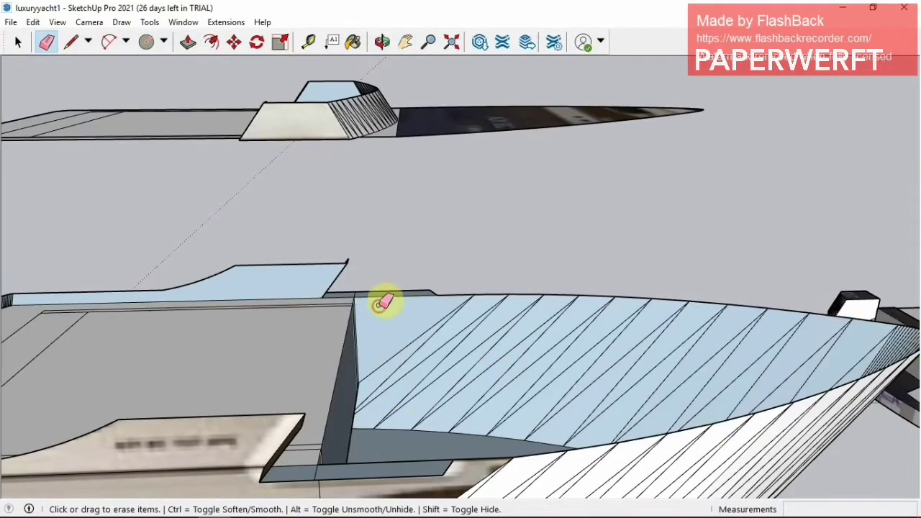
Reorient the view and erase the stray inner edge on the cabin roof.
mouse_move(384, 303)
middle_mouse_down()
mouse_move(381, 264)
mouse_move(261, 319)
mouse_move(266, 334)
middle_mouse_up()
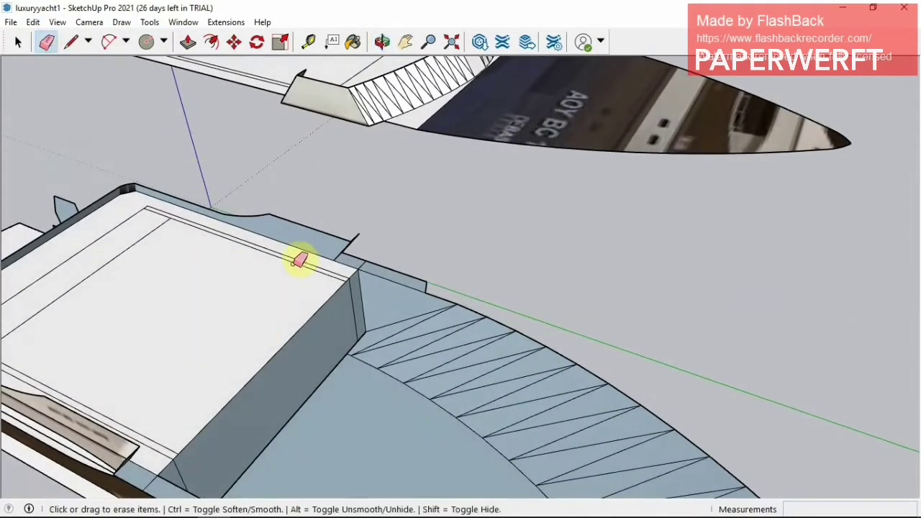
left_click(405, 42)
left_click_drag(198, 351, 323, 265)
left_click(379, 44)
mouse_move(338, 129)
left_mouse_down()
mouse_move(298, 153)
mouse_move(125, 345)
mouse_move(169, 132)
left_mouse_up()
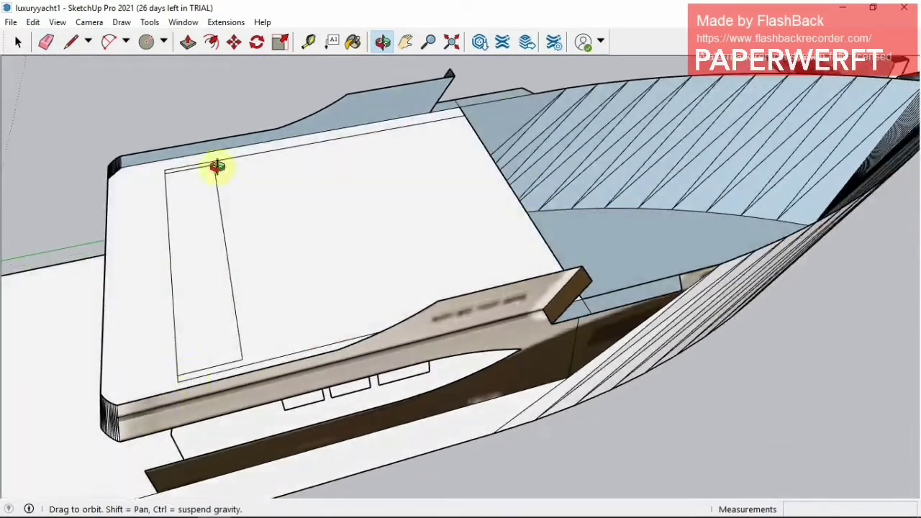
key("l")
left_click(47, 43)
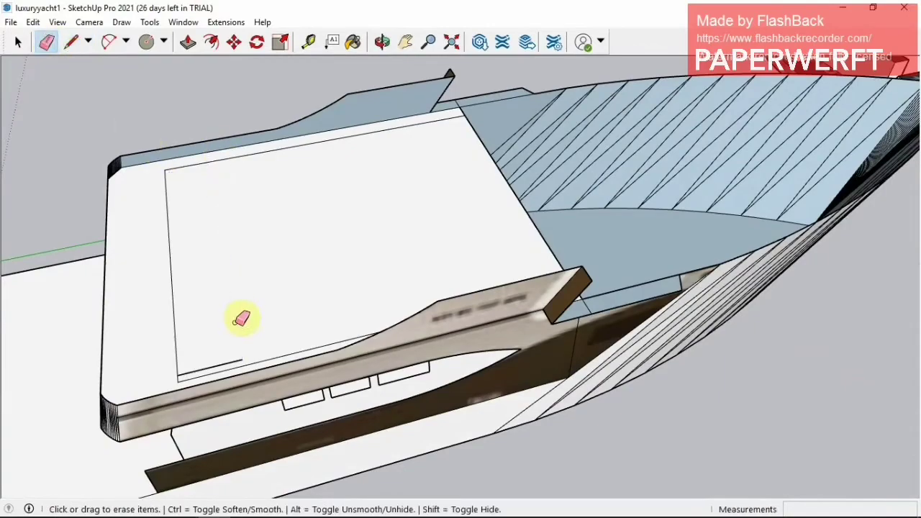
left_click(242, 362)
Orbit and pan to look down on the cleaned cabin block from the yacht's side.
mouse_move(321, 149)
middle_mouse_down()
mouse_move(473, 72)
mouse_move(469, 51)
mouse_move(304, 272)
mouse_move(461, 332)
middle_mouse_up()
mouse_move(461, 332)
left_mouse_down()
mouse_move(384, 353)
mouse_move(650, 298)
mouse_move(584, 362)
left_mouse_up()
left_click(47, 43)
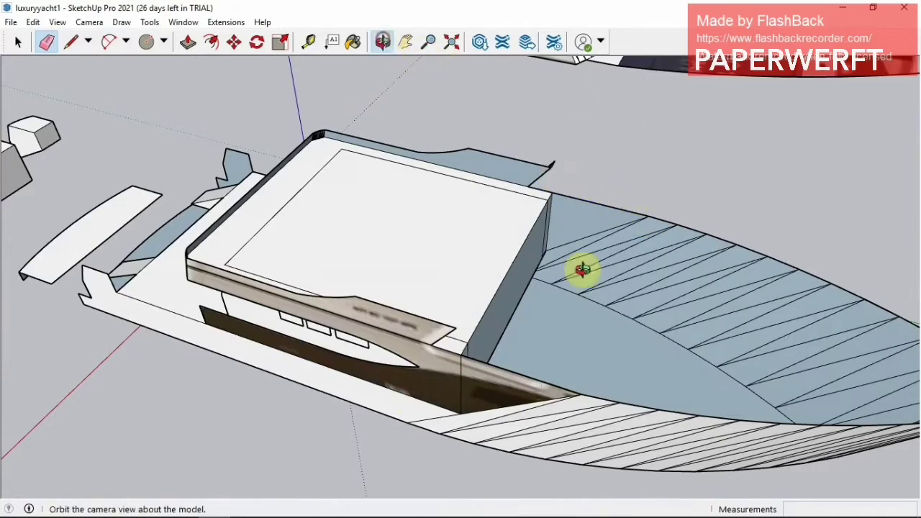
mouse_move(586, 268)
middle_mouse_down()
mouse_move(314, 312)
mouse_move(199, 197)
middle_mouse_up()
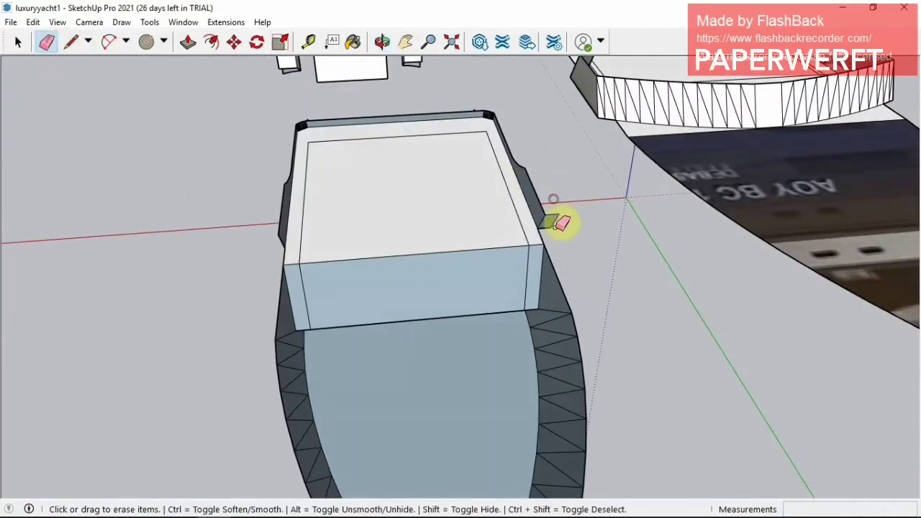
left_click(382, 42)
mouse_move(431, 241)
left_mouse_down()
mouse_move(578, 191)
mouse_move(407, 65)
left_mouse_up()
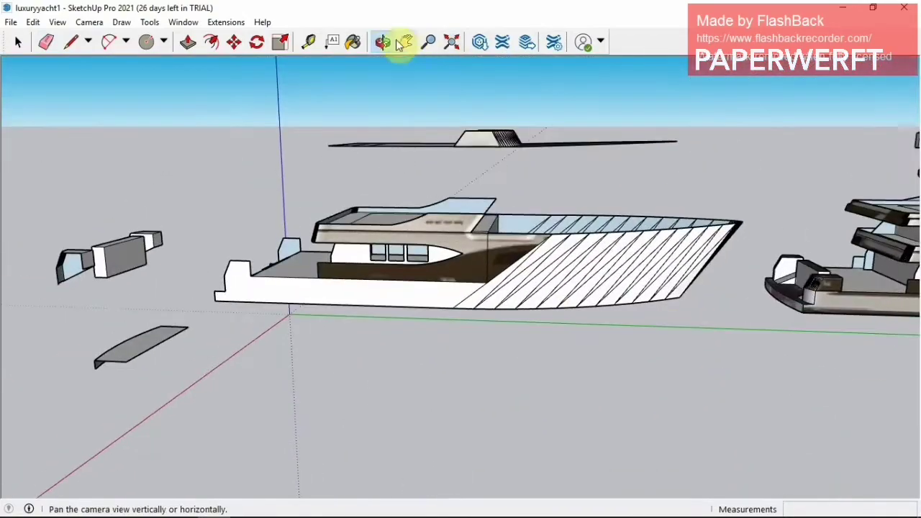
Select the raised cabin shape on the upper deck and make it a group.
left_click(405, 42)
scroll(390, 126, "up", 5)
left_click_drag(378, 117, 471, 333)
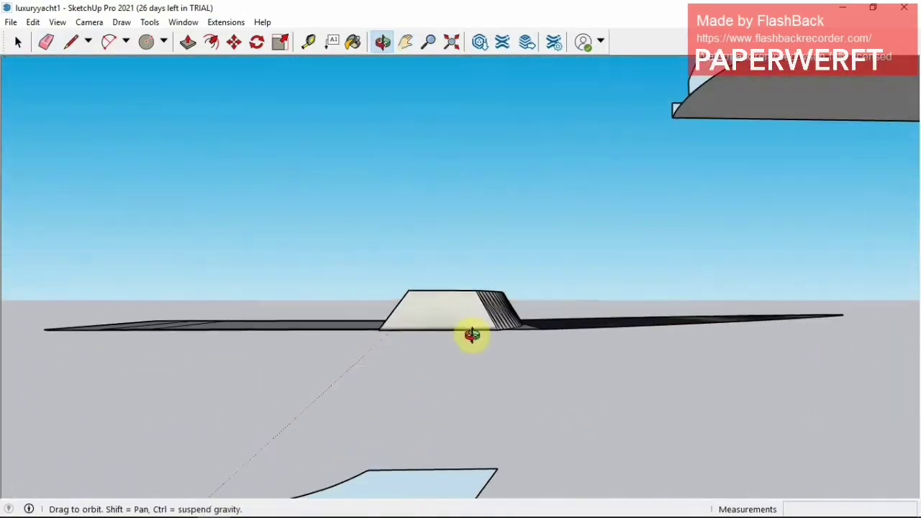
left_click(18, 42)
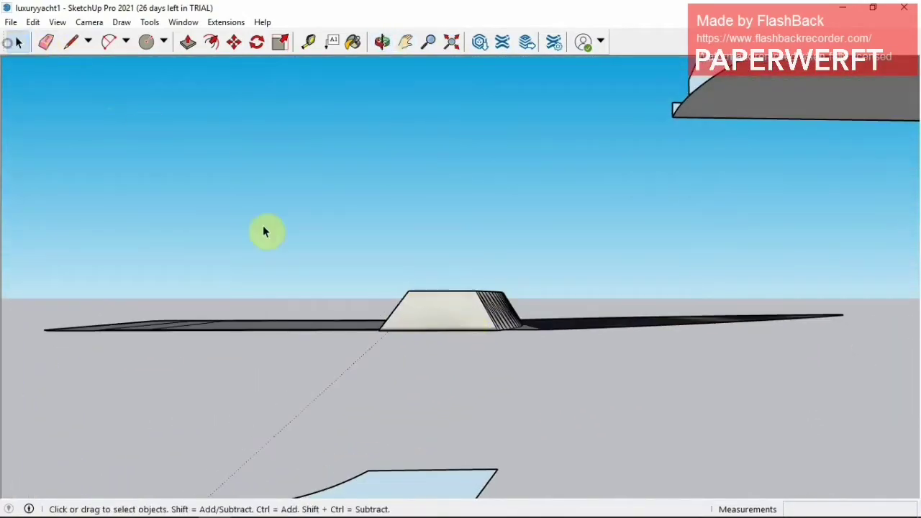
right_click(468, 308)
left_click(552, 192)
Copy the cabin group and place the pasted copy away from the deck.
middle_click_drag(551, 191, 439, 344)
key("m")
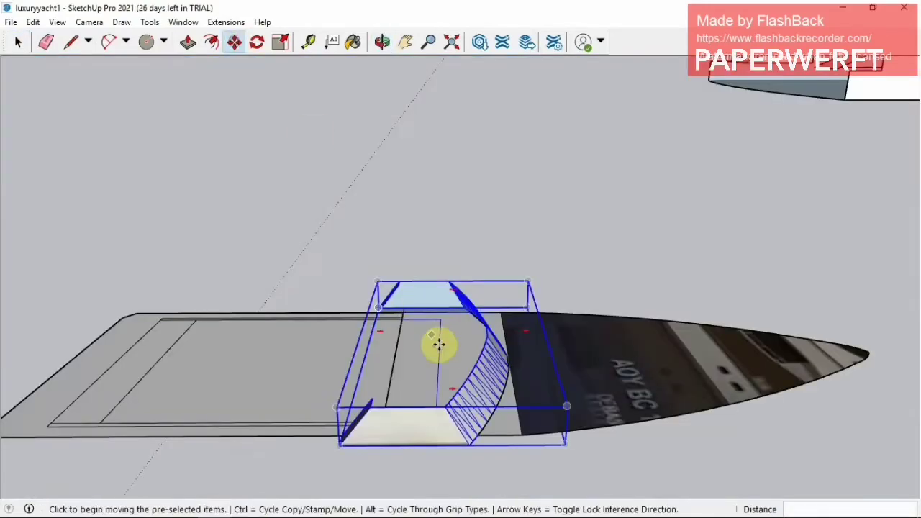
key("ctrl+t")
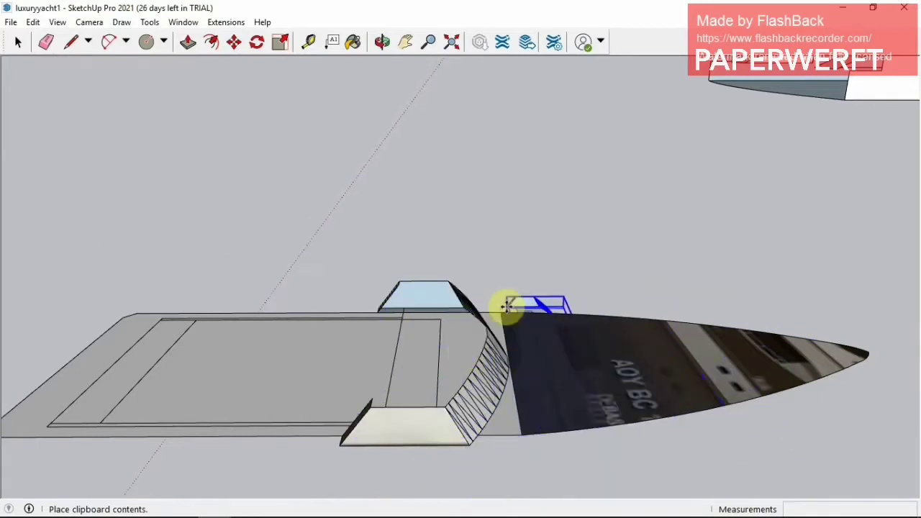
mouse_move(524, 214)
middle_mouse_down()
mouse_move(243, 463)
mouse_move(506, 280)
middle_mouse_up()
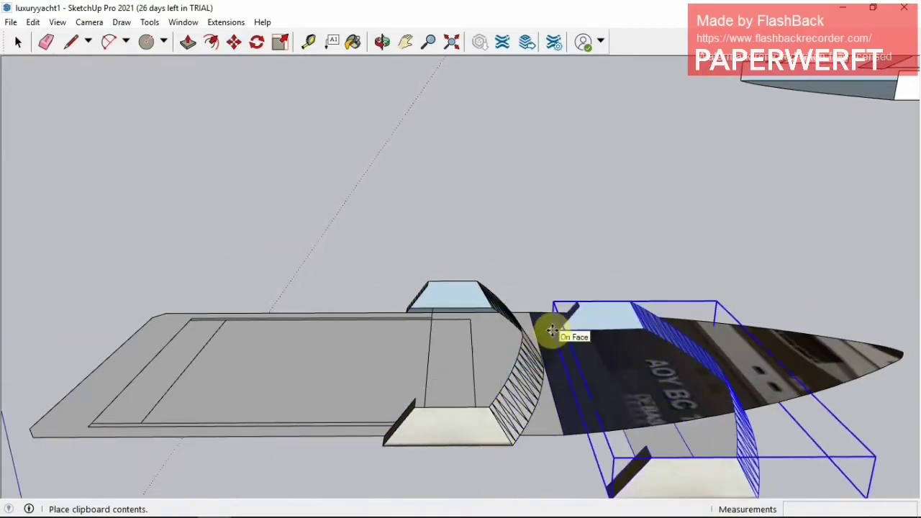
left_click(541, 255)
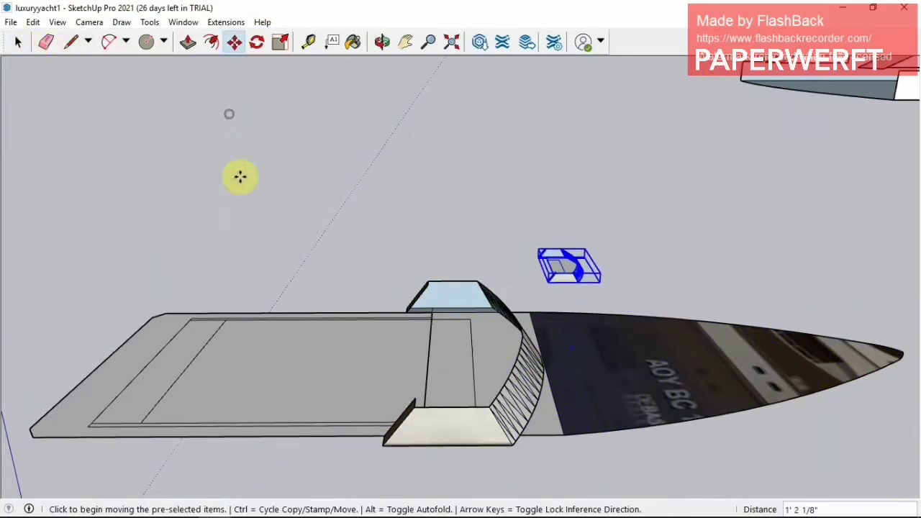
left_click(18, 42)
Explode the original cabin group back into loose geometry.
left_click(487, 444)
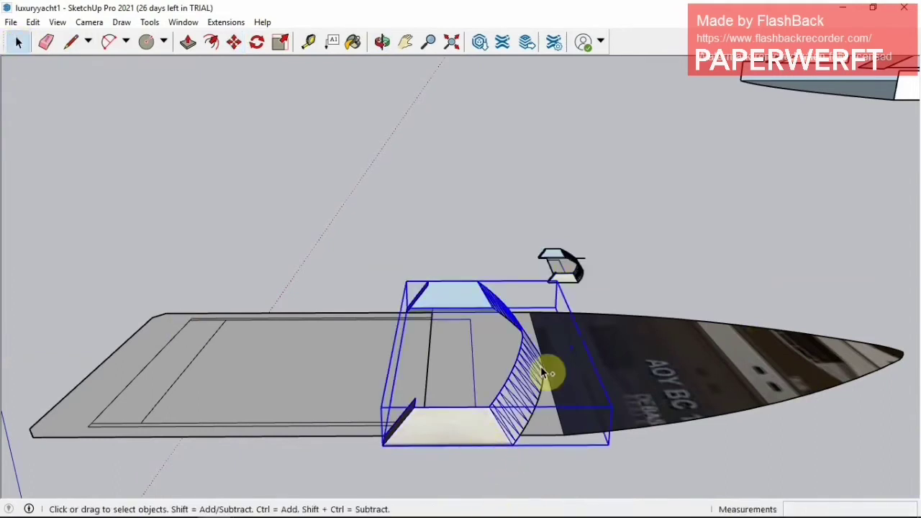
right_click(571, 268)
left_click(645, 336)
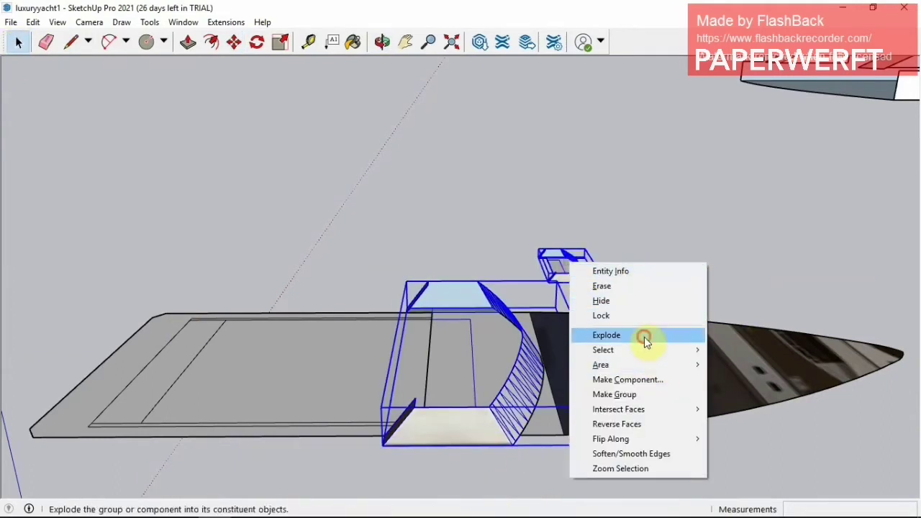
left_click(382, 42)
Box-select part of the exploded cabin geometry and erase it.
left_click_drag(473, 240, 338, 254)
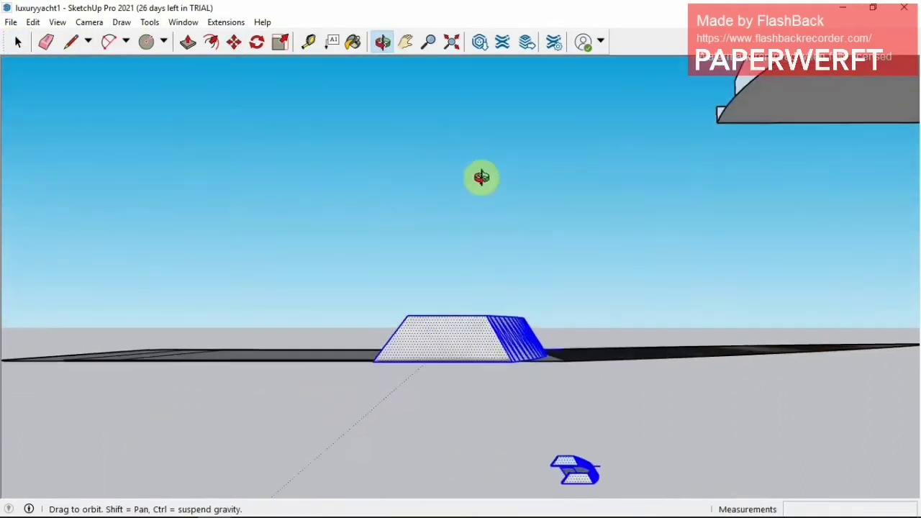
left_click(19, 44)
left_click_drag(307, 281, 589, 350)
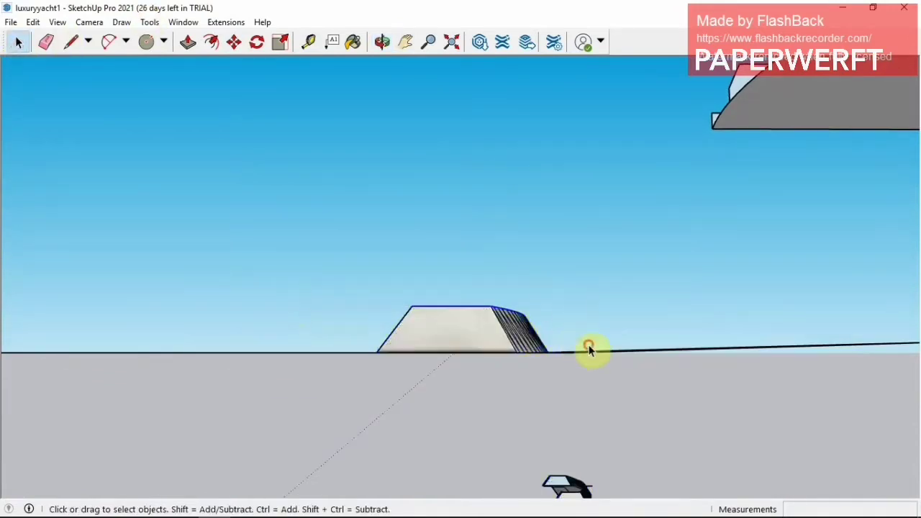
right_click(504, 316)
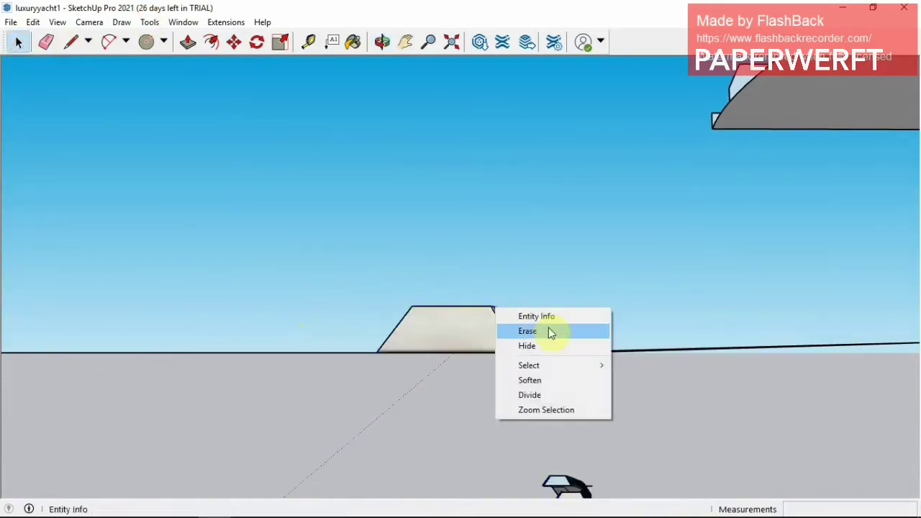
left_click(551, 331)
Box-select the remaining cabin outline edges and erase them.
left_click(46, 43)
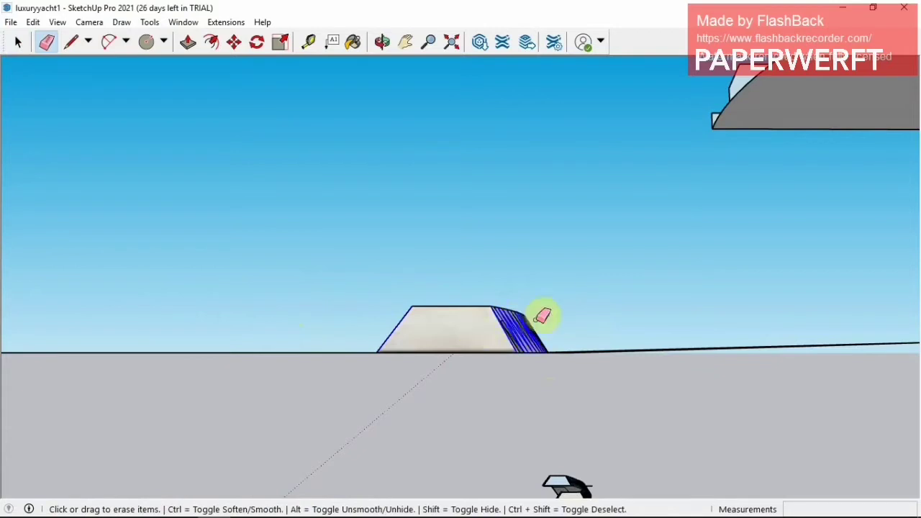
left_click_drag(501, 327, 504, 326)
left_click(19, 42)
left_click_drag(361, 262, 467, 322)
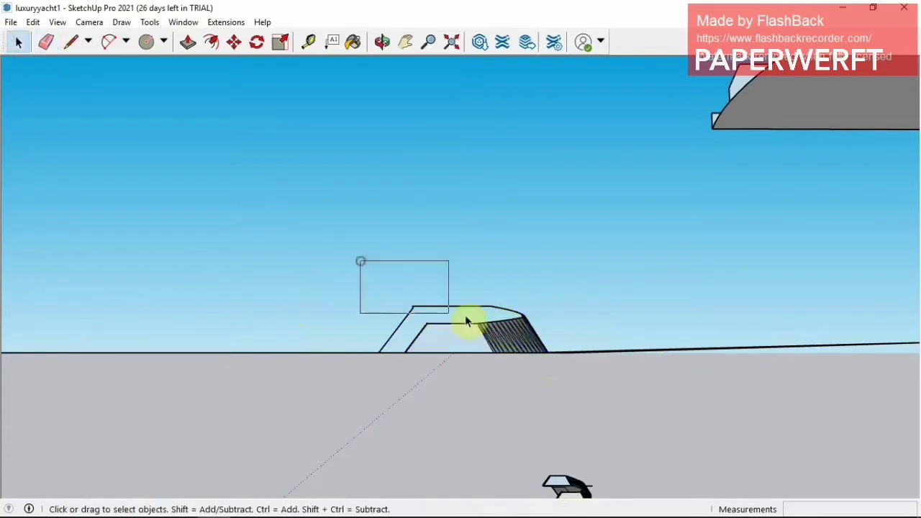
right_click(521, 328)
left_click_drag(381, 278, 494, 338)
right_click(523, 331)
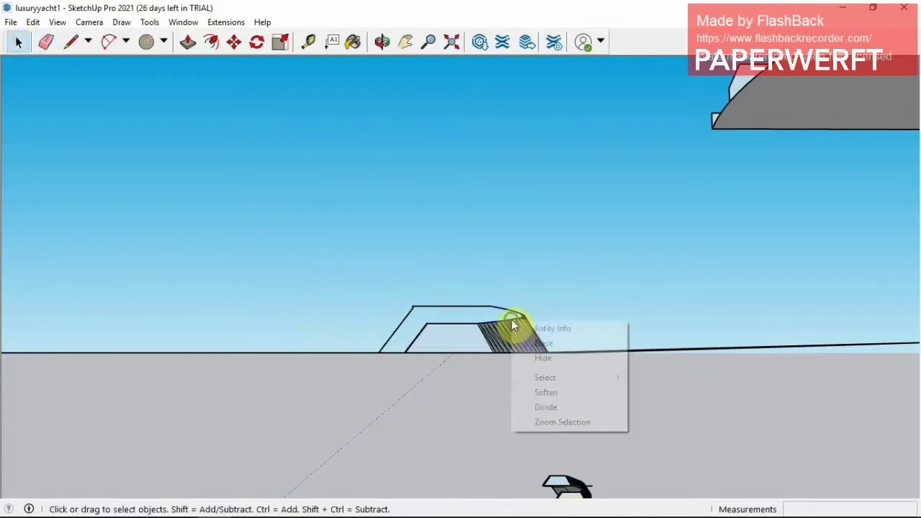
left_click(428, 327)
Wipe out the cabin's front lines and erase the leftover curved edge.
left_click(48, 42)
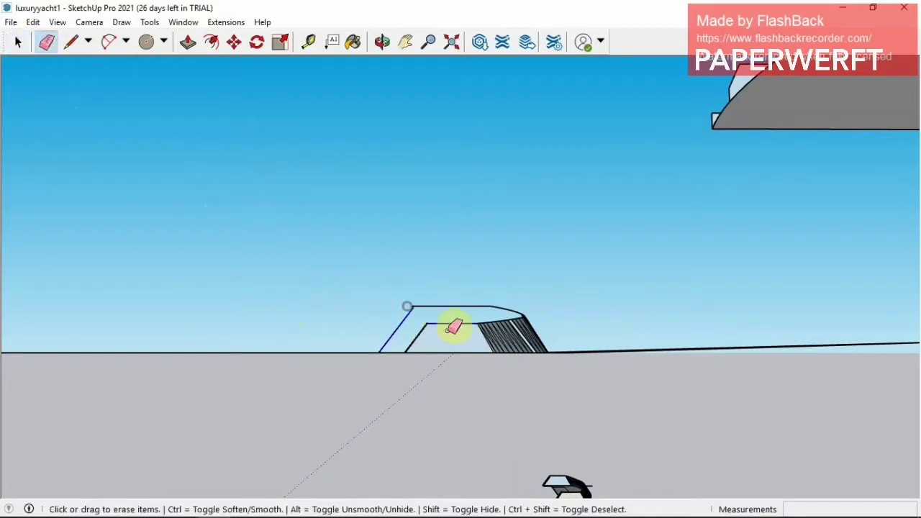
left_click_drag(492, 325, 396, 332)
left_click(18, 42)
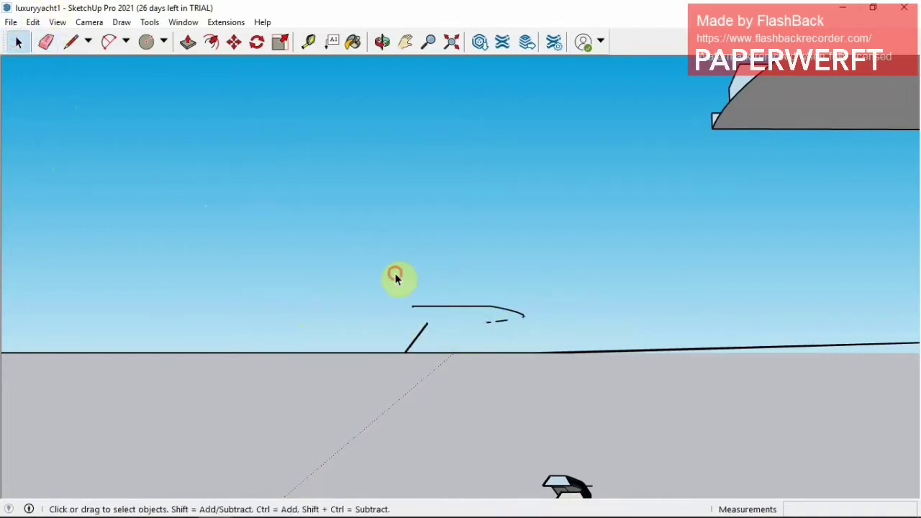
right_click(432, 313)
left_click(481, 331)
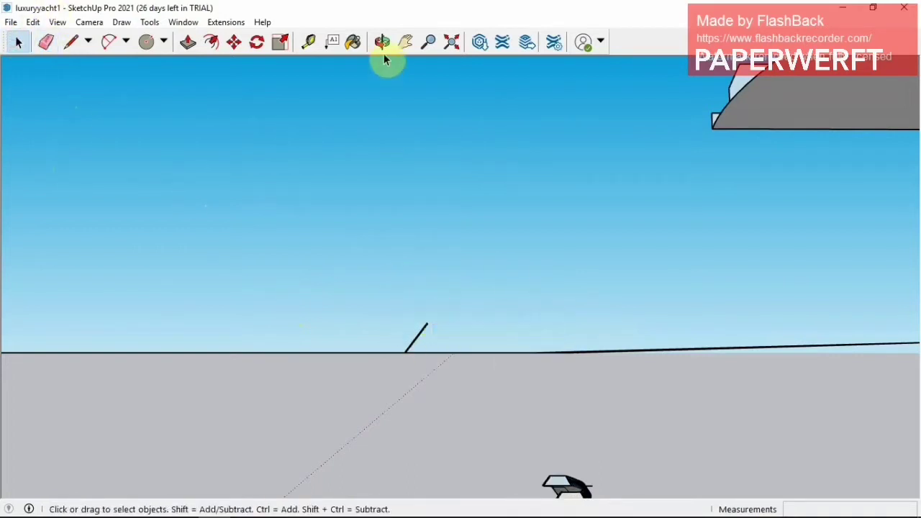
left_click(382, 41)
mouse_move(430, 230)
left_mouse_down()
mouse_move(428, 344)
mouse_move(440, 372)
mouse_move(208, 347)
mouse_move(231, 348)
mouse_move(345, 469)
mouse_move(349, 415)
mouse_move(538, 365)
left_mouse_up()
Erase the cabin copy's front face and an edge at the arch's right end.
scroll(339, 485, "up", 3)
left_click(45, 41)
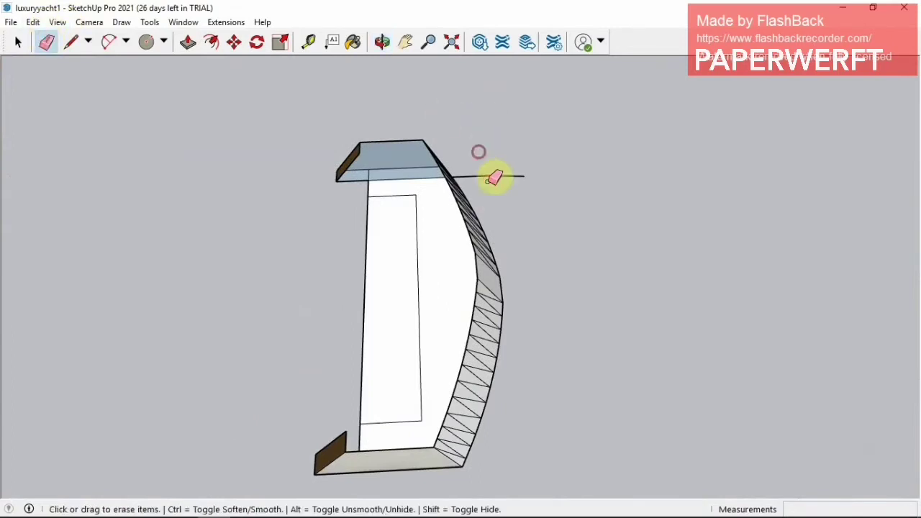
left_click(401, 416)
key("o")
mouse_move(367, 171)
left_mouse_down()
mouse_move(870, 362)
mouse_move(3, 6)
left_mouse_up()
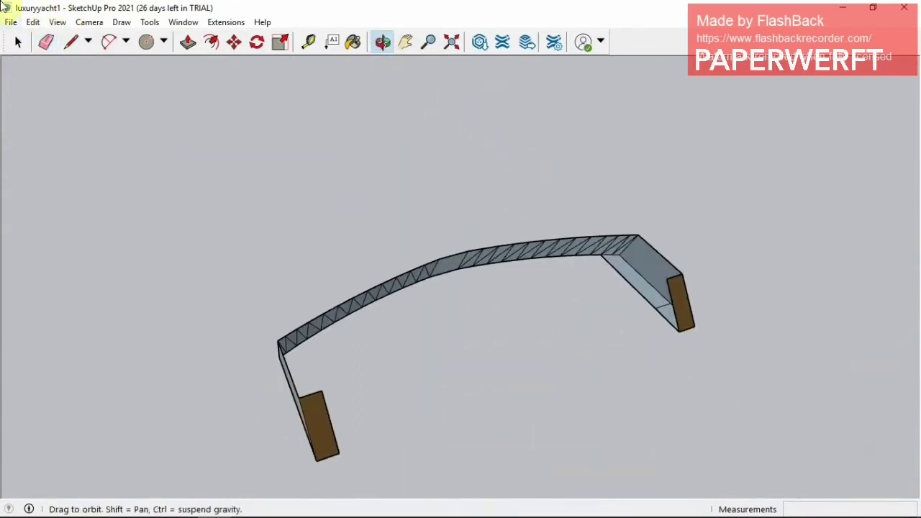
left_click(45, 42)
left_click(662, 306)
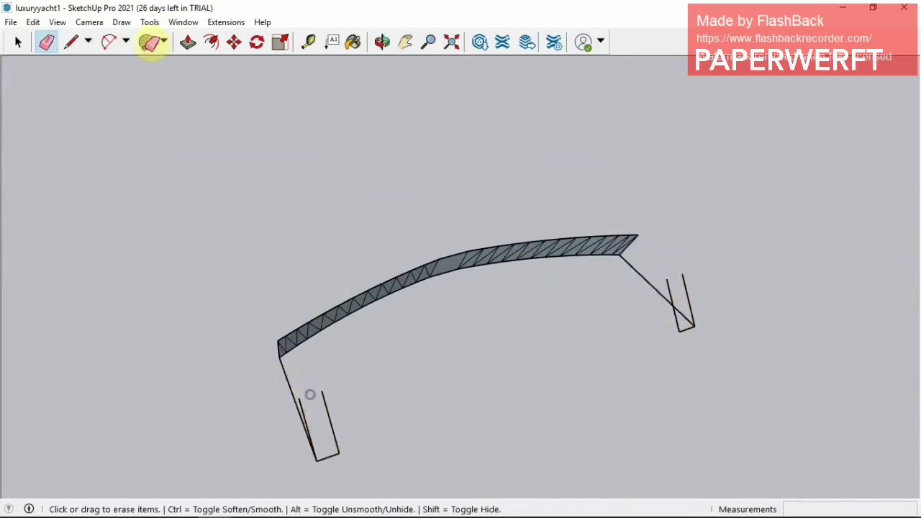
Redraw edges across both end panels and sides to rebuild them as solid faces.
left_click(70, 42)
left_click(300, 397)
left_click(322, 392)
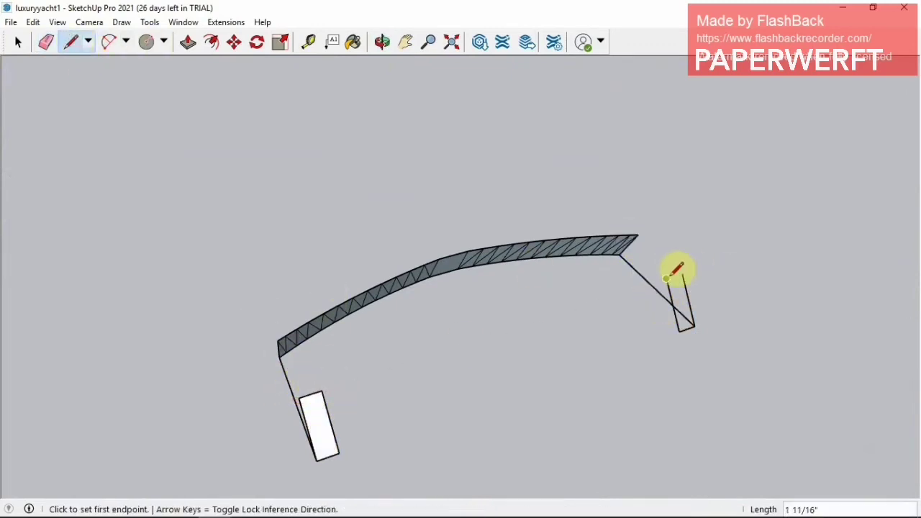
left_click(666, 278)
left_click(682, 274)
left_click(637, 235)
left_click(682, 274)
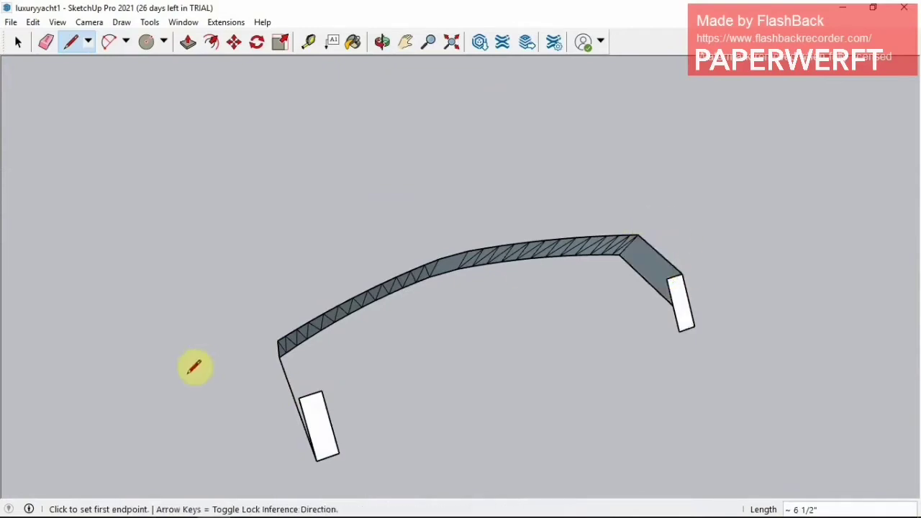
left_click(277, 341)
Erase the hull piece's bottom edge, undoing the mistaken erase of its top edge.
left_click(382, 43)
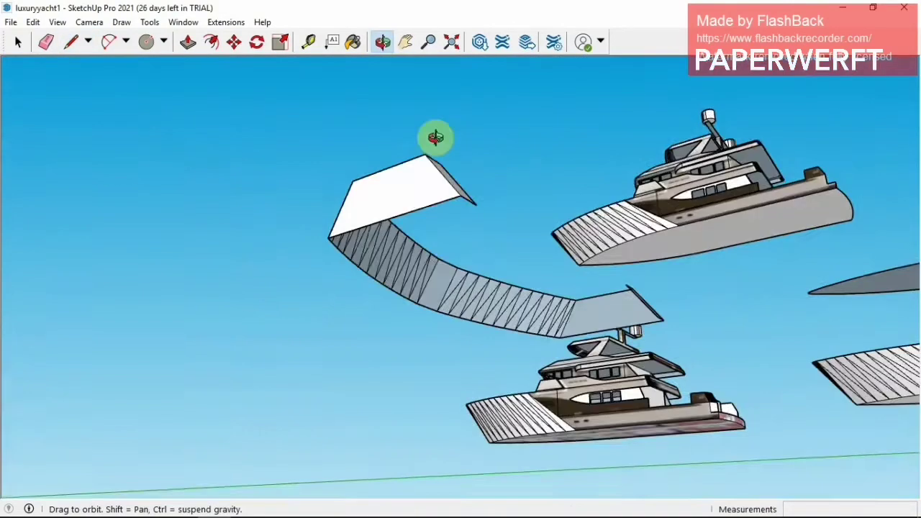
mouse_move(437, 136)
left_mouse_down()
mouse_move(14, 367)
mouse_move(232, 442)
mouse_move(177, 444)
mouse_move(273, 312)
mouse_move(185, 325)
mouse_move(185, 370)
mouse_move(216, 240)
left_mouse_up()
scroll(216, 241, "up", 3)
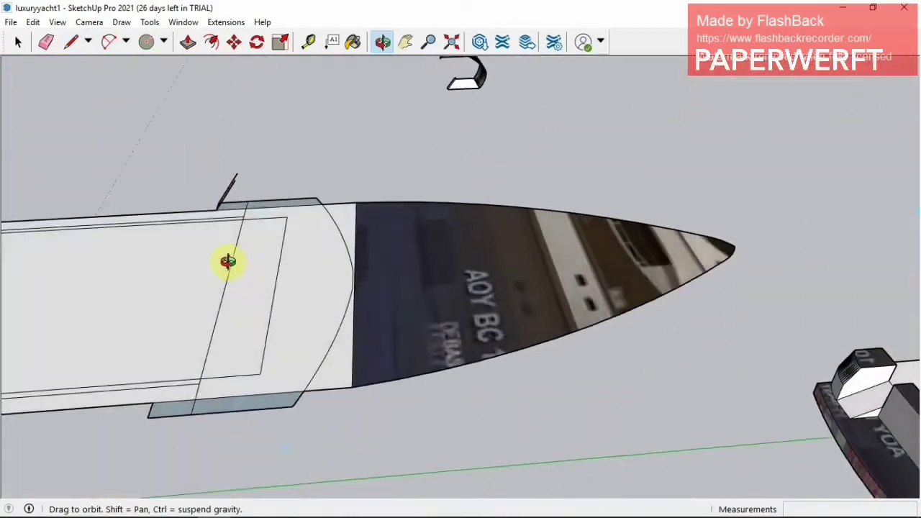
left_click(45, 42)
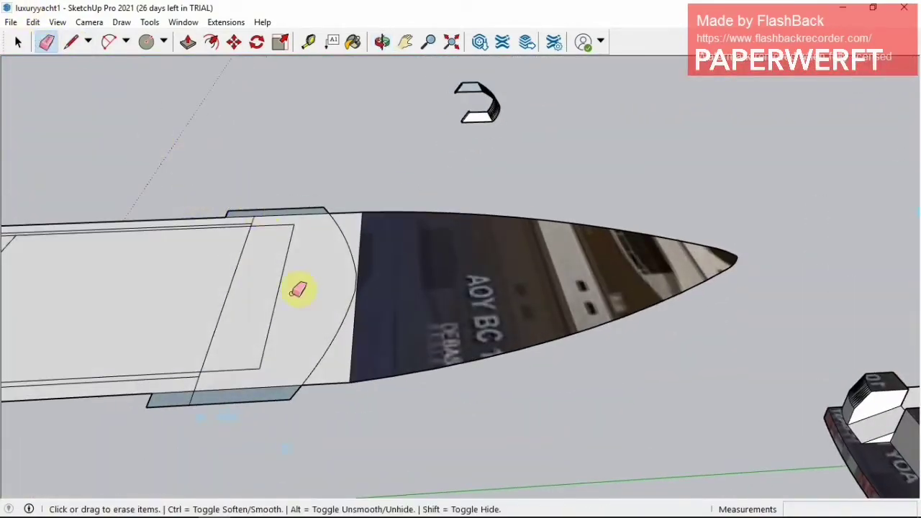
left_click(205, 388)
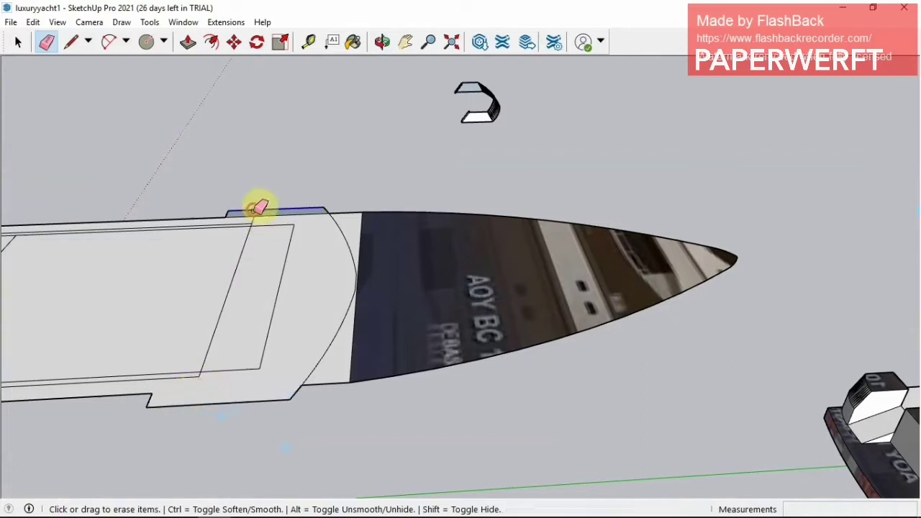
left_click(256, 210)
left_click(33, 22)
left_click(32, 36)
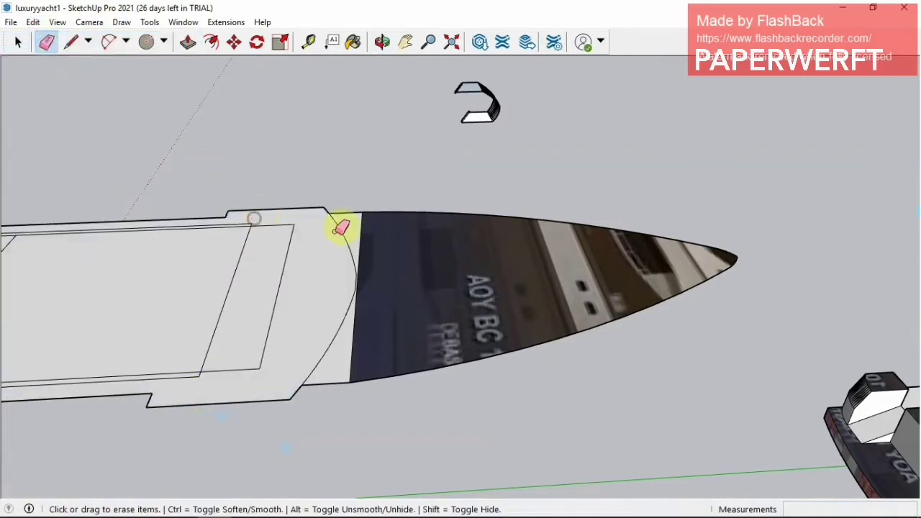
Try erasing the bow edges, undoing each to keep the textured bow face intact.
left_click(358, 228)
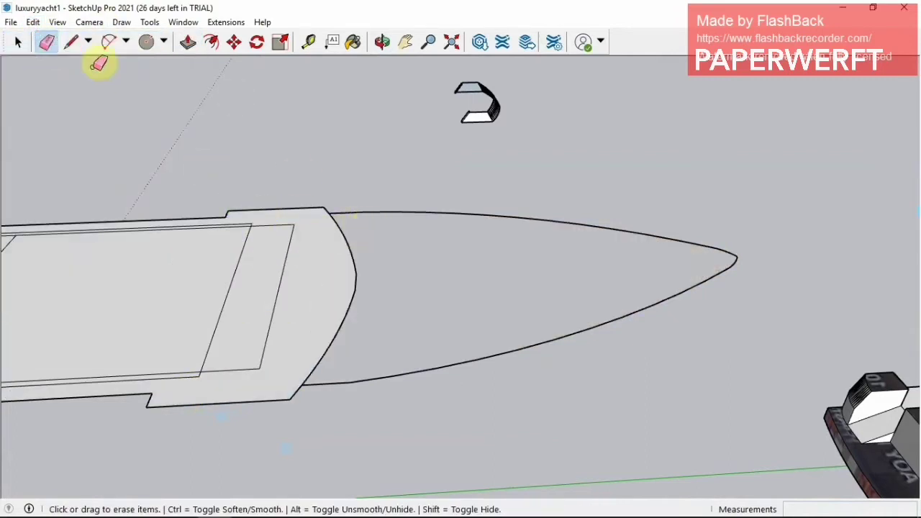
left_click(33, 22)
left_click(36, 36)
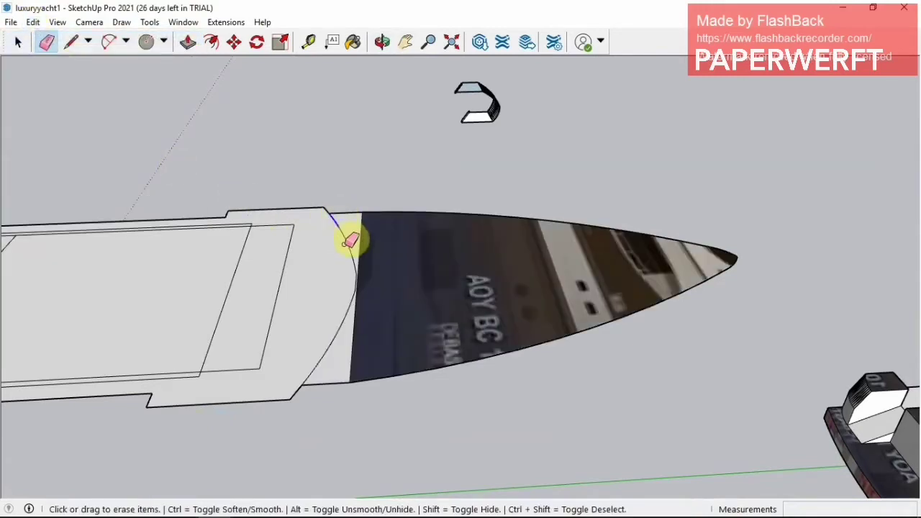
left_click(364, 265)
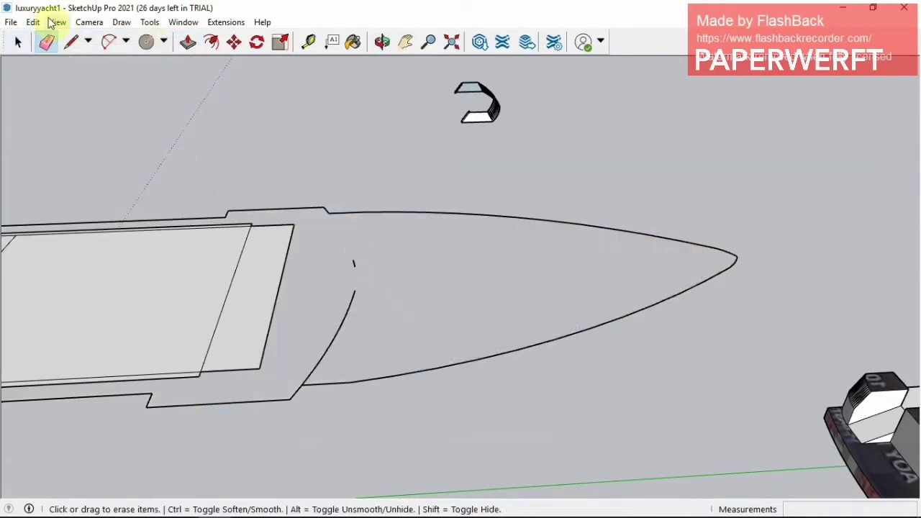
left_click(34, 21)
left_click(36, 35)
middle_click_drag(257, 198, 266, 217)
scroll(265, 216, "up", 3)
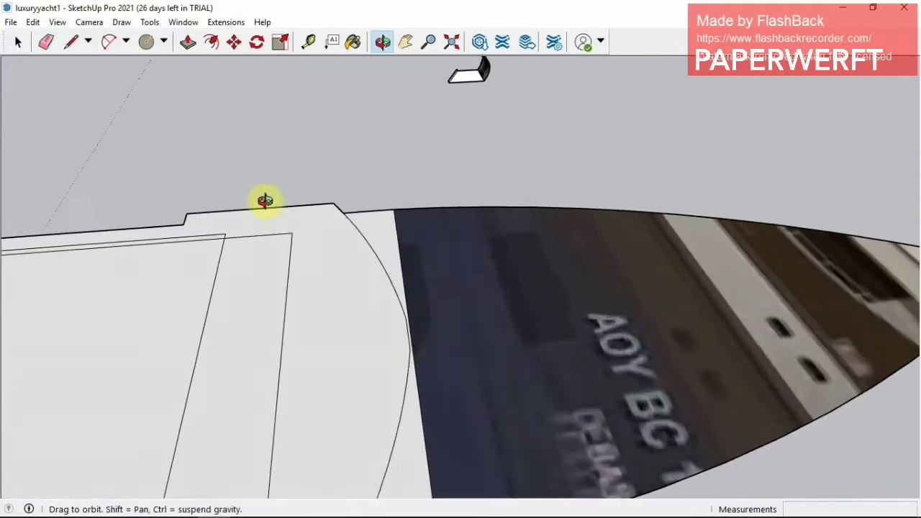
scroll(264, 200, "down", 3)
scroll(246, 222, "up", 3)
left_click(45, 41)
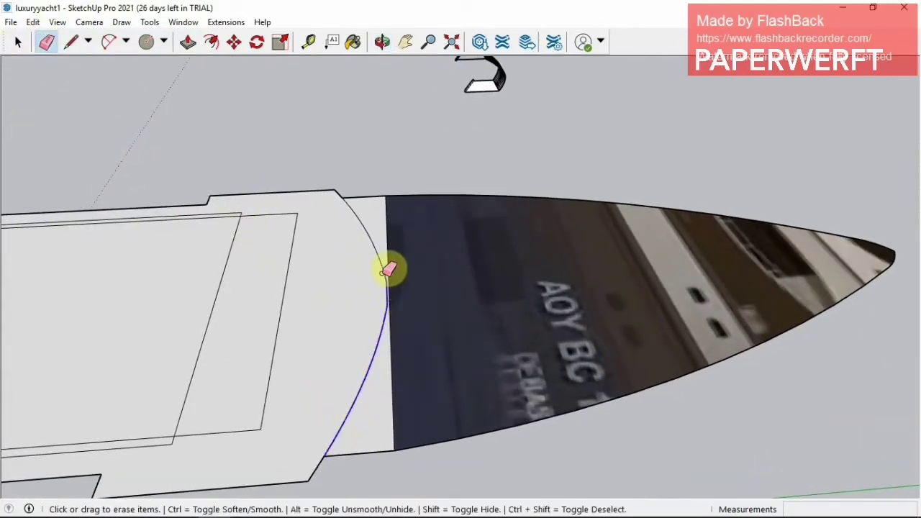
Orbit and pan the view to bring the flat deck piece into view.
left_click(383, 42)
scroll(216, 349, "down", 3)
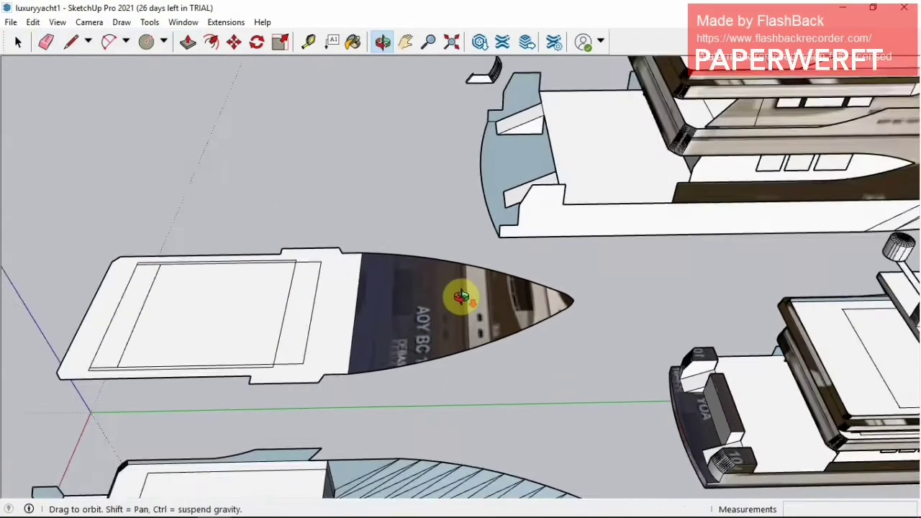
left_click_drag(461, 298, 374, 57)
left_click_drag(626, 214, 530, 277)
scroll(533, 277, "up", 2)
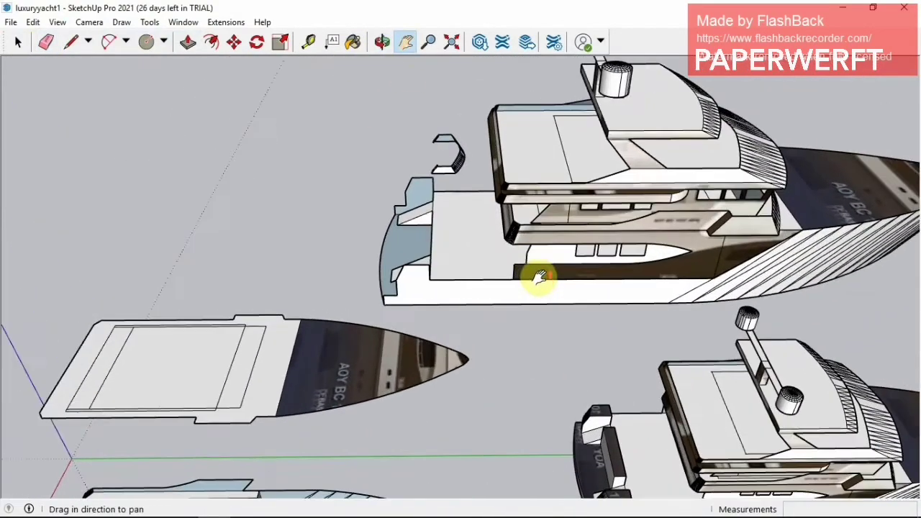
scroll(538, 278, "down", 2)
left_click_drag(262, 281, 177, 71)
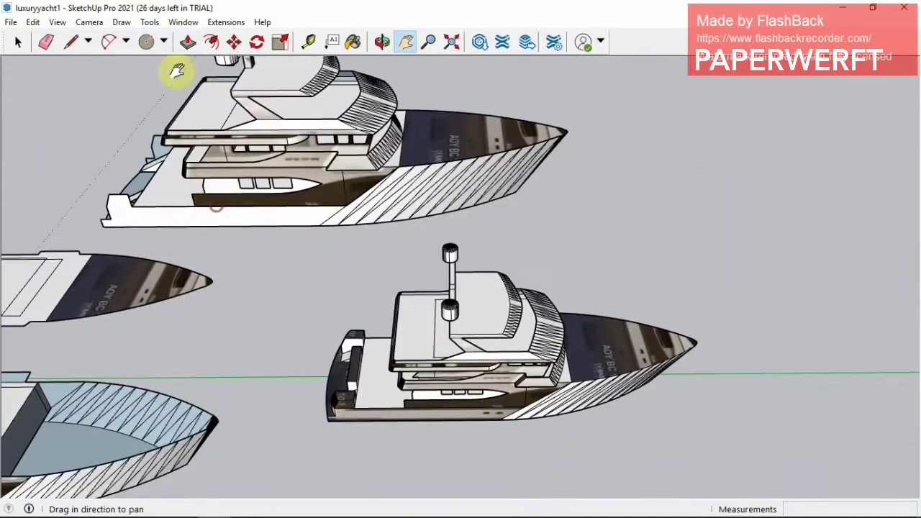
left_click(385, 42)
mouse_move(468, 324)
left_mouse_down()
mouse_move(522, 464)
mouse_move(515, 439)
left_mouse_up()
left_click(405, 41)
left_click_drag(403, 180, 617, 319)
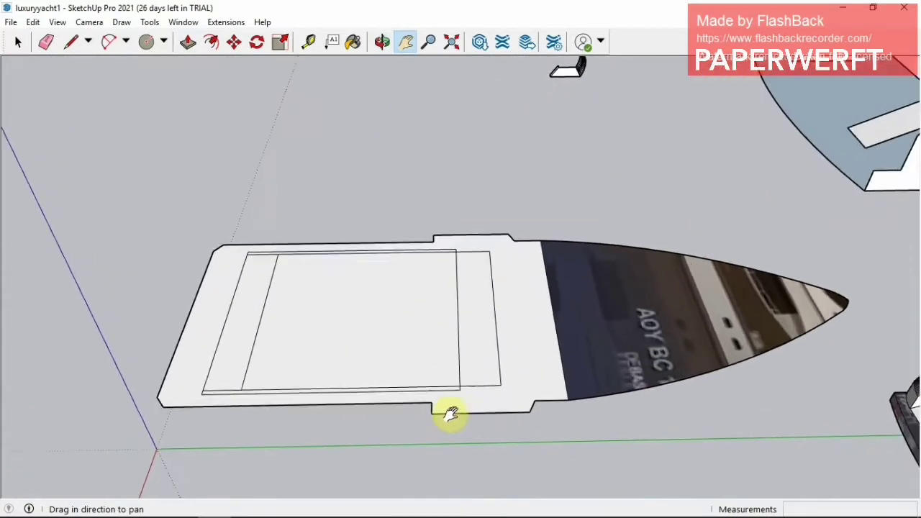
scroll(333, 329, "up", 3)
left_click_drag(332, 330, 334, 335)
Erase the textured bow edge and face, then draw a line to refill the bow.
left_click(46, 42)
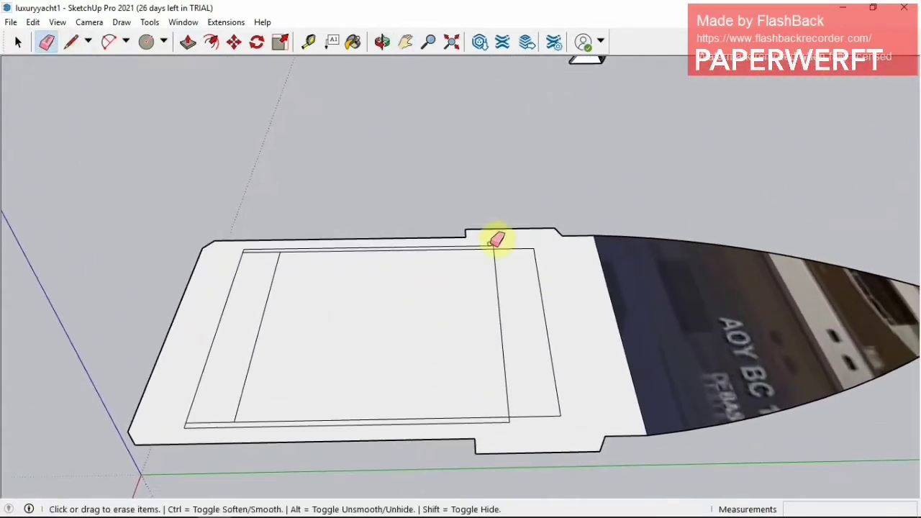
left_click(496, 245)
left_click(33, 22)
left_click(45, 34)
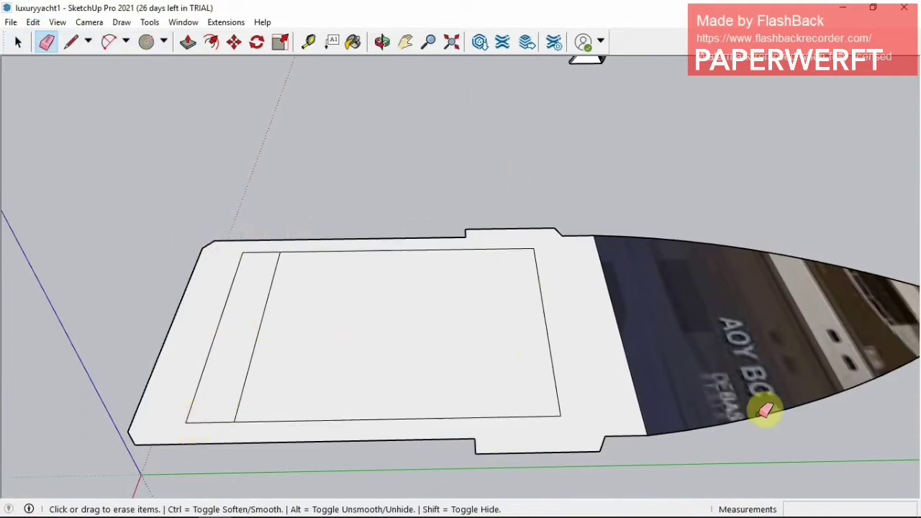
left_click(610, 282)
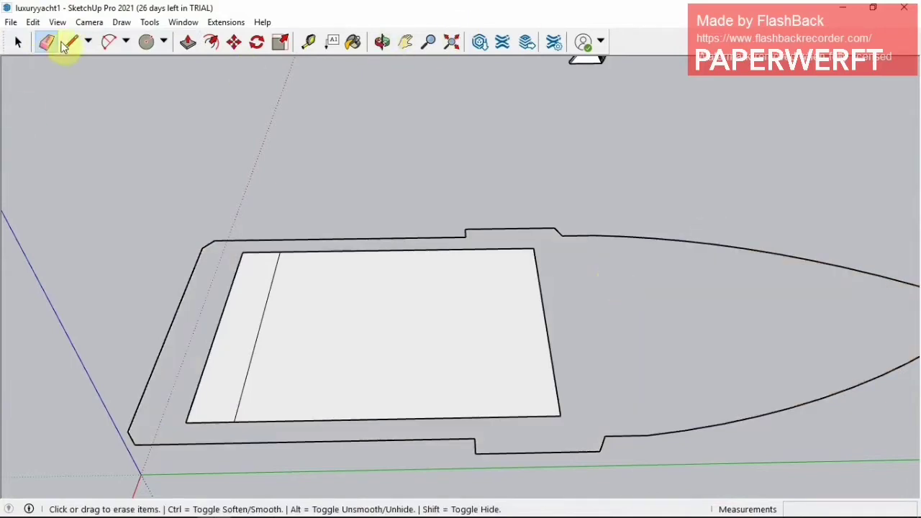
left_click(70, 41)
left_click(592, 236)
left_click(648, 436)
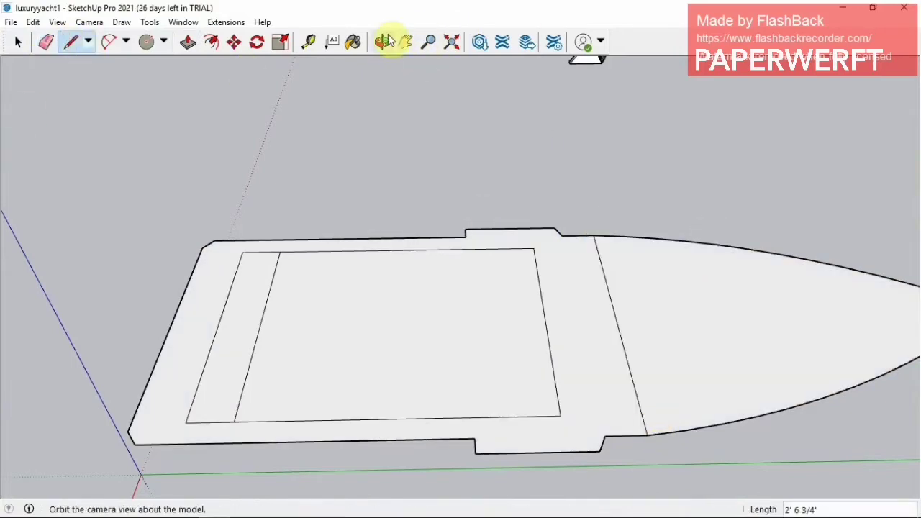
Orbit out to a low side view showing the stripped yacht and its duplicates.
left_click(382, 41)
mouse_move(401, 263)
left_mouse_down()
mouse_move(638, 345)
mouse_move(576, 272)
mouse_move(713, 390)
mouse_move(662, 358)
mouse_move(740, 344)
mouse_move(441, 387)
mouse_move(303, 243)
left_mouse_up()
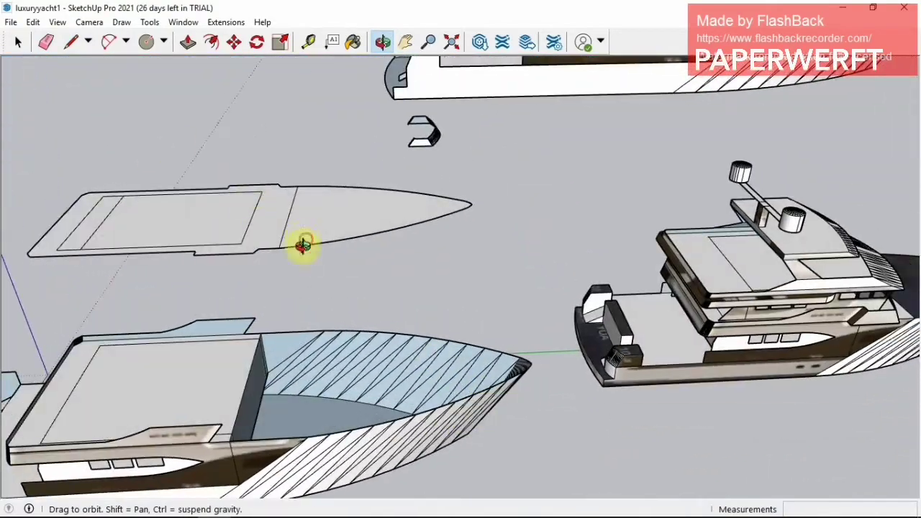
left_click(406, 41)
scroll(436, 257, "up", 5)
scroll(436, 257, "up", 3)
left_click(46, 41)
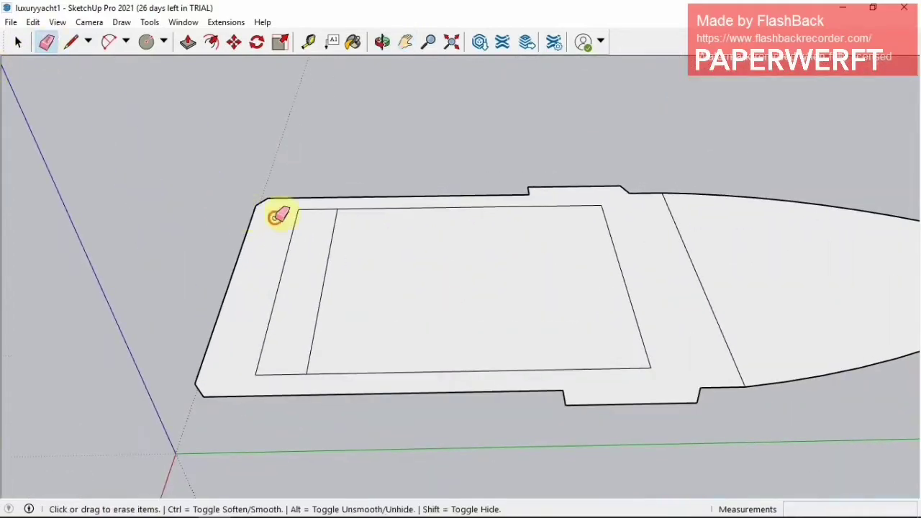
scroll(356, 319, "down", 5)
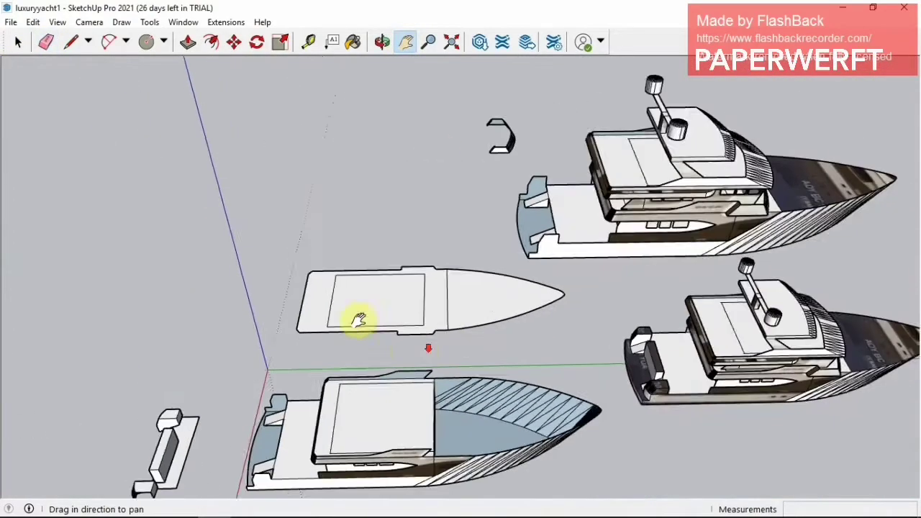
scroll(384, 309, "down", 1)
key("o")
mouse_move(418, 216)
left_mouse_down()
mouse_move(367, 261)
mouse_move(442, 395)
mouse_move(520, 309)
mouse_move(504, 302)
mouse_move(493, 270)
left_mouse_up()
scroll(438, 383, "up", 3)
Group the cabin's front corner, then cut and paste it beside the yacht.
left_click(18, 42)
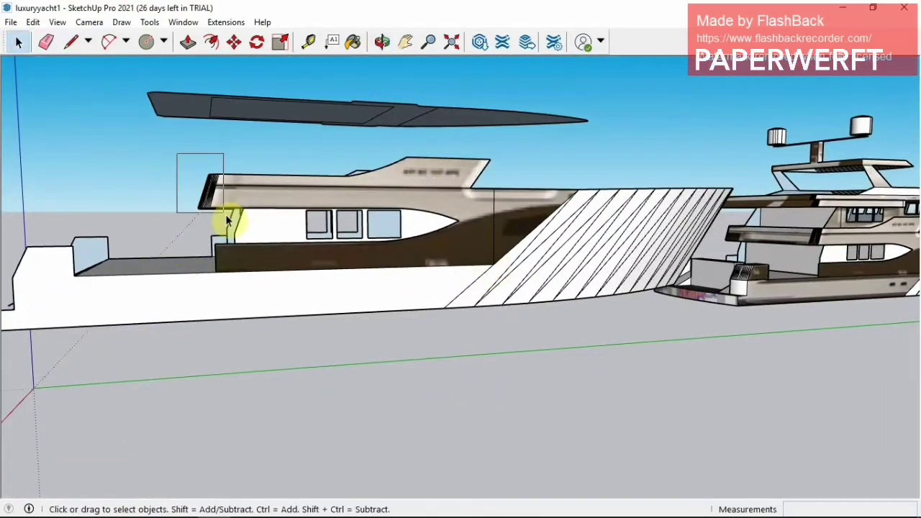
left_click(234, 42)
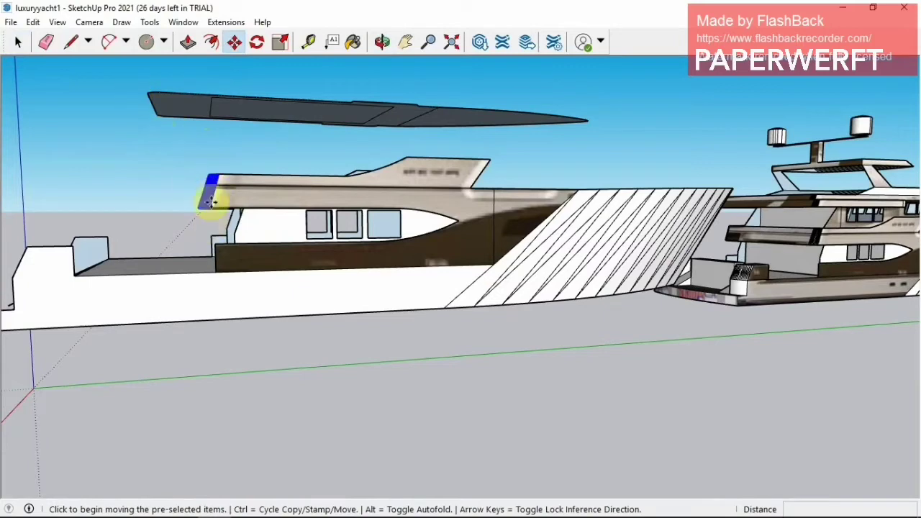
key("space")
left_click_drag(162, 150, 220, 218)
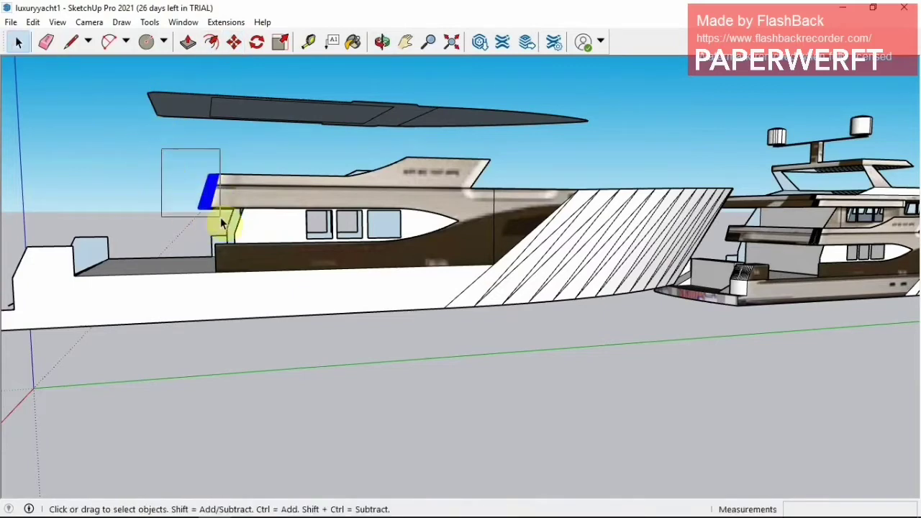
right_click(209, 199)
left_click(289, 311)
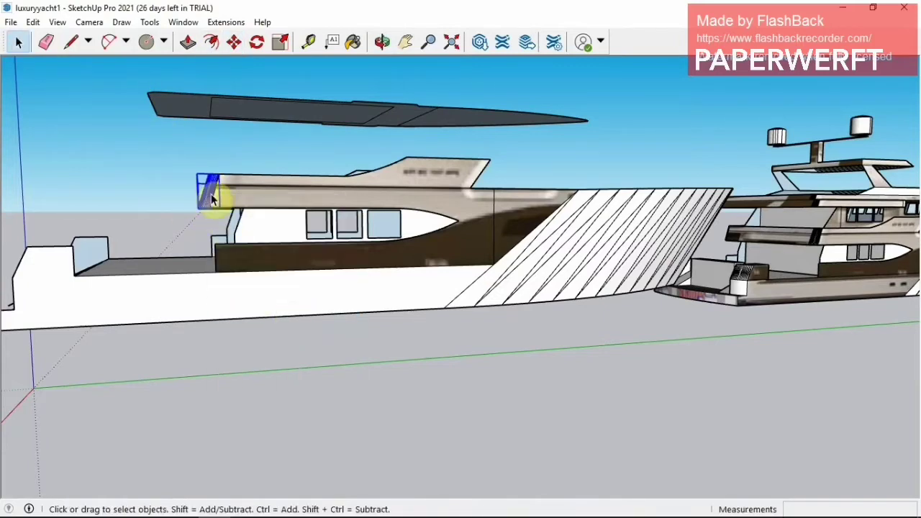
key("m")
key("ctrl+x")
key("ctrl+v")
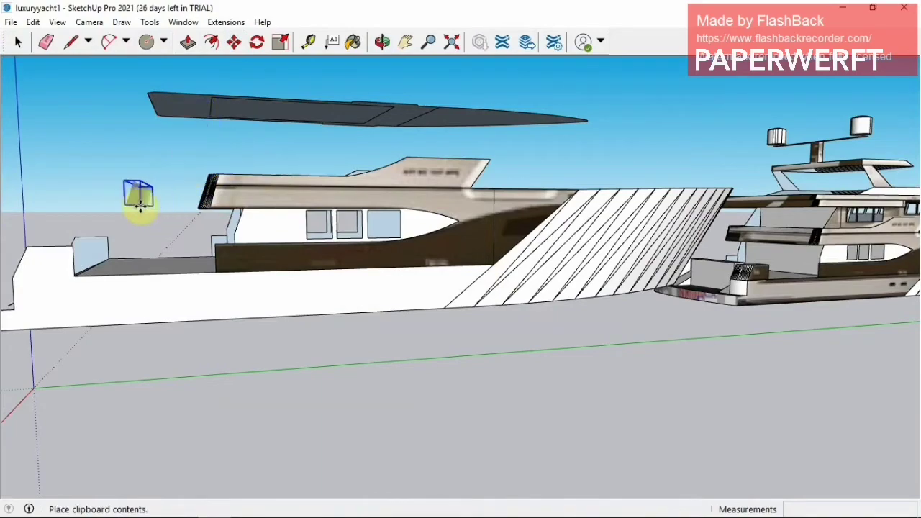
left_click(140, 205)
Explode the cabin band and loose band, then erase the loose band's top edge and faces.
left_click(383, 42)
mouse_move(185, 251)
left_mouse_down()
mouse_move(377, 276)
mouse_move(577, 269)
mouse_move(475, 278)
left_mouse_up()
key("space")
left_click(583, 286)
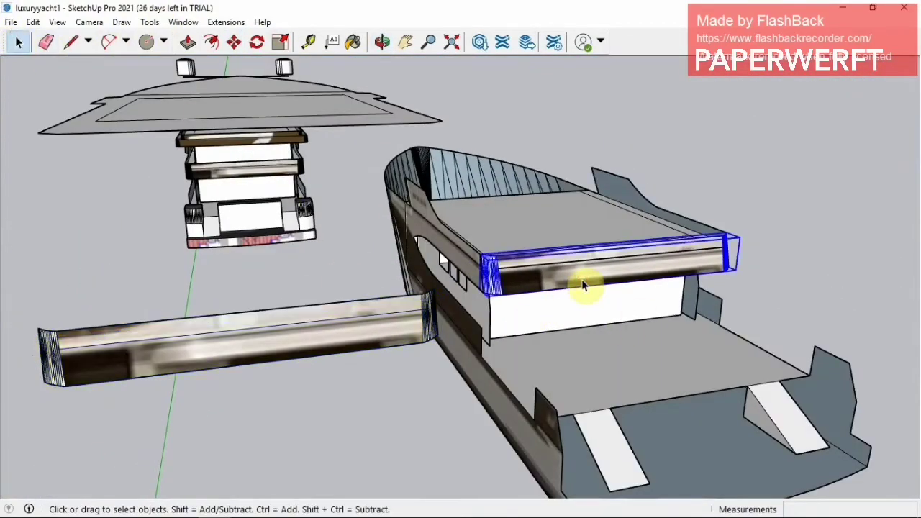
left_click(267, 338, "ctrl")
right_click(266, 338)
left_click(339, 193)
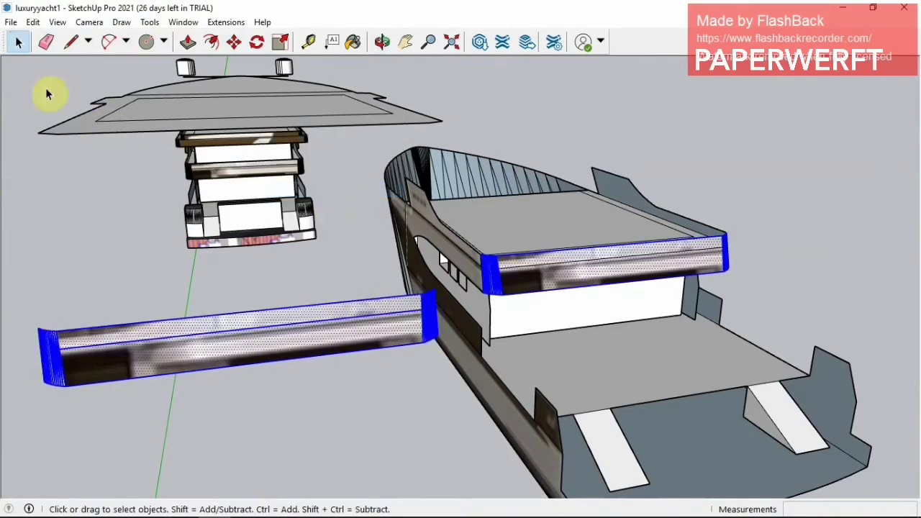
left_click(46, 41)
left_click(243, 322)
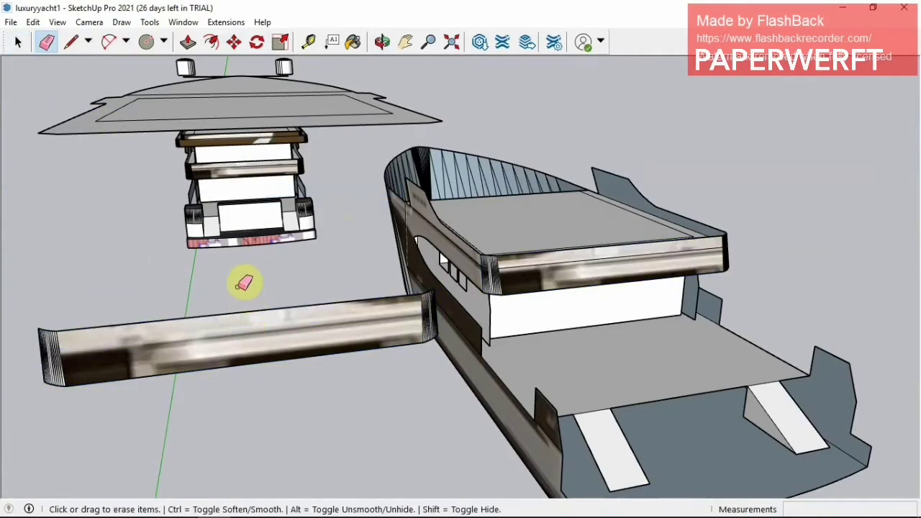
left_click(242, 308)
Redraw a line across the band's end to close its face again.
left_click(382, 42)
scroll(325, 313, "up", 3)
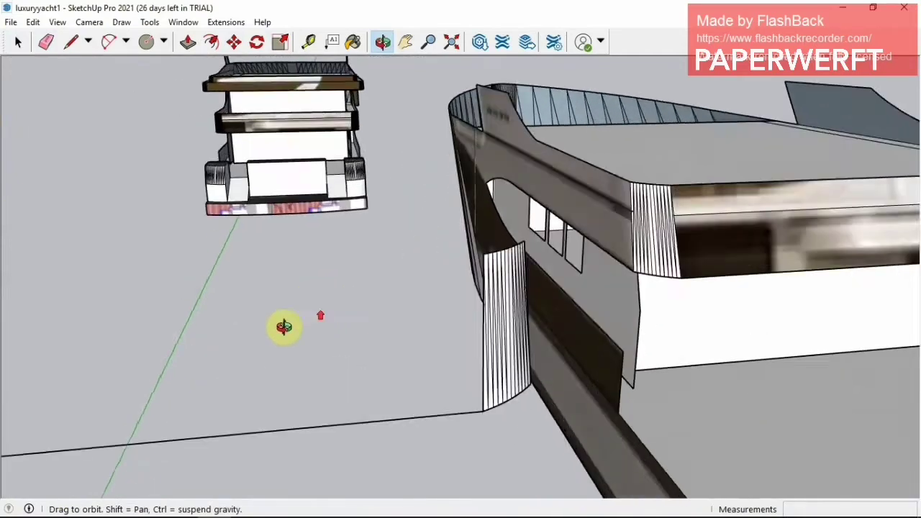
scroll(284, 325, "up", 2)
left_click(71, 42)
left_click(263, 372)
left_click(405, 42)
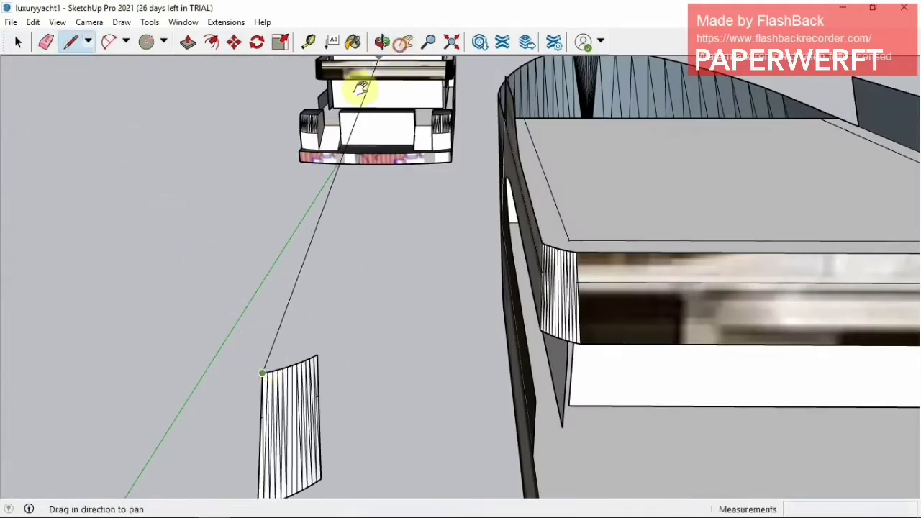
mouse_move(360, 87)
left_mouse_down()
mouse_move(452, 290)
mouse_move(366, 324)
left_mouse_up()
left_click(70, 42)
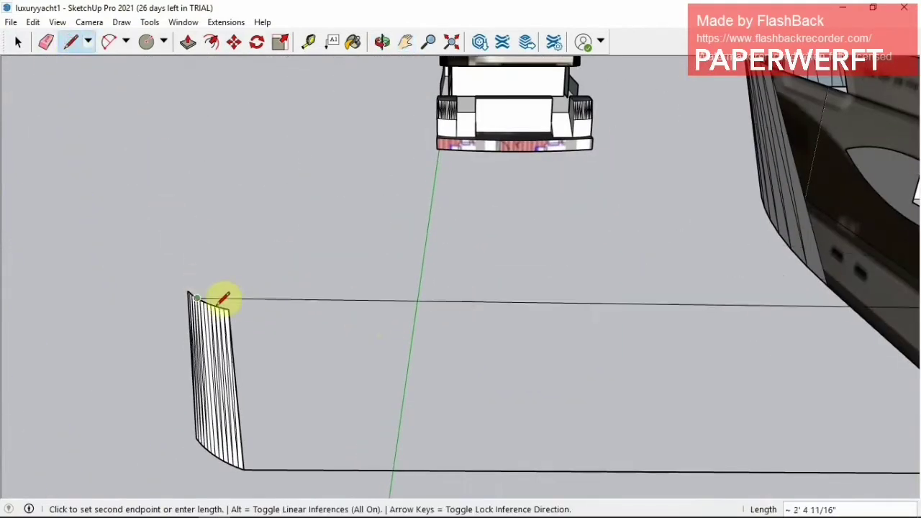
left_click(238, 303)
left_click(382, 41)
mouse_move(417, 159)
left_mouse_down()
mouse_move(465, 214)
mouse_move(413, 323)
mouse_move(309, 301)
mouse_move(335, 257)
mouse_move(298, 240)
mouse_move(293, 223)
left_mouse_up()
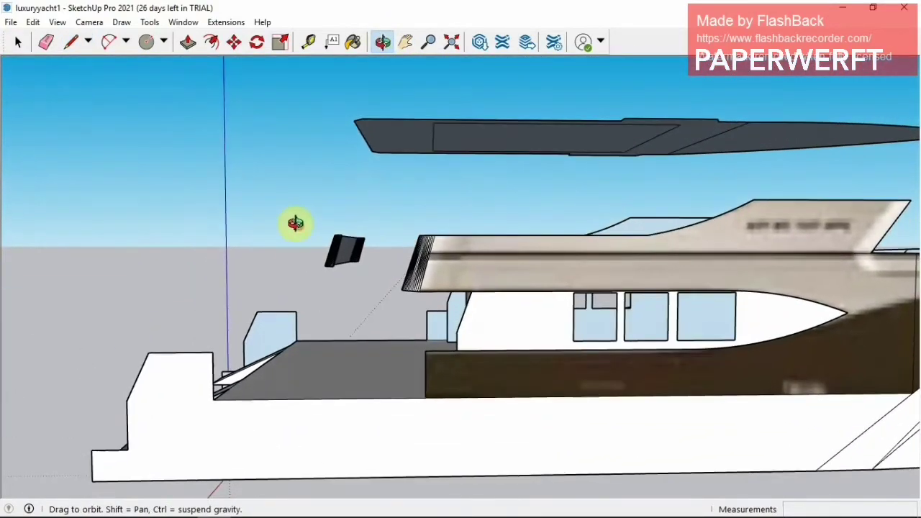
Group the small blue face at the cabin front and erase that group.
left_click(18, 42)
right_click(418, 258)
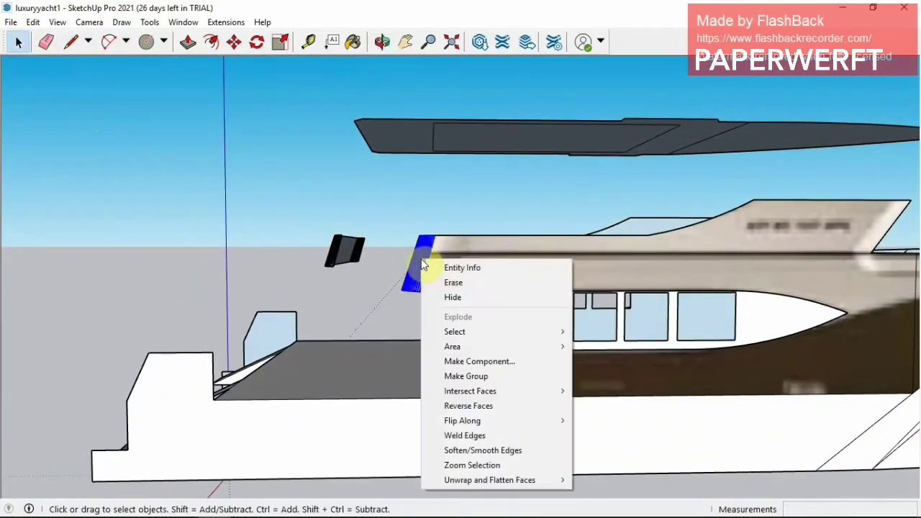
left_click(494, 377)
right_click(415, 256)
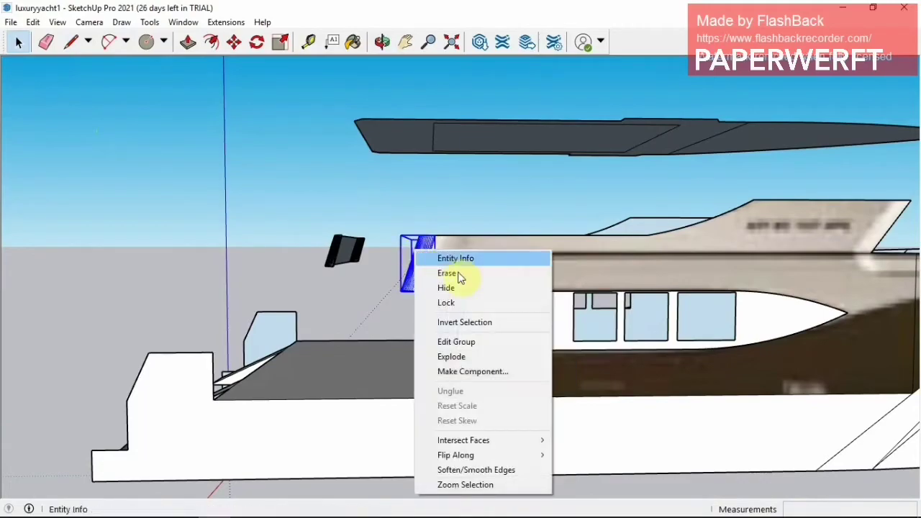
left_click(456, 274)
Orbit along the deck and in close to the cabin, ready to erase.
left_click(382, 42)
mouse_move(376, 237)
left_mouse_down()
mouse_move(325, 285)
mouse_move(360, 309)
mouse_move(325, 333)
mouse_move(551, 296)
mouse_move(586, 313)
mouse_move(249, 283)
mouse_move(462, 307)
mouse_move(403, 274)
mouse_move(448, 369)
left_mouse_up()
scroll(499, 305, "up", 2)
left_click(45, 42)
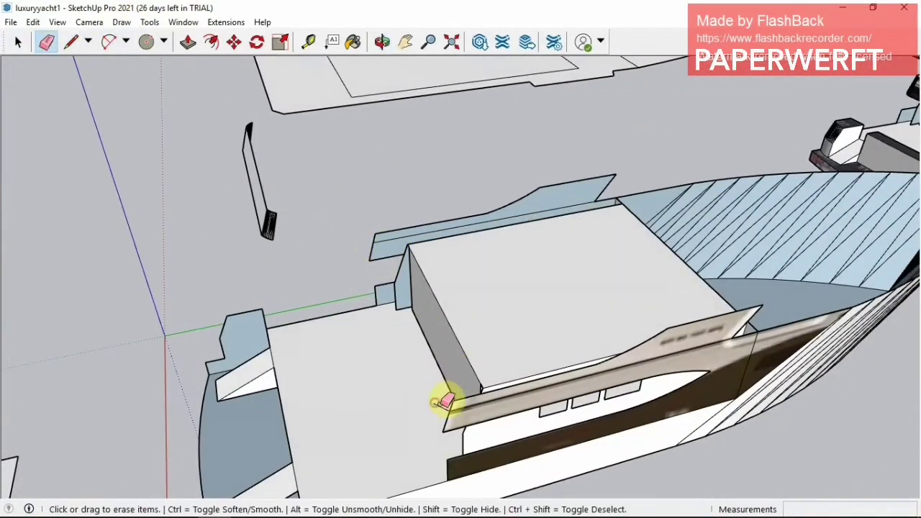
key("o")
mouse_move(442, 242)
left_mouse_down()
mouse_move(477, 312)
mouse_move(442, 315)
mouse_move(519, 348)
mouse_move(154, 241)
mouse_move(180, 263)
left_mouse_up()
left_click(46, 41)
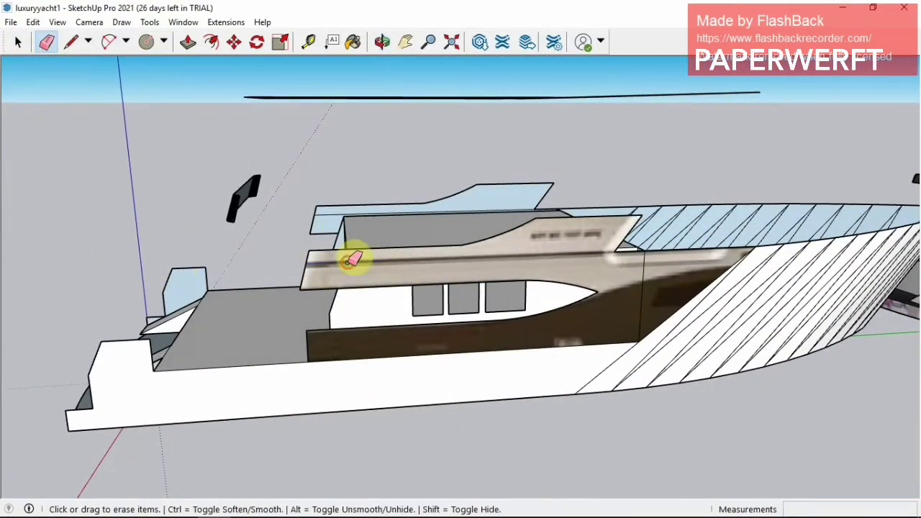
left_click(382, 42)
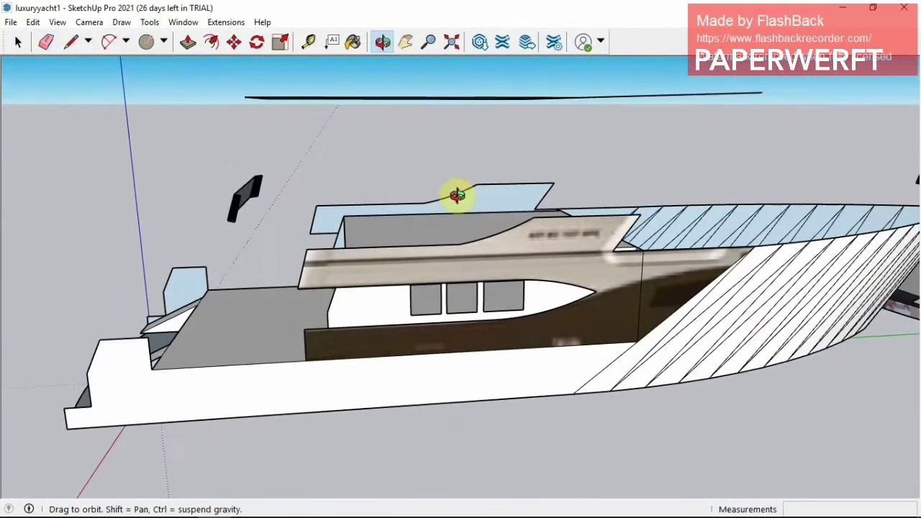
mouse_move(453, 195)
left_mouse_down()
mouse_move(555, 313)
mouse_move(492, 323)
mouse_move(508, 329)
mouse_move(411, 273)
left_mouse_up()
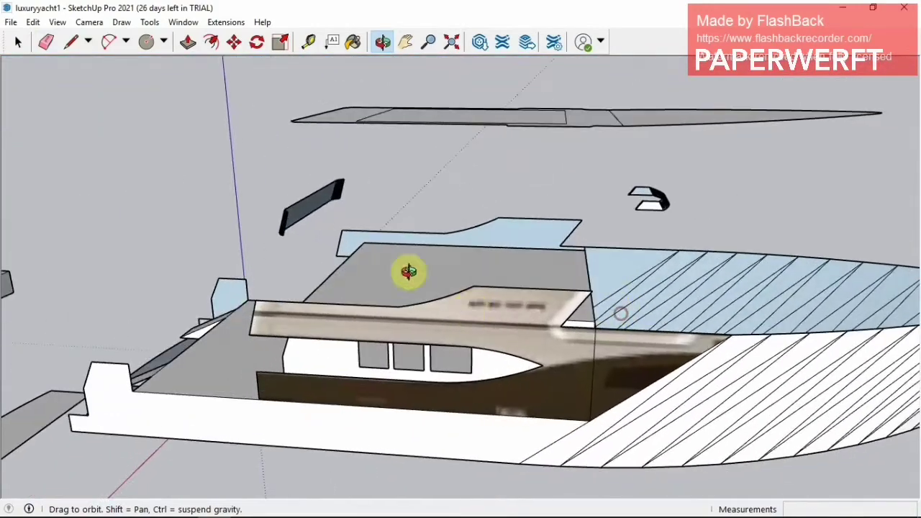
key("l")
left_click(48, 43)
Erase the light-blue panel and photo-textured cabin side, and redraw the cabin front face.
left_click(397, 222)
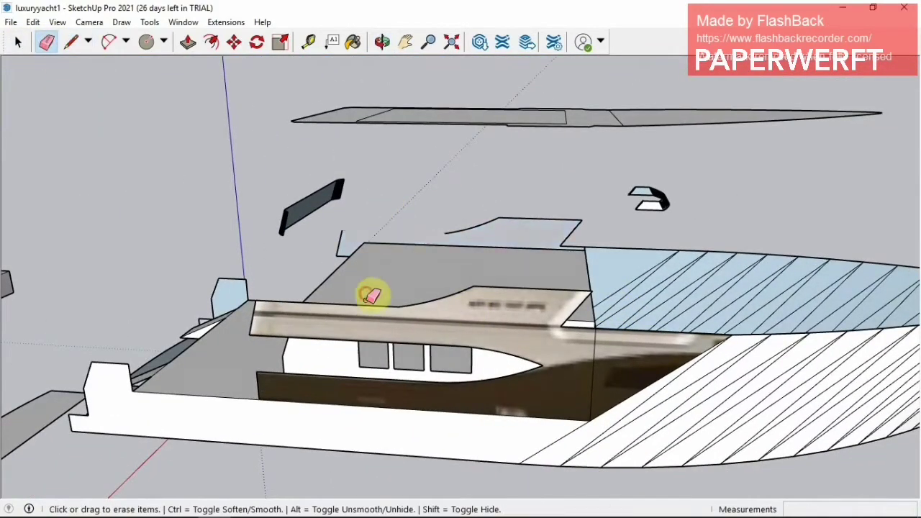
left_click(370, 294)
left_click(63, 44)
left_click(256, 301)
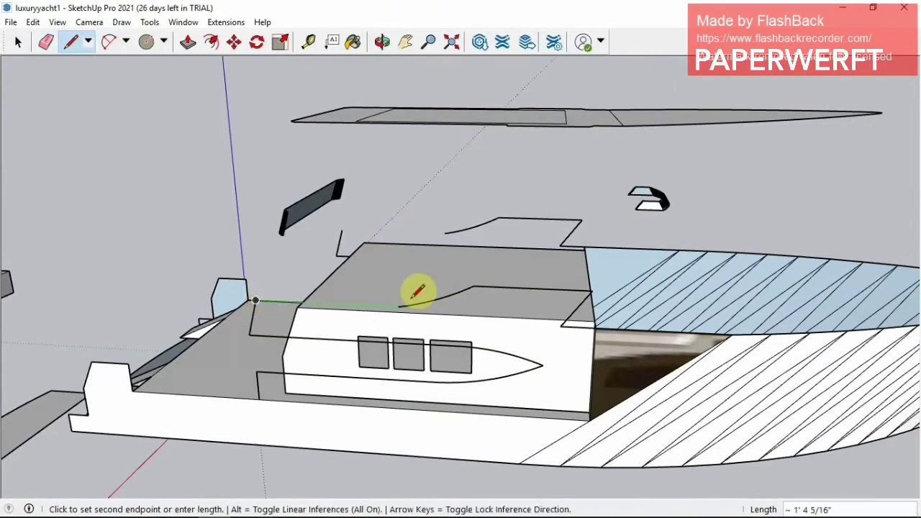
left_click(398, 306)
left_click(340, 230)
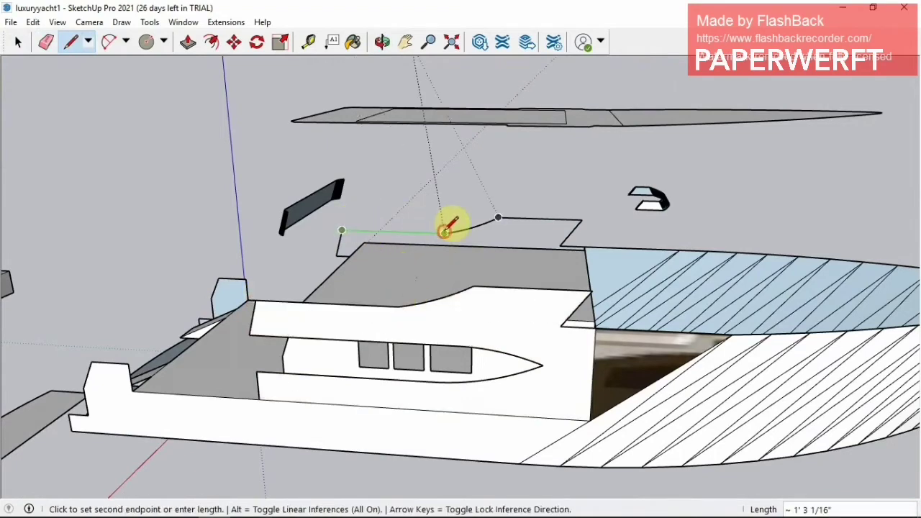
key("Escape")
Erase the stray edge left on the cabin.
left_click(382, 42)
left_click_drag(448, 237, 407, 257)
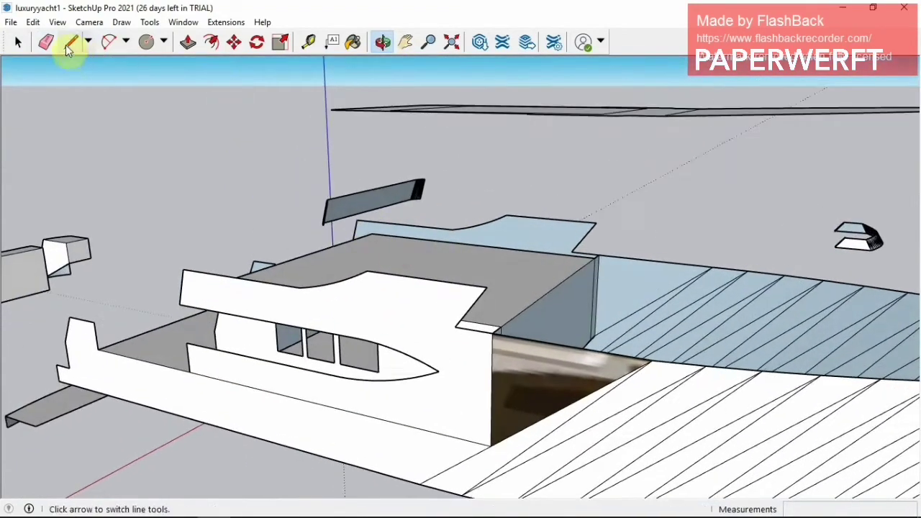
key("e")
left_click(553, 338)
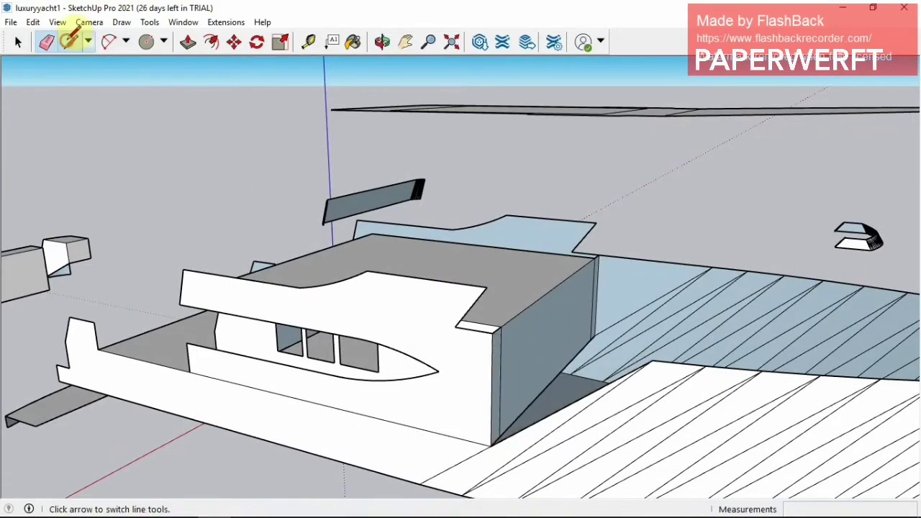
left_click(70, 42)
left_click(492, 333)
key("Escape")
On the yacht's other side, erase the hull edge and draw a line closing a face.
left_click(382, 42)
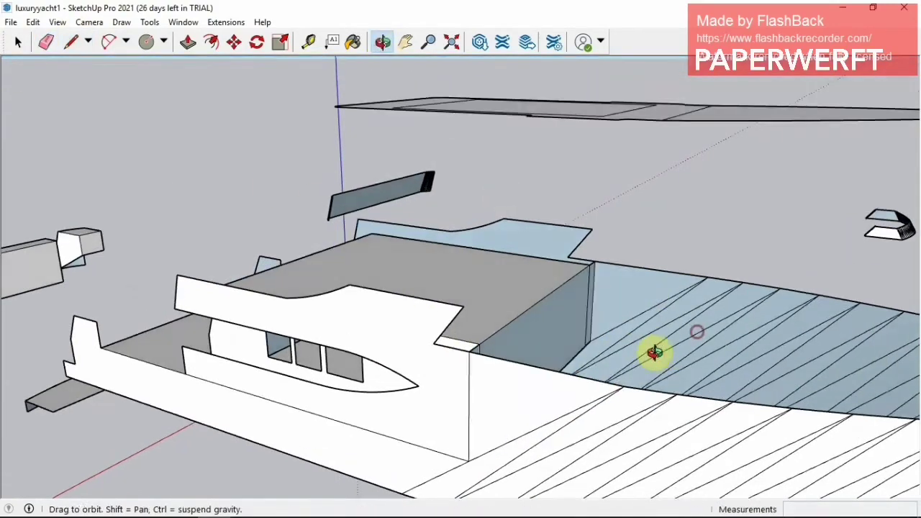
mouse_move(619, 346)
left_mouse_down()
mouse_move(654, 354)
mouse_move(439, 315)
mouse_move(175, 230)
left_mouse_up()
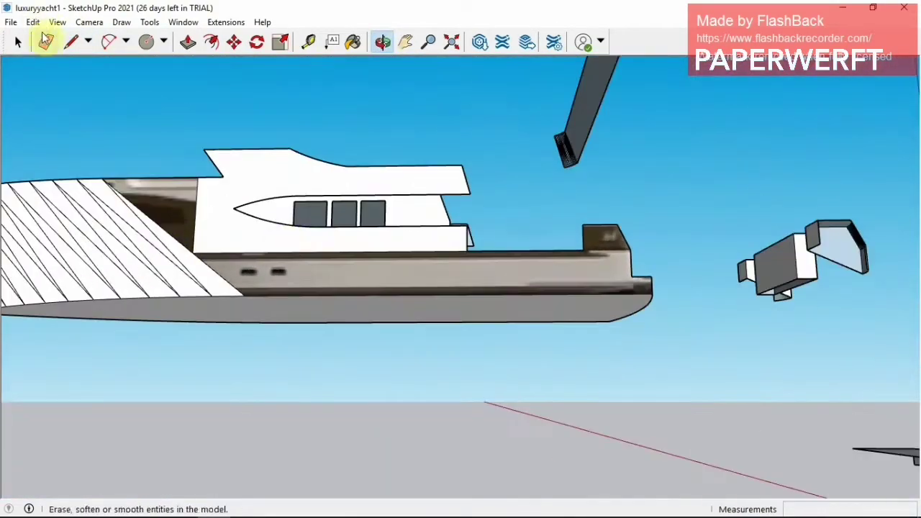
left_click(45, 42)
left_click(367, 320)
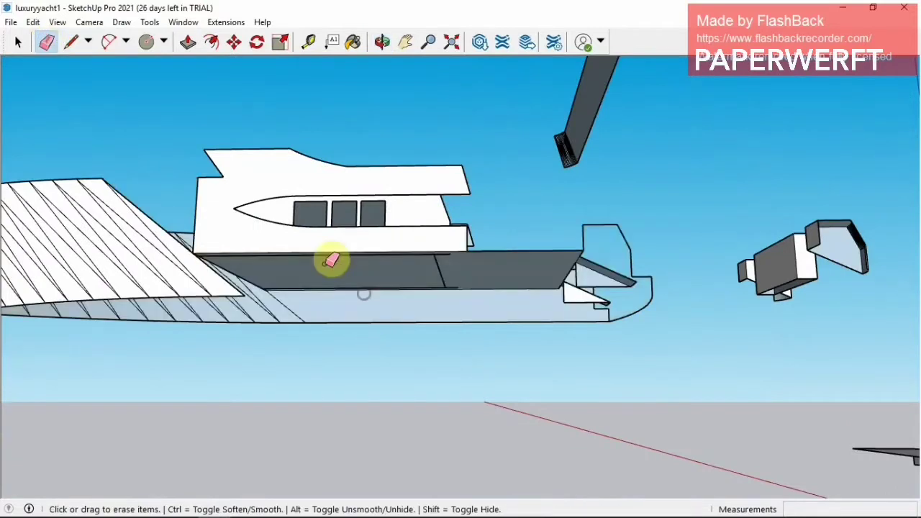
left_click(71, 42)
left_click(100, 178)
left_click(197, 177)
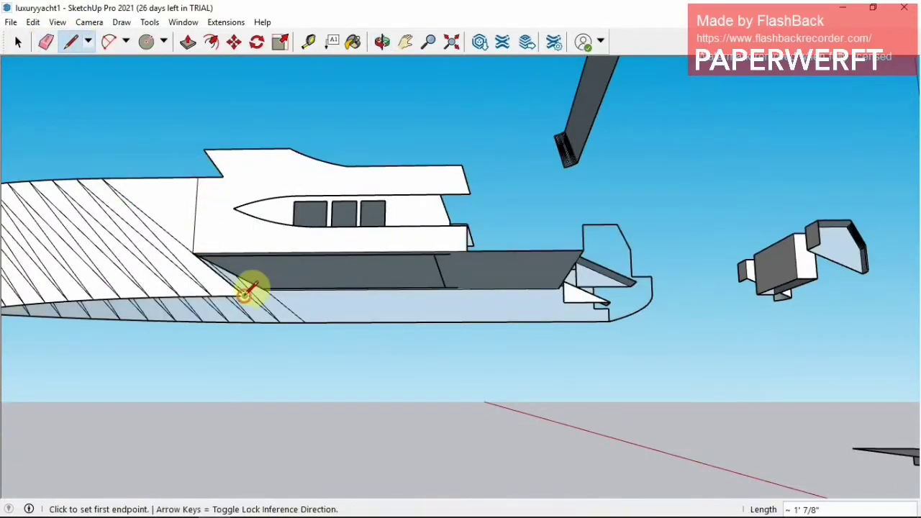
Draw a line along the hull to form a new plain white face.
left_click(245, 291)
left_click(651, 292)
left_click(381, 52)
mouse_move(382, 287)
left_mouse_down()
mouse_move(384, 323)
mouse_move(612, 267)
mouse_move(730, 276)
mouse_move(614, 270)
mouse_move(705, 195)
mouse_move(601, 278)
mouse_move(603, 247)
mouse_move(620, 241)
mouse_move(606, 229)
left_mouse_up()
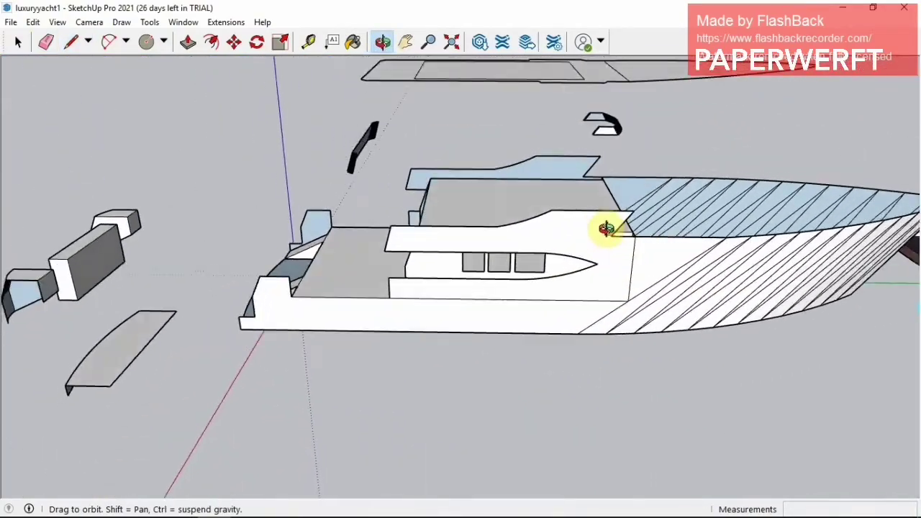
mouse_move(683, 216)
left_mouse_down()
mouse_move(751, 261)
mouse_move(775, 319)
mouse_move(678, 274)
mouse_move(687, 282)
left_mouse_up()
Bring the whole stripped yacht into view and make it a single group.
left_click(408, 41)
left_click(383, 41)
mouse_move(432, 230)
left_mouse_down()
mouse_move(468, 251)
mouse_move(460, 237)
left_mouse_up()
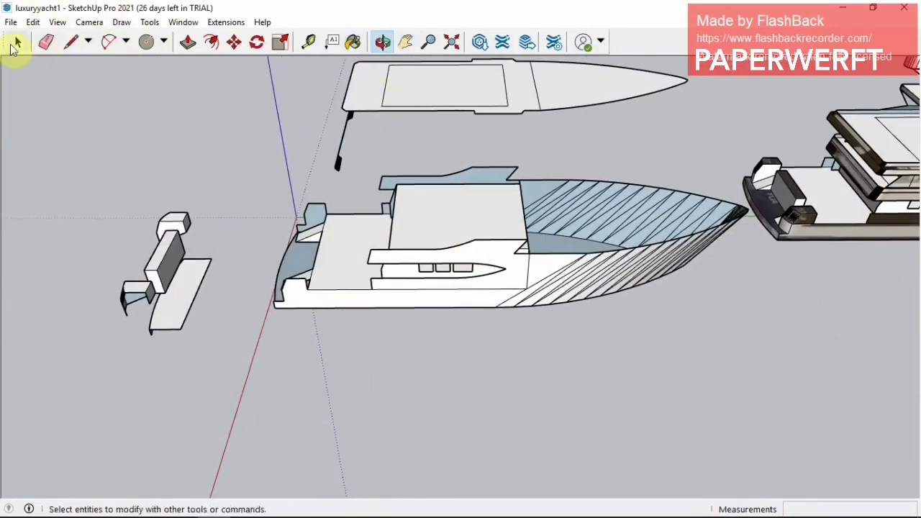
left_click(16, 43)
mouse_move(335, 159)
middle_mouse_down()
mouse_move(391, 161)
mouse_move(411, 237)
mouse_move(375, 238)
middle_mouse_up()
left_click(15, 42)
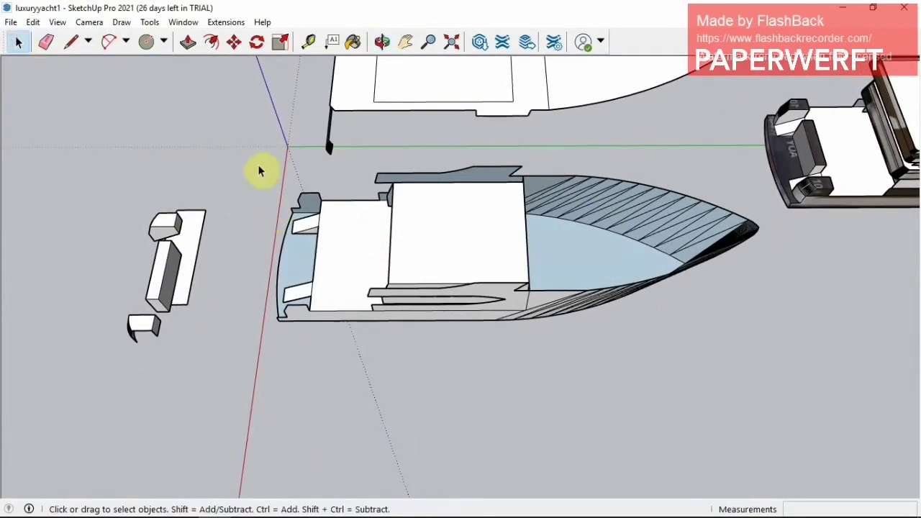
mouse_move(326, 250)
left_mouse_down()
mouse_move(776, 376)
mouse_move(767, 384)
left_mouse_up()
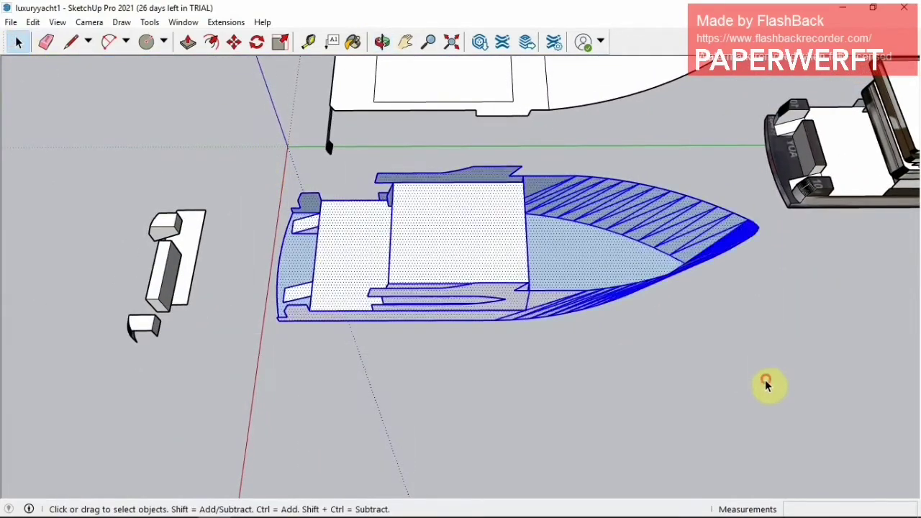
right_click(423, 226)
left_click(511, 353)
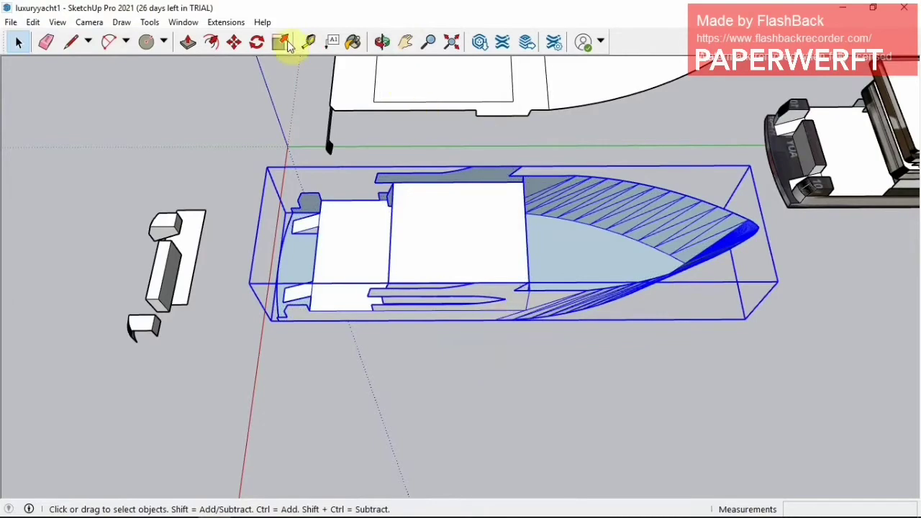
Copy the yacht group and paste the duplicate in front of the original.
left_click(234, 42)
left_click(382, 41)
mouse_move(497, 308)
left_mouse_down()
mouse_move(485, 158)
mouse_move(475, 153)
left_mouse_up()
left_click(234, 42)
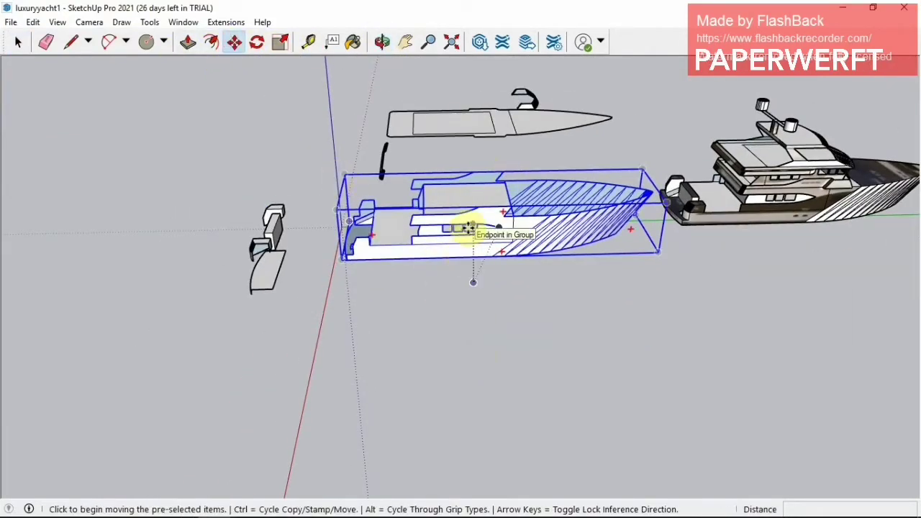
key("ctrl+c")
key("ctrl+v")
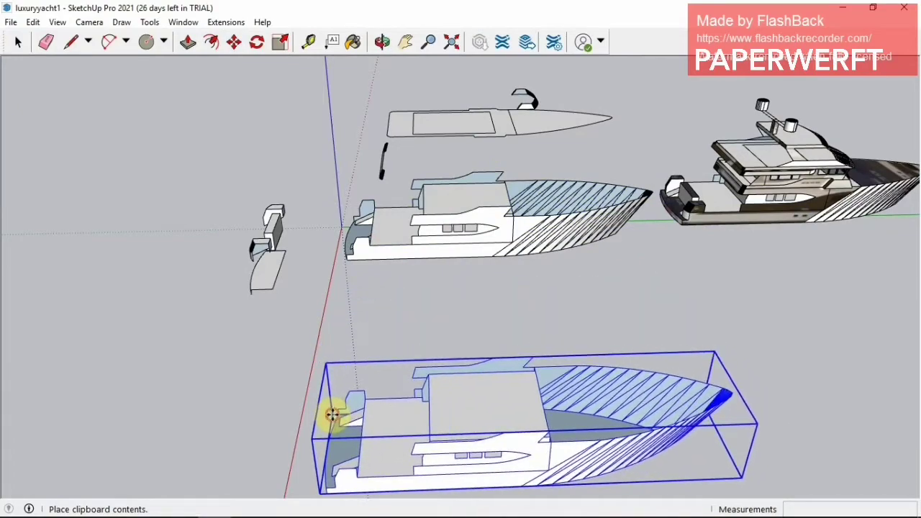
left_click(333, 414)
Explode both yacht groups back into loose geometry.
key("space")
left_click(442, 206)
left_click(494, 403, "shift")
right_click(493, 401)
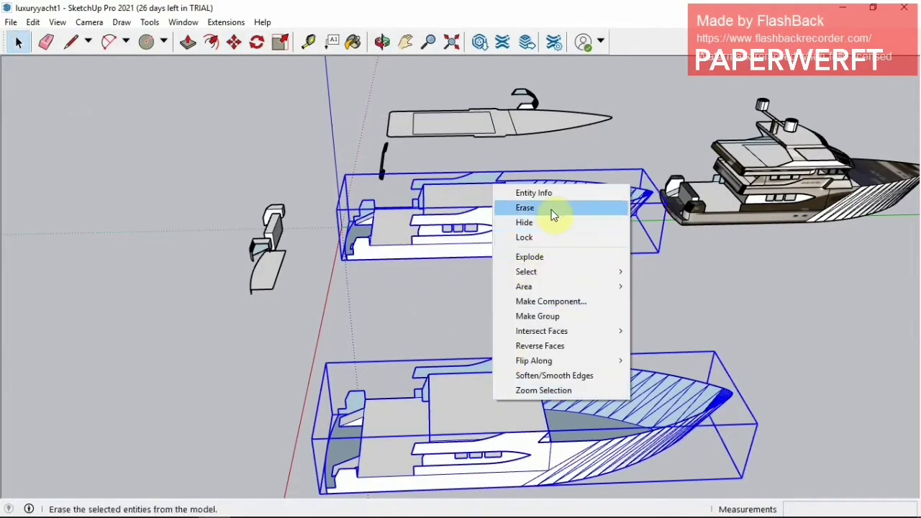
left_click(551, 257)
middle_click_drag(483, 247, 494, 319)
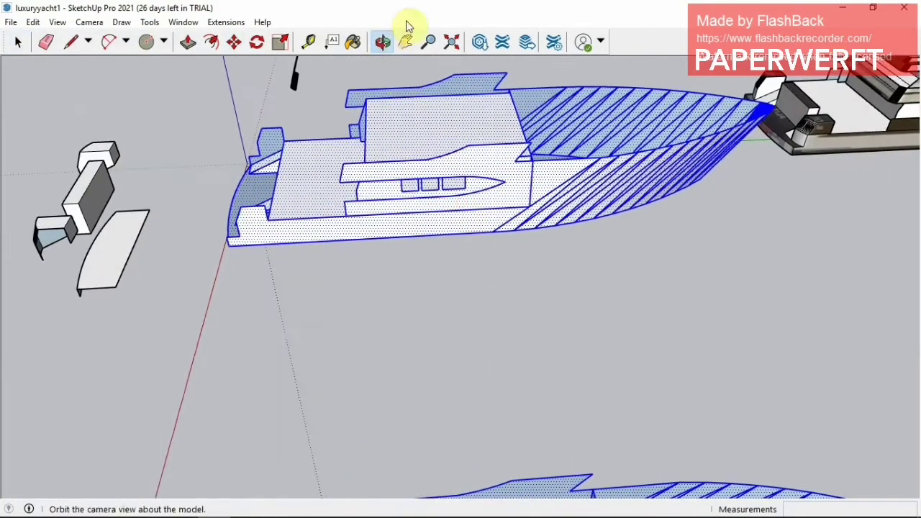
left_click(406, 42)
scroll(428, 206, "up", 3)
scroll(437, 218, "up", 2)
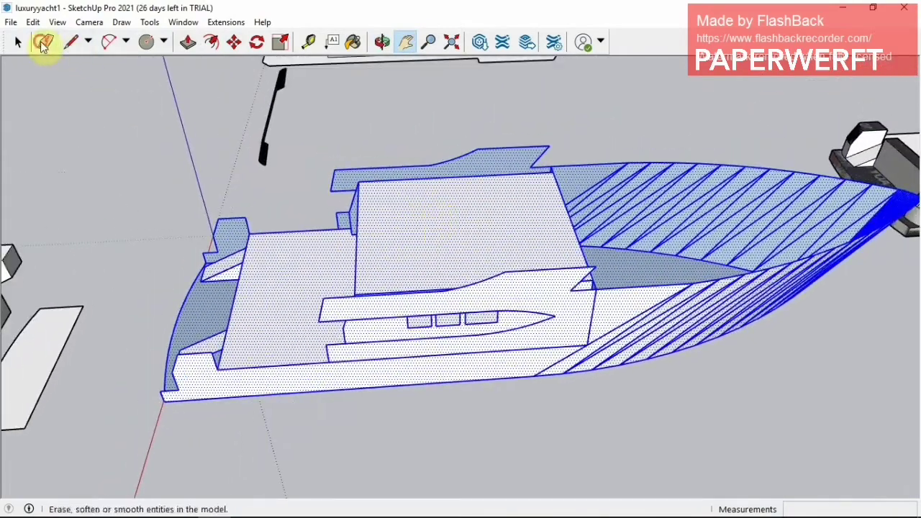
left_click(43, 41)
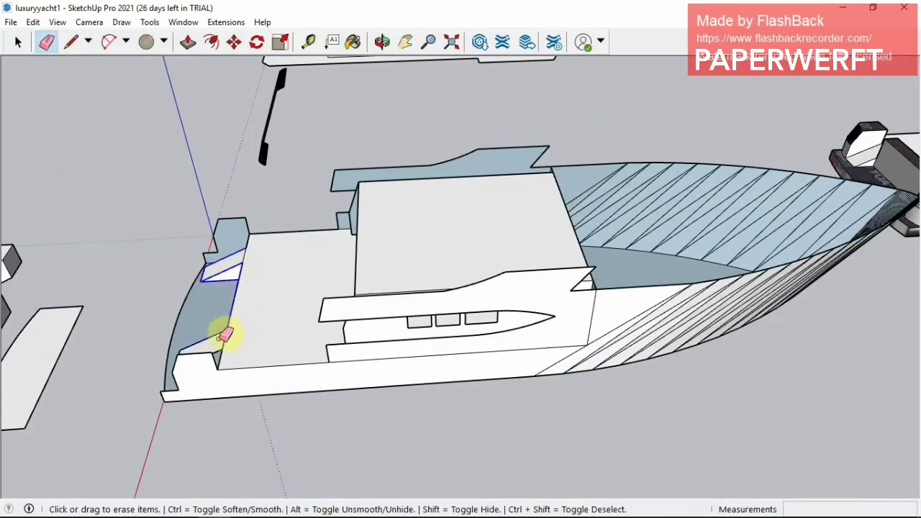
Erase the stern edges, cabin top box edge, cockpit corner edges and upper cabin windows.
left_click_drag(213, 336, 239, 279)
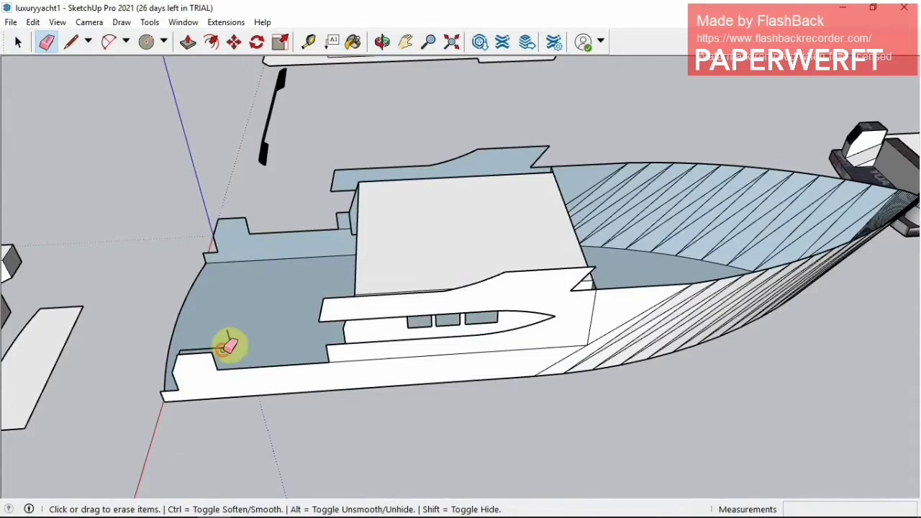
left_click(382, 42)
left_click_drag(346, 173, 300, 238)
left_click(45, 42)
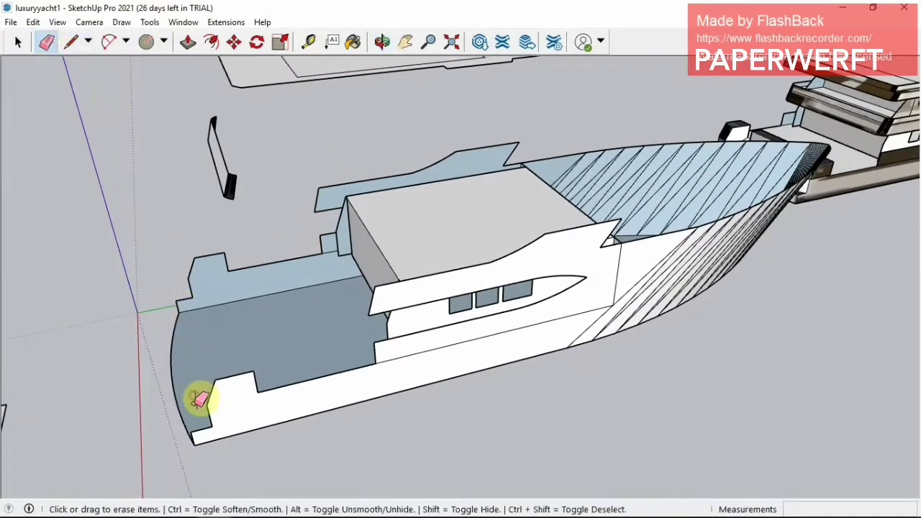
left_click(346, 191)
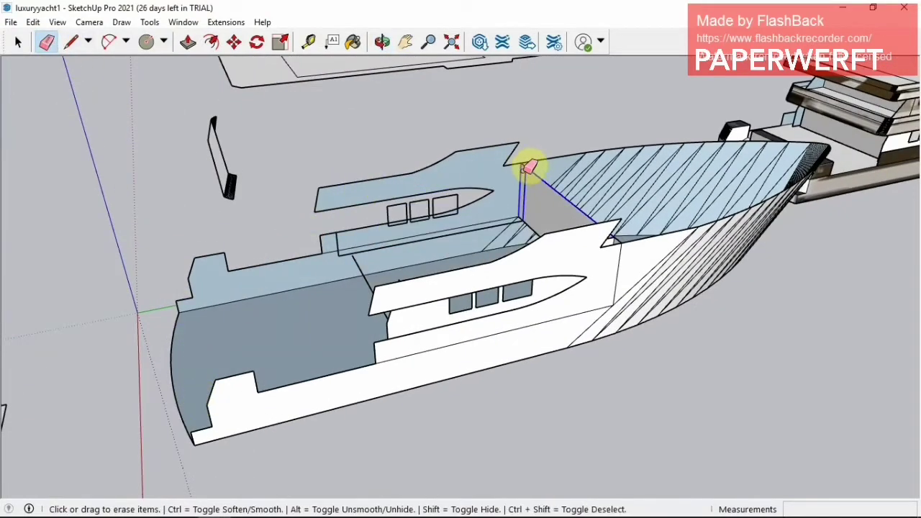
left_click_drag(529, 167, 531, 165)
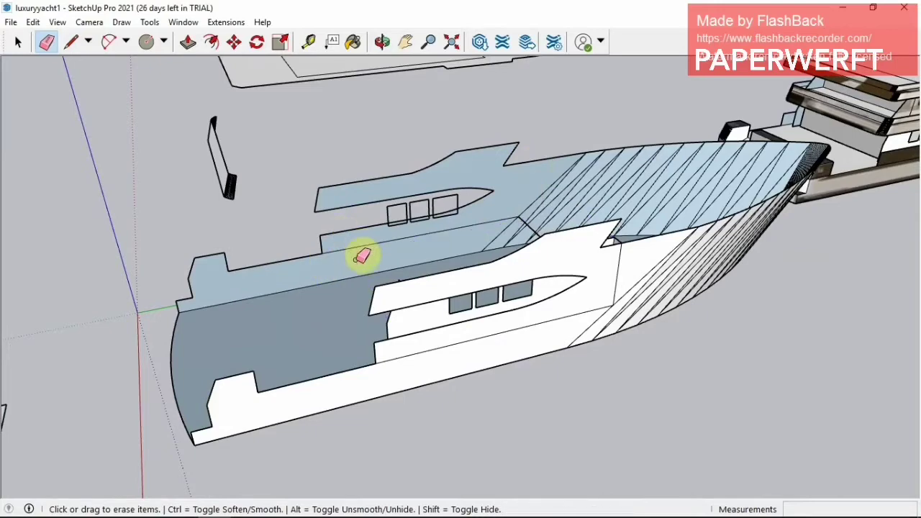
left_click_drag(460, 192, 461, 191)
Erase the edges along the hull side, then zoom out to see all the yacht models.
left_click(382, 42)
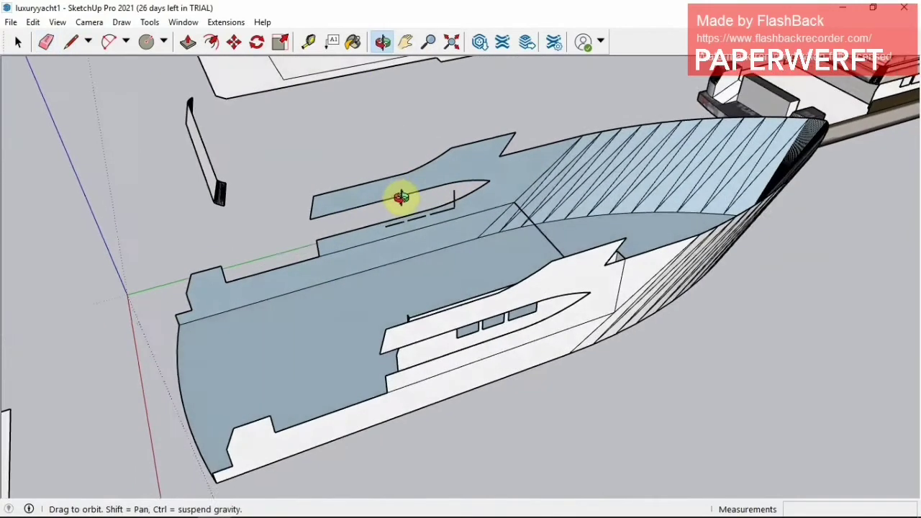
mouse_move(401, 195)
left_mouse_down()
mouse_move(511, 160)
mouse_move(102, 72)
left_mouse_up()
key("e")
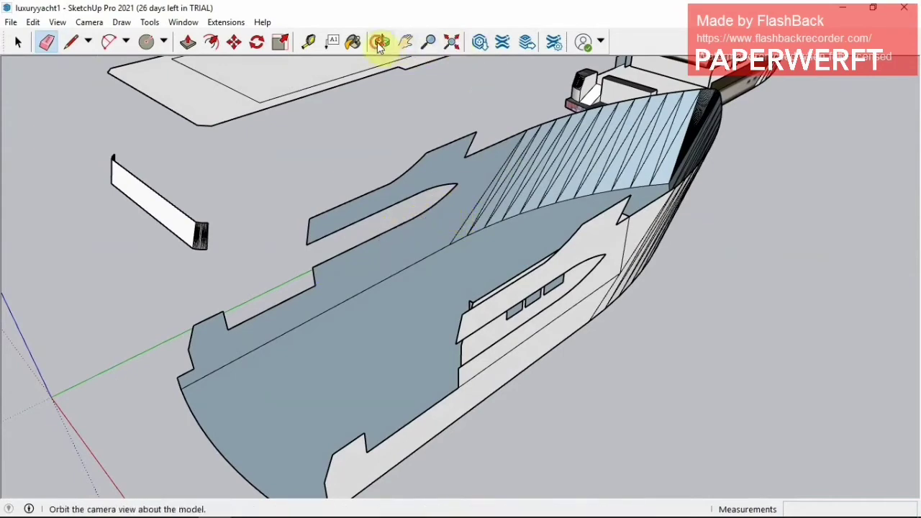
left_click(379, 43)
mouse_move(432, 216)
left_mouse_down()
mouse_move(621, 313)
mouse_move(388, 324)
mouse_move(287, 216)
left_mouse_up()
left_click(46, 42)
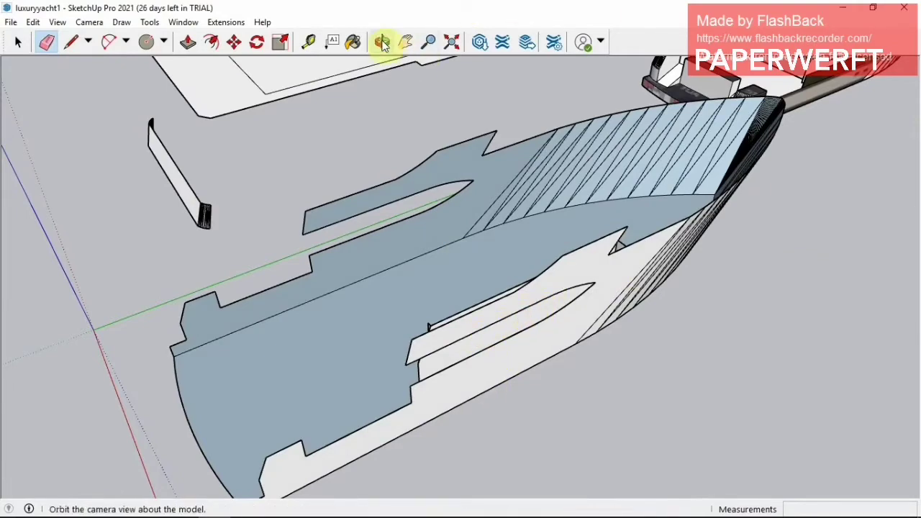
left_click(382, 42)
mouse_move(504, 273)
left_mouse_down()
mouse_move(597, 298)
mouse_move(504, 216)
left_mouse_up()
left_click(46, 42)
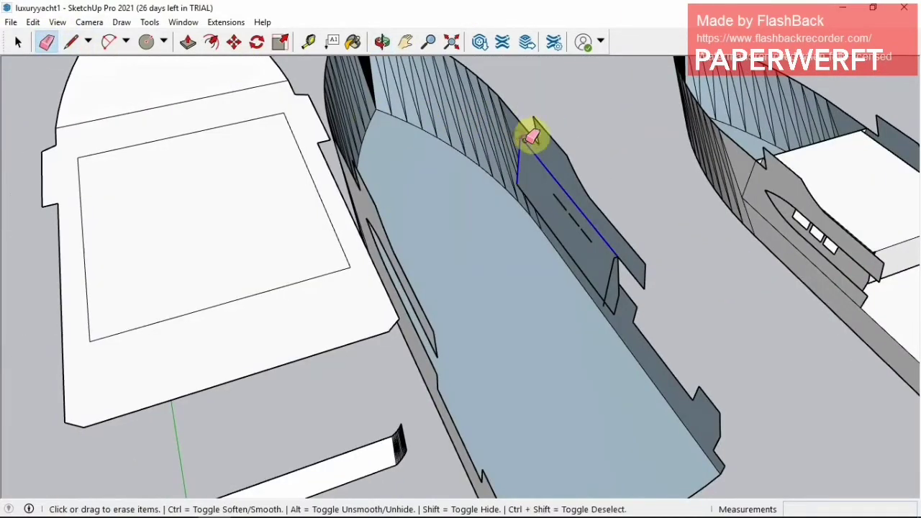
left_click_drag(531, 138, 581, 187)
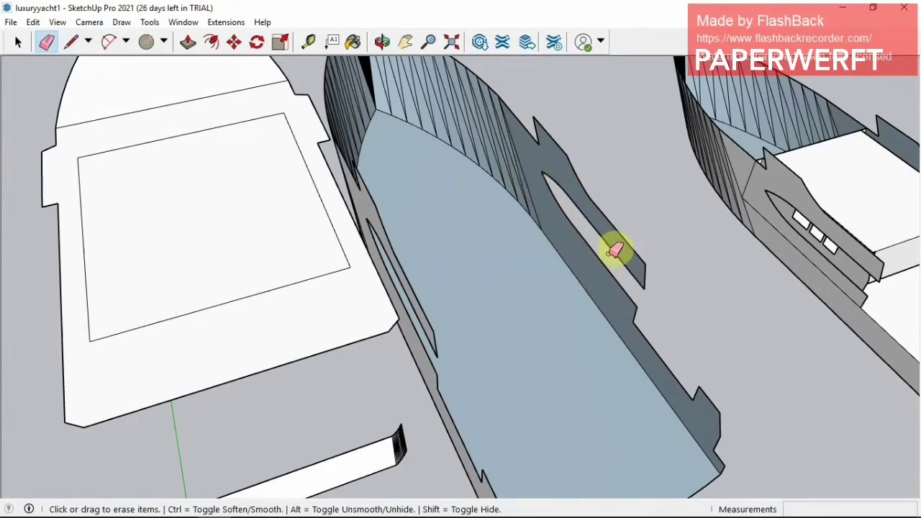
middle_click_drag(640, 256, 586, 232)
scroll(586, 232, "down", 10)
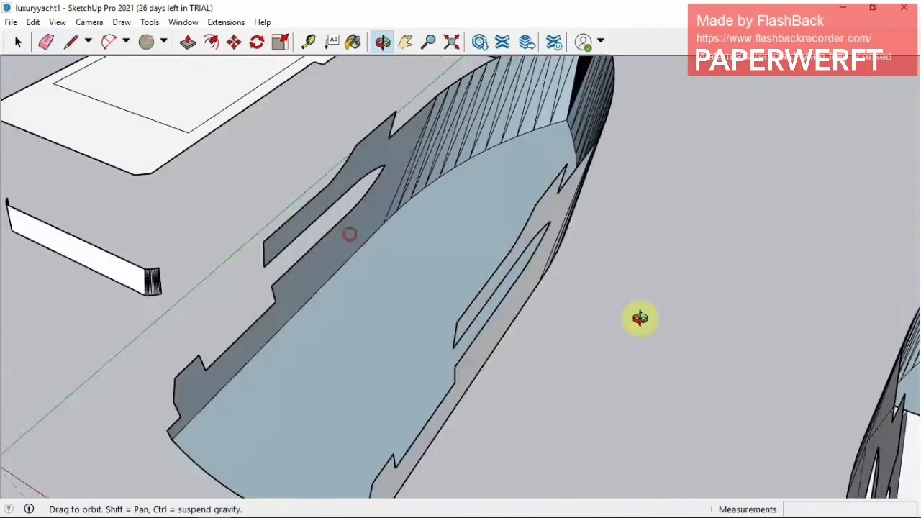
mouse_move(640, 319)
middle_mouse_down()
mouse_move(440, 236)
mouse_move(429, 206)
middle_mouse_up()
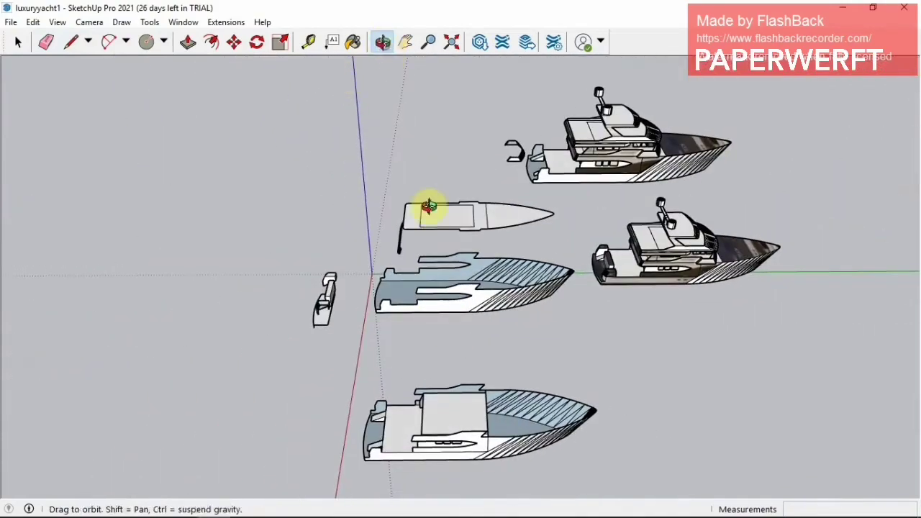
Reverse the faces of the lower yacht and move it higher up.
left_click(407, 44)
mouse_move(504, 277)
left_mouse_down()
mouse_move(545, 123)
mouse_move(247, 154)
left_mouse_up()
key("space")
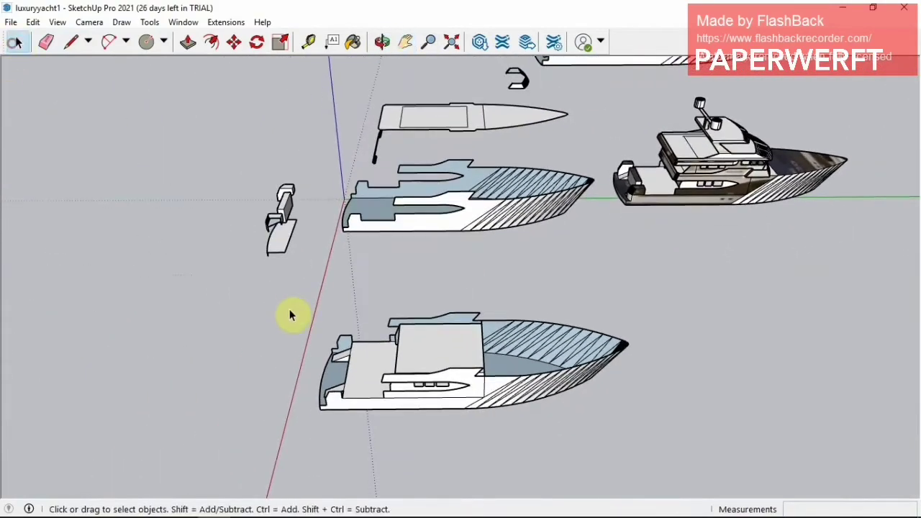
left_click_drag(290, 315, 695, 477)
right_click(419, 369)
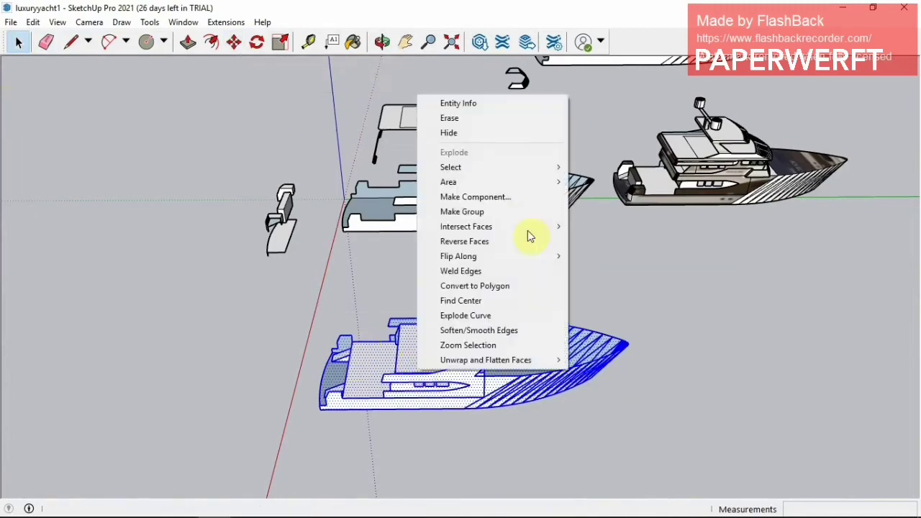
left_click(504, 244)
left_click(234, 41)
left_click(442, 377)
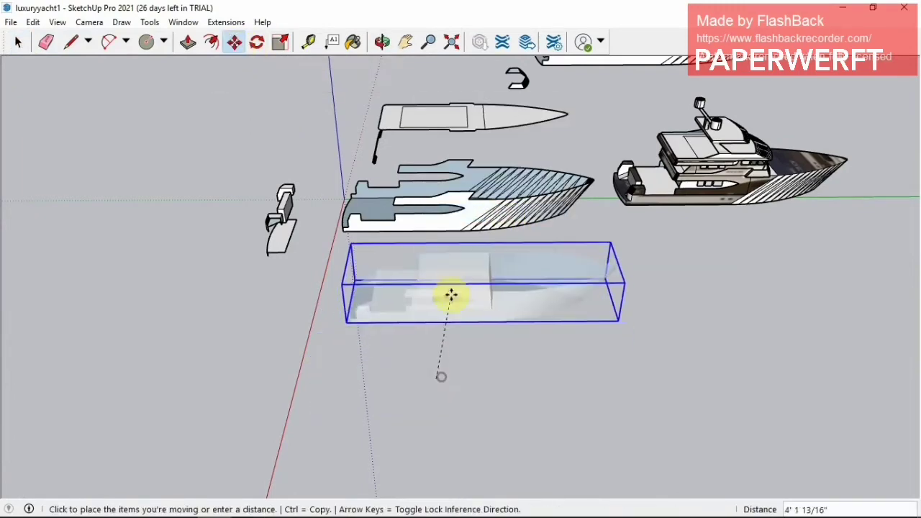
left_click(468, 327)
Explode the lower yacht group into loose faces.
key("o")
mouse_move(473, 380)
left_mouse_down()
mouse_move(392, 364)
mouse_move(345, 317)
left_mouse_up()
left_click(18, 42)
right_click(422, 250)
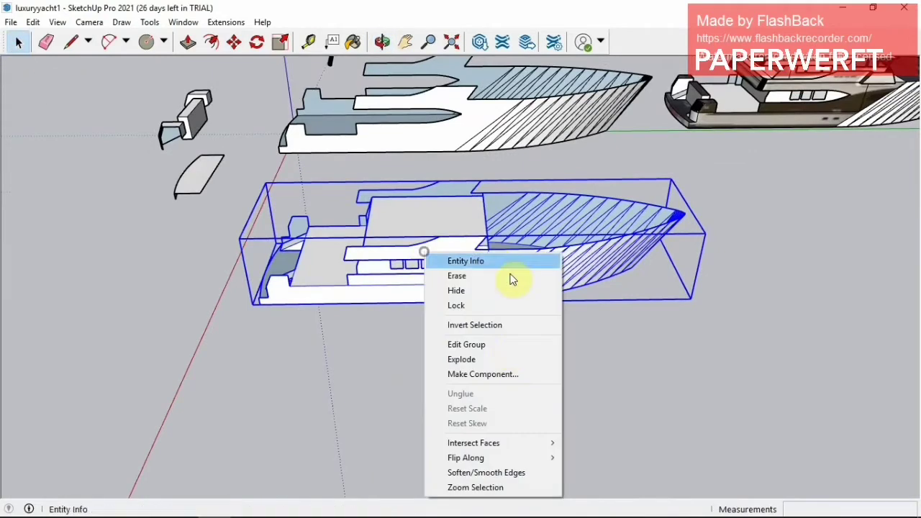
left_click(510, 358)
Erase the hatched bow hull lines and leftover hatch lines beside the stern.
middle_click_drag(461, 302, 494, 277)
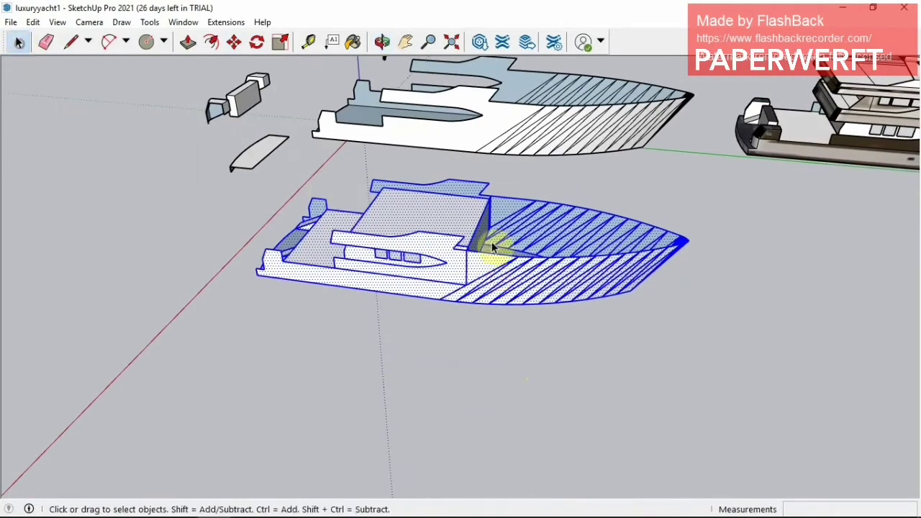
left_click_drag(622, 364, 625, 359)
right_click(624, 249)
left_click(691, 284)
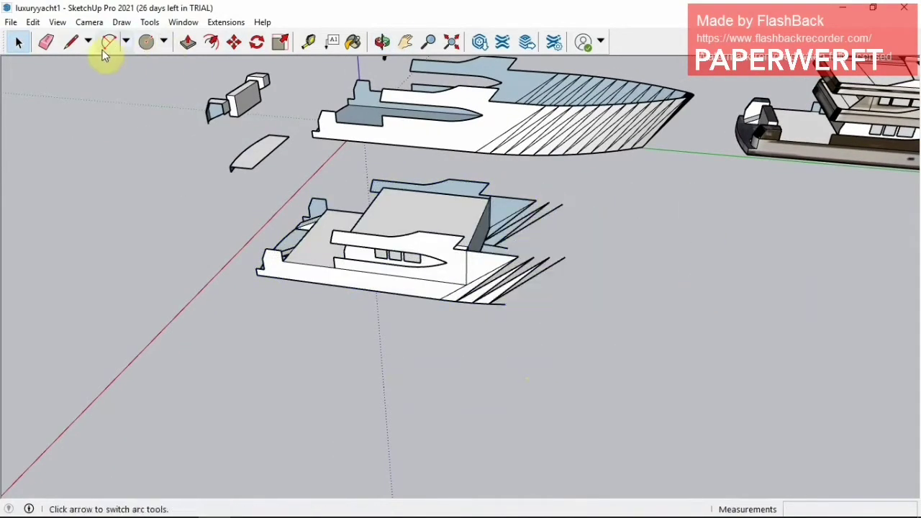
left_click(46, 42)
left_click_drag(507, 268, 495, 302)
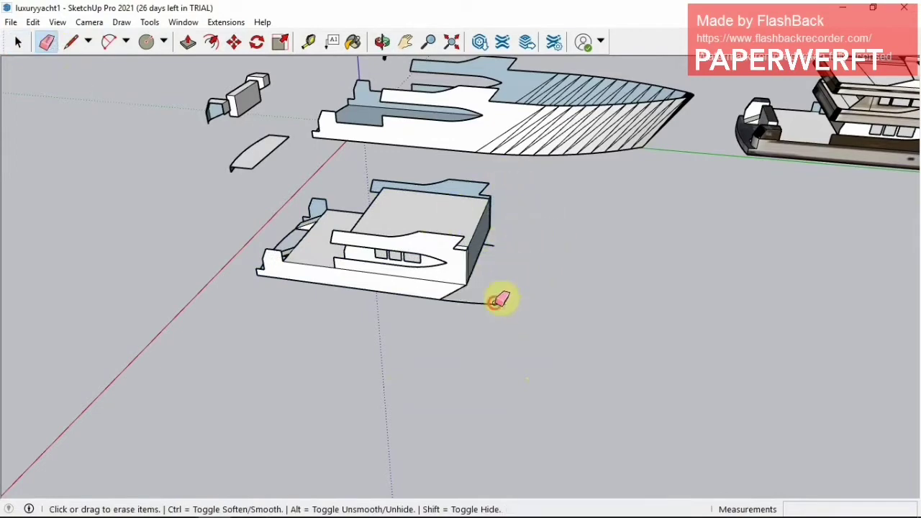
Erase the leftover curve and long hull line on the lower yacht.
left_click(382, 42)
left_click_drag(225, 271, 319, 284)
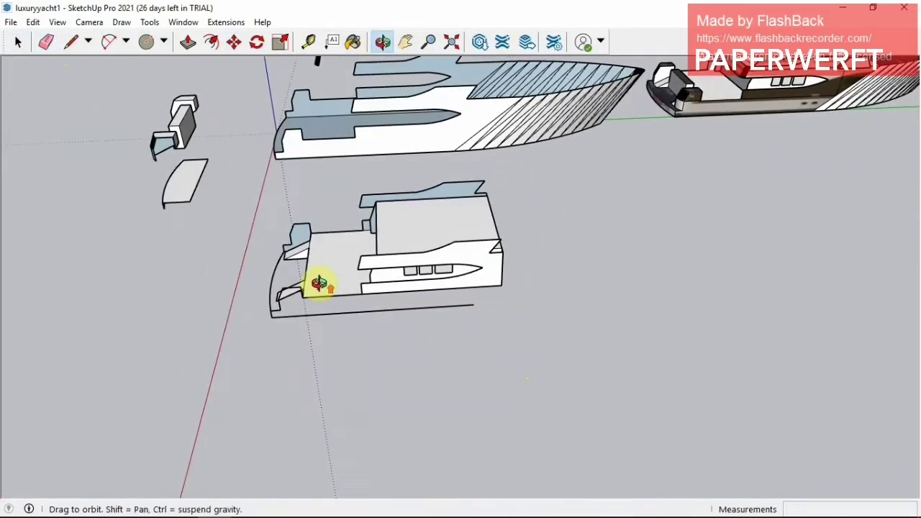
scroll(379, 268, "up", 3)
left_click_drag(379, 267, 381, 243)
key("e")
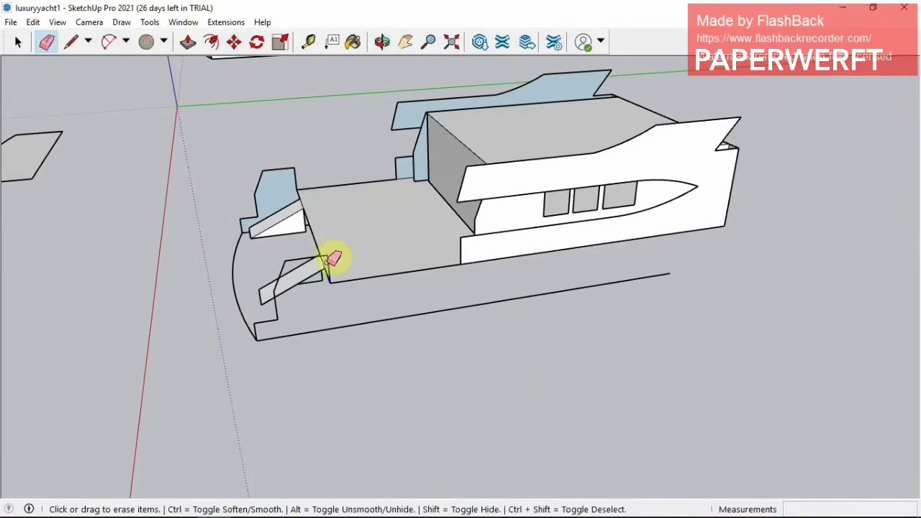
left_click_drag(243, 222, 247, 215)
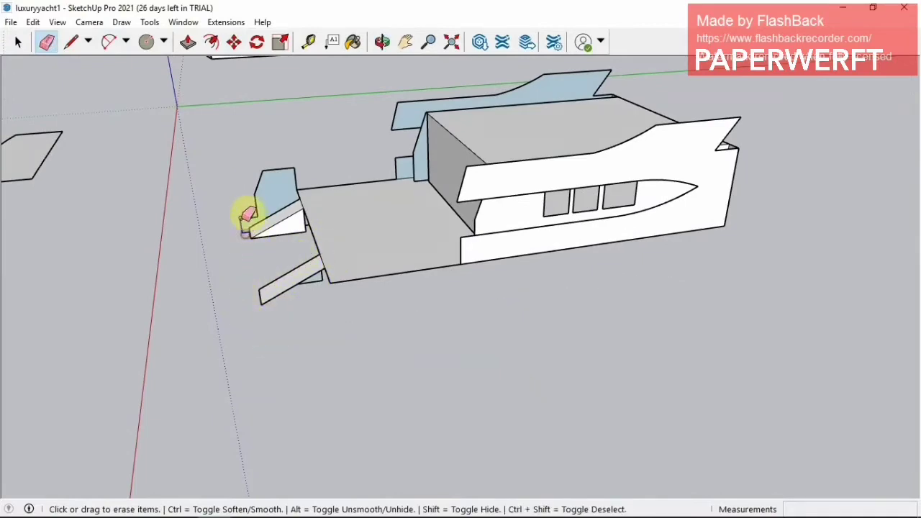
Delete the leftover white side panel of the hull.
left_click(383, 42)
mouse_move(447, 216)
left_mouse_down()
mouse_move(685, 237)
mouse_move(406, 226)
mouse_move(407, 264)
mouse_move(453, 265)
mouse_move(438, 245)
mouse_move(168, 146)
left_mouse_up()
key("e")
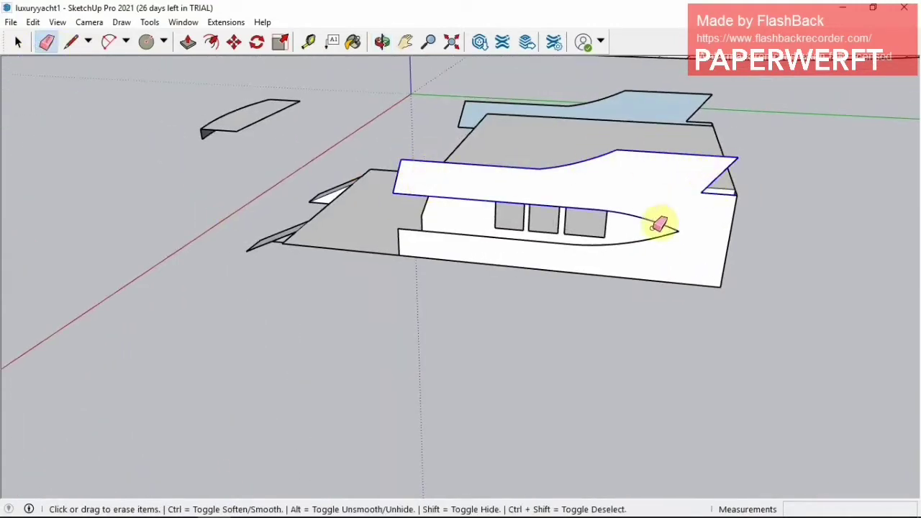
key("Delete")
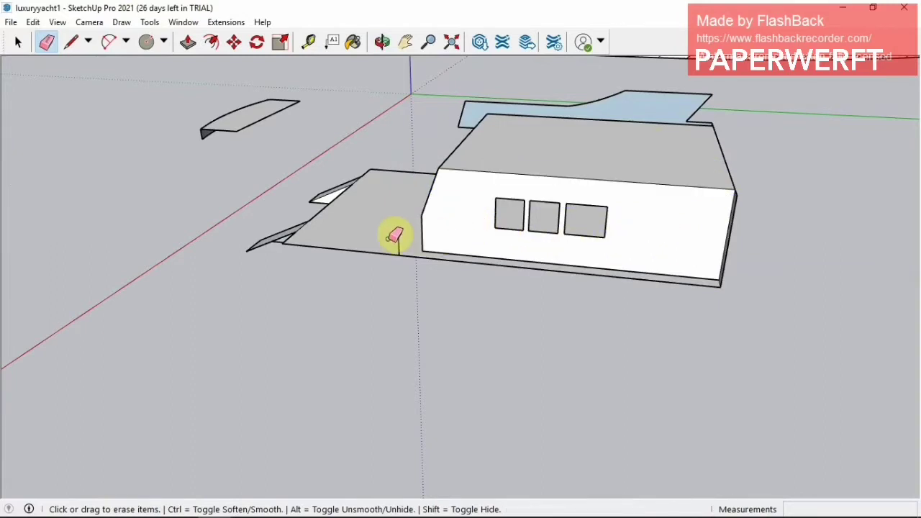
left_click(383, 42)
mouse_move(432, 194)
left_mouse_down()
mouse_move(480, 189)
mouse_move(461, 180)
mouse_move(329, 194)
mouse_move(571, 169)
mouse_move(278, 173)
mouse_move(319, 170)
left_mouse_up()
left_click(46, 41)
Draw three edges beside the cabin wall to close the sliver face.
left_click(383, 41)
left_click(46, 42)
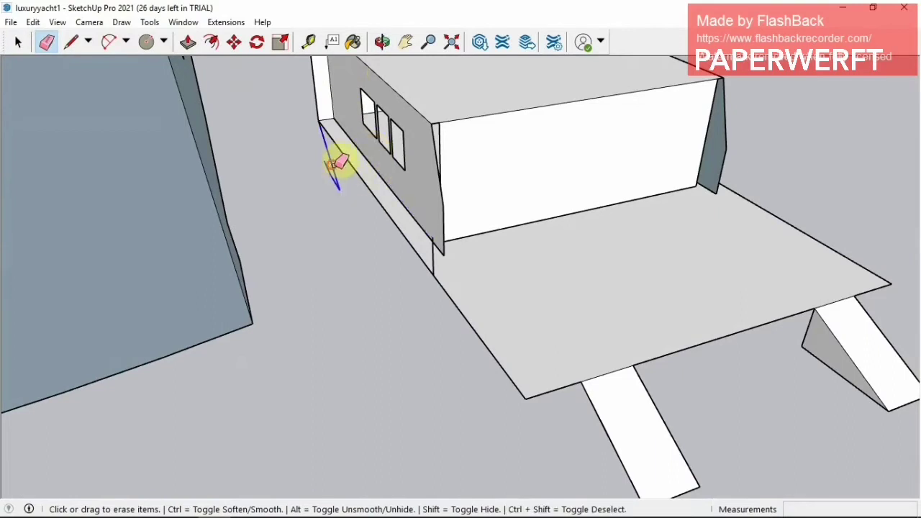
left_click(383, 41)
mouse_move(403, 108)
left_mouse_down()
mouse_move(399, 134)
mouse_move(273, 137)
left_mouse_up()
left_click(71, 45)
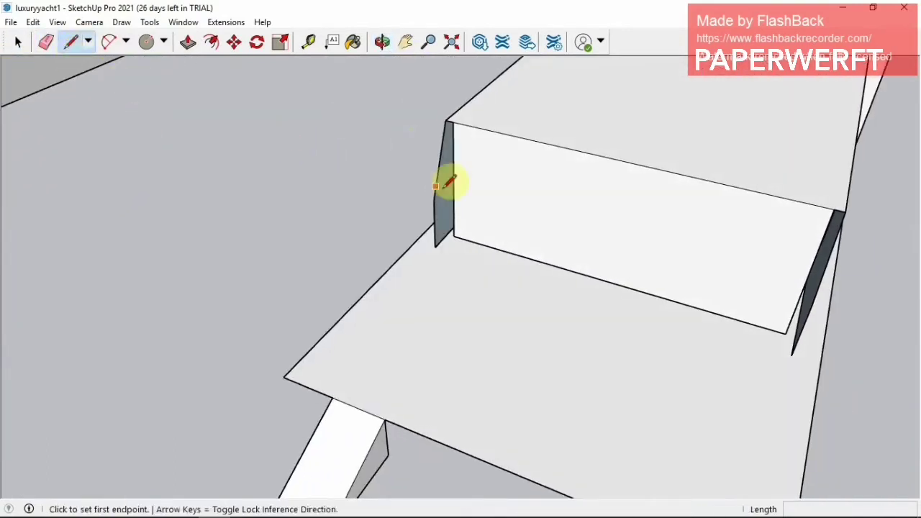
left_click(454, 235)
left_click(448, 121)
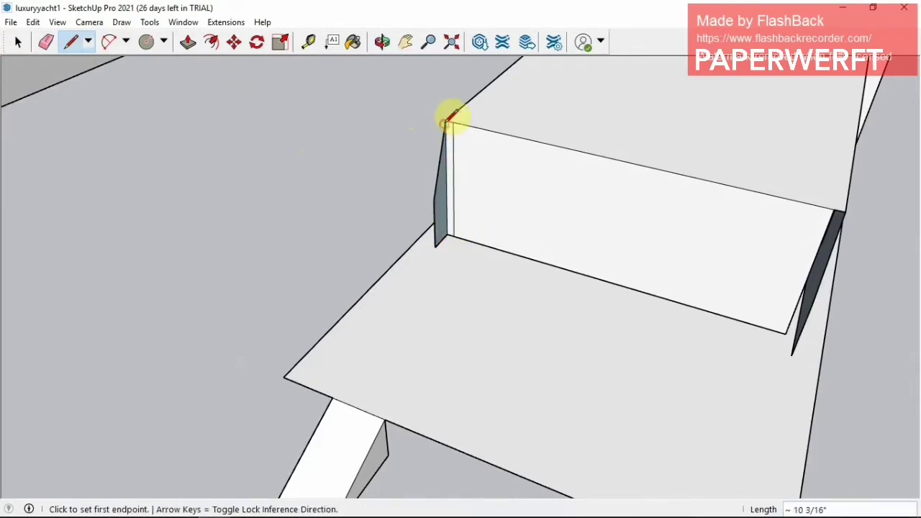
left_click(797, 328)
left_click(836, 208)
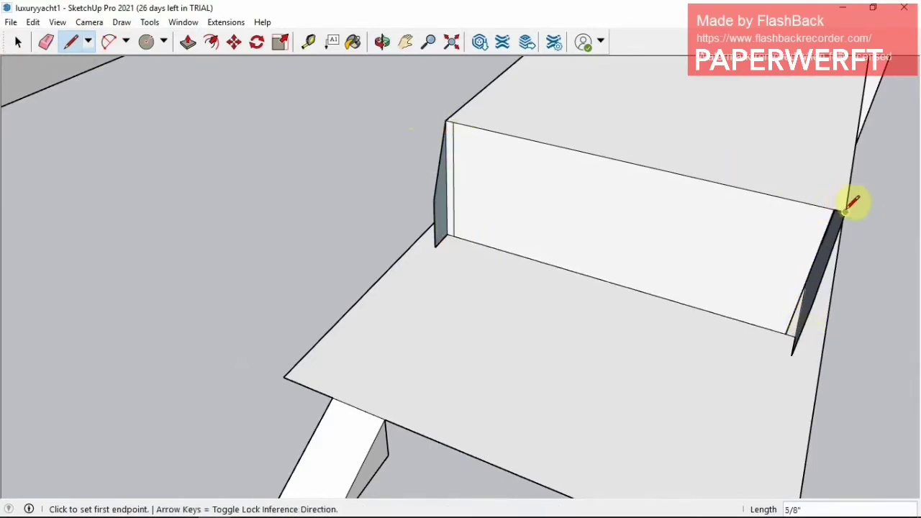
left_click(844, 211)
left_click(792, 335)
Orbit and pan to a low exterior view showing more of the yacht.
left_click(45, 41)
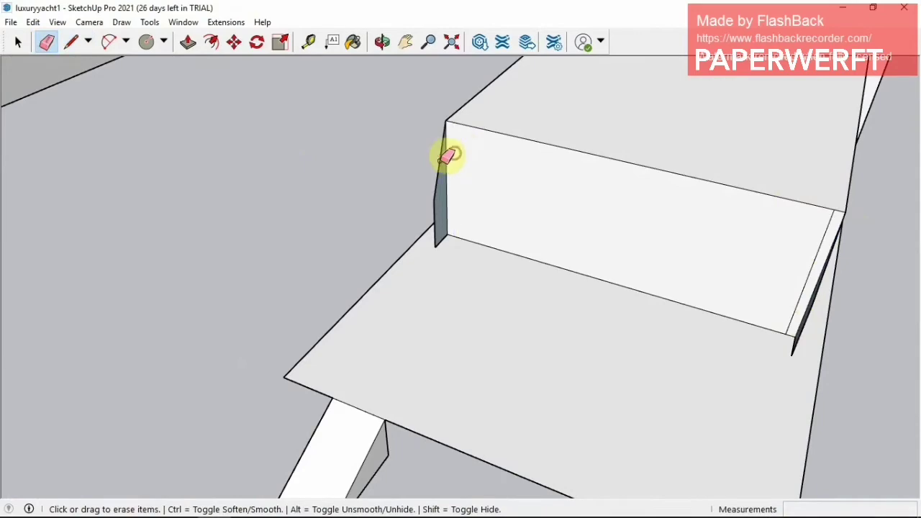
mouse_move(473, 127)
middle_mouse_down()
mouse_move(734, 243)
mouse_move(535, 162)
mouse_move(438, 108)
mouse_move(452, 103)
middle_mouse_up()
left_click(405, 41)
mouse_move(683, 230)
left_mouse_down()
mouse_move(715, 374)
mouse_move(715, 322)
left_mouse_up()
Select the whole cabin and make it a group.
left_click(46, 42)
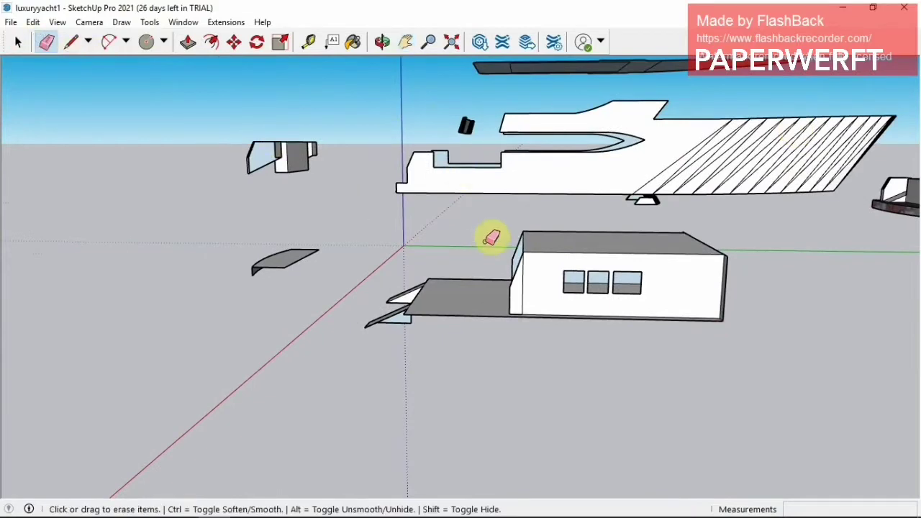
left_click(18, 41)
left_click_drag(697, 364, 696, 357)
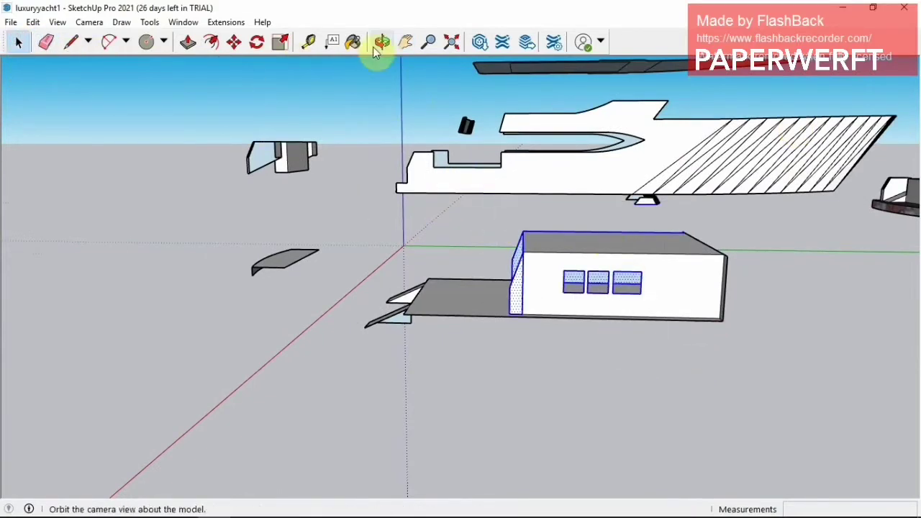
left_click(383, 42)
mouse_move(504, 303)
left_mouse_down()
mouse_move(590, 325)
mouse_move(547, 338)
left_mouse_up()
left_click(18, 42)
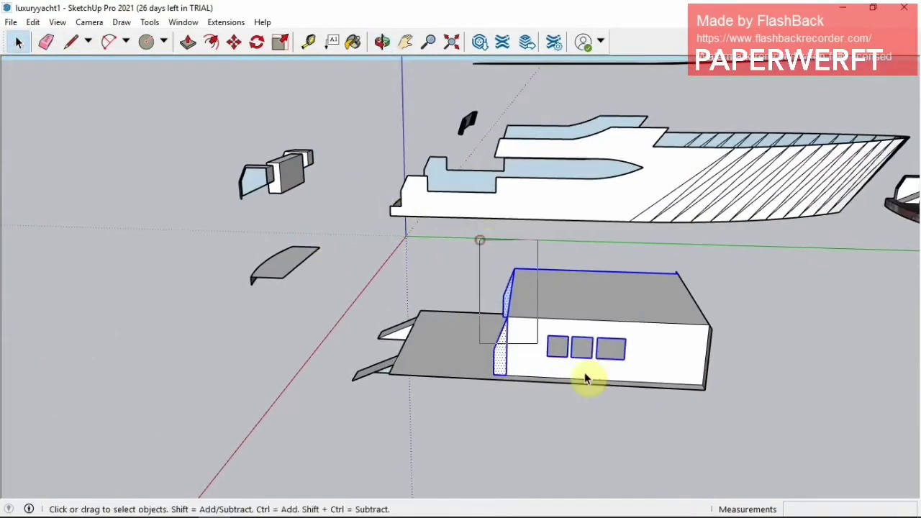
left_click_drag(585, 379, 718, 424)
right_click(647, 117)
left_click(706, 232)
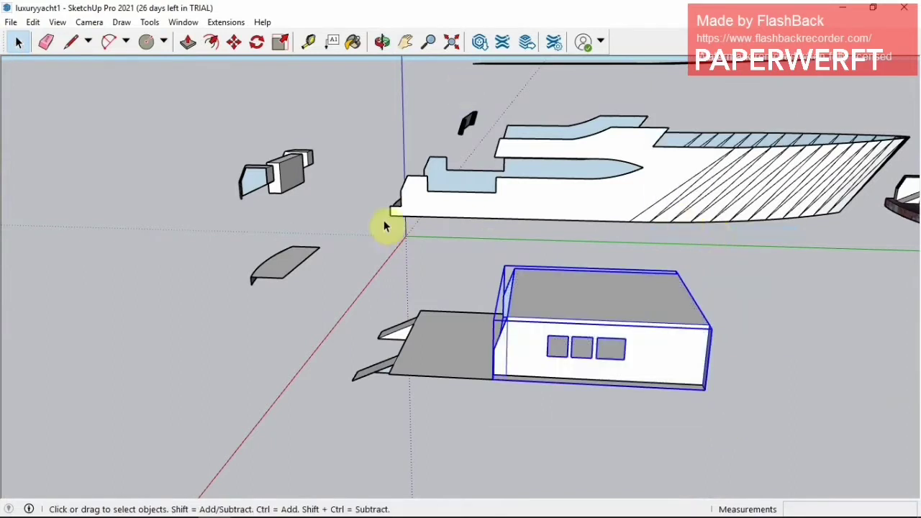
Copy and paste the cabin group, placing the copy at lower left.
left_click(234, 42)
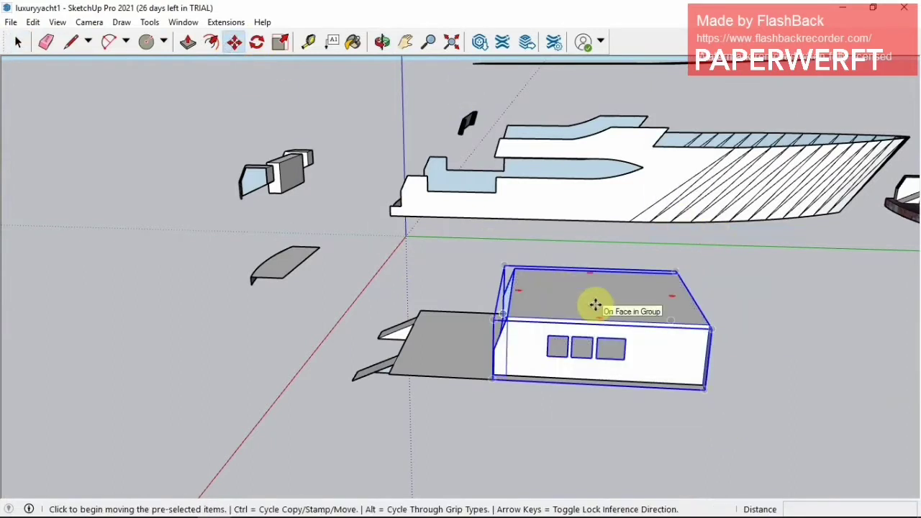
key("ctrl+c")
key("ctrl+v")
left_click(169, 382)
Erase the original cabin's top face and front wall.
left_click(45, 41)
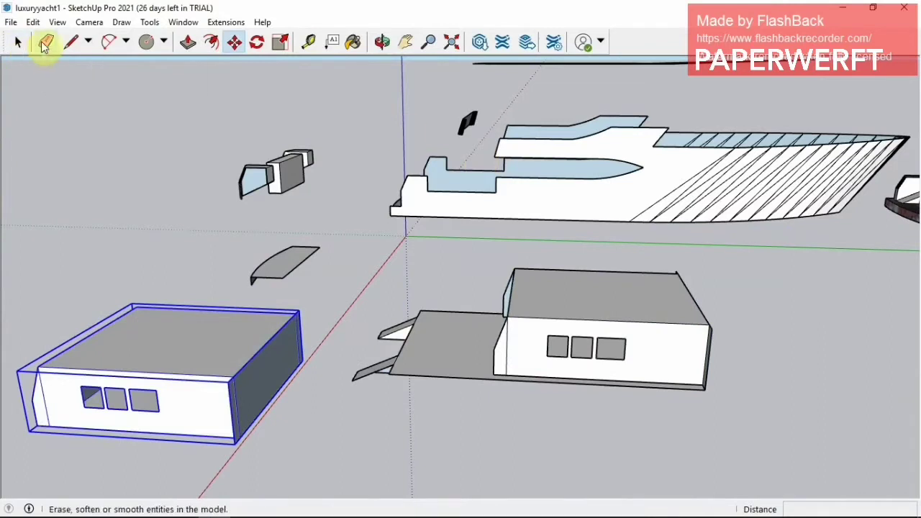
left_click(45, 42)
key("space")
right_click(551, 303)
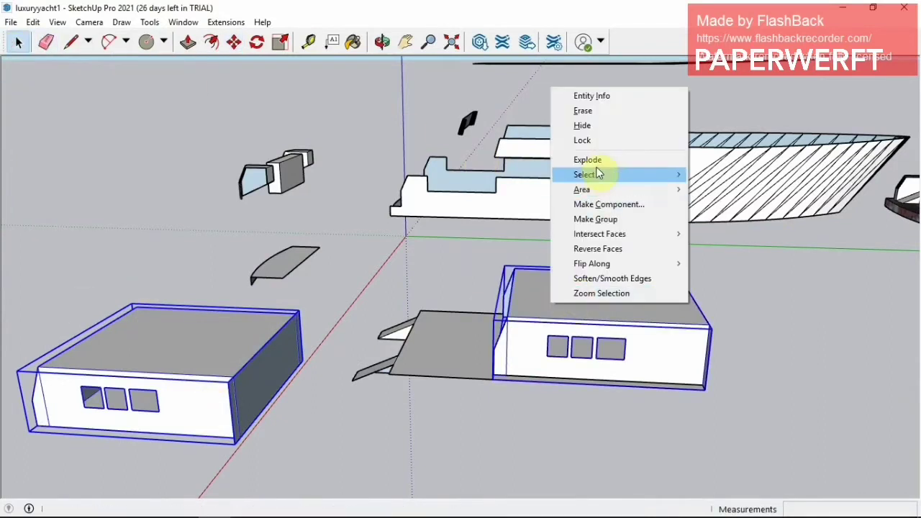
key("Escape")
left_click(46, 41)
left_click_drag(531, 265, 529, 266)
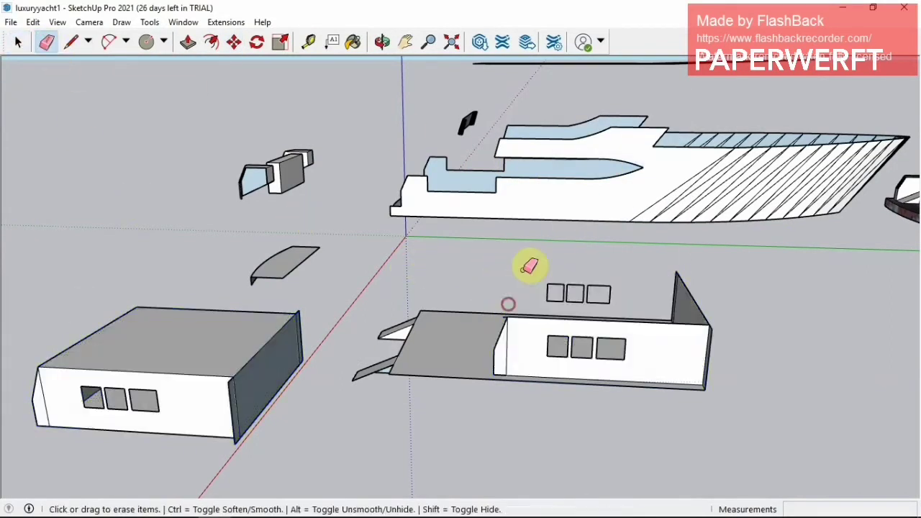
left_click_drag(502, 358, 568, 334)
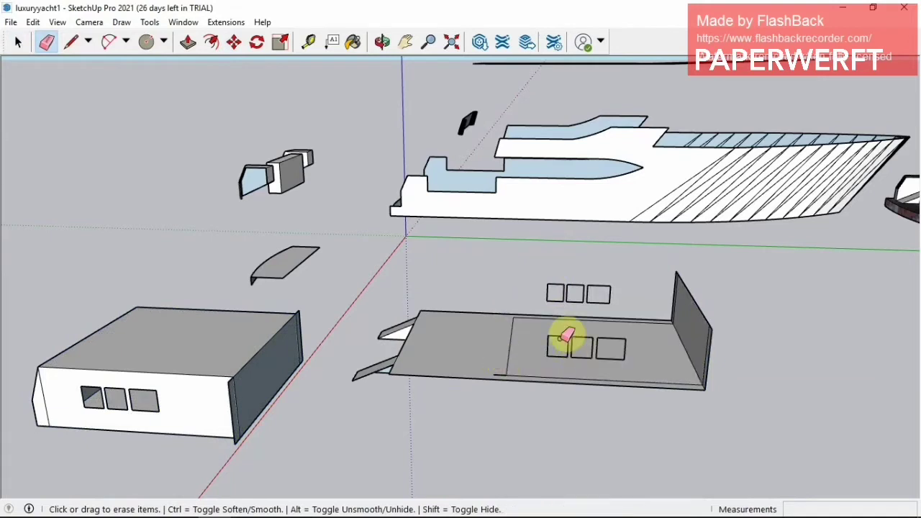
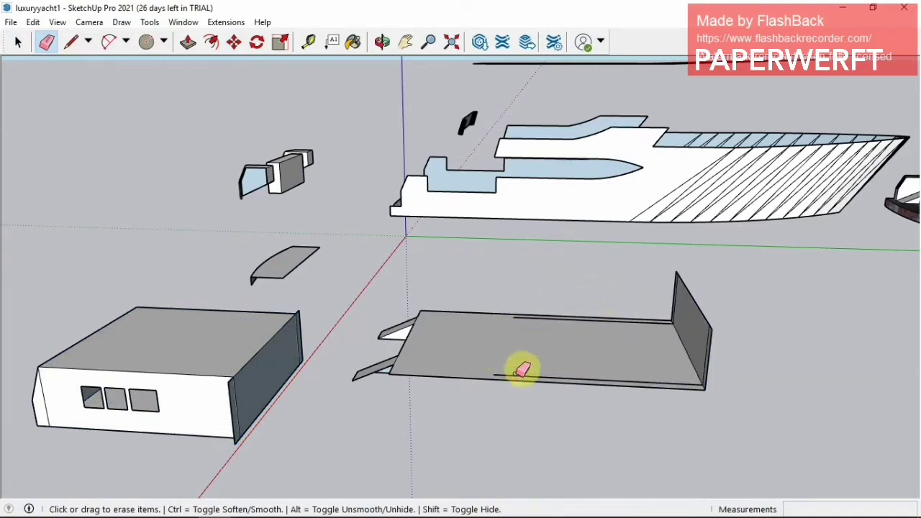
Erase the stray lines on the floor panel, orbiting between erasures to reach them.
left_click(382, 42)
left_click_drag(547, 357, 607, 364)
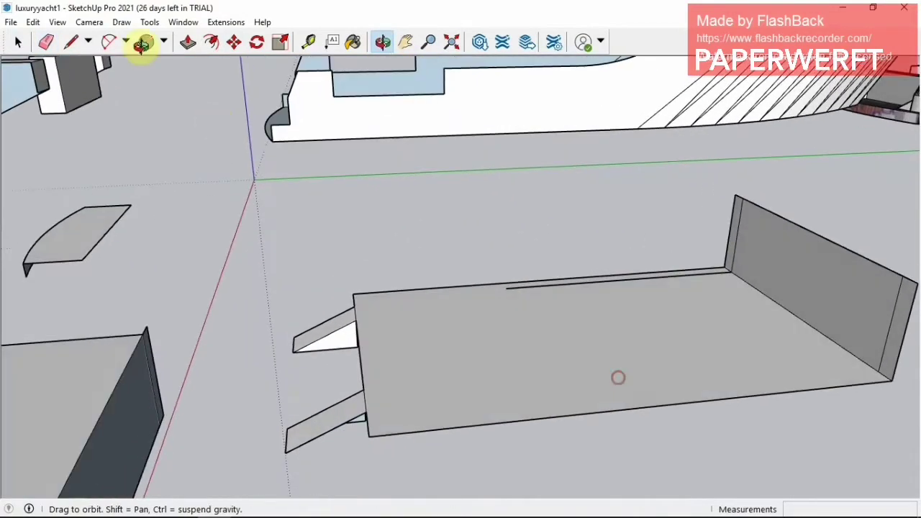
left_click(45, 41)
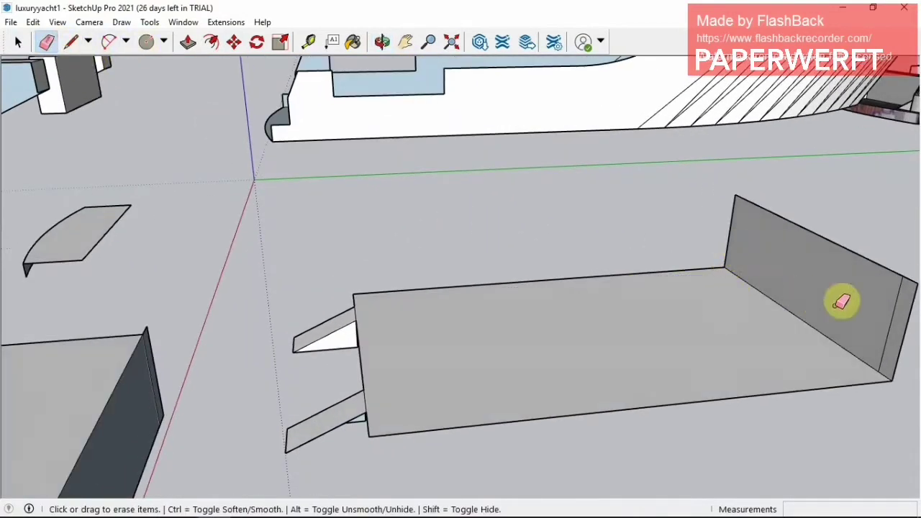
left_click(382, 41)
left_click_drag(518, 278, 468, 304)
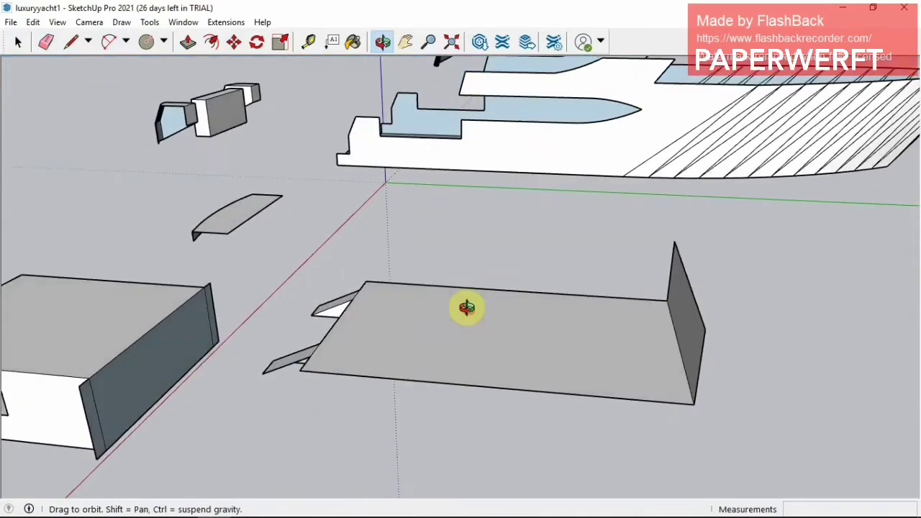
left_click(46, 42)
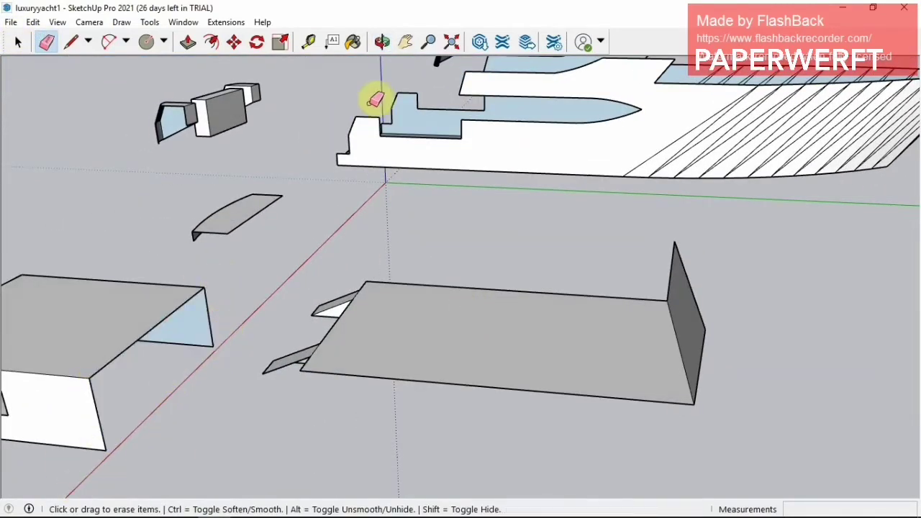
Orbit and pan the view around to the cabin block's front.
left_click(382, 42)
mouse_move(302, 230)
left_mouse_down()
mouse_move(267, 249)
mouse_move(275, 262)
mouse_move(298, 168)
mouse_move(167, 199)
mouse_move(257, 437)
left_mouse_up()
key("h")
left_click(13, 43)
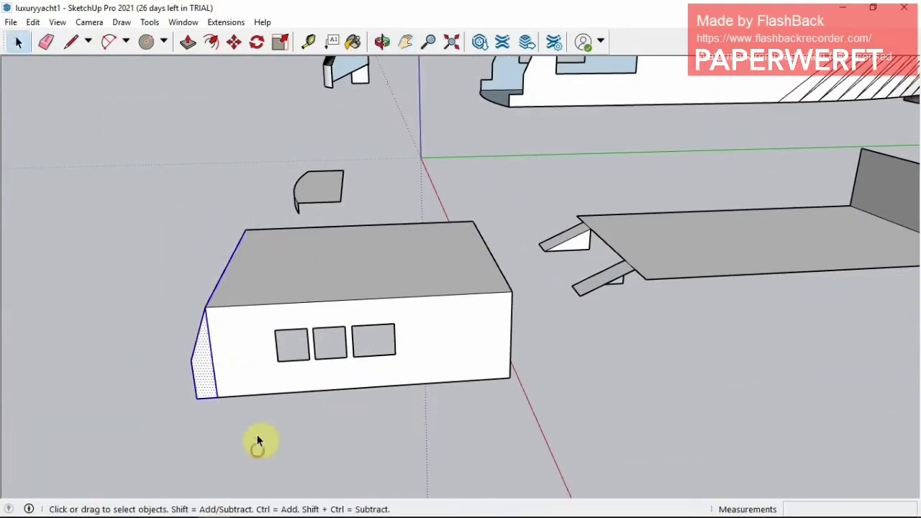
Cut the cabin block's slanted end and paste it to the left of the block.
right_click(206, 357)
key("Escape")
left_click(234, 41)
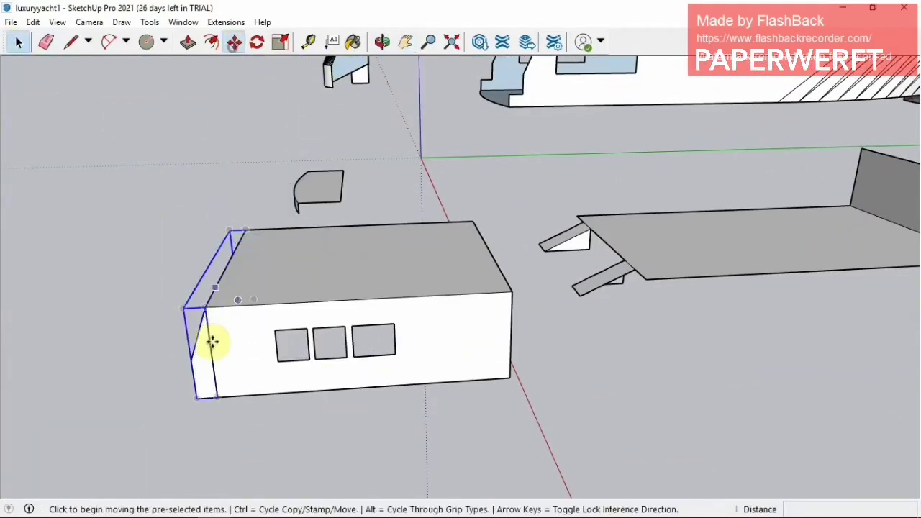
key("ctrl+x")
key("ctrl+v")
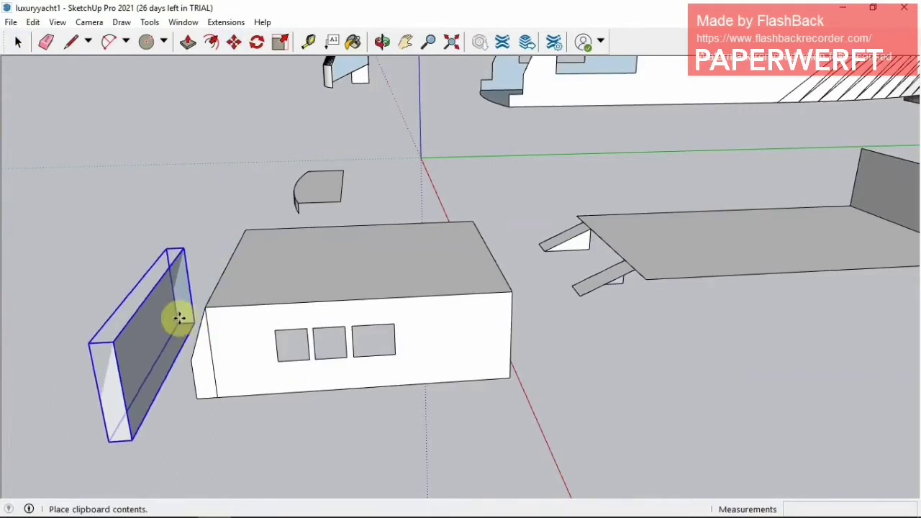
left_click(184, 306)
Explode the detached end piece and erase its white face.
left_click(18, 42)
right_click(208, 373)
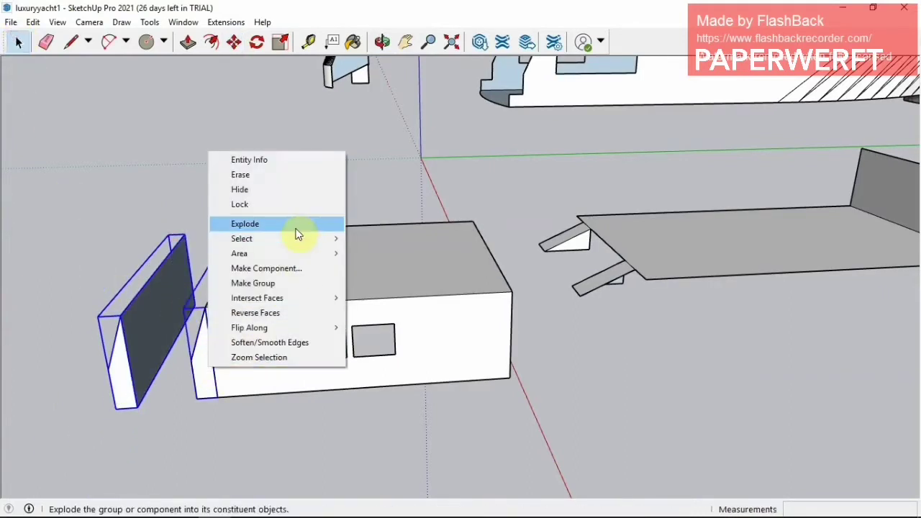
left_click(298, 228)
left_click(46, 42)
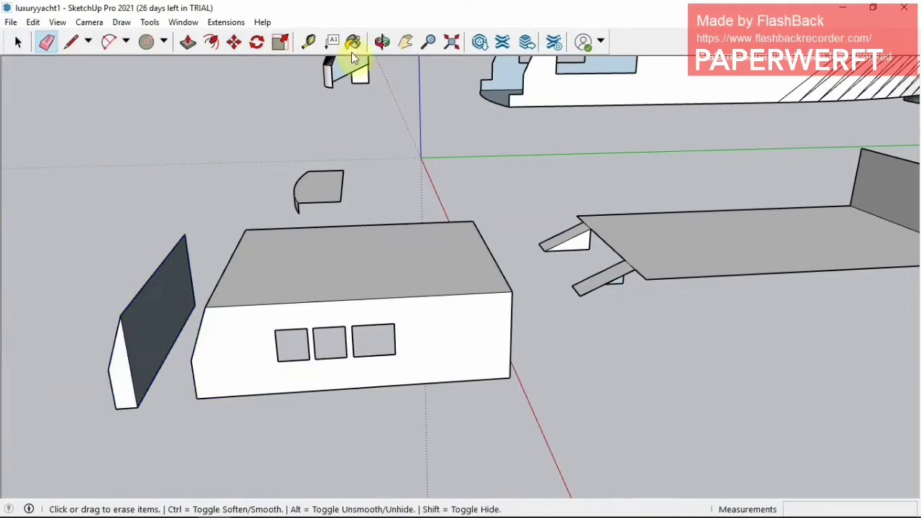
left_click(133, 408)
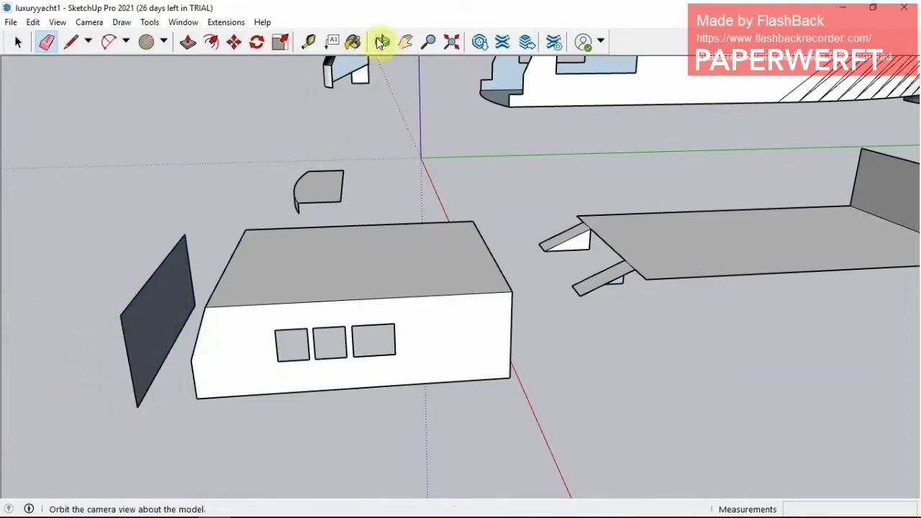
Orbit around the cabin block to inspect its open end.
left_click(382, 41)
mouse_move(288, 360)
left_mouse_down()
mouse_move(231, 384)
mouse_move(216, 338)
left_mouse_up()
left_click(46, 41)
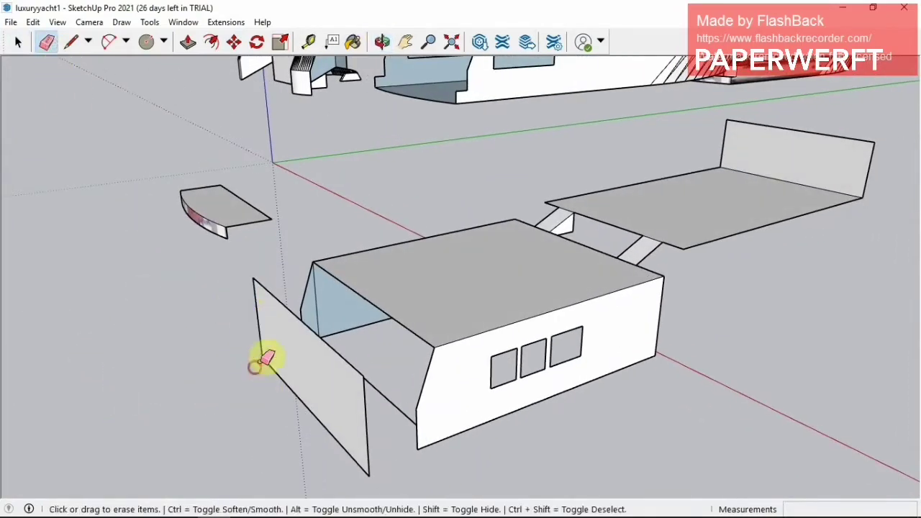
key("o")
left_click_drag(400, 206, 376, 252)
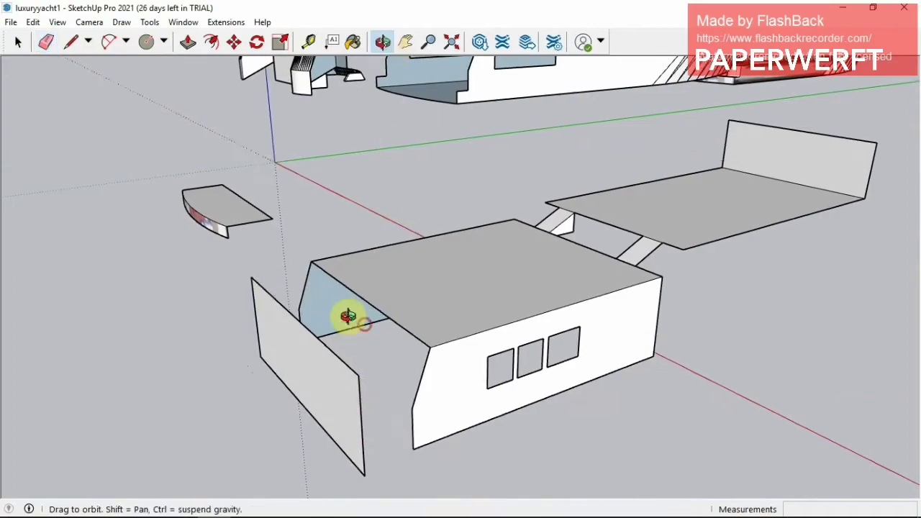
Bring both complete yachts into view and erase the duplicate yacht on the right.
left_click(408, 44)
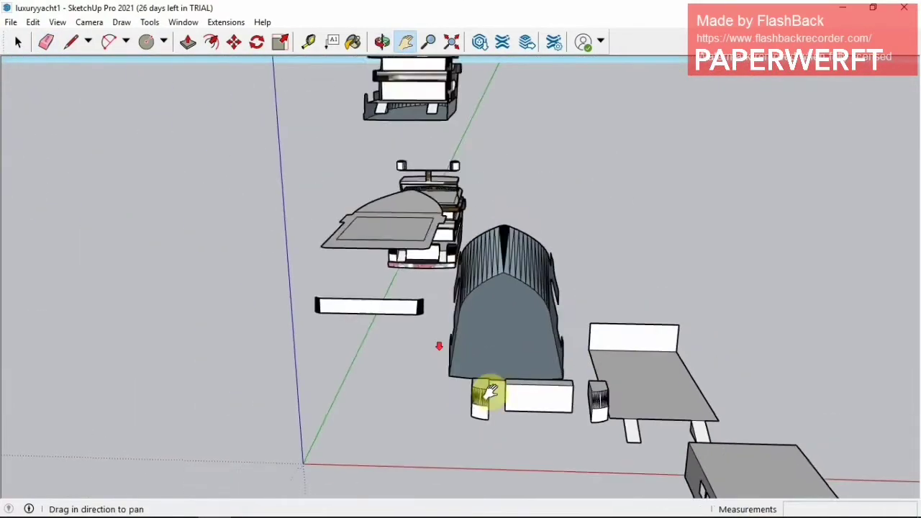
left_click_drag(490, 391, 601, 510)
left_click_drag(290, 374, 554, 372)
left_click(382, 41)
mouse_move(288, 338)
left_mouse_down()
mouse_move(254, 357)
mouse_move(305, 345)
mouse_move(286, 372)
mouse_move(423, 321)
mouse_move(422, 298)
left_mouse_up()
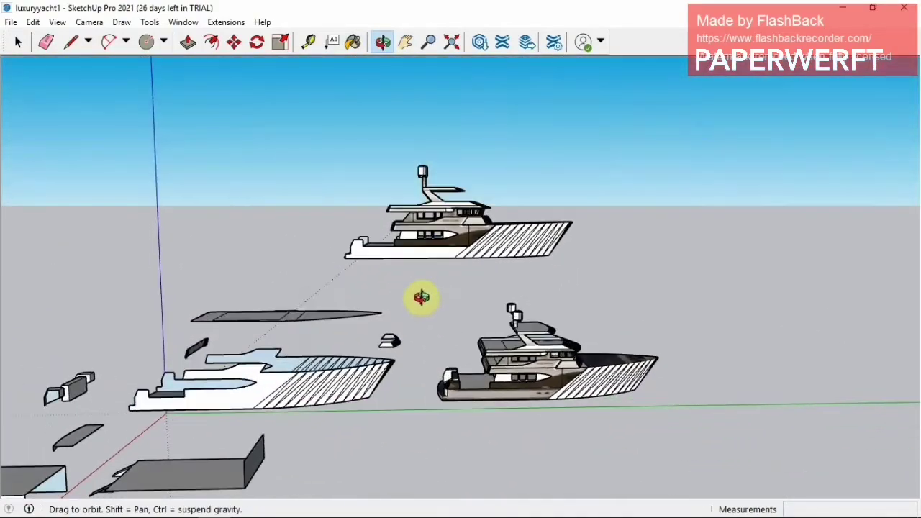
left_click(18, 42)
right_click(537, 375)
left_click(579, 154)
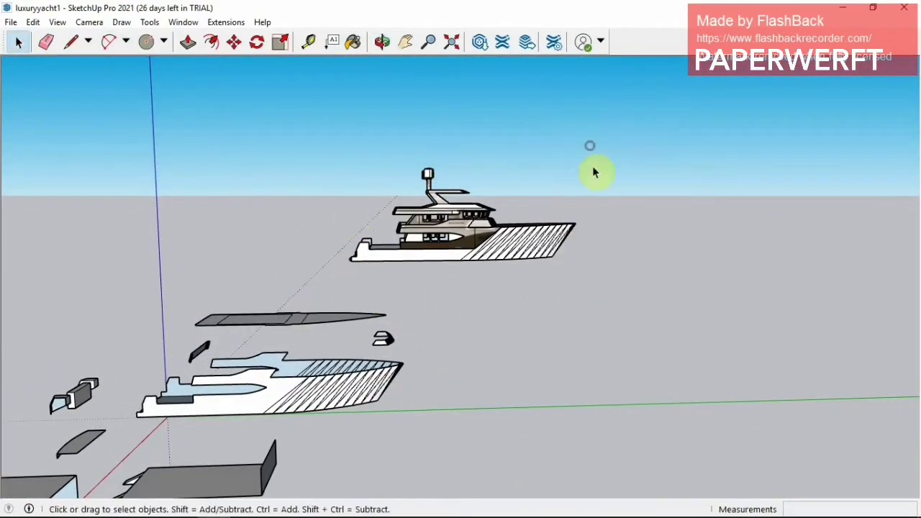
Box-select the remaining yacht and explode its group into loose parts.
left_click(382, 41)
mouse_move(425, 288)
left_mouse_down()
mouse_move(438, 302)
mouse_move(418, 310)
mouse_move(437, 249)
mouse_move(401, 282)
mouse_move(391, 249)
mouse_move(403, 247)
left_mouse_up()
scroll(436, 256, "up", 5)
left_click(18, 41)
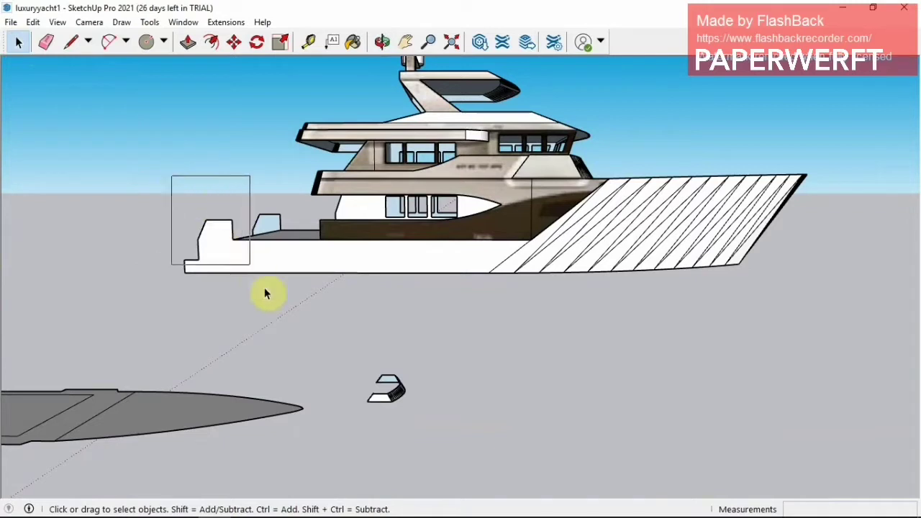
left_click_drag(189, 181, 295, 311)
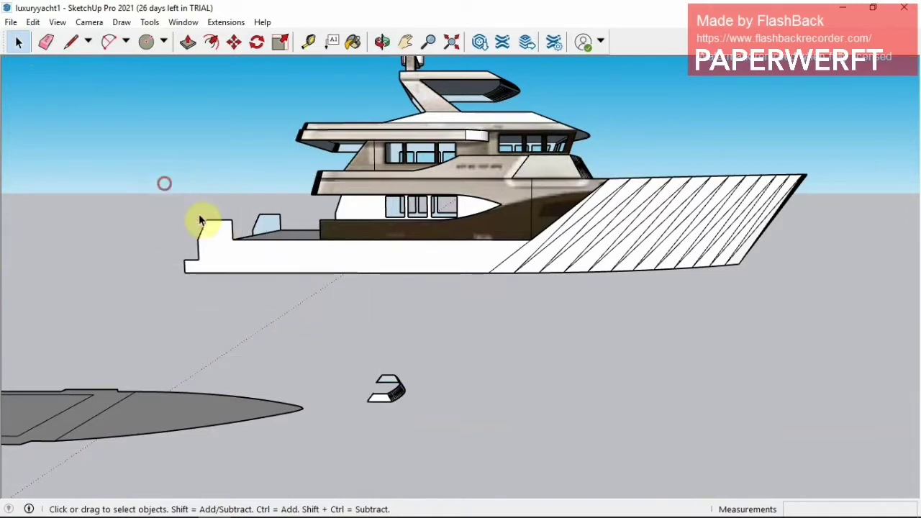
left_click_drag(201, 221, 834, 312)
right_click(344, 248)
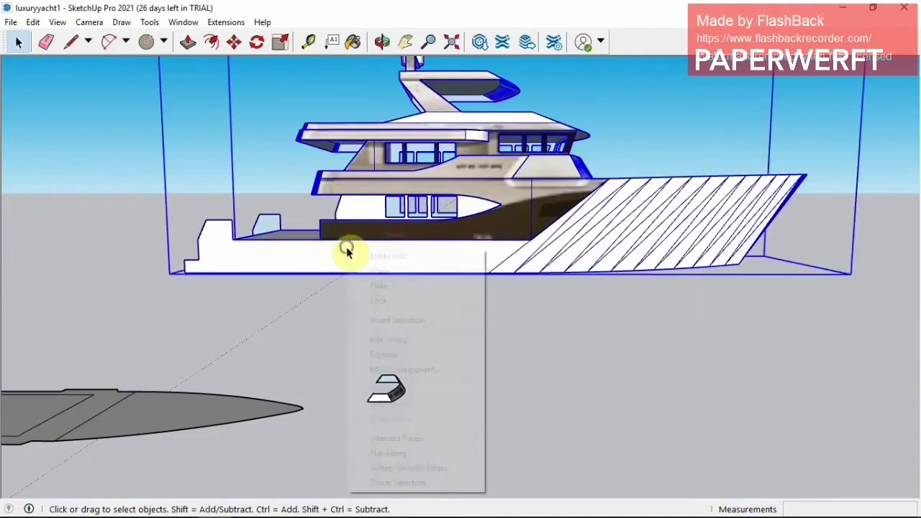
left_click(401, 354)
left_click(241, 151)
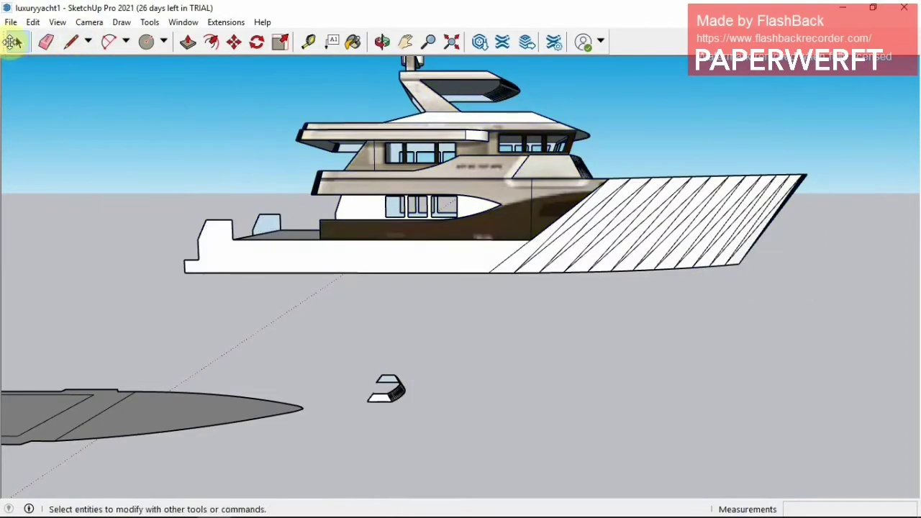
left_click(22, 43)
Box-select the yacht's white hull and erase it.
left_click_drag(141, 187, 871, 310)
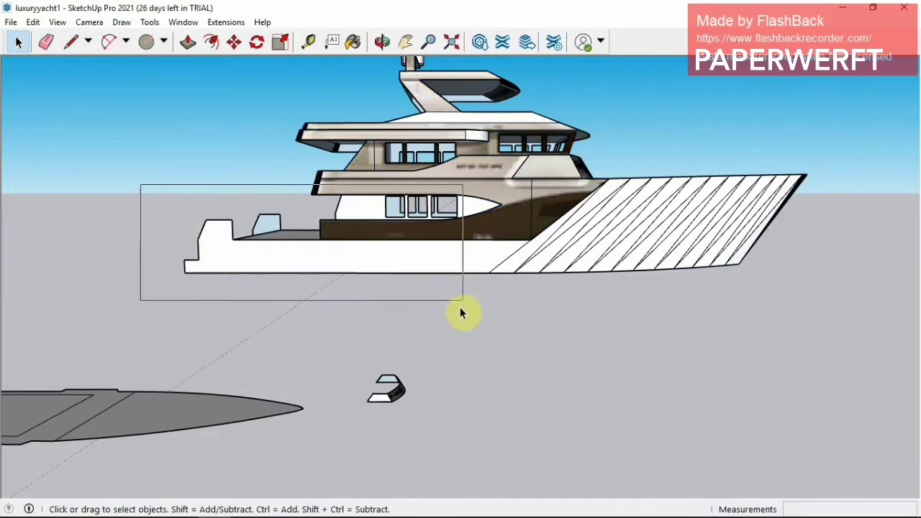
right_click(484, 245)
left_click(536, 266)
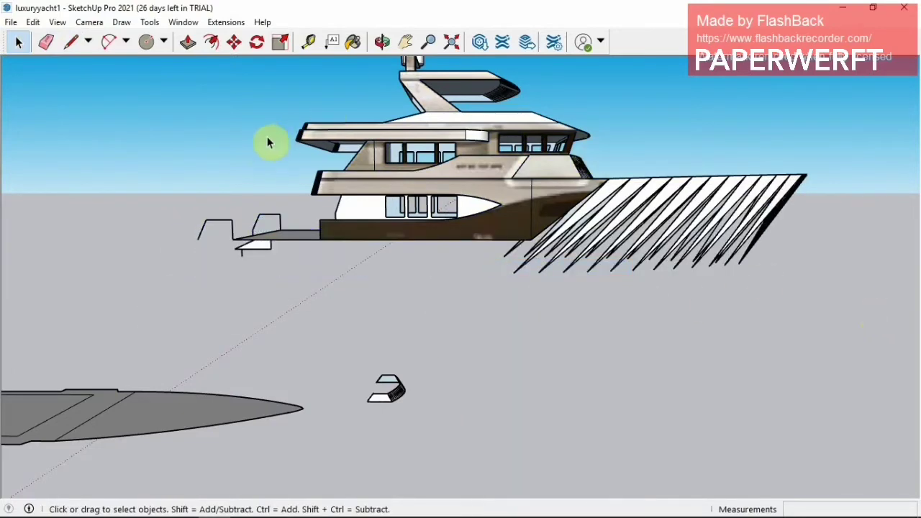
left_click(11, 21)
left_click(31, 69)
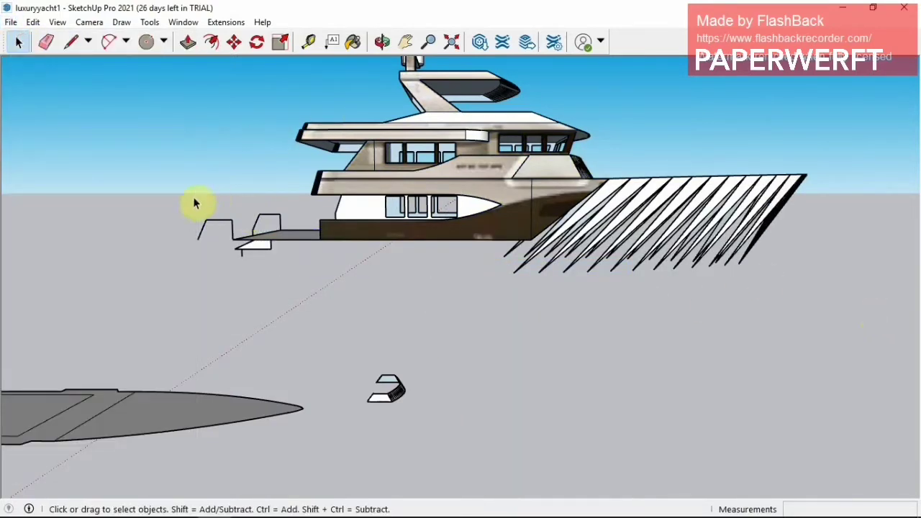
Explode the remaining yacht group and erase the lower hull and aft deck parts.
left_click_drag(176, 184, 819, 321)
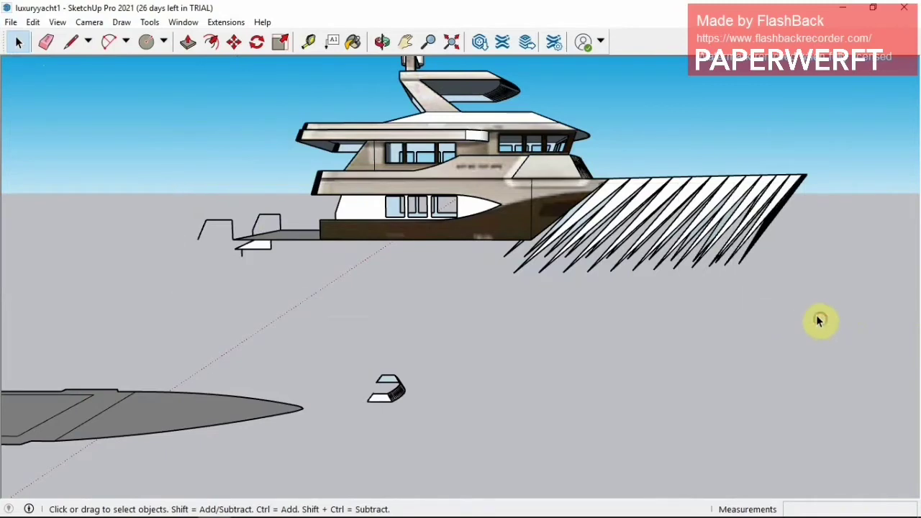
right_click(351, 217)
left_click(422, 319)
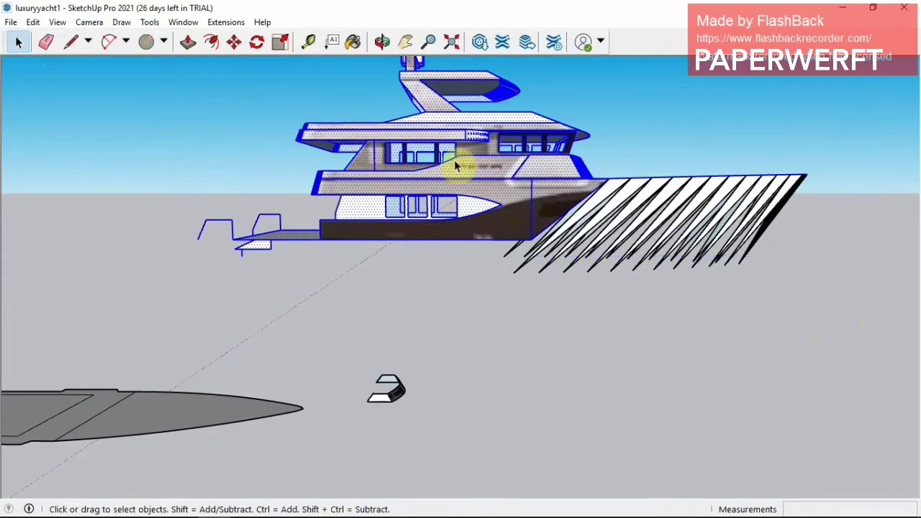
left_click_drag(160, 190, 836, 293)
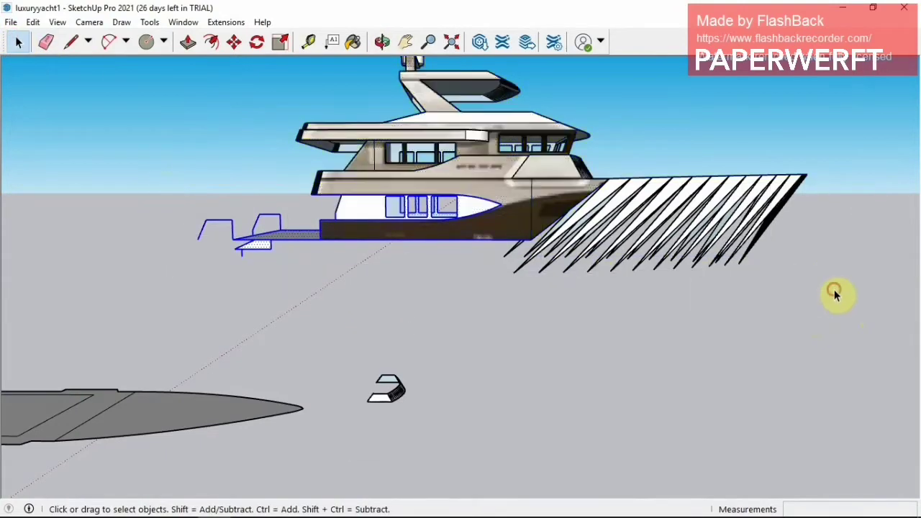
right_click(354, 218)
left_click(384, 263)
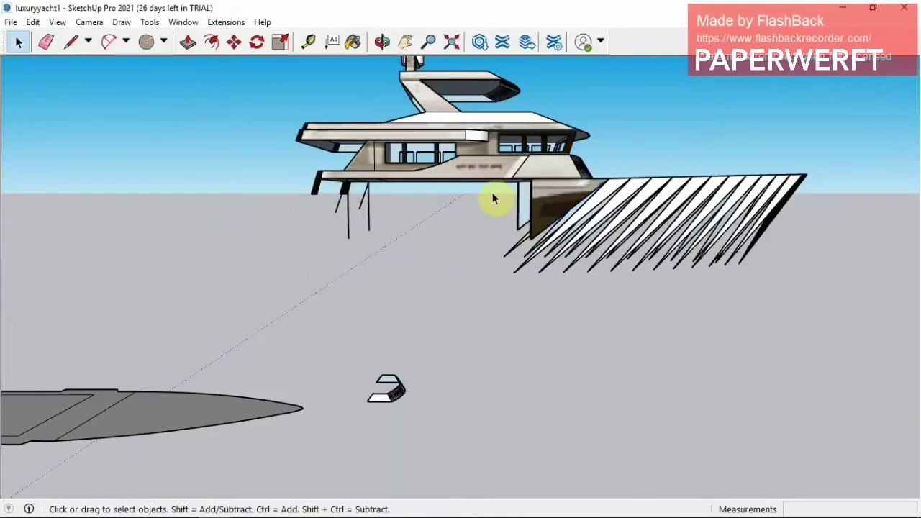
Erase the leftover bow stripe lines and struts with the Eraser.
left_click_drag(492, 194, 833, 314)
left_click(46, 41)
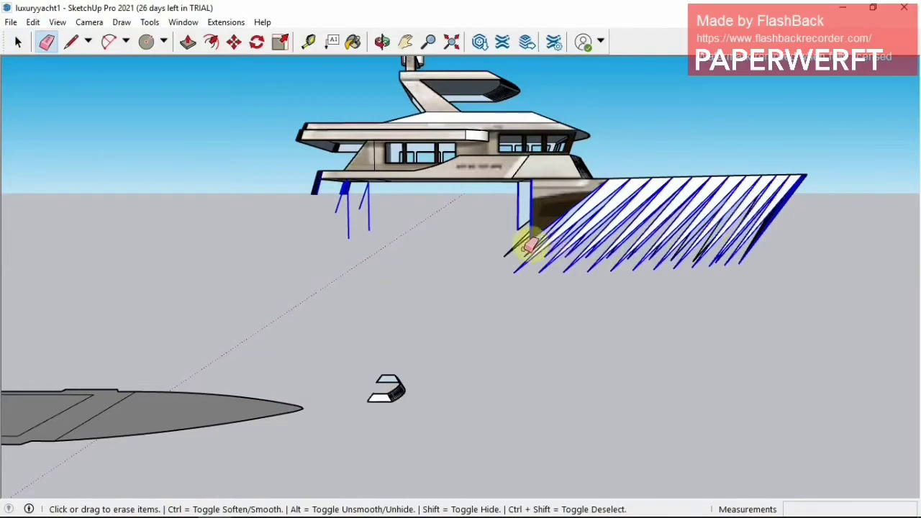
left_click_drag(529, 246, 533, 228)
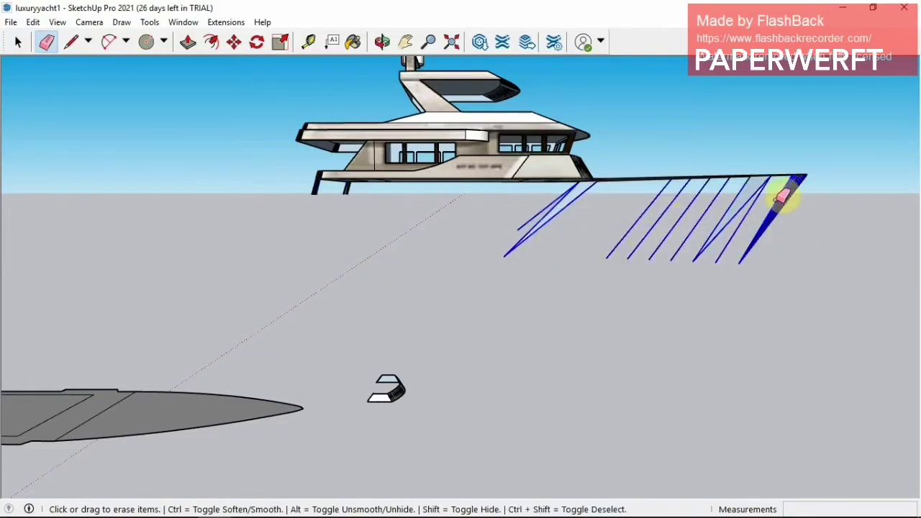
left_click_drag(787, 214, 785, 231)
From a top view, select and erase the stray edges right of the superstructure.
left_click(382, 42)
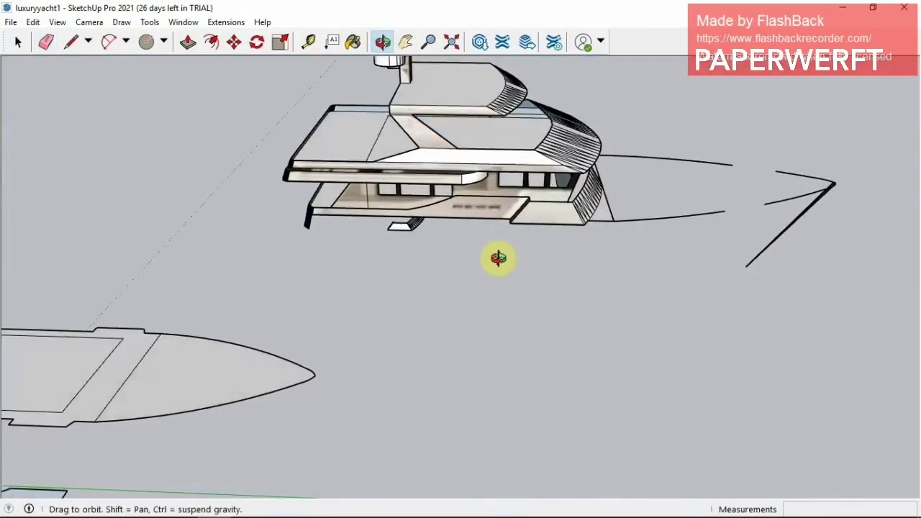
mouse_move(497, 257)
left_mouse_down()
mouse_move(246, 232)
mouse_move(470, 181)
left_mouse_up()
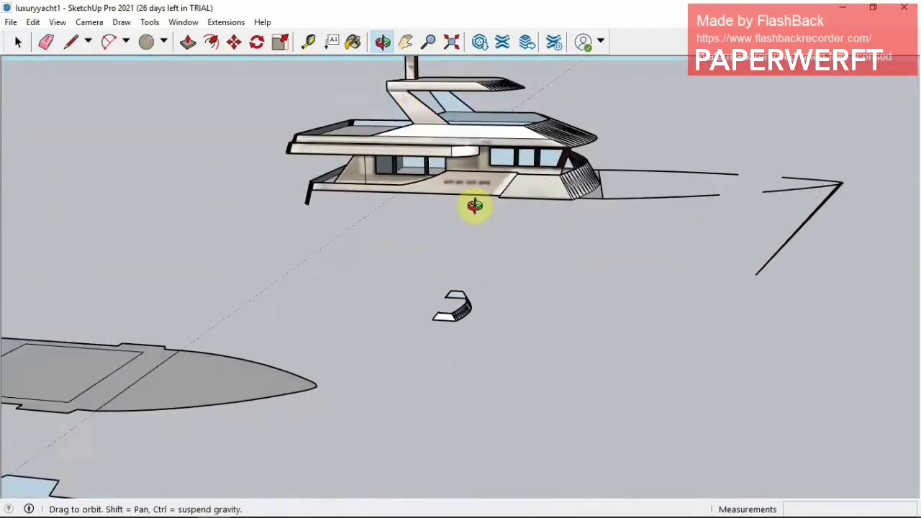
left_click(15, 43)
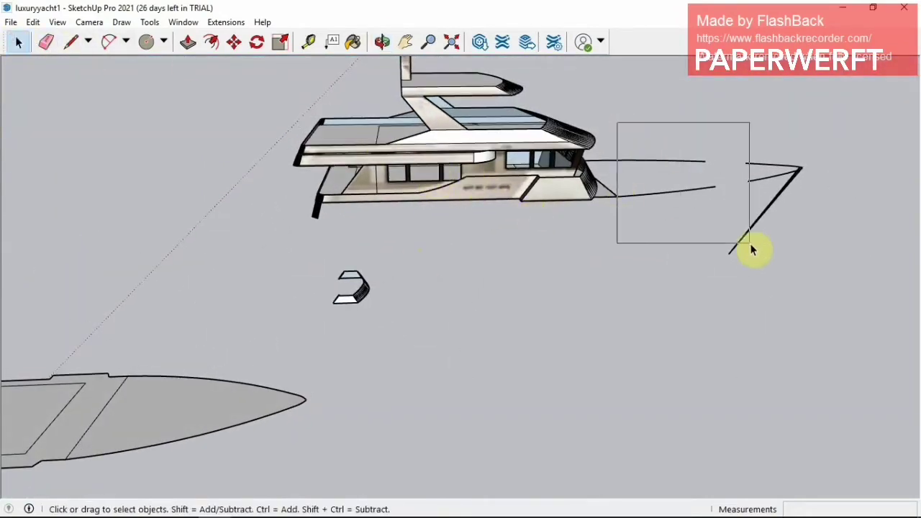
left_click_drag(752, 249, 805, 253)
right_click(769, 163)
left_click(825, 204)
Orbit and pan to centre the yacht's underside and deck slabs in view.
left_click(381, 42)
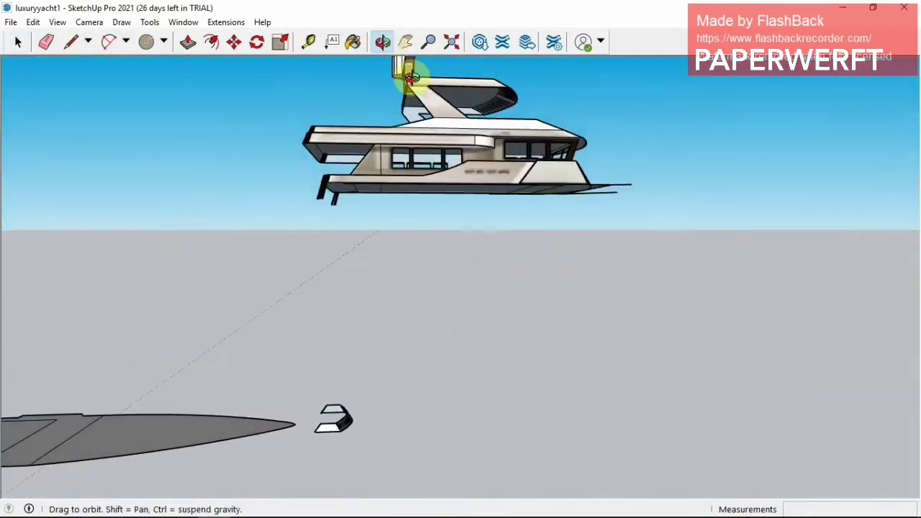
mouse_move(405, 62)
left_mouse_down()
mouse_move(290, 252)
mouse_move(346, 274)
mouse_move(276, 289)
mouse_move(313, 295)
mouse_move(389, 338)
left_mouse_up()
left_click(408, 43)
mouse_move(612, 244)
left_mouse_down()
mouse_move(424, 196)
mouse_move(375, 200)
left_mouse_up()
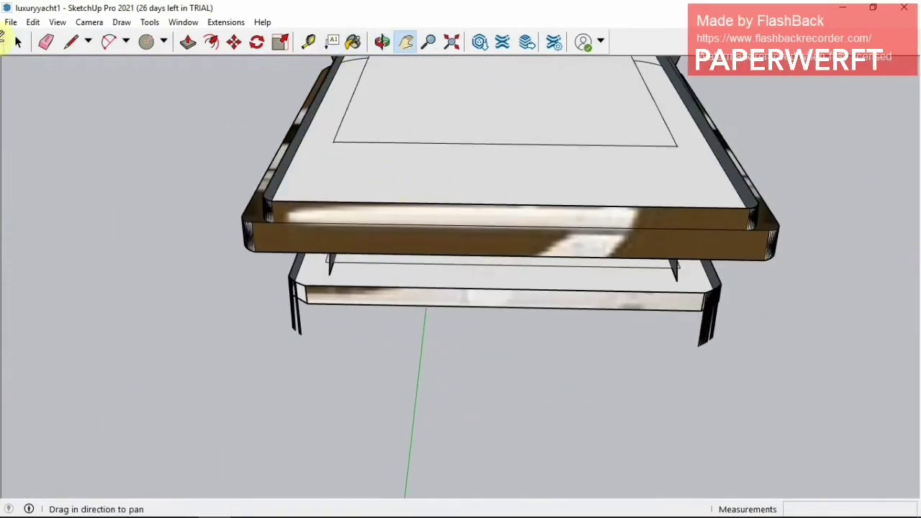
left_click(18, 42)
mouse_move(384, 131)
middle_mouse_down("shift")
mouse_move(362, 117)
mouse_move(335, 200)
middle_mouse_up("shift")
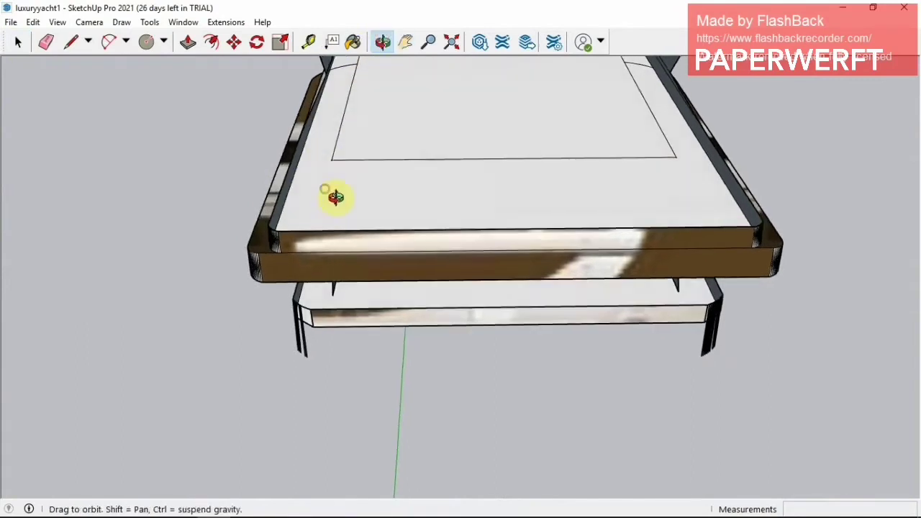
left_click(18, 42)
left_click(71, 41)
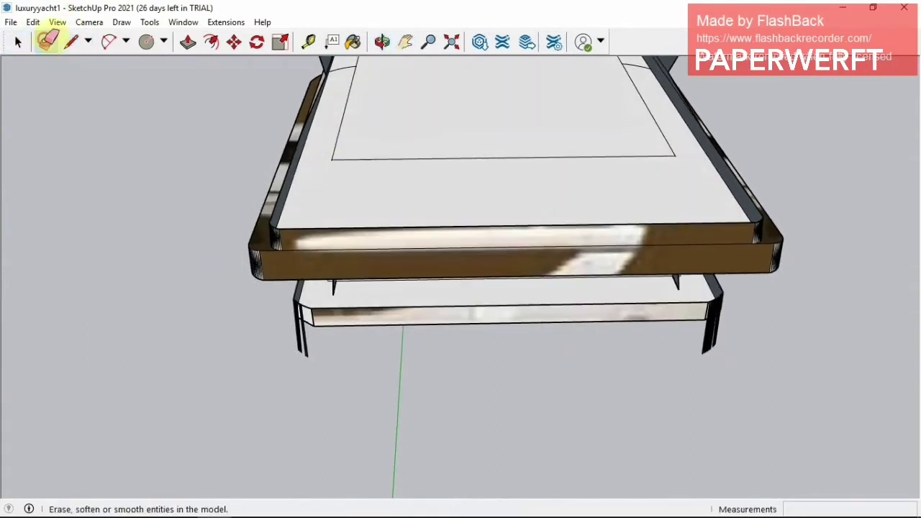
key("space")
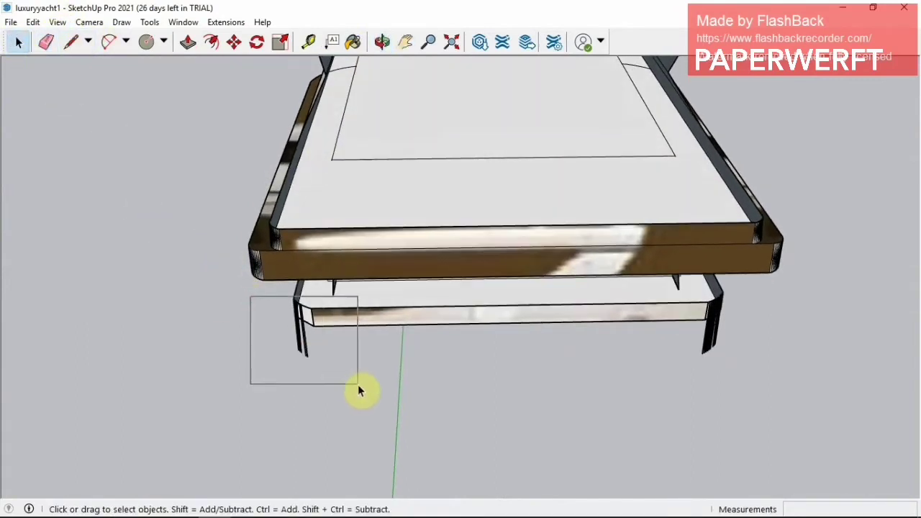
Box-select the lower deck slab and hide it.
left_click_drag(360, 391, 792, 464)
right_click(702, 333)
left_click(742, 115)
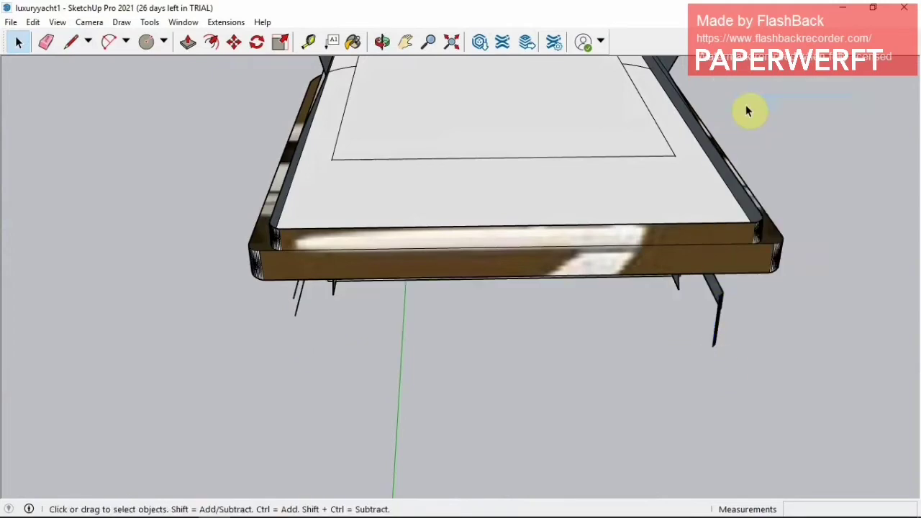
left_click(382, 42)
mouse_move(903, 274)
left_mouse_down()
mouse_move(730, 237)
mouse_move(720, 134)
mouse_move(843, 189)
mouse_move(913, 144)
mouse_move(530, 185)
left_mouse_up()
Hide the small selected block beside the yacht.
left_click(18, 42)
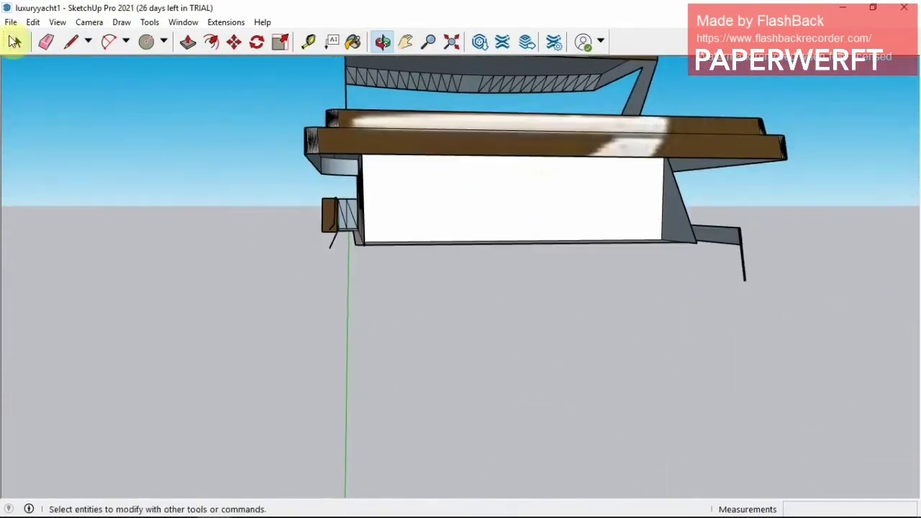
right_click(329, 223)
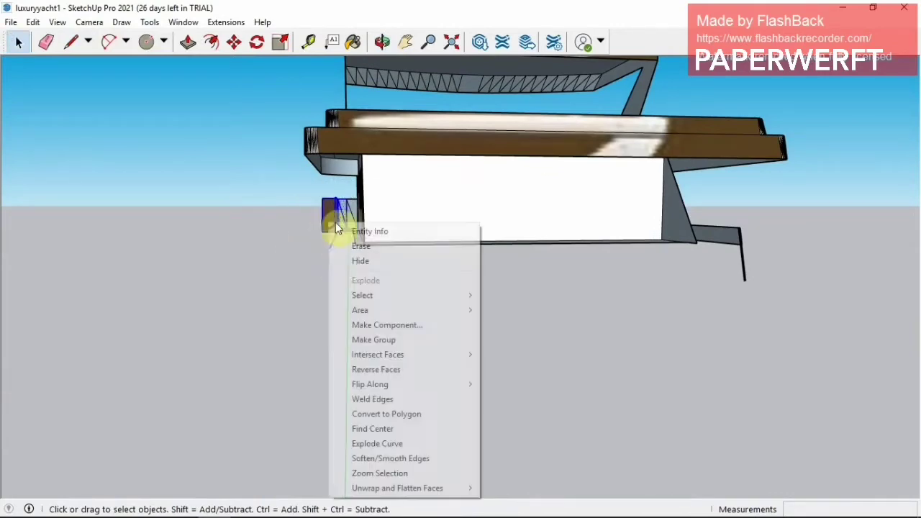
left_click(357, 260)
key("o")
mouse_move(247, 148)
left_mouse_down()
mouse_move(226, 154)
mouse_move(247, 175)
mouse_move(2, 115)
left_mouse_up()
Select the curved fin edges at the yacht's bow.
left_click(18, 42)
left_click(201, 280)
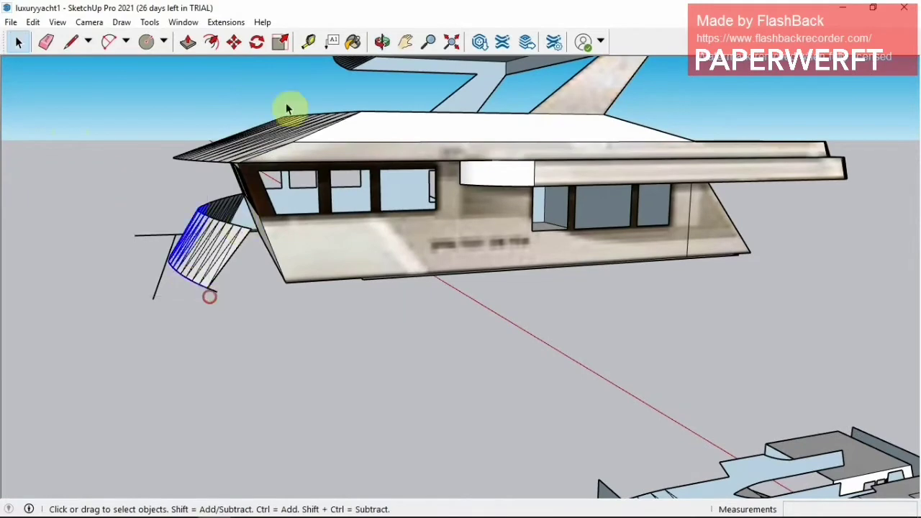
left_click(385, 43)
left_click_drag(237, 247, 206, 232)
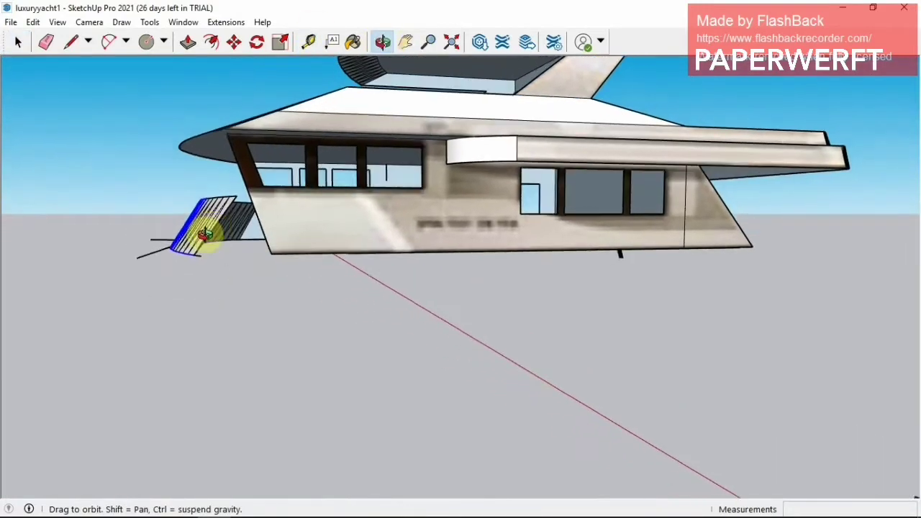
left_click(18, 42)
left_click_drag(144, 180, 167, 241)
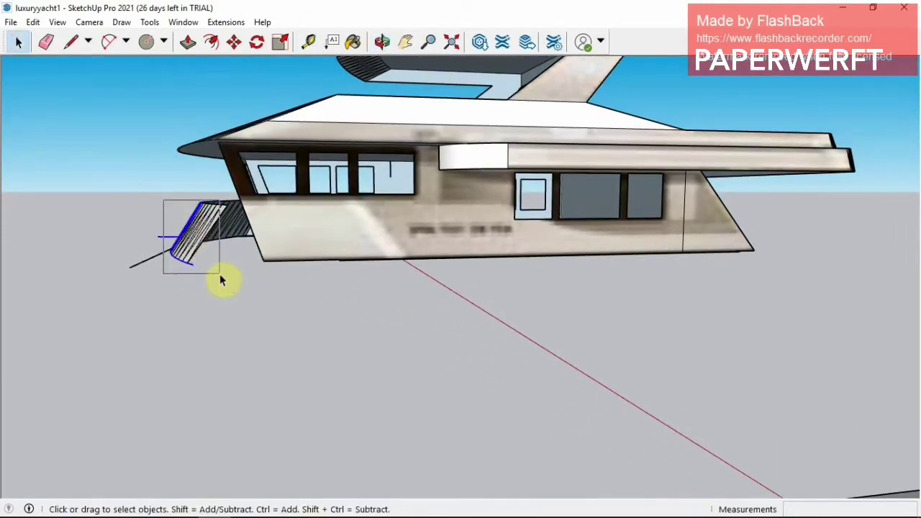
Erase the selected bow fin edges after checking them from several angles.
key("o")
mouse_move(206, 222)
left_mouse_down()
mouse_move(212, 288)
mouse_move(402, 167)
left_mouse_up()
mouse_move(747, 313)
left_mouse_down()
mouse_move(403, 396)
mouse_move(504, 335)
left_mouse_up()
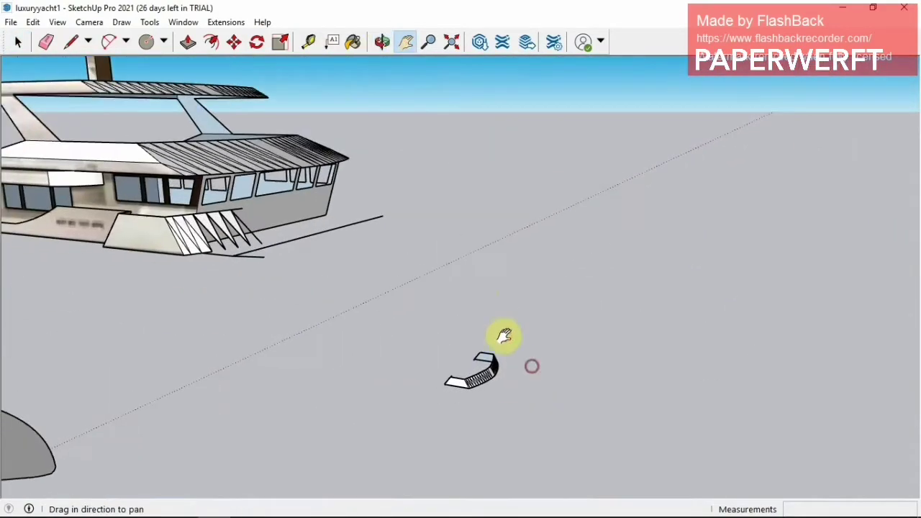
key("o")
mouse_move(237, 212)
left_mouse_down()
mouse_move(313, 273)
mouse_move(377, 274)
mouse_move(368, 268)
left_mouse_up()
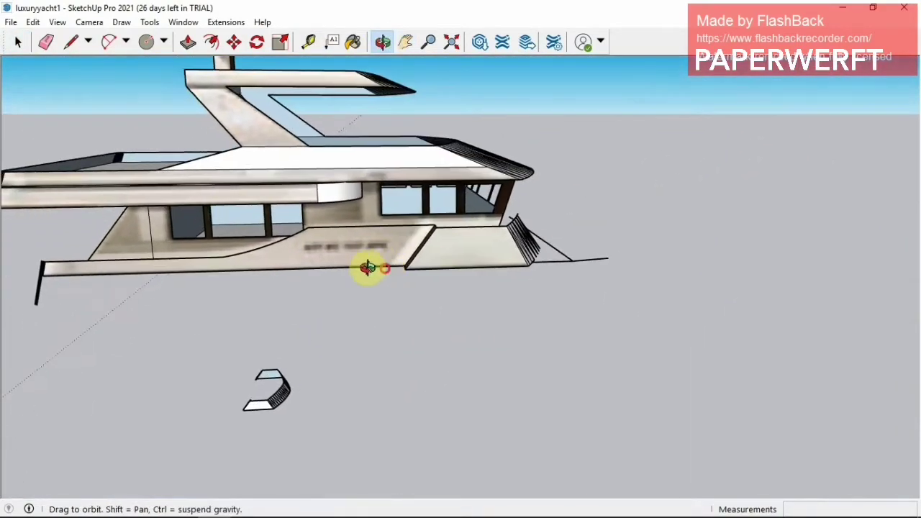
left_click(18, 49)
right_click(533, 250)
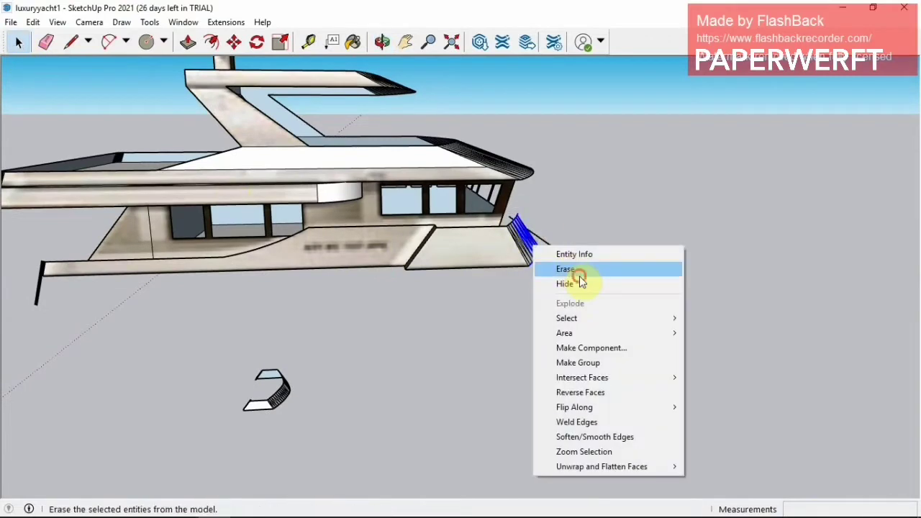
left_click(574, 268)
Select and erase the loose bracket beside the cabin.
left_click(45, 41)
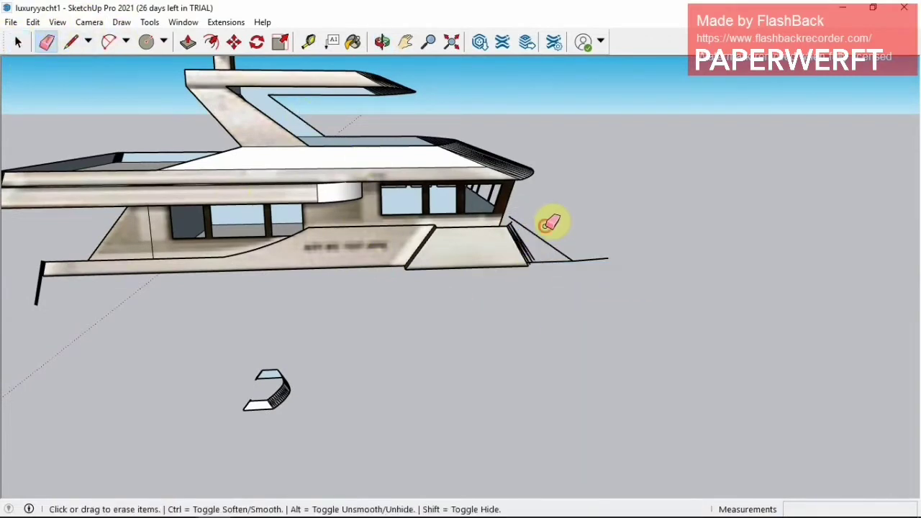
left_click(382, 41)
mouse_move(185, 293)
left_mouse_down()
mouse_move(181, 201)
mouse_move(115, 137)
left_mouse_up()
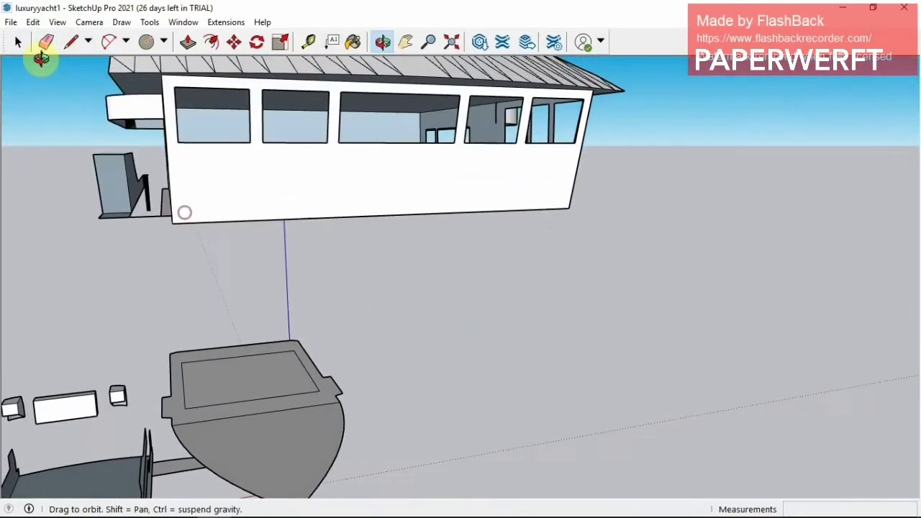
left_click(18, 41)
left_click_drag(164, 257, 164, 257)
right_click(115, 185)
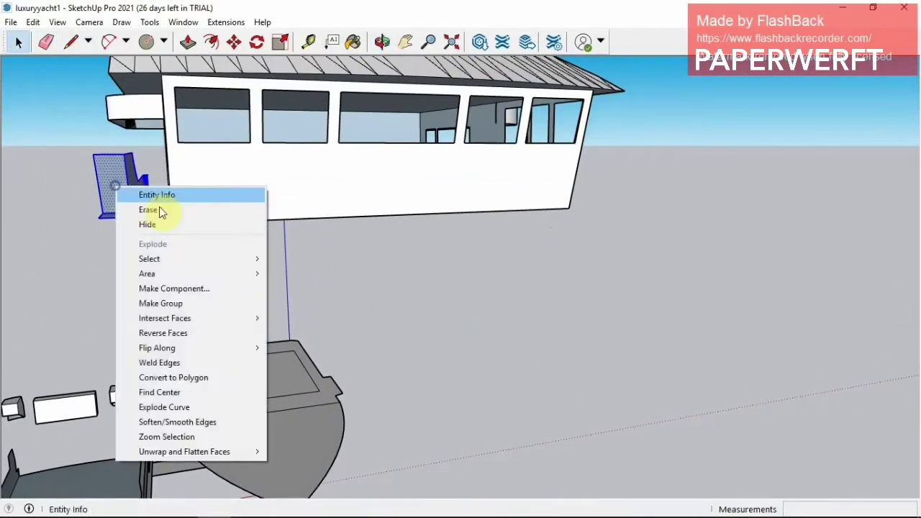
left_click(154, 207)
Erase the extra edge along the hull bottom and the stray hull strip.
key("e")
middle_click_drag(167, 186, 140, 91)
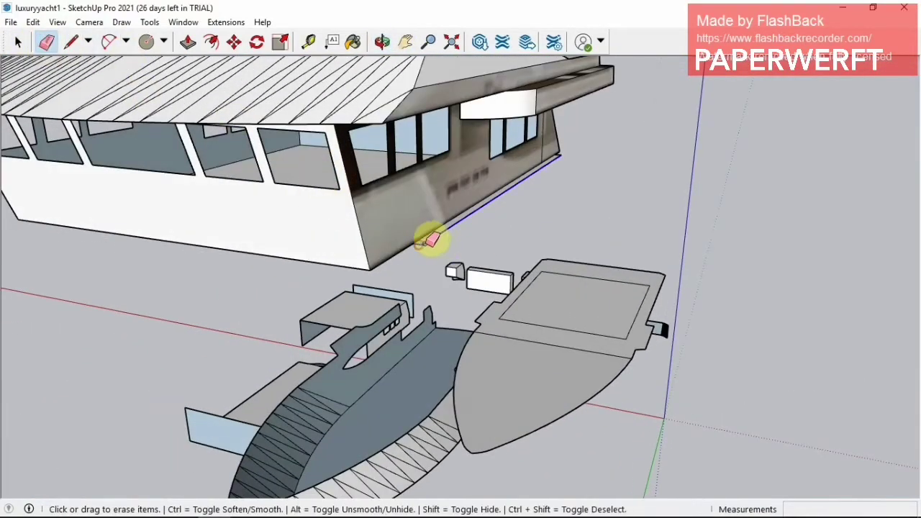
left_click(382, 41)
left_click_drag(382, 79, 378, 122)
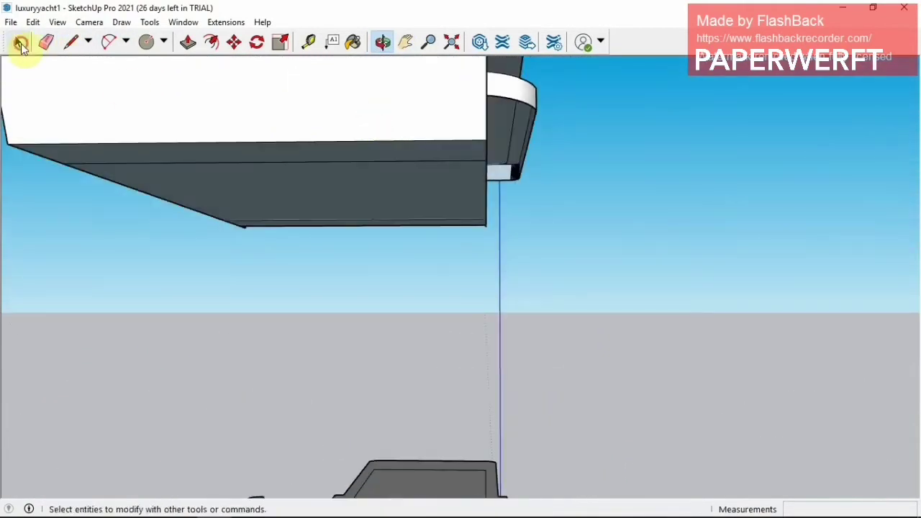
left_click(46, 41)
left_click(171, 160)
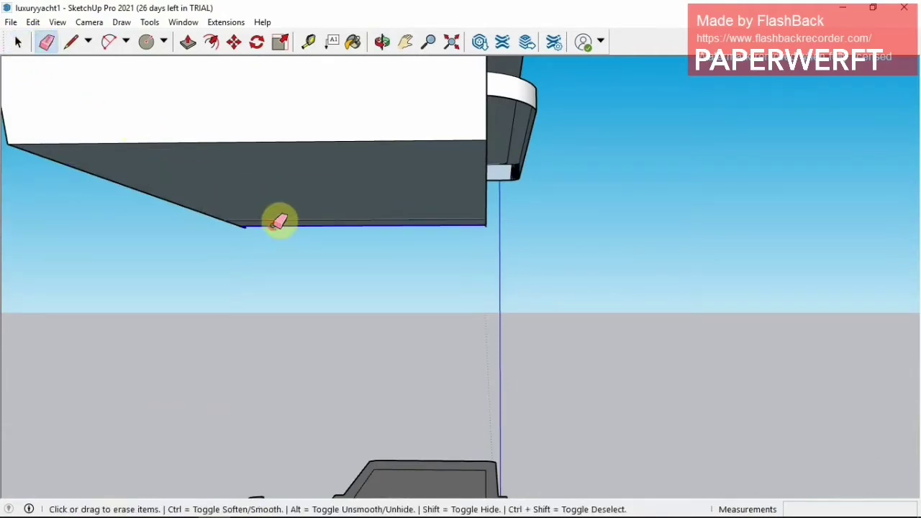
left_click(279, 221)
Erase the remaining stray face under the cabin.
left_click(18, 42)
right_click(160, 158)
left_click(186, 182)
left_click(383, 41)
mouse_move(296, 129)
left_mouse_down()
mouse_move(288, 185)
mouse_move(590, 251)
mouse_move(617, 134)
mouse_move(687, 255)
left_mouse_up()
Make the small curved bracket piece into a group.
key("h")
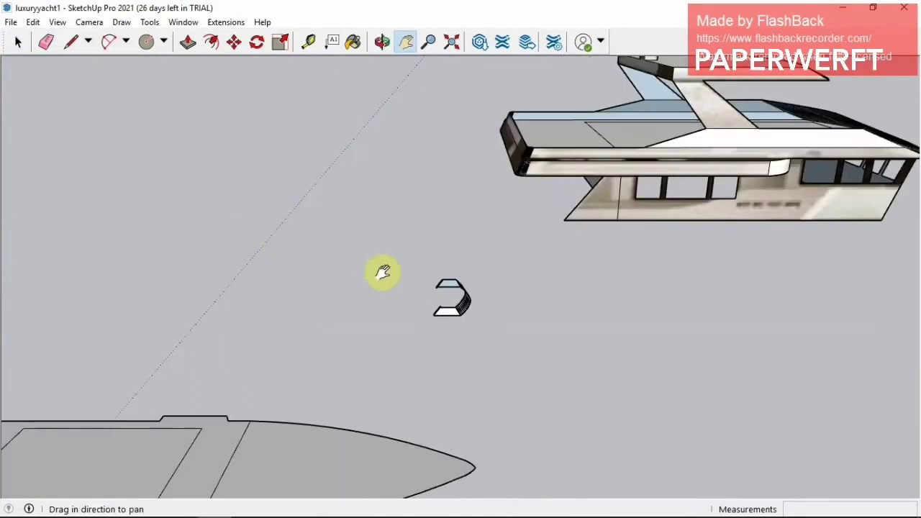
left_click(22, 41)
left_click(453, 301)
right_click(456, 309)
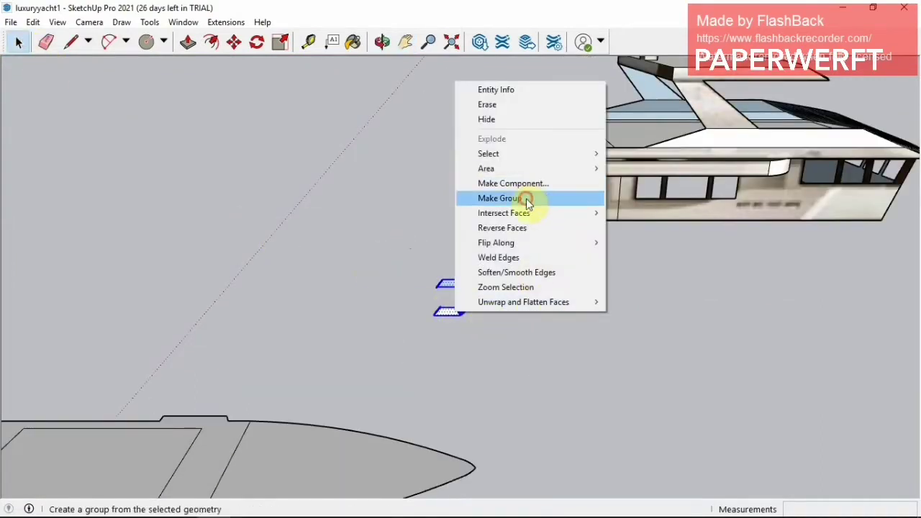
left_click(525, 198)
Move the bracket group next to the pointed hull tip.
left_click(233, 45)
left_click(452, 309)
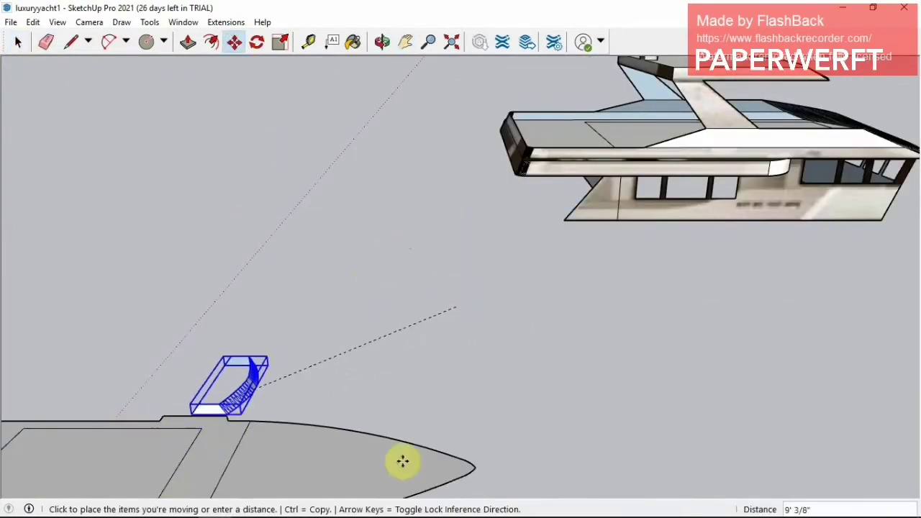
mouse_move(601, 482)
middle_mouse_down()
mouse_move(551, 504)
mouse_move(540, 473)
middle_mouse_up()
right_click(512, 435)
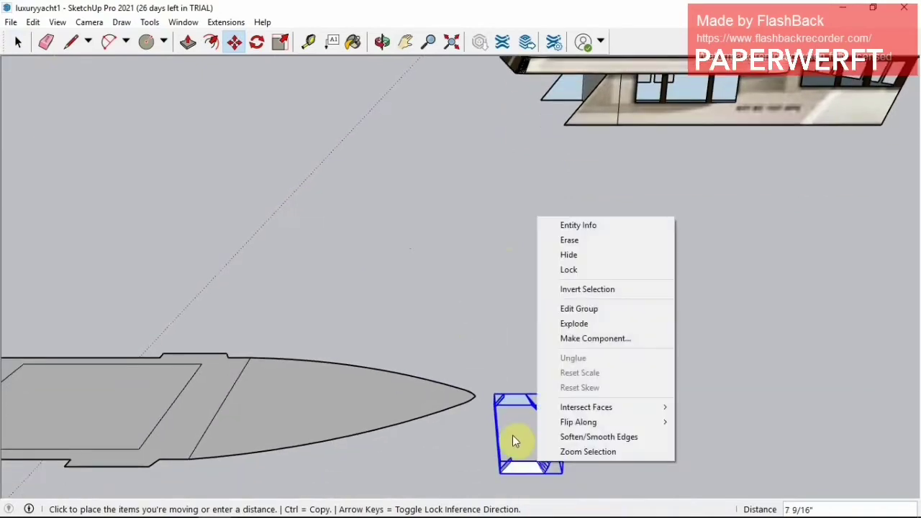
key("Escape")
right_click(531, 441)
key("Escape")
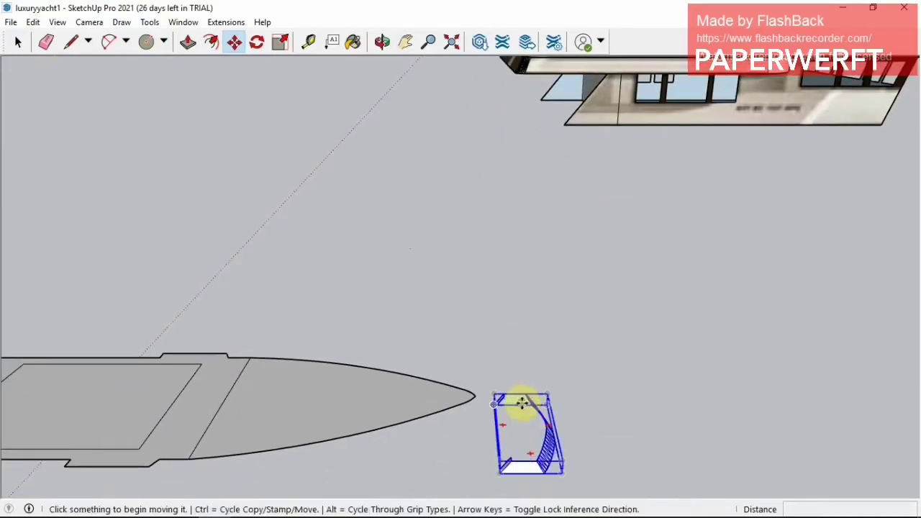
Explode the bracket group back into loose geometry.
left_click(16, 46)
right_click(516, 397)
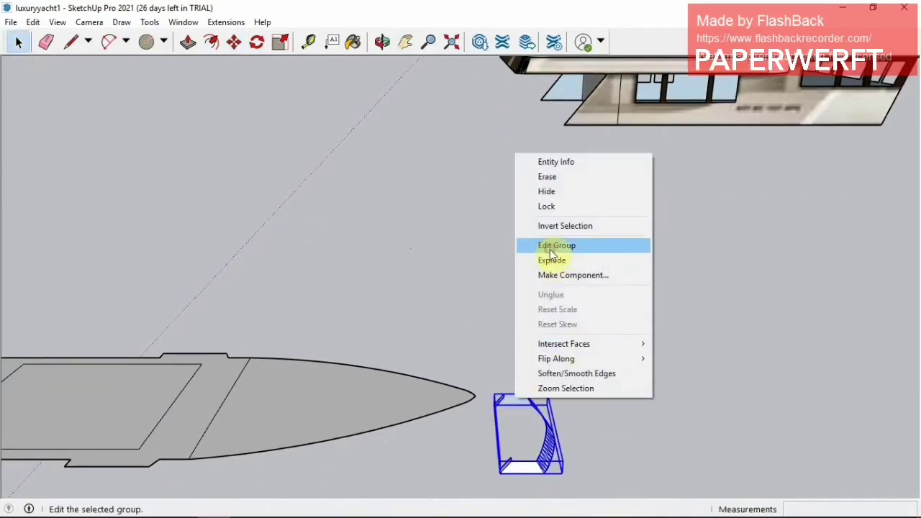
left_click(555, 258)
Pan and orbit to a side view of the yacht superstructure.
left_click(406, 42)
mouse_move(619, 154)
left_mouse_down()
mouse_move(611, 232)
mouse_move(547, 339)
mouse_move(497, 369)
left_mouse_up()
left_click(383, 41)
mouse_move(461, 188)
left_mouse_down()
mouse_move(531, 278)
mouse_move(550, 329)
mouse_move(560, 280)
mouse_move(525, 214)
mouse_move(541, 191)
mouse_move(459, 223)
mouse_move(396, 224)
left_mouse_up()
left_click(18, 42)
Group the whole yacht and paste a copy of the group to its right.
left_click_drag(168, 86, 634, 360)
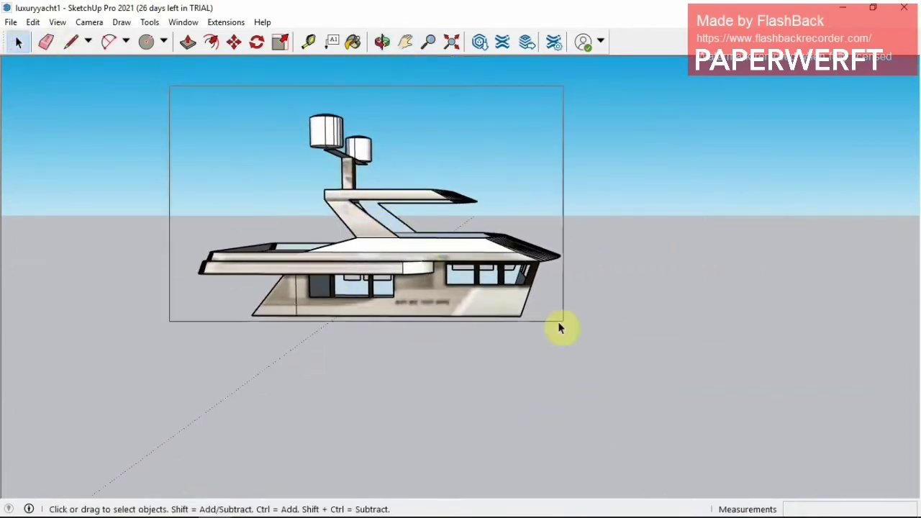
right_click(423, 268)
left_click(479, 360)
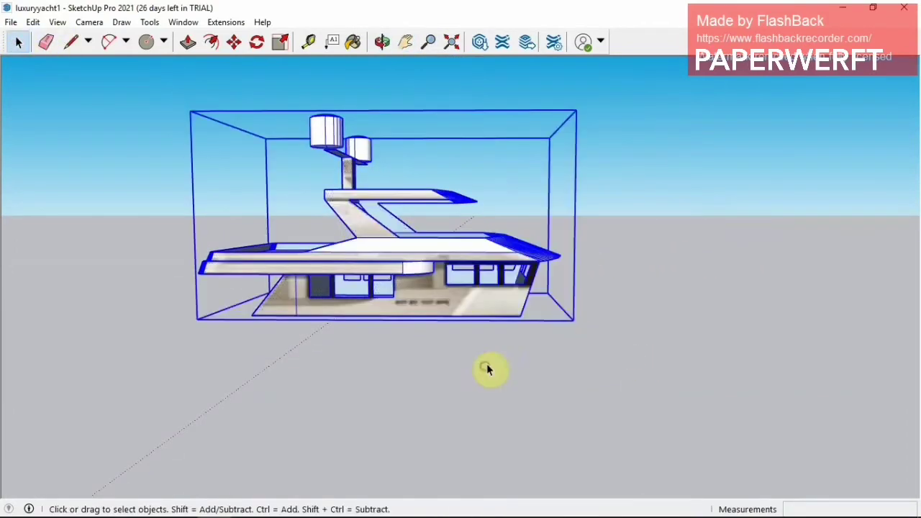
right_click(452, 280)
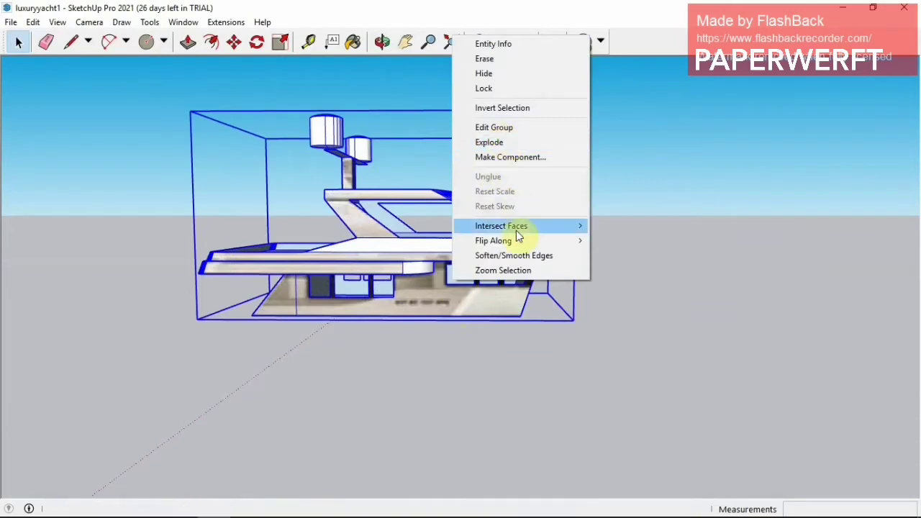
left_click(231, 43)
key("ctrl+v")
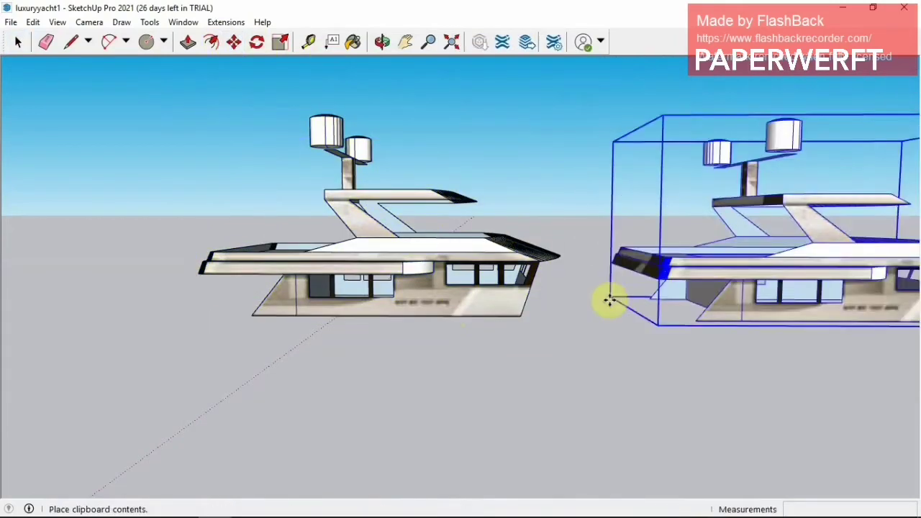
left_click(679, 298)
Explode the original yacht group, then explode its top cylinder into loose faces.
mouse_move(401, 142)
middle_mouse_down()
mouse_move(439, 219)
mouse_move(377, 328)
middle_mouse_up()
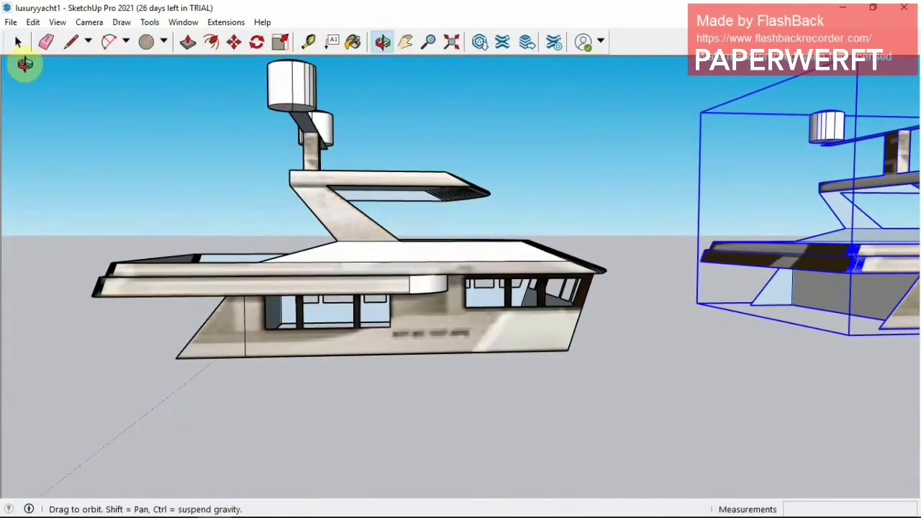
right_click(377, 280)
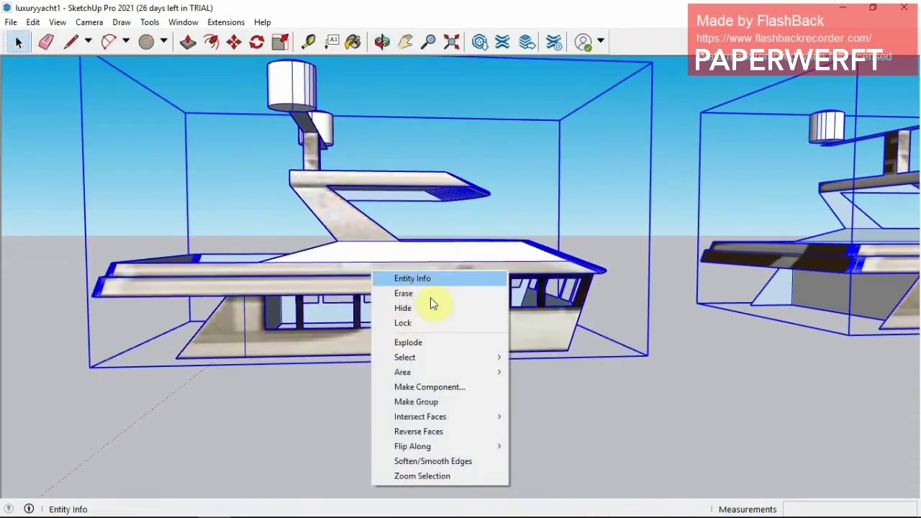
left_click(439, 339)
left_click(296, 91)
right_click(326, 137)
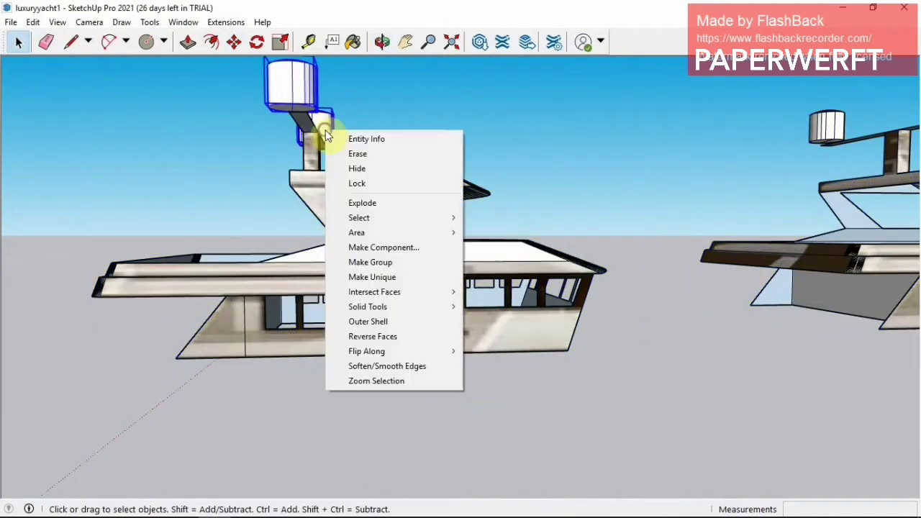
left_click(384, 208)
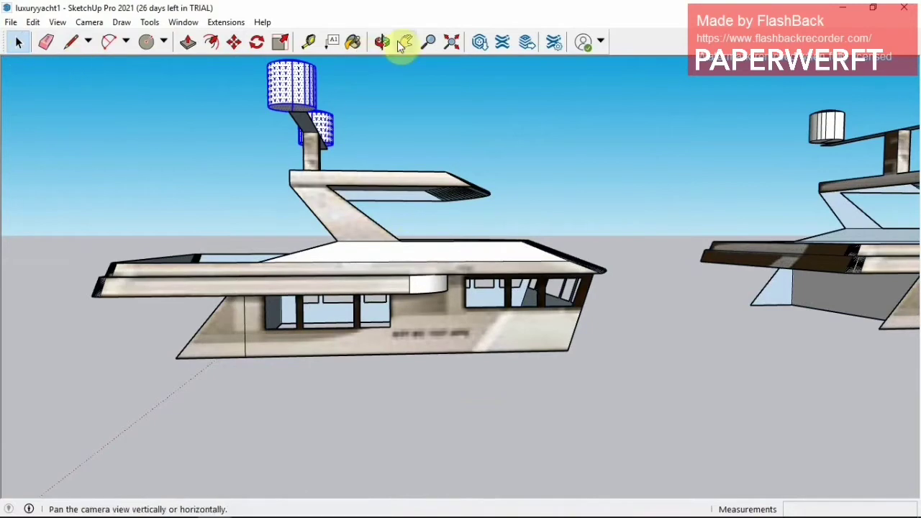
Erase the mast and upper bridge structure above the cabin.
left_click(405, 42)
left_click_drag(408, 161, 425, 178)
left_click(19, 41)
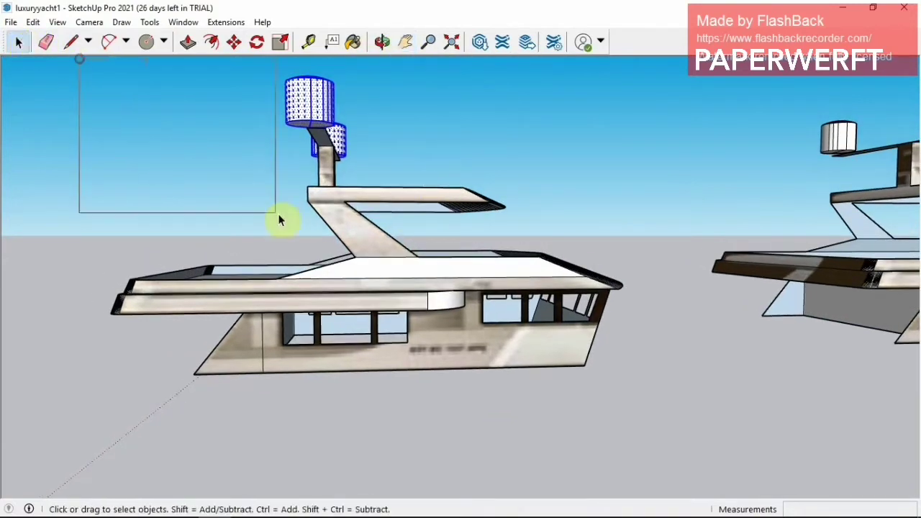
left_click_drag(483, 254, 617, 278)
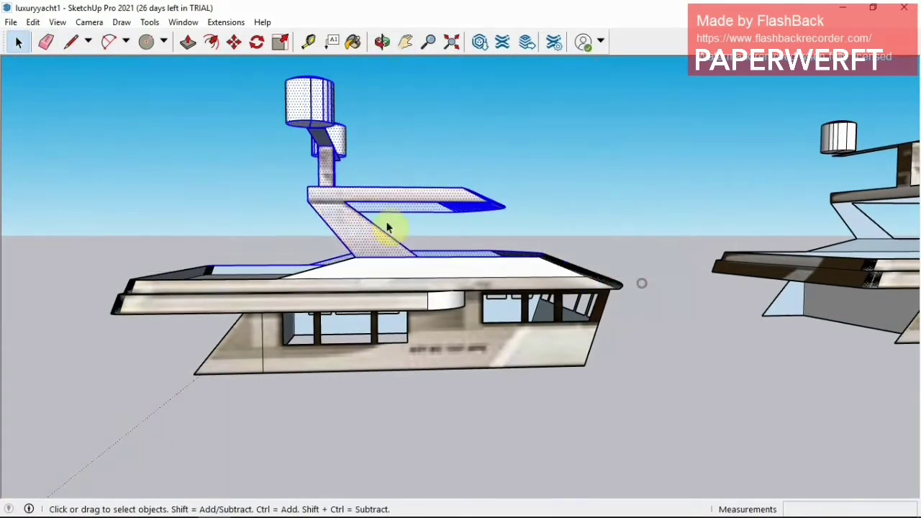
right_click(363, 204)
left_click(395, 228)
left_click(383, 42)
mouse_move(411, 144)
left_mouse_down()
mouse_move(453, 381)
mouse_move(557, 328)
mouse_move(475, 365)
left_mouse_up()
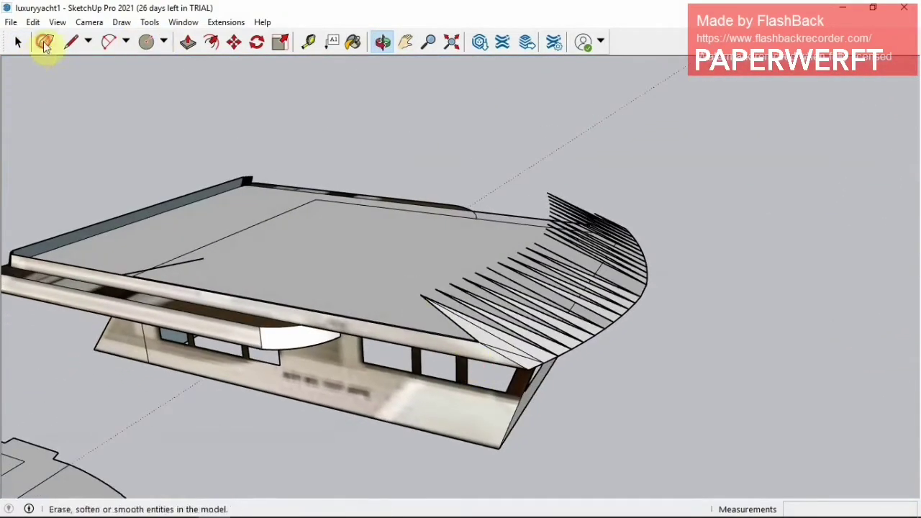
Erase the stray edges fanning from the bow and the two lines above the cabin.
left_click(45, 44)
left_click_drag(560, 237, 569, 172)
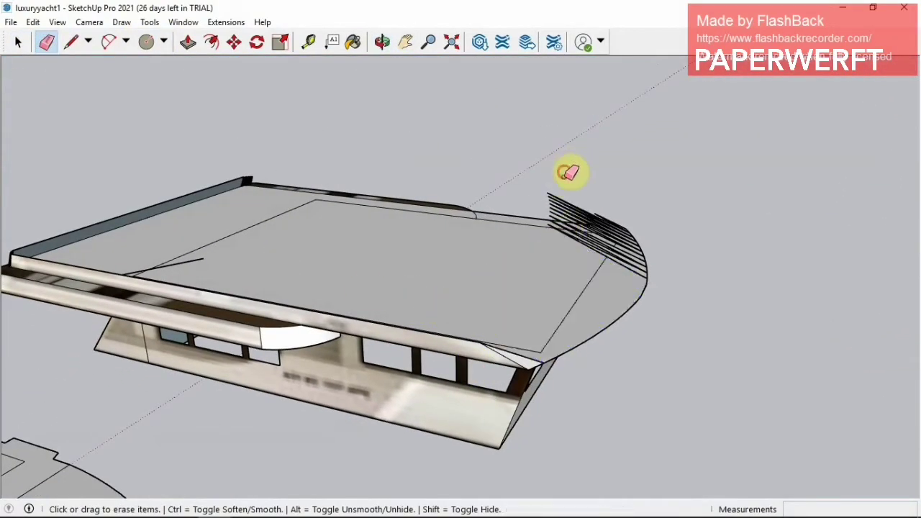
left_click_drag(558, 211, 551, 216)
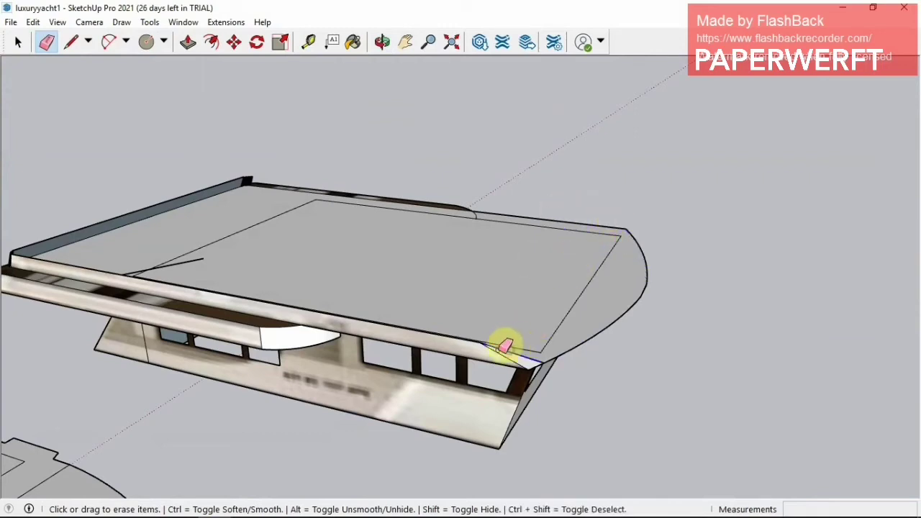
left_click(382, 42)
left_click_drag(346, 216, 349, 150)
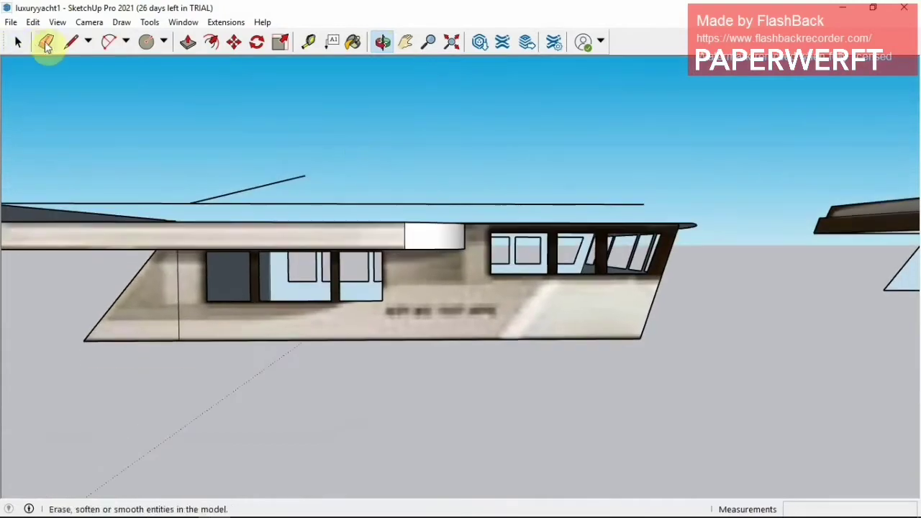
left_click(45, 43)
left_click_drag(199, 197, 173, 200)
Select and erase the stray corner geometry at the roof's corner.
left_click(382, 41)
mouse_move(267, 255)
left_mouse_down()
mouse_move(370, 317)
mouse_move(457, 319)
left_mouse_up()
left_click(45, 42)
key("space")
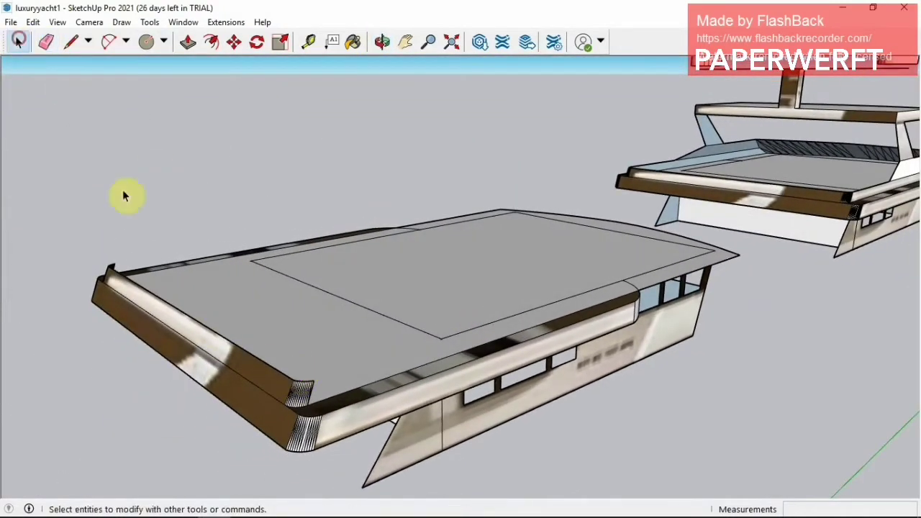
right_click(308, 388)
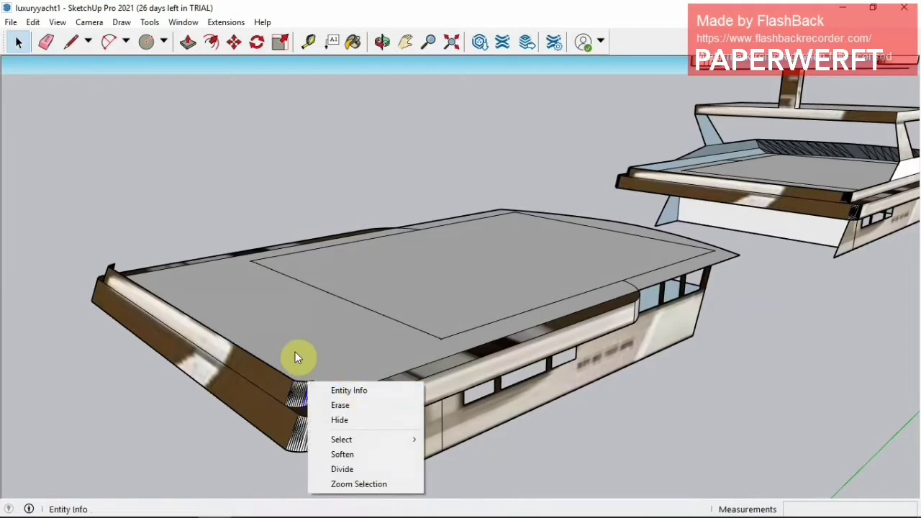
left_click(316, 391)
right_click(310, 381)
left_click(370, 206)
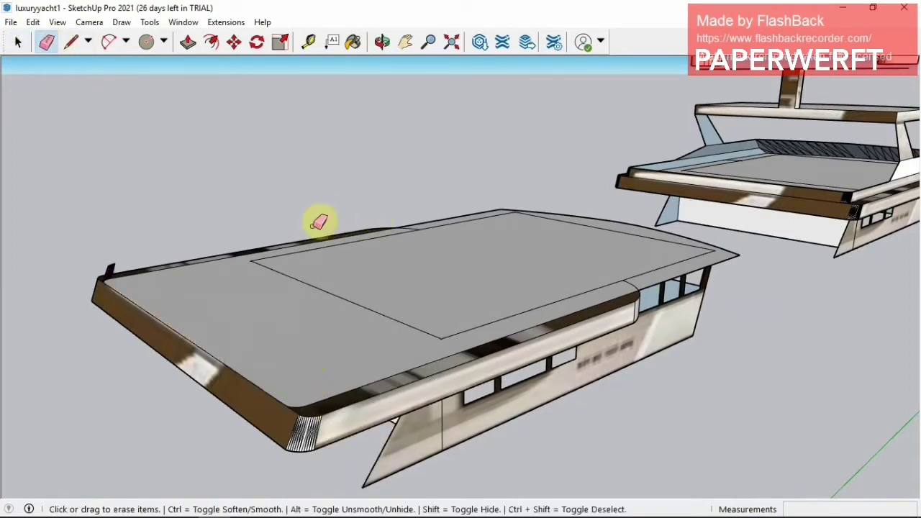
Orbit around the roof deck, checking it from low, overhead and full views.
key("o")
mouse_move(165, 354)
left_mouse_down()
mouse_move(301, 402)
mouse_move(267, 403)
left_mouse_up()
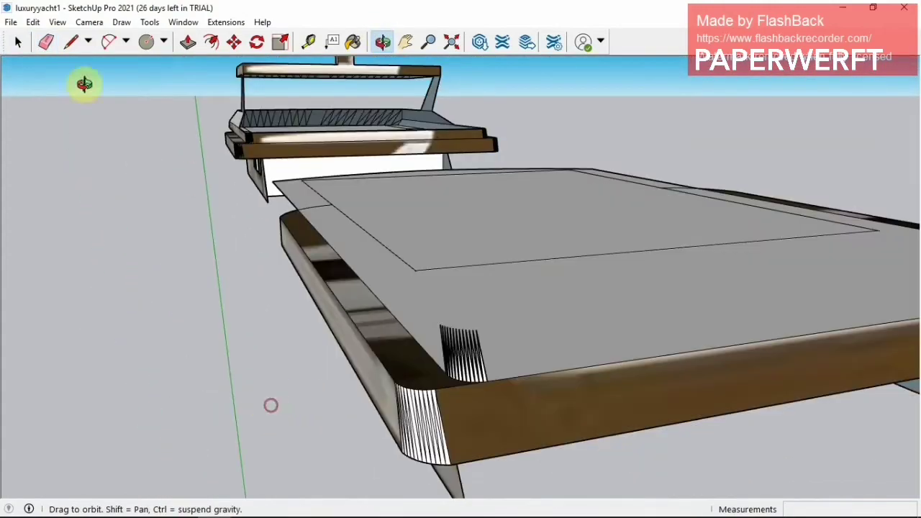
left_click(45, 41)
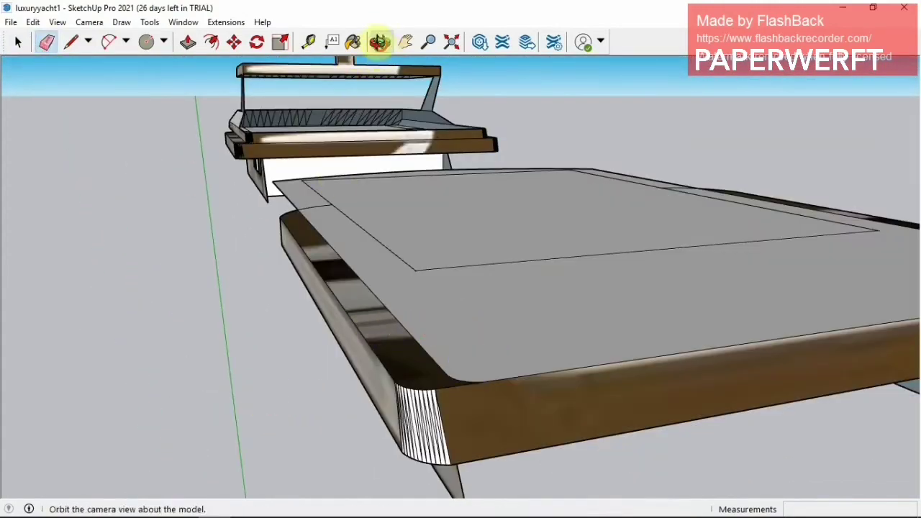
left_click(383, 41)
mouse_move(460, 187)
left_mouse_down()
mouse_move(519, 251)
mouse_move(269, 274)
mouse_move(260, 302)
mouse_move(245, 308)
left_mouse_up()
left_click(45, 41)
left_click(383, 42)
mouse_move(245, 237)
left_mouse_down()
mouse_move(232, 362)
mouse_move(237, 338)
left_mouse_up()
left_click(46, 42)
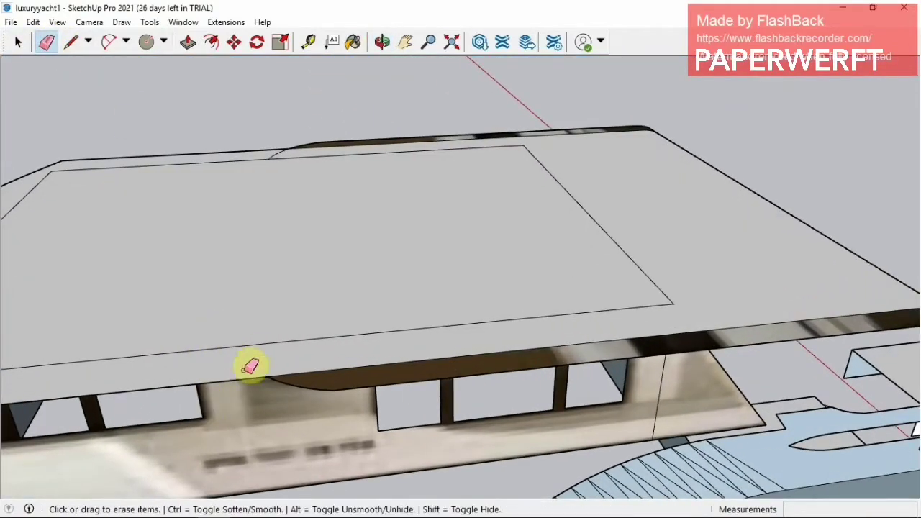
left_click(382, 41)
mouse_move(316, 180)
left_mouse_down()
mouse_move(267, 266)
mouse_move(226, 252)
mouse_move(29, 103)
left_mouse_up()
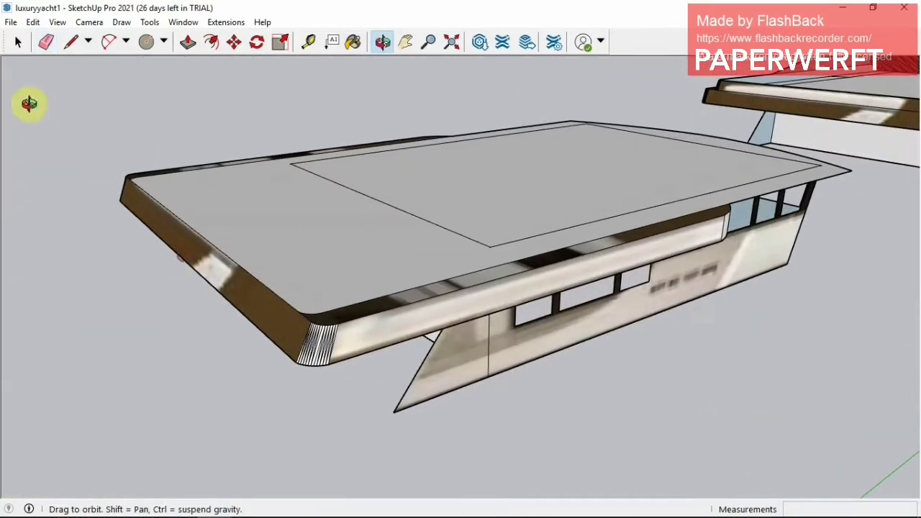
Erase the trim edges along the roof's lower edge and the white cabin-side panel.
key("space")
right_click(317, 366)
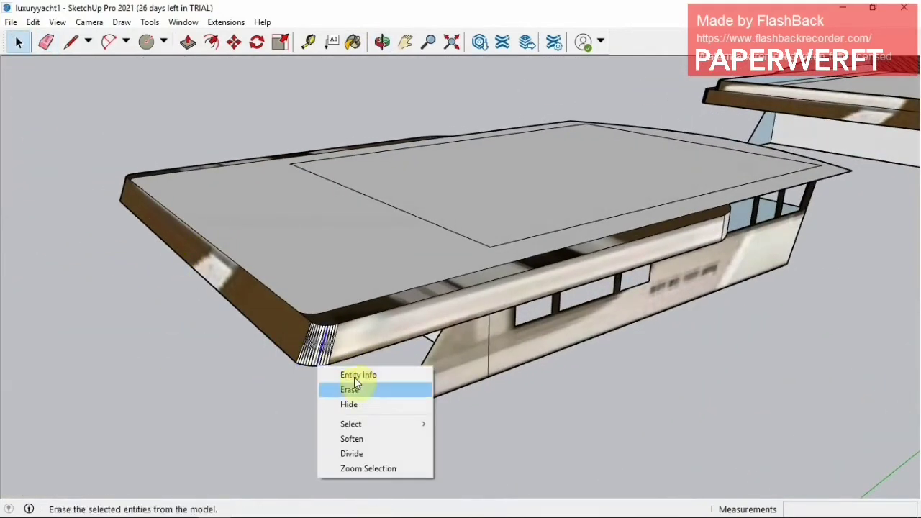
left_click(45, 42)
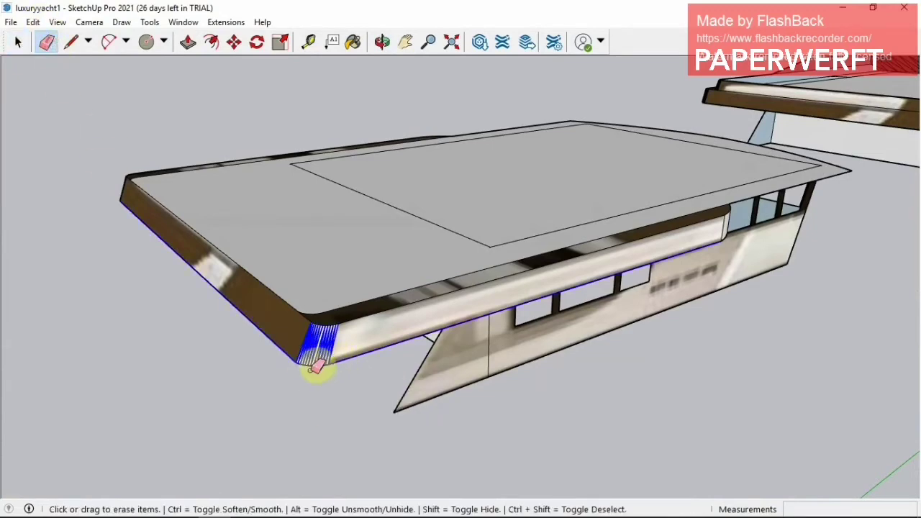
left_click_drag(324, 363, 333, 364)
left_click(382, 41)
mouse_move(461, 180)
left_mouse_down()
mouse_move(494, 220)
mouse_move(287, 131)
left_mouse_up()
left_click(49, 44)
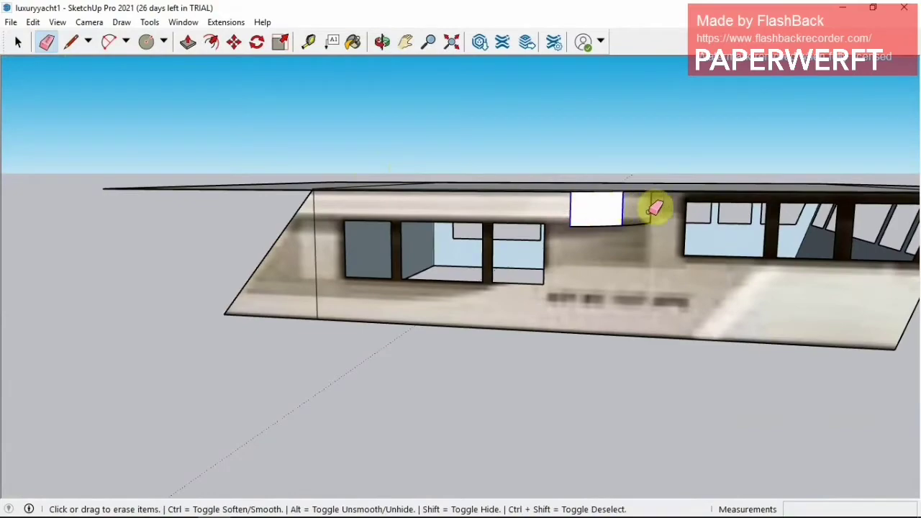
left_click_drag(655, 209, 643, 229)
Erase the faces hanging under the roof corner, the dark hull-side faces and a right-side edge.
left_click(382, 42)
mouse_move(432, 180)
left_mouse_down()
mouse_move(422, 243)
mouse_move(477, 74)
mouse_move(240, 212)
mouse_move(472, 371)
mouse_move(524, 349)
left_mouse_up()
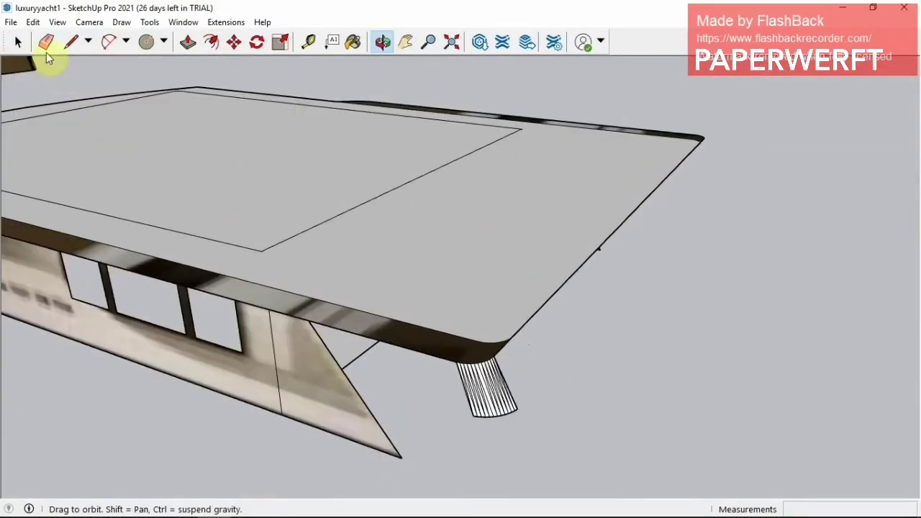
left_click(46, 42)
left_click_drag(520, 398, 503, 405)
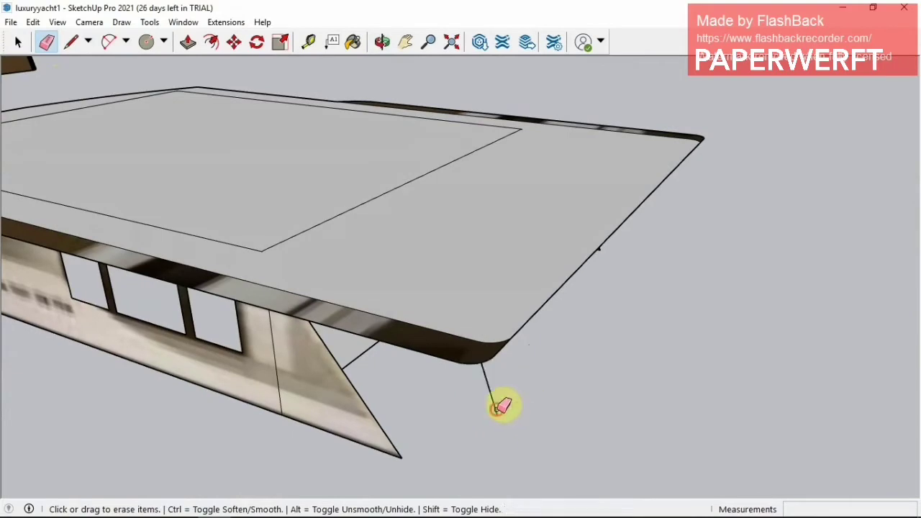
left_click(382, 42)
mouse_move(405, 300)
left_mouse_down()
mouse_move(348, 302)
mouse_move(294, 160)
mouse_move(208, 273)
left_mouse_up()
left_click(46, 42)
left_click_drag(229, 183, 234, 209)
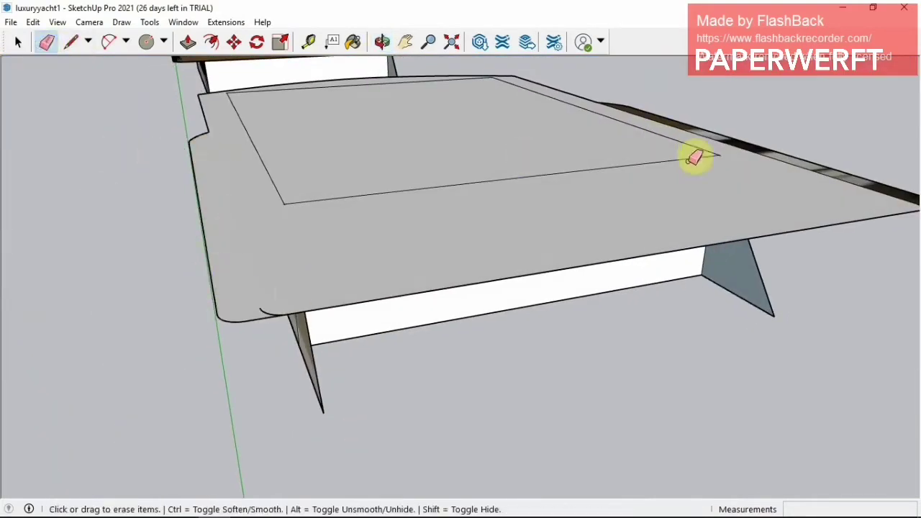
left_click_drag(731, 135, 729, 137)
Erase the stray curve inside the deck's rounded corner.
left_click(382, 42)
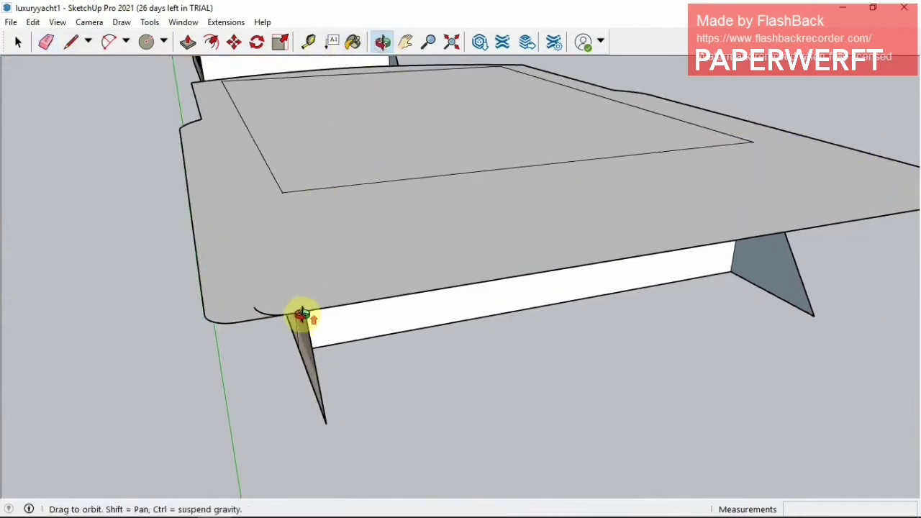
scroll(317, 315, "up", 4)
scroll(326, 317, "up", 3)
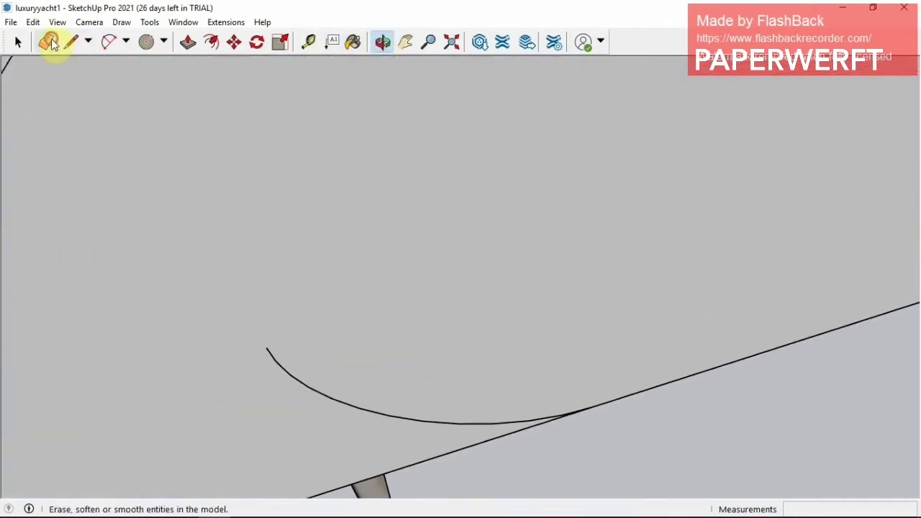
left_click(49, 42)
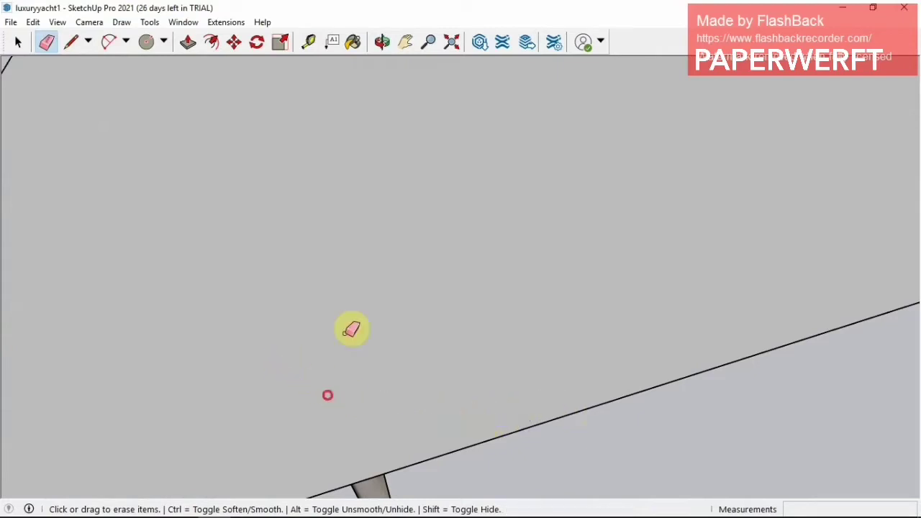
mouse_move(351, 330)
middle_mouse_down()
mouse_move(592, 269)
mouse_move(588, 281)
middle_mouse_up()
left_click(405, 41)
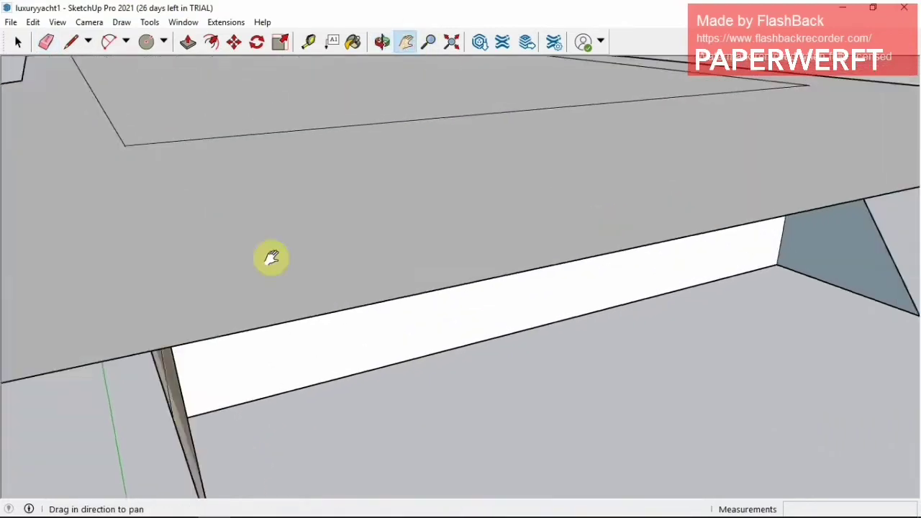
mouse_move(272, 258)
left_mouse_down()
mouse_move(162, 415)
mouse_move(262, 368)
mouse_move(401, 128)
left_mouse_up()
middle_click_drag(401, 128, 497, 343)
mouse_move(497, 343)
left_mouse_down()
mouse_move(533, 398)
mouse_move(597, 453)
left_mouse_up()
scroll(569, 380, "up", 3)
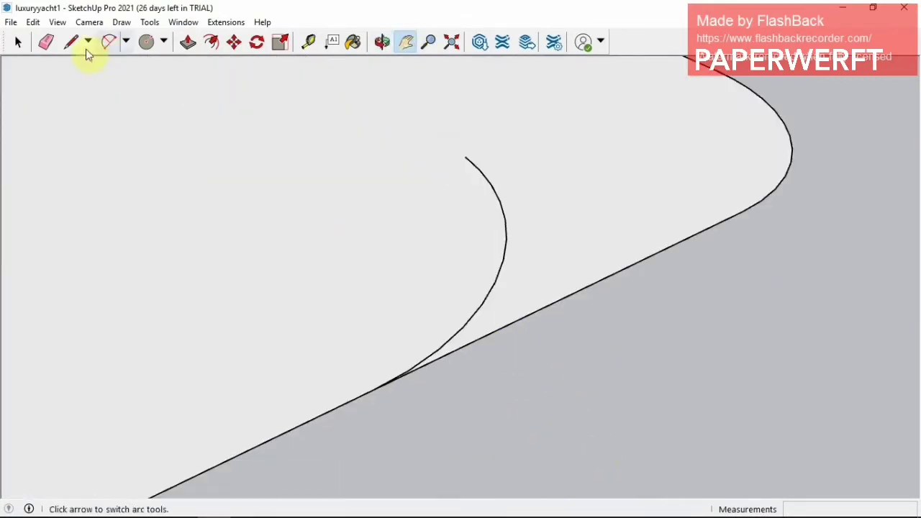
key("e")
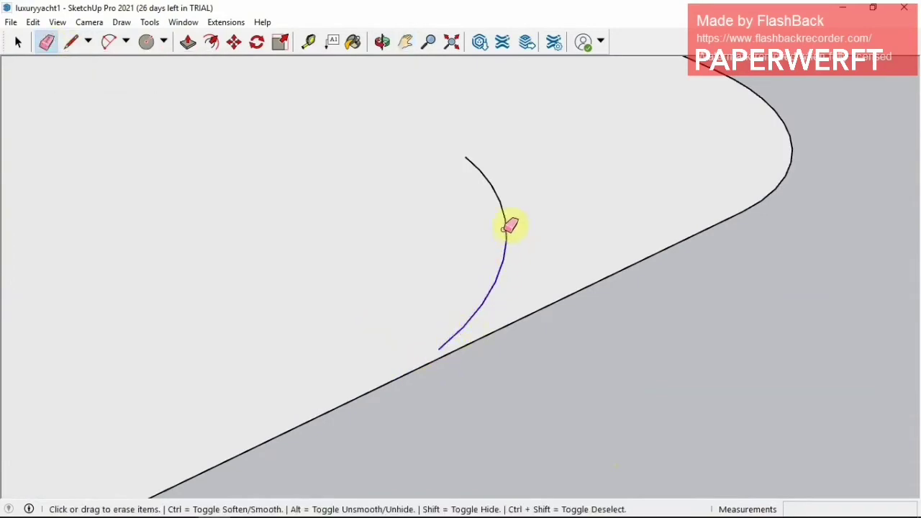
mouse_move(463, 111)
middle_mouse_down()
mouse_move(444, 189)
mouse_move(319, 220)
mouse_move(380, 72)
middle_mouse_up()
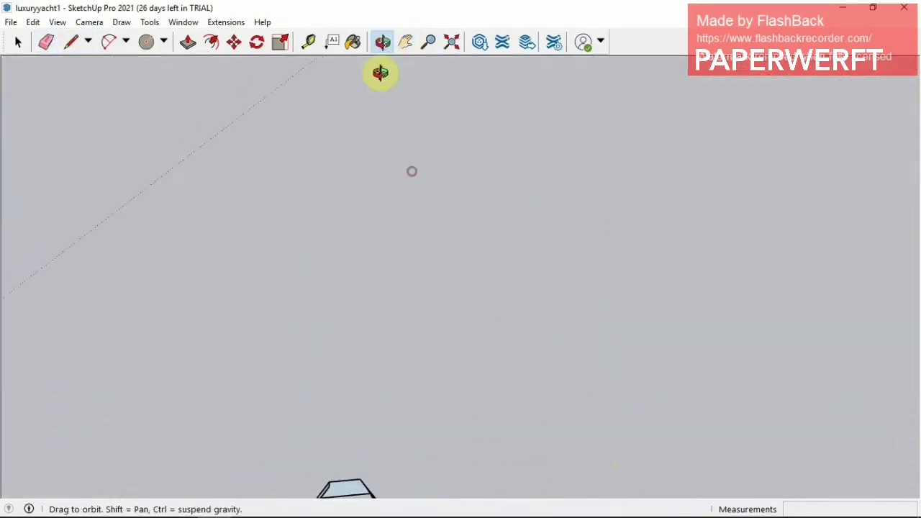
Bring the yacht parts back into view and box-select the roof slab.
key("h")
left_click_drag(522, 317, 465, 403)
left_click(383, 41)
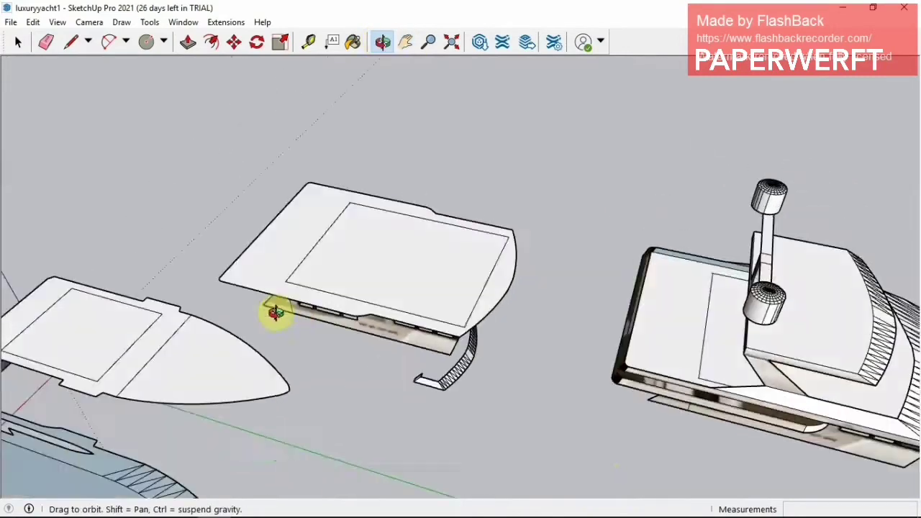
mouse_move(271, 309)
left_mouse_down()
mouse_move(399, 134)
mouse_move(436, 288)
left_mouse_up()
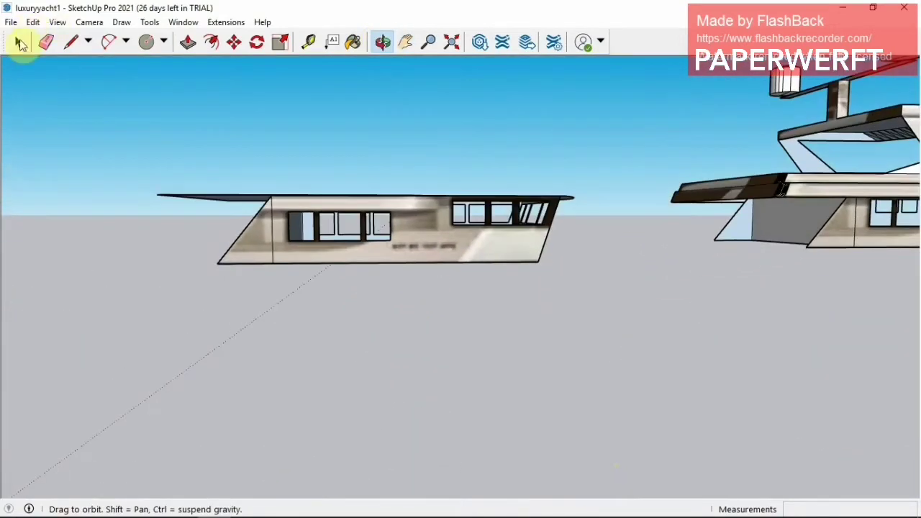
left_click(18, 41)
left_click_drag(499, 220, 593, 210)
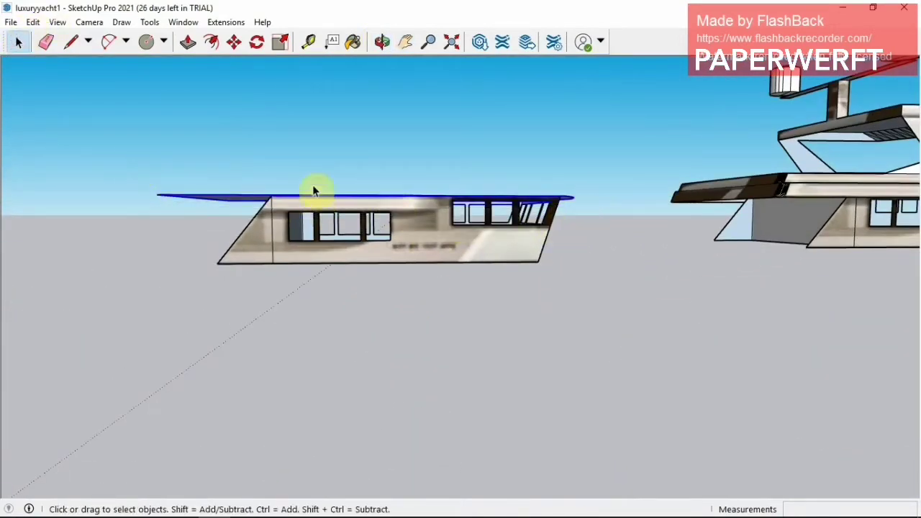
Group the roof and paste a copy of it straight above the cabin.
right_click(254, 197)
left_click(362, 315)
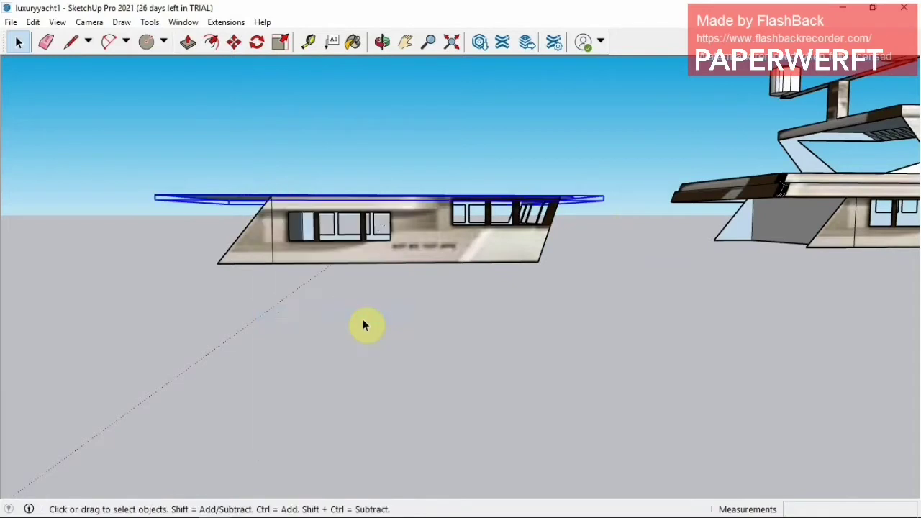
left_click(234, 42)
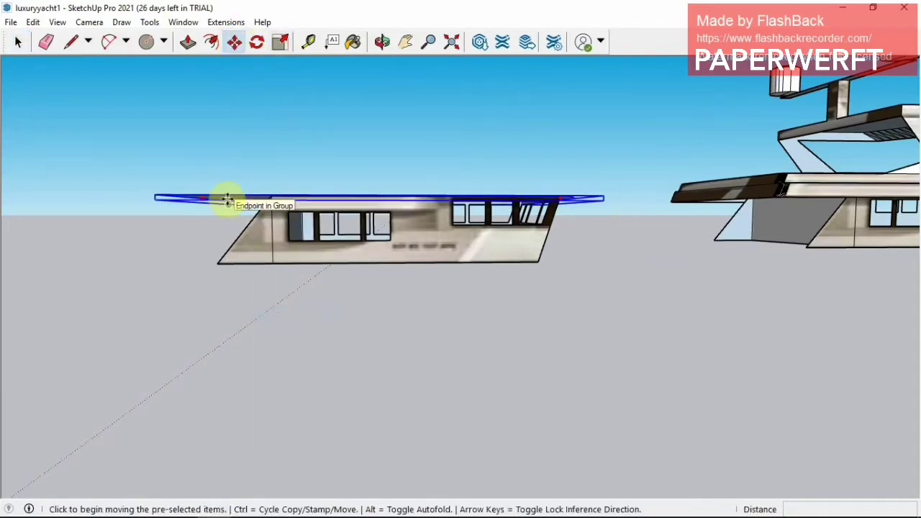
key("ctrl+v")
left_click(230, 175)
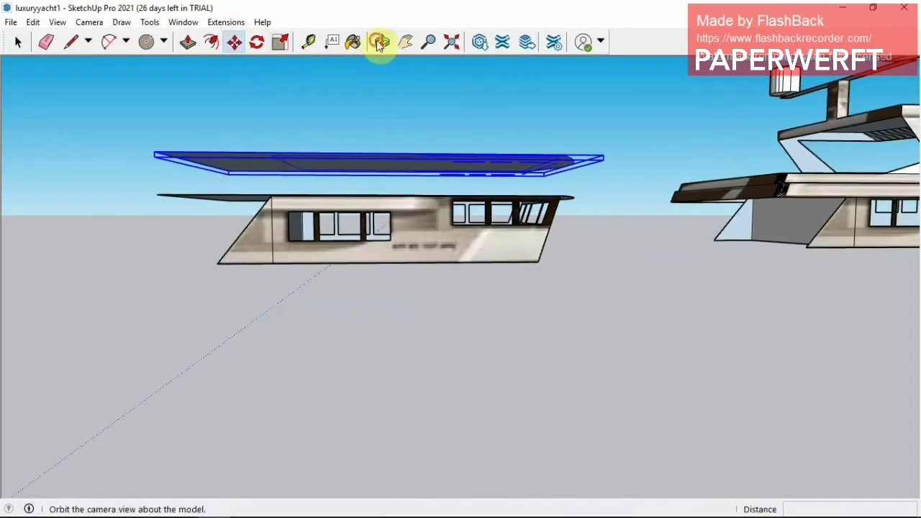
Explode both roofs and erase the upper roof's inner rectangle edges.
left_click(383, 42)
mouse_move(405, 216)
left_mouse_down()
mouse_move(408, 295)
mouse_move(391, 339)
left_mouse_up()
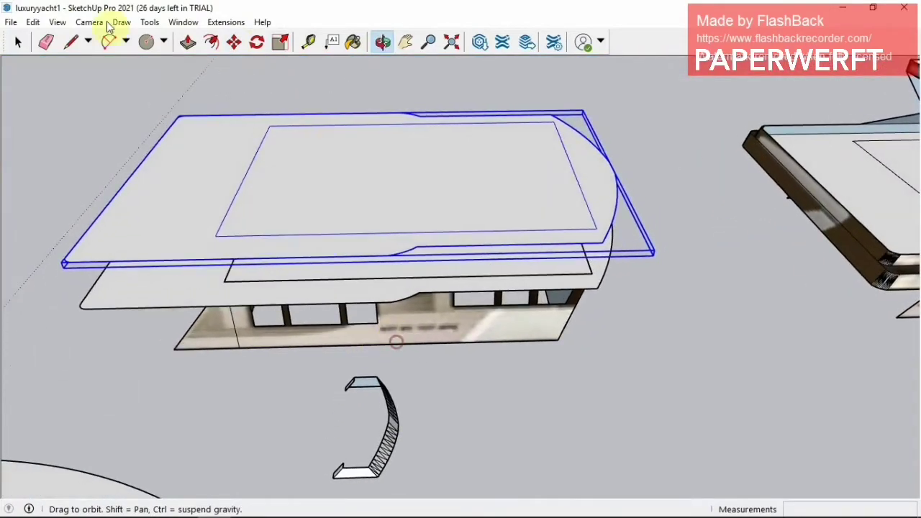
left_click(18, 42)
left_click(206, 302, "shift")
right_click(203, 288)
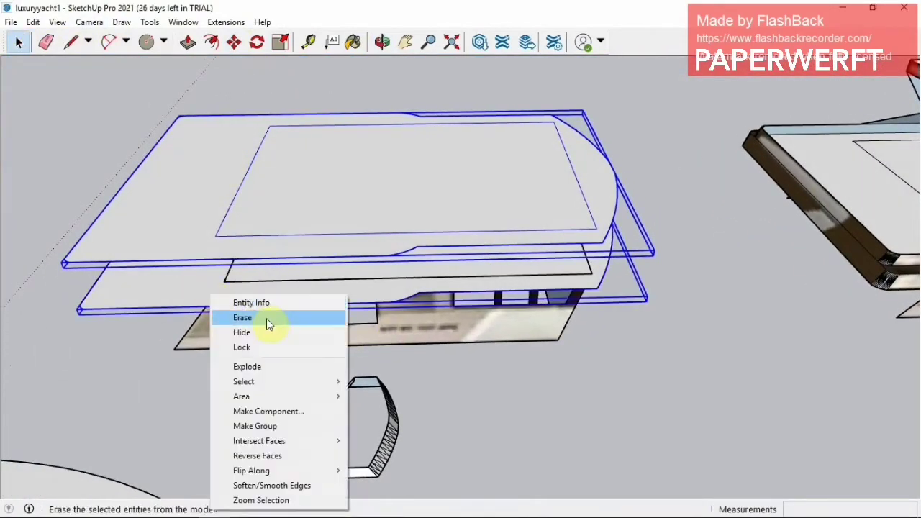
left_click(265, 367)
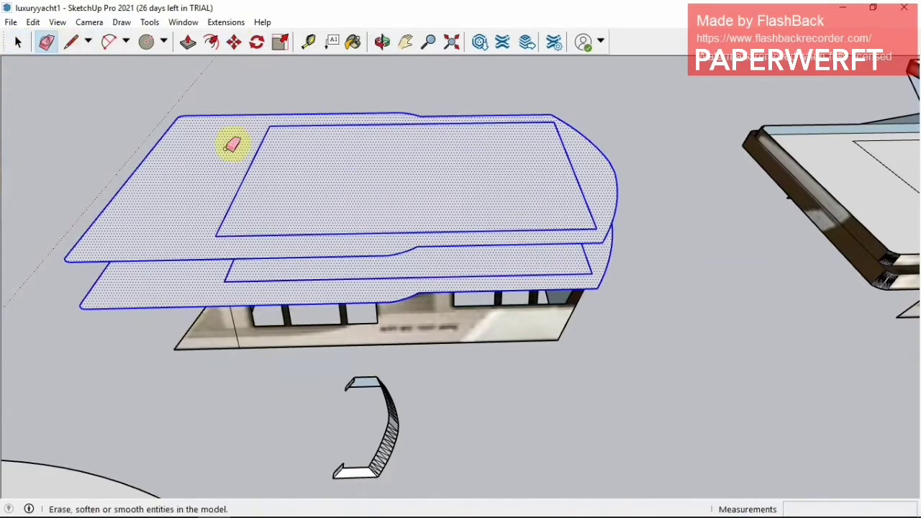
mouse_move(232, 145)
left_mouse_down()
mouse_move(305, 117)
mouse_move(495, 232)
left_mouse_up()
key("o")
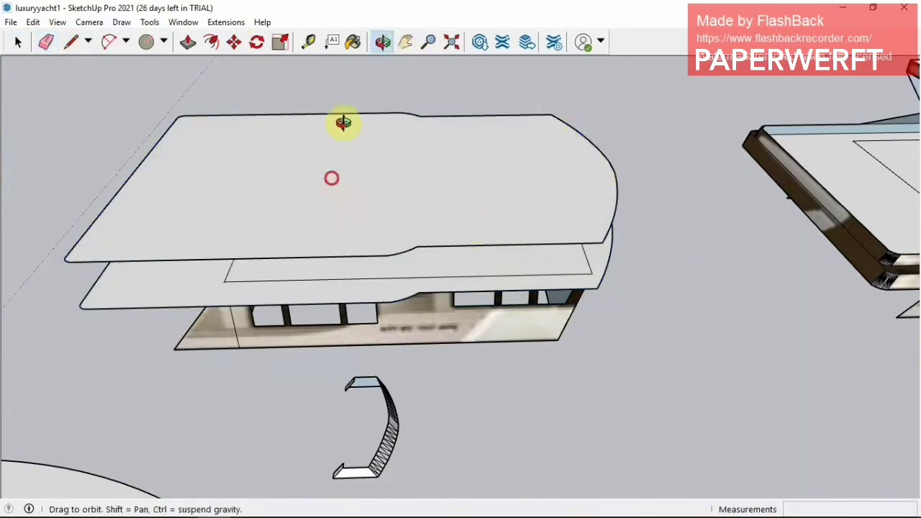
left_click_drag(344, 123, 335, 41)
Select and erase the stray line near the cabin roof.
left_click(406, 42)
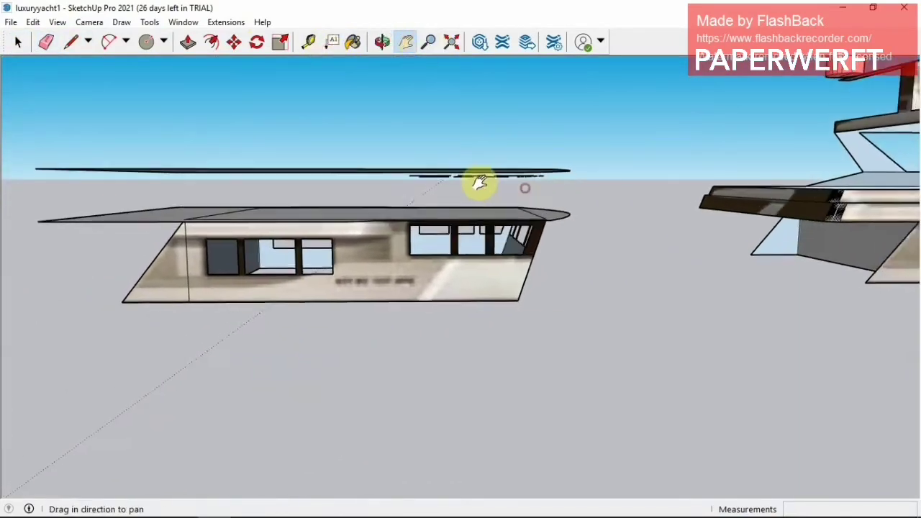
scroll(482, 186, "up", 3)
scroll(483, 186, "down", 1)
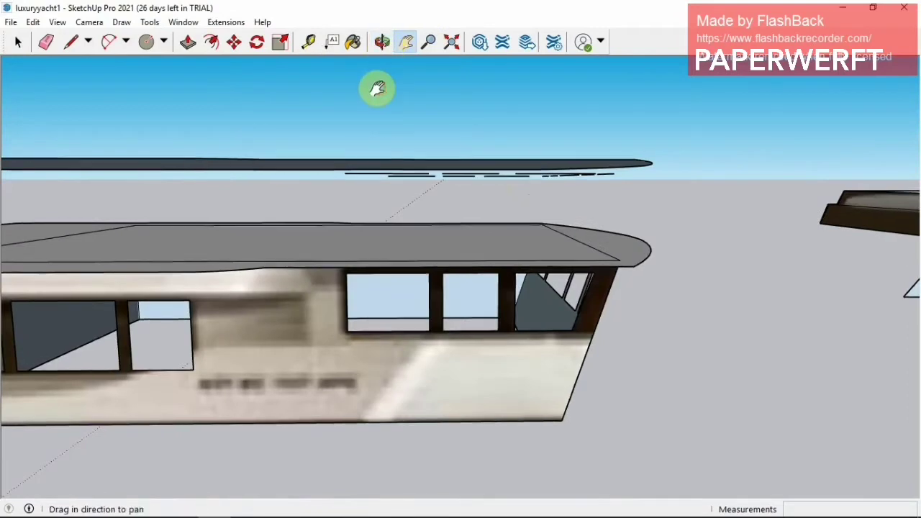
left_click(378, 42)
left_click_drag(373, 101, 371, 105)
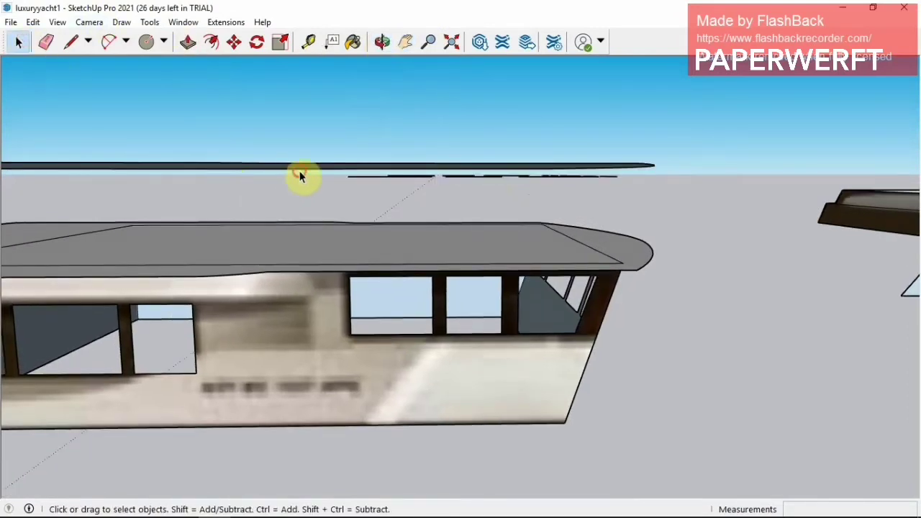
left_click_drag(644, 209, 641, 208)
right_click(541, 180)
left_click(584, 198)
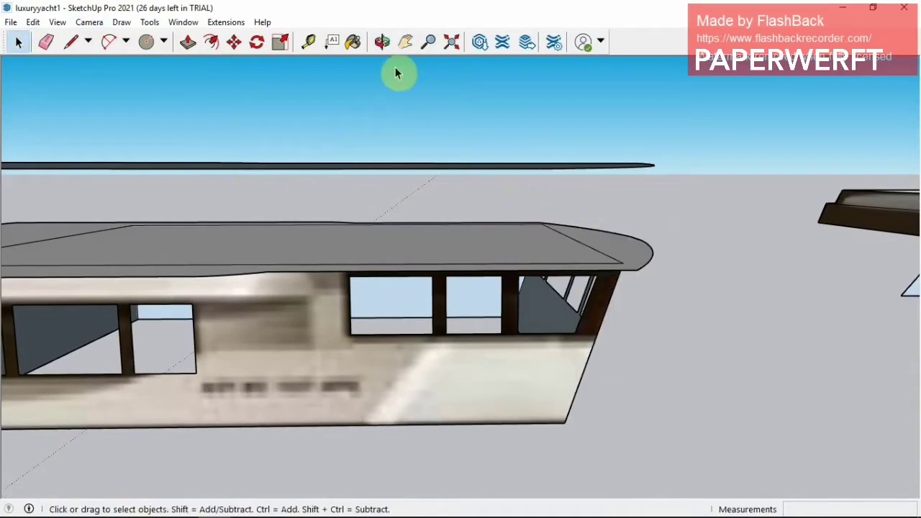
Erase the curved edges under the roof.
left_click(382, 42)
mouse_move(425, 162)
left_mouse_down()
mouse_move(428, 181)
mouse_move(370, 198)
mouse_move(391, 208)
left_mouse_up()
left_click(46, 42)
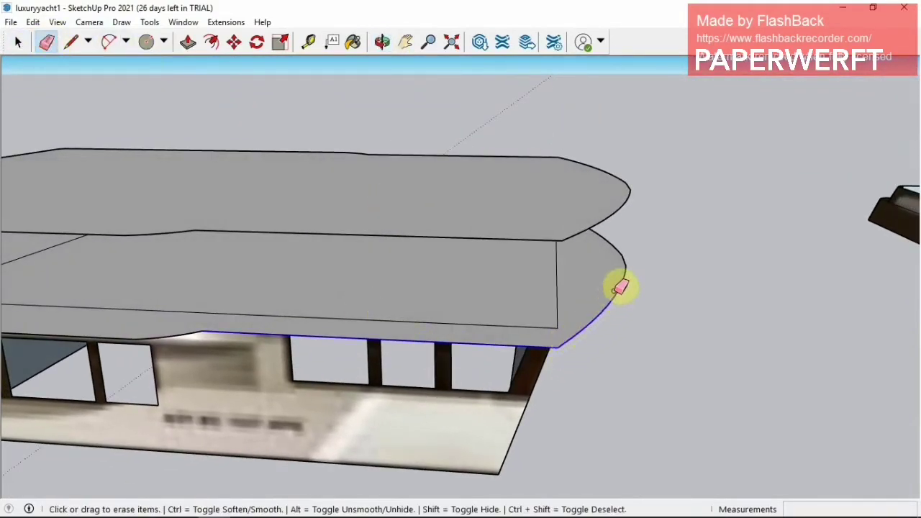
left_click(608, 239)
left_click(382, 42)
mouse_move(382, 209)
left_mouse_down()
mouse_move(304, 259)
mouse_move(425, 267)
mouse_move(403, 237)
left_mouse_up()
left_click(46, 42)
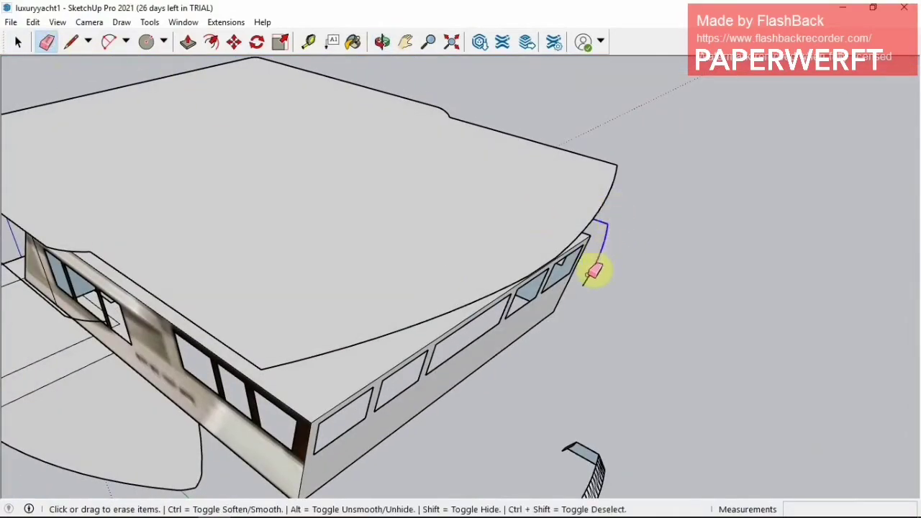
Erase the stray horizontal line running out from the cabin's left side.
left_click(383, 42)
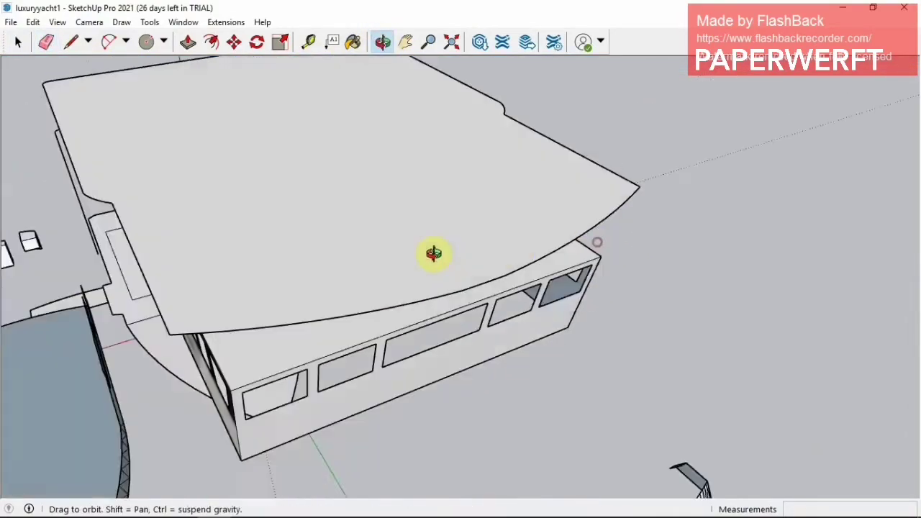
left_click_drag(432, 253, 663, 298)
key("e")
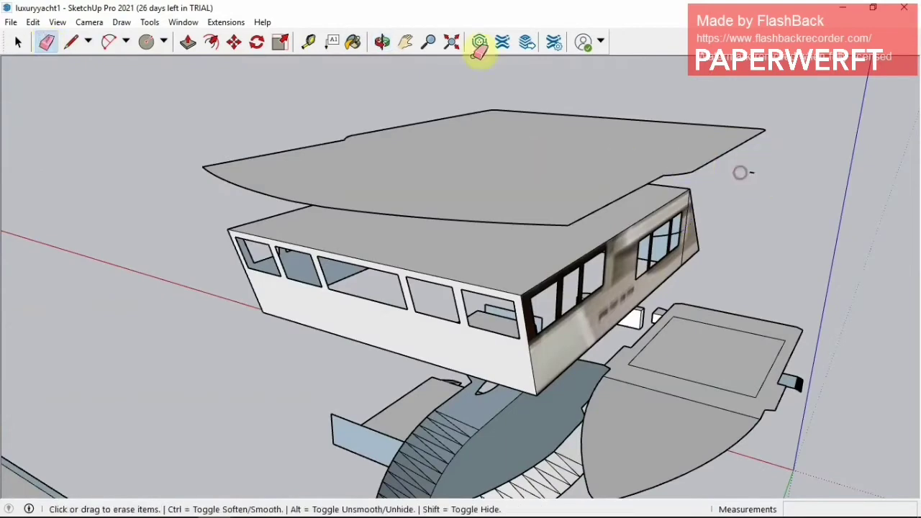
left_click(382, 42)
mouse_move(504, 216)
left_mouse_down()
mouse_move(742, 189)
mouse_move(410, 220)
mouse_move(16, 43)
left_mouse_up()
left_click(16, 43)
left_click_drag(155, 232, 230, 294)
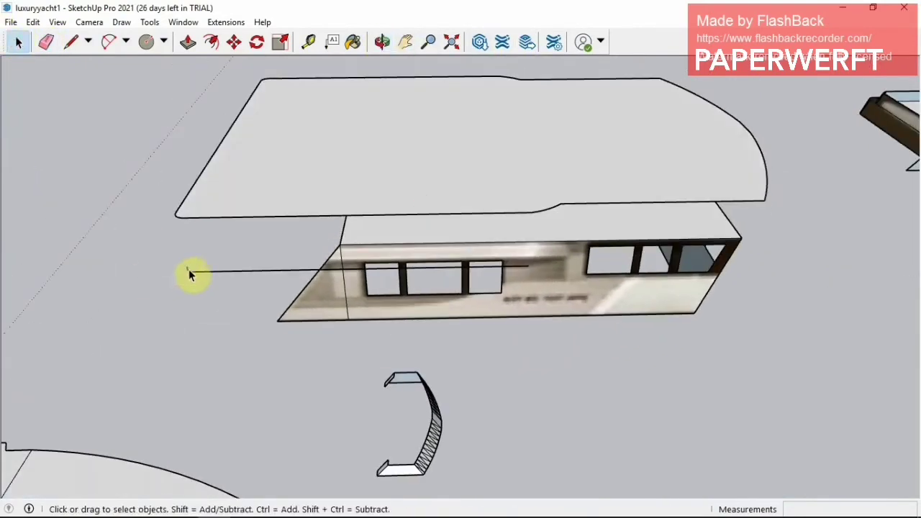
right_click(189, 275)
left_click(46, 42)
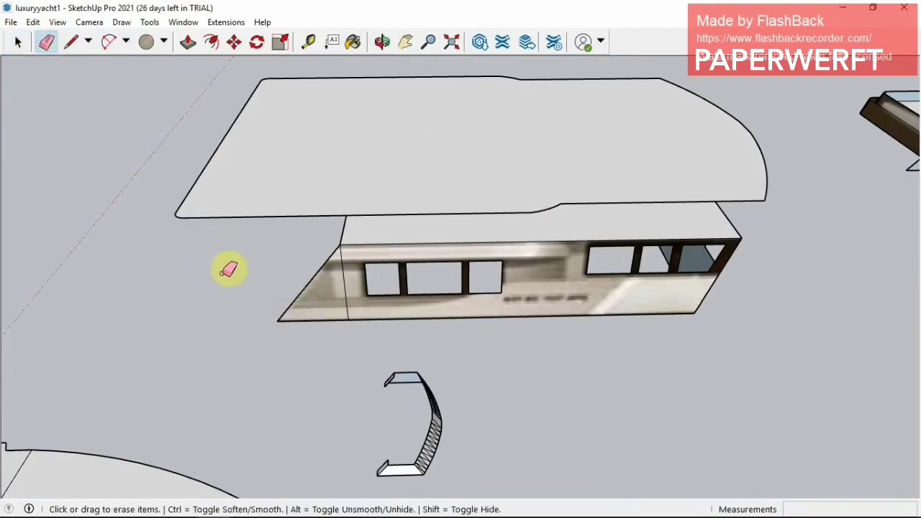
mouse_move(229, 270)
middle_mouse_down()
mouse_move(484, 234)
mouse_move(427, 266)
middle_mouse_up()
left_click(46, 42)
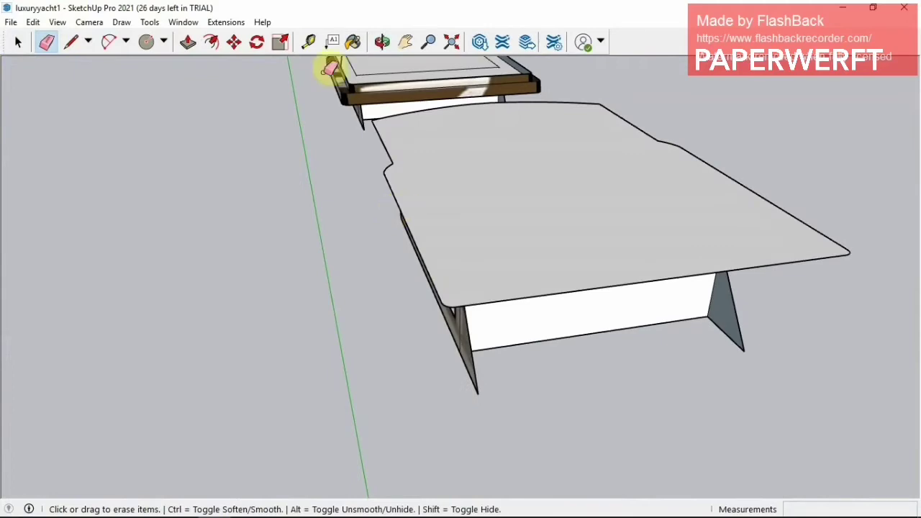
Select the cabin's triangular front faces and Intersect Faces with the cabin.
mouse_move(330, 68)
middle_mouse_down()
mouse_move(481, 276)
mouse_move(190, 165)
middle_mouse_up()
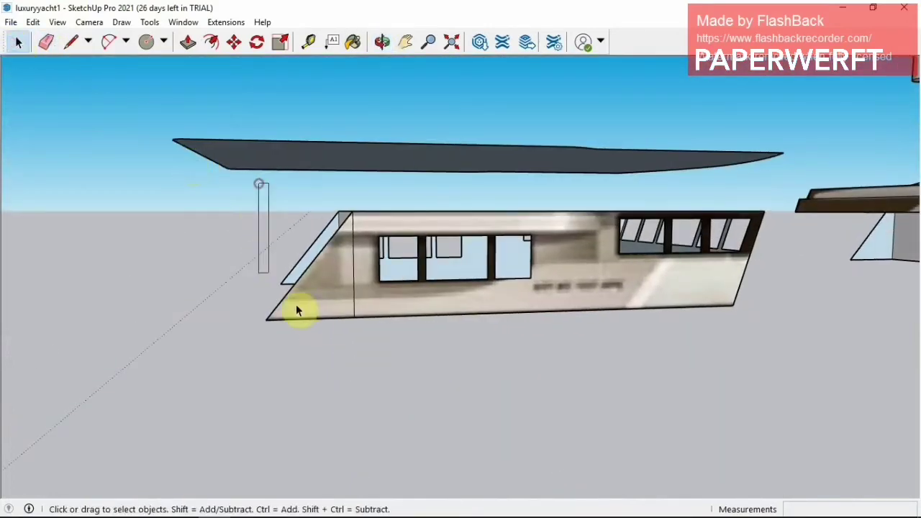
left_click(235, 43)
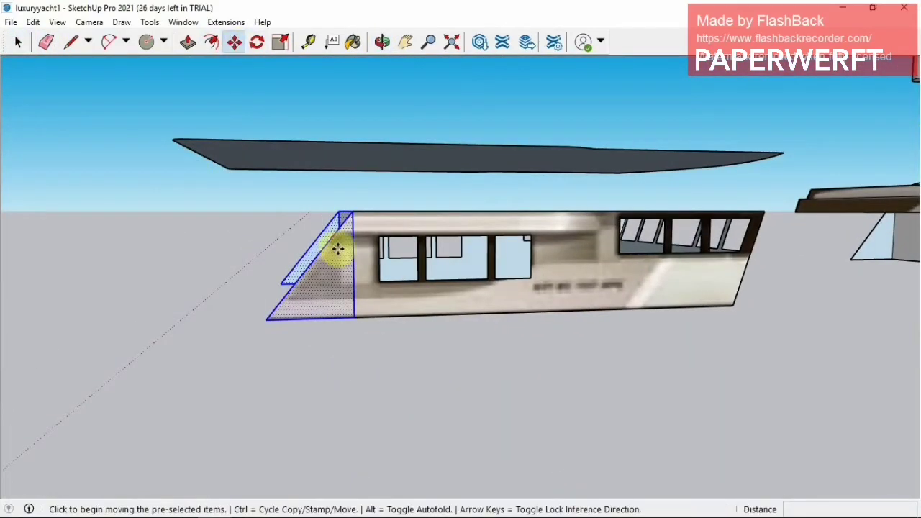
key("space")
left_click_drag(224, 191, 325, 338)
right_click(337, 303)
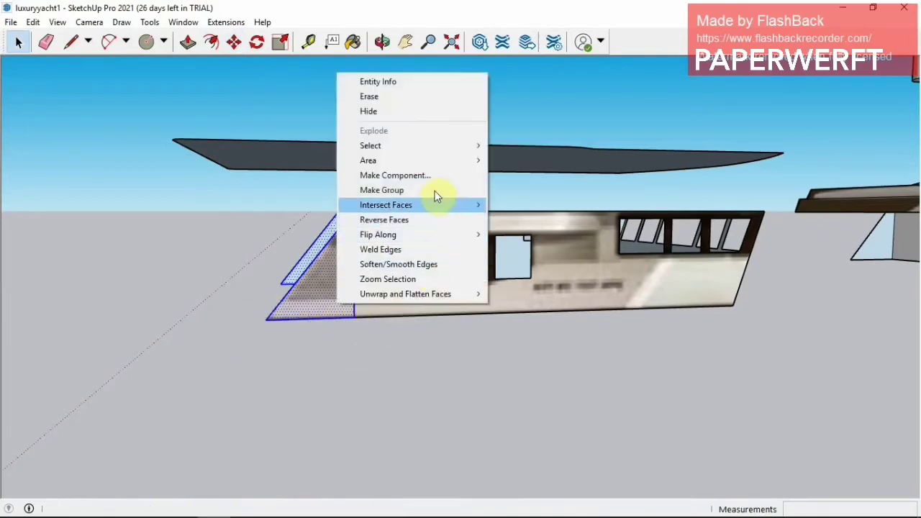
left_click(518, 192)
Paste a copy of the front end piece left of the cabin and explode it.
left_click(232, 42)
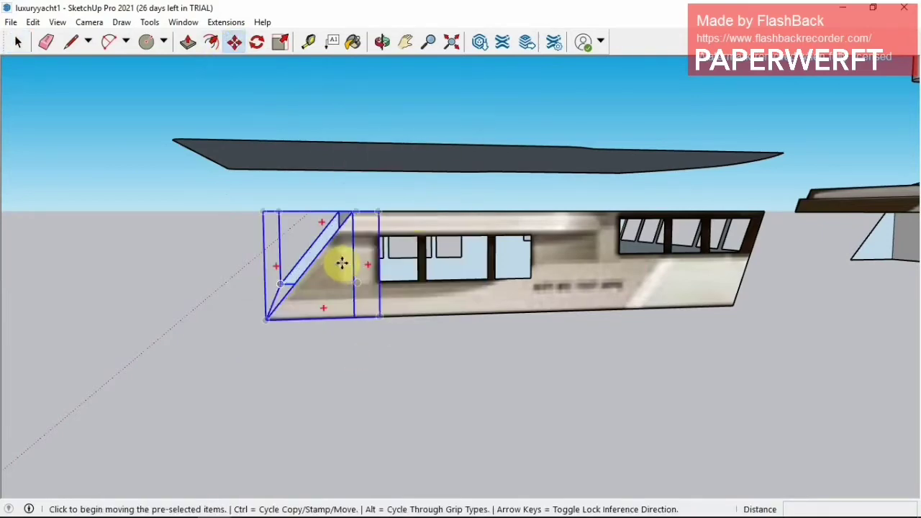
key("ctrl+v")
left_click(191, 281)
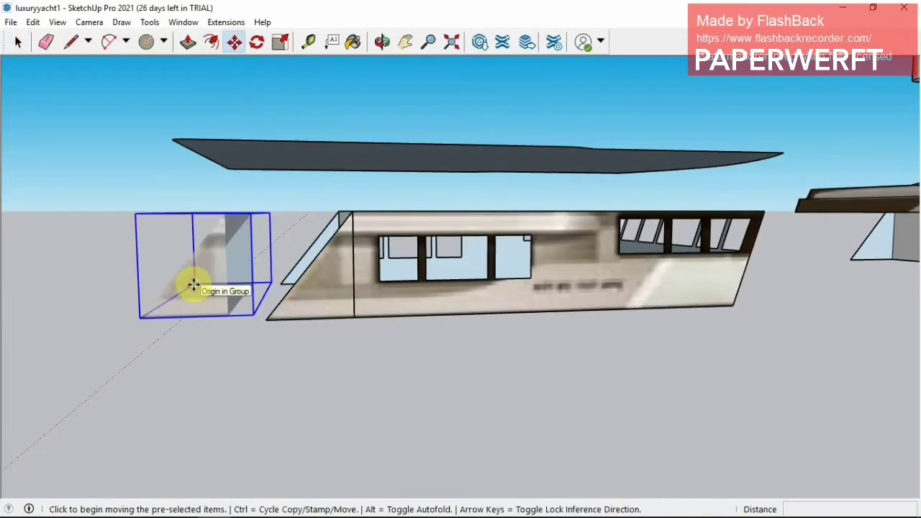
key("space")
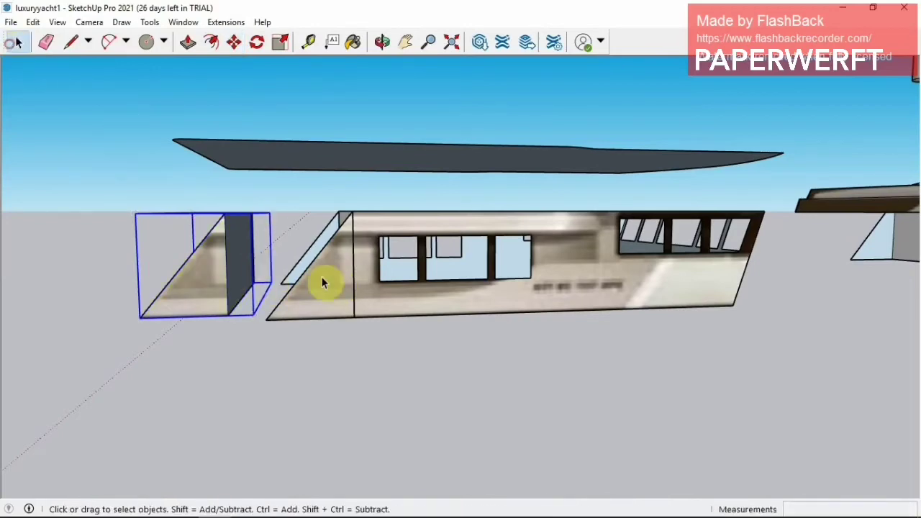
right_click(344, 282)
left_click(407, 353)
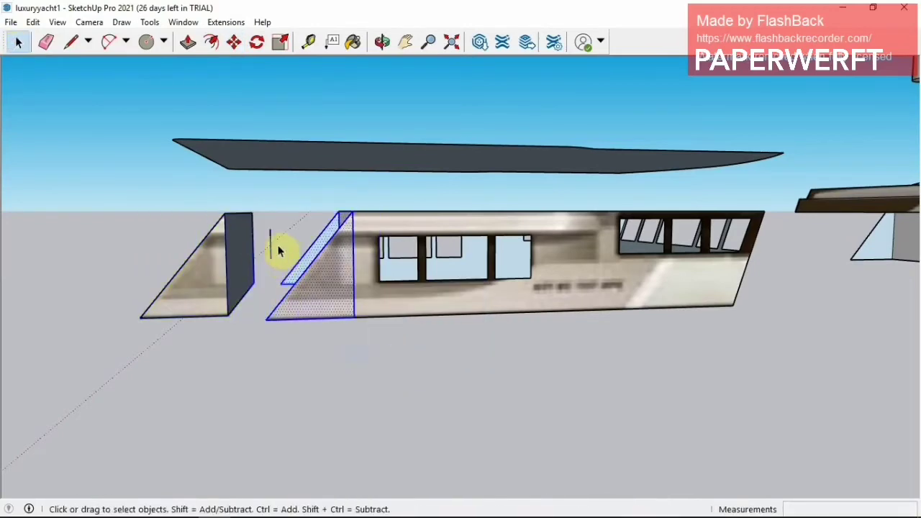
Erase the left piece's extra triangular faces and edges.
left_click(382, 42)
left_click_drag(238, 158, 245, 238)
left_click(18, 42)
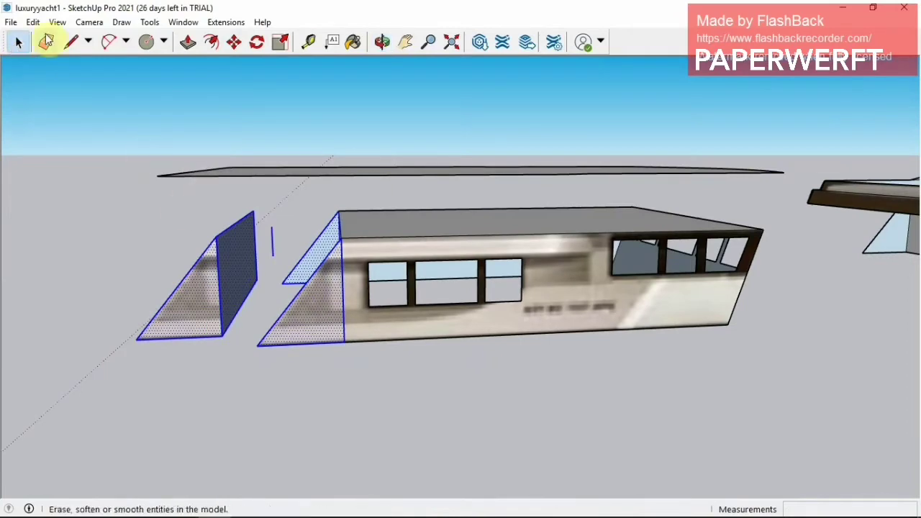
left_click(45, 42)
left_click(191, 317)
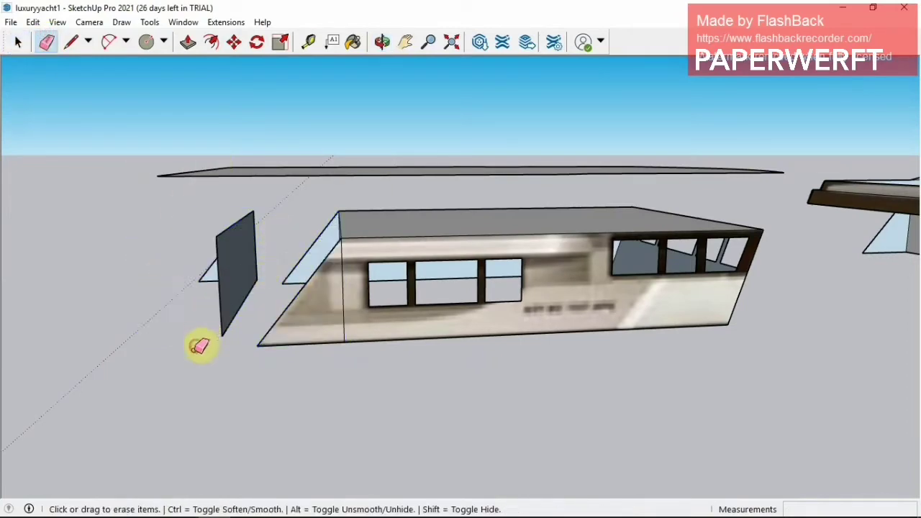
left_click(382, 41)
left_click_drag(184, 295, 180, 364)
left_click(18, 42)
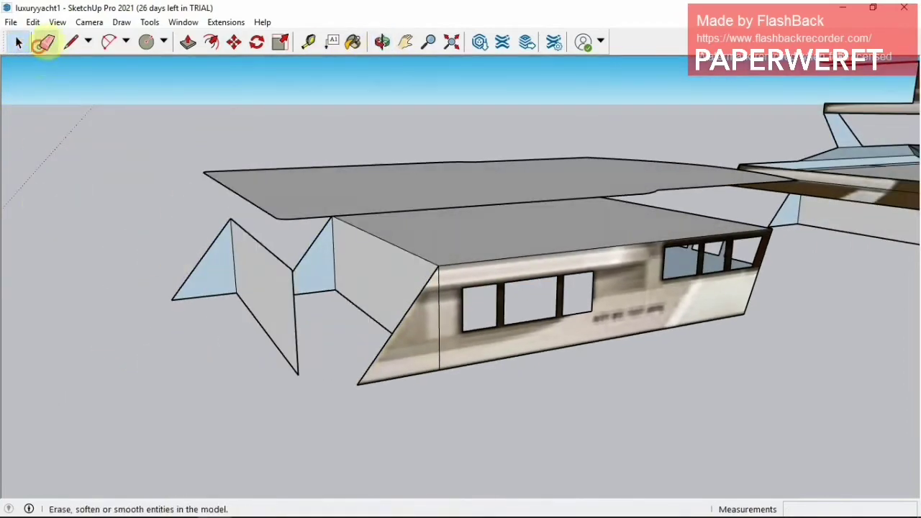
left_click(45, 41)
left_click_drag(176, 281, 191, 347)
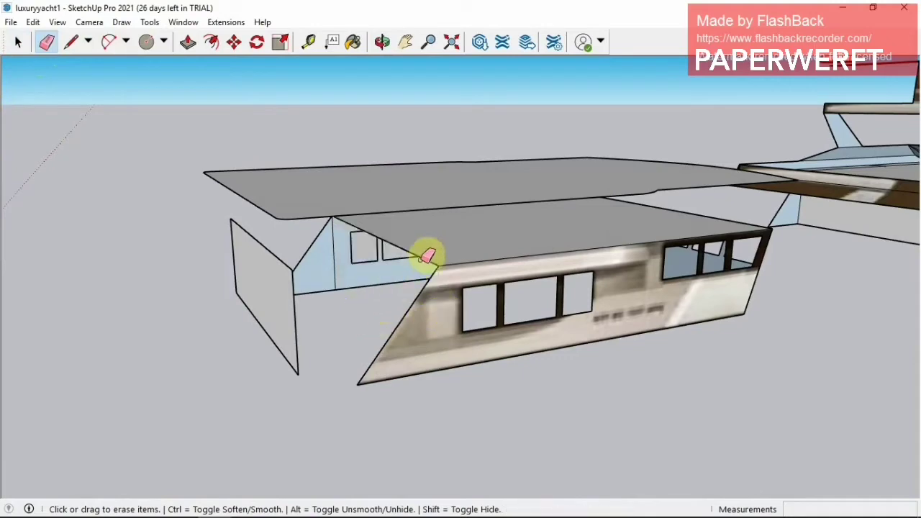
Erase the grey roof face over the cabin.
left_click_drag(427, 256, 327, 268)
left_click(380, 44)
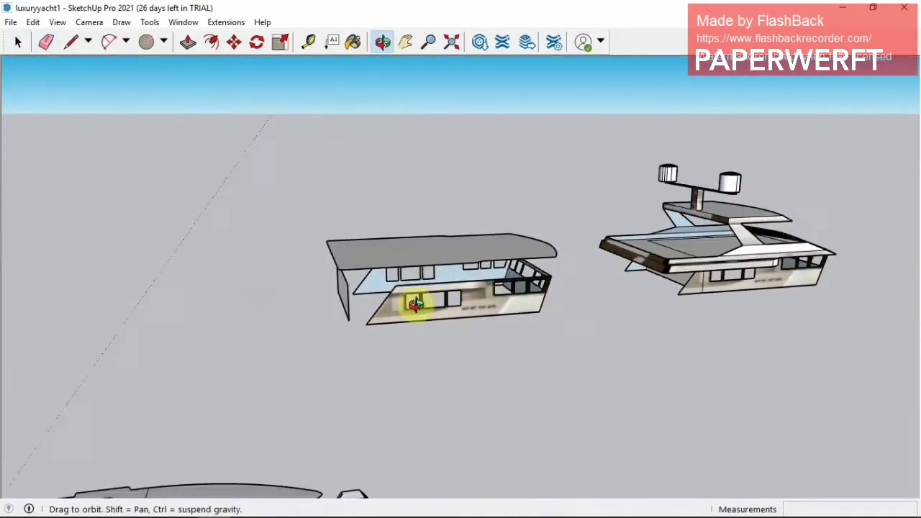
mouse_move(411, 305)
left_mouse_down()
mouse_move(356, 360)
mouse_move(435, 366)
mouse_move(409, 305)
left_mouse_up()
scroll(409, 304, "up", 3)
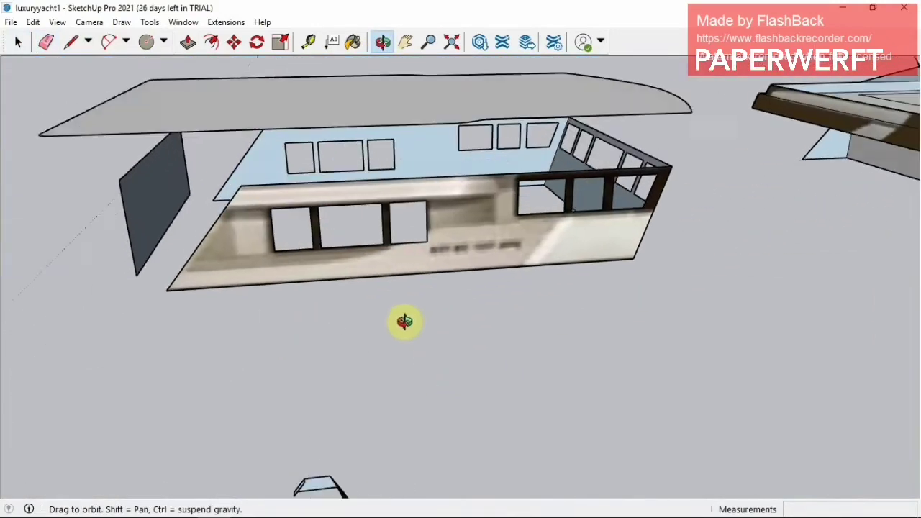
Draw lines along the window edges to close the window outlines.
left_click(73, 41)
left_click(397, 160)
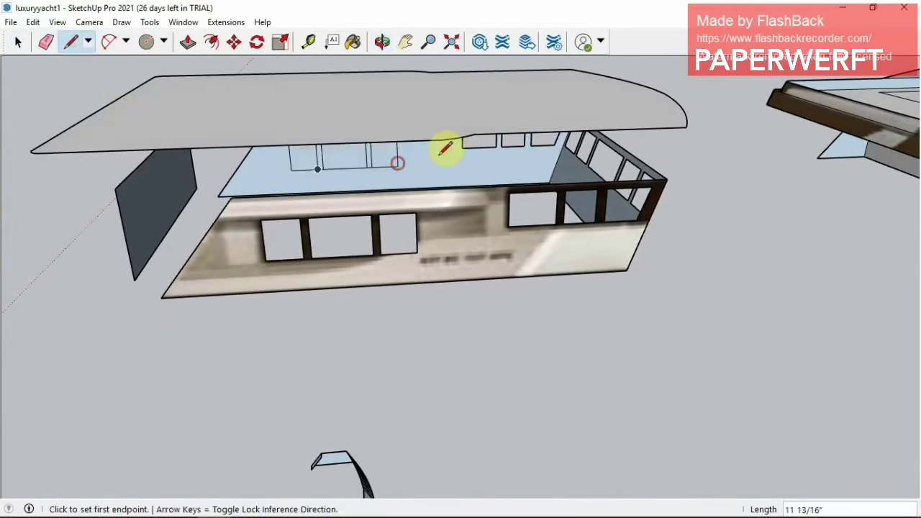
left_click(561, 137)
left_click(252, 266)
left_click(416, 256)
left_click(509, 226)
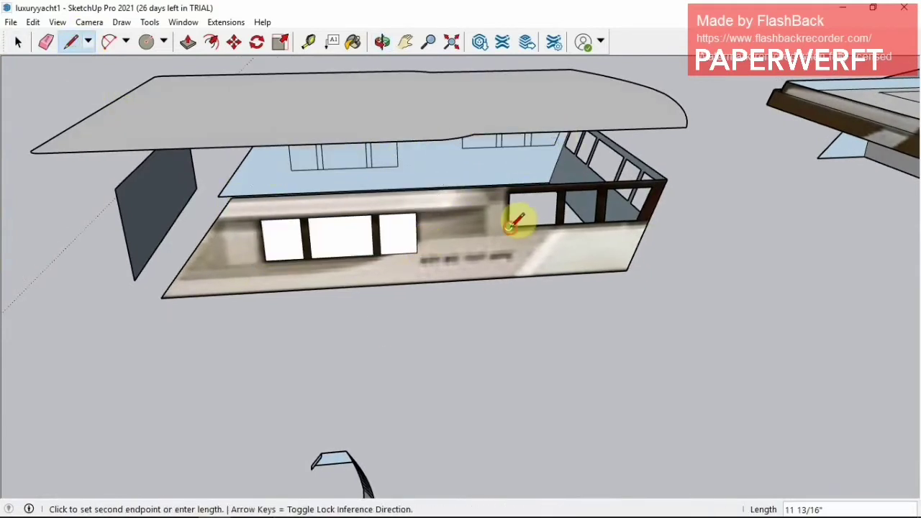
left_click(651, 219)
Erase the wall's textured lower face and redraw its bottom edge as a white face.
left_click(46, 42)
left_click(282, 292)
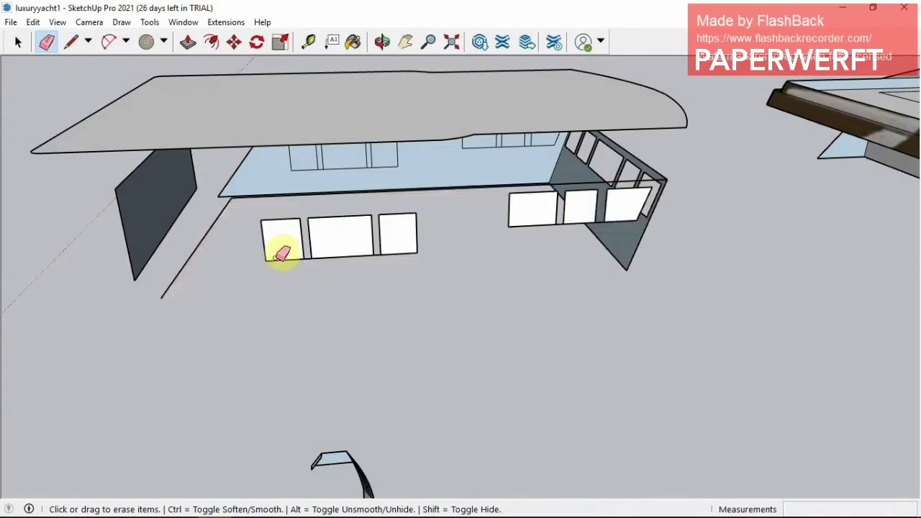
left_click(70, 42)
left_click(159, 295)
left_click(626, 271)
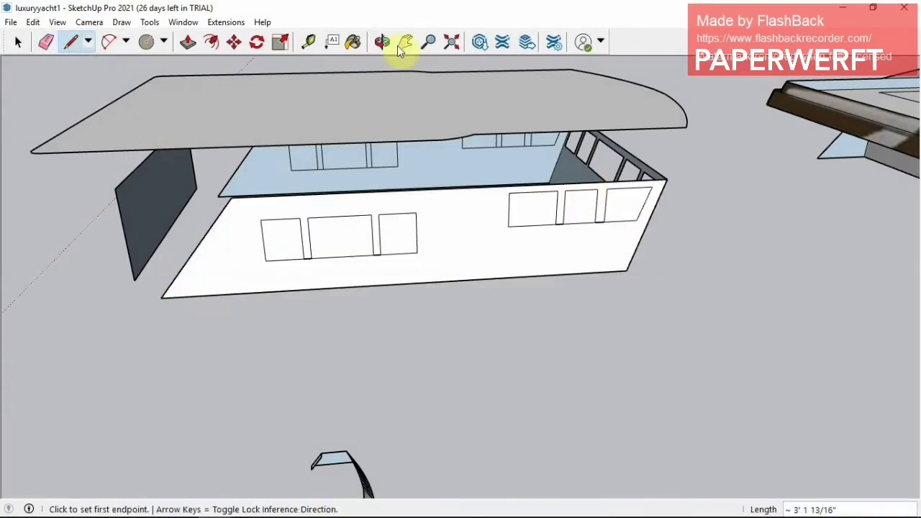
left_click(382, 42)
left_click_drag(456, 118, 457, 122)
key("e")
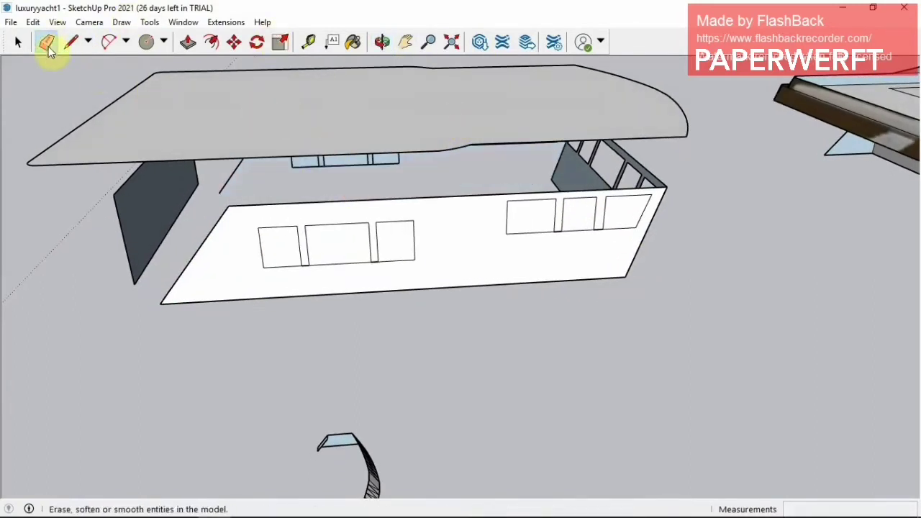
Draw a line along the glass's lower edge.
left_click(71, 42)
left_click(219, 191)
left_click(566, 173)
key("e")
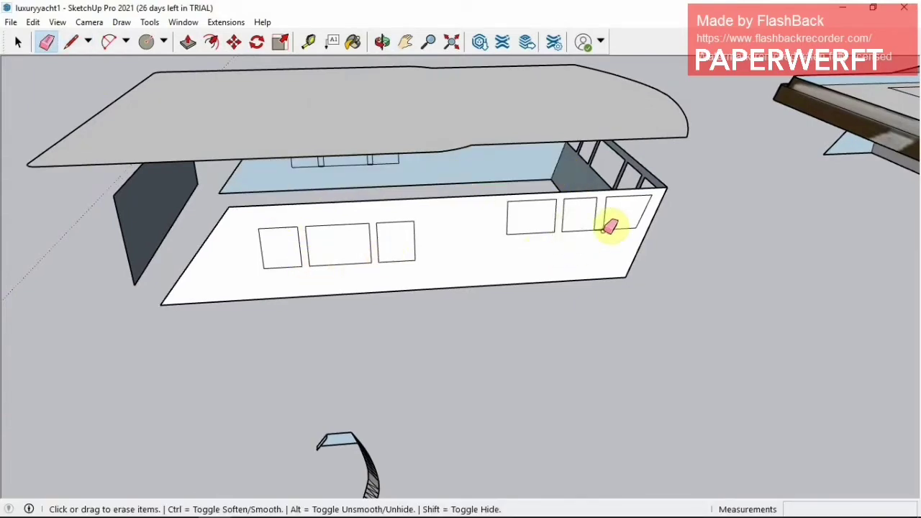
Erase the selected glass panes, leaving open window holes.
left_click(19, 42)
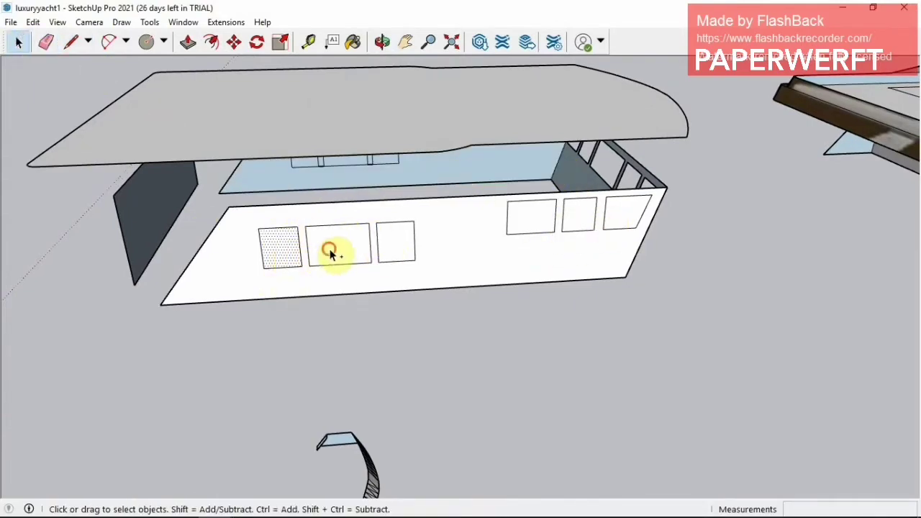
right_click(617, 219)
left_click(662, 233)
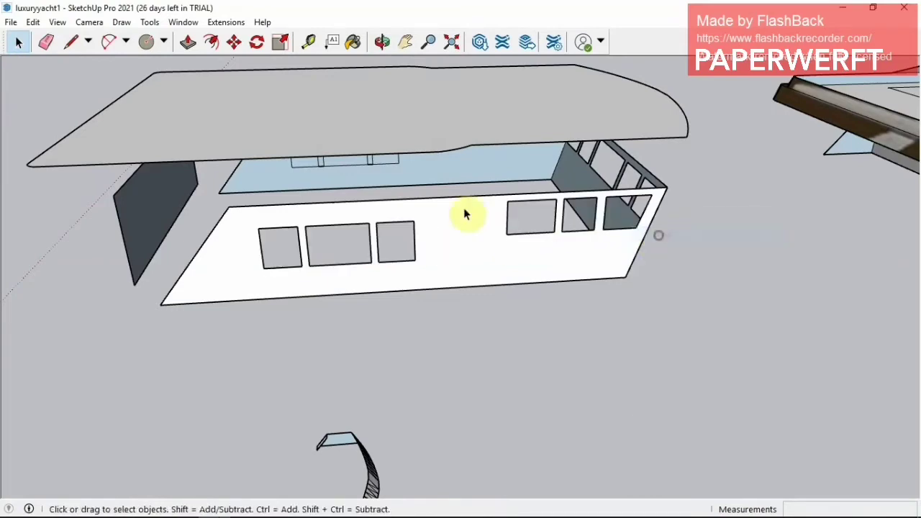
left_click(382, 42)
mouse_move(516, 221)
left_mouse_down()
mouse_move(211, 207)
mouse_move(487, 267)
mouse_move(476, 263)
left_mouse_up()
left_click(46, 43)
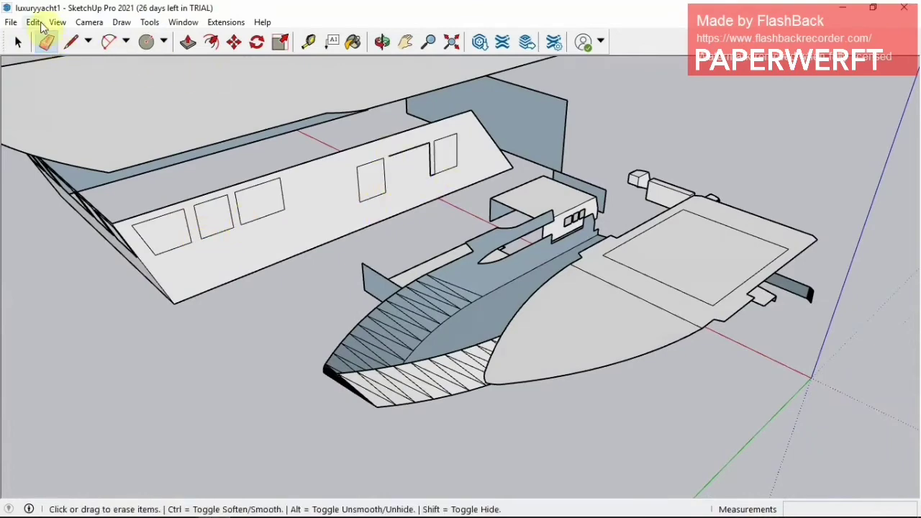
Erase the window panes in the long window wall.
left_click(33, 22)
left_click(406, 42)
scroll(396, 148, "up", 1)
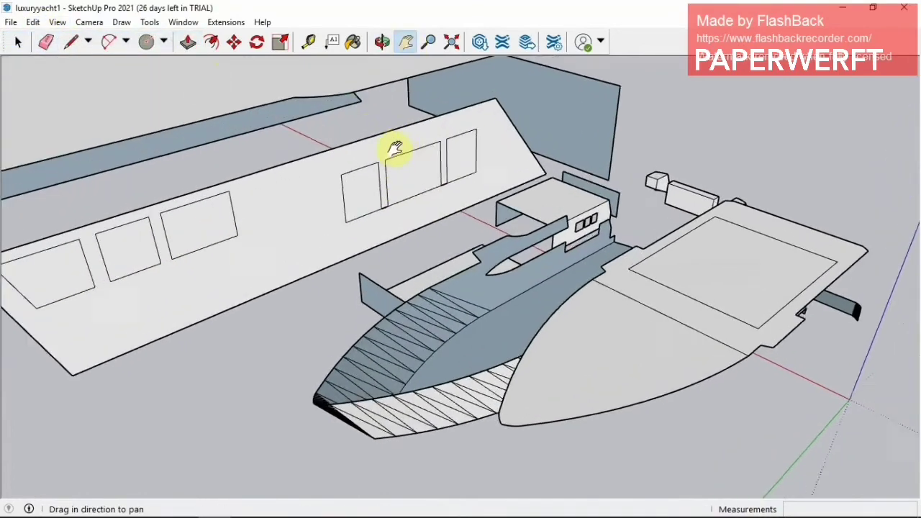
scroll(396, 148, "up", 1)
left_click(46, 41)
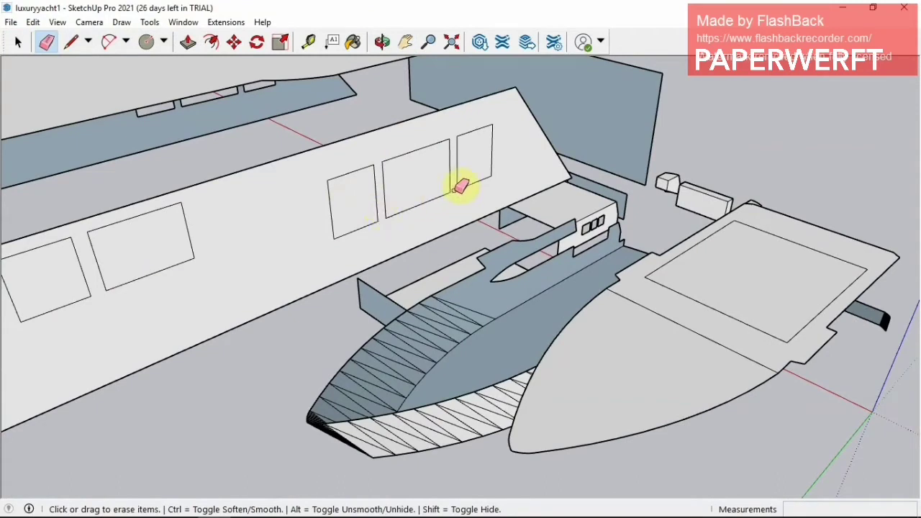
scroll(180, 209, "down", 1)
left_click(18, 41)
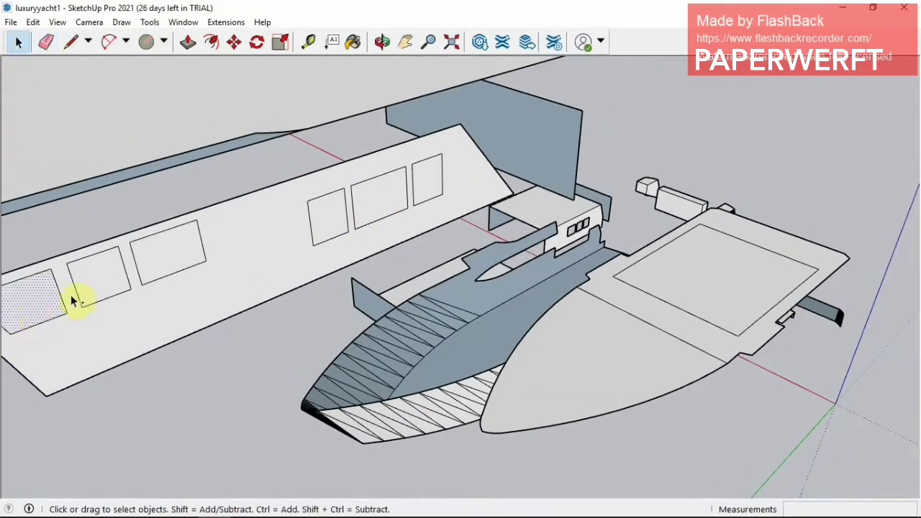
right_click(439, 199)
left_click(460, 203)
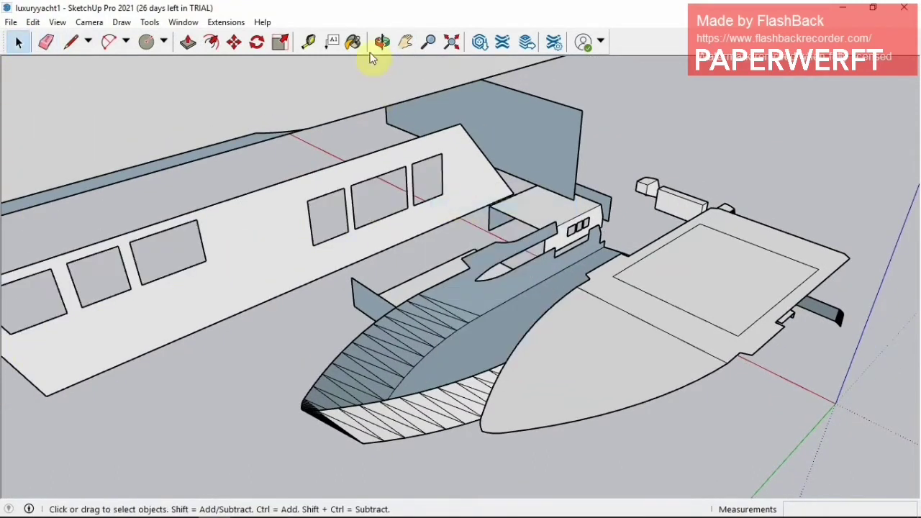
Move to the textured yacht and box-select its lower cabin side face.
mouse_move(298, 260)
middle_mouse_down()
mouse_move(323, 257)
mouse_move(478, 366)
mouse_move(576, 254)
middle_mouse_up()
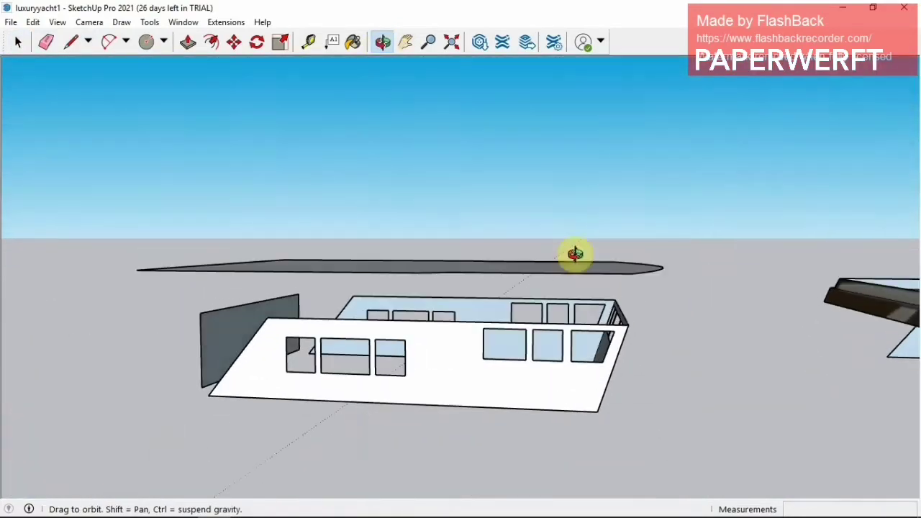
left_click(405, 42)
mouse_move(545, 240)
left_mouse_down()
mouse_move(566, 319)
mouse_move(419, 325)
left_mouse_up()
mouse_move(529, 294)
left_mouse_down()
mouse_move(521, 263)
mouse_move(515, 276)
left_mouse_up()
left_click(16, 44)
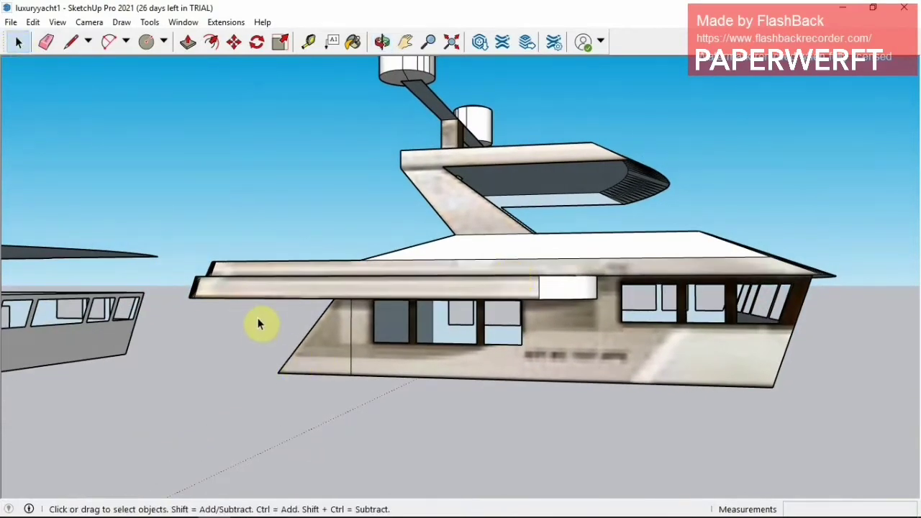
left_click_drag(258, 315, 783, 414)
right_click(534, 342)
Erase the textured side faces and the leftover window edges below the deck.
left_click(567, 143)
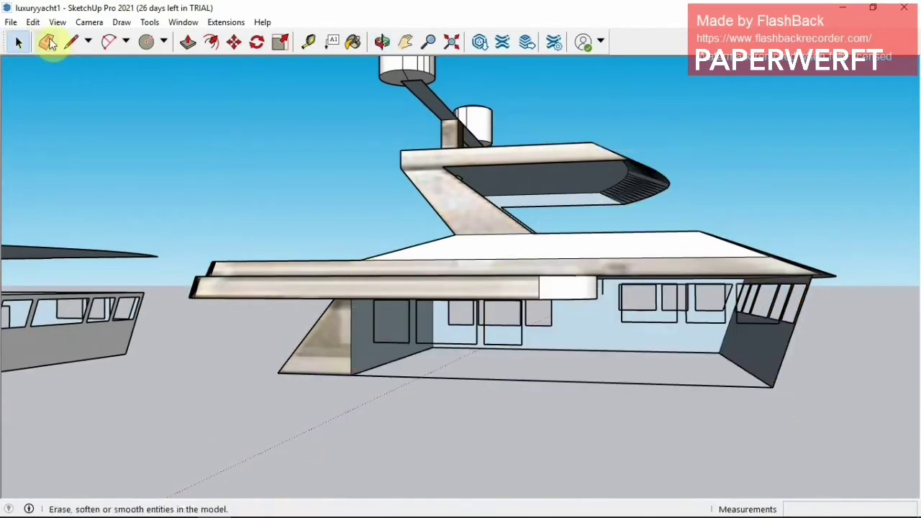
left_click(46, 42)
left_click_drag(676, 311, 812, 298)
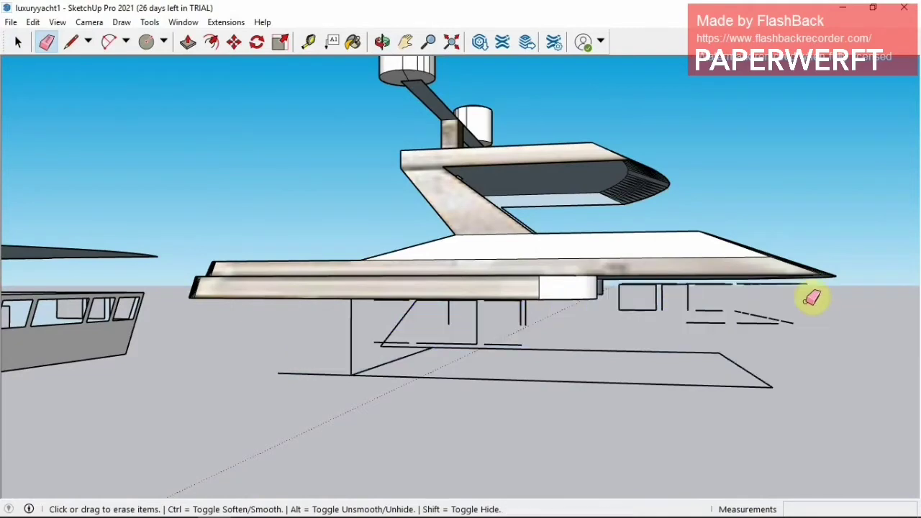
left_click(382, 42)
mouse_move(432, 195)
left_mouse_down()
mouse_move(422, 206)
mouse_move(431, 205)
left_mouse_up()
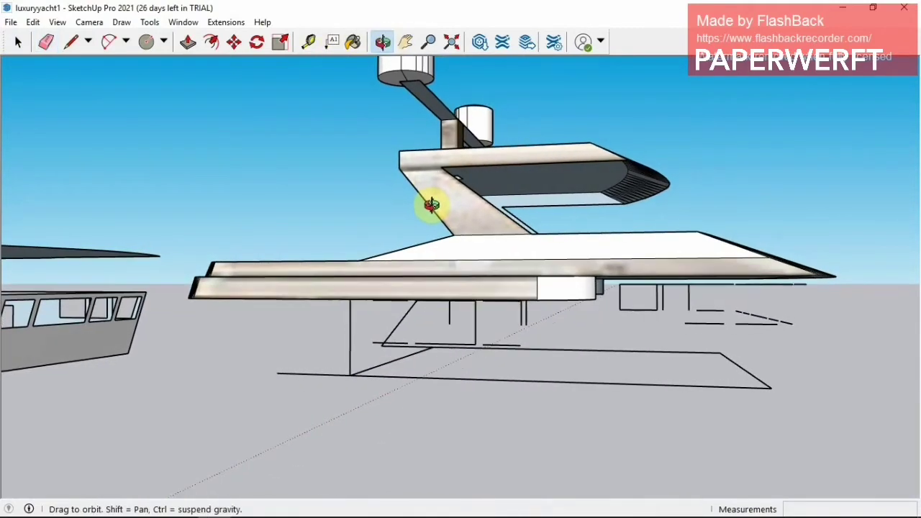
Erase or hide the remaining stray edges under the deck.
left_click(18, 45)
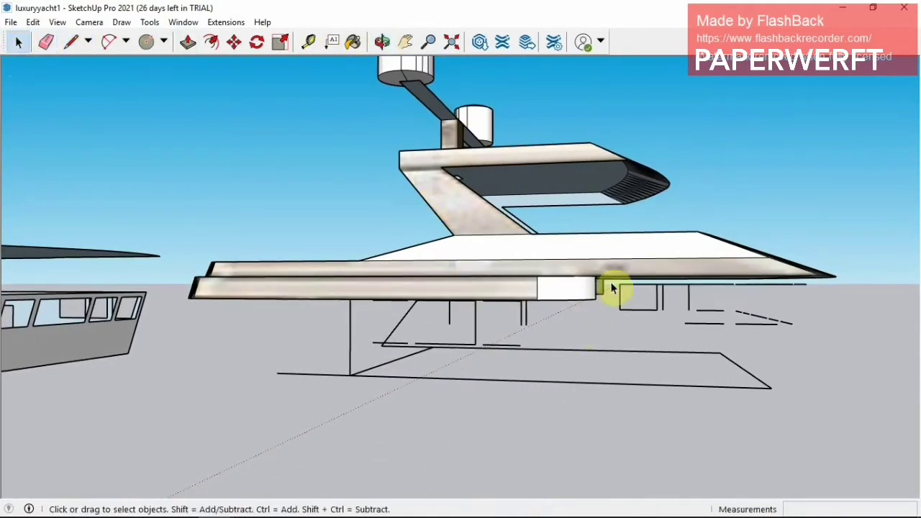
left_click_drag(612, 288, 843, 436)
right_click(663, 306)
left_click(690, 330)
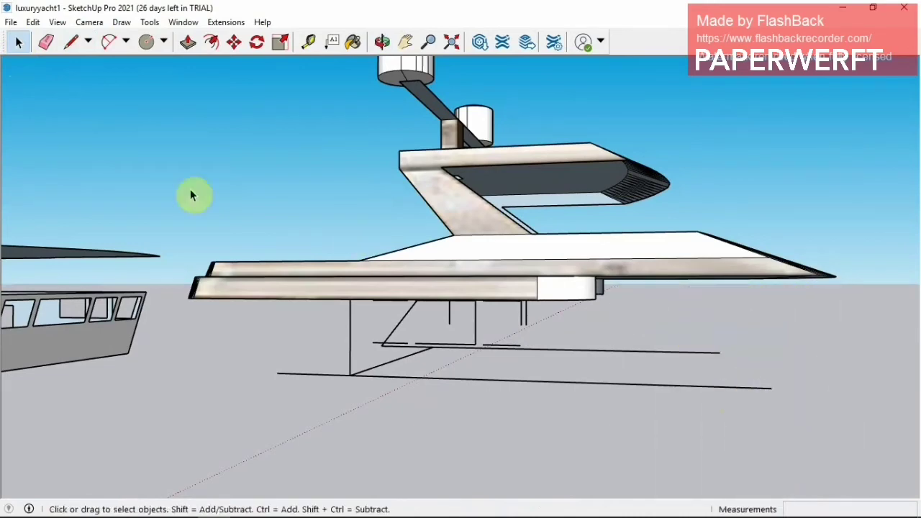
left_click_drag(260, 311, 724, 440)
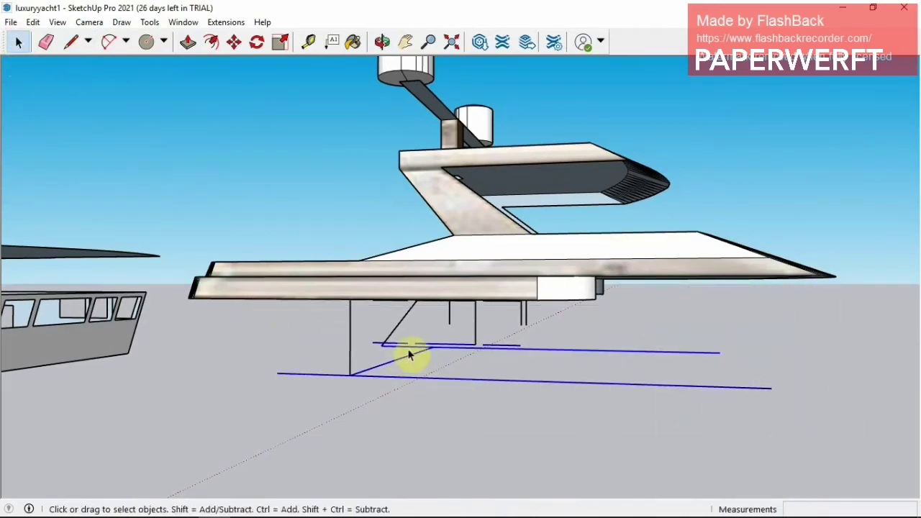
right_click(394, 375)
left_click(443, 186)
left_click(46, 42)
left_click_drag(323, 313, 429, 324)
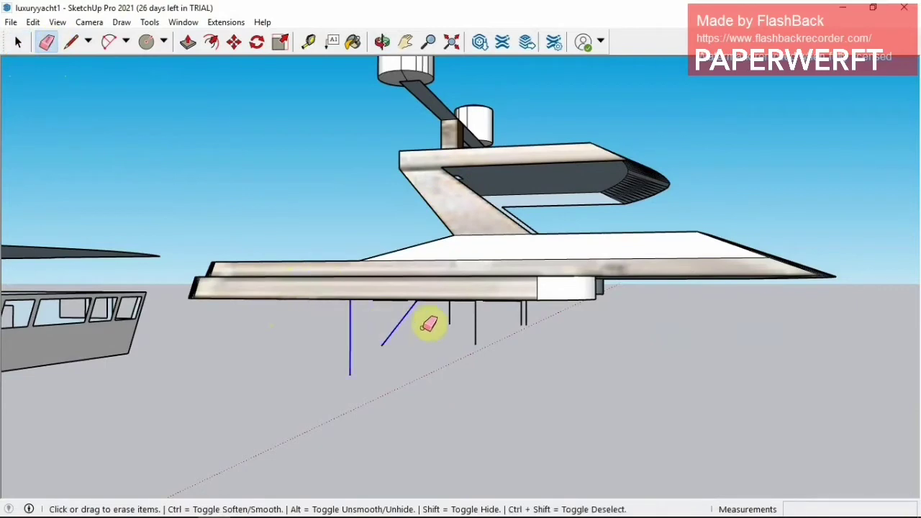
Erase the dashed edges along the hull underside.
left_click(382, 42)
mouse_move(389, 80)
left_mouse_down()
mouse_move(397, 125)
mouse_move(438, 140)
mouse_move(323, 63)
left_mouse_up()
left_click_drag(417, 238, 512, 246)
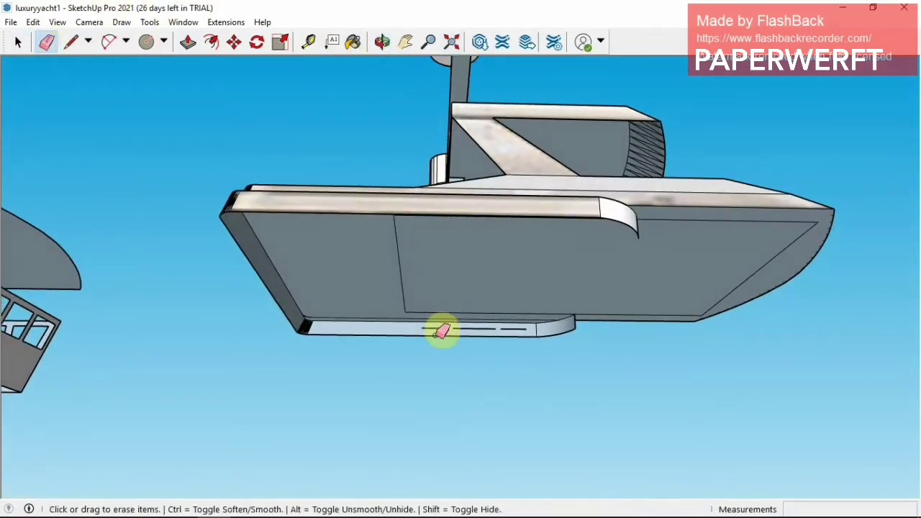
left_click(382, 41)
mouse_move(449, 280)
left_mouse_down()
mouse_move(404, 239)
mouse_move(195, 329)
mouse_move(422, 177)
mouse_move(434, 197)
left_mouse_up()
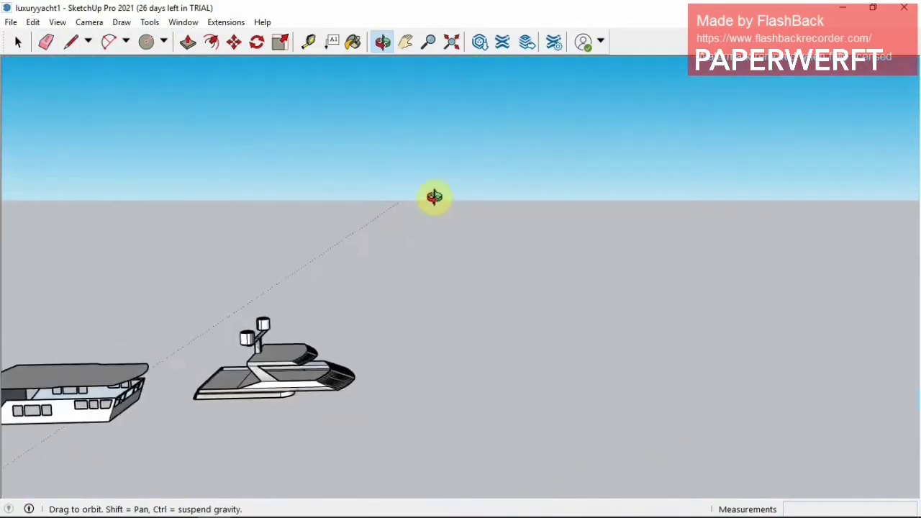
Group the mast and its two domes with Make Group.
key("h")
left_click_drag(249, 437, 362, 407)
scroll(362, 408, "up", 2)
scroll(366, 354, "up", 2)
scroll(366, 354, "up", 2)
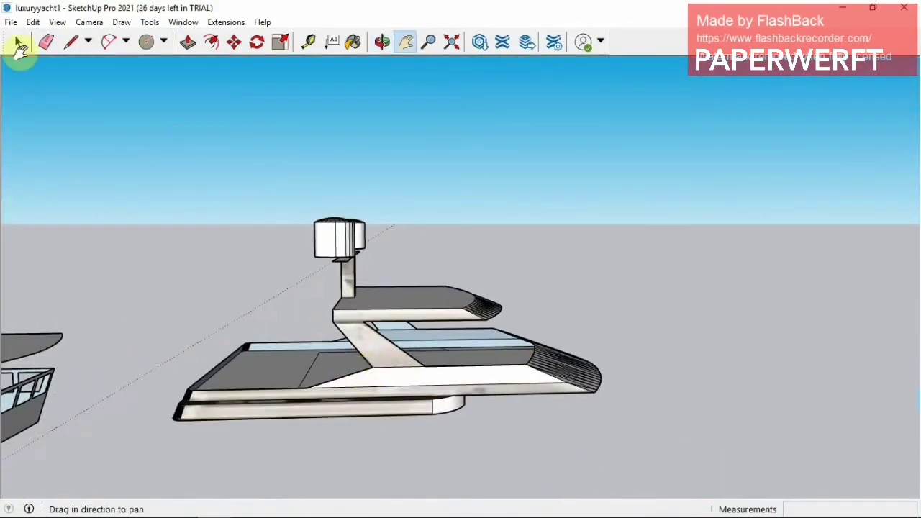
left_click(18, 42)
left_click(382, 41)
left_click_drag(362, 222, 381, 185)
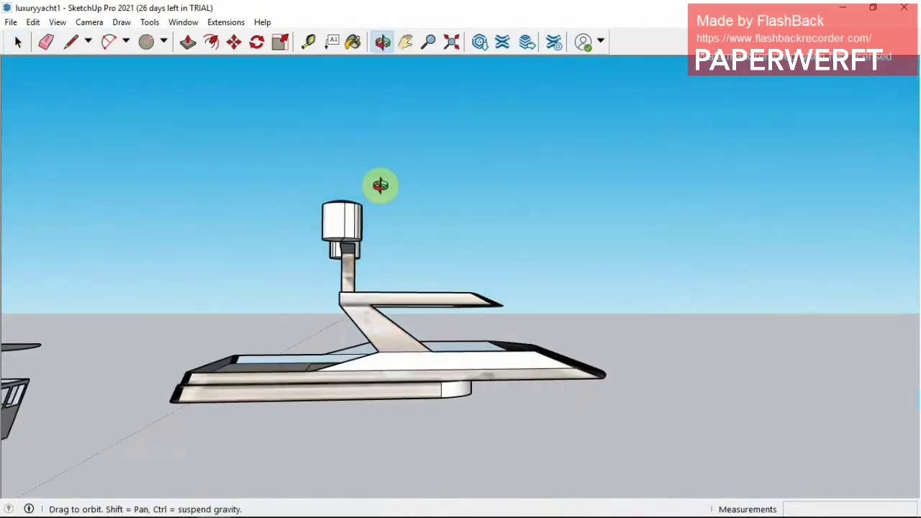
left_click(18, 42)
left_click_drag(260, 159, 527, 322)
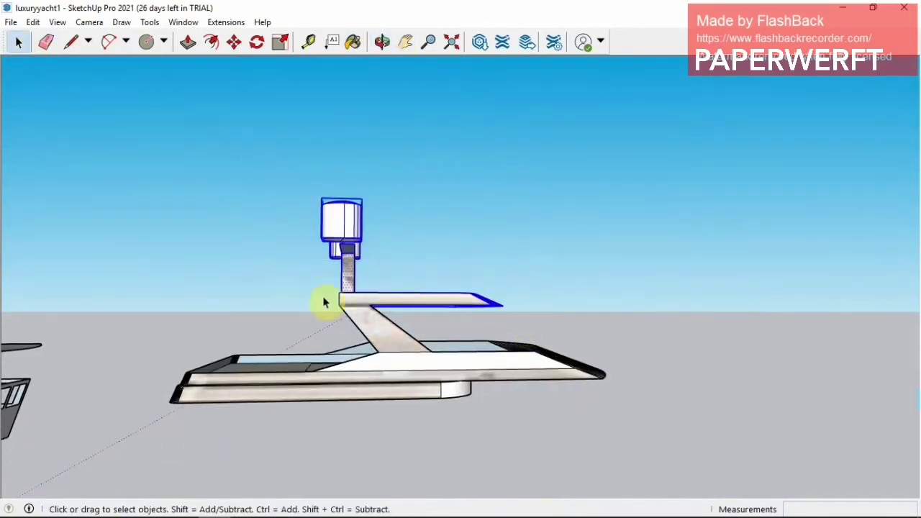
right_click(346, 247)
mouse_move(380, 334)
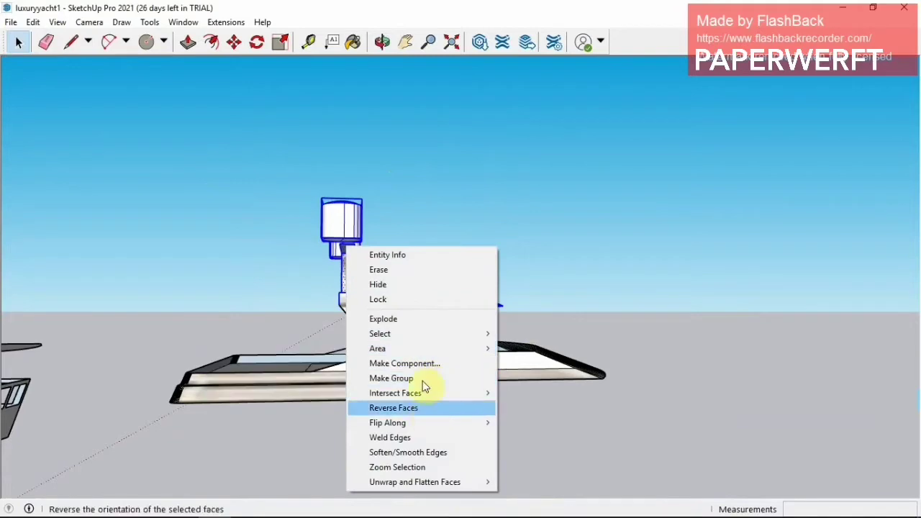
left_click(391, 378)
Paste a copy of the mast group beside the yacht.
left_click(382, 42)
left_click_drag(338, 79, 148, 72)
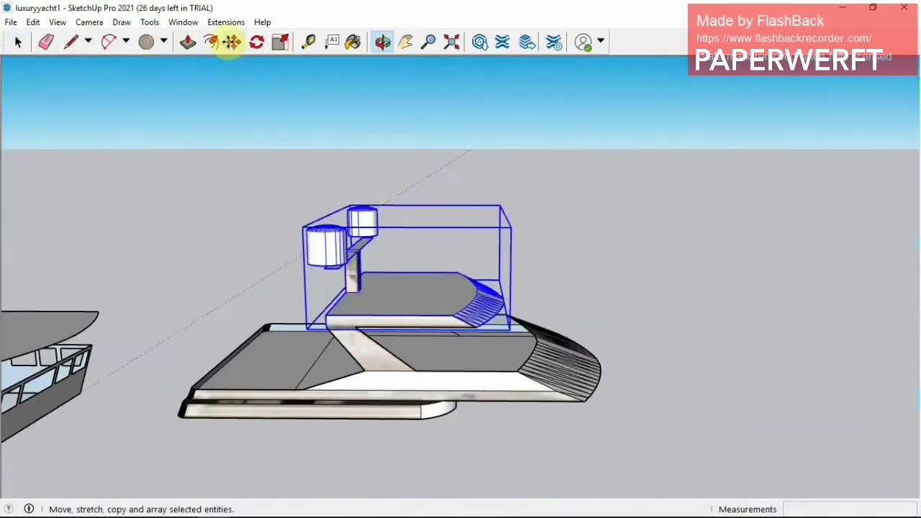
left_click(232, 41)
key("ctrl+v")
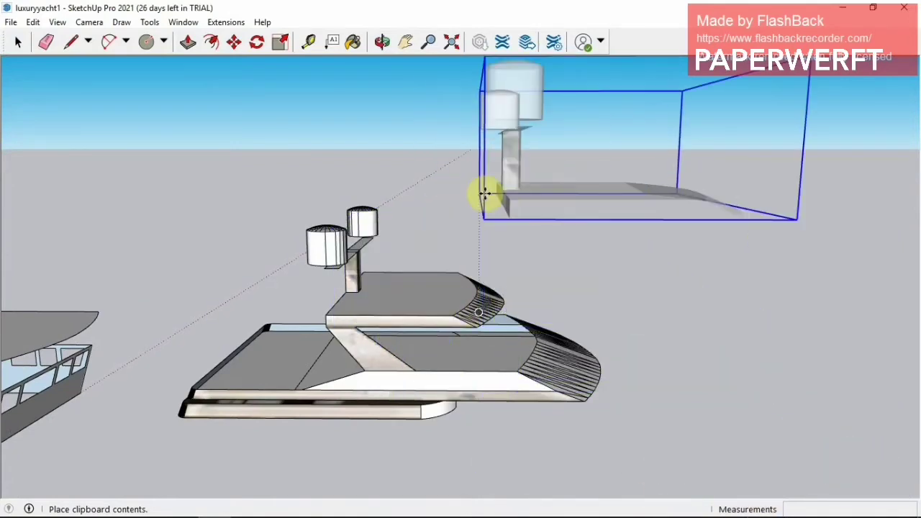
left_click(483, 193)
left_click(383, 42)
mouse_move(317, 196)
left_mouse_down()
mouse_move(331, 267)
mouse_move(401, 292)
mouse_move(374, 291)
left_mouse_up()
scroll(309, 293, "up", 5)
Explode the mast group back into its parts.
left_click(18, 42)
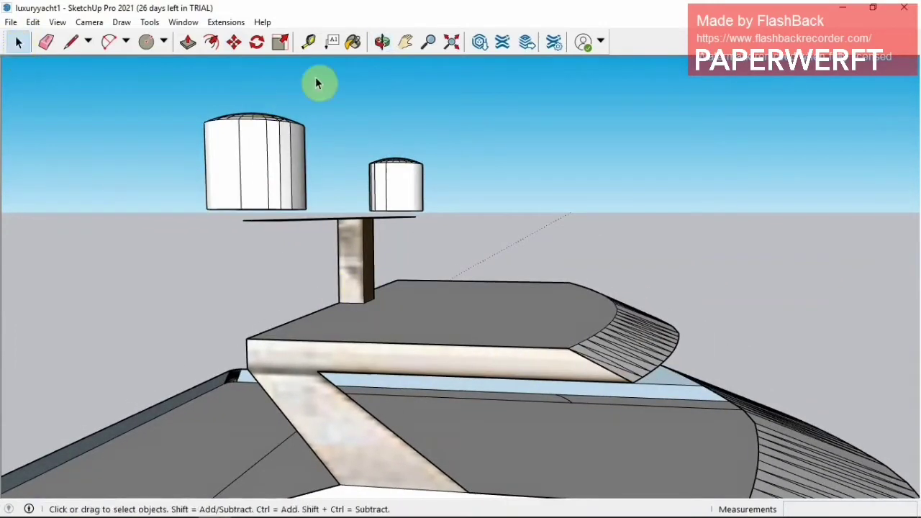
left_click(382, 42)
mouse_move(388, 144)
left_mouse_down()
mouse_move(427, 165)
mouse_move(416, 189)
left_mouse_up()
scroll(416, 189, "down", 5)
left_click_drag(448, 223, 448, 202)
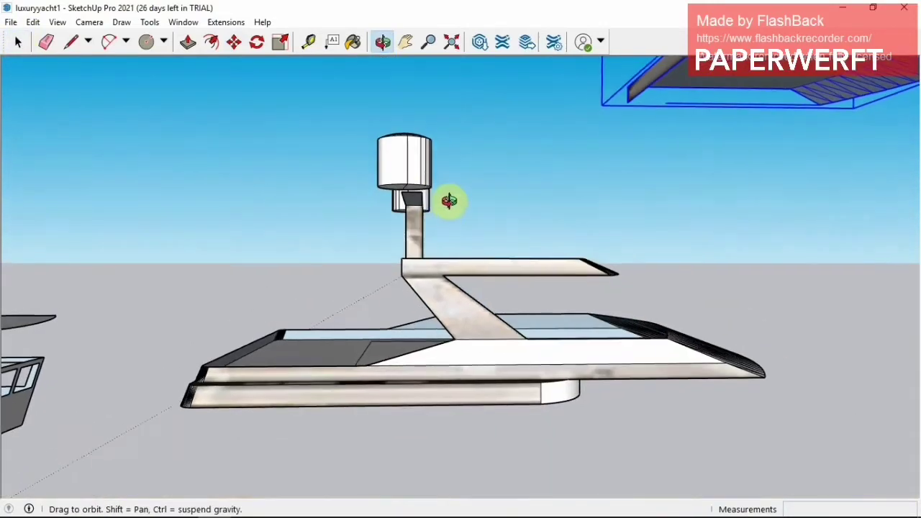
key("space")
left_click(411, 161)
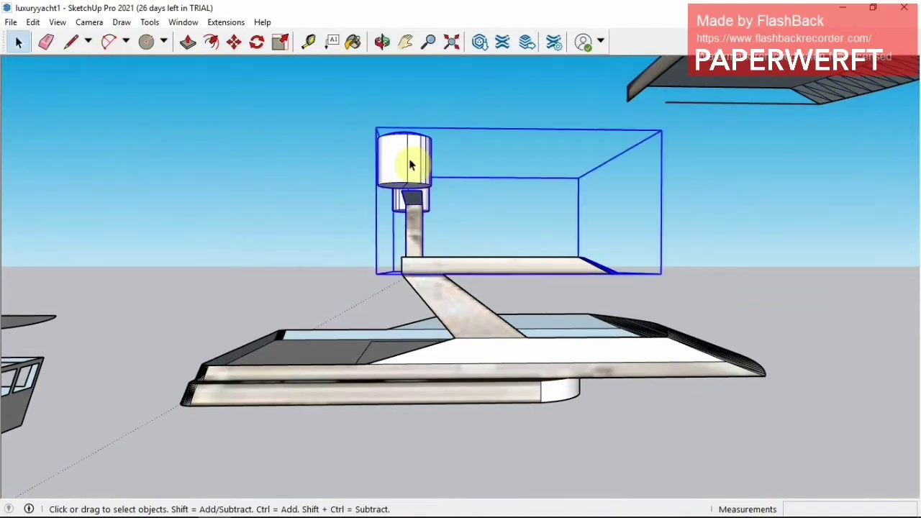
right_click(411, 161)
left_click(490, 268)
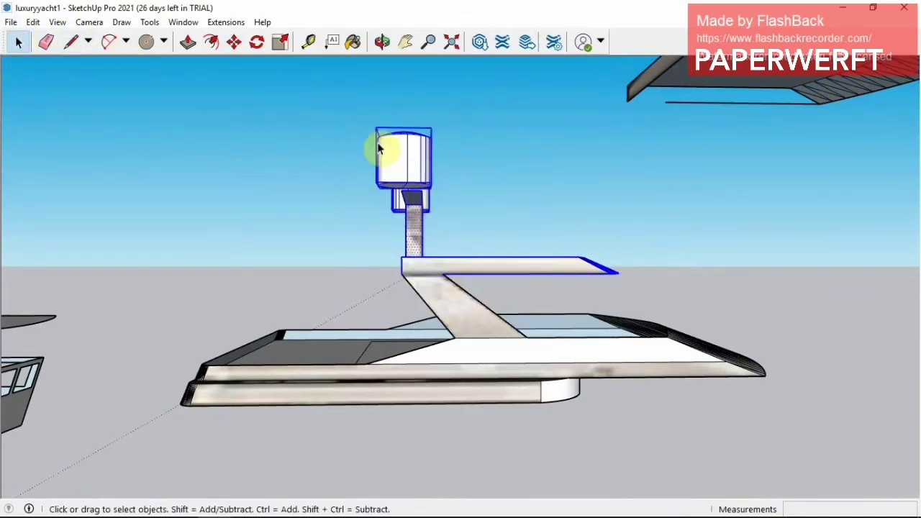
Hide the selected mast parts.
left_click_drag(329, 89, 632, 296)
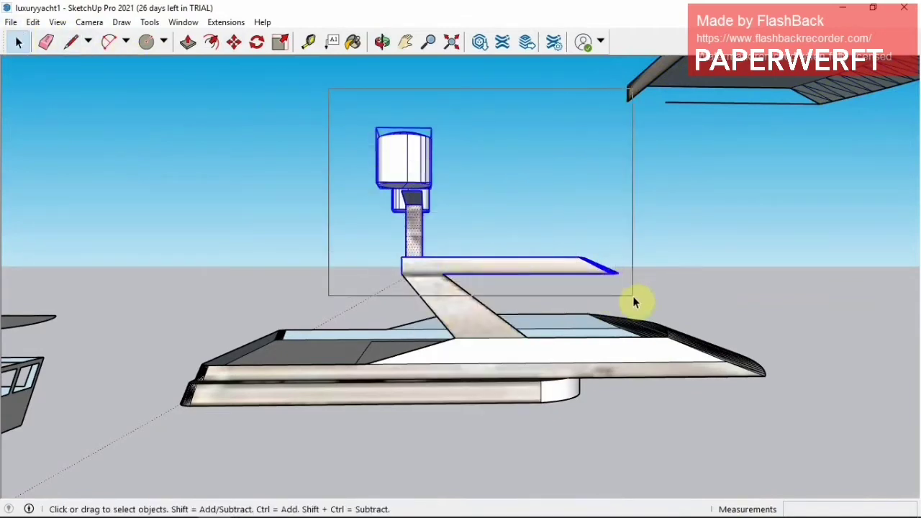
right_click(405, 148)
left_click(456, 189)
left_click(46, 42)
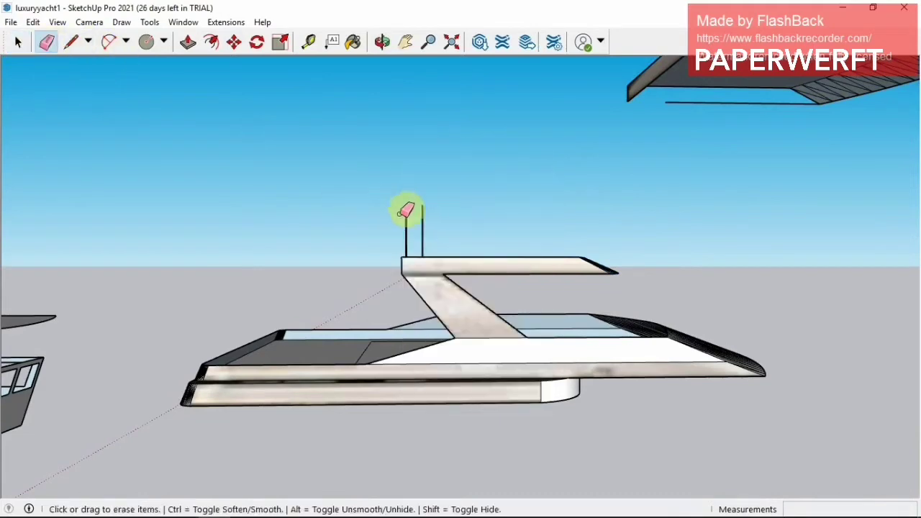
Draw a line closing the deck notch and erase the stray deck edge.
left_click(383, 42)
mouse_move(410, 180)
left_mouse_down()
mouse_move(456, 288)
mouse_move(379, 304)
mouse_move(344, 254)
left_mouse_up()
left_click(72, 42)
left_click(468, 283)
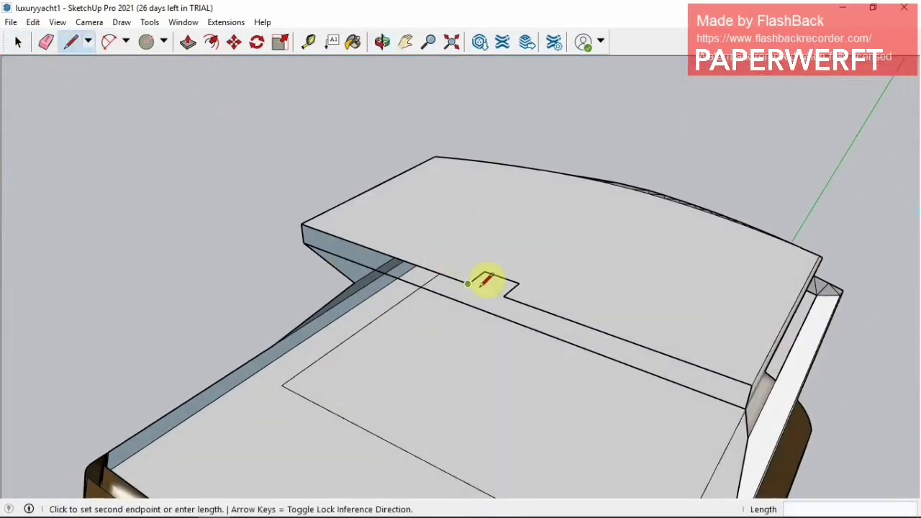
left_click(504, 297)
left_click(46, 42)
left_click(47, 43)
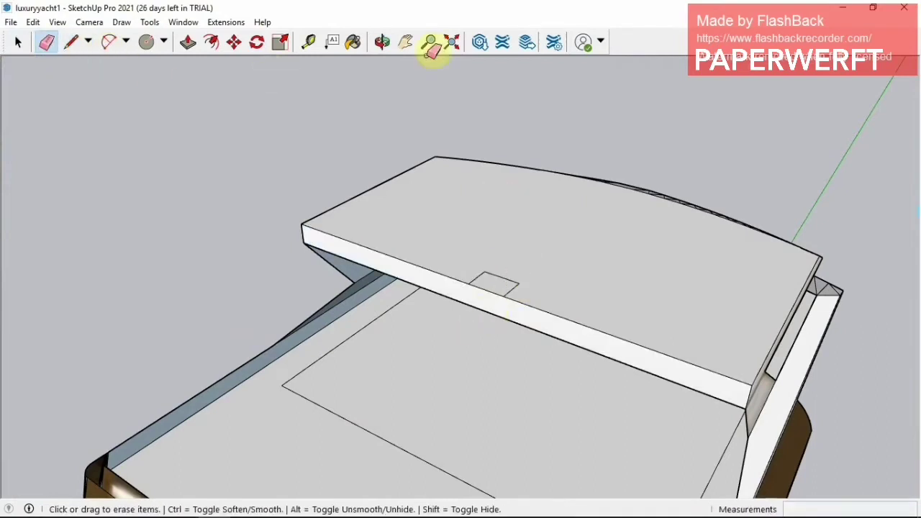
left_click(459, 277)
Orbit around the deck to inspect the curved fin.
left_click(382, 41)
left_click_drag(418, 288, 432, 319)
scroll(460, 353, "up", 5)
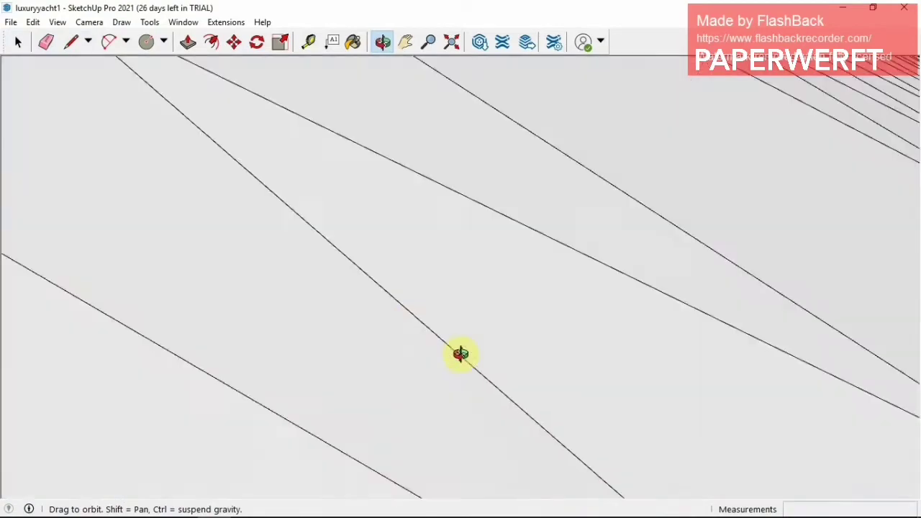
scroll(460, 353, "down", 5)
key("e")
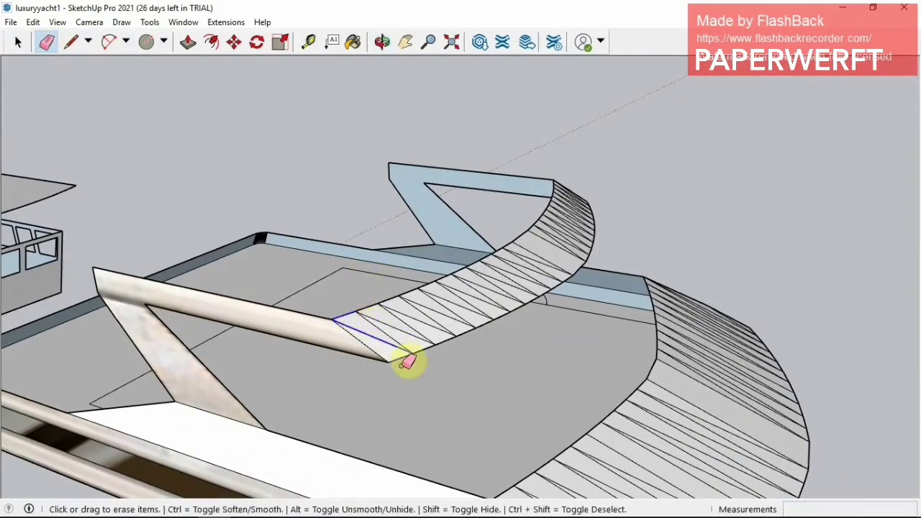
left_click(382, 41)
mouse_move(360, 216)
left_mouse_down()
mouse_move(240, 267)
mouse_move(320, 257)
mouse_move(310, 245)
left_mouse_up()
Erase the middle section of the curved fin strip and its loose edges at the cut end.
key("e")
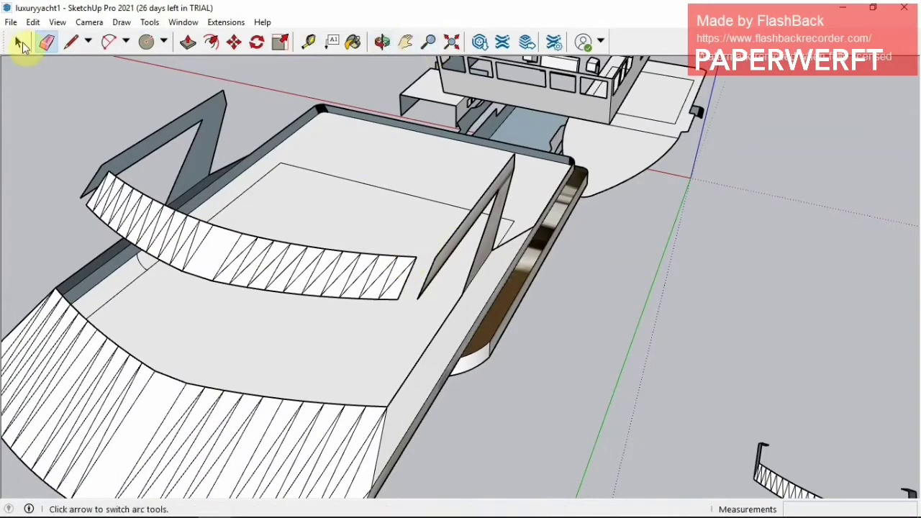
left_click(18, 41)
left_click(216, 200)
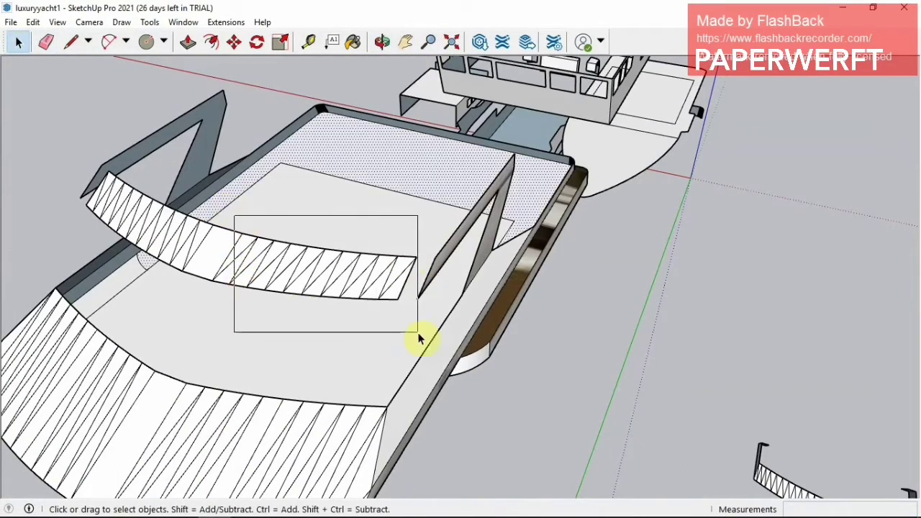
left_click_drag(234, 216, 421, 338)
right_click(345, 267)
left_click(408, 289)
left_click(45, 41)
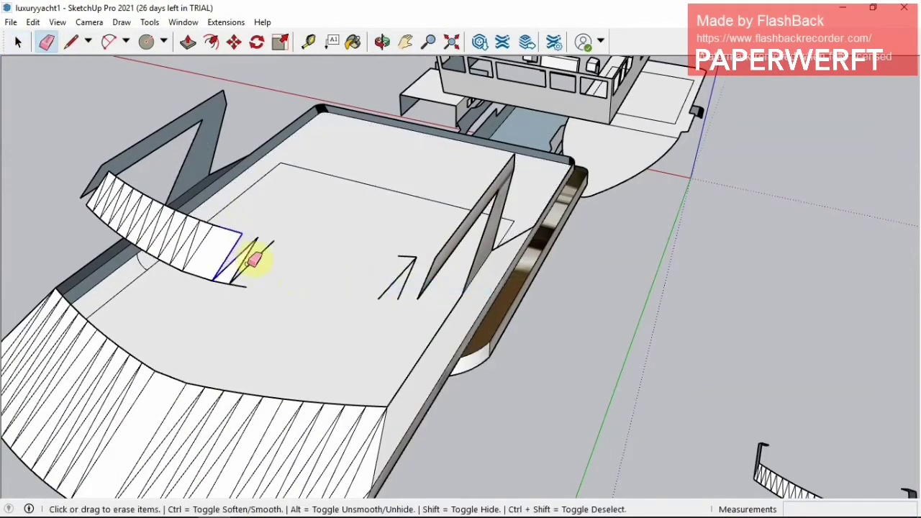
left_click_drag(216, 281, 358, 251)
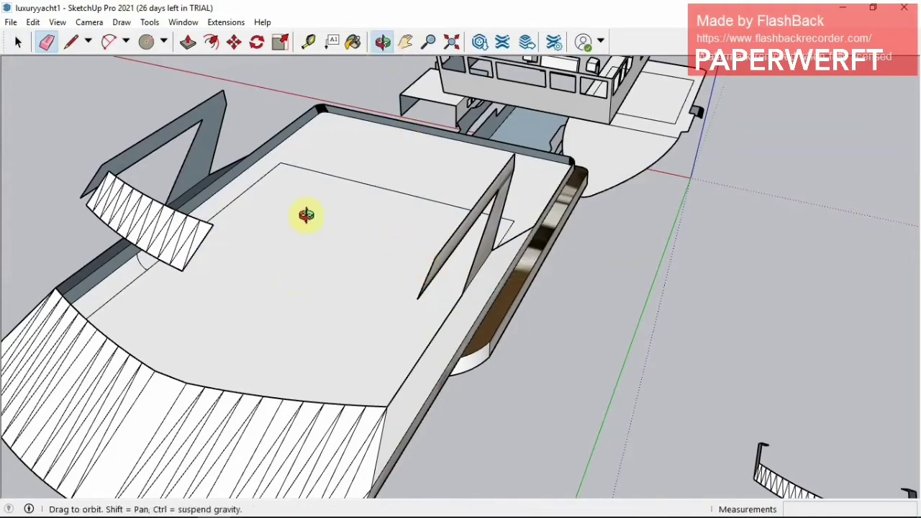
mouse_move(304, 212)
middle_mouse_down()
mouse_move(547, 205)
mouse_move(168, 113)
mouse_move(362, 278)
mouse_move(44, 92)
middle_mouse_up()
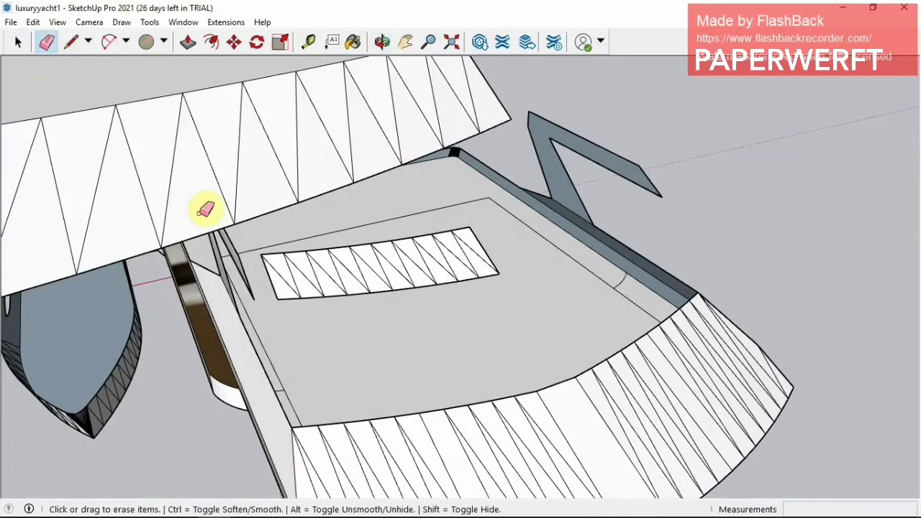
Erase the triangulated strip faces over the aft deck and their leftover zigzag edges.
left_click(18, 41)
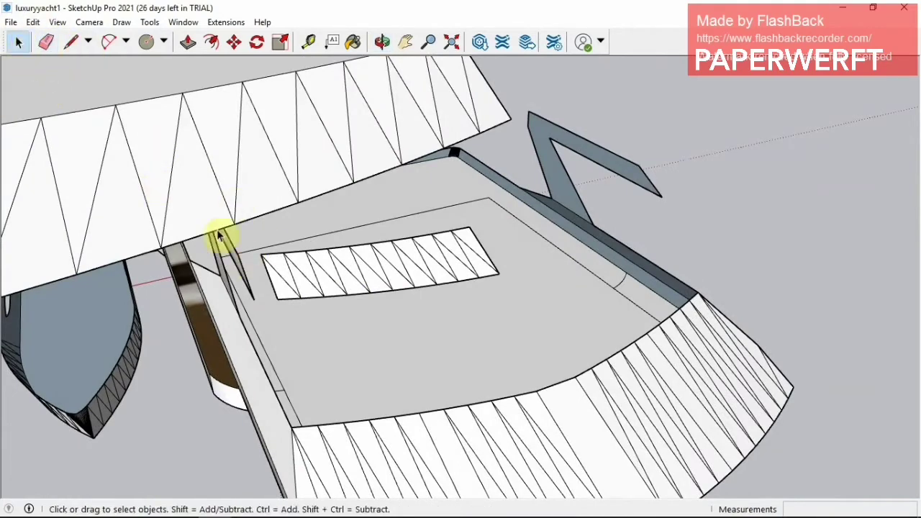
right_click(308, 277)
left_click(338, 295)
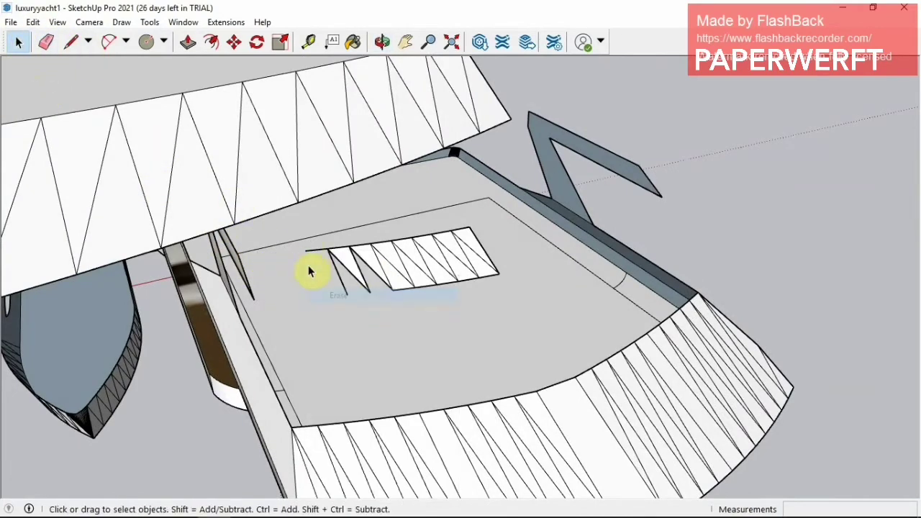
right_click(416, 263)
left_click_drag(306, 245, 448, 319)
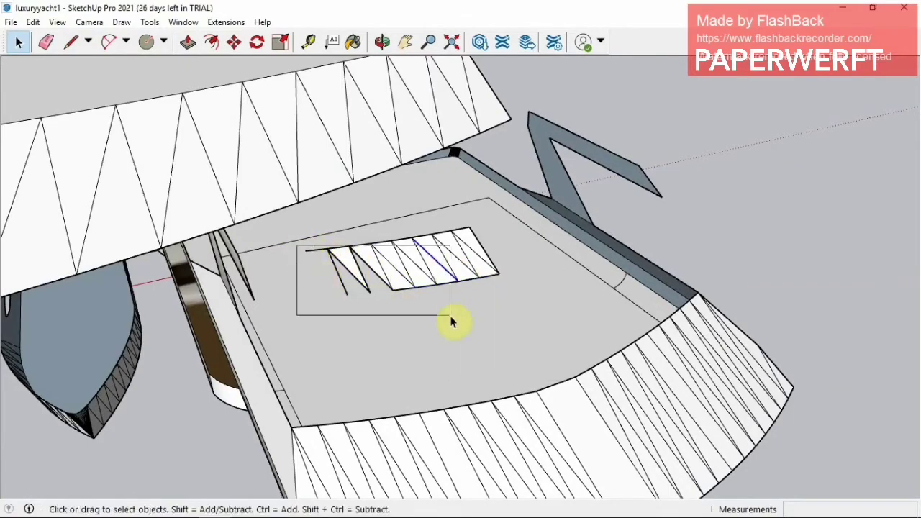
right_click(352, 263)
left_click(375, 286)
left_click(46, 42)
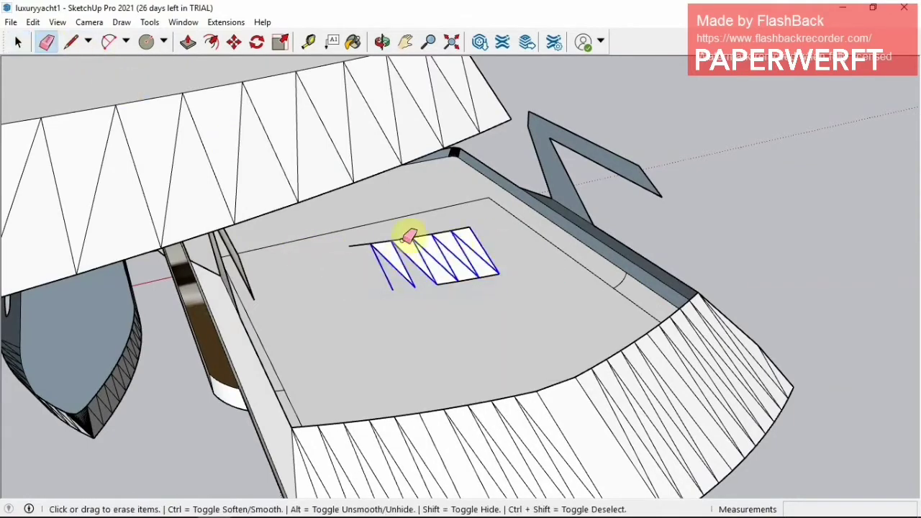
left_click_drag(489, 269, 424, 189)
mouse_move(424, 189)
middle_mouse_down()
mouse_move(119, 360)
mouse_move(154, 385)
mouse_move(314, 410)
mouse_move(319, 393)
mouse_move(302, 360)
middle_mouse_up()
left_click(46, 42)
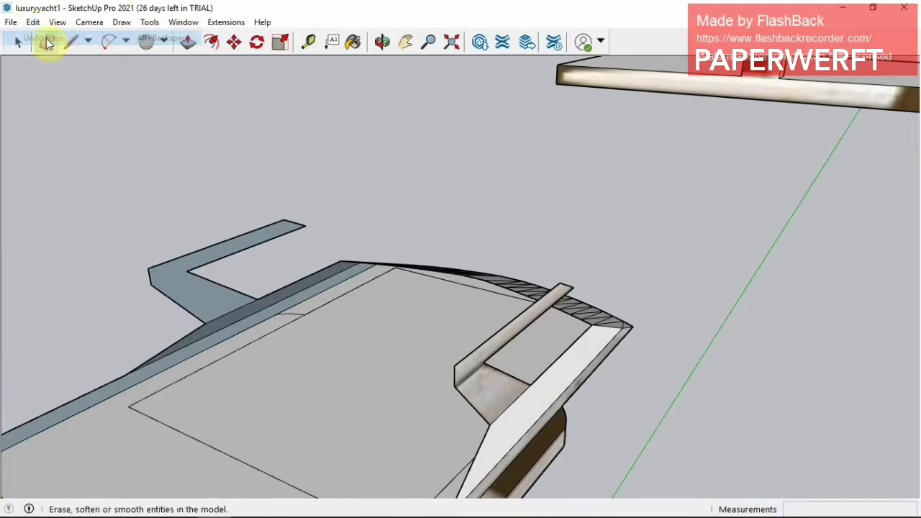
Group the curved bow surface, move it off to the right, and explode it.
left_click(383, 41)
mouse_move(393, 180)
left_mouse_down()
mouse_move(422, 267)
mouse_move(417, 251)
left_mouse_up()
left_click(18, 42)
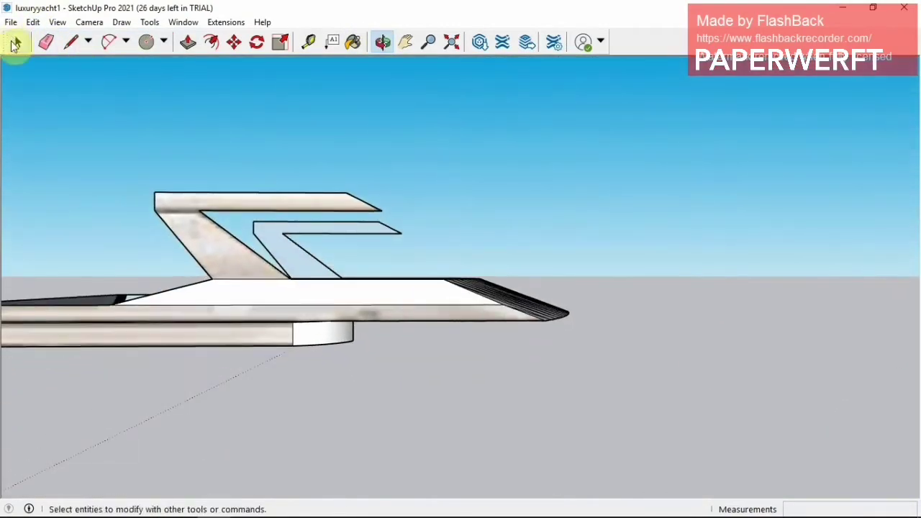
right_click(536, 296)
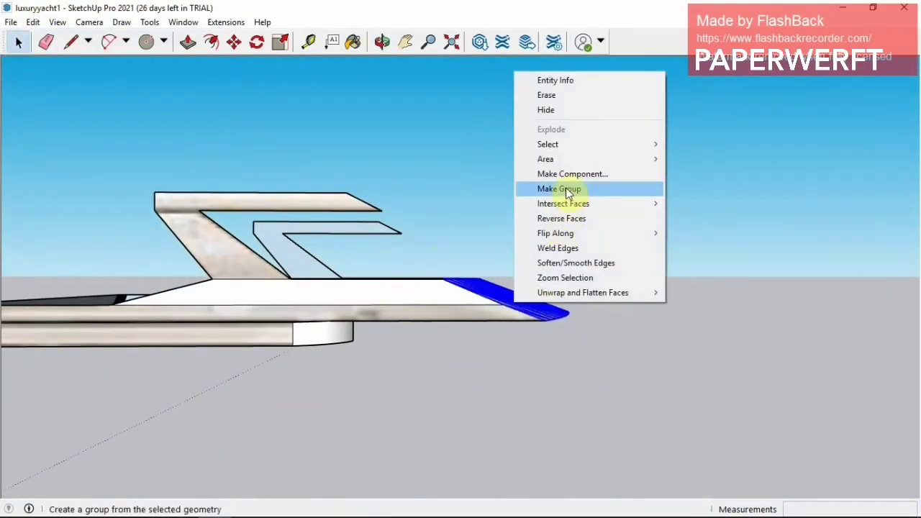
left_click(533, 187)
left_click(234, 42)
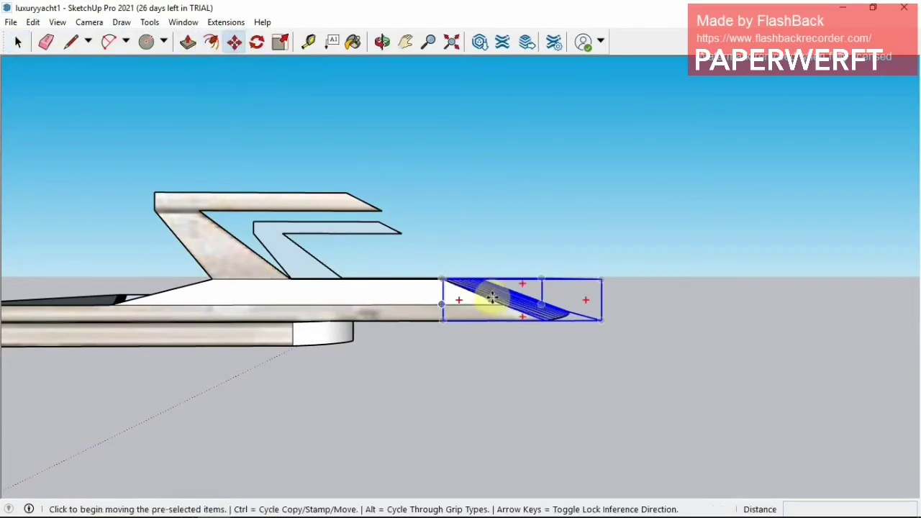
left_click(533, 306)
left_click(603, 310)
right_click(603, 309)
left_click(637, 168)
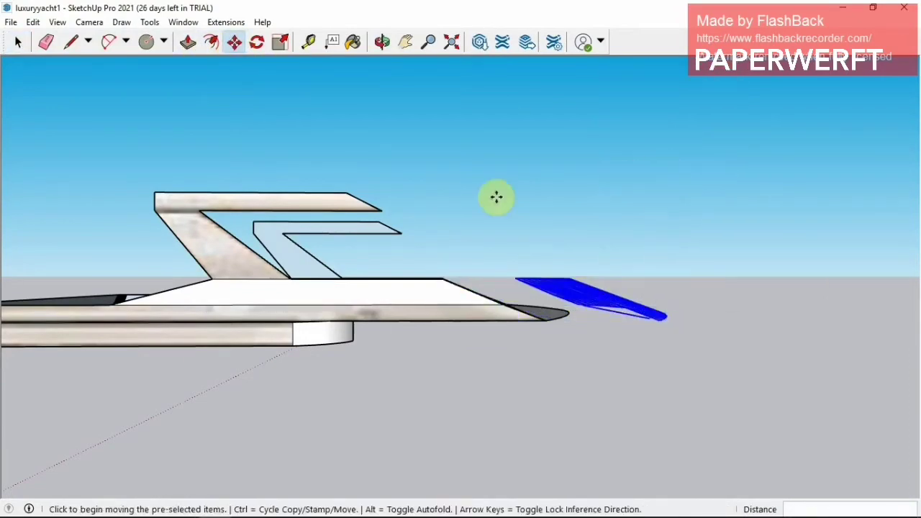
Erase the edges and leftover arc where the bow surface met the deck.
middle_click_drag(405, 74, 434, 265)
scroll(434, 265, "up", 2)
key("e")
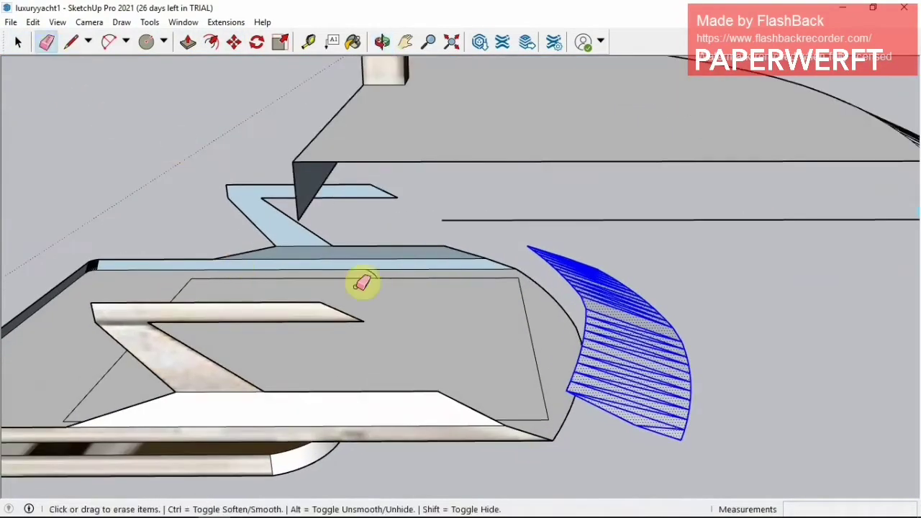
mouse_move(522, 279)
left_mouse_down()
mouse_move(529, 272)
mouse_move(552, 415)
left_mouse_up()
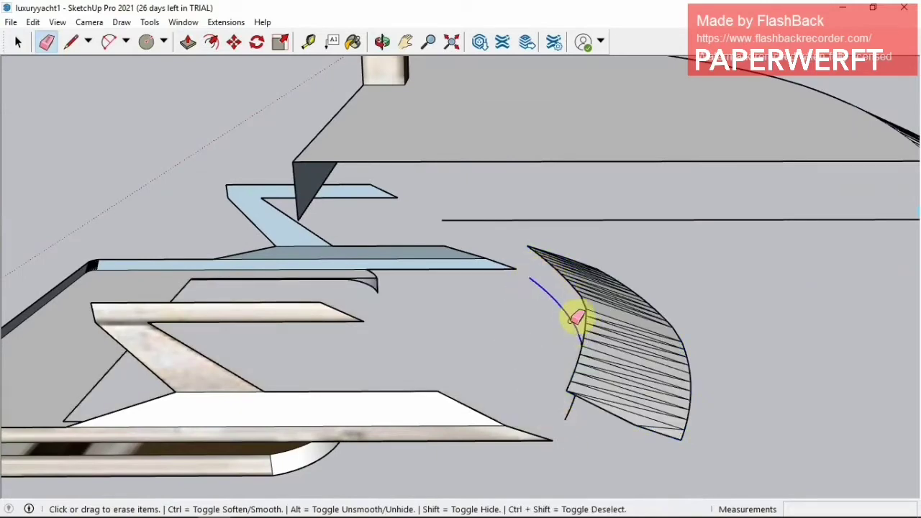
left_click(381, 41)
left_click_drag(510, 311, 559, 309)
left_click(46, 41)
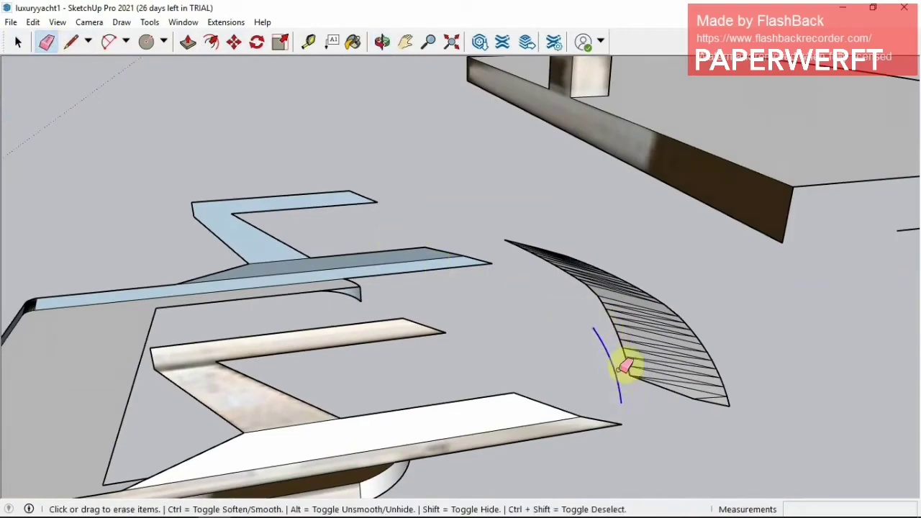
Erase the stray edges along the deck corner and the wooden deck rail faces.
left_click(383, 41)
mouse_move(314, 199)
left_mouse_down()
mouse_move(257, 202)
mouse_move(193, 324)
left_mouse_up()
scroll(193, 324, "up", 3)
left_click(41, 41)
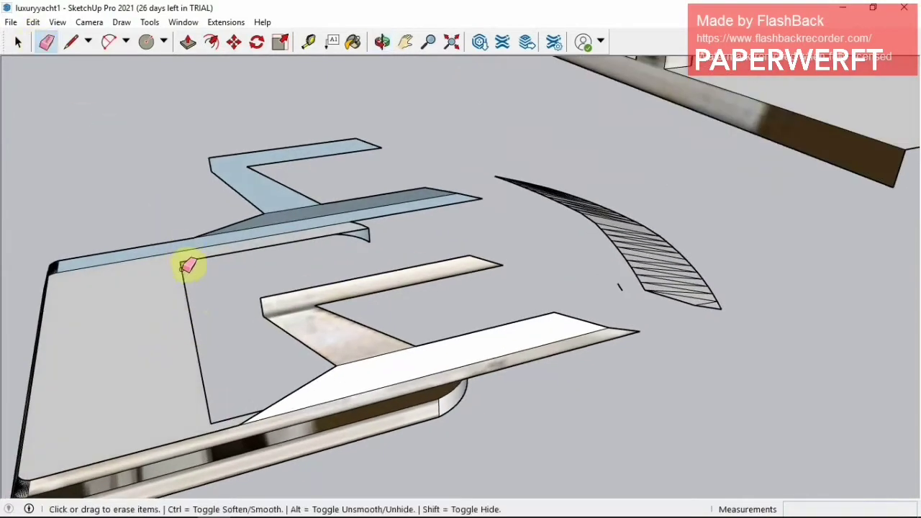
left_click_drag(183, 261, 216, 395)
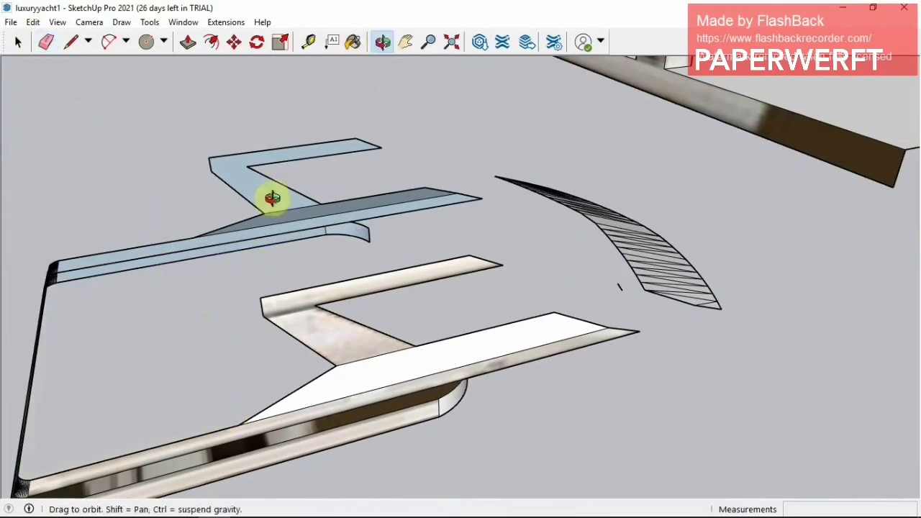
middle_click_drag(269, 195, 506, 154)
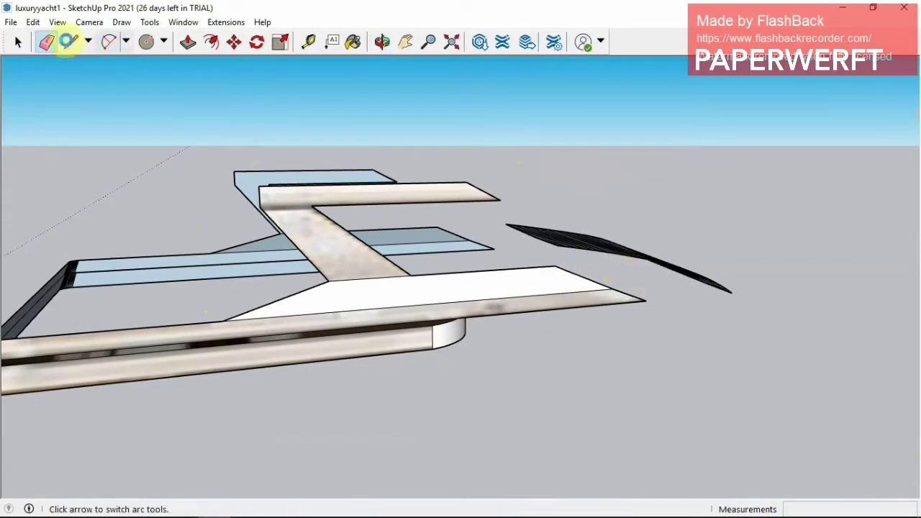
left_click(370, 271)
Redraw a line at the deck edge to restore the plain white deck faces.
left_click(70, 42)
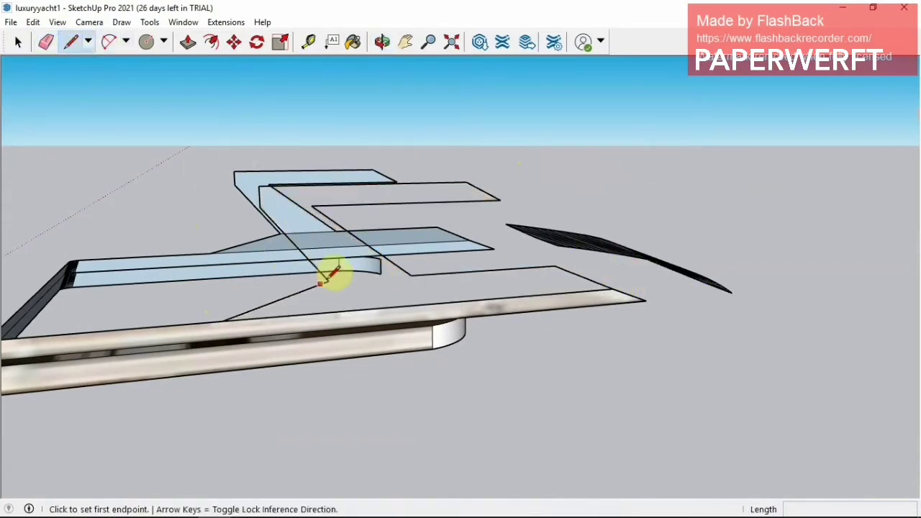
left_click(328, 281)
left_click(414, 272)
key("e")
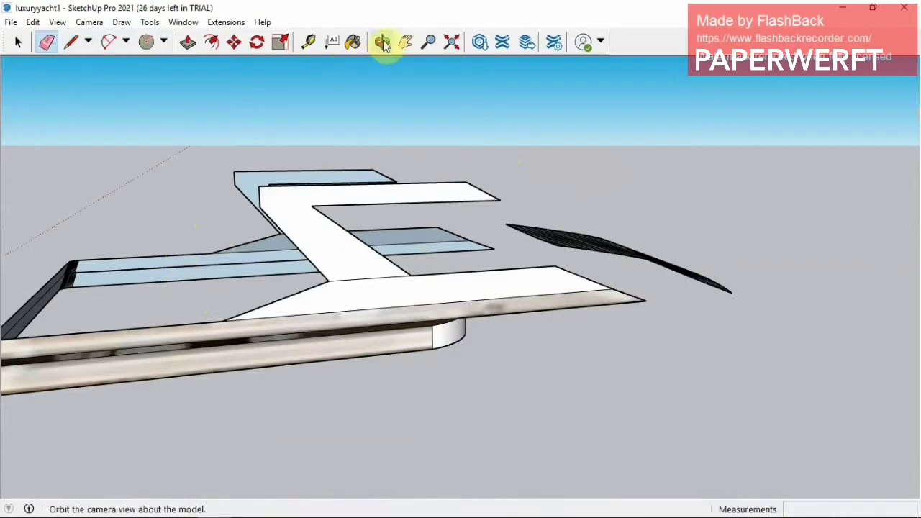
left_click(406, 41)
left_click_drag(238, 247, 317, 227)
left_click(45, 41)
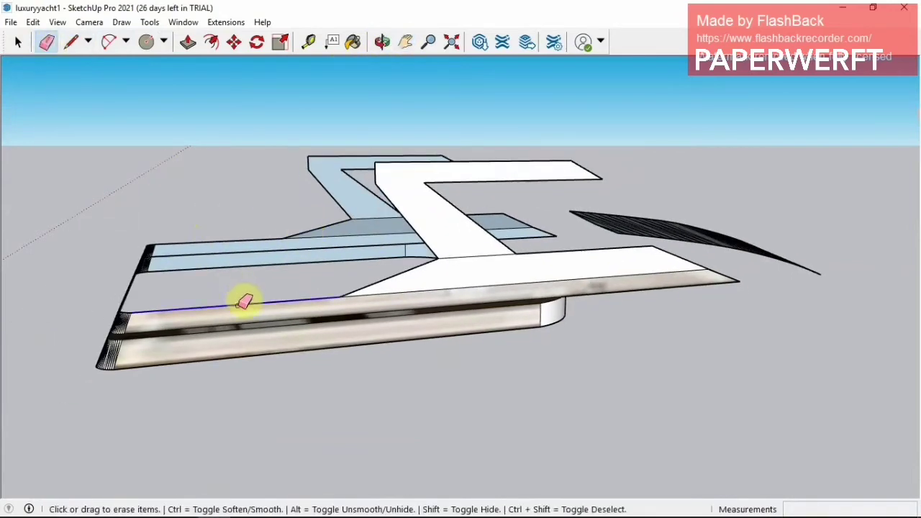
Erase the wooden hull side face and its edge, then redraw a closing edge.
left_click(245, 303)
left_click(261, 339)
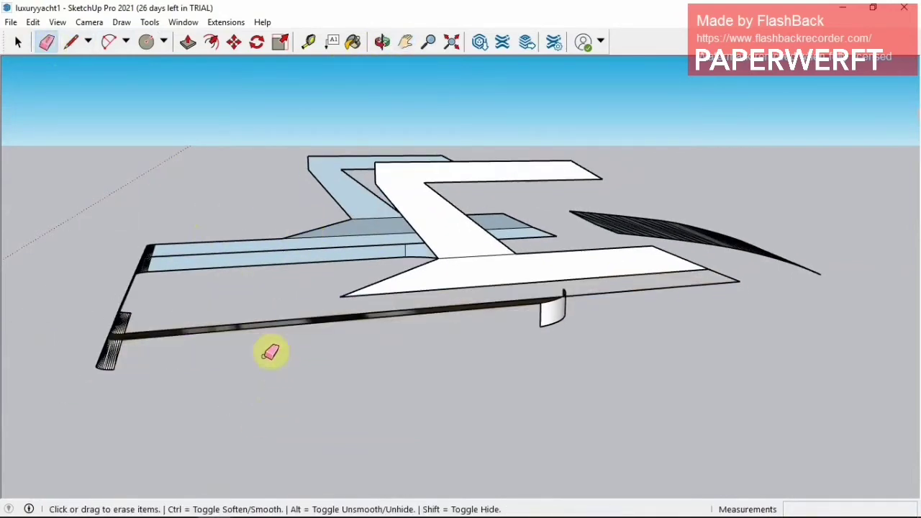
left_click(129, 313)
left_click(341, 295)
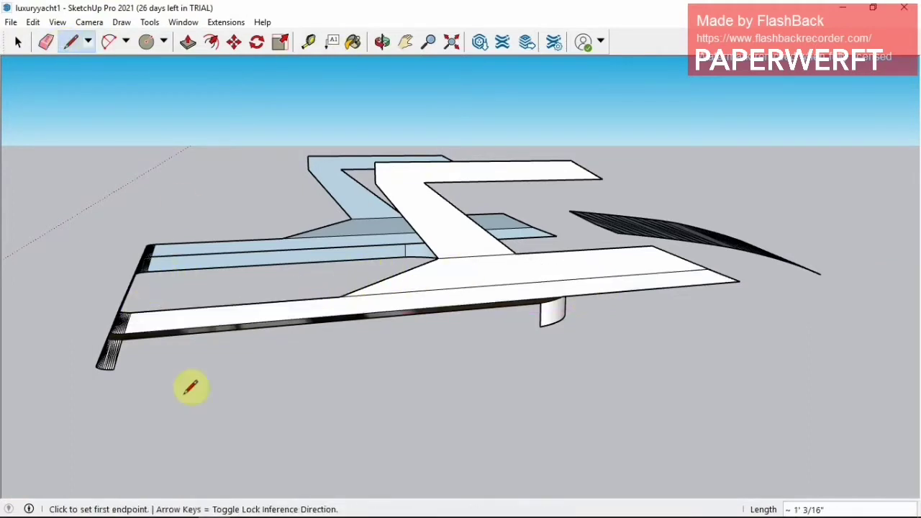
left_click(113, 370)
left_click(540, 326)
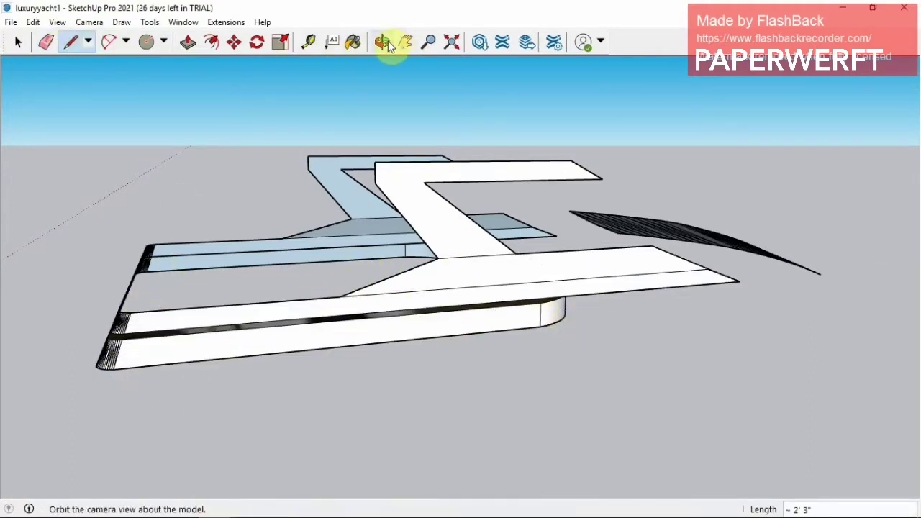
Erase the brown textured hull face and close the hull outline so a face fills.
left_click(387, 45)
mouse_move(338, 339)
left_mouse_down()
mouse_move(411, 353)
mouse_move(374, 309)
left_mouse_up()
left_click(46, 41)
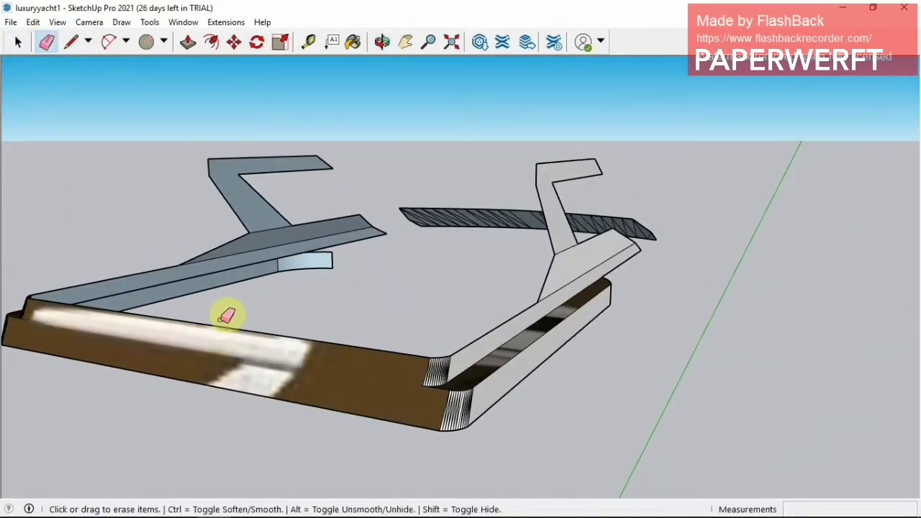
left_click_drag(227, 315, 228, 323)
left_click(71, 42)
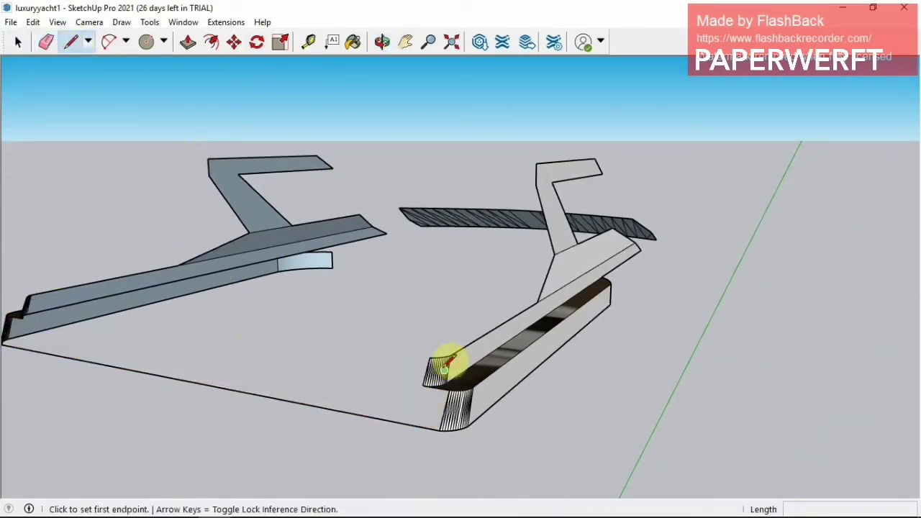
left_click(434, 350)
middle_click_drag(329, 355, 123, 96)
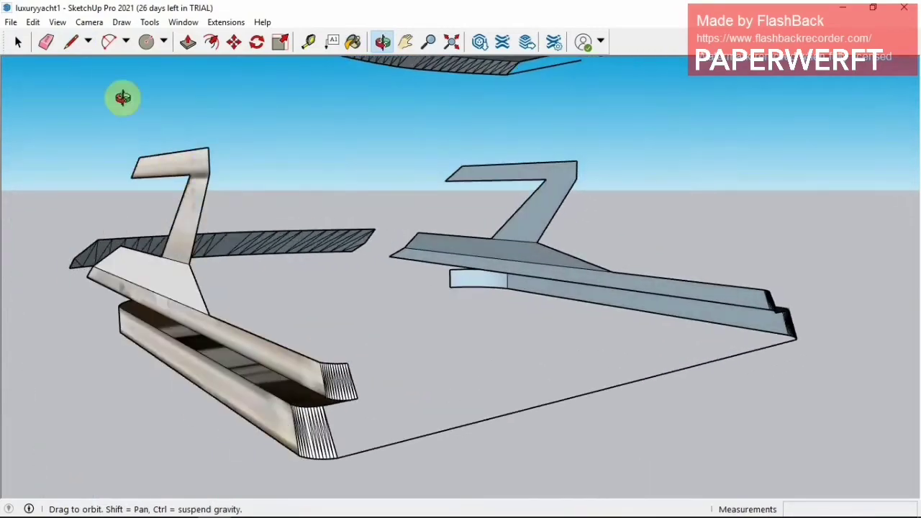
left_click(355, 357)
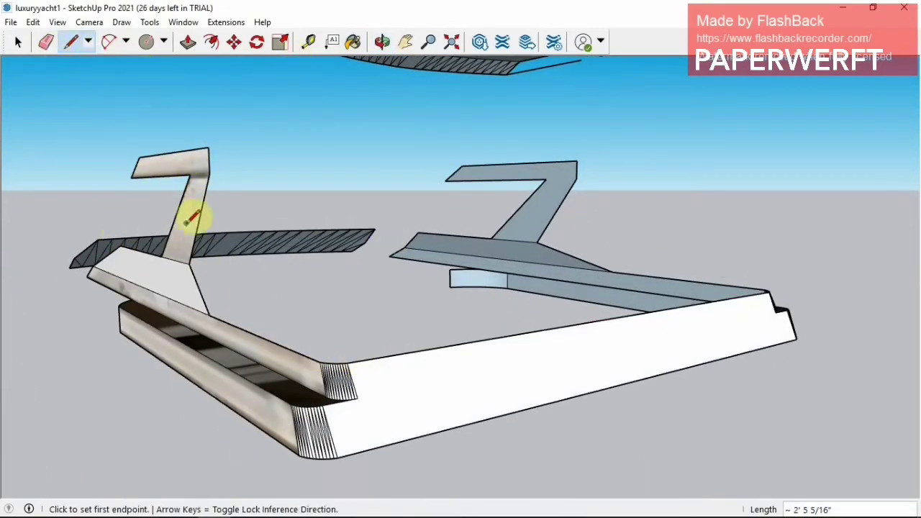
Erase the broken left hull sides and left Z piece faces, then close the Z outline.
key("e")
mouse_move(178, 337)
left_mouse_down()
mouse_move(242, 319)
mouse_move(223, 288)
mouse_move(309, 113)
left_mouse_up()
mouse_move(308, 113)
middle_mouse_down()
mouse_move(349, 259)
mouse_move(167, 253)
middle_mouse_up()
key("l")
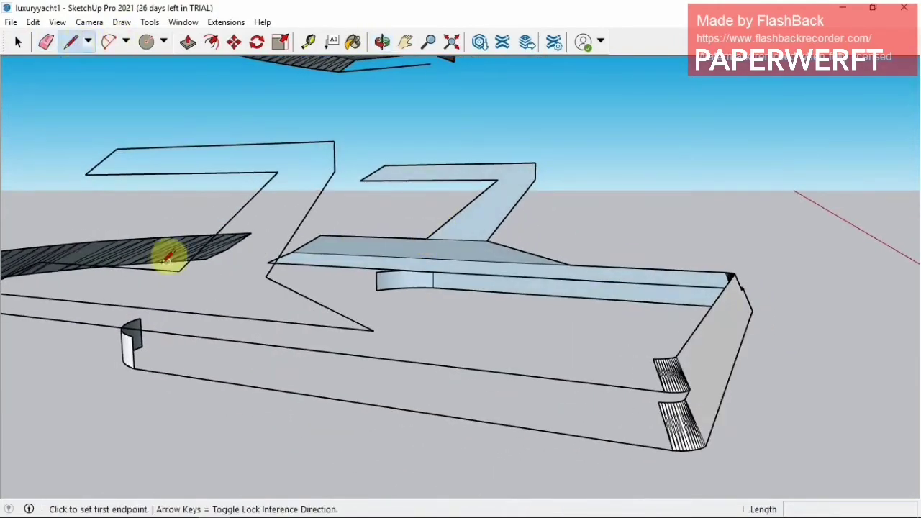
left_click(180, 268)
left_click(266, 275)
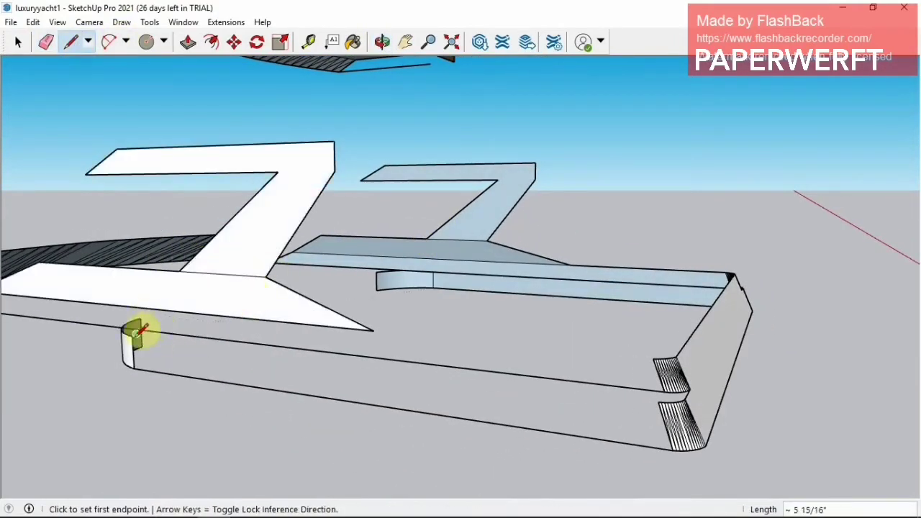
Draw lines along the hull edge to close a new white face over the hull.
left_click(128, 334)
left_click(660, 398)
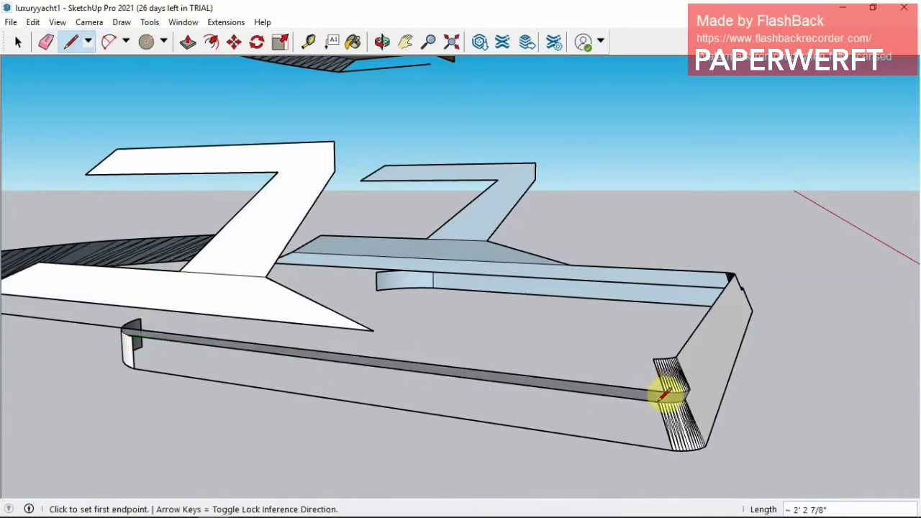
left_click(56, 22)
left_click(32, 36)
left_click(591, 156)
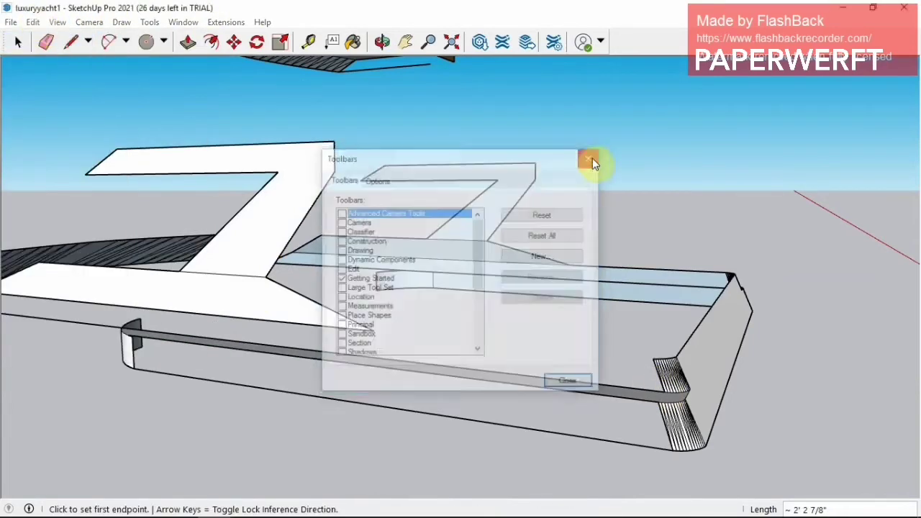
left_click(630, 389)
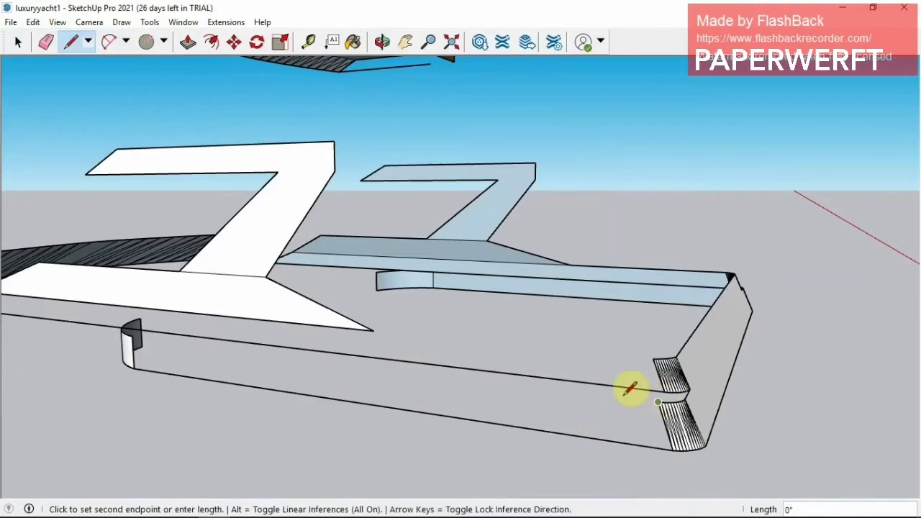
left_click(135, 333)
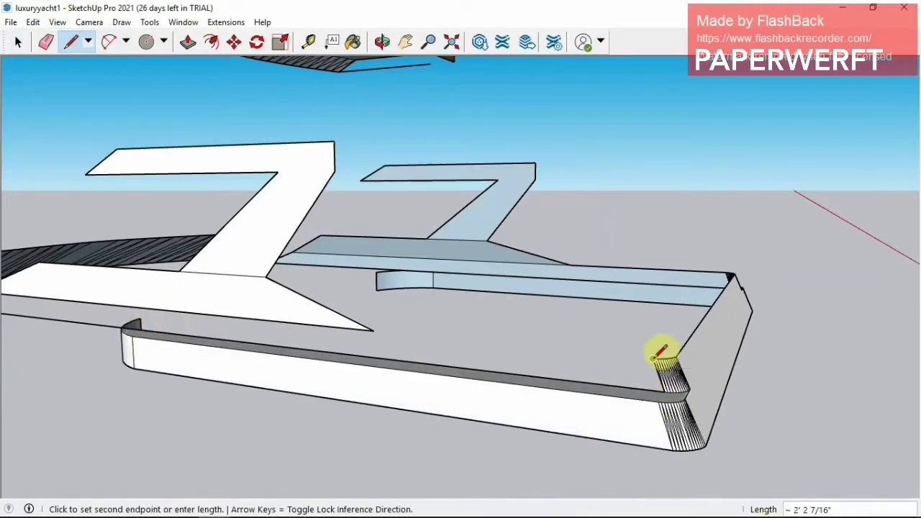
left_click(374, 330)
Erase the selected hull geometry and the dark hull strip face.
left_click(382, 43)
left_click_drag(339, 123, 15, 40)
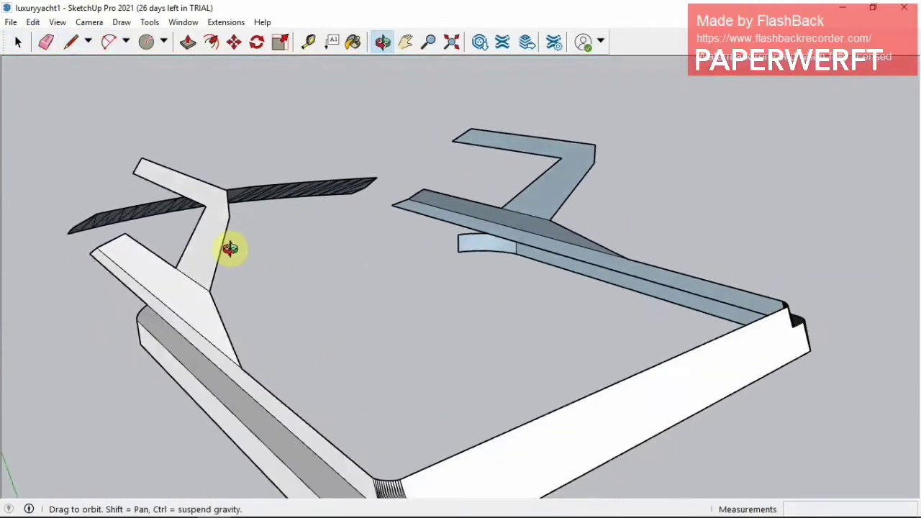
right_click(165, 333)
left_click(280, 155)
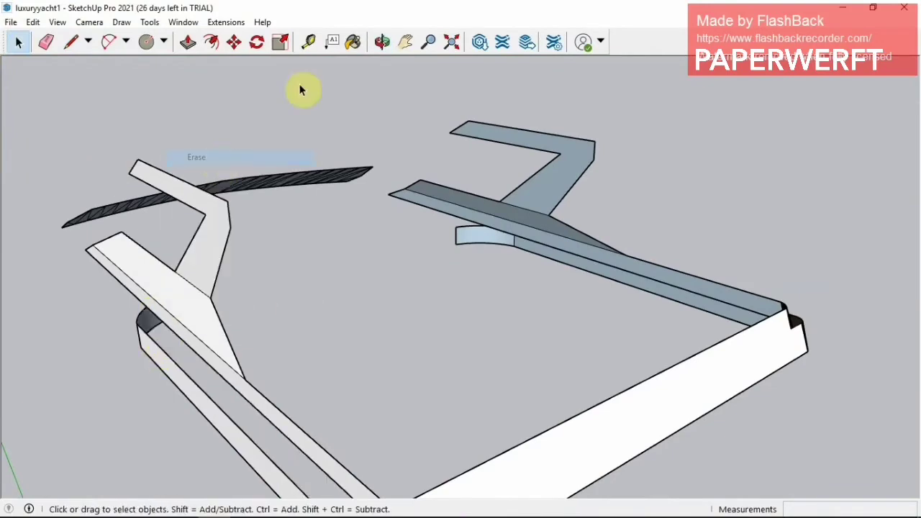
left_click(381, 42)
mouse_move(465, 290)
left_mouse_down()
mouse_move(134, 329)
mouse_move(79, 216)
left_mouse_up()
left_click(18, 42)
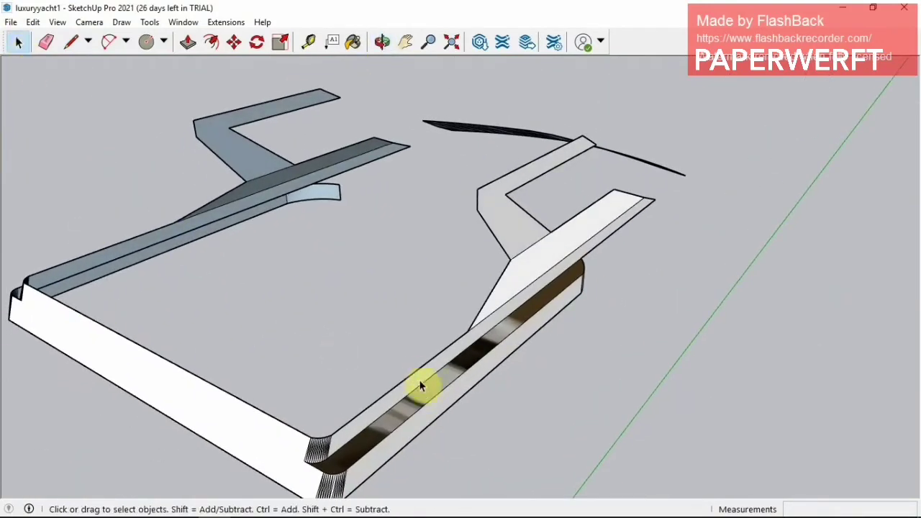
left_click(417, 399)
right_click(416, 405)
left_click(468, 205)
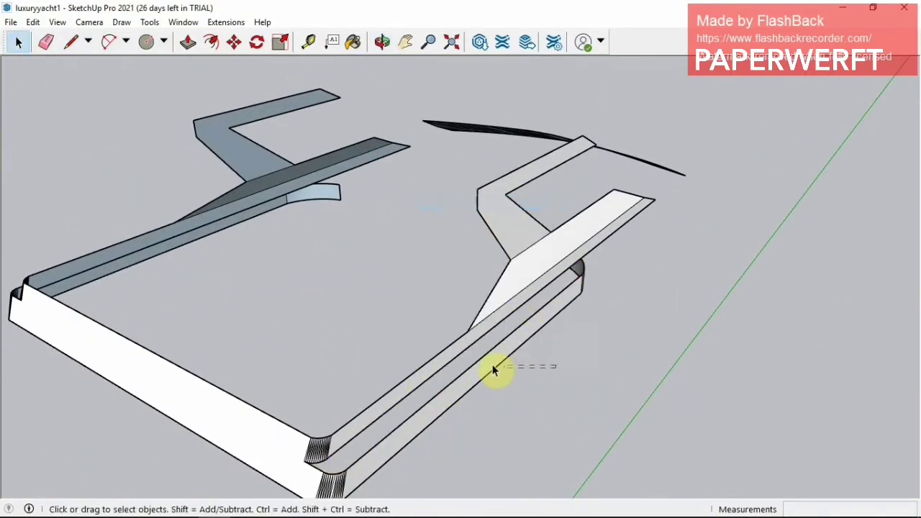
mouse_move(537, 248)
left_mouse_down()
mouse_move(294, 249)
mouse_move(272, 132)
mouse_move(261, 198)
mouse_move(333, 185)
mouse_move(382, 68)
mouse_move(391, 180)
mouse_move(390, 122)
mouse_move(135, 45)
left_mouse_up()
Undo an accidental erase of the dark hull piece and open the fin group for editing.
key("e")
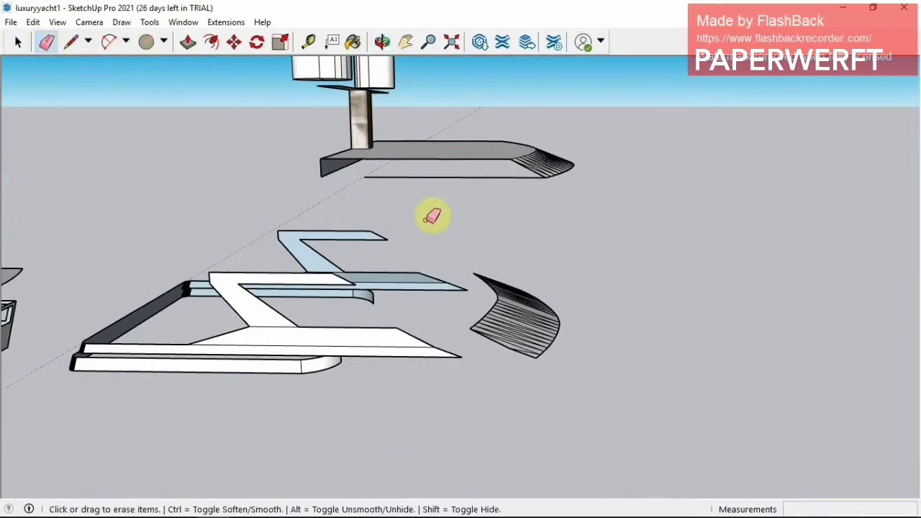
left_click(438, 170)
left_click(33, 22)
left_click(43, 36)
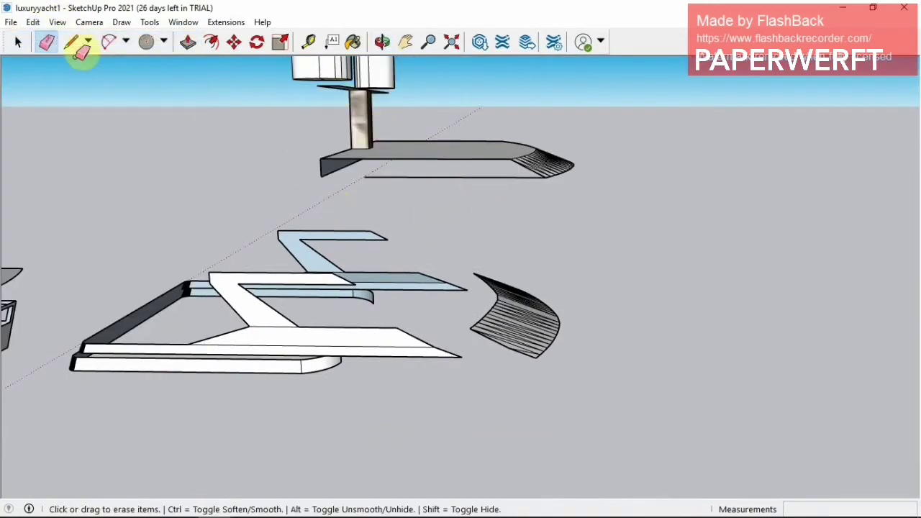
left_click(18, 41)
right_click(362, 132)
left_click(404, 218)
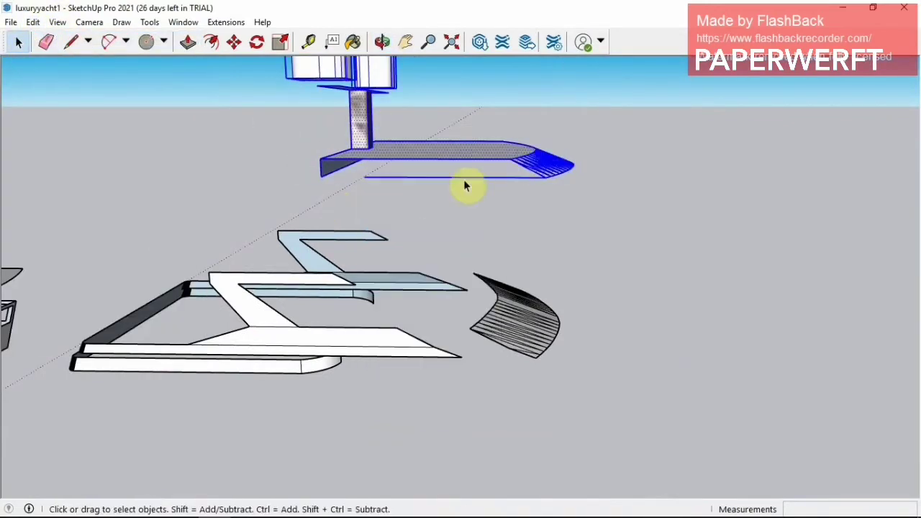
Group the curved tip piece, move it away from the slab, and explode it.
left_click(382, 41)
mouse_move(382, 72)
left_mouse_down()
mouse_move(382, 91)
mouse_move(85, 32)
left_mouse_up()
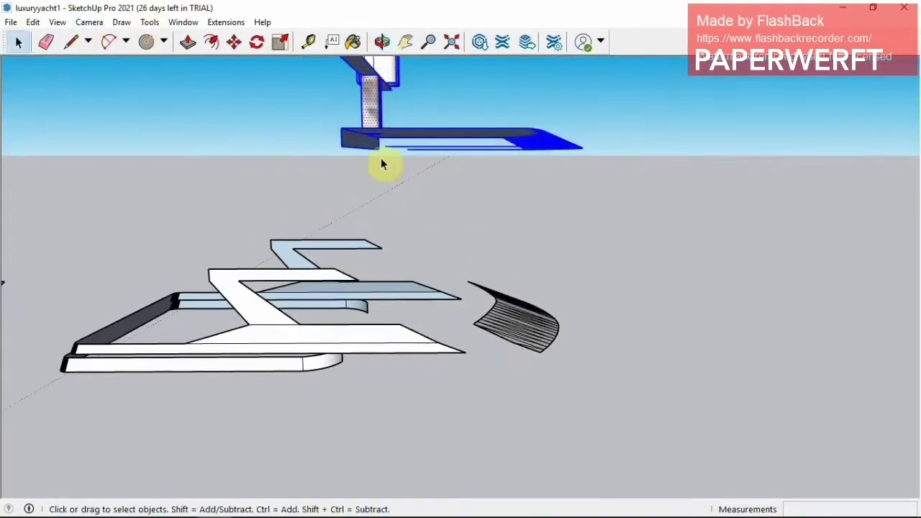
left_click(45, 45)
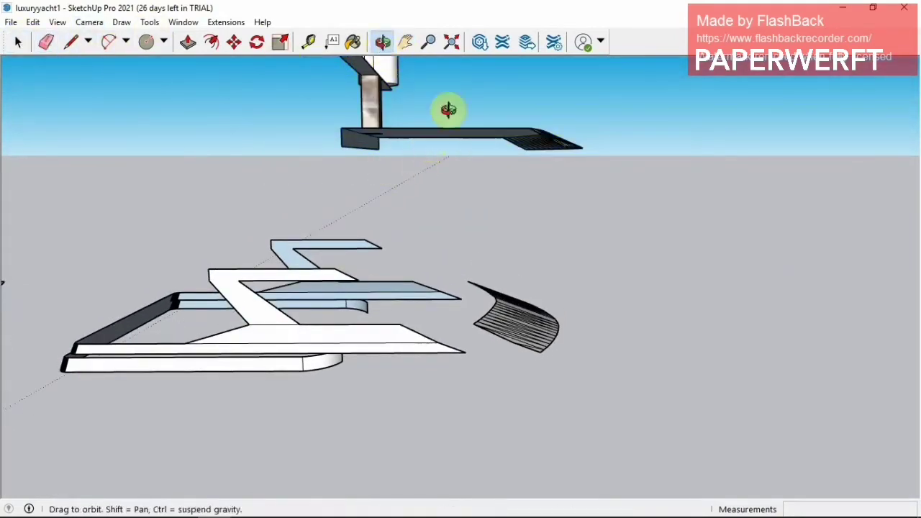
mouse_move(449, 109)
left_mouse_down()
mouse_move(432, 119)
mouse_move(330, 98)
left_mouse_up()
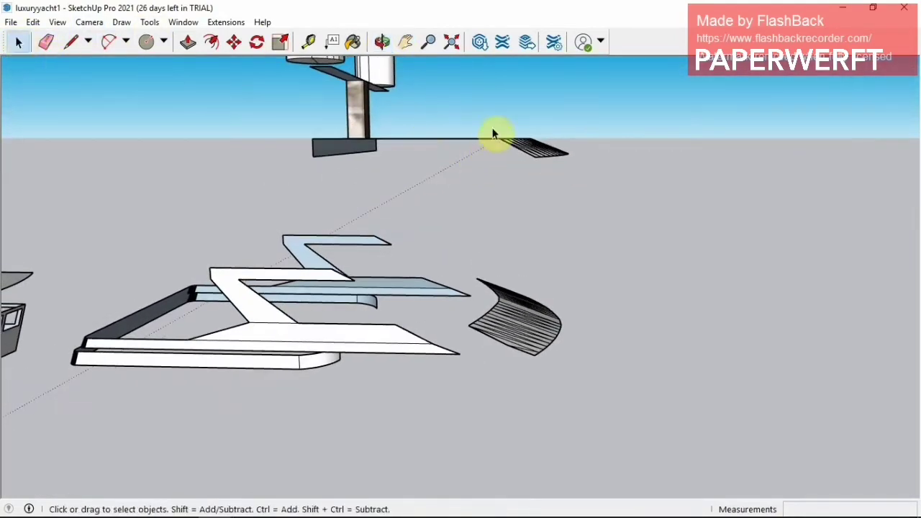
right_click(522, 141)
left_click(593, 274)
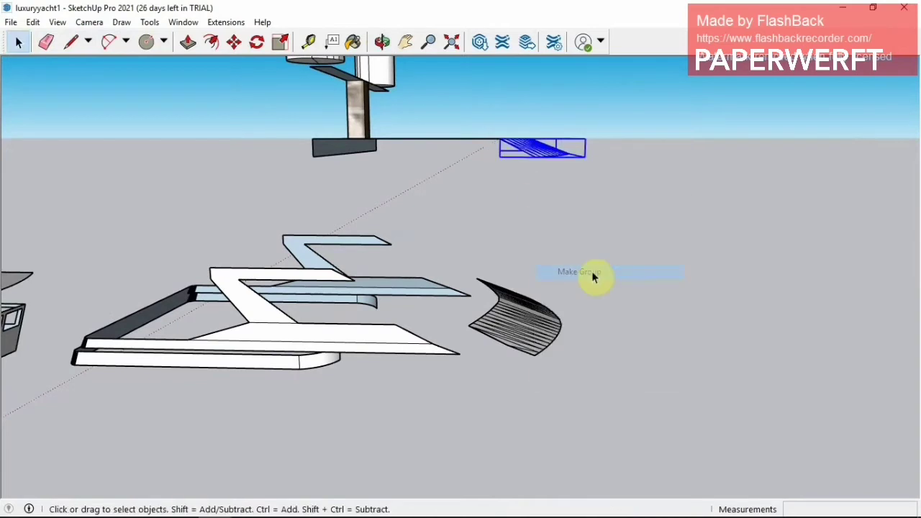
left_click(231, 45)
left_click(528, 148)
right_click(560, 178)
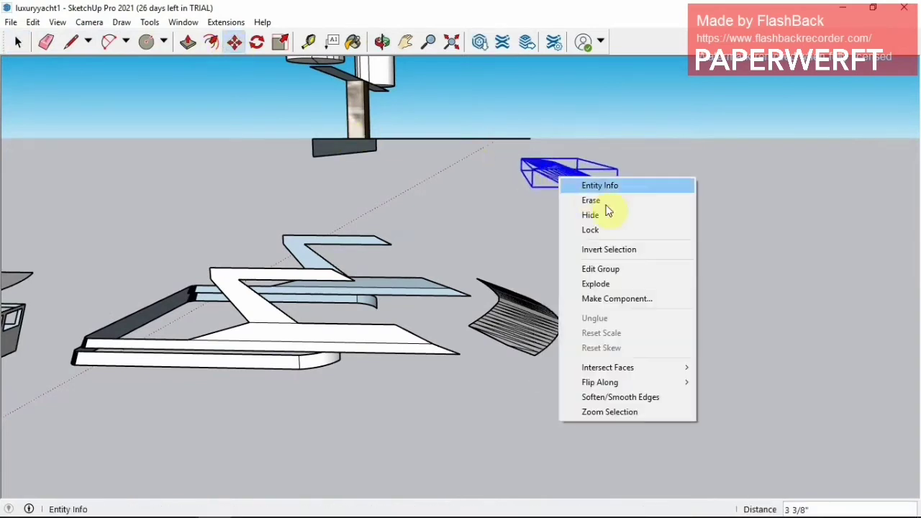
left_click(596, 283)
Erase the slab's wood-textured front bottom edge and redraw it as a plain side face.
left_click(382, 42)
mouse_move(406, 66)
left_mouse_down()
mouse_move(413, 180)
mouse_move(533, 157)
mouse_move(525, 170)
mouse_move(336, 114)
left_mouse_up()
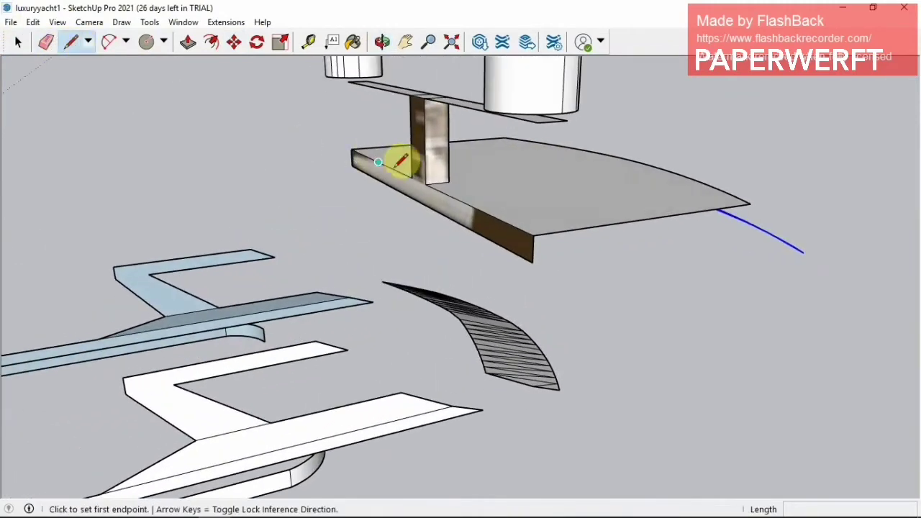
left_click(404, 164)
left_click(46, 41)
left_click(419, 198)
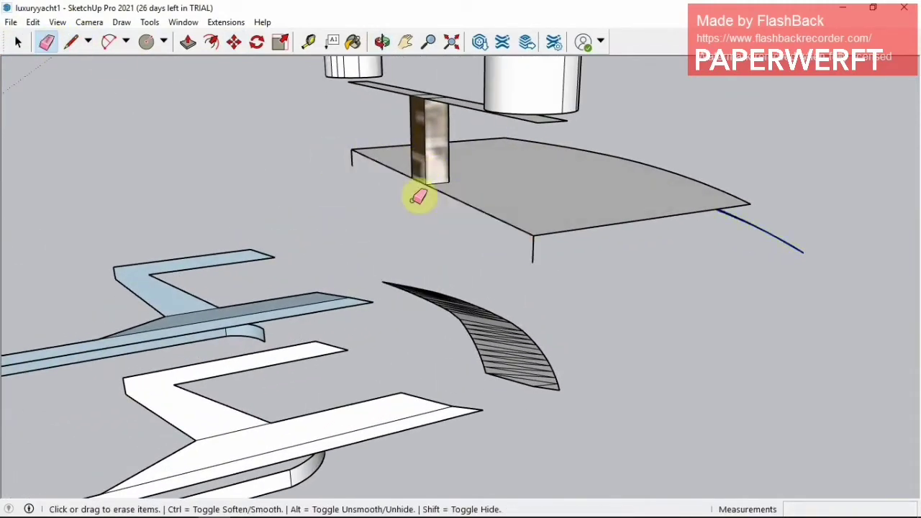
left_click(71, 41)
left_click(352, 151)
left_click(533, 256)
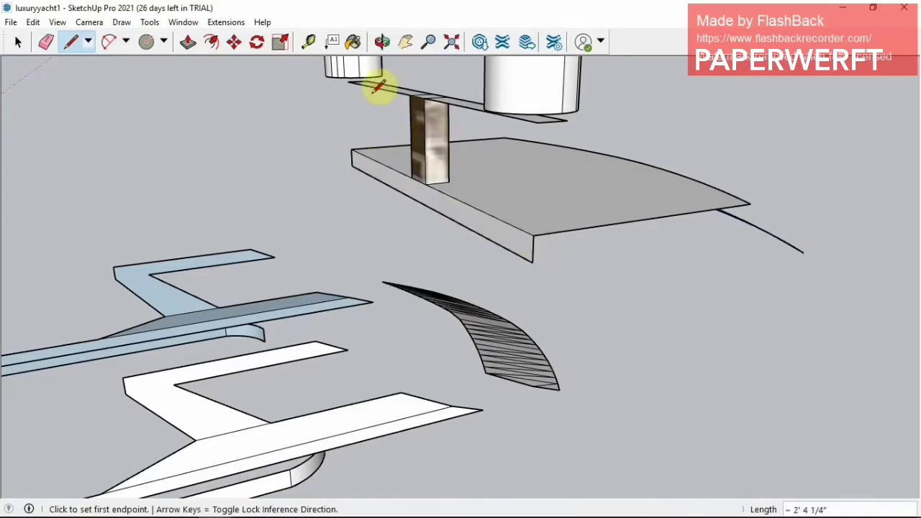
left_click(382, 41)
mouse_move(448, 113)
left_mouse_down()
mouse_move(233, 130)
mouse_move(46, 68)
left_mouse_up()
key("space")
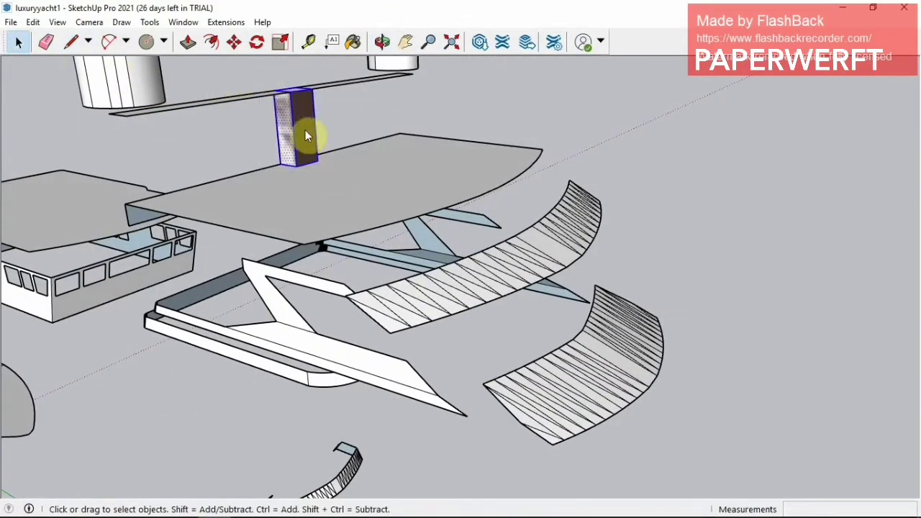
Move the pillar up and to the right of the slab, then orbit above the deck.
right_click(305, 136)
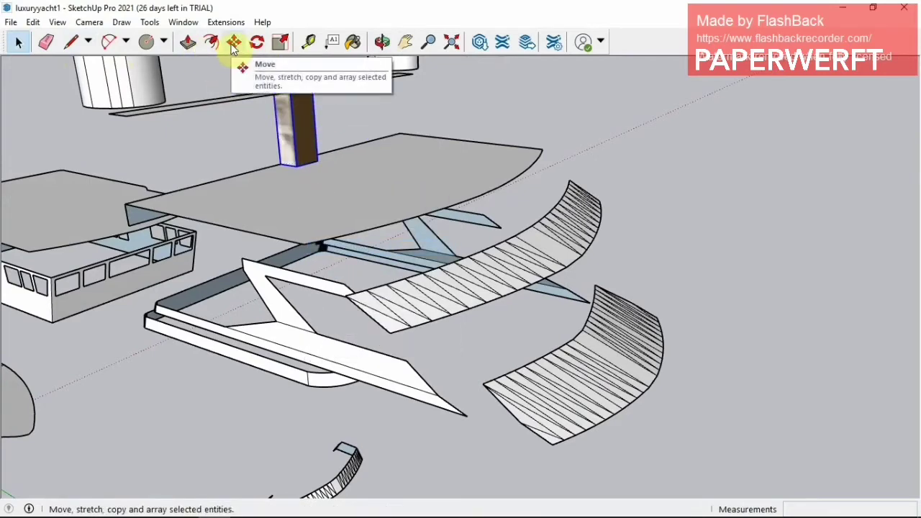
left_click(234, 43)
left_click(306, 113)
left_click(483, 113)
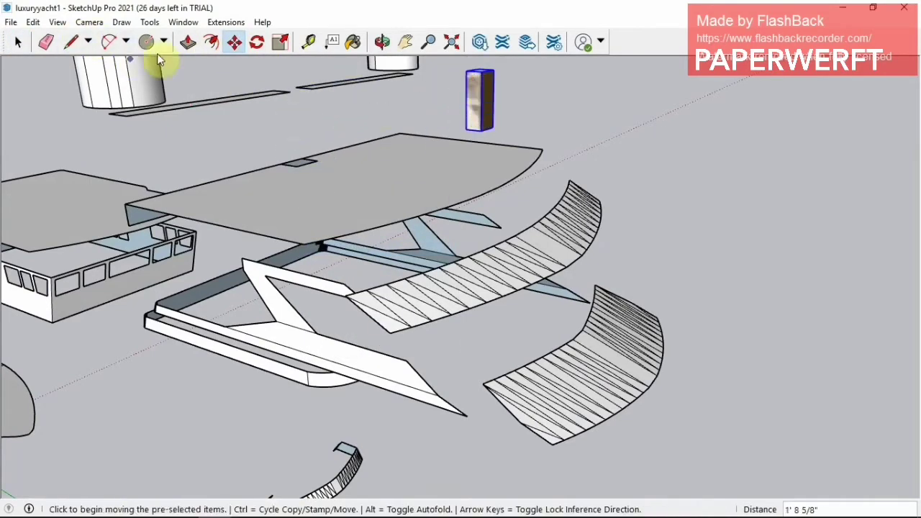
left_click(381, 41)
mouse_move(339, 89)
left_mouse_down()
mouse_move(294, 236)
mouse_move(243, 209)
mouse_move(216, 180)
left_mouse_up()
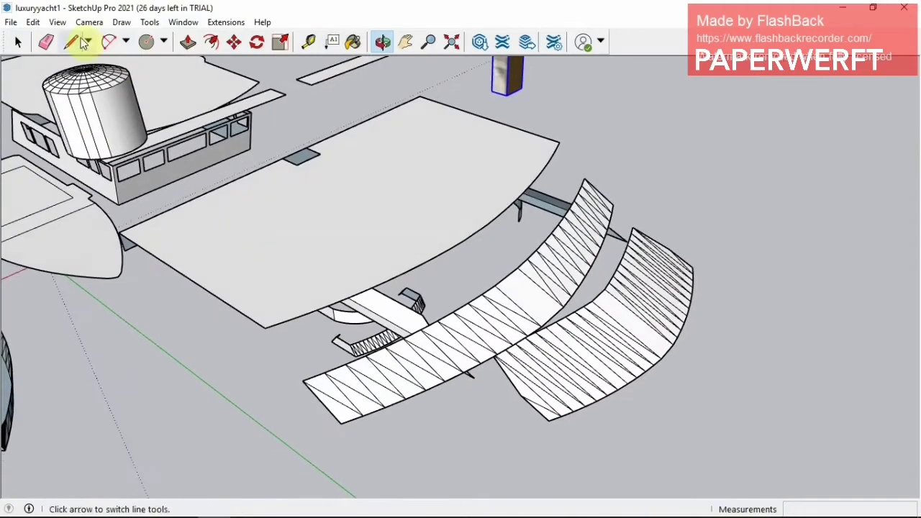
Begin a line on the deck edge and undo the accidental erase of the deck face.
key("l")
left_click(270, 89)
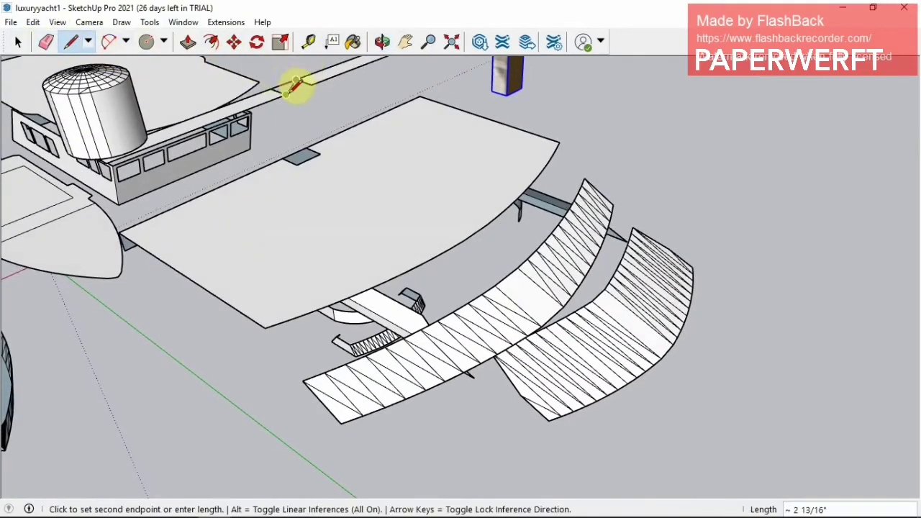
left_click(406, 42)
left_click_drag(274, 134, 339, 181)
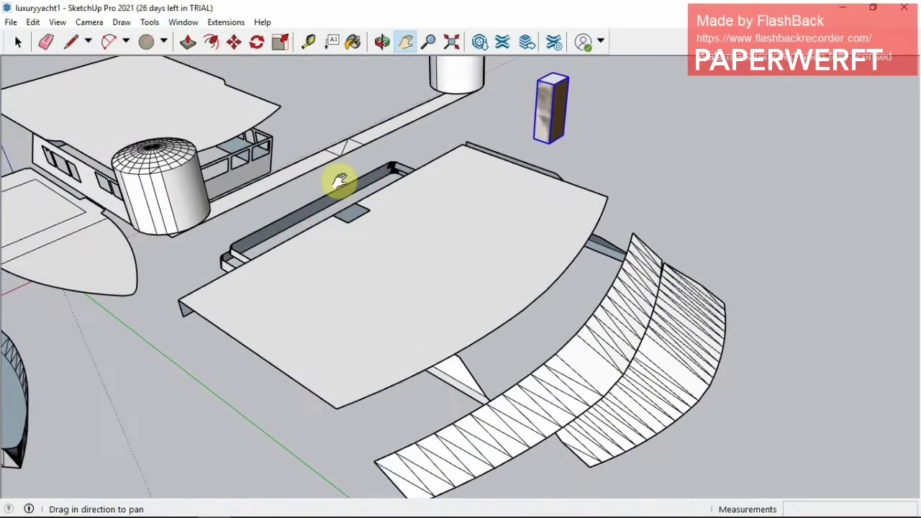
scroll(339, 181, "up", 2)
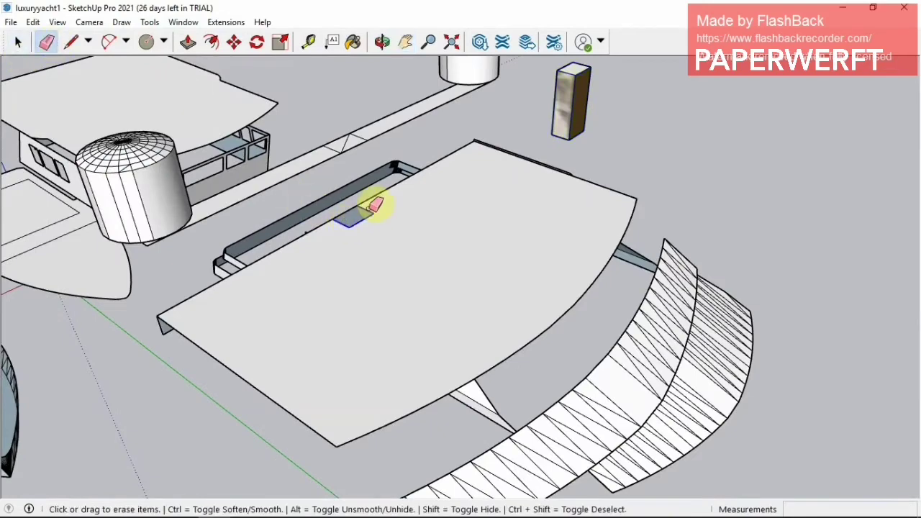
left_click(374, 206)
left_click(33, 21)
left_click(50, 47)
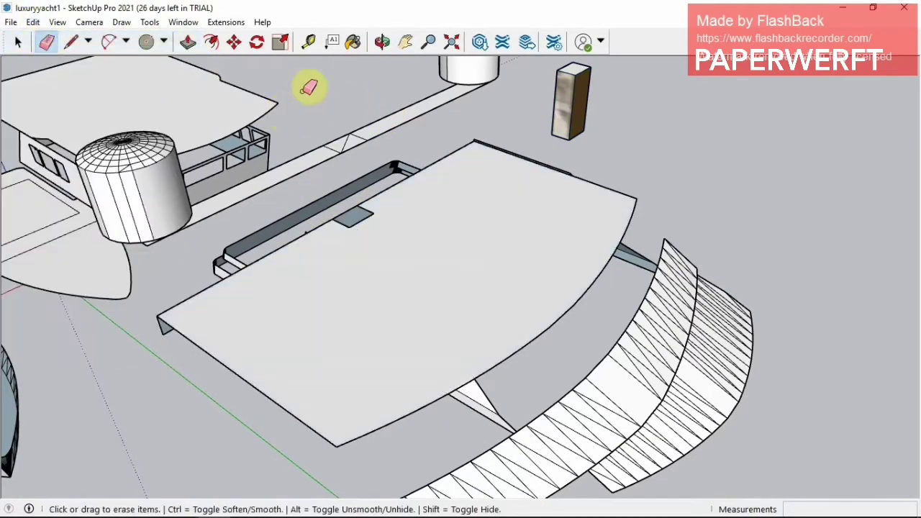
Draw a short closing edge across the small deck rectangle.
left_click(382, 42)
mouse_move(319, 226)
left_mouse_down()
mouse_move(411, 282)
mouse_move(461, 282)
mouse_move(426, 278)
left_mouse_up()
left_click(71, 41)
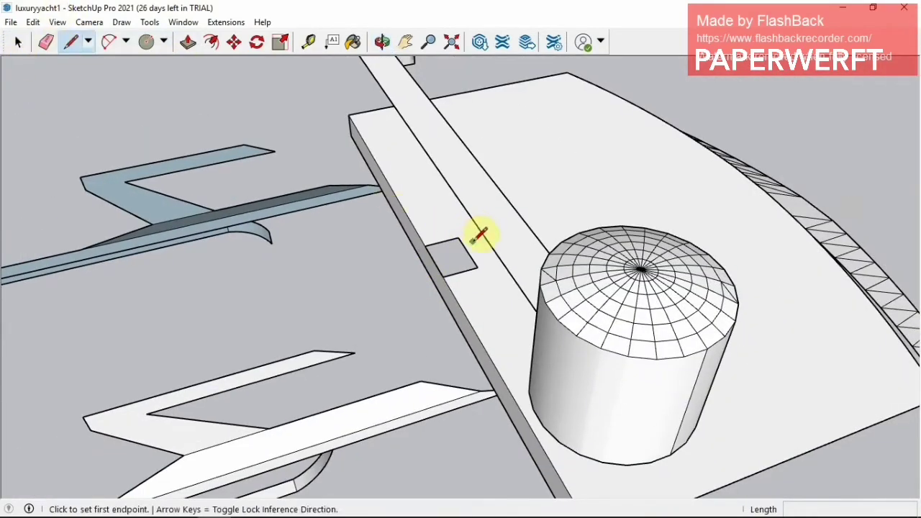
left_click(432, 252)
left_click(441, 242)
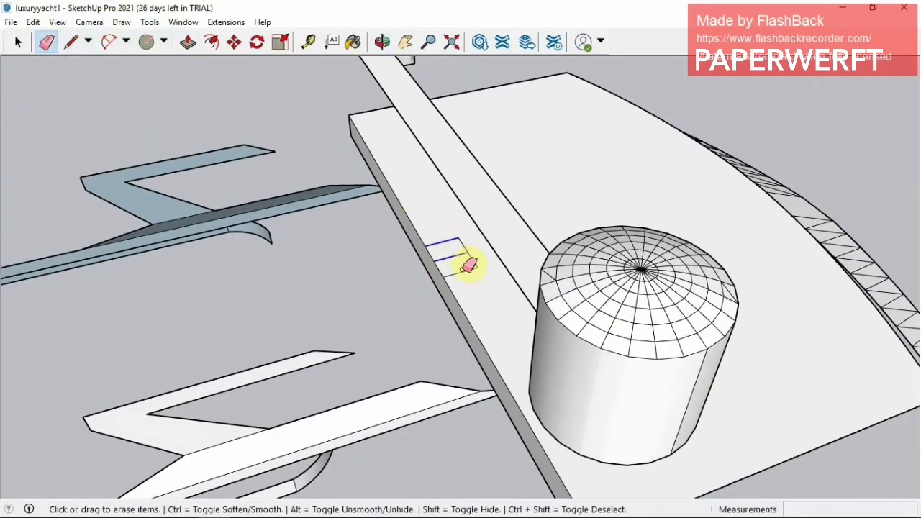
Explode the small upright box beside the curved strip and erase its faulty faces.
left_click(383, 41)
mouse_move(417, 80)
left_mouse_down()
mouse_move(529, 140)
mouse_move(329, 124)
mouse_move(407, 185)
mouse_move(174, 241)
left_mouse_up()
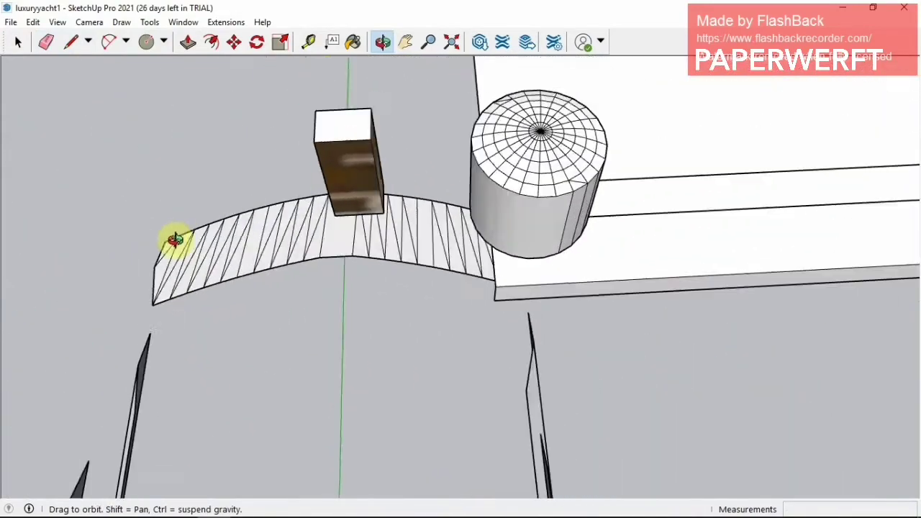
left_click(46, 49)
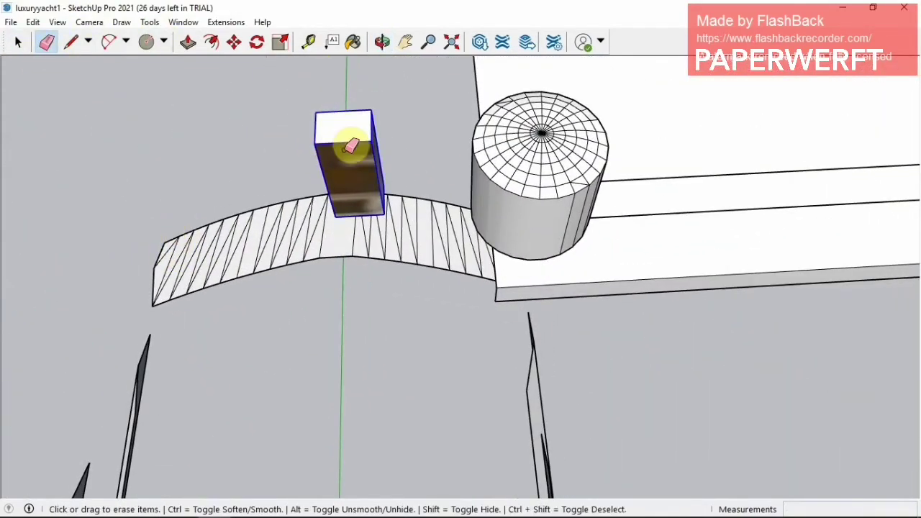
left_click(351, 146)
key("ctrl+z")
key("space")
right_click(350, 134)
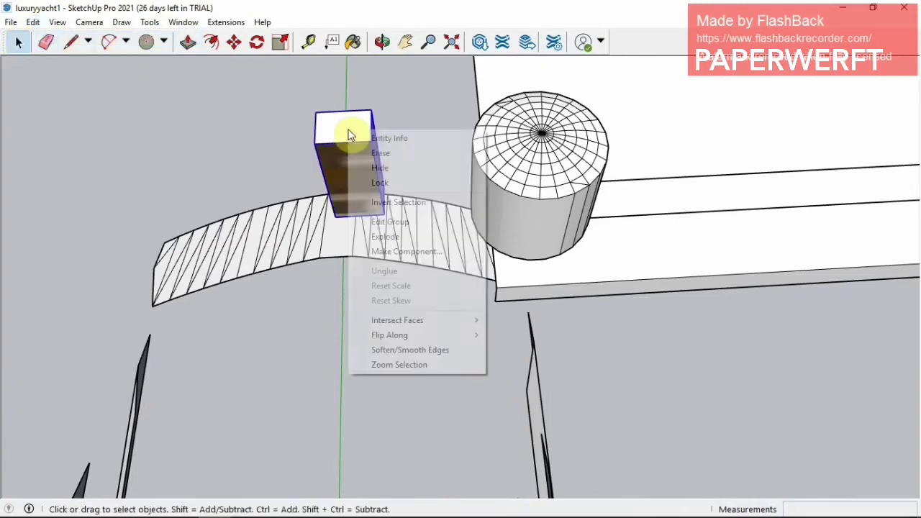
left_click(401, 236)
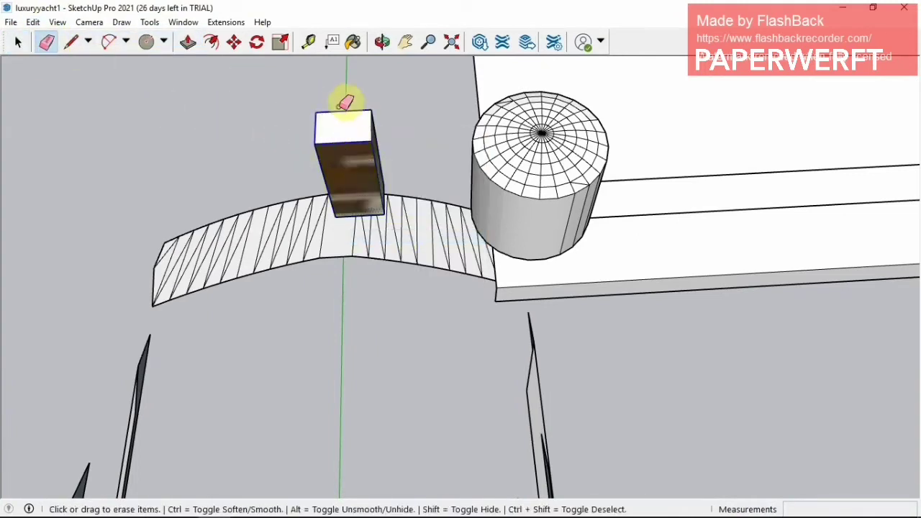
left_click(380, 128)
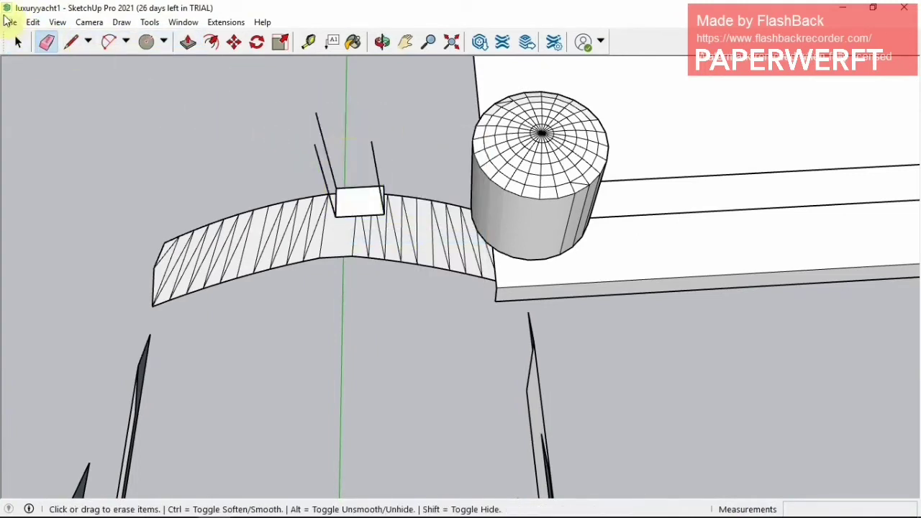
key("ctrl+z")
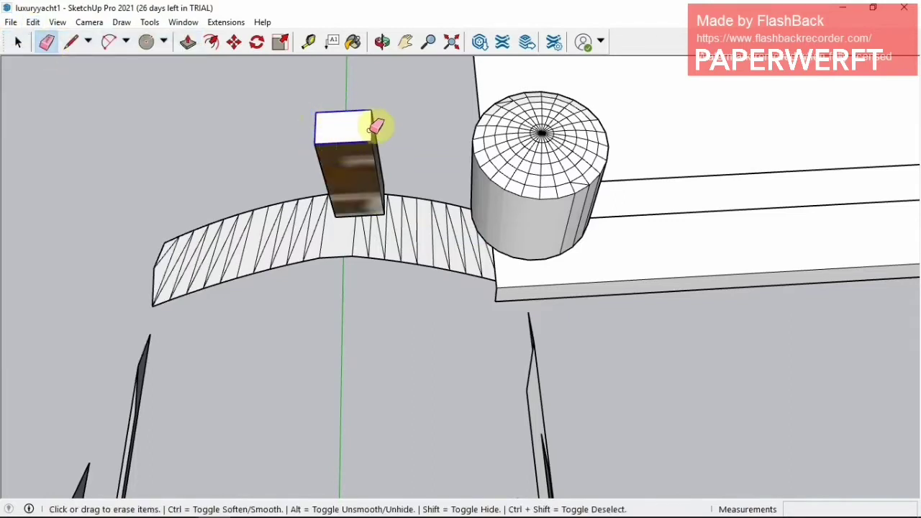
left_click(374, 128)
Draw a new edge from the box's top corner to rebuild its front face.
key("space")
right_click(356, 205)
left_click(442, 183)
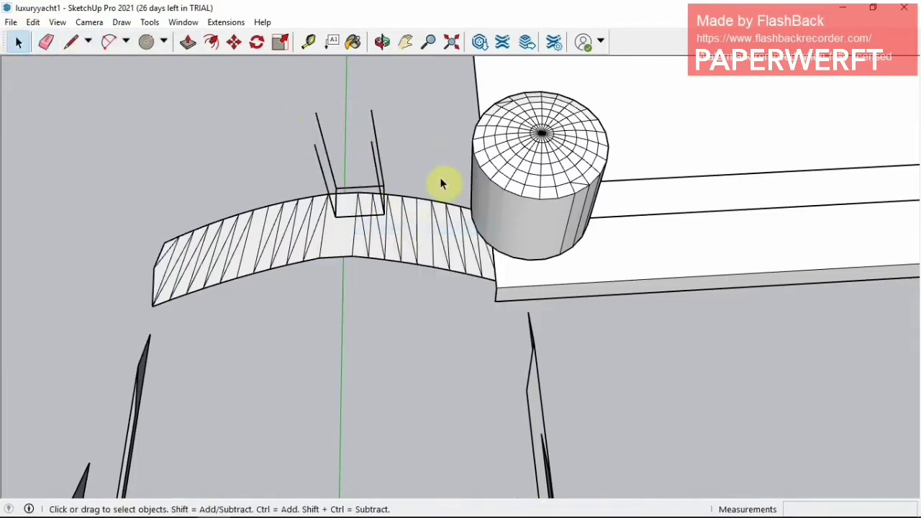
left_click(315, 112)
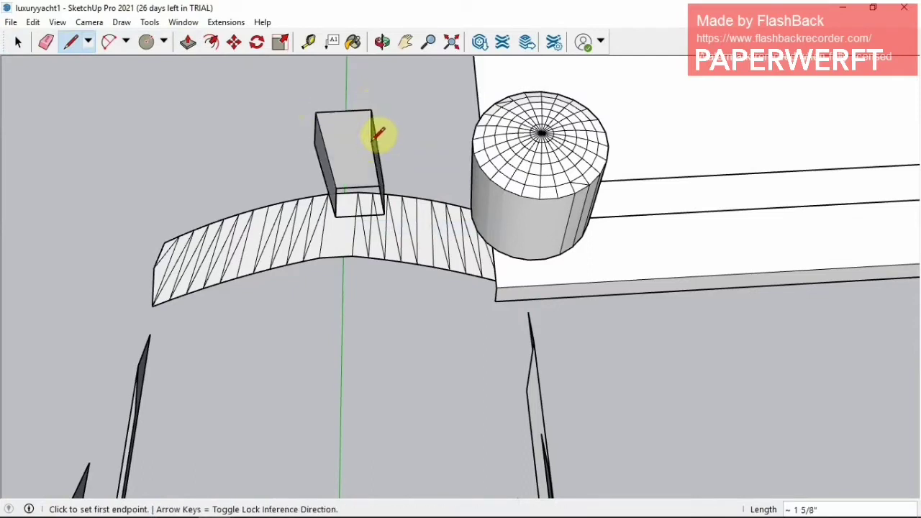
left_click_drag(322, 139, 375, 133)
key("space")
left_click(348, 174)
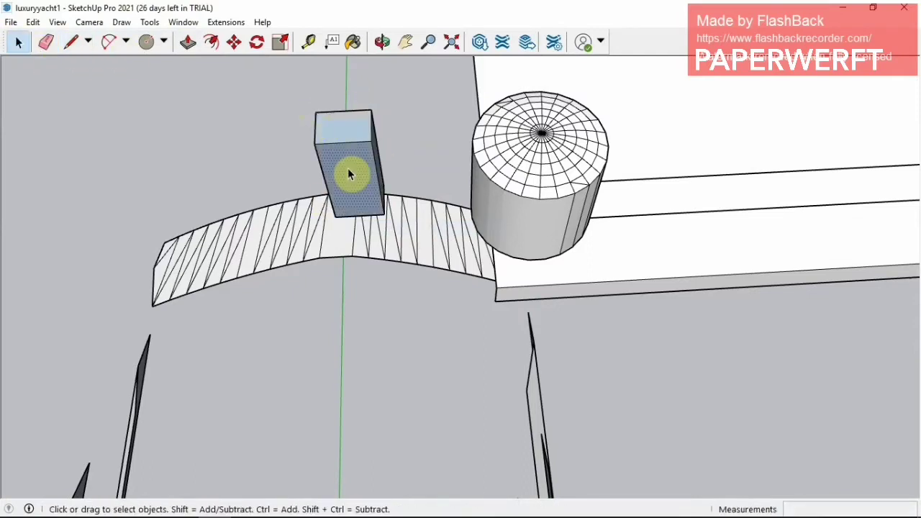
Orbit around the box and hull to check the rebuilt face.
left_click(382, 42)
left_click_drag(545, 209, 168, 88)
key("e")
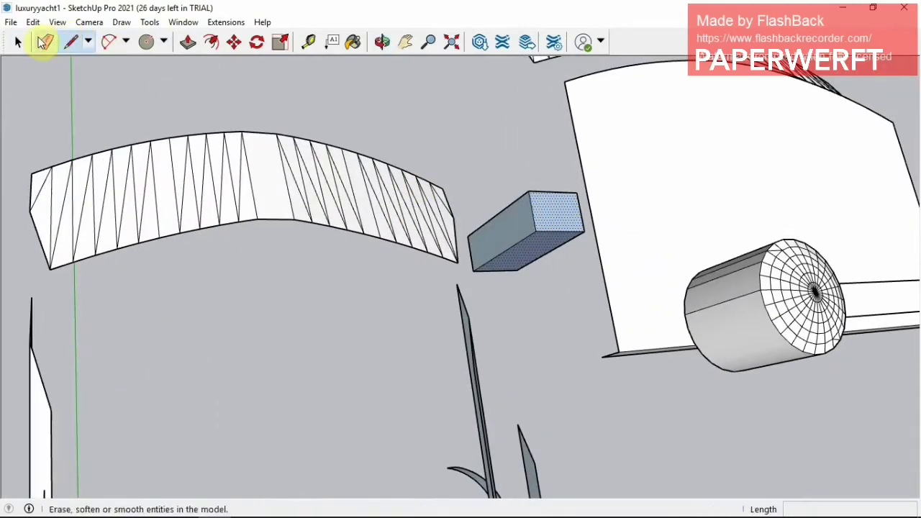
key("space")
key("o")
mouse_move(490, 156)
left_mouse_down()
mouse_move(243, 329)
mouse_move(54, 57)
left_mouse_up()
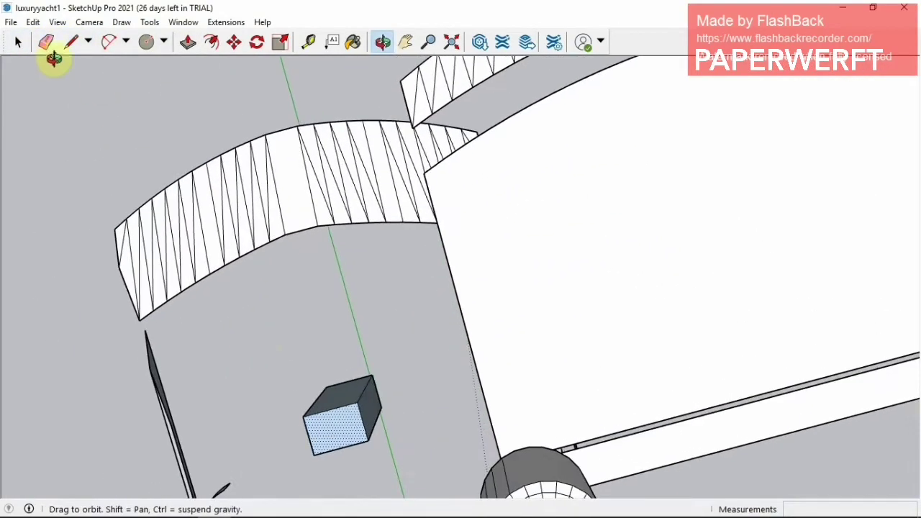
right_click(373, 408)
left_click(422, 350)
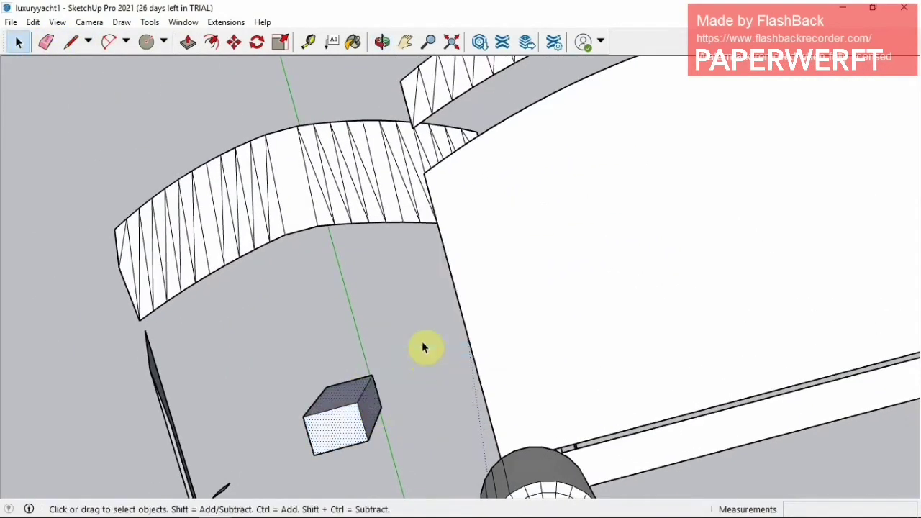
Orbit and pan the view toward the tanks.
key("o")
mouse_move(422, 350)
left_mouse_down()
mouse_move(366, 146)
mouse_move(442, 21)
mouse_move(379, 148)
mouse_move(424, 177)
mouse_move(370, 134)
mouse_move(442, 93)
mouse_move(465, 274)
mouse_move(344, 210)
mouse_move(514, 152)
mouse_move(448, 143)
mouse_move(504, 205)
mouse_move(353, 136)
mouse_move(141, 77)
left_mouse_up()
left_click(406, 42)
key("o")
left_click(406, 43)
key("o")
key("space")
Select the tank cylinder group and orbit to a top-down view of the model.
left_click(387, 250)
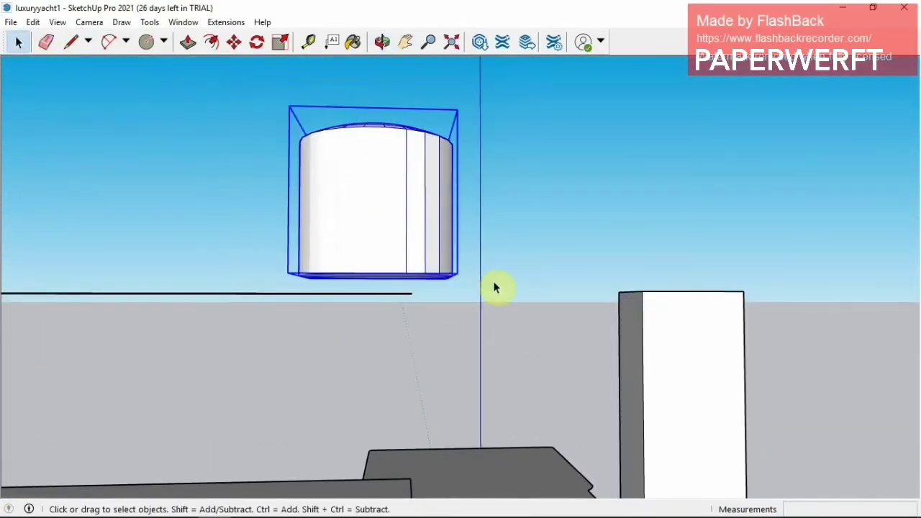
right_click(411, 205)
left_click(485, 233)
left_click(382, 42)
scroll(307, 243, "down", 5)
mouse_move(308, 244)
left_mouse_down()
mouse_move(479, 264)
mouse_move(672, 377)
left_mouse_up()
left_click(406, 42)
scroll(670, 306, "up", 2)
scroll(669, 306, "up", 2)
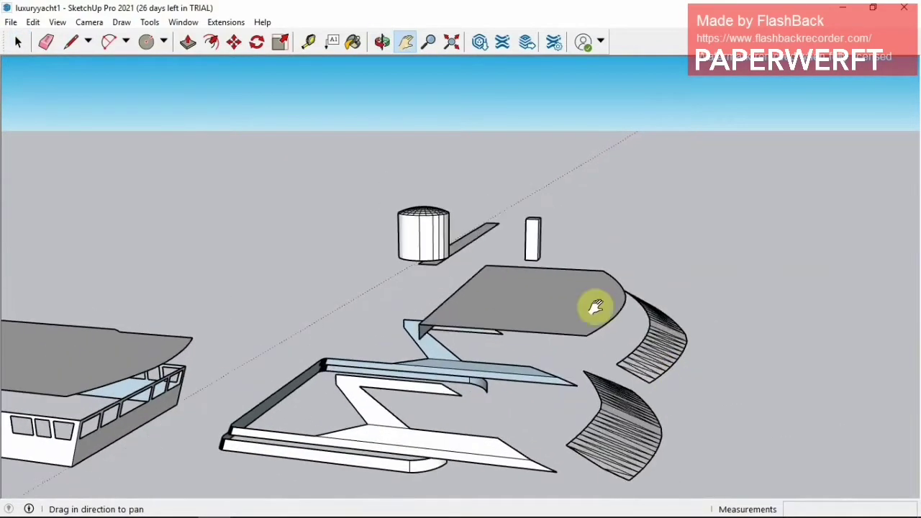
Orbit and zoom to face the tank cylinder at a horizontal angle.
key("o")
left_click_drag(403, 237, 400, 179)
left_click(406, 42)
scroll(471, 249, "up", 2)
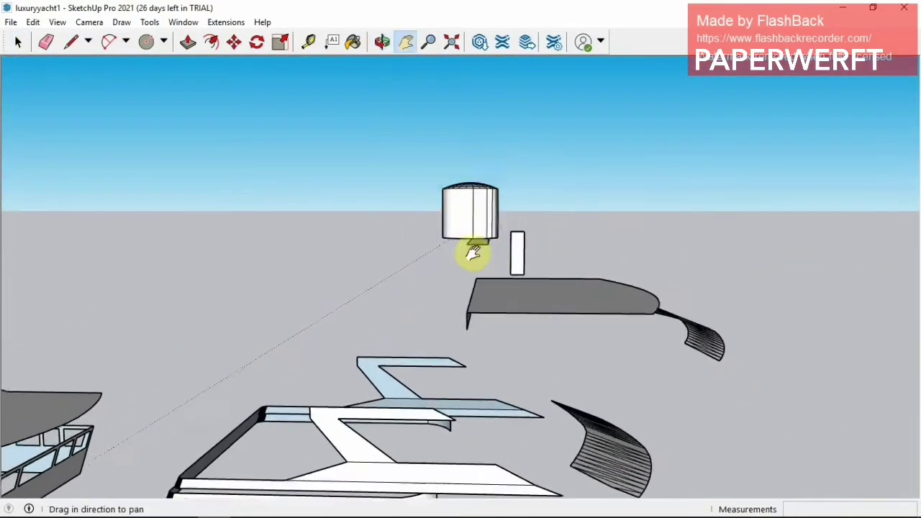
scroll(468, 262, "up", 2)
scroll(469, 262, "up", 1)
left_click(382, 42)
mouse_move(388, 108)
left_mouse_down()
mouse_move(400, 157)
mouse_move(391, 153)
left_mouse_up()
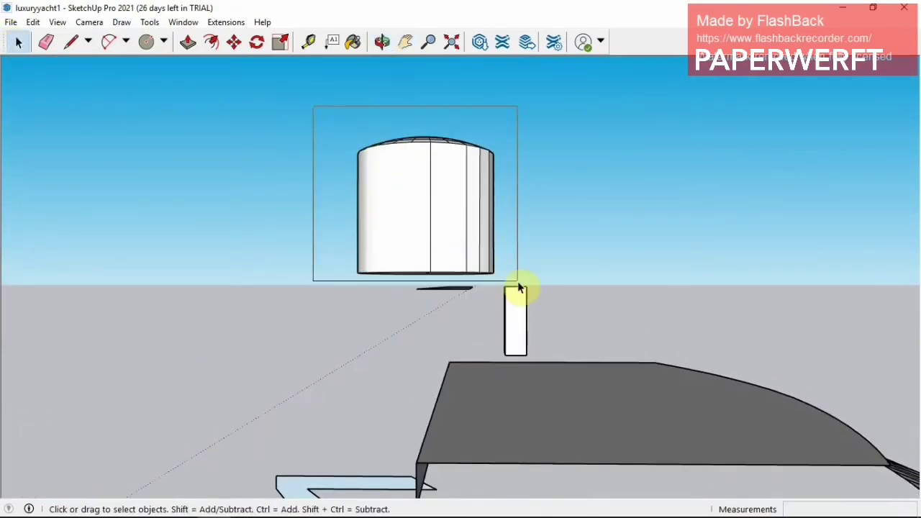
Explode the tank cylinder group, then undo the explode.
left_click_drag(518, 288, 518, 288)
right_click(458, 199)
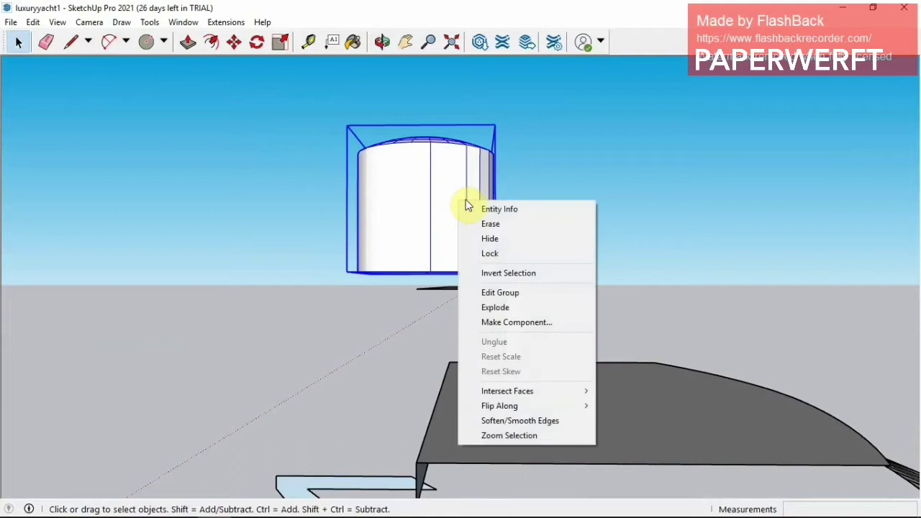
left_click(501, 307)
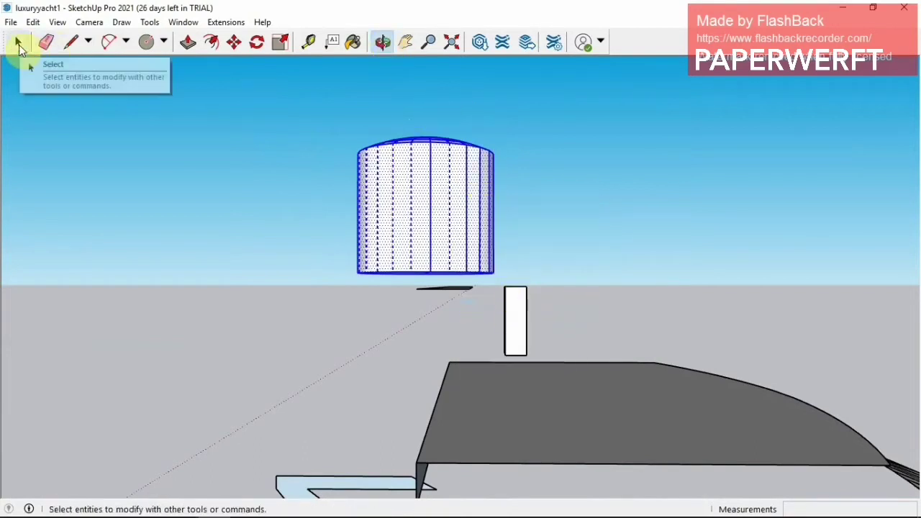
left_click(33, 22)
left_click(40, 35)
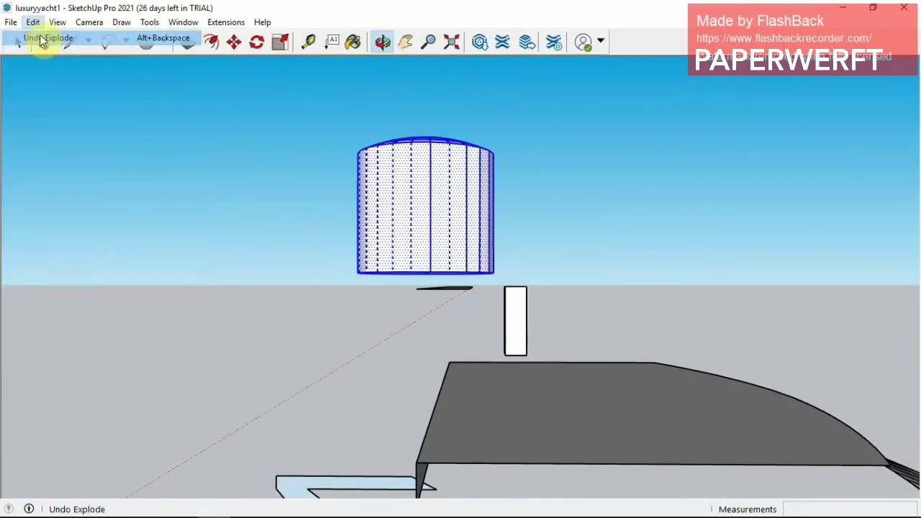
right_click(434, 202)
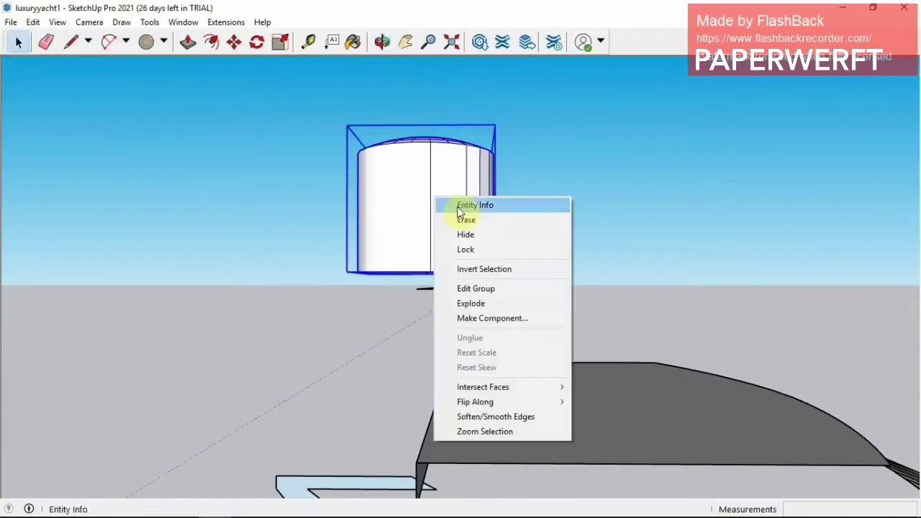
left_click(226, 41)
Copy the cylinder group and paste the copy to its right.
left_click(234, 42)
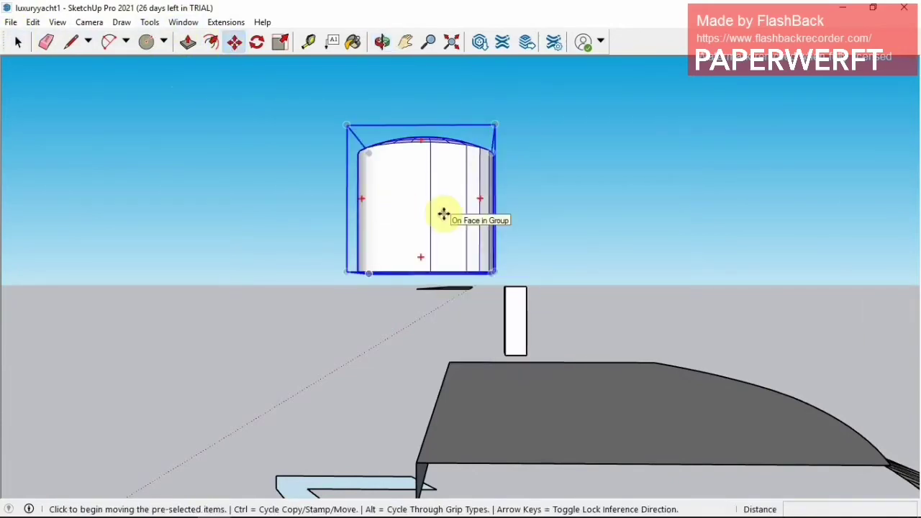
key("ctrl+c")
key("ctrl+v")
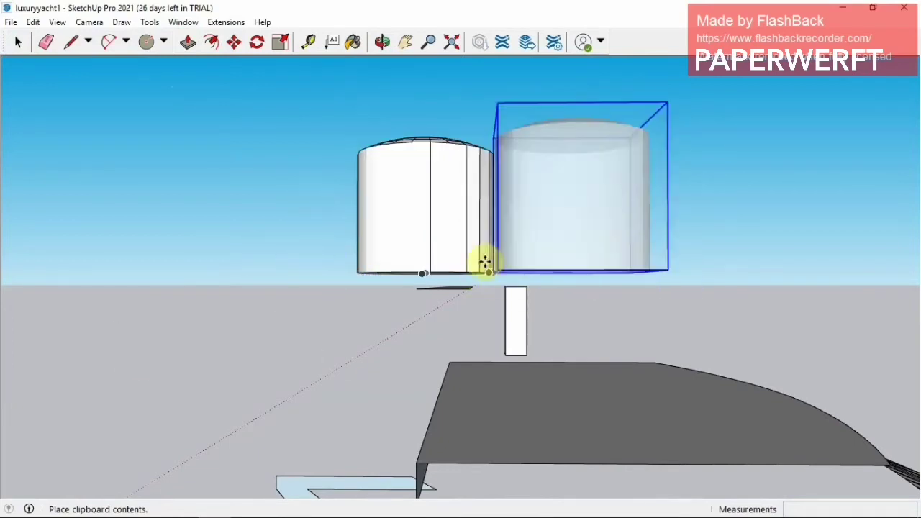
left_click(540, 280)
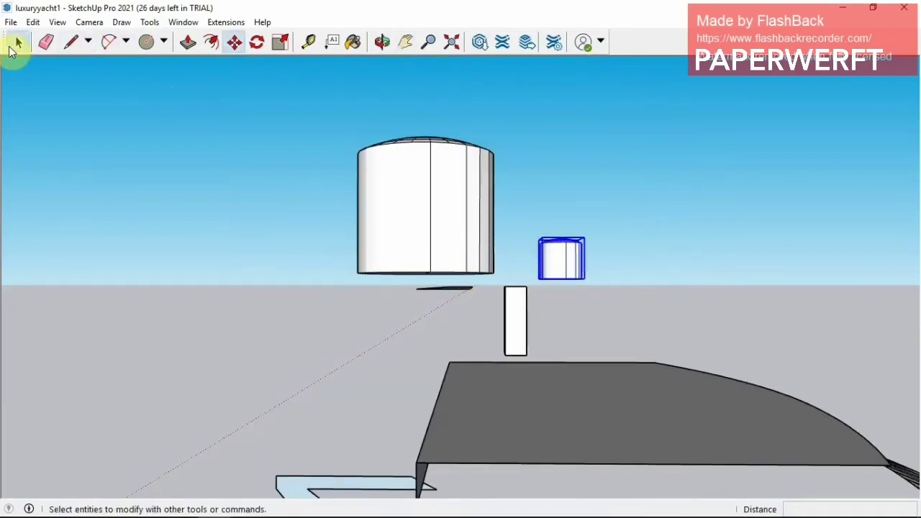
Select both cylinder groups and explode them into loose faces.
left_click(18, 41)
left_click(416, 242)
right_click(555, 260)
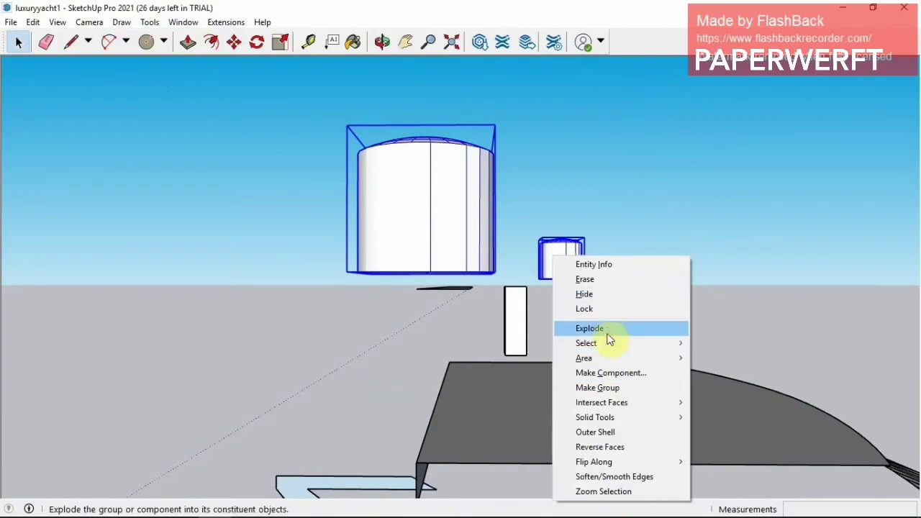
left_click(611, 336)
key("o")
mouse_move(633, 286)
left_mouse_down()
mouse_move(609, 290)
mouse_move(615, 305)
left_mouse_up()
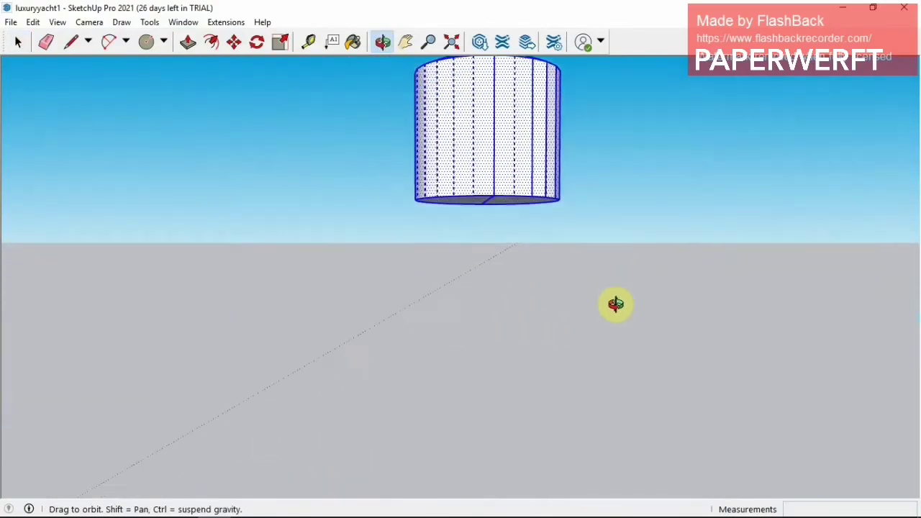
left_click(405, 42)
Erase the exploded cylinder's domed top and leftover vertical lines, leaving the bottom disc.
mouse_move(454, 160)
left_mouse_down()
mouse_move(463, 268)
mouse_move(463, 215)
mouse_move(461, 245)
left_mouse_up()
left_click(381, 42)
left_click(18, 42)
left_click_drag(624, 334, 623, 333)
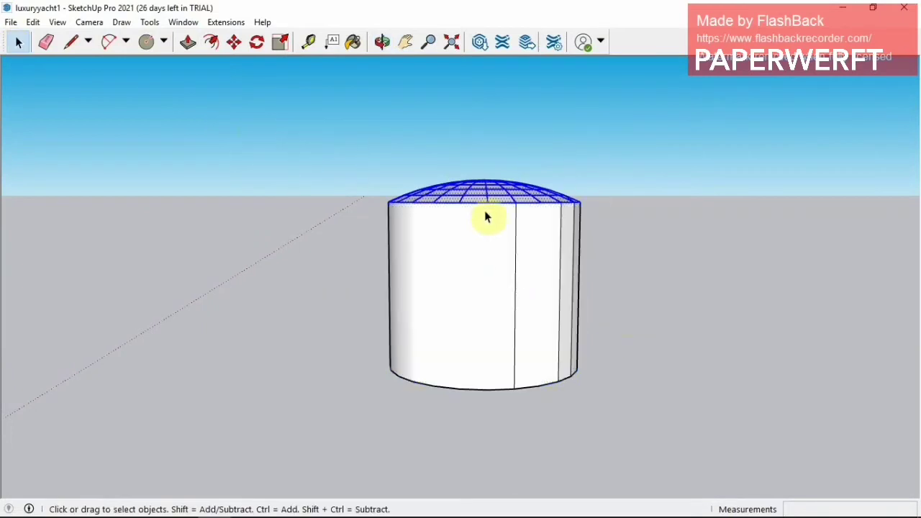
right_click(488, 206)
left_click(514, 223)
key("e")
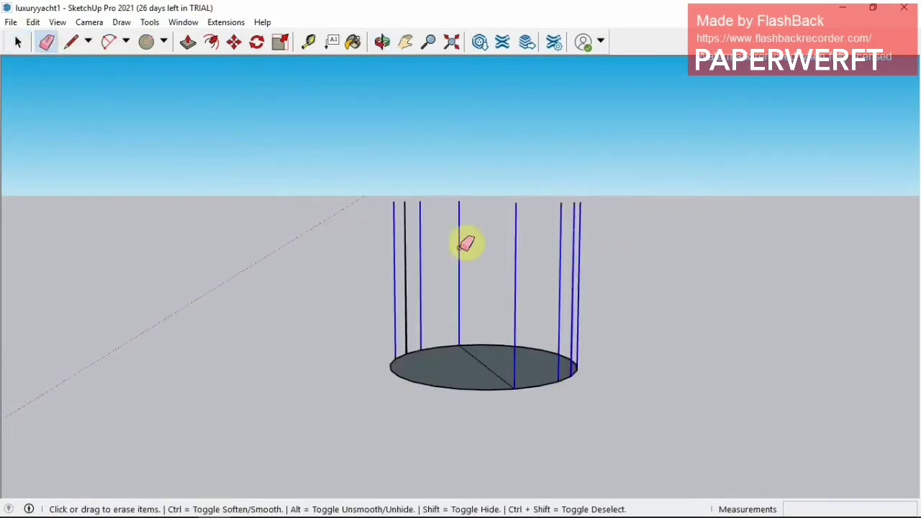
left_click(71, 42)
key("e")
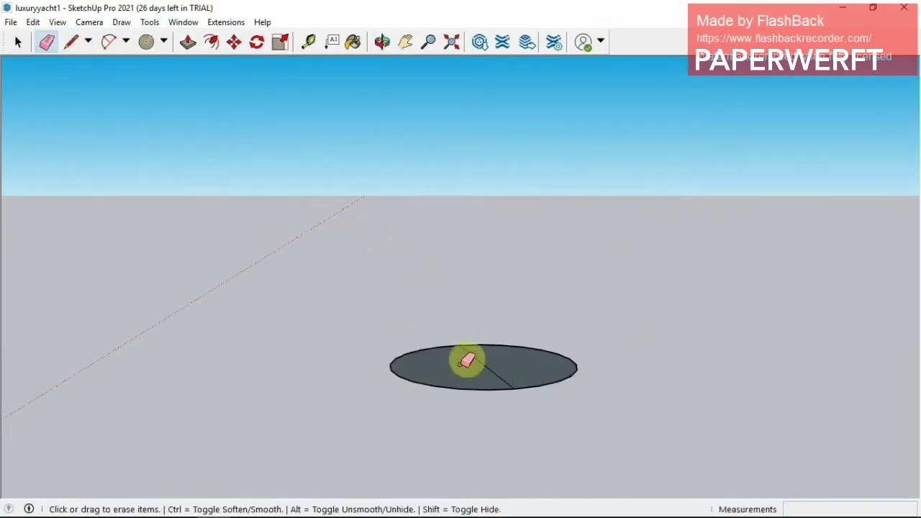
key("space")
right_click(469, 370)
mouse_move(503, 222)
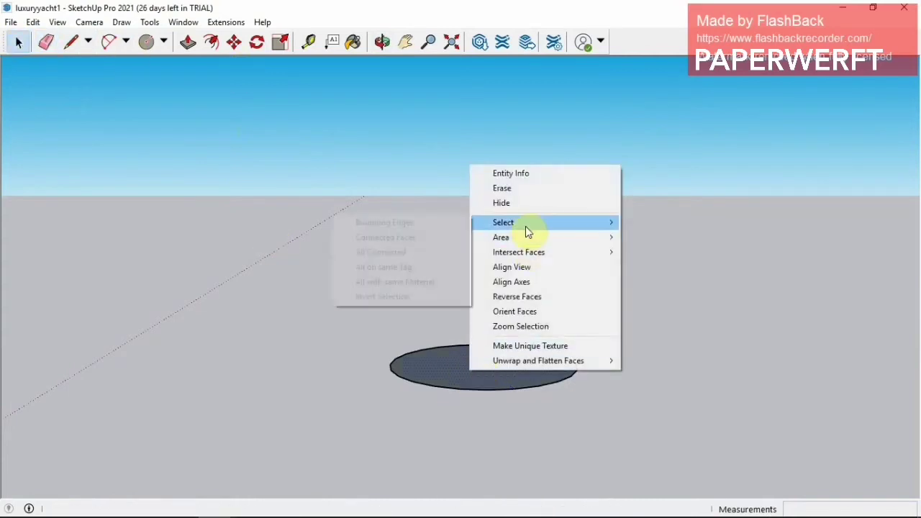
key("Escape")
Paste another copy of the cylinder beside the disc and orbit to view it.
left_click(382, 43)
left_click_drag(342, 316, 270, 338)
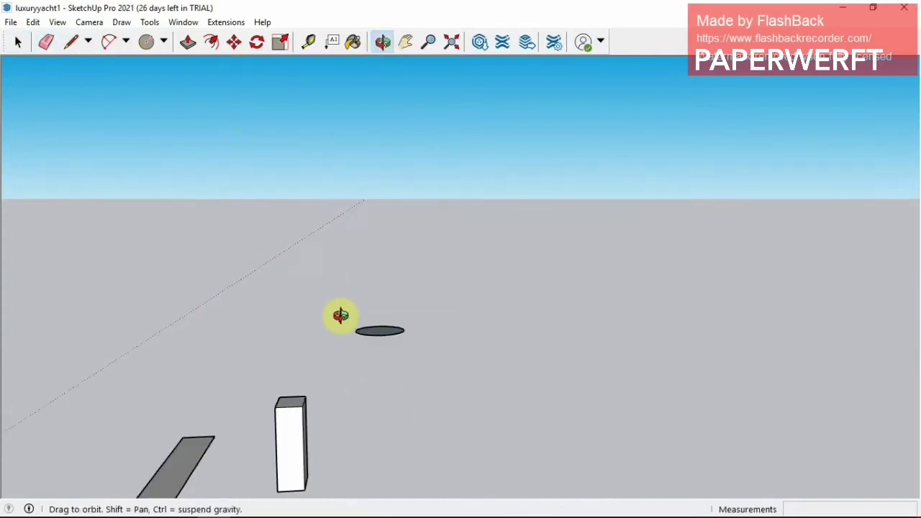
scroll(280, 346, "up", 3)
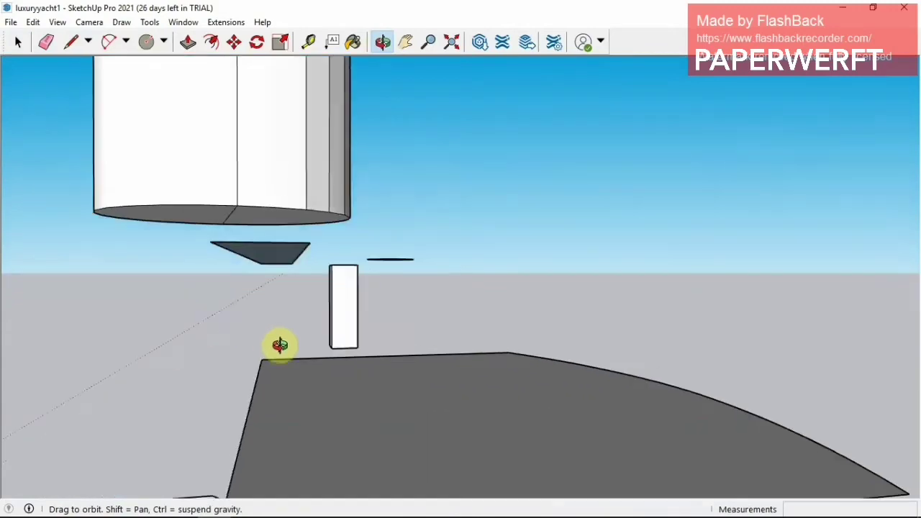
scroll(280, 345, "down", 2)
key("ctrl+v")
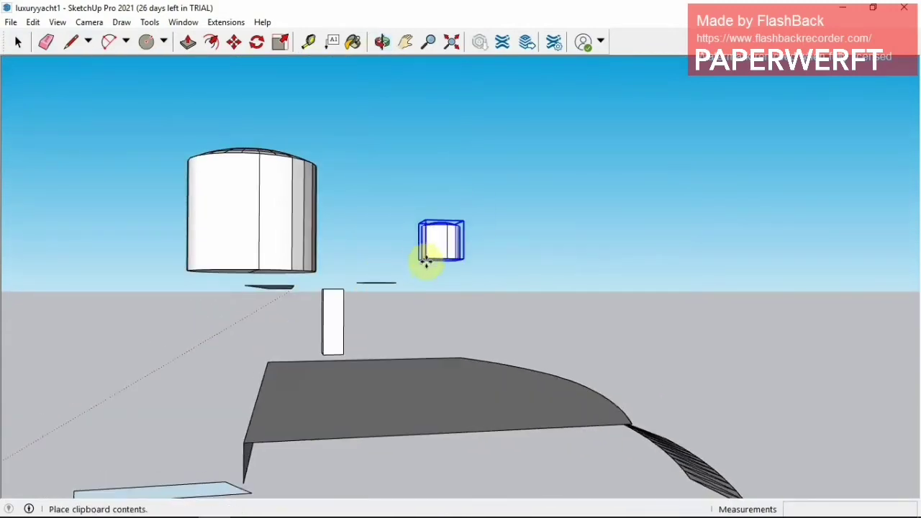
left_click(429, 266)
key("o")
mouse_move(489, 205)
left_mouse_down()
mouse_move(476, 234)
mouse_move(30, 83)
left_mouse_up()
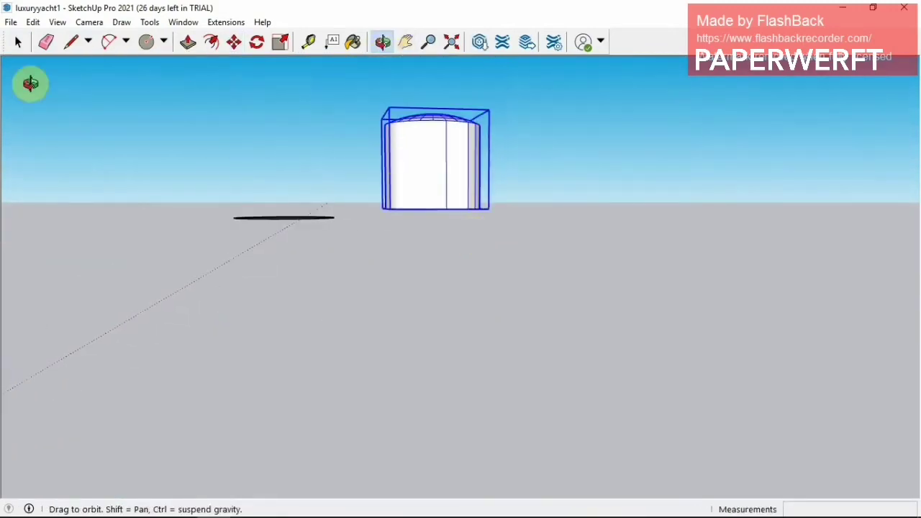
Explode the cylinder copy, delete its faces, and erase its vertical edges.
right_click(424, 165)
left_click(497, 267)
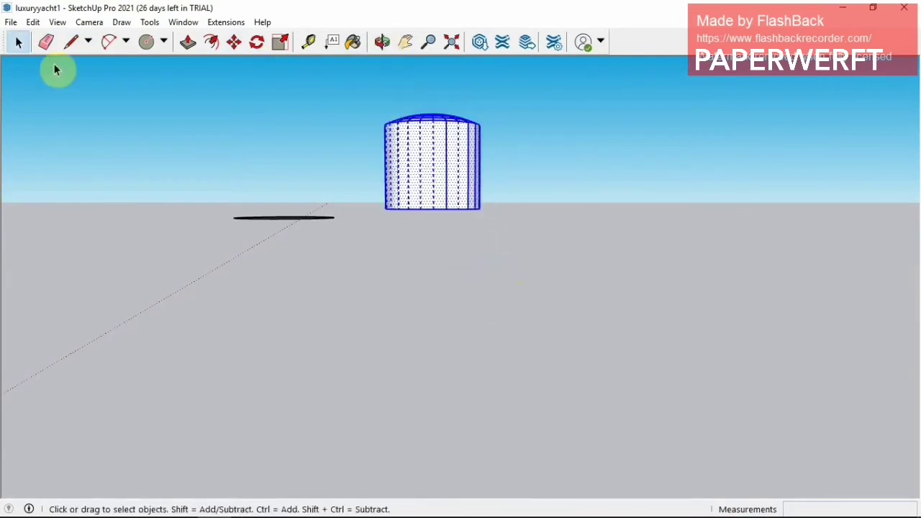
left_click(432, 127)
right_click(431, 127)
left_click(442, 140)
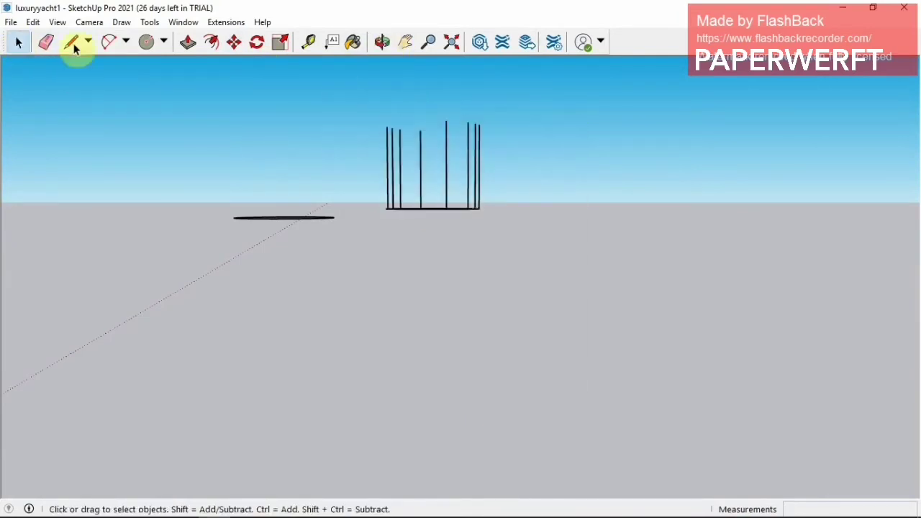
left_click(45, 42)
left_click_drag(382, 168, 475, 158)
left_click(475, 159)
Orbit down to check the two flat circles, then back toward the yacht.
left_click(382, 41)
left_click_drag(415, 180, 415, 238)
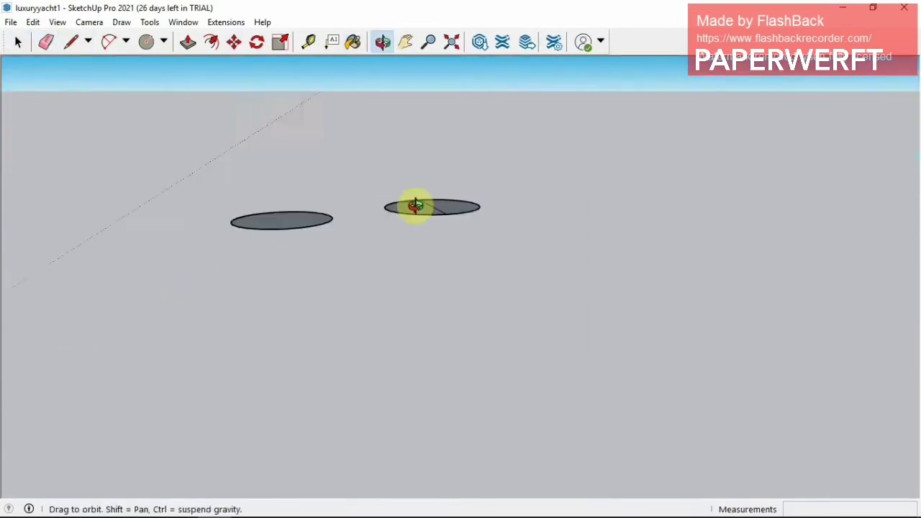
key("e")
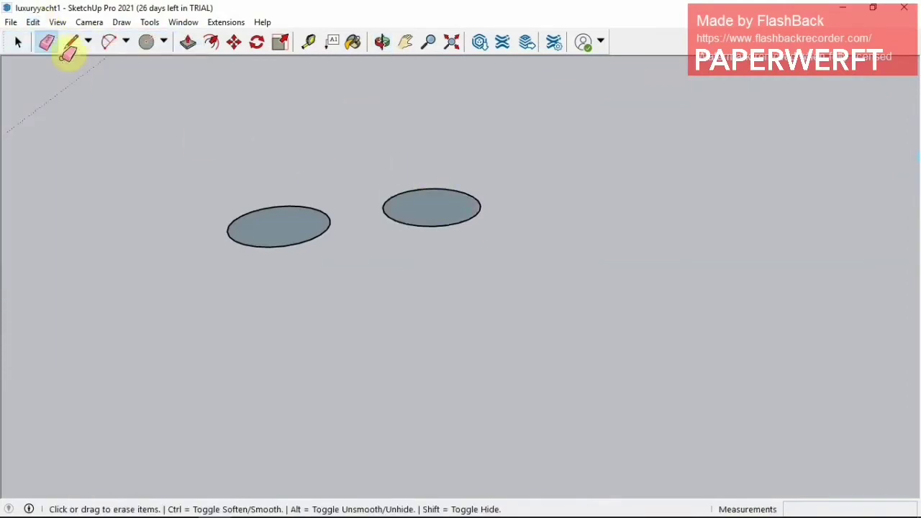
key("space")
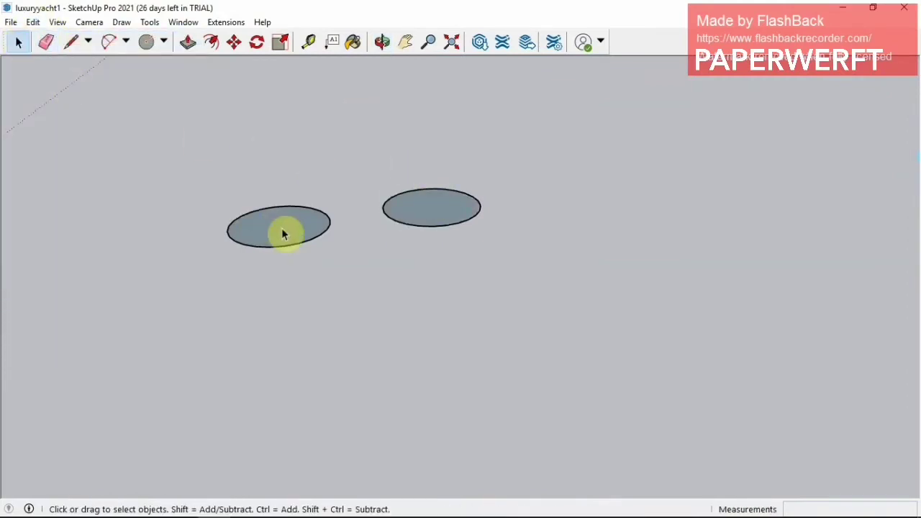
right_click(403, 217)
left_click(395, 113)
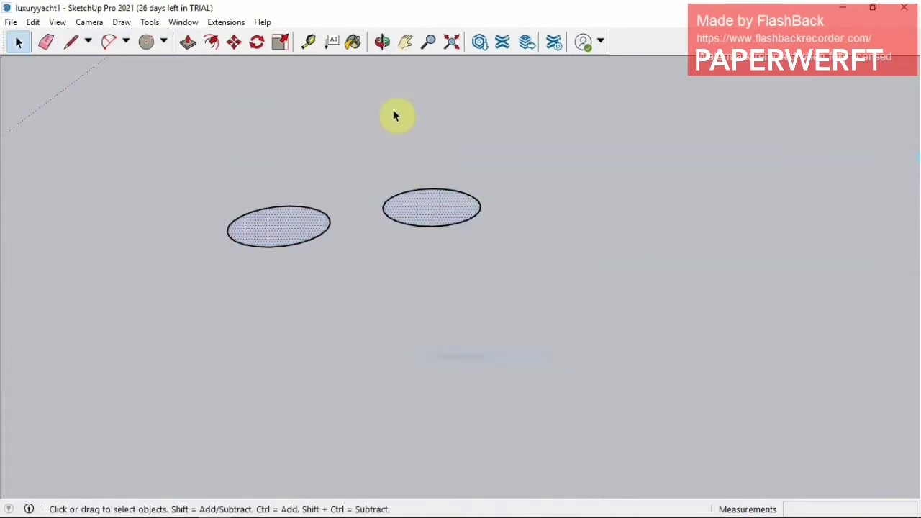
mouse_move(396, 113)
middle_mouse_down()
mouse_move(338, 187)
mouse_move(356, 160)
mouse_move(175, 197)
mouse_move(138, 182)
middle_mouse_up()
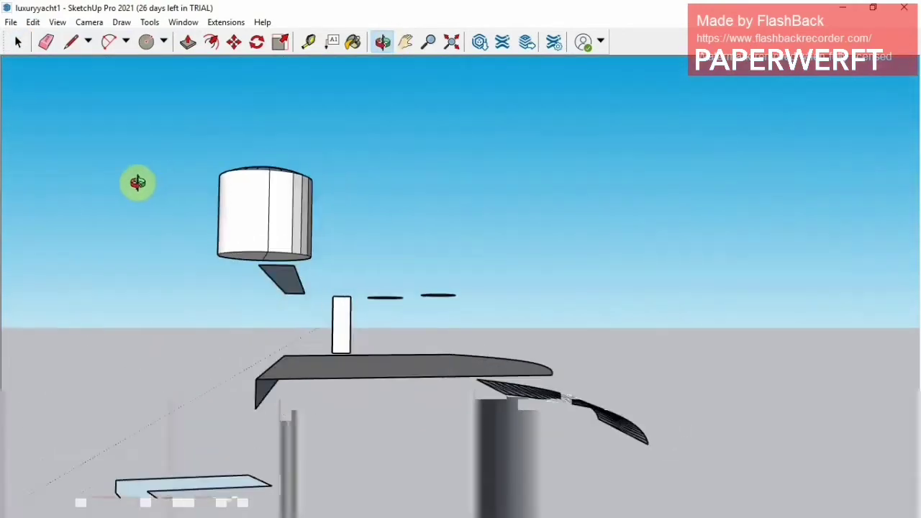
Erase the cylinder's bottom face using its right-click menu.
left_click(20, 43)
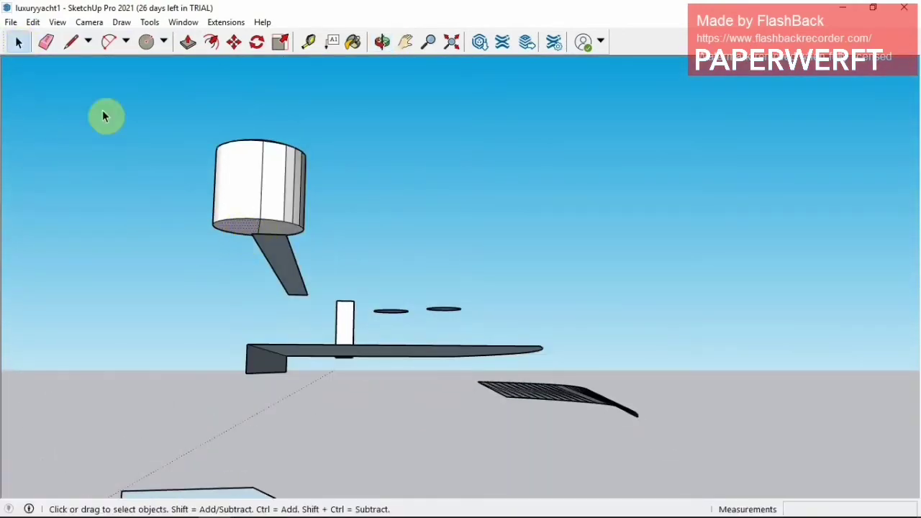
key("e")
left_click(20, 43)
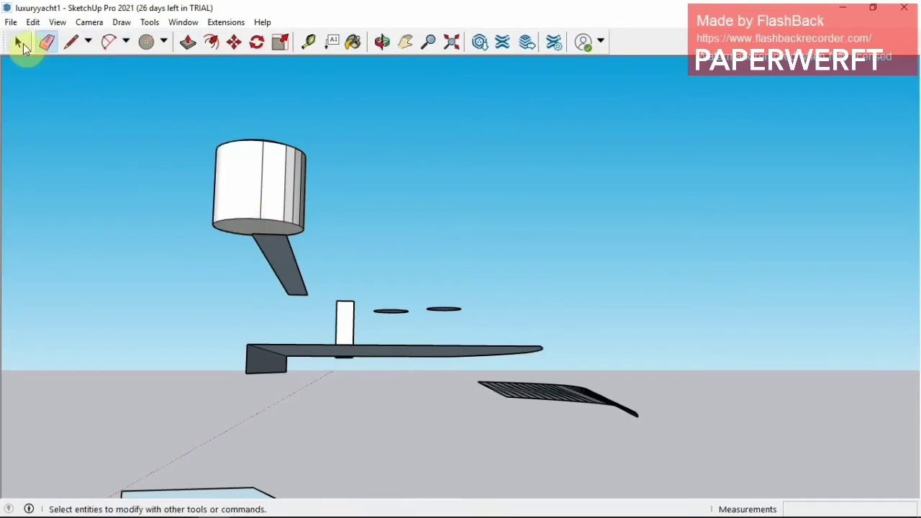
right_click(244, 223)
left_click(317, 189)
Draw a vertical seam line from the cylinder's top edge down its side.
left_click(383, 41)
mouse_move(282, 251)
left_mouse_down()
mouse_move(323, 203)
mouse_move(240, 327)
mouse_move(126, 130)
left_mouse_up()
left_click(71, 42)
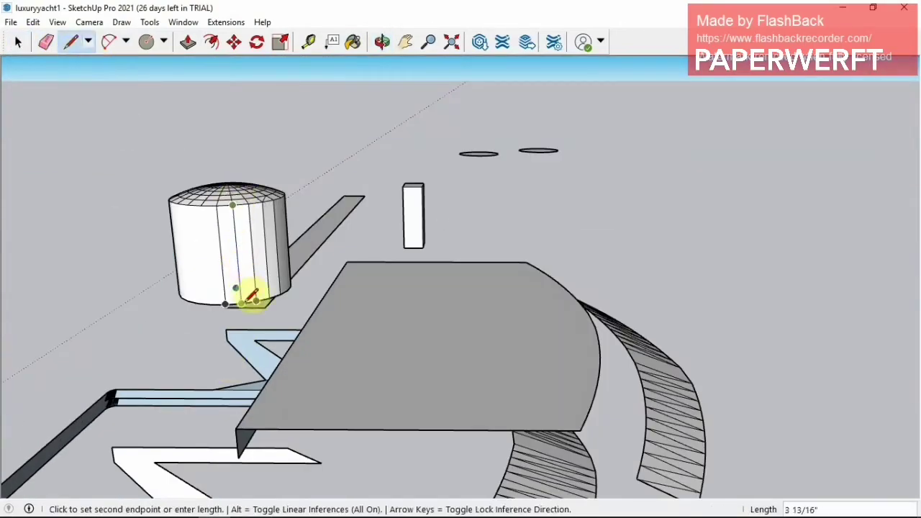
left_click(382, 42)
left_click_drag(128, 267, 267, 247)
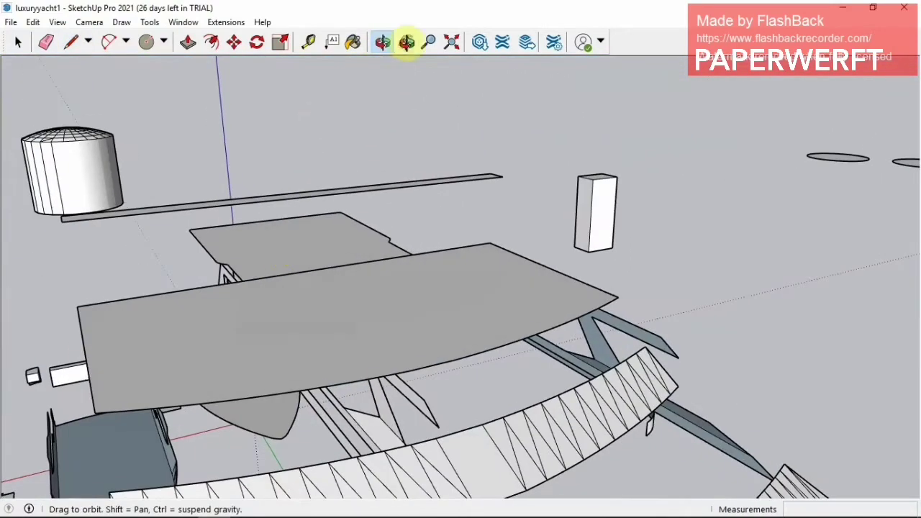
left_click(405, 42)
mouse_move(346, 237)
left_mouse_down()
mouse_move(401, 216)
mouse_move(560, 214)
mouse_move(4, 193)
left_mouse_up()
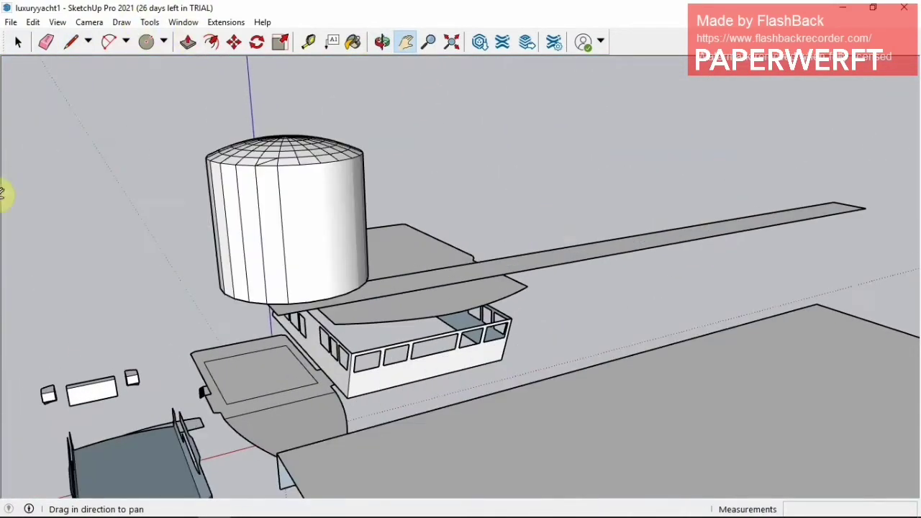
left_click(79, 46)
left_click(300, 165)
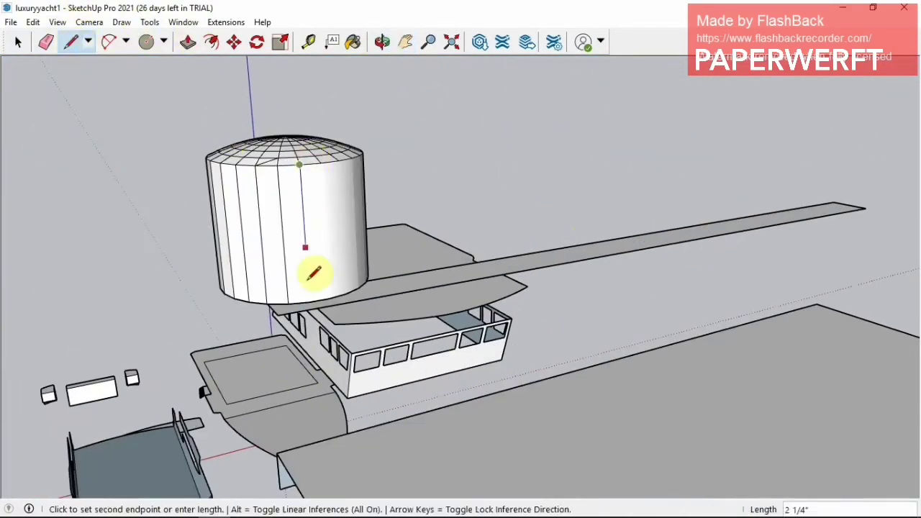
left_click(356, 281)
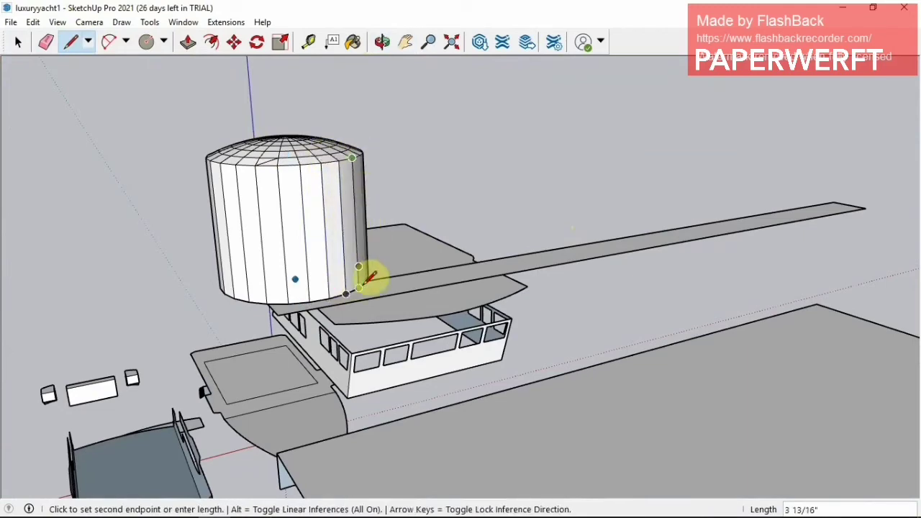
Begin a second seam line at the cylinder's top rim, then cancel it.
left_click(382, 42)
mouse_move(432, 187)
left_mouse_down()
mouse_move(170, 220)
mouse_move(295, 155)
left_mouse_up()
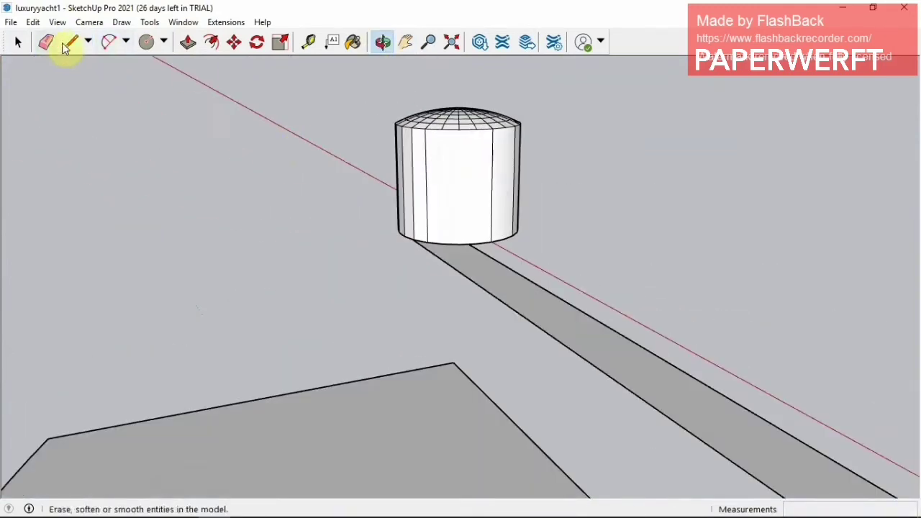
left_click(70, 41)
left_click(442, 130)
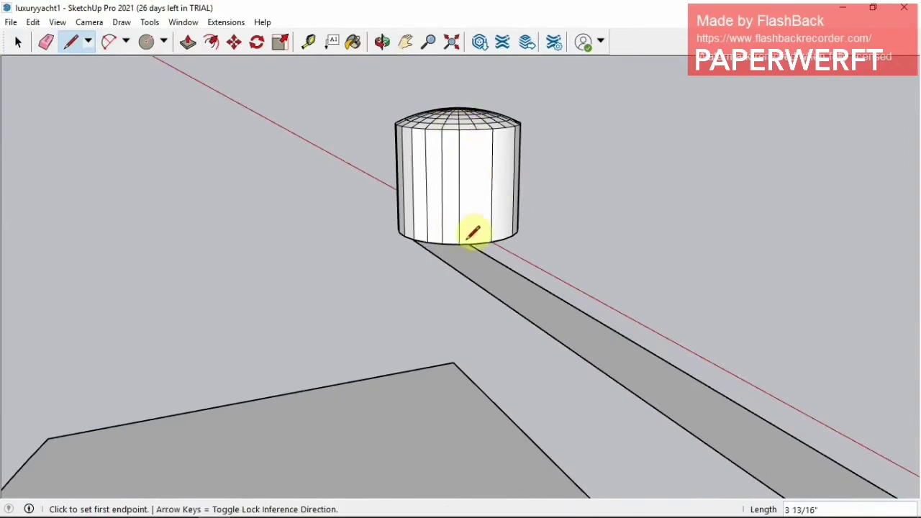
key("Escape")
Add another vertical seam on the cylinder's side, from its bottom edge toward the top rim.
left_click(382, 41)
left_click_drag(510, 165, 82, 54)
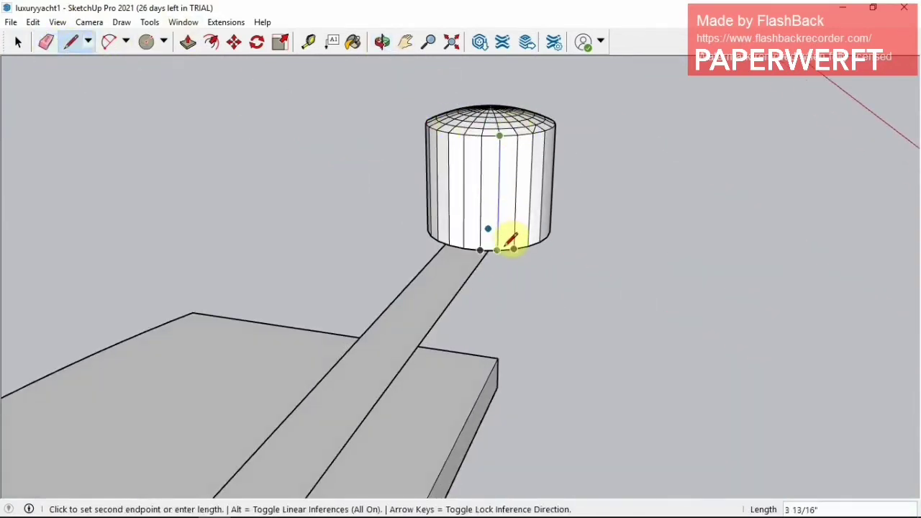
left_click(382, 41)
mouse_move(568, 191)
left_mouse_down()
mouse_move(303, 197)
mouse_move(180, 108)
left_mouse_up()
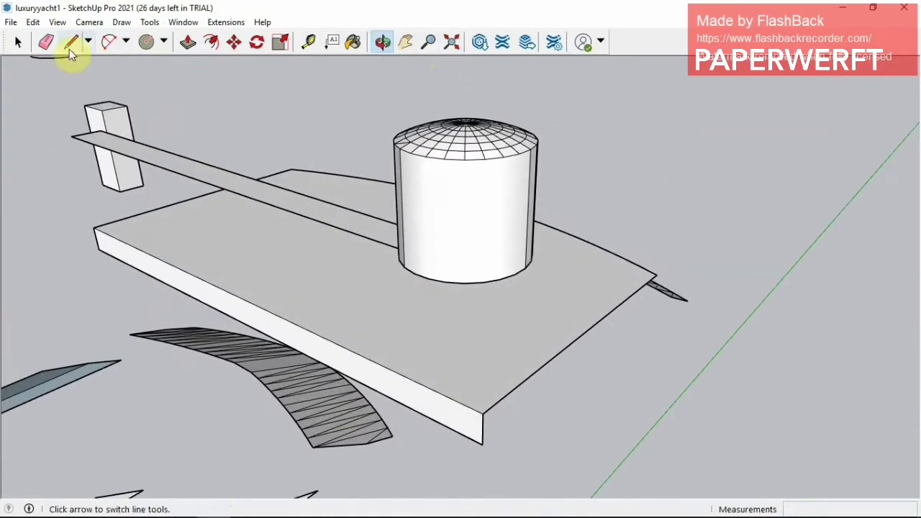
left_click(70, 42)
left_click(422, 271)
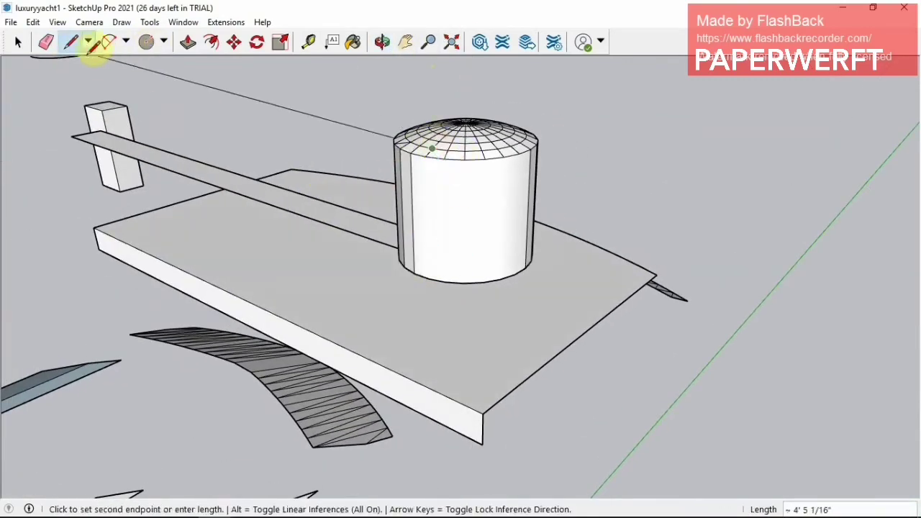
key("Escape")
left_click(425, 157)
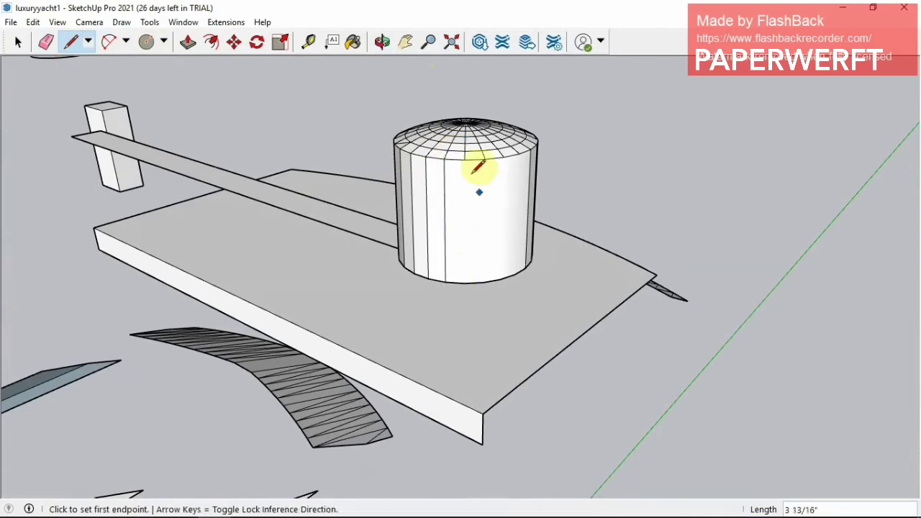
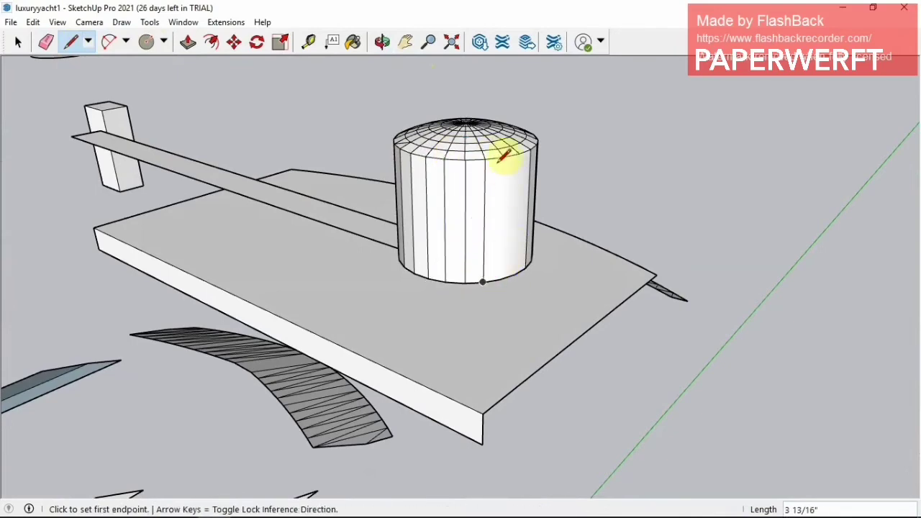
Draw a line across the first cylinder hole to refill its top face.
left_click(386, 43)
mouse_move(432, 180)
left_mouse_down()
mouse_move(456, 226)
mouse_move(541, 239)
left_mouse_up()
left_click_drag(660, 198, 490, 165)
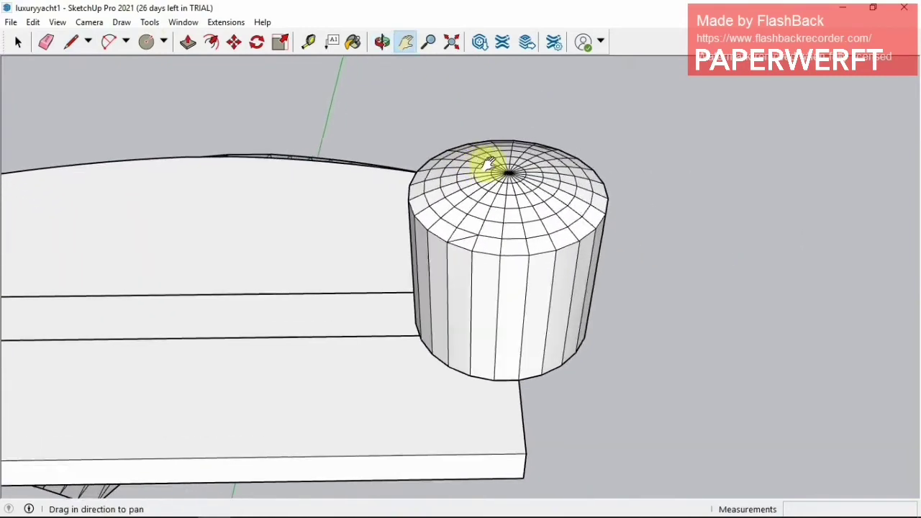
scroll(442, 134, "up", 3)
key("e")
key("l")
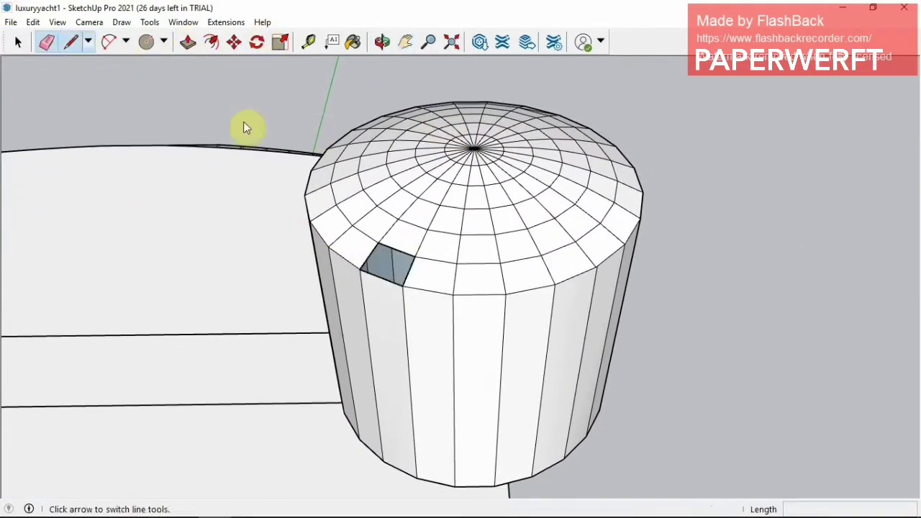
left_click(414, 255)
left_click(360, 271)
Erase a broken cylinder face and redraw a line to restore it.
mouse_move(440, 96)
middle_mouse_down()
mouse_move(473, 144)
mouse_move(632, 242)
mouse_move(165, 165)
mouse_move(90, 143)
middle_mouse_up()
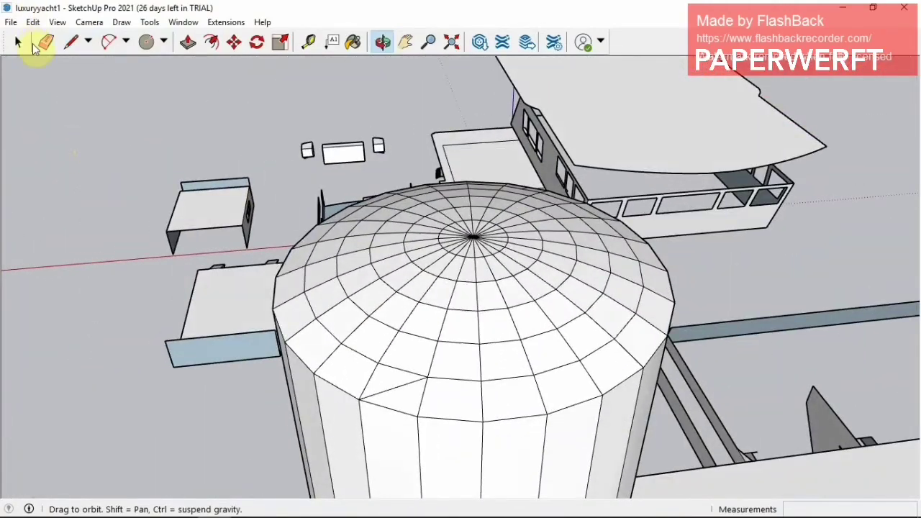
left_click(46, 42)
left_click(373, 377)
left_click(70, 41)
left_click(402, 371)
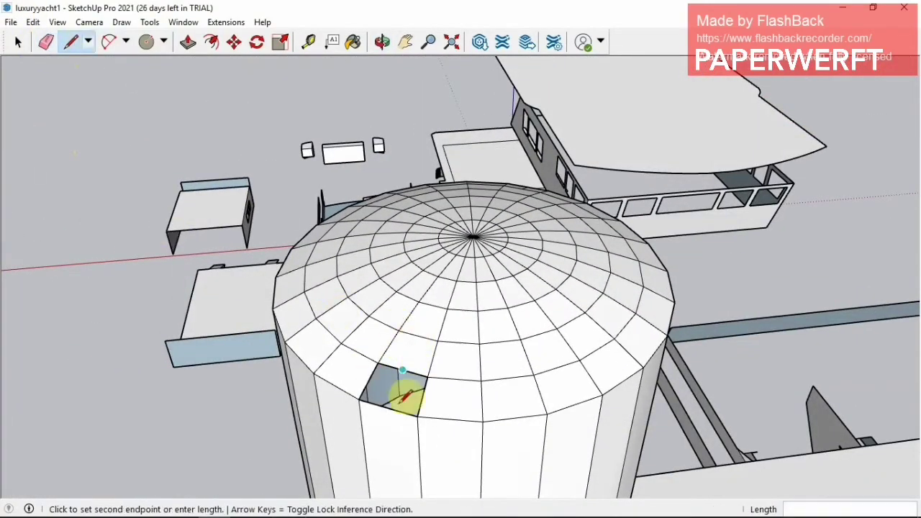
left_click(410, 403)
Erase the radial edges at the dome's top centre to leave one flat circle.
mouse_move(504, 325)
middle_mouse_down()
mouse_move(520, 198)
mouse_move(509, 160)
mouse_move(527, 147)
middle_mouse_up()
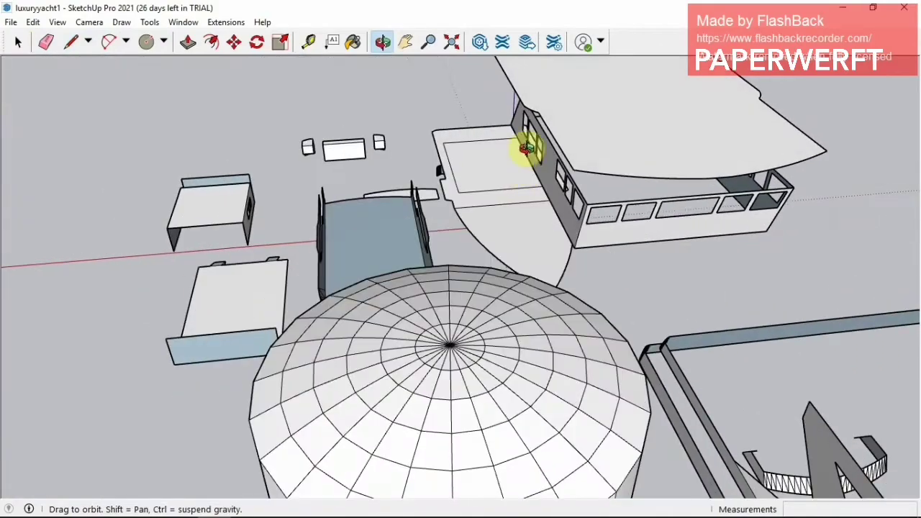
left_click(45, 41)
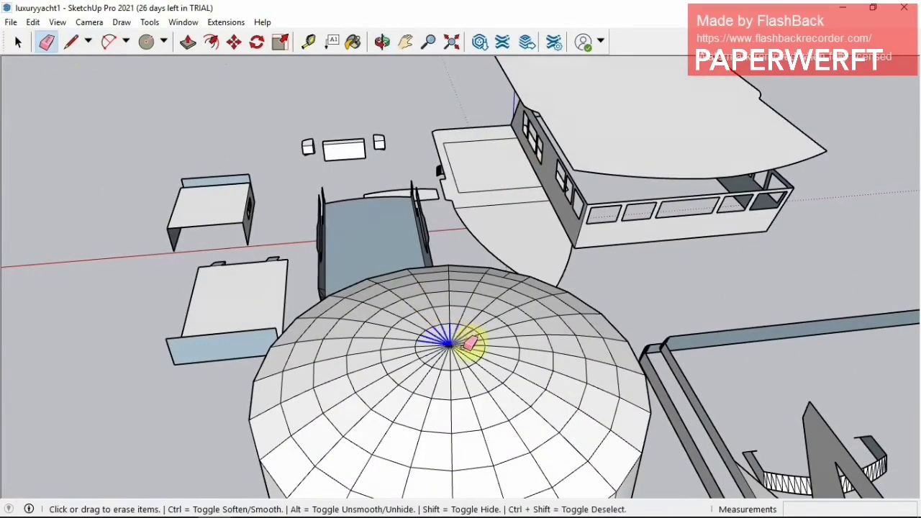
left_click(441, 338)
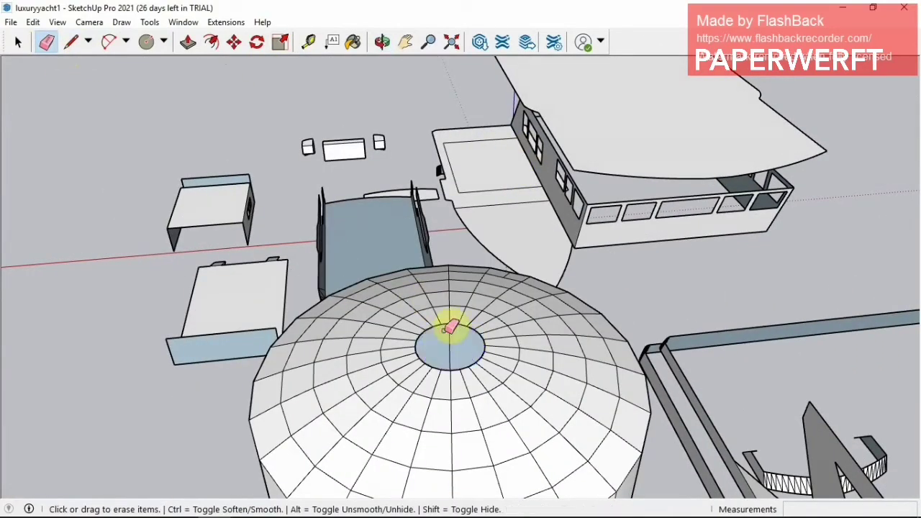
Orbit and pan over the separated boat parts to a level view of the dome.
left_click(382, 42)
mouse_move(431, 237)
left_mouse_down()
mouse_move(482, 226)
mouse_move(620, 248)
mouse_move(503, 216)
left_mouse_up()
left_click(405, 42)
mouse_move(616, 114)
left_mouse_down()
mouse_move(555, 165)
mouse_move(593, 283)
mouse_move(650, 282)
mouse_move(595, 243)
left_mouse_up()
left_click(382, 42)
mouse_move(389, 93)
left_mouse_down()
mouse_move(434, 150)
mouse_move(432, 108)
left_mouse_up()
left_click(405, 42)
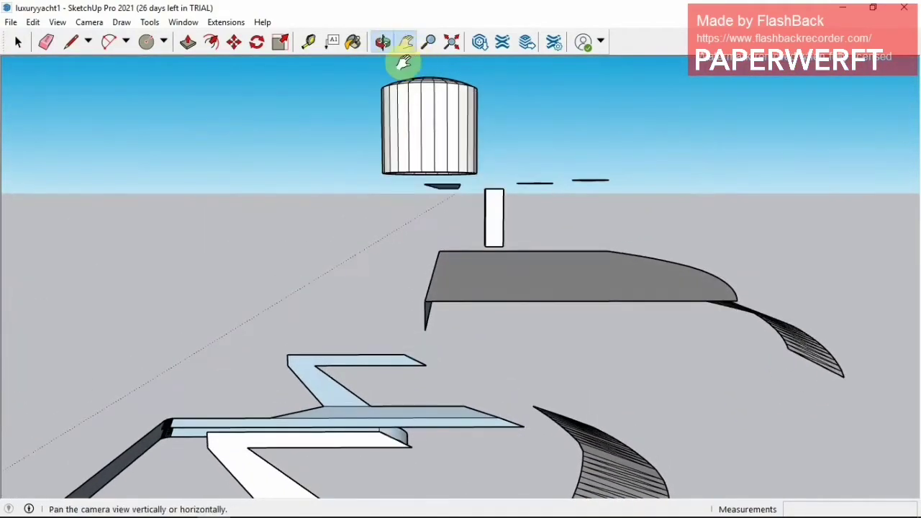
left_click_drag(403, 62, 436, 286)
left_click(382, 42)
mouse_move(380, 79)
left_mouse_down()
mouse_move(375, 144)
mouse_move(376, 136)
left_mouse_up()
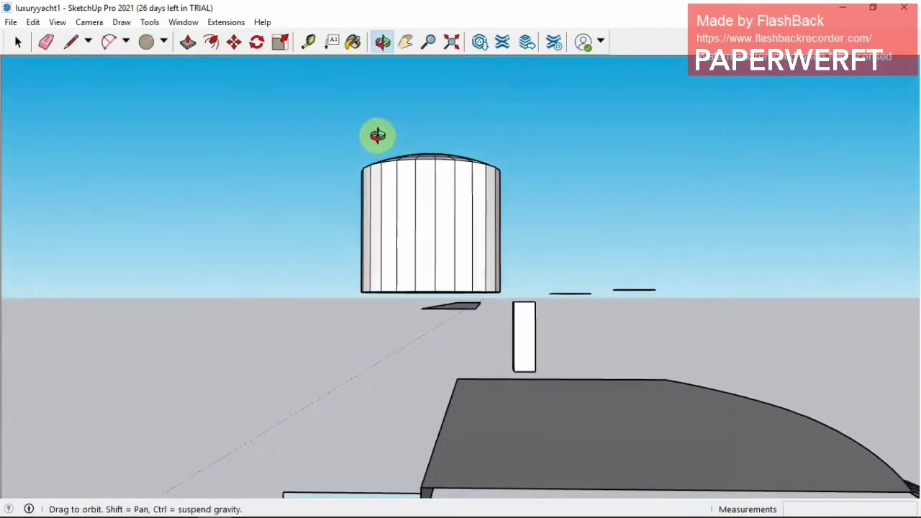
left_click(18, 42)
Group the dome and paste a copy of it beside the original.
mouse_move(317, 112)
left_mouse_down()
mouse_move(401, 247)
mouse_move(510, 302)
left_mouse_up()
right_click(439, 222)
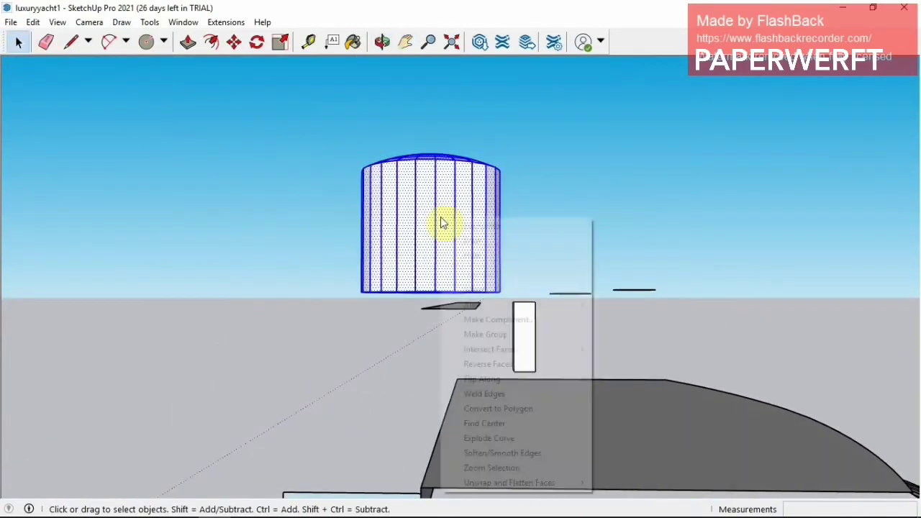
left_click(490, 333)
left_click(234, 42)
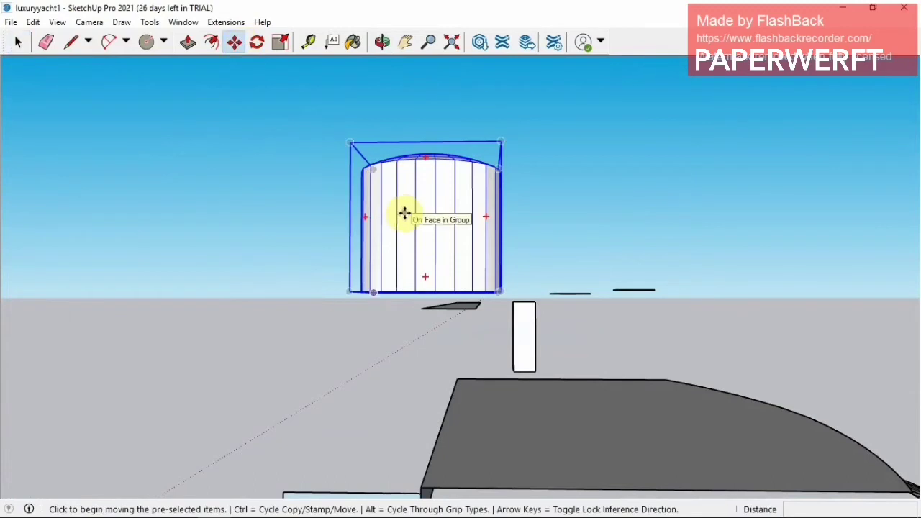
key("ctrl+c")
key("ctrl+v")
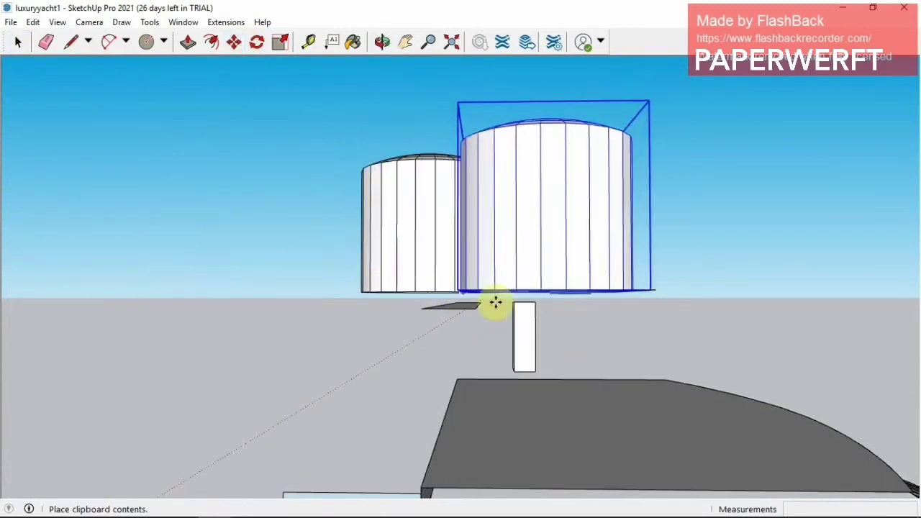
left_click(321, 292)
key("space")
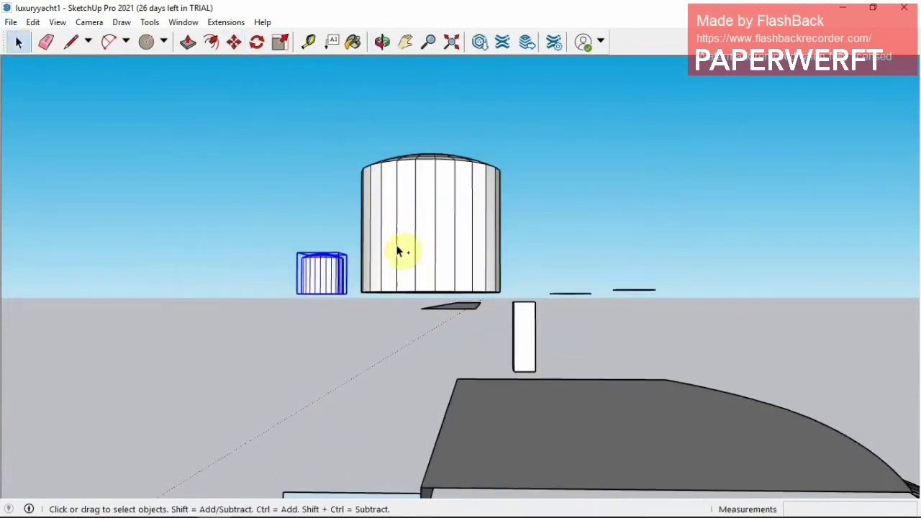
Explode the original dome group back into loose geometry.
right_click(398, 247)
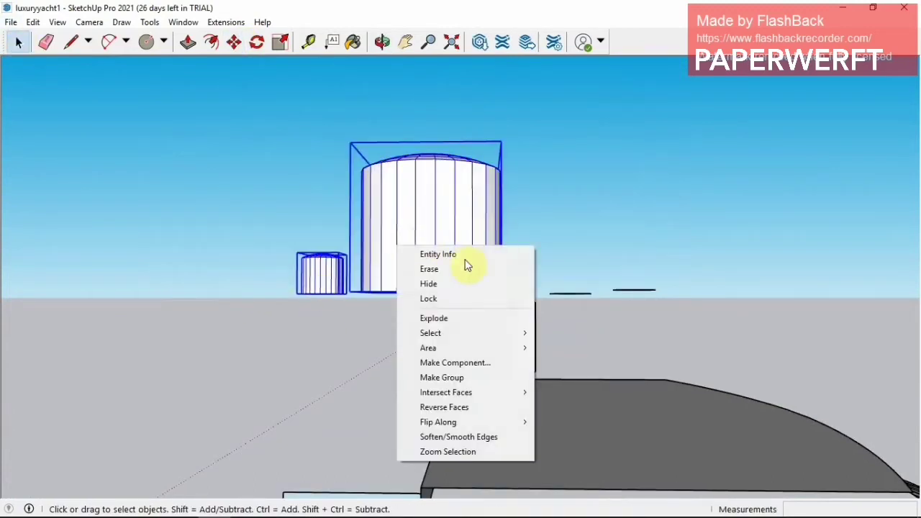
left_click(455, 318)
left_click(370, 148)
mouse_move(427, 66)
middle_mouse_down()
mouse_move(411, 213)
mouse_move(801, 246)
mouse_move(664, 341)
mouse_move(550, 261)
mouse_move(137, 249)
mouse_move(234, 342)
mouse_move(181, 278)
mouse_move(494, 288)
mouse_move(255, 298)
mouse_move(122, 223)
mouse_move(631, 298)
mouse_move(452, 244)
mouse_move(103, 313)
mouse_move(345, 300)
mouse_move(427, 232)
mouse_move(504, 303)
mouse_move(411, 418)
mouse_move(513, 205)
mouse_move(728, 189)
mouse_move(702, 329)
mouse_move(267, 360)
mouse_move(398, 338)
mouse_move(417, 393)
mouse_move(494, 403)
mouse_move(12, 415)
mouse_move(408, 58)
middle_mouse_up()
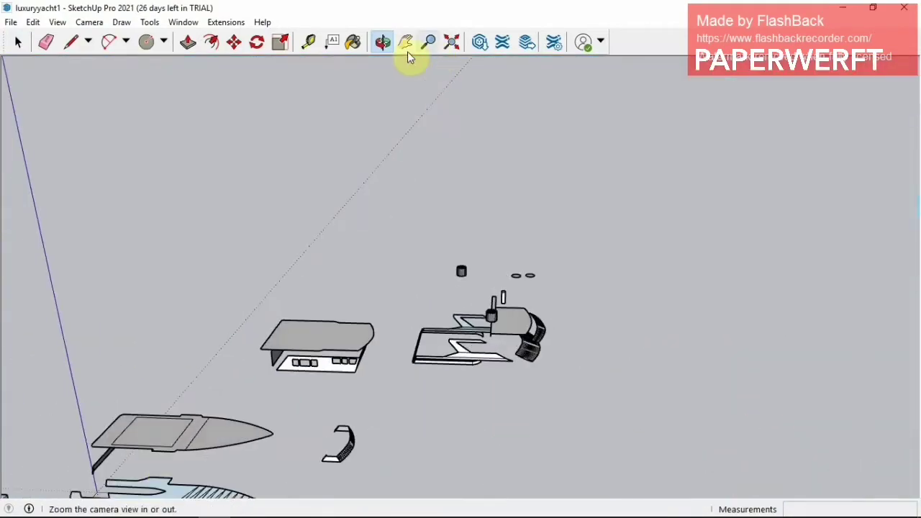
Pan, zoom and orbit to check the yacht hull and parts.
left_click(406, 42)
middle_click_drag(447, 101, 504, 161)
scroll(456, 192, "down", 2)
scroll(360, 223, "up", 3)
scroll(360, 223, "up", 3)
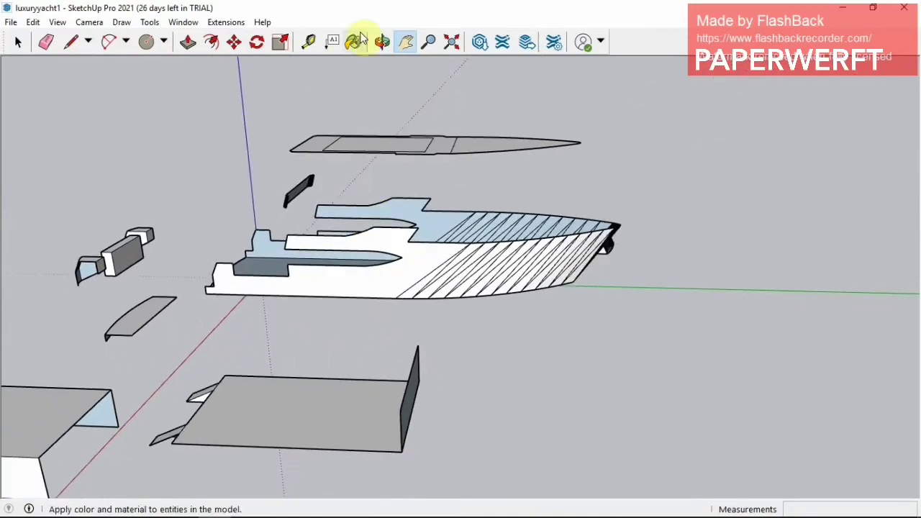
left_click(382, 42)
mouse_move(329, 259)
left_mouse_down()
mouse_move(502, 259)
mouse_move(418, 223)
mouse_move(716, 262)
mouse_move(537, 257)
mouse_move(324, 216)
mouse_move(181, 216)
mouse_move(185, 206)
mouse_move(183, 220)
mouse_move(181, 117)
mouse_move(125, 192)
mouse_move(807, 330)
mouse_move(364, 286)
mouse_move(555, 212)
mouse_move(354, 255)
mouse_move(398, 236)
left_mouse_up()
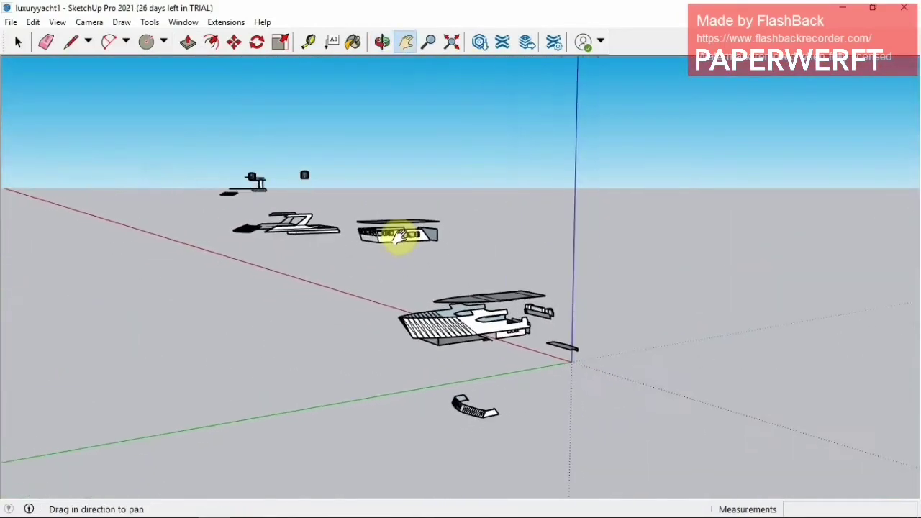
scroll(398, 236, "up", 1)
Export the yacht as the COLLADA (*.dae) 3D model luxuryyacht1.
left_click(10, 21)
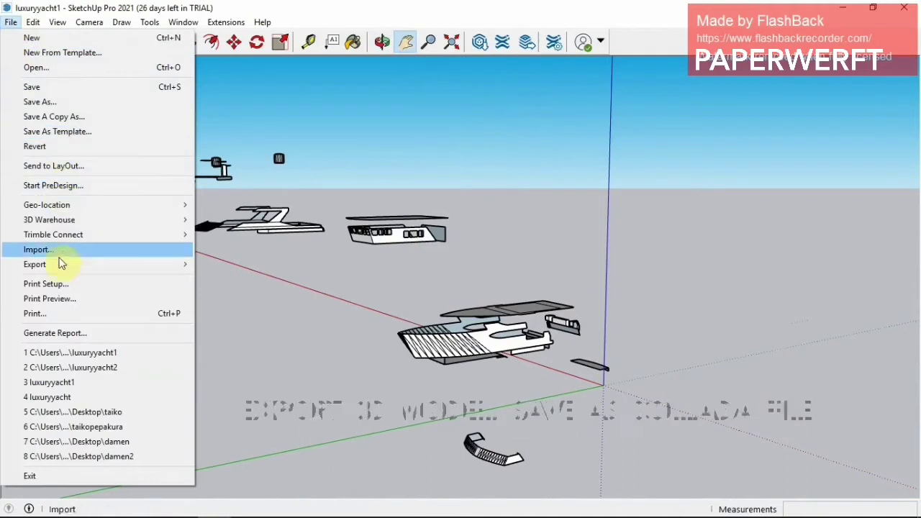
mouse_move(35, 264)
left_click(232, 264)
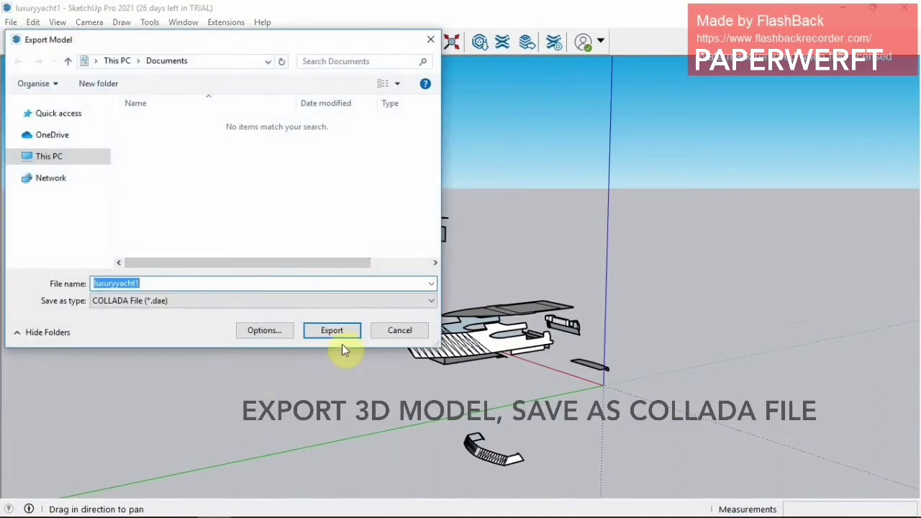
left_click(330, 332)
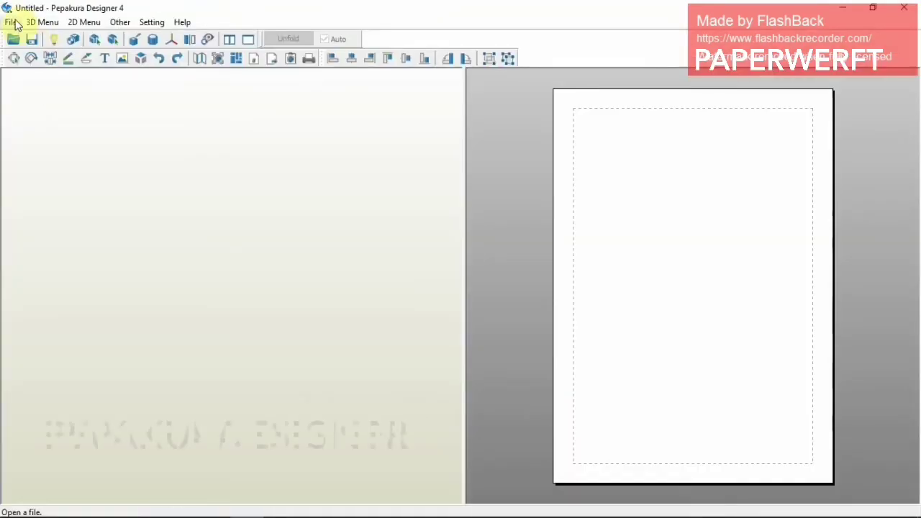
Open luxuryyacht1.dae in Pepakura, accepting the import notices and model scale.
left_click(14, 22)
left_click(30, 35)
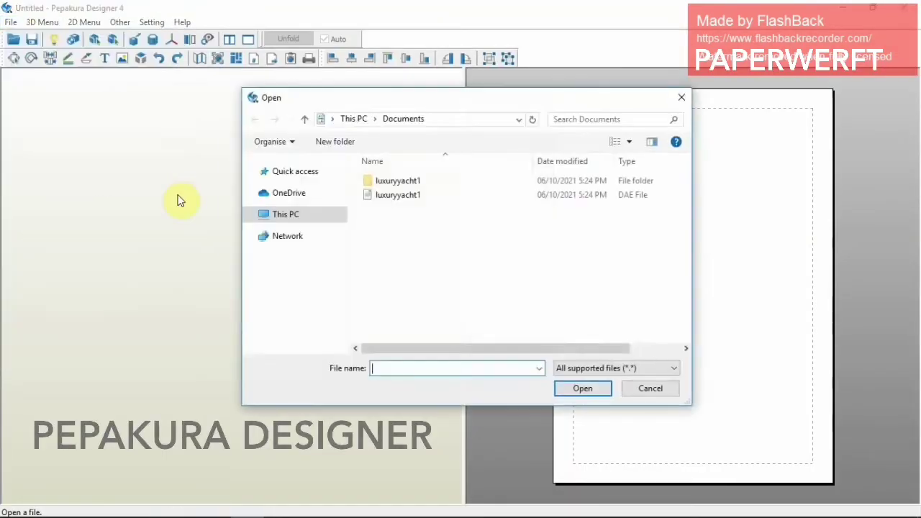
left_click(401, 196)
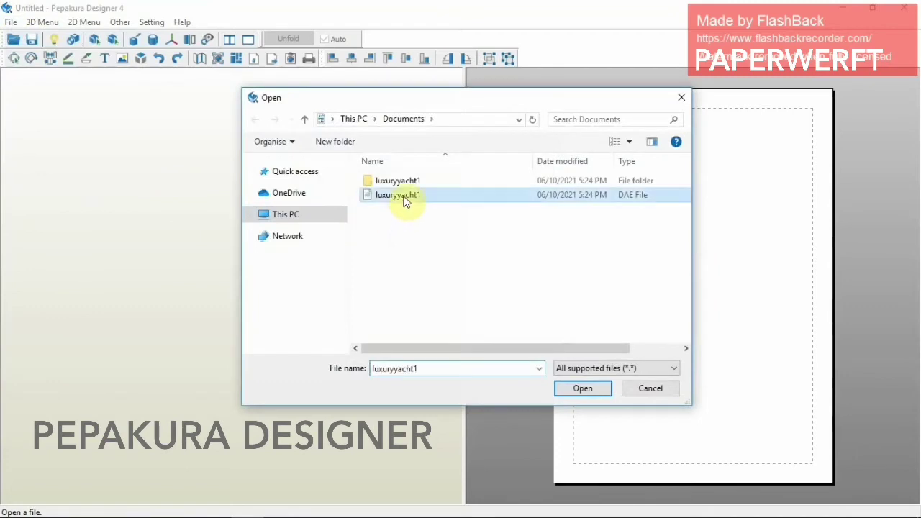
left_click(585, 391)
left_click(576, 295)
left_click(469, 290)
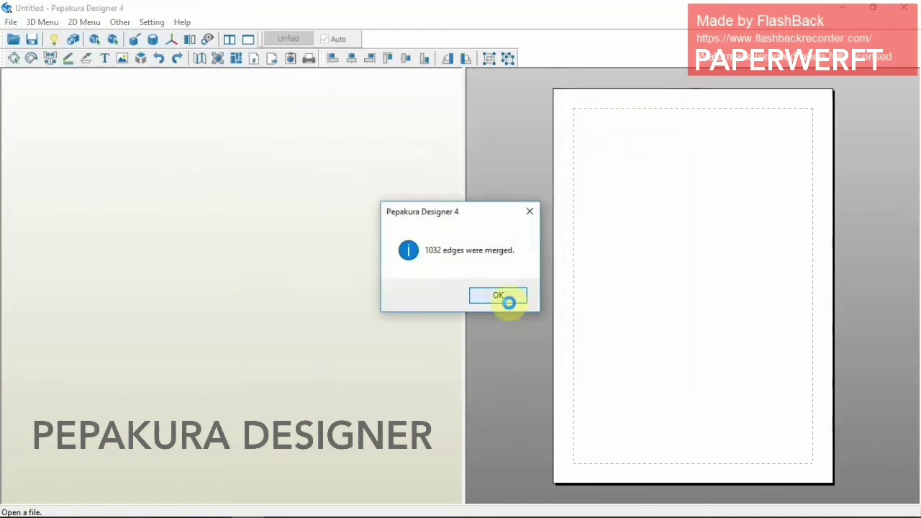
left_click(509, 302)
left_click(427, 322)
Unfold the yacht into 2D parts and hide the flaps.
mouse_move(306, 260)
left_mouse_down()
mouse_move(295, 277)
mouse_move(171, 309)
mouse_move(293, 295)
left_mouse_up()
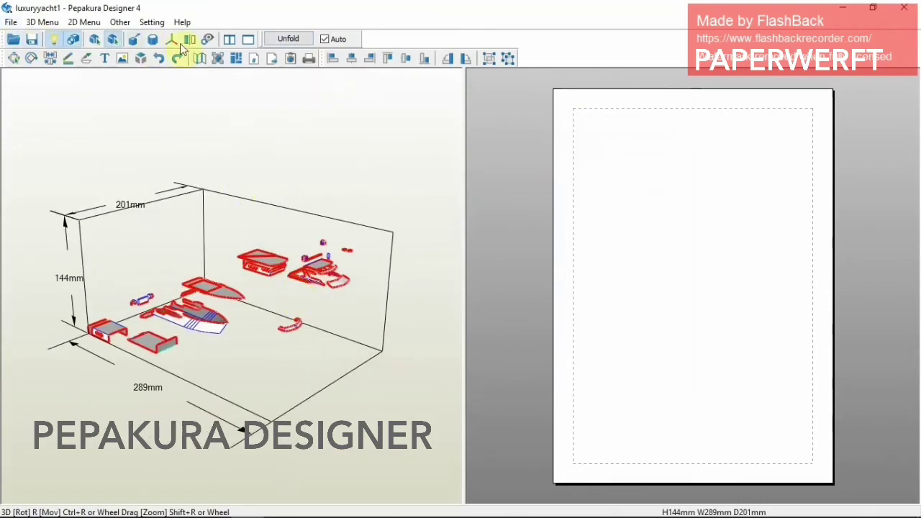
left_click(288, 39)
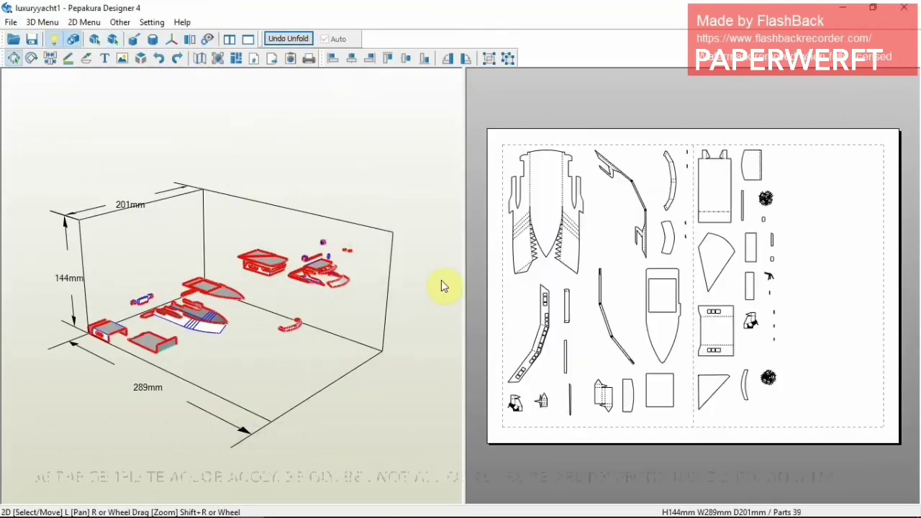
left_click(71, 23)
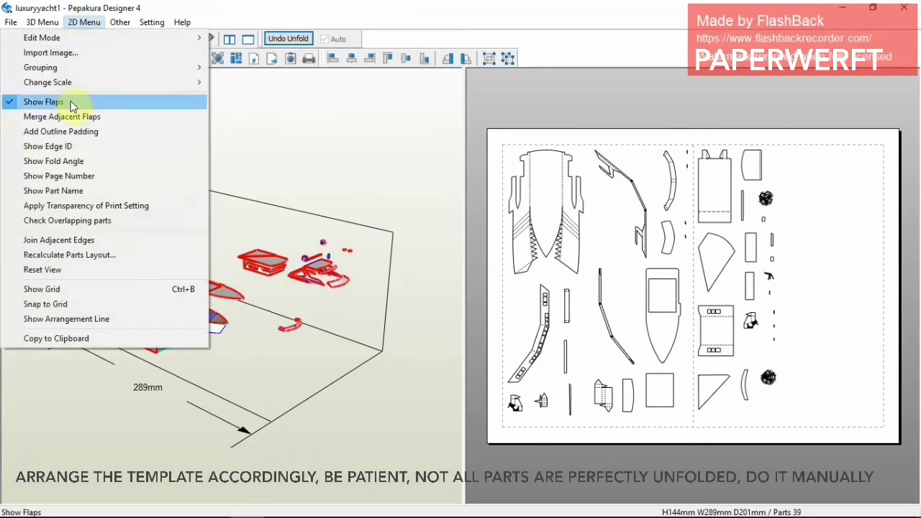
left_click(71, 99)
Zoom the 2D pane in on the propeller's unfolded ring and blades.
scroll(846, 299, "up", 1)
scroll(847, 299, "up", 1)
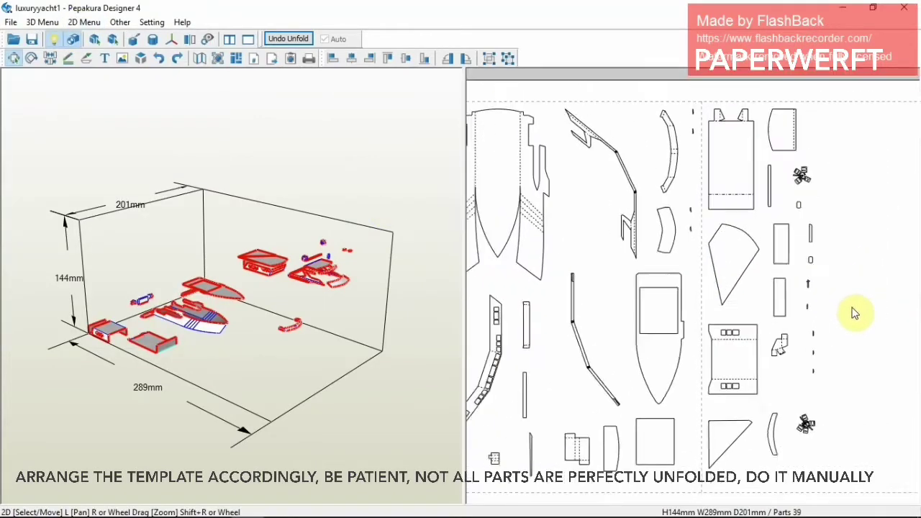
scroll(856, 295, "down", 1)
scroll(870, 278, "up", 1)
scroll(534, 411, "up", 1)
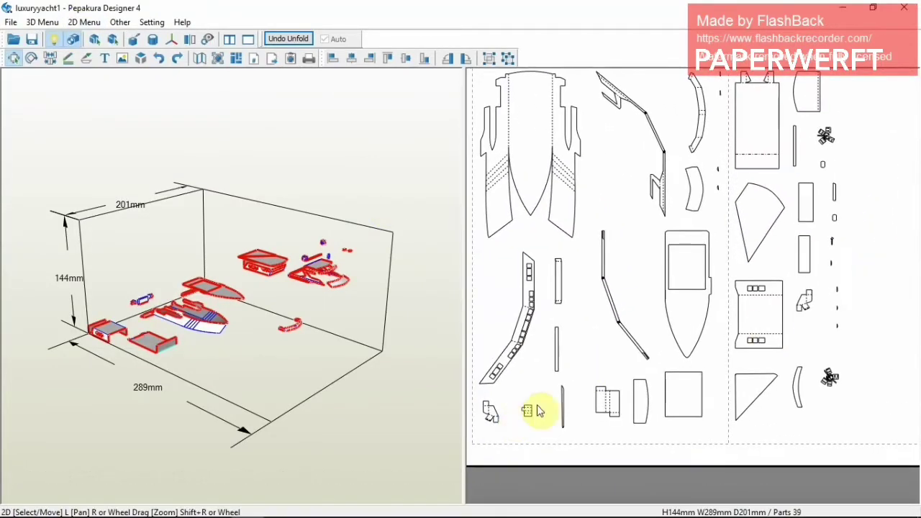
scroll(641, 329, "up", 1)
scroll(643, 324, "up", 1)
scroll(627, 346, "down", 1)
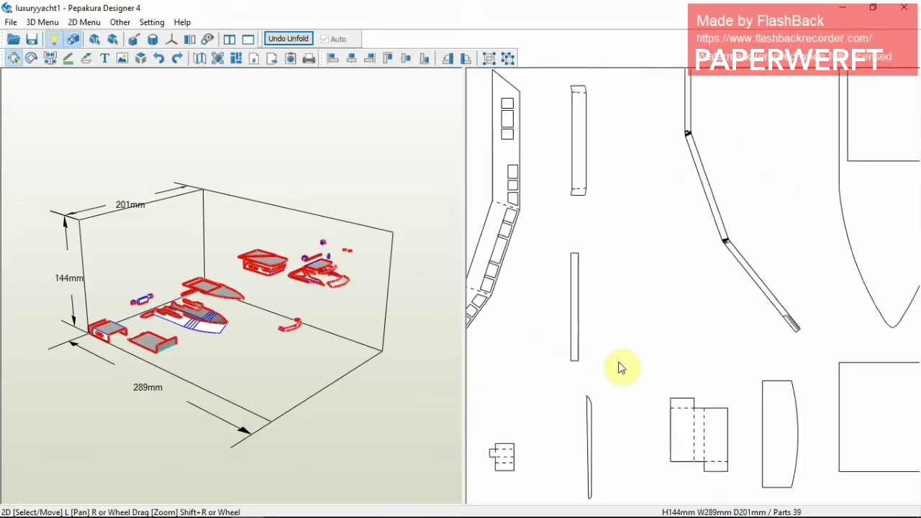
scroll(612, 374, "down", 2)
scroll(800, 325, "up", 1)
scroll(706, 191, "up", 1)
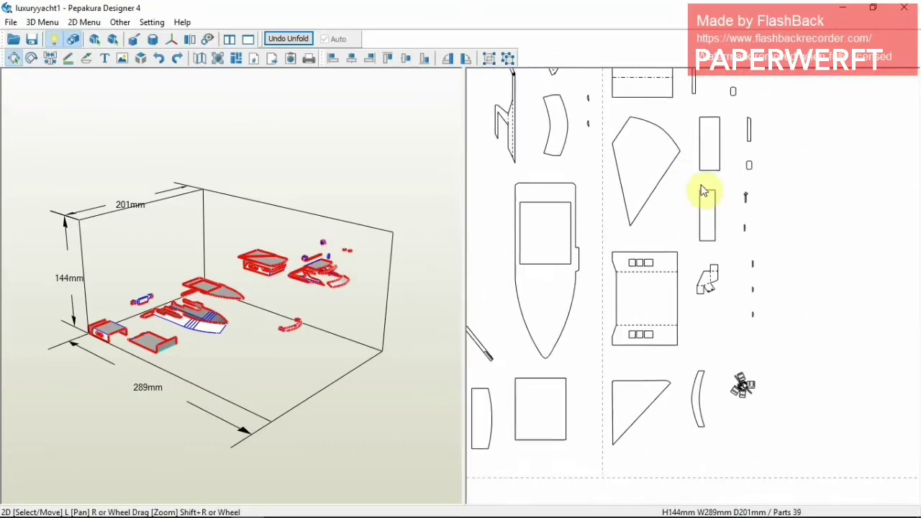
scroll(684, 313, "up", 1)
scroll(650, 321, "up", 1)
scroll(637, 334, "up", 1)
scroll(637, 364, "up", 2)
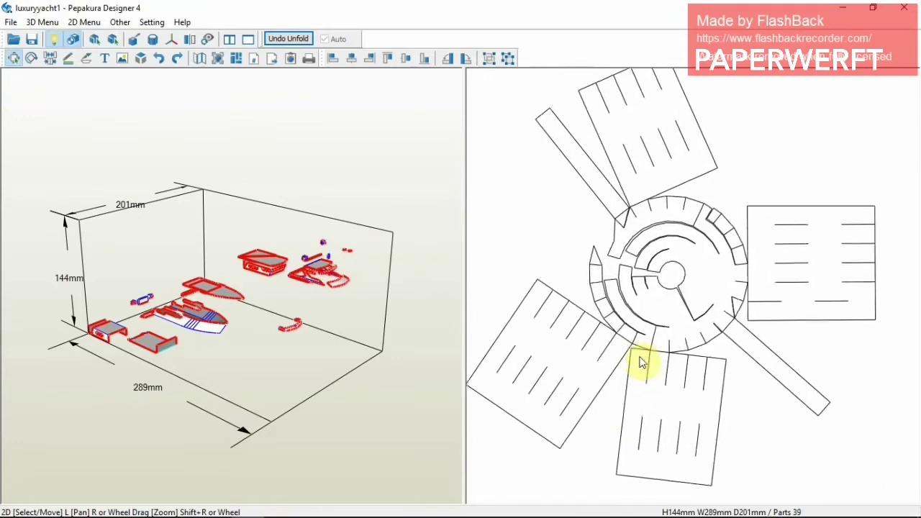
Disjoin the strips and blades from the propeller ring and move the thin strip aside.
left_click(50, 59)
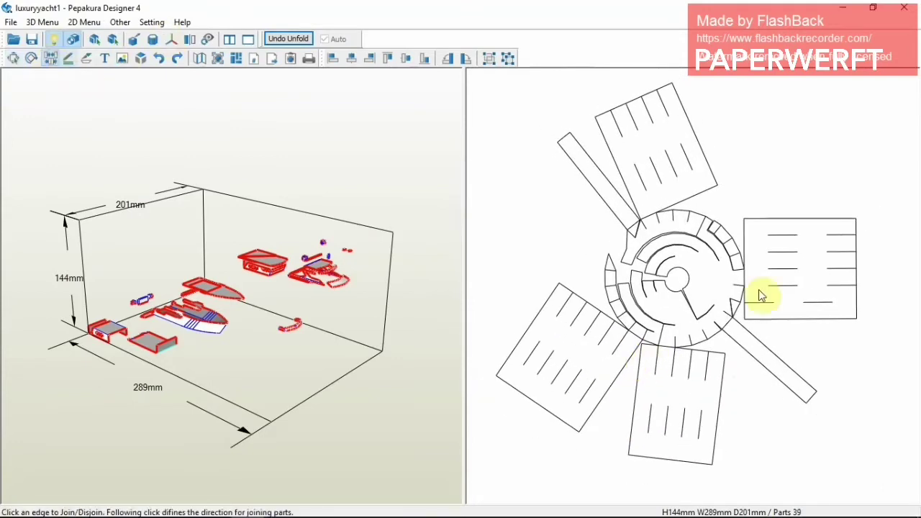
left_click(645, 228)
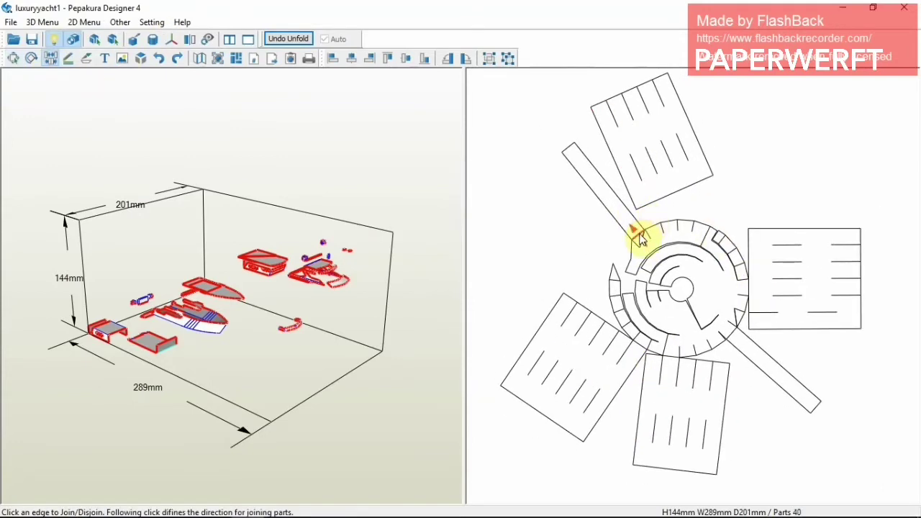
left_click(636, 236)
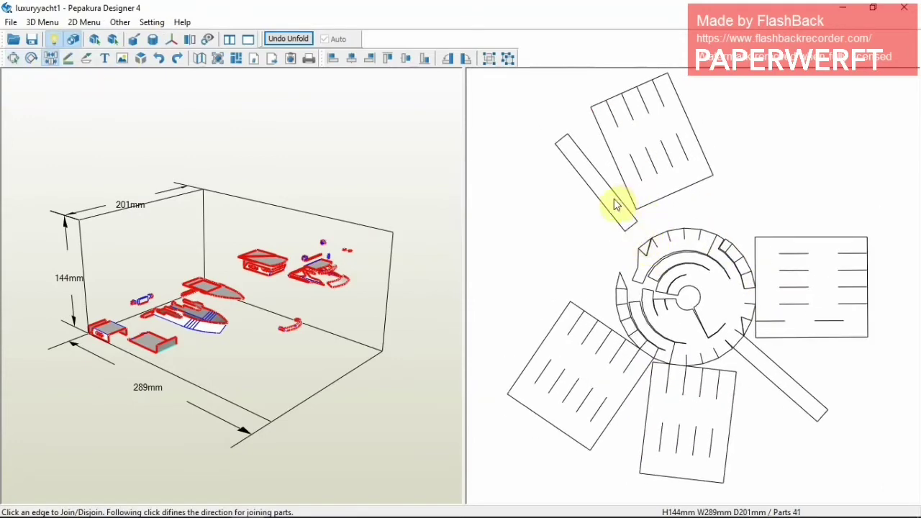
left_click(754, 296)
left_click(732, 345)
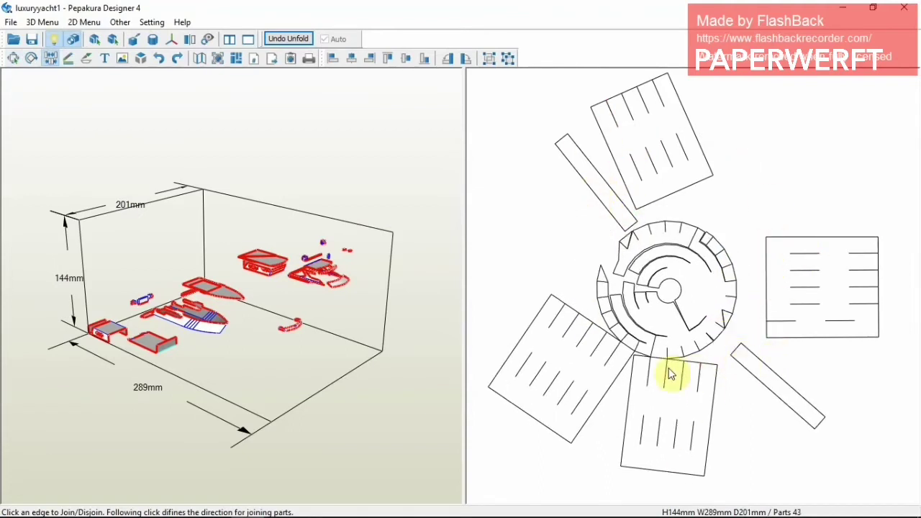
left_click(660, 380)
left_click(627, 335)
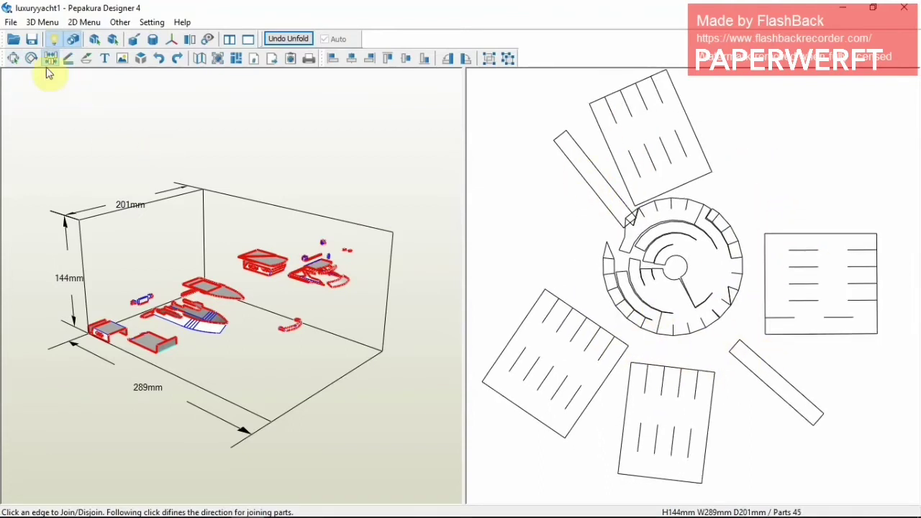
left_click(13, 58)
left_click_drag(570, 161, 521, 147)
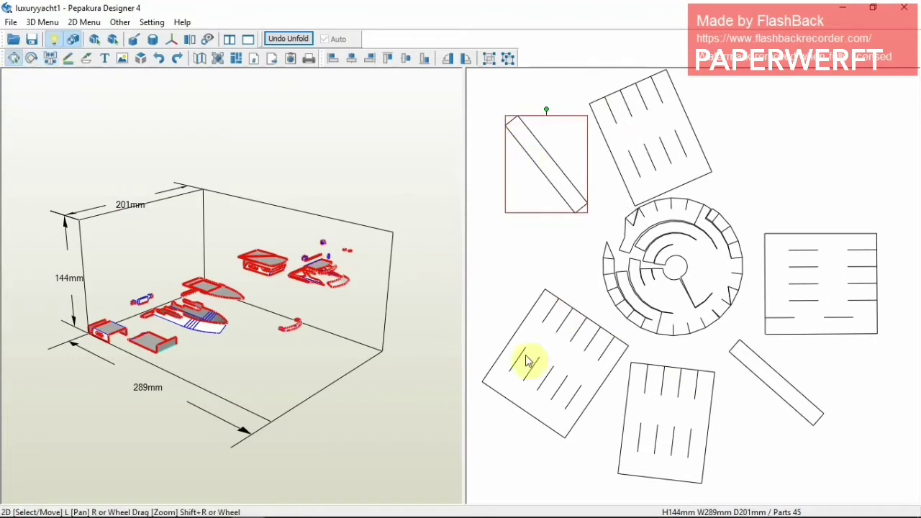
Split the ring at an inner edge with the bottom blade, then undo the change.
left_click(50, 58)
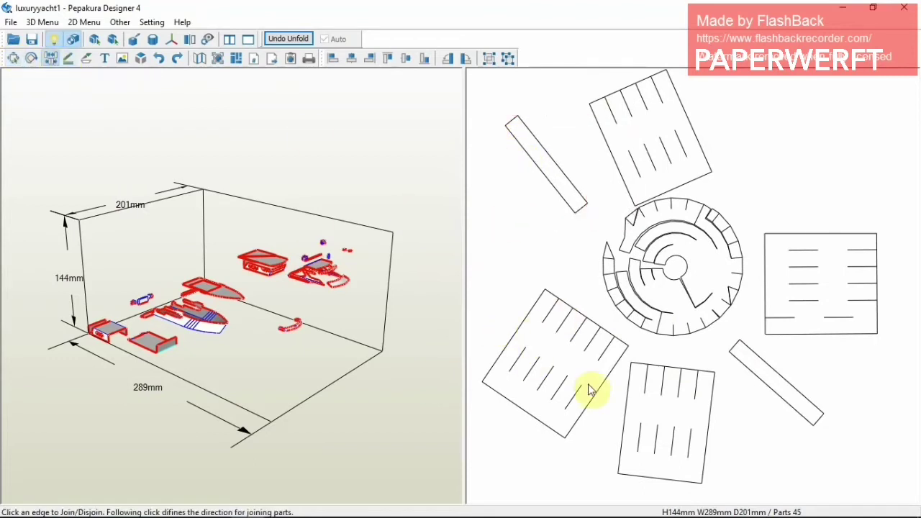
left_click(709, 309)
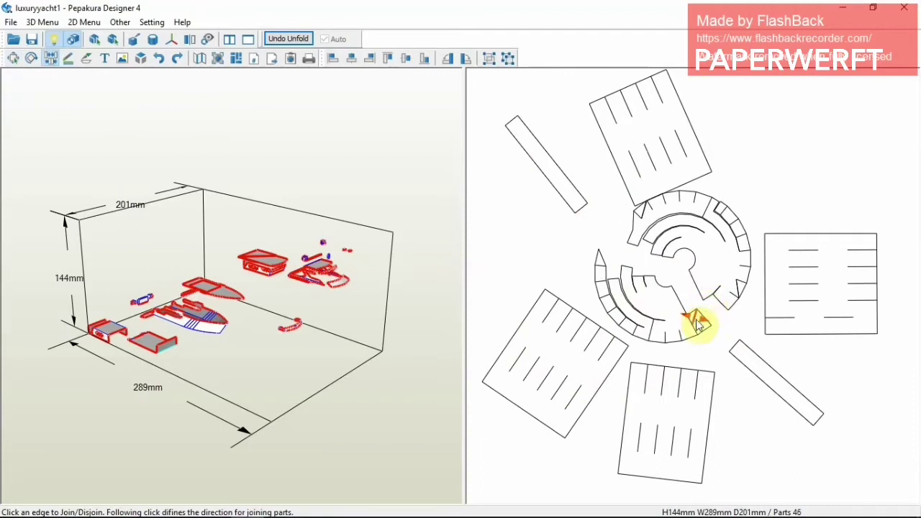
left_click(704, 330)
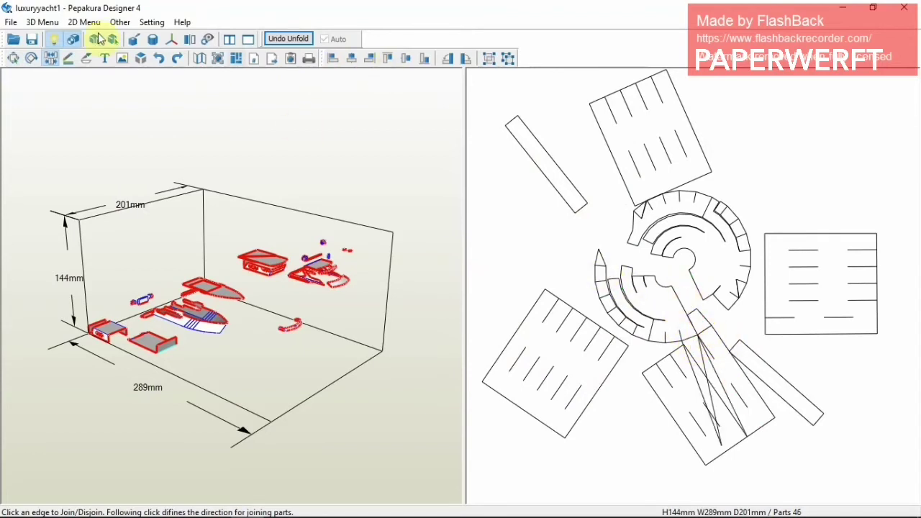
left_click(13, 58)
mouse_move(719, 371)
left_mouse_down()
mouse_move(727, 386)
mouse_move(664, 333)
left_mouse_up()
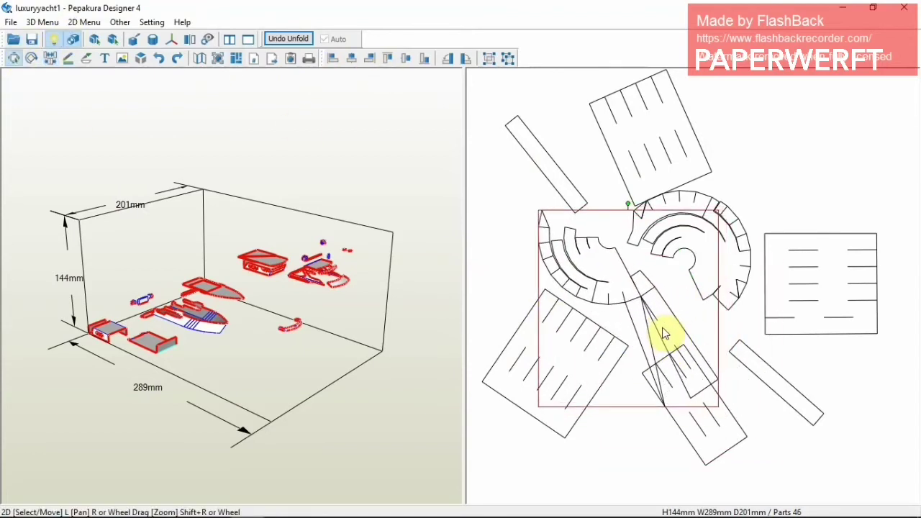
left_click(157, 60)
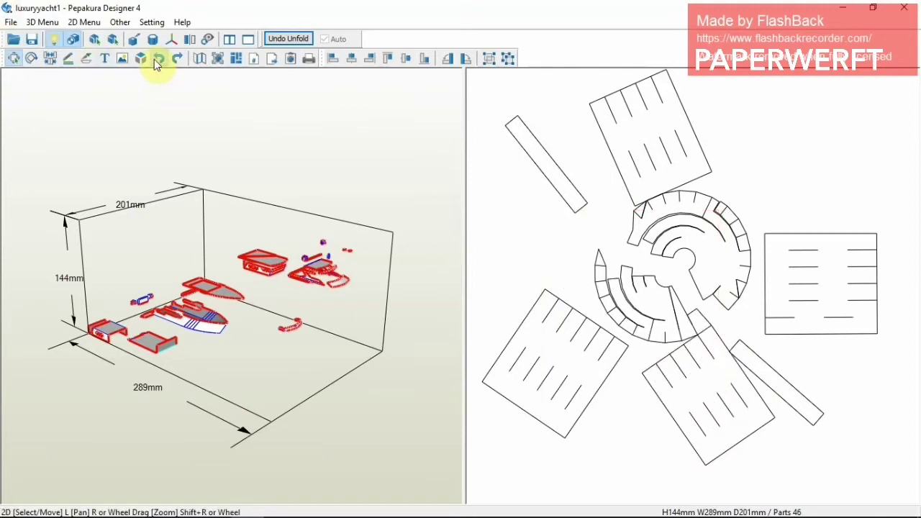
left_click(157, 60)
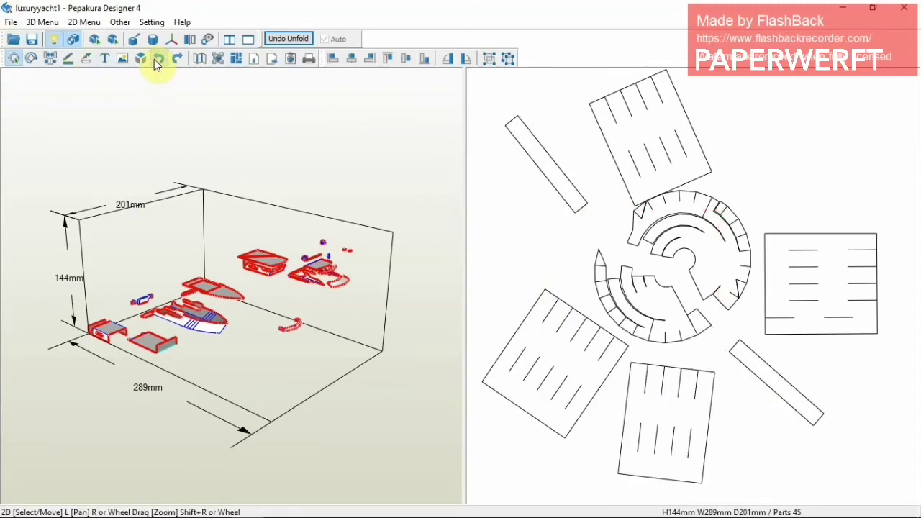
Split off the ring's lower-left section with the bottom blade and move it down-right.
left_click(49, 59)
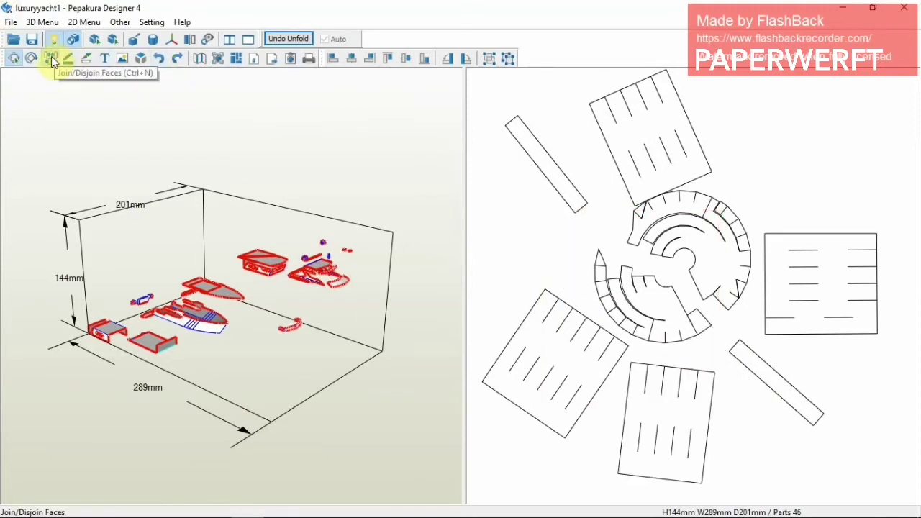
left_click(694, 325)
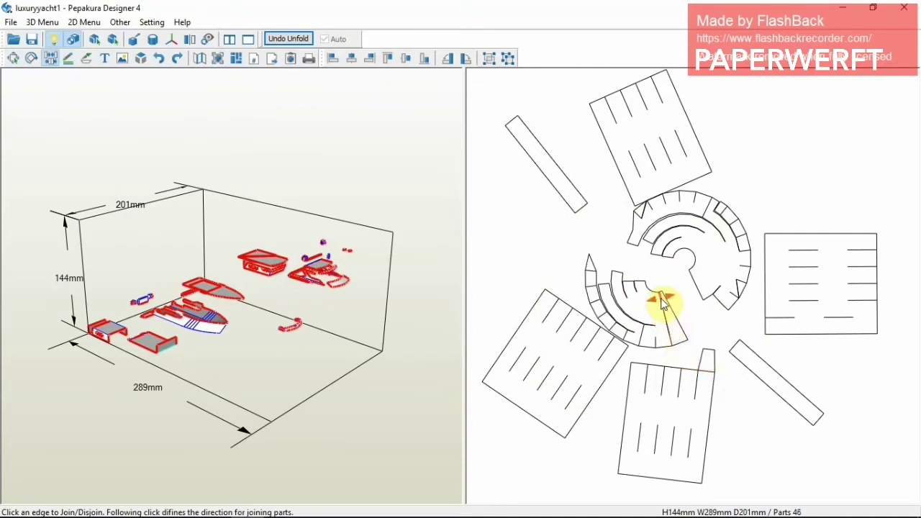
left_click(685, 347)
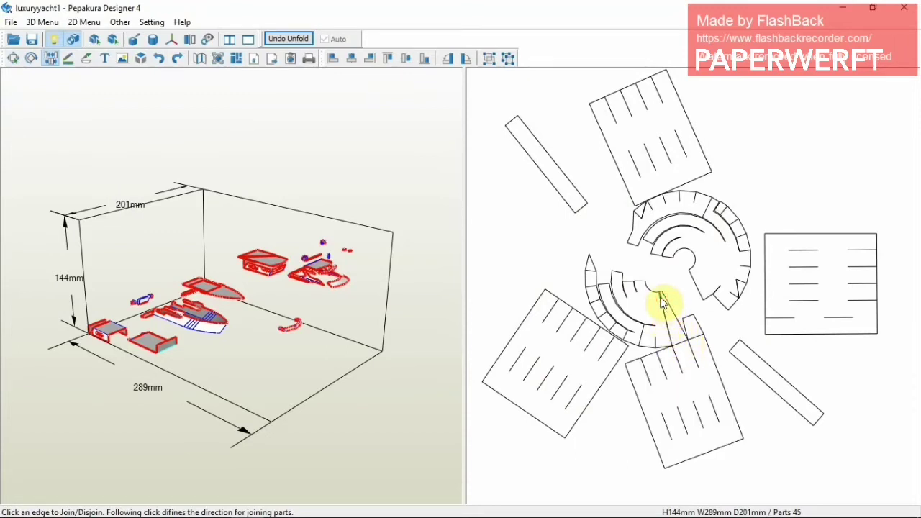
left_click(13, 59)
left_click_drag(676, 401, 709, 407)
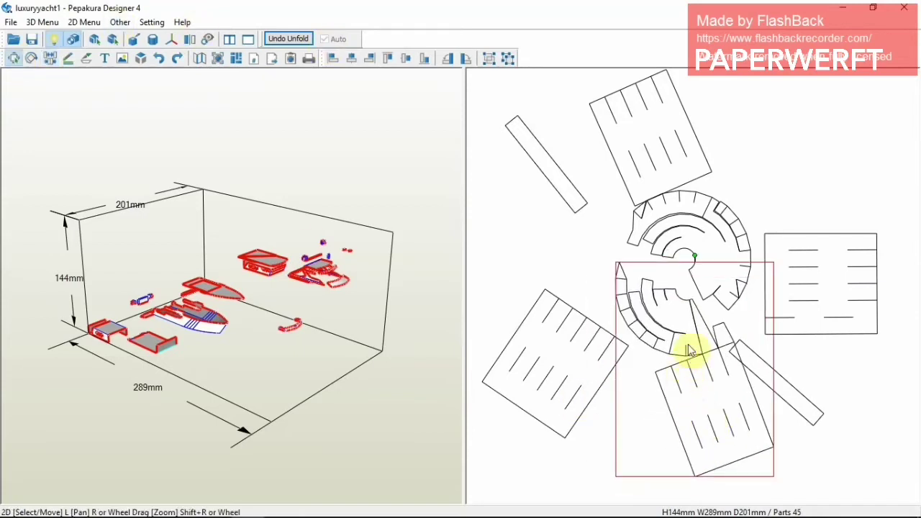
Rework the joins between the ring fragment and the bottom blade.
left_click(50, 58)
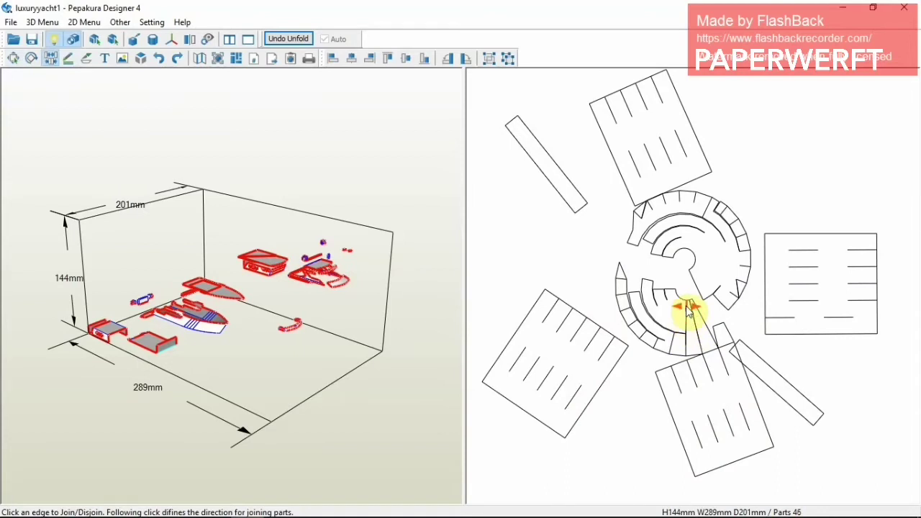
left_click(689, 308)
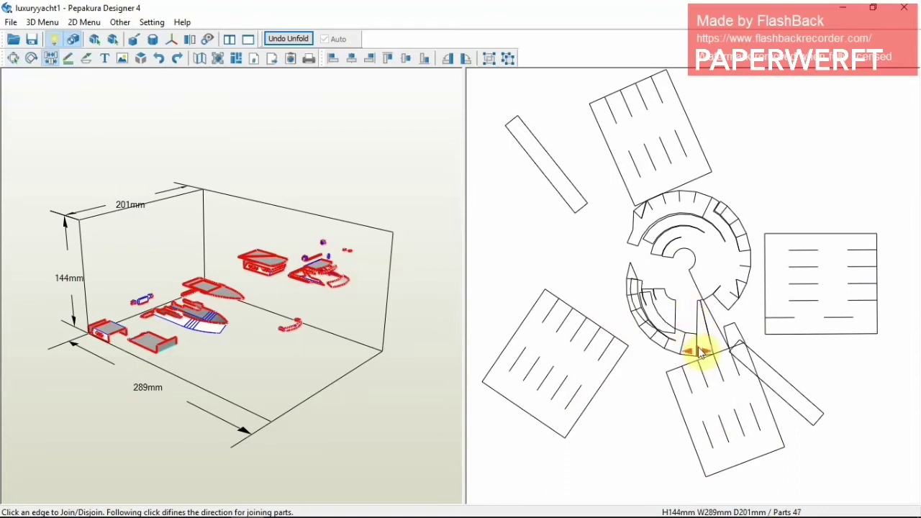
left_click(700, 353)
left_click(704, 370)
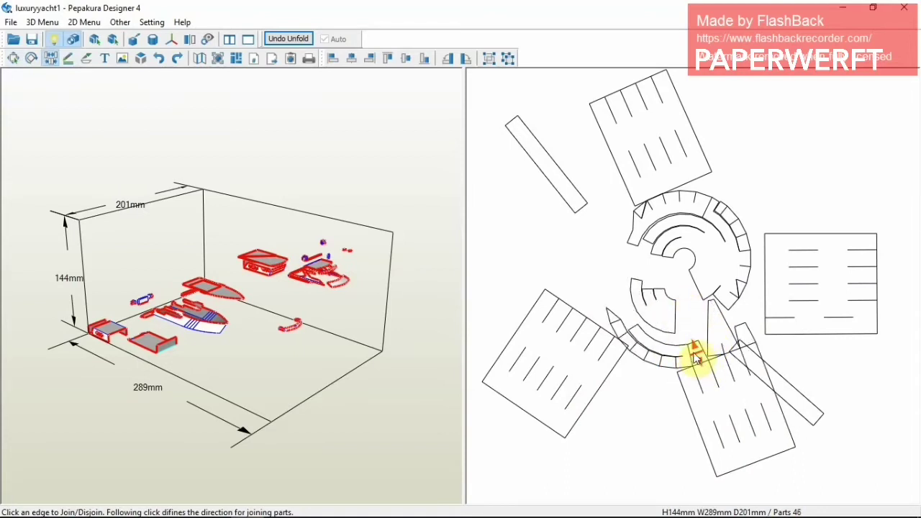
left_click(694, 365)
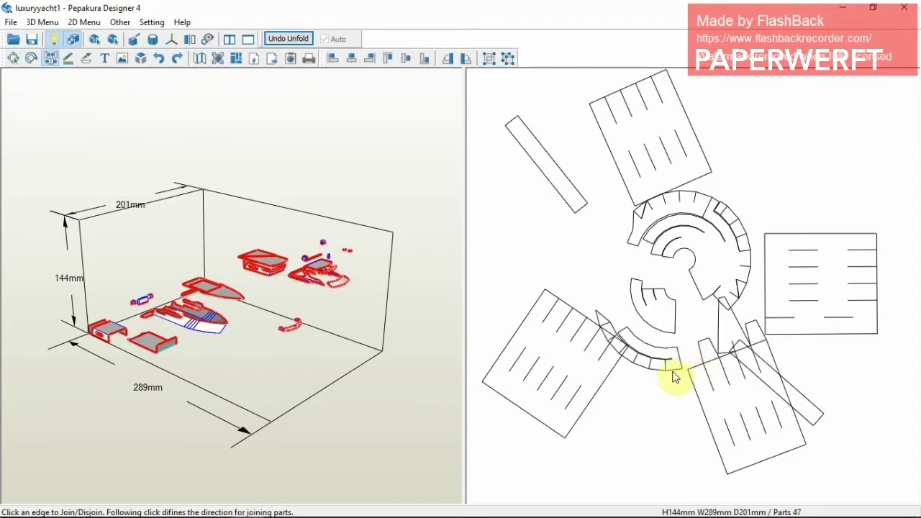
left_click(723, 312)
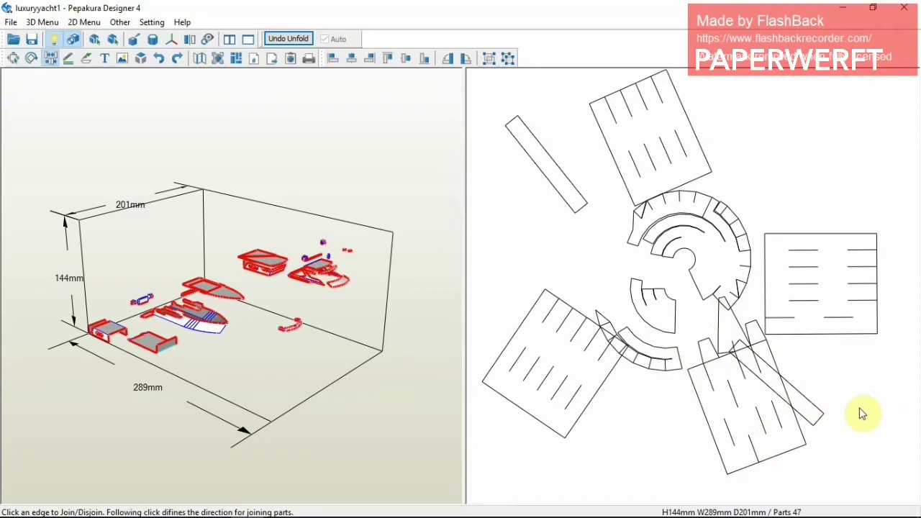
Move the upper blade aside and split the arc part at its left and right ends.
left_click(13, 58)
left_click_drag(643, 133, 603, 124)
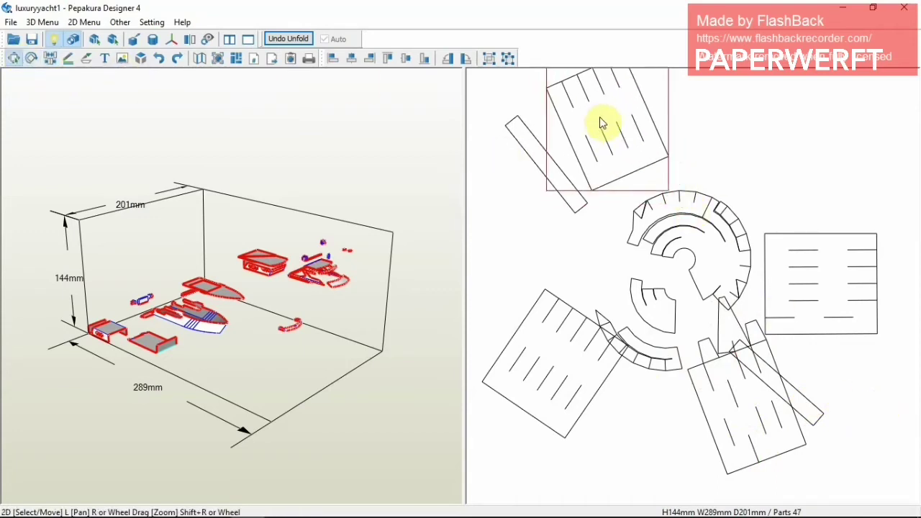
left_click(50, 59)
left_click(636, 239)
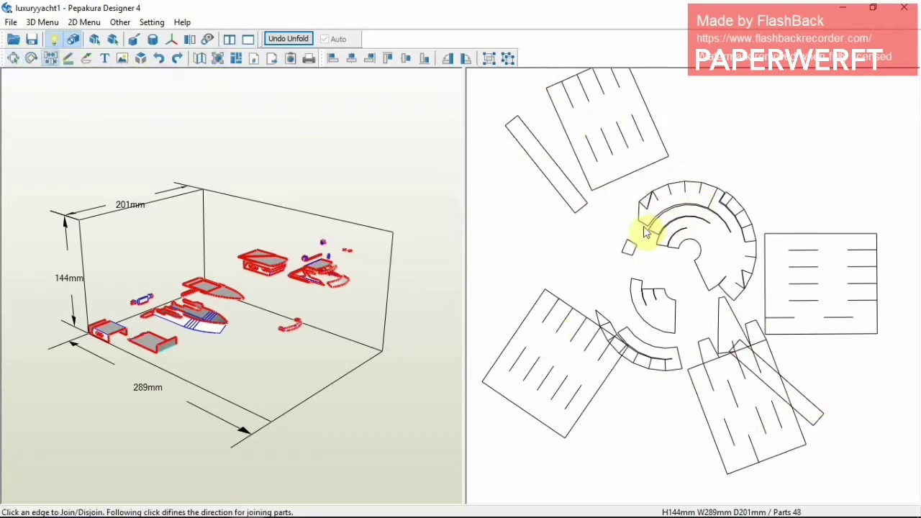
left_click(654, 219)
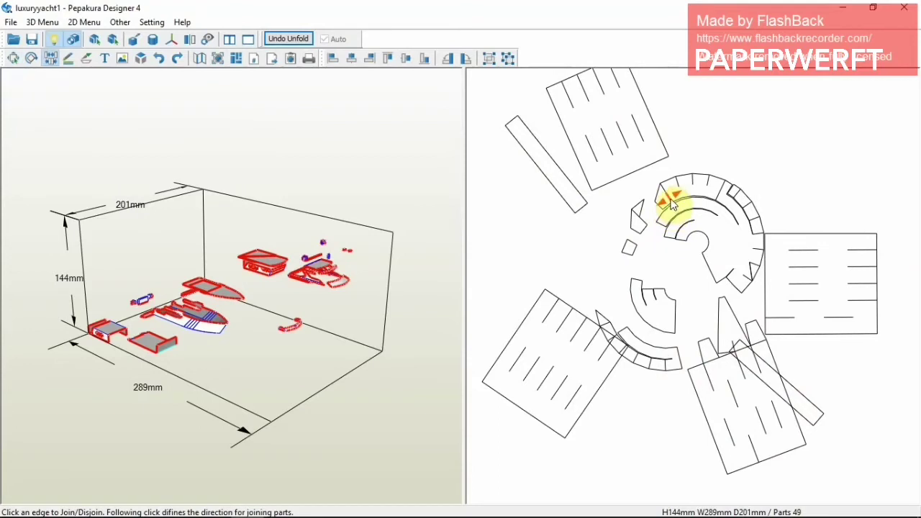
left_click(742, 254)
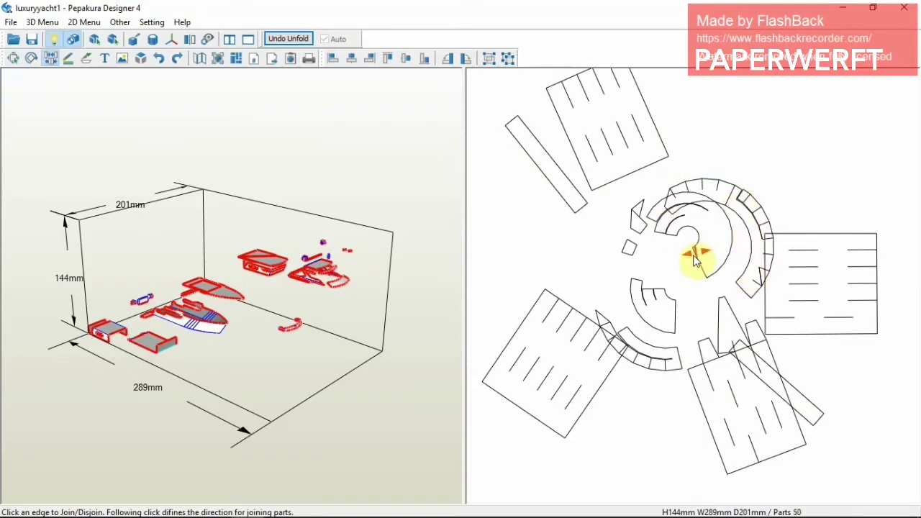
left_click(13, 57)
Move the arc part up-right and split the arc strip into small separate pieces.
left_click(663, 253)
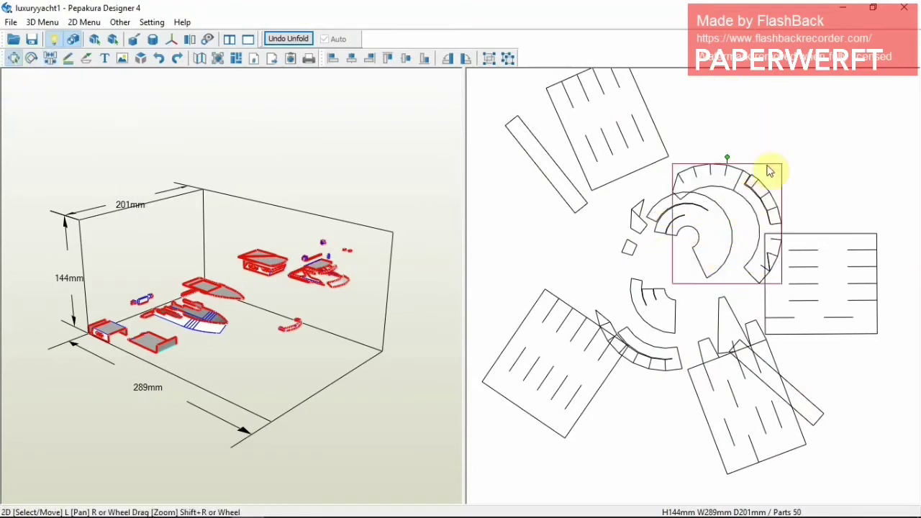
left_click_drag(773, 231, 794, 173)
left_click(51, 58)
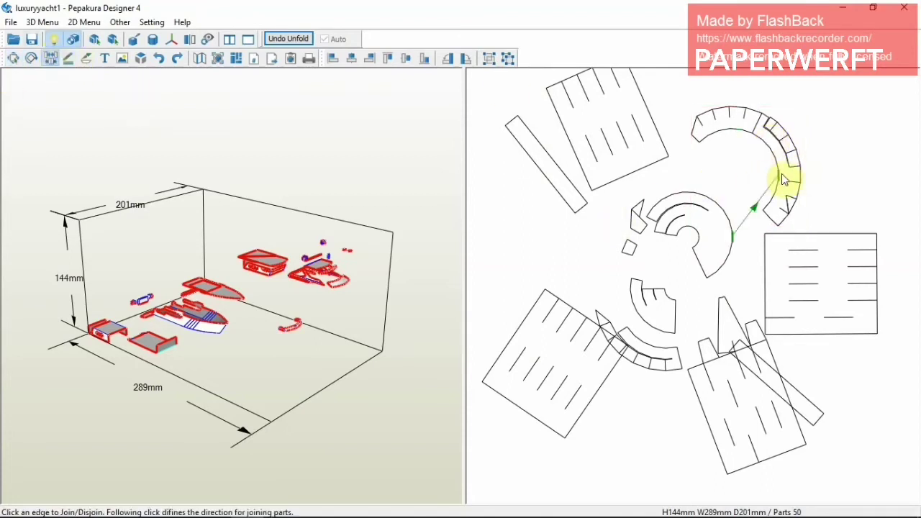
left_click(790, 193)
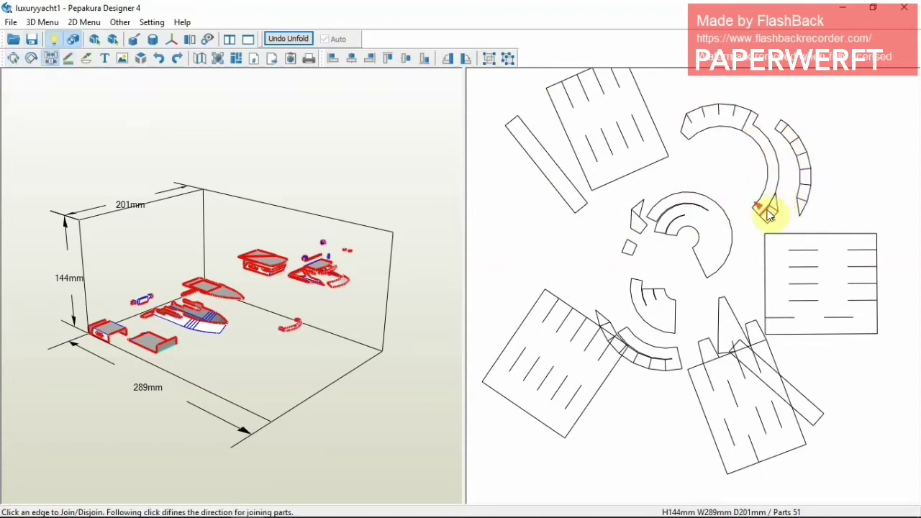
left_click(767, 211)
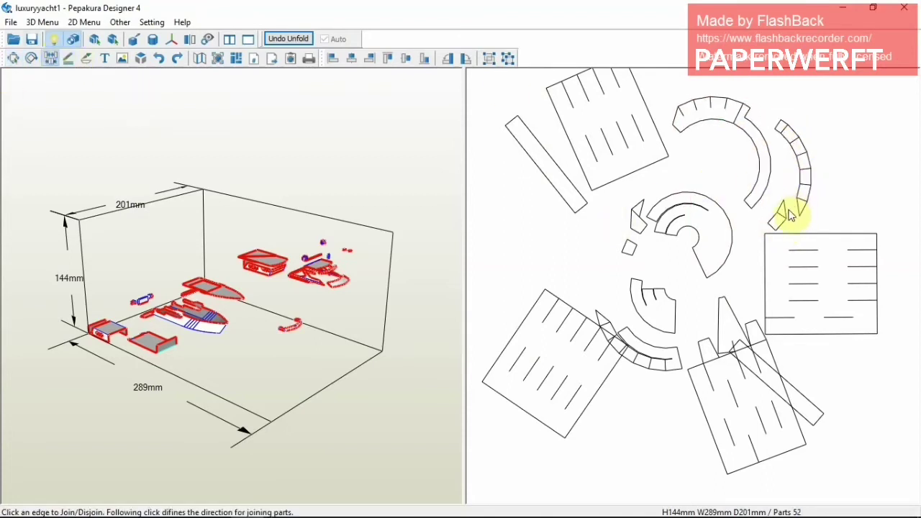
left_click(792, 141)
left_click(807, 159)
left_click(818, 180)
left_click(825, 208)
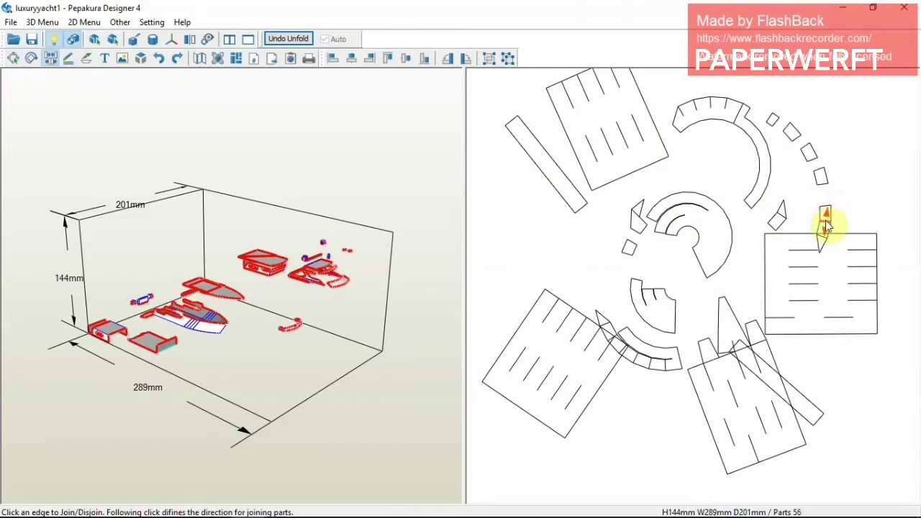
Join the small pieces in a row along the right rectangle panel's edge.
left_click(818, 250)
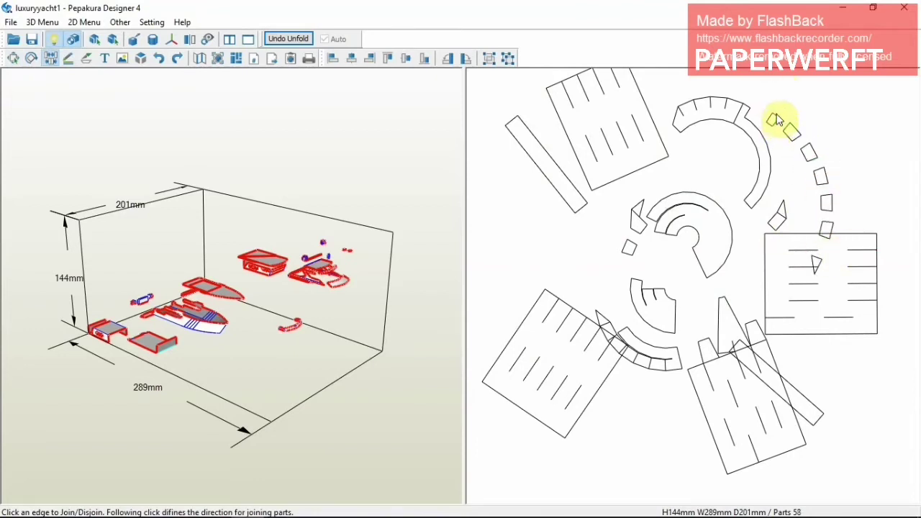
left_click(833, 207)
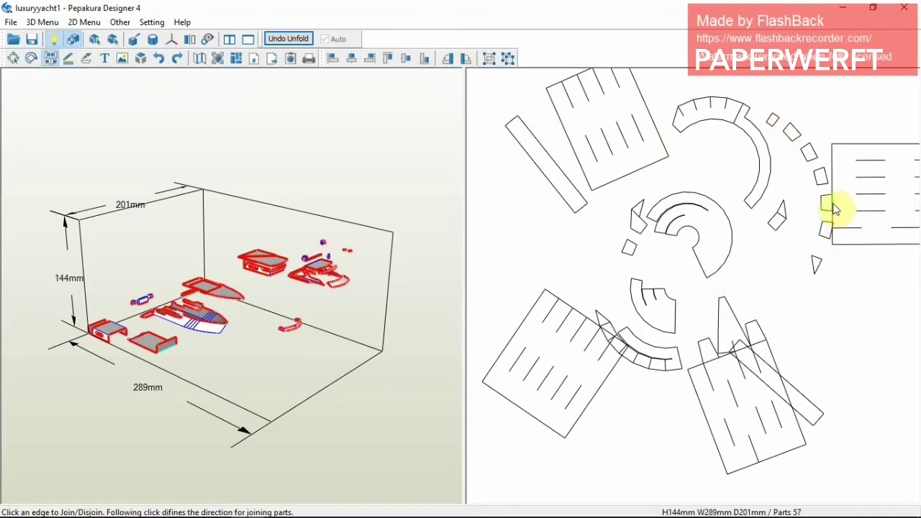
left_click(827, 178)
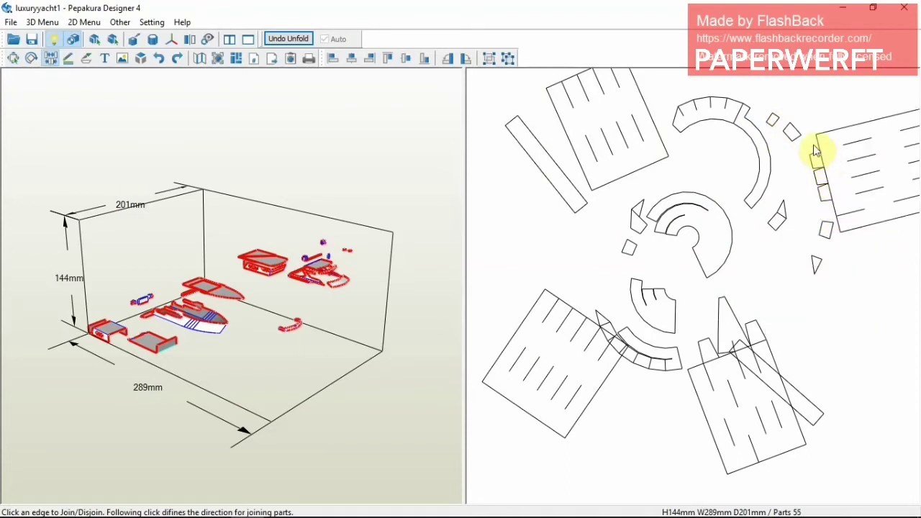
left_click(817, 146)
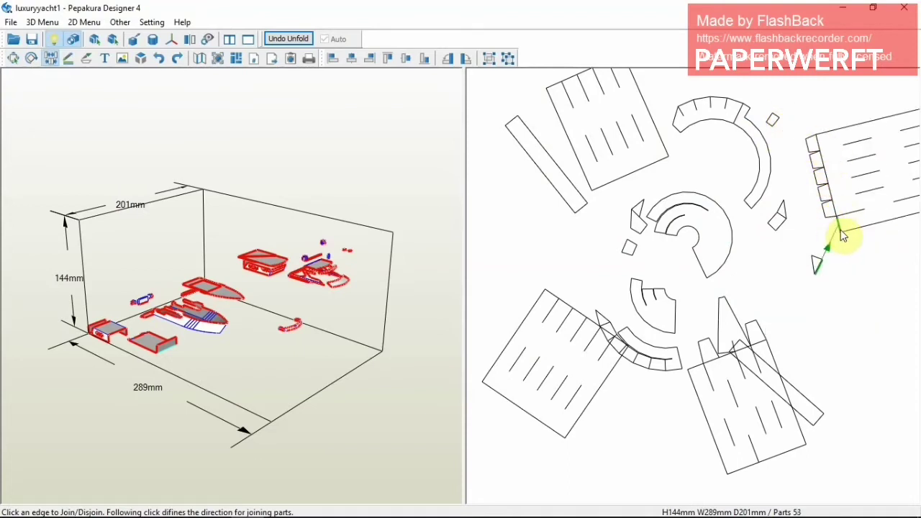
left_click(776, 128)
middle_click_drag(791, 261, 740, 346)
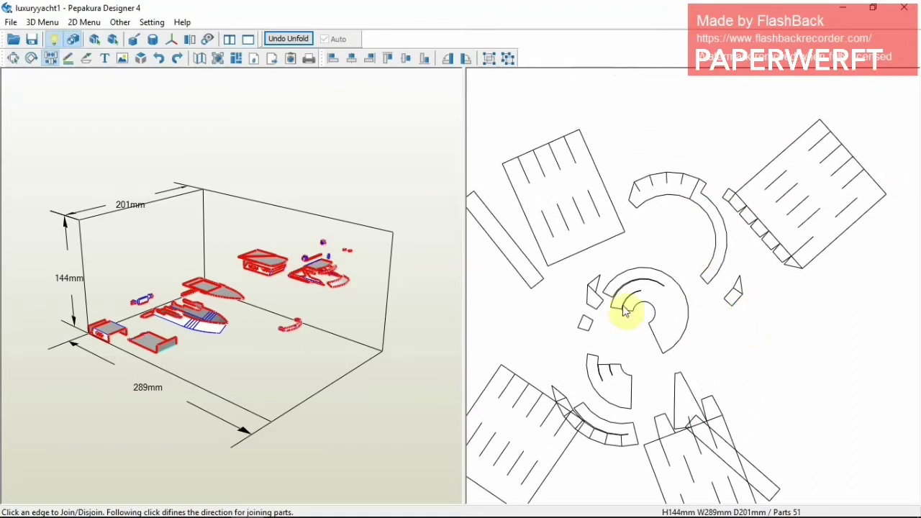
Split the arc strip into separate small pieces at its edges.
left_click(682, 191)
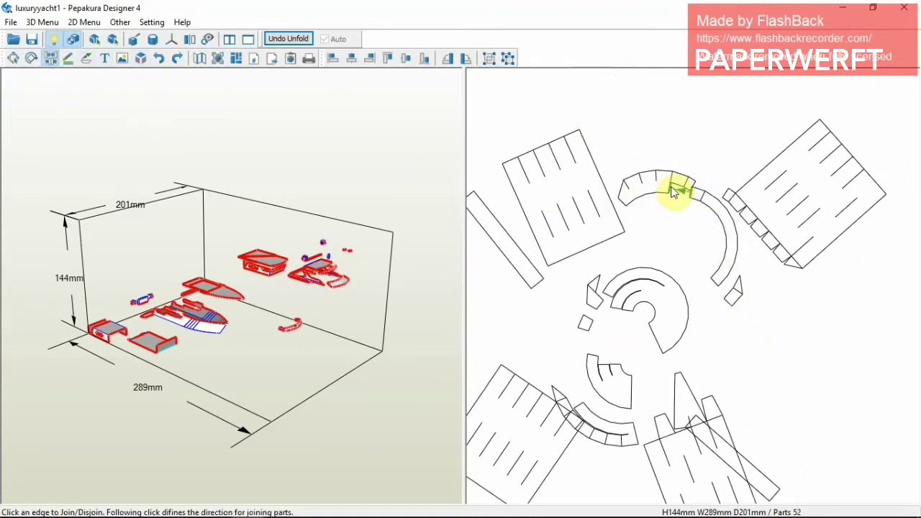
left_click(628, 189)
left_click(654, 177)
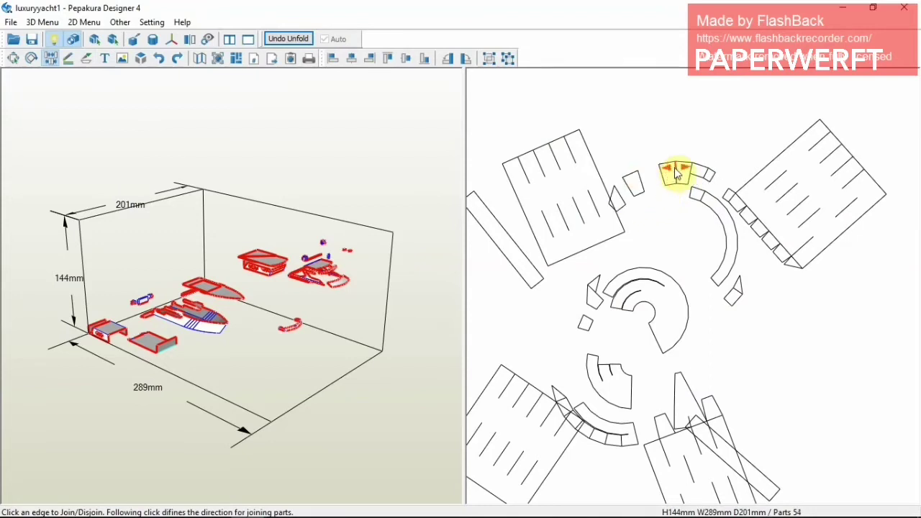
left_click(673, 169)
left_click(699, 164)
Join the small pieces onto the large rectangle, then split off the end piece and arc.
left_click(683, 158)
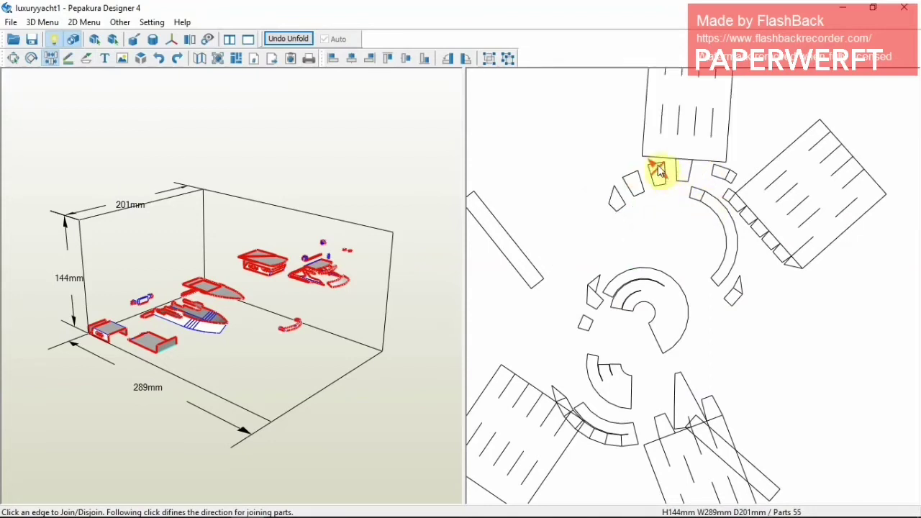
left_click(659, 171)
left_click(637, 184)
left_click(676, 156)
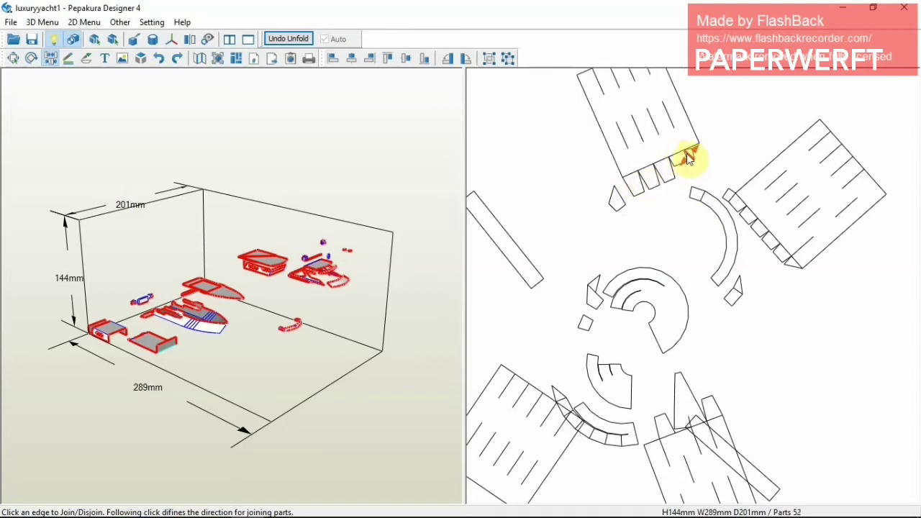
left_click(693, 159)
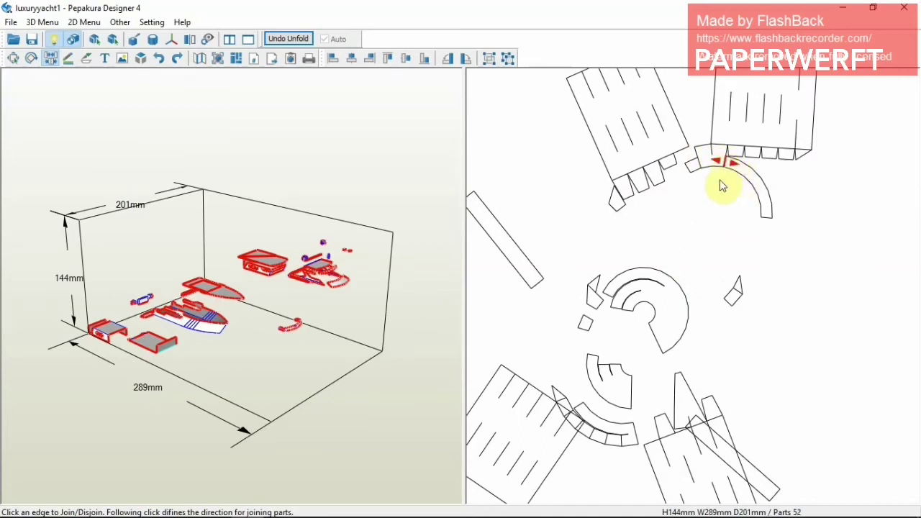
left_click(719, 161)
left_click(704, 152)
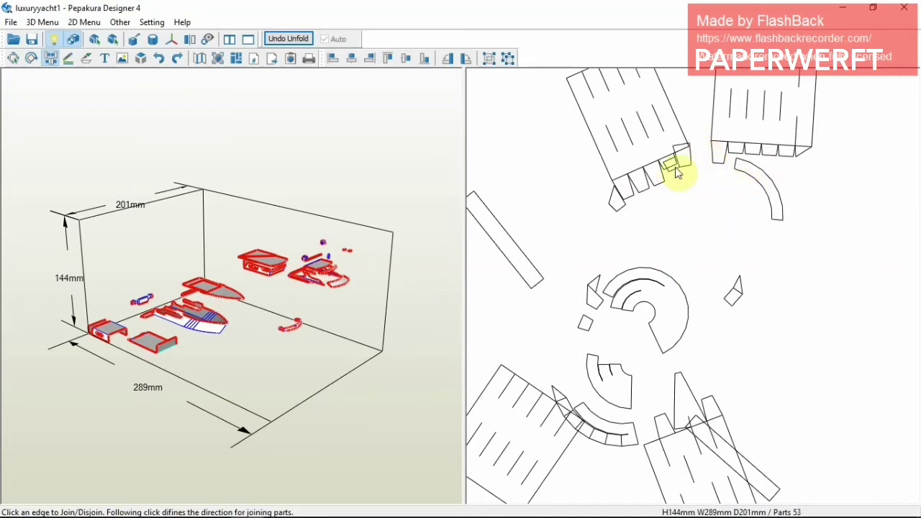
Shift the left part further left and join it and the arc beside the small piece.
left_click(13, 58)
left_click_drag(734, 122, 782, 115)
left_click_drag(624, 119, 582, 119)
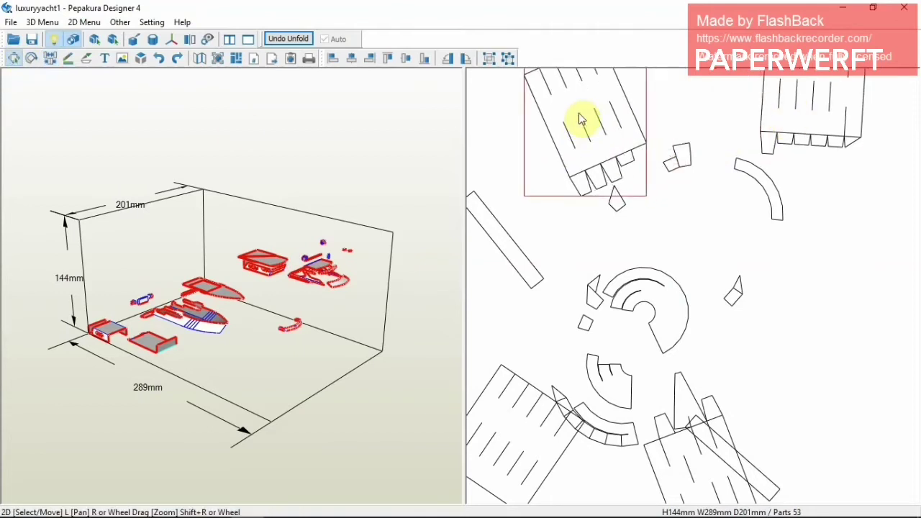
left_click(50, 58)
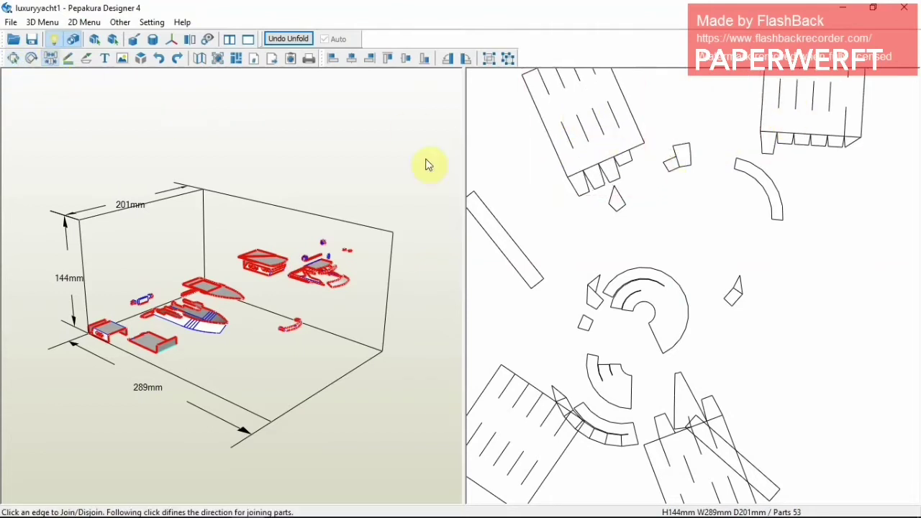
left_click(679, 165)
left_click(663, 165)
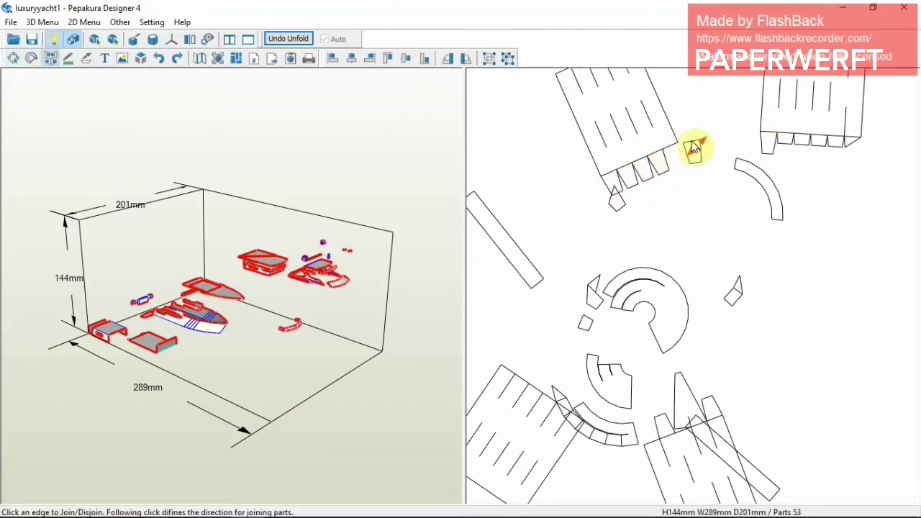
left_click(613, 202)
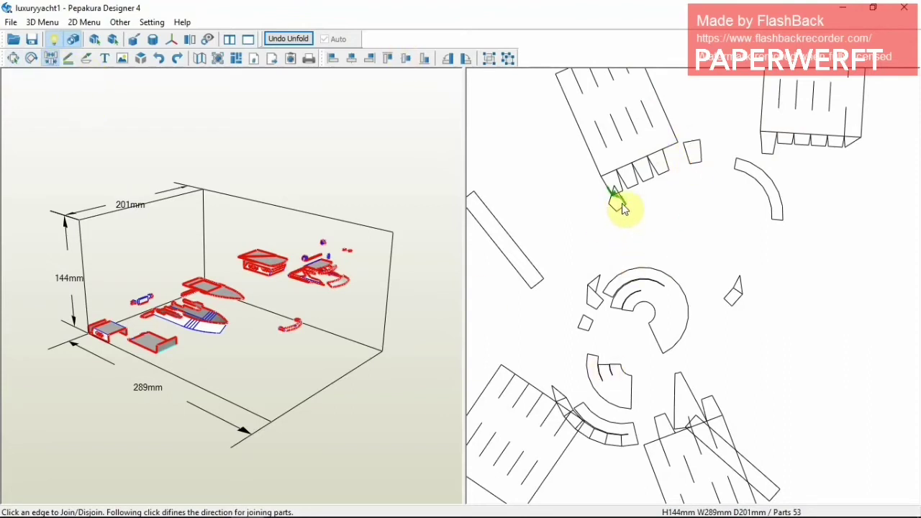
Split the right-hand arc into small square pieces and detach one from its neighbour.
left_click(749, 173)
left_click(767, 180)
left_click(788, 198)
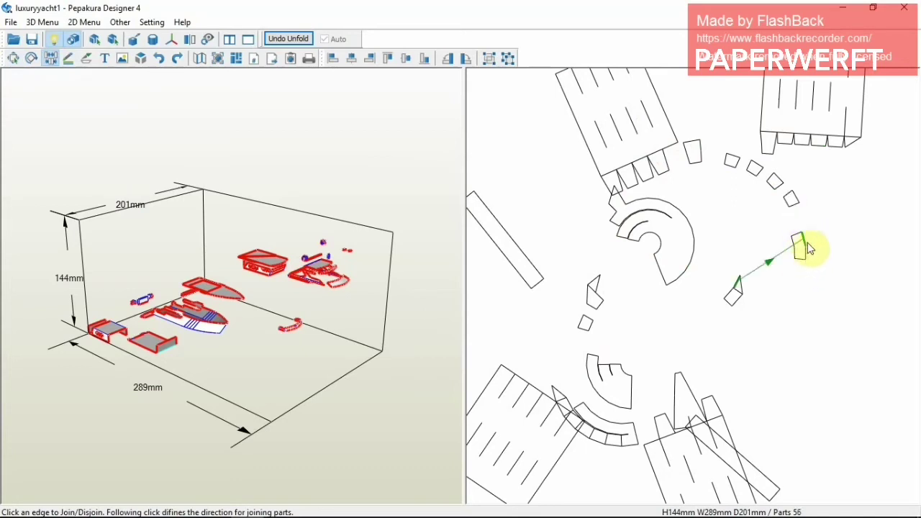
left_click(803, 247)
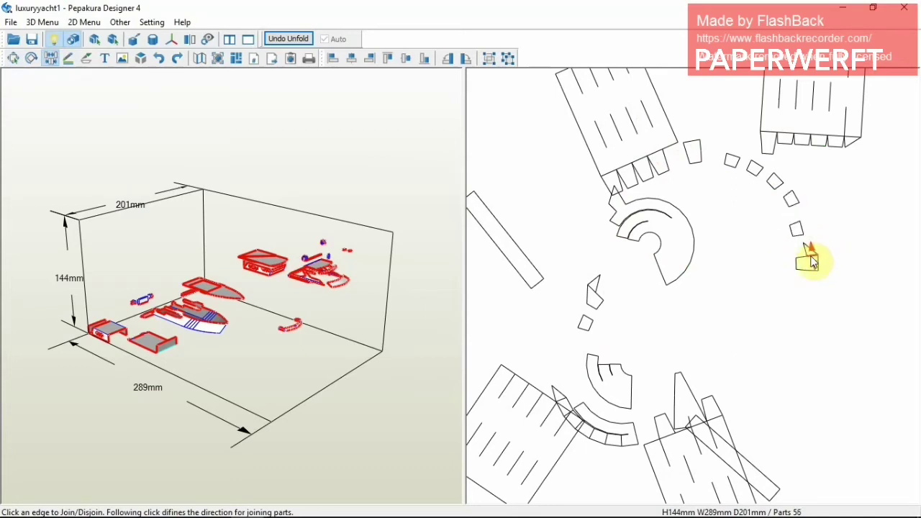
left_click(811, 256)
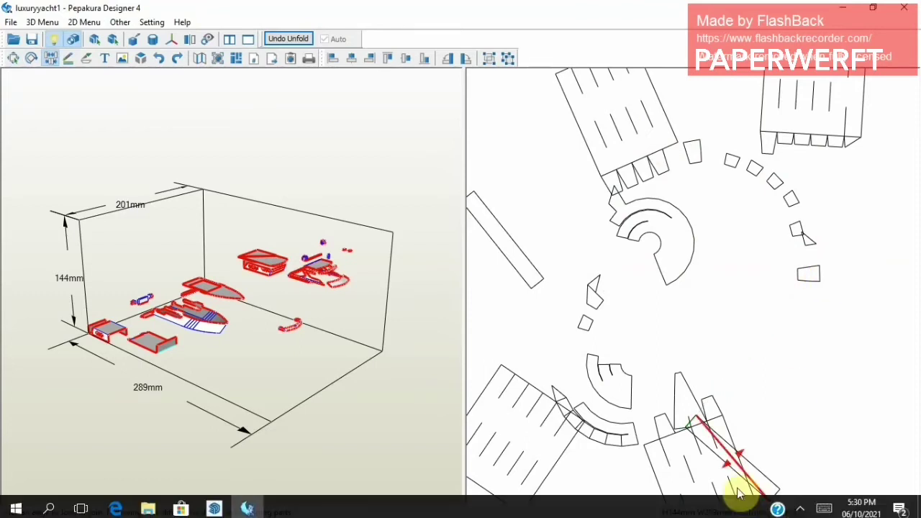
Move the long strip up and join it and the top-right part onto the small tabs.
left_click(13, 57)
left_click_drag(757, 467, 804, 396)
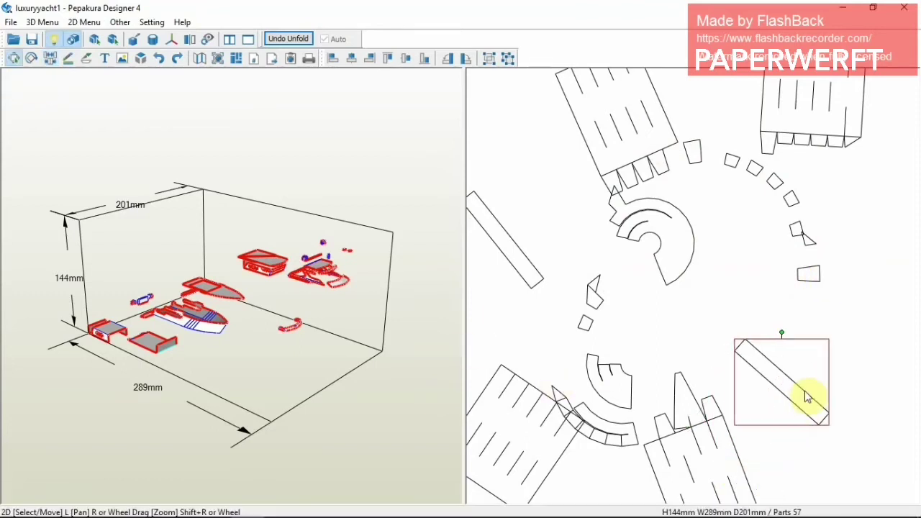
left_click(50, 58)
left_click(817, 272)
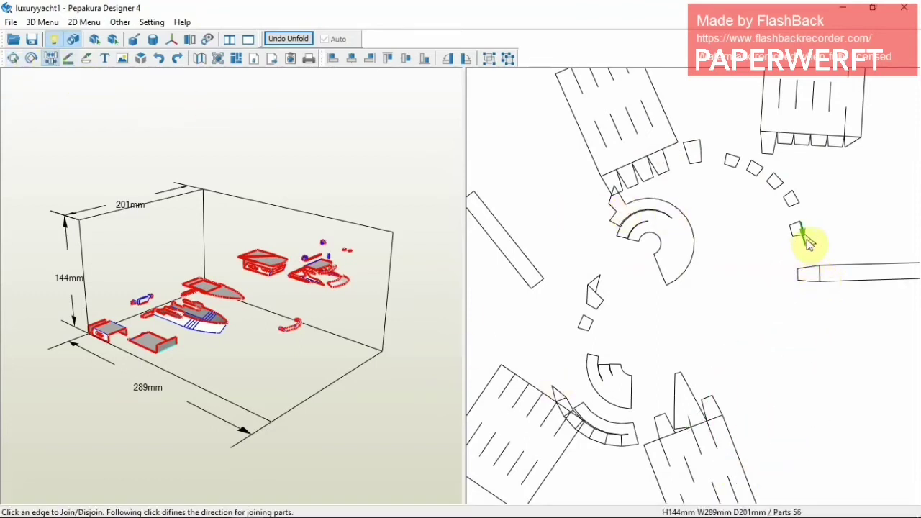
left_click(795, 199)
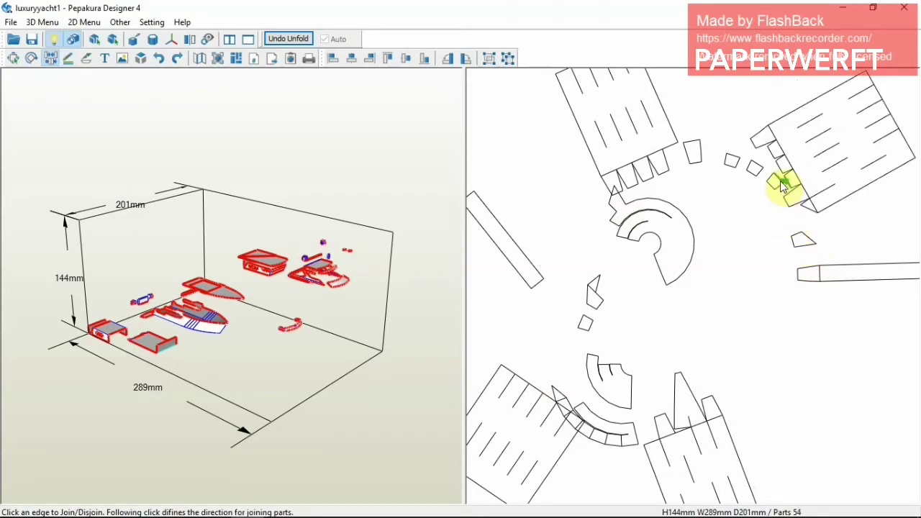
left_click(777, 183)
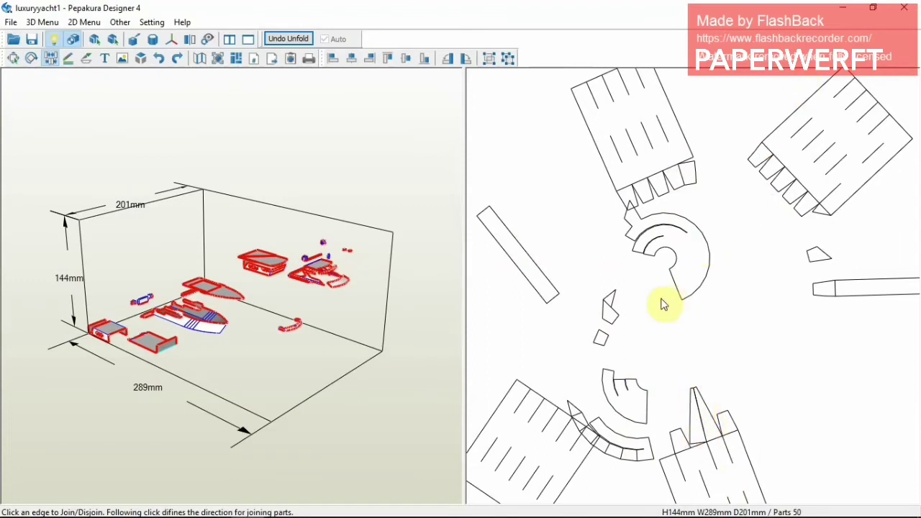
left_click(804, 255)
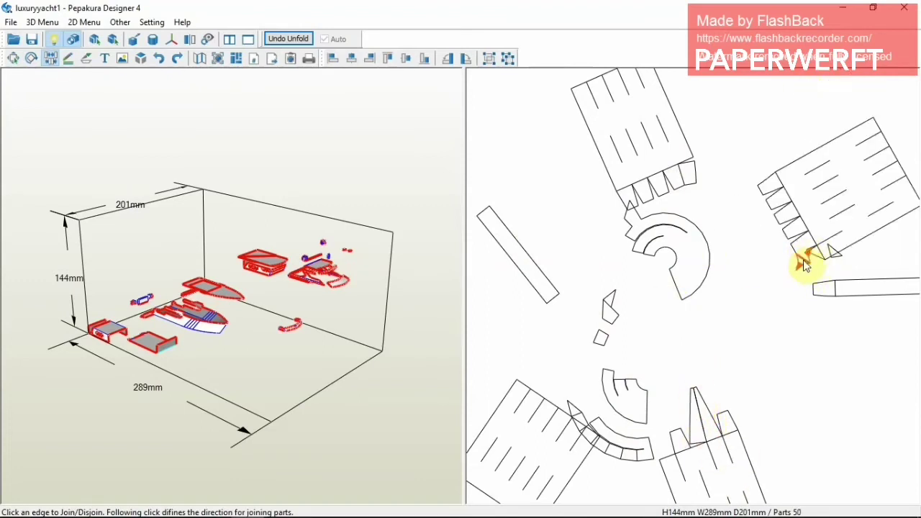
left_click(804, 265)
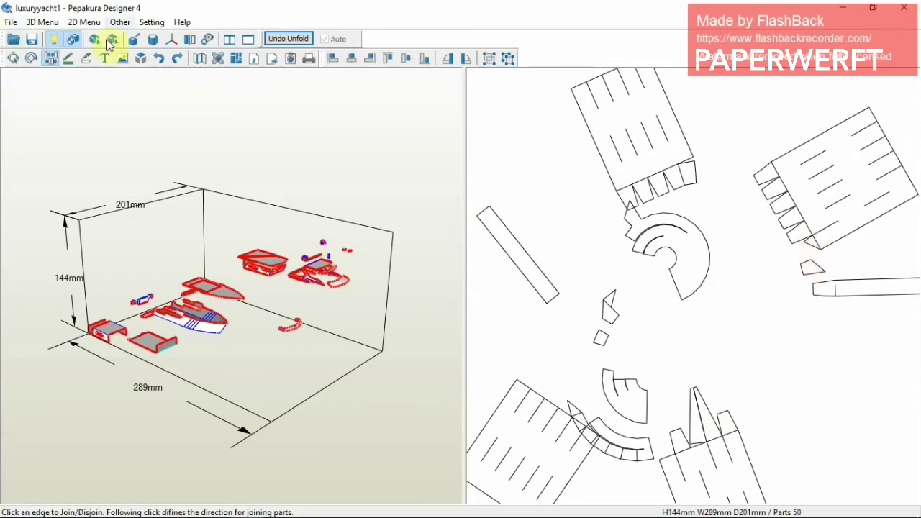
Rotate the long strip diagonally against the large part and turn the upper-left part's flaps left.
left_click(13, 58)
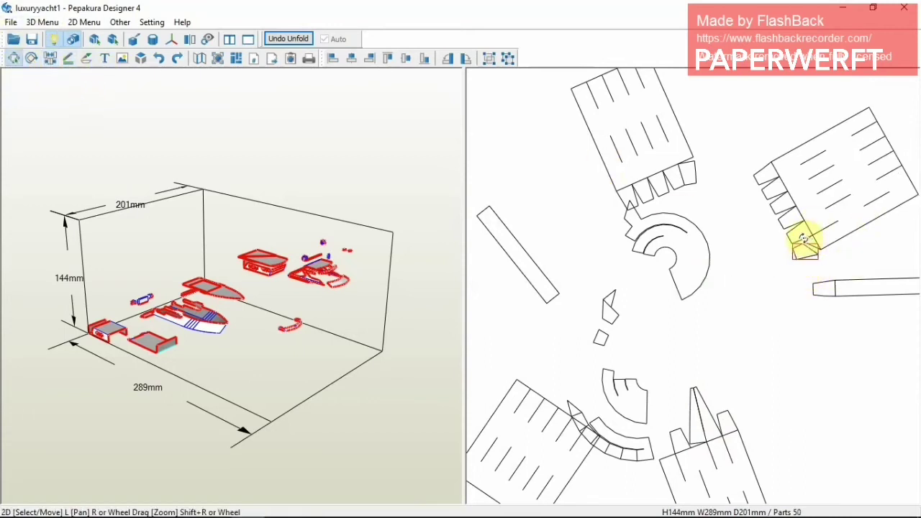
right_click_drag(884, 309, 812, 312)
left_click(809, 296)
left_click_drag(806, 278, 804, 251)
right_click_drag(711, 329, 771, 320)
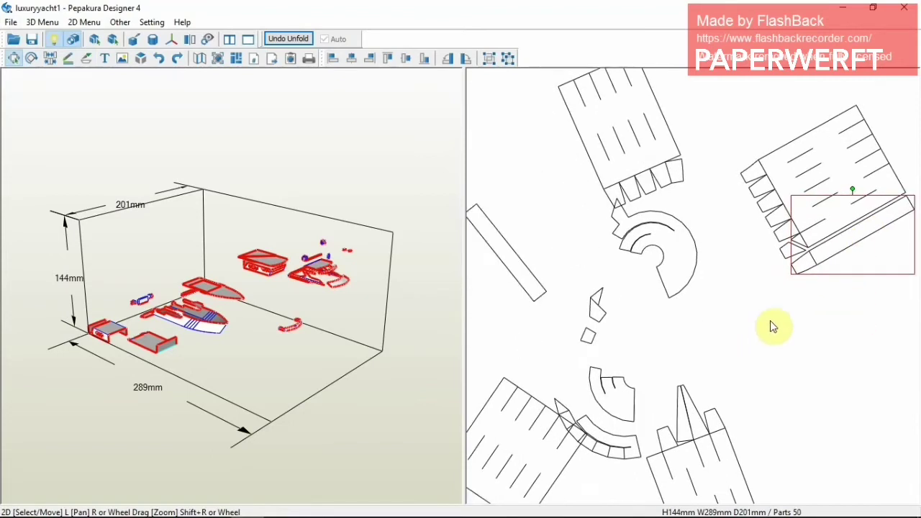
scroll(756, 331, "down", 3)
left_click(571, 240)
left_click_drag(633, 181, 655, 216)
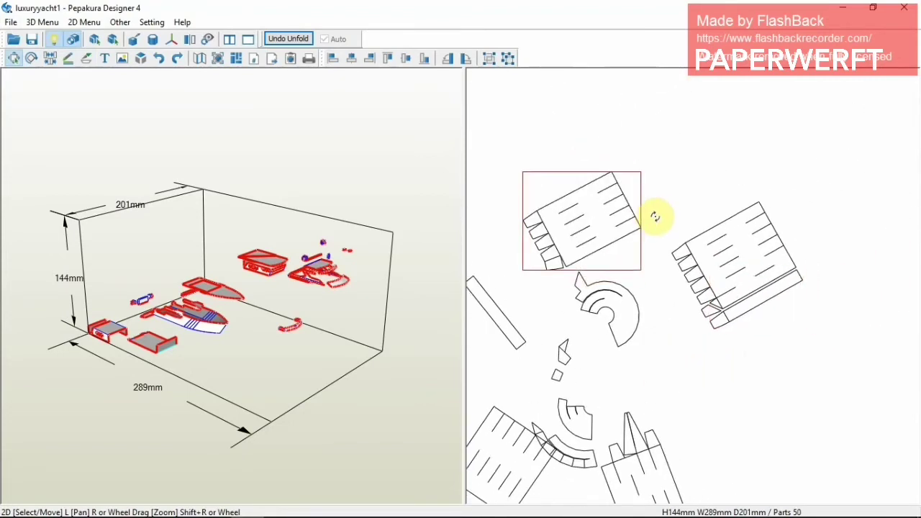
left_click_drag(599, 228, 699, 201)
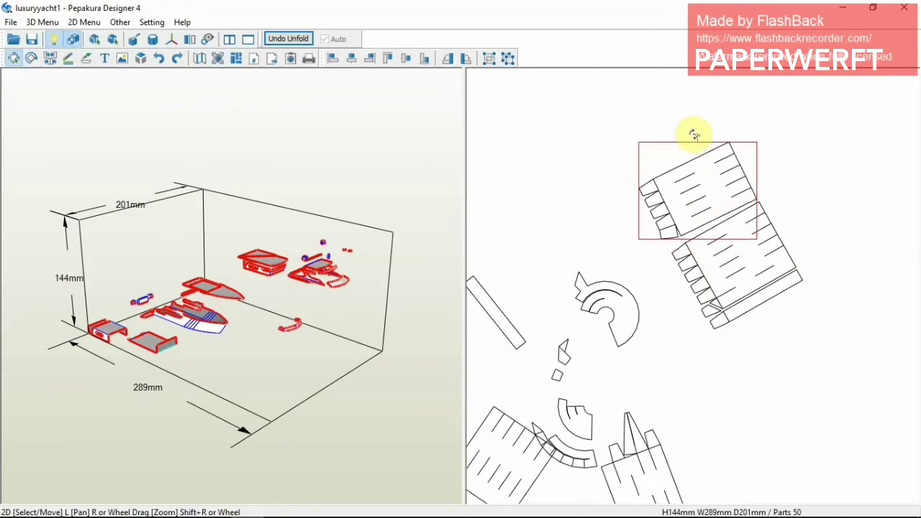
Split the upper part off the lower part and rotate the long strip upright.
left_click(50, 58)
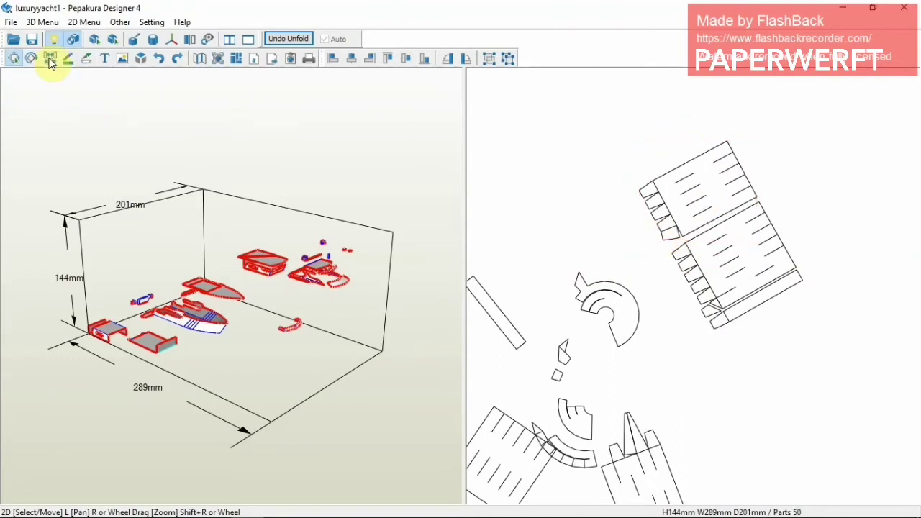
left_click(675, 232)
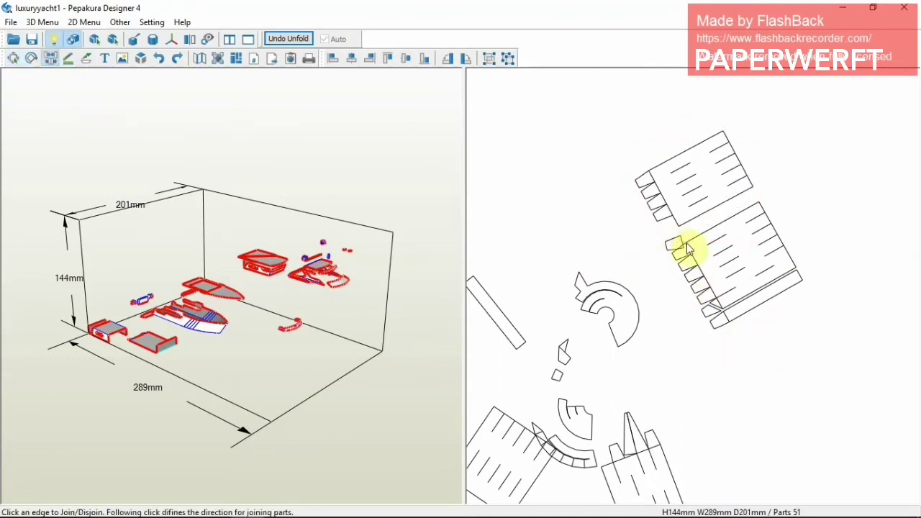
left_click(14, 58)
left_click(677, 246)
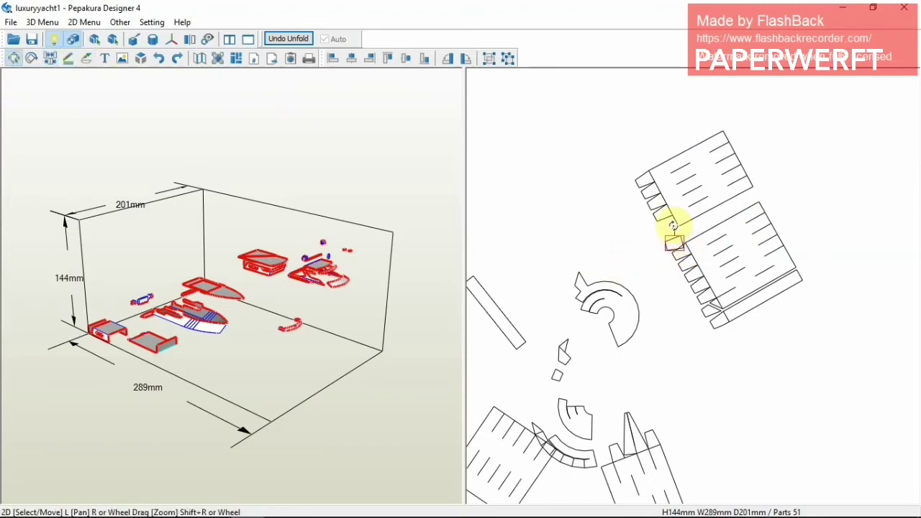
right_click_drag(694, 376, 765, 330)
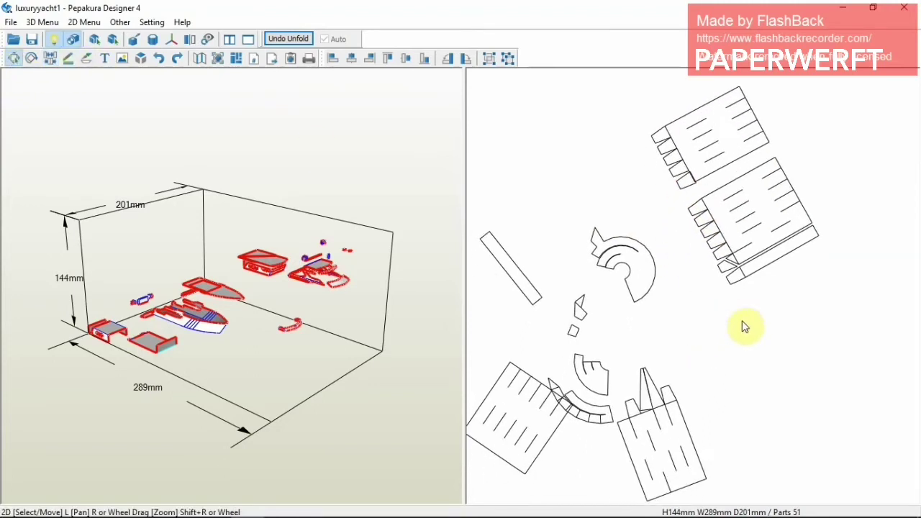
Lay the strip horizontally near the top and rotate the lower-right piece's spike to point left.
left_click(586, 288)
mouse_move(586, 288)
left_mouse_down()
mouse_move(594, 248)
mouse_move(602, 263)
mouse_move(755, 82)
mouse_move(755, 113)
left_mouse_up()
right_click_drag(723, 273, 677, 201)
left_click_drag(675, 384, 741, 350)
mouse_move(720, 265)
left_mouse_down()
mouse_move(654, 314)
mouse_move(651, 339)
left_mouse_up()
Split the spike off the large piece and move both pieces up and right.
left_click(51, 56)
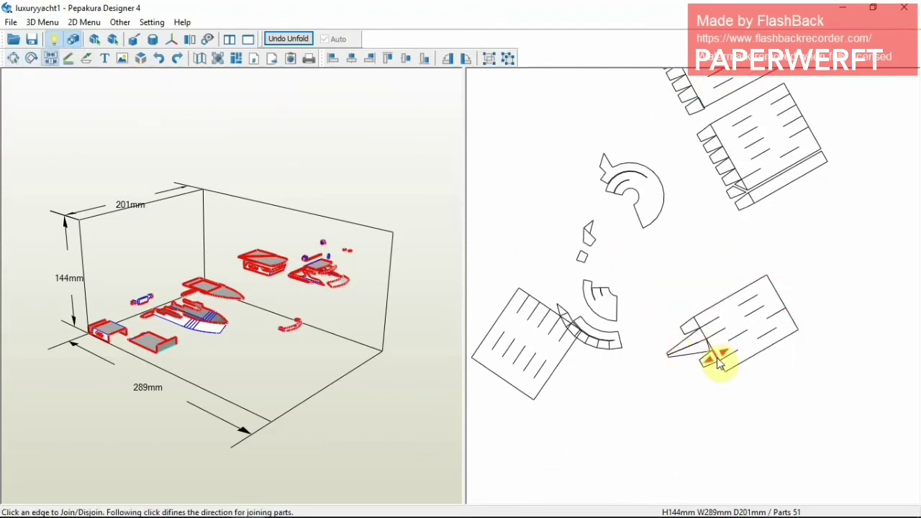
left_click(697, 348)
left_click(14, 58)
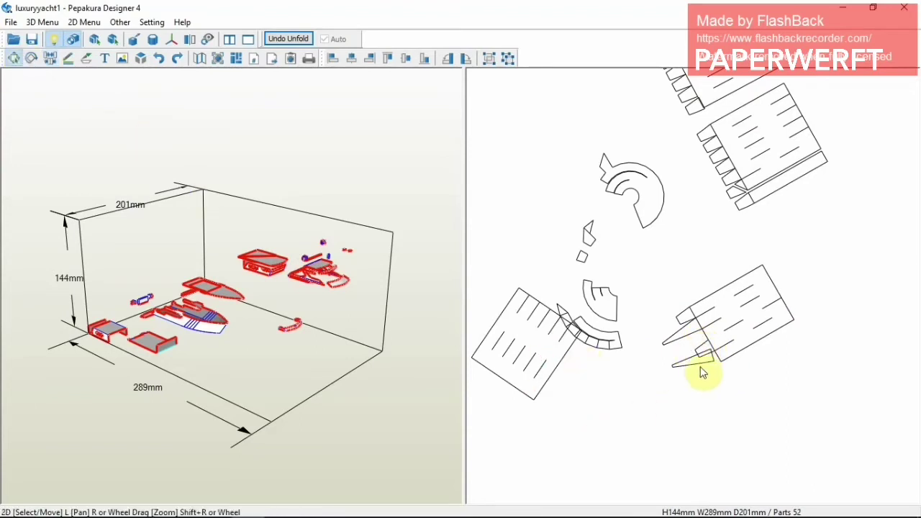
left_click(695, 353)
left_click_drag(691, 371, 686, 351)
left_click_drag(661, 254, 793, 365)
left_click_drag(747, 340, 819, 262)
Move the lower-left piece to the right side and rotate it into position.
left_click(773, 360)
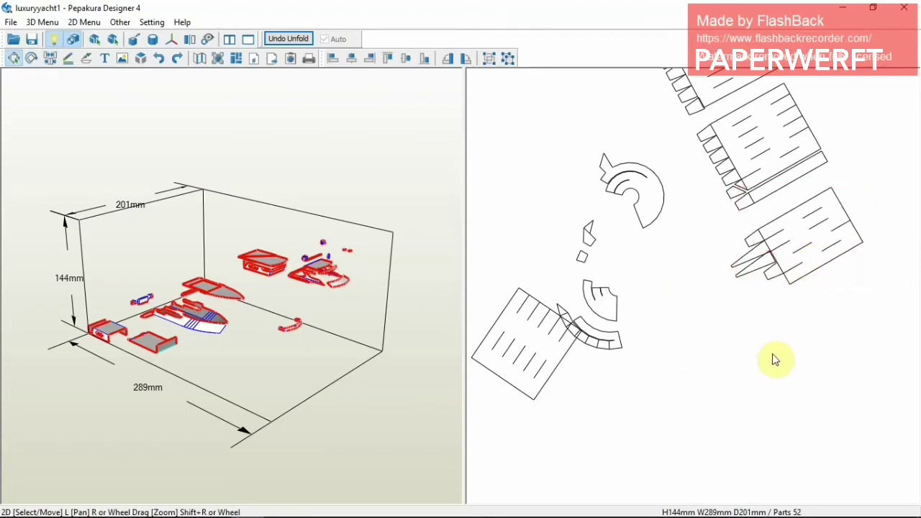
left_click(545, 378)
left_click_drag(545, 378, 721, 429)
left_click_drag(689, 329, 674, 453)
mouse_move(702, 403)
left_mouse_down()
mouse_move(860, 343)
mouse_move(821, 344)
left_mouse_up()
Split the curved strip and rejoin the square, triangle and large piece at different edges.
left_click(49, 58)
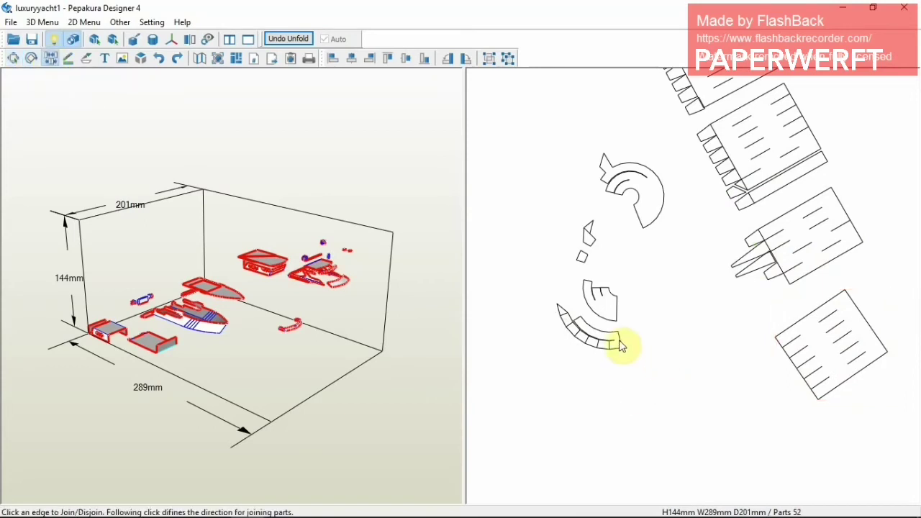
left_click(612, 339)
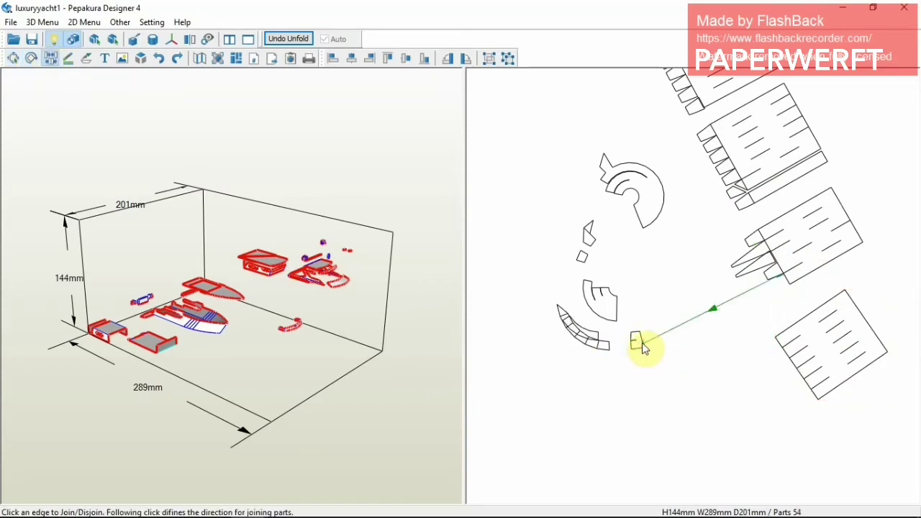
left_click(642, 342)
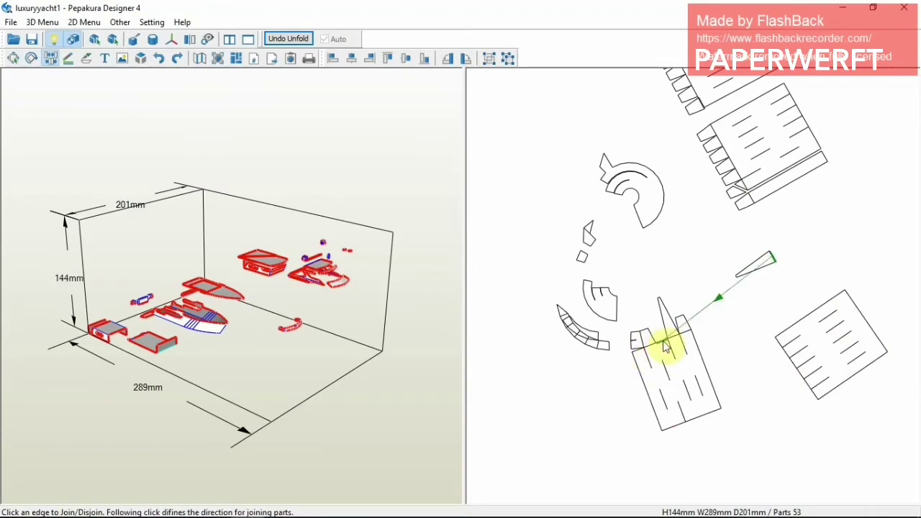
left_click(665, 347)
left_click(606, 356)
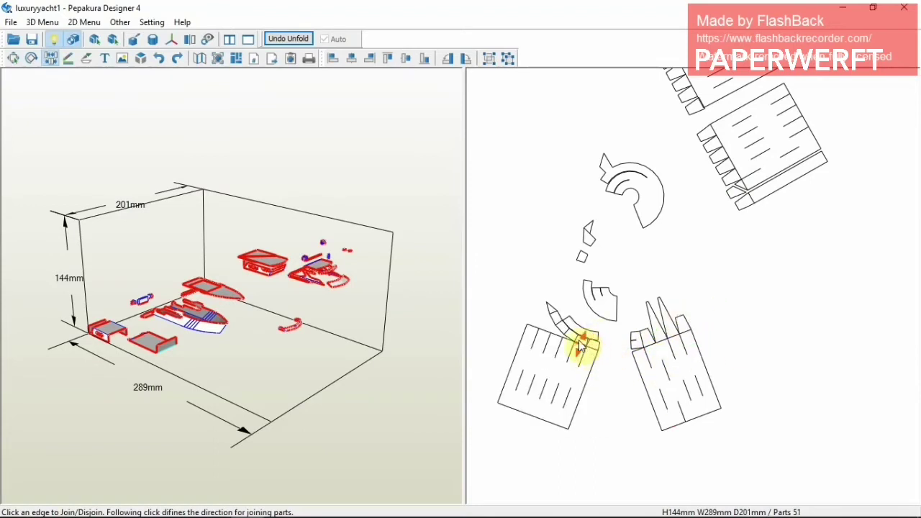
left_click(576, 350)
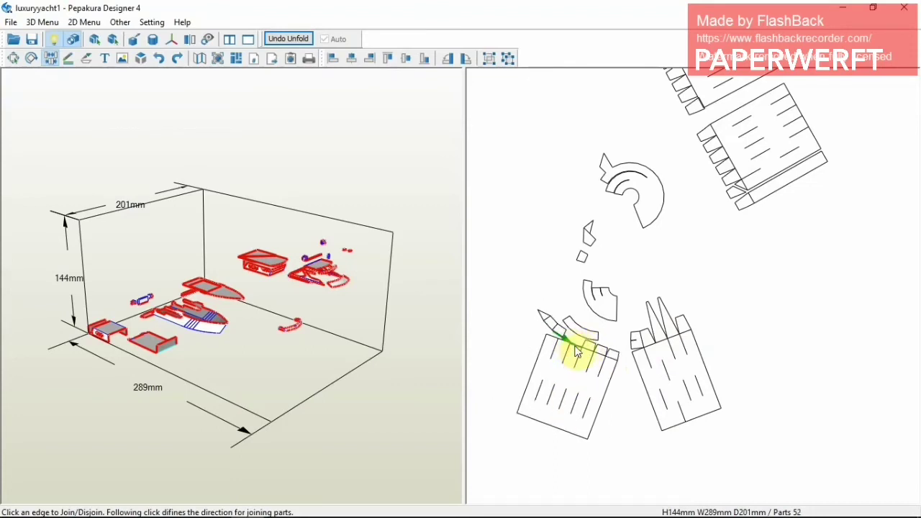
left_click(573, 348)
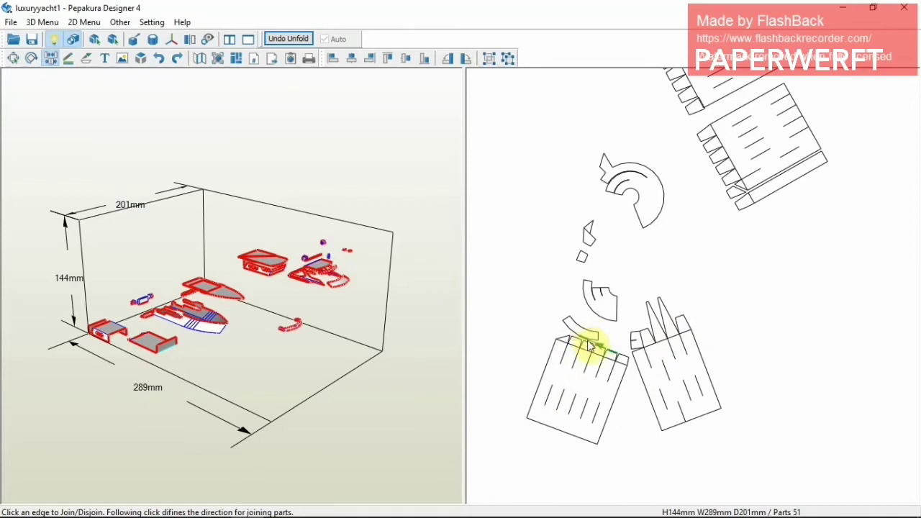
left_click(589, 345)
Split the angled piece into squares and join them along the big piece's top edge.
scroll(720, 403, "up", 3)
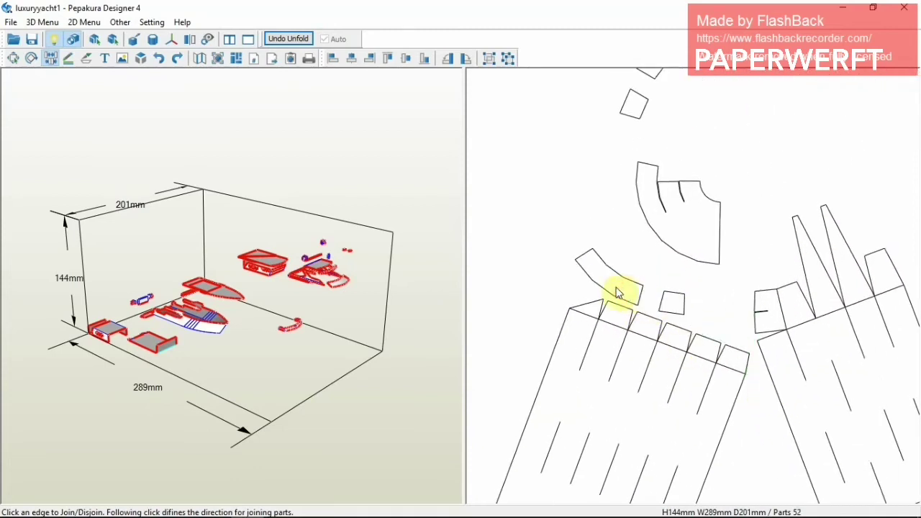
left_click(592, 263)
left_click(679, 312)
left_click(668, 315)
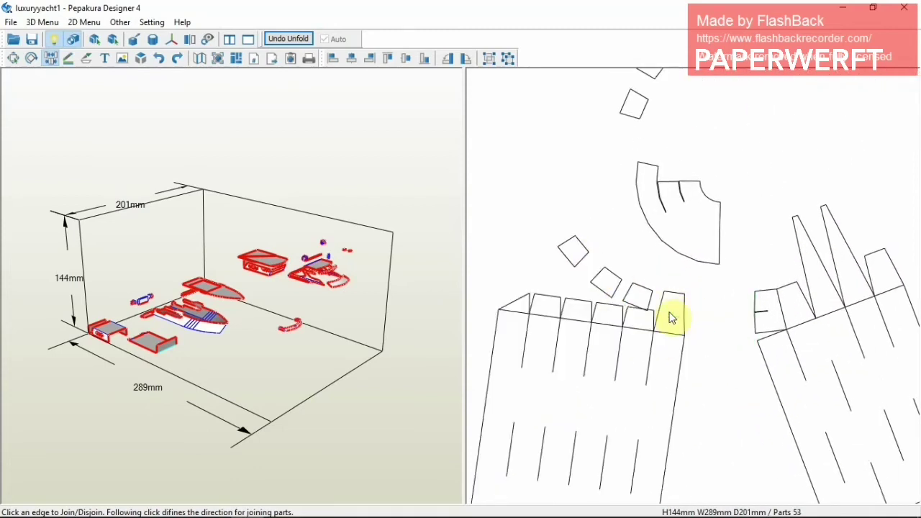
left_click(630, 311)
left_click(607, 298)
left_click(568, 285)
left_click(551, 279)
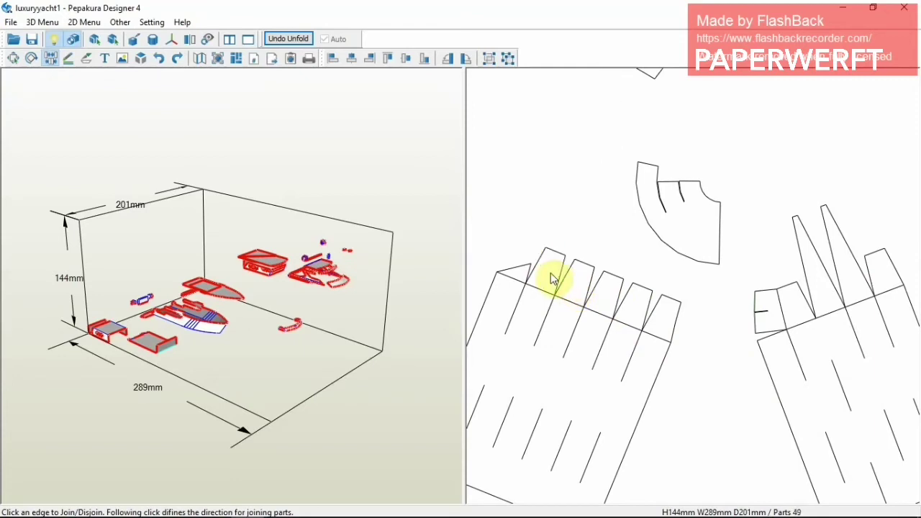
Split narrow trapezoids off the curved piece, then rejoin the large right part to one.
left_click(700, 247)
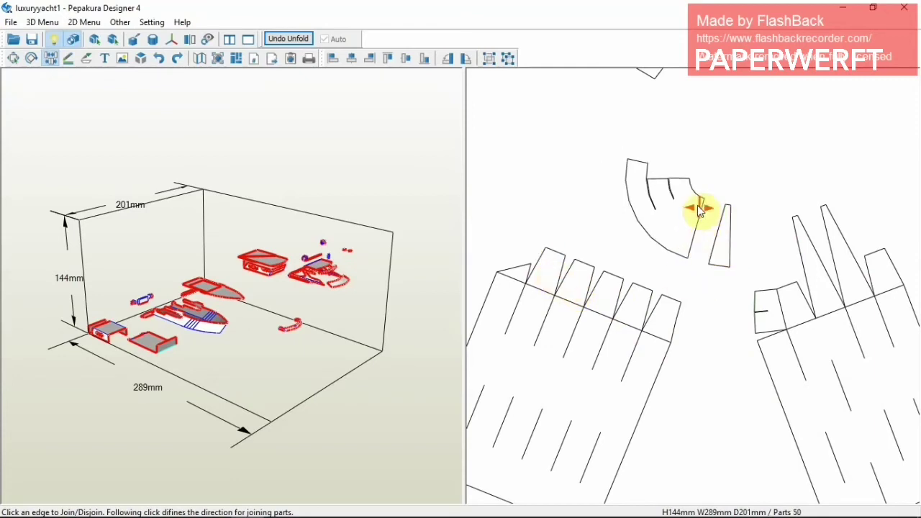
left_click(679, 206)
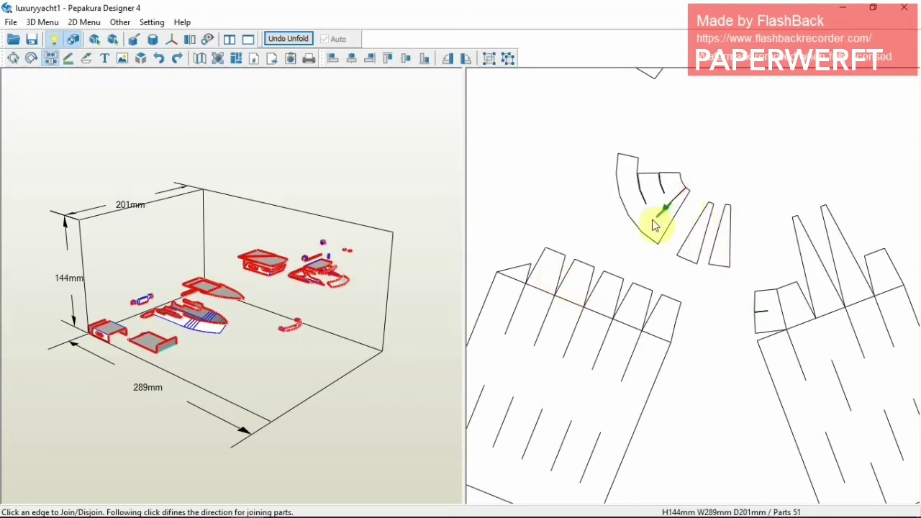
left_click(661, 203)
left_click(662, 196)
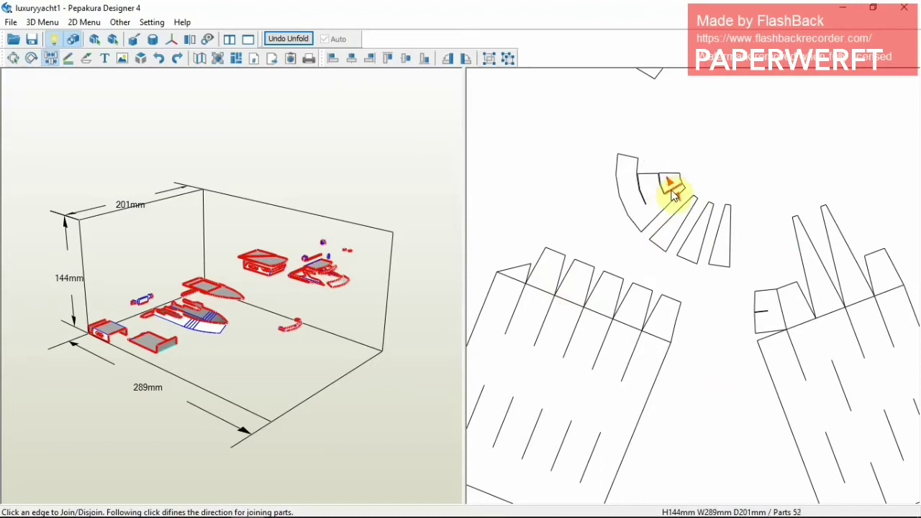
left_click(673, 196)
left_click(654, 206)
left_click(653, 244)
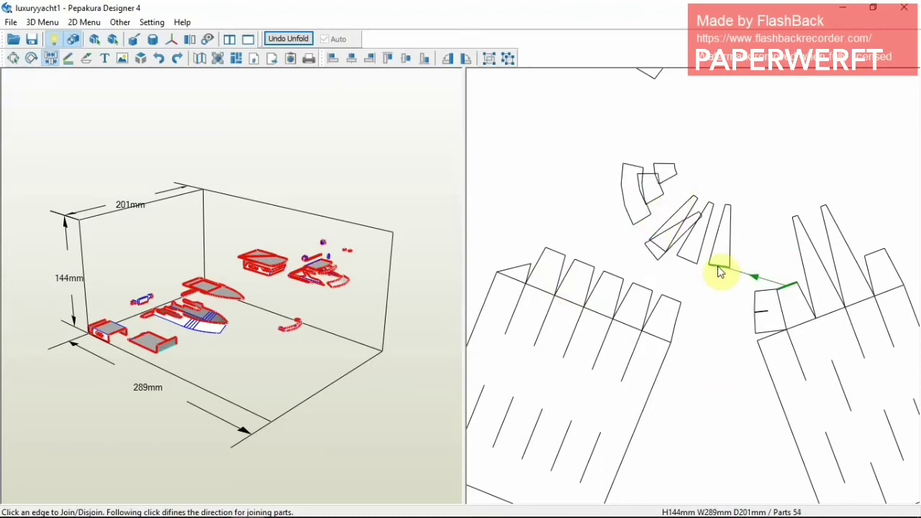
left_click(718, 267)
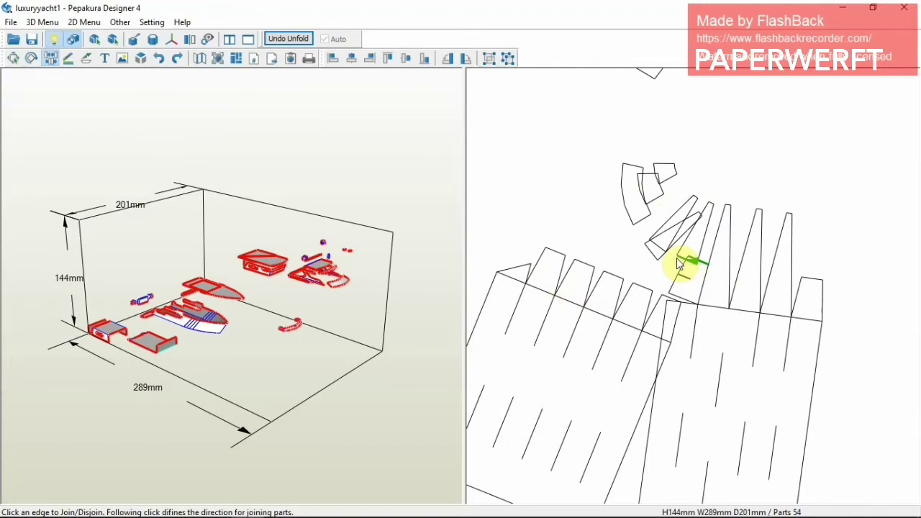
left_click(678, 263)
Select the large right part and join the left part to the small strips.
key("Escape")
left_click(825, 349)
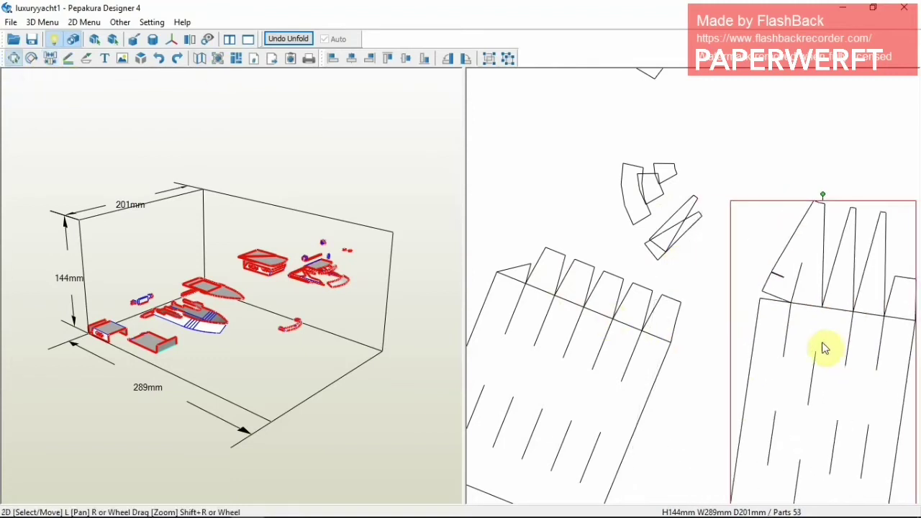
left_click(49, 58)
left_click(648, 253)
left_click(663, 258)
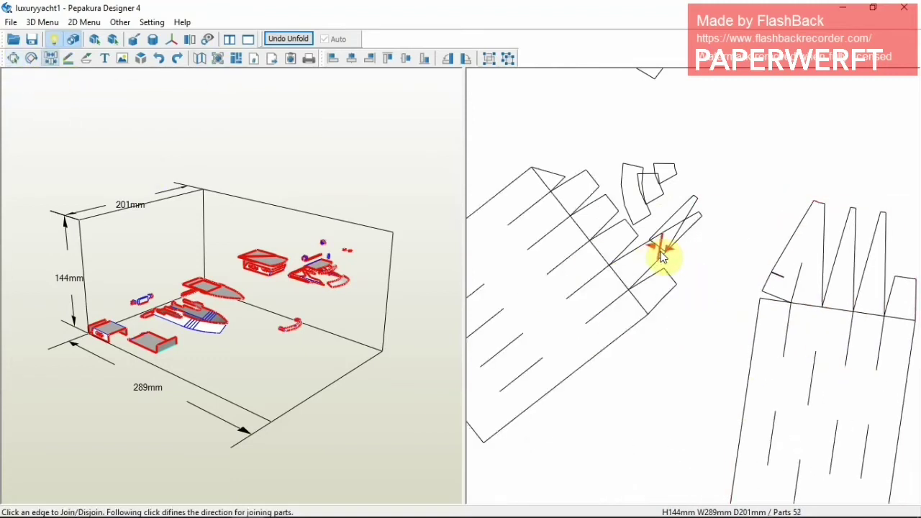
left_click(667, 253)
left_click(656, 254)
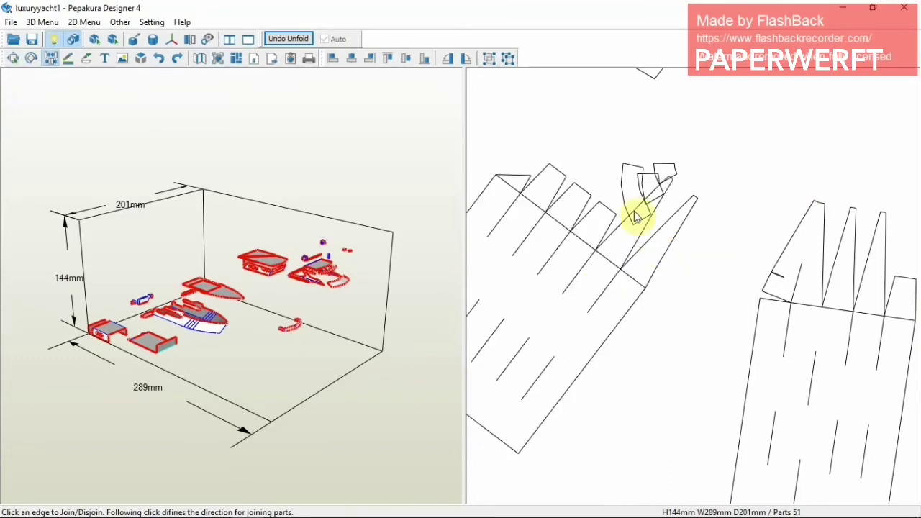
Attach the finger-shaped part to the small squares and neighbouring pieces.
left_click(603, 196)
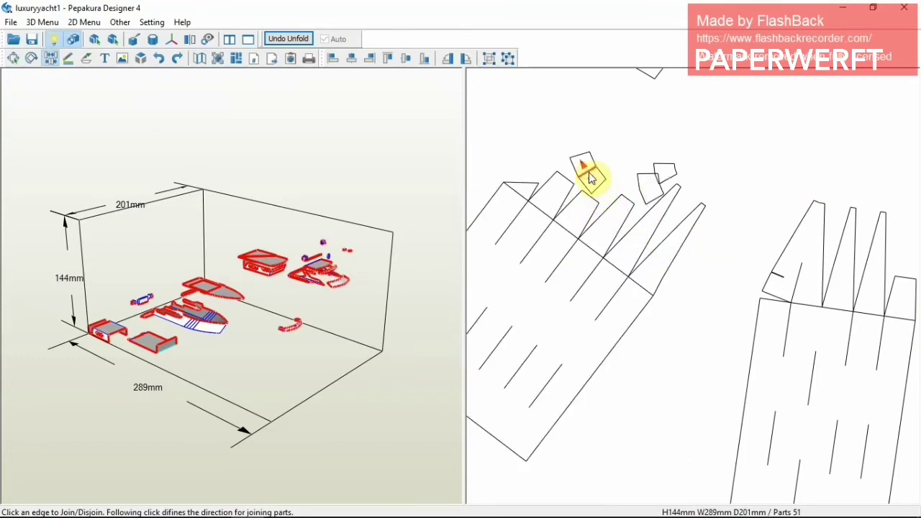
left_click(573, 177)
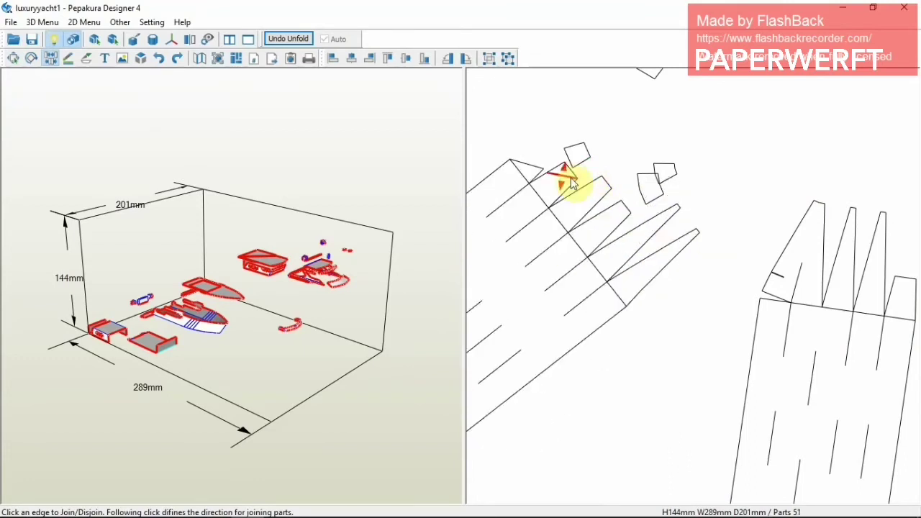
left_click(645, 196)
left_click(647, 184)
left_click(638, 178)
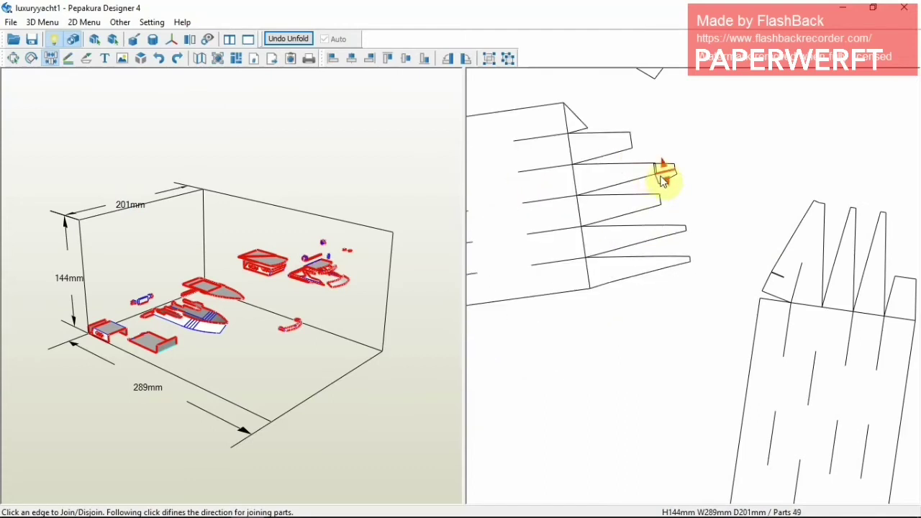
left_click(653, 160)
left_click(650, 191)
right_click_drag(650, 191, 654, 391)
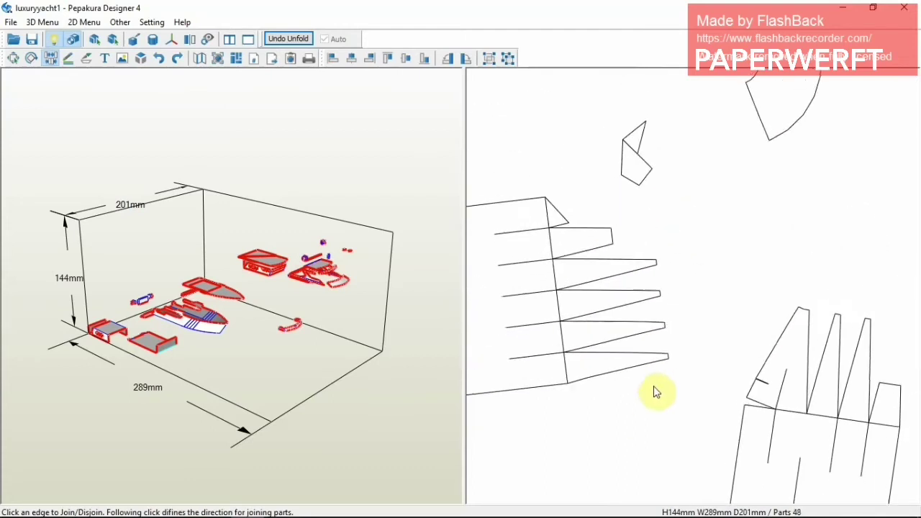
left_click(633, 185)
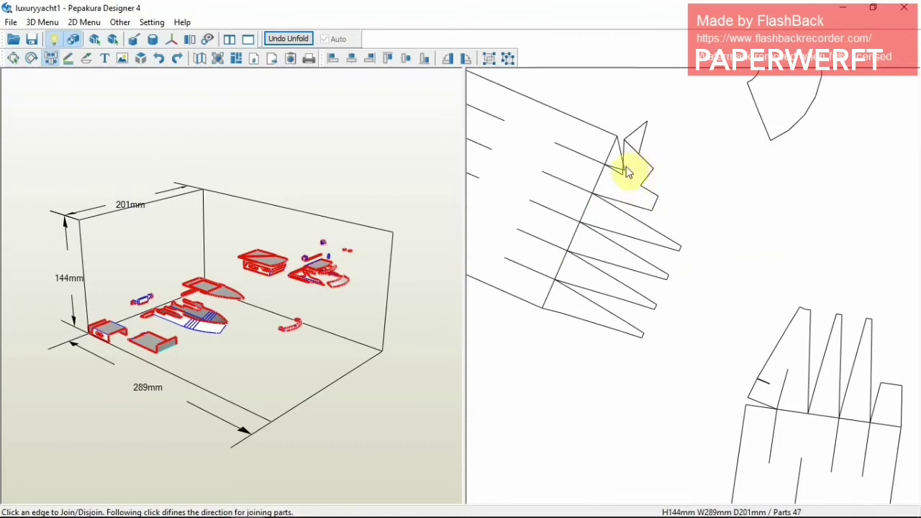
left_click(633, 185)
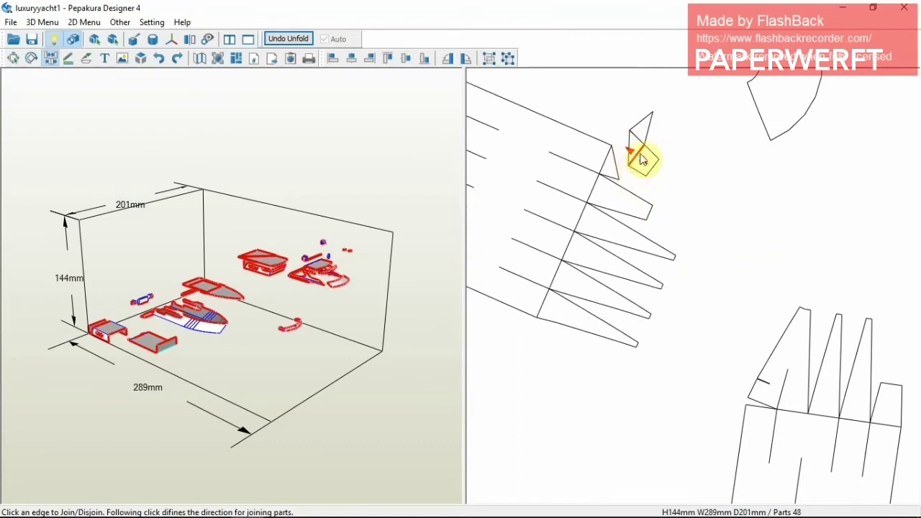
Split the small piece into triangles and move one onto the big piece's tip.
left_click(632, 144)
left_click(633, 139)
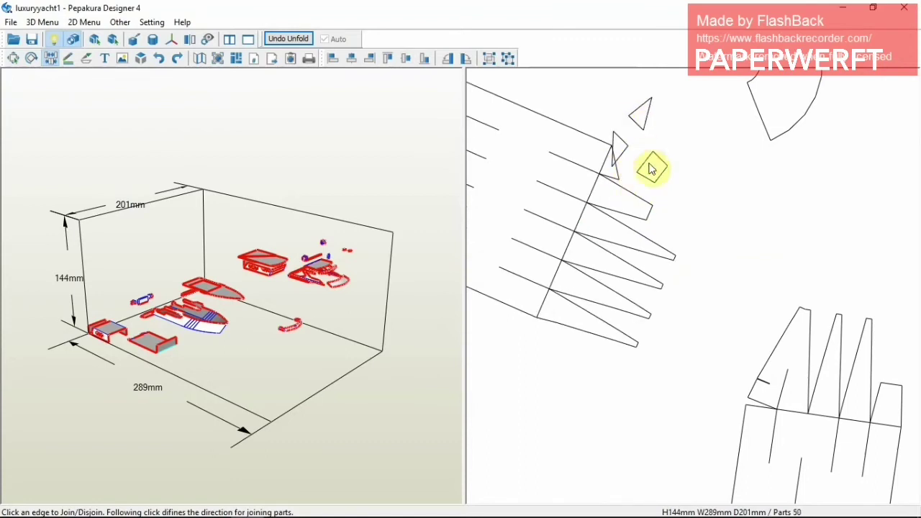
left_click(650, 148)
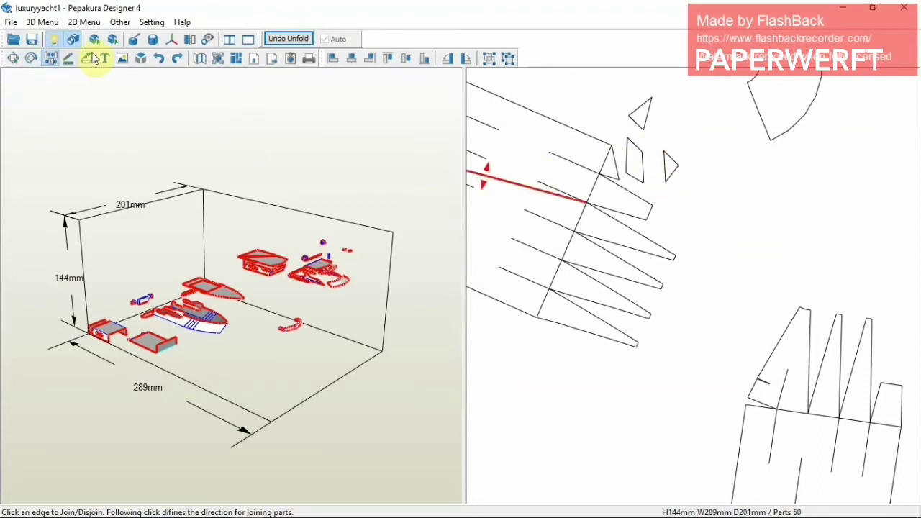
left_click(13, 58)
mouse_move(617, 160)
left_mouse_down()
mouse_move(646, 168)
mouse_move(623, 169)
left_mouse_up()
left_click(641, 127)
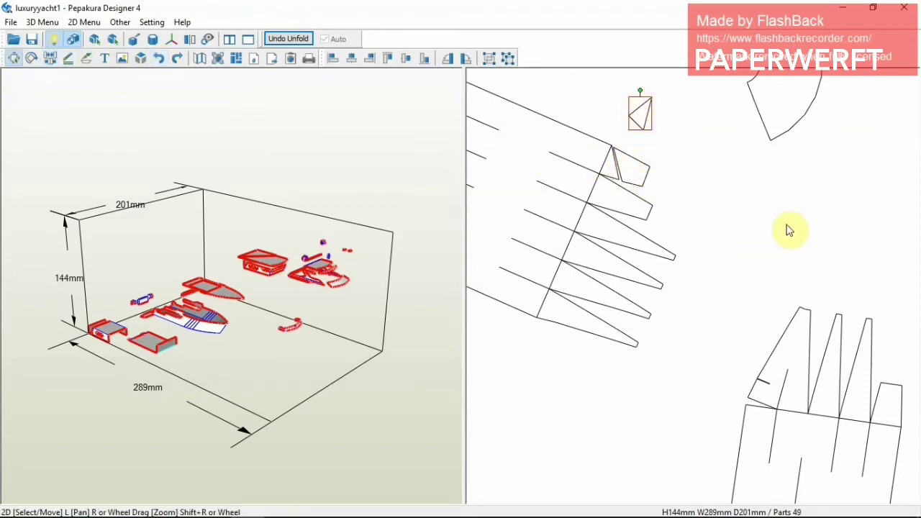
left_click_drag(737, 229, 673, 291)
scroll(673, 291, "up", 2)
scroll(673, 291, "down", 2)
Select the arc piece and join the small piece onto the top piece and its neighbour.
left_click(684, 185)
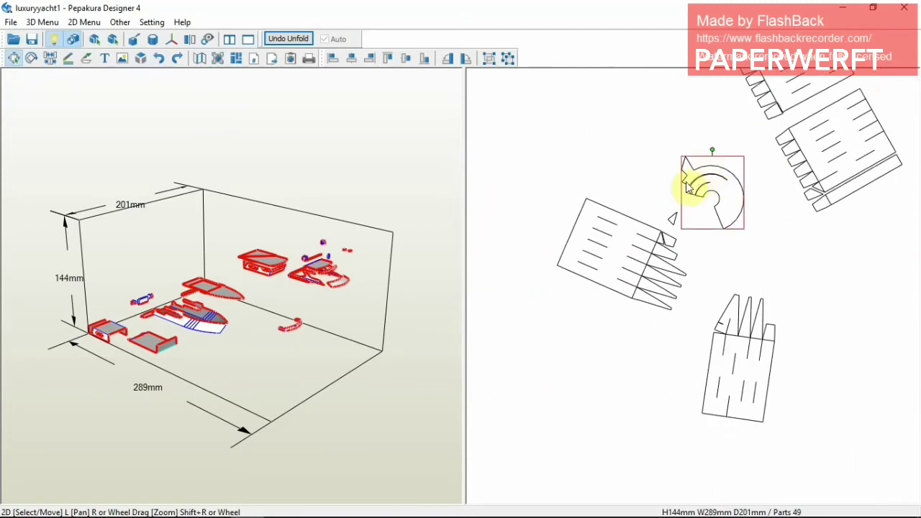
scroll(752, 252, "up", 2)
left_click(49, 58)
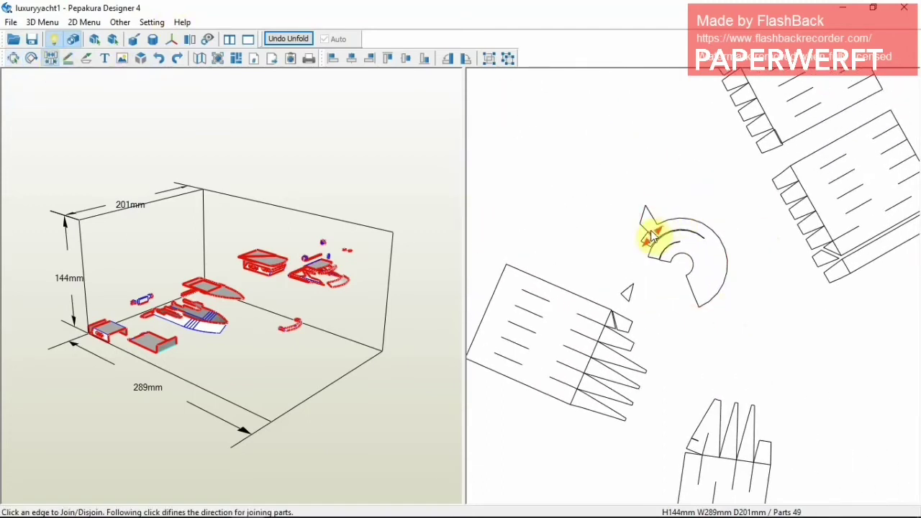
left_click(636, 217)
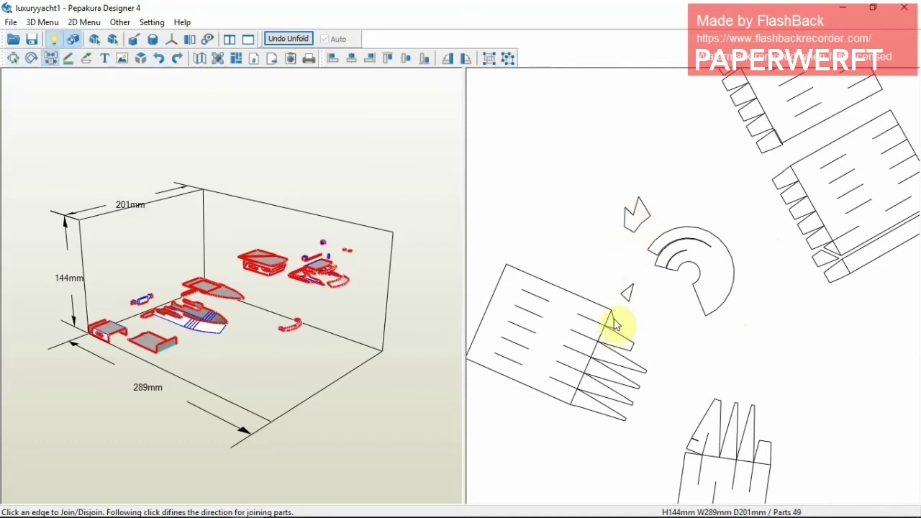
left_click(628, 295)
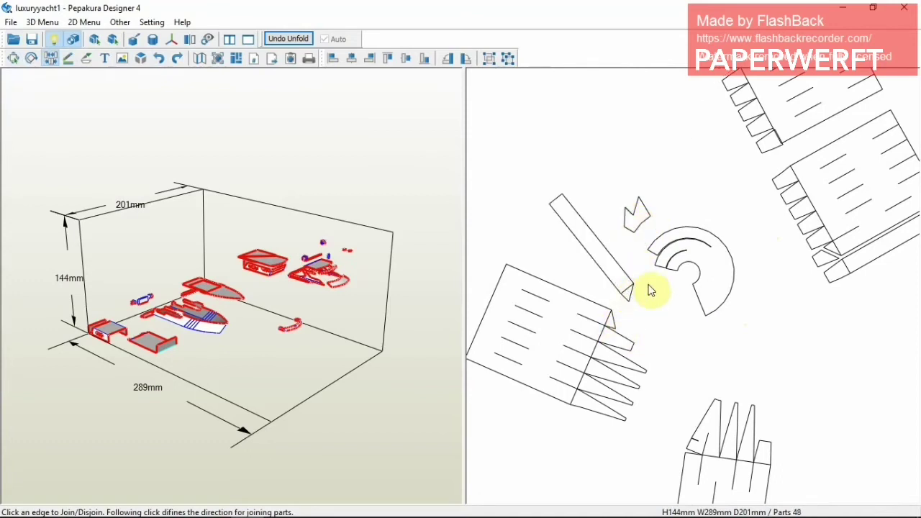
scroll(691, 273, "up", 1)
scroll(715, 324, "up", 2)
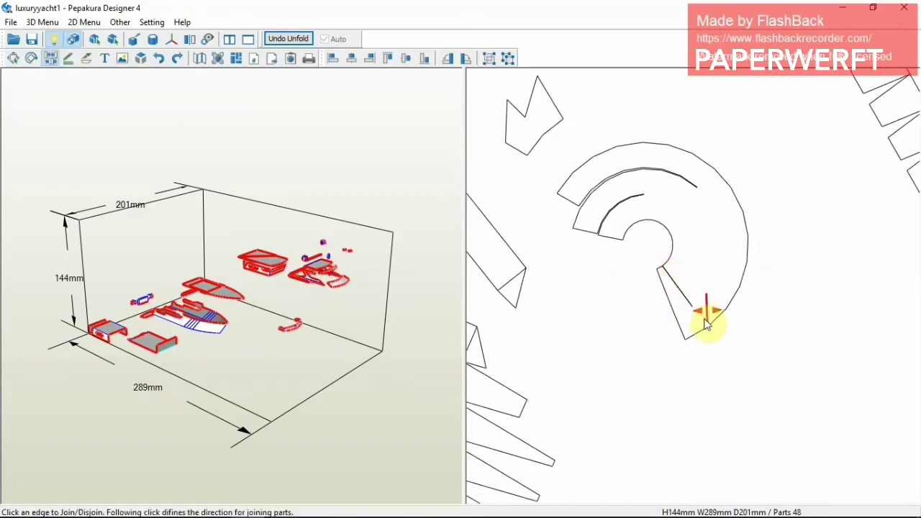
Split nine wedges off the C-shaped piece, one edge at a time.
left_click(692, 272)
left_click(719, 277)
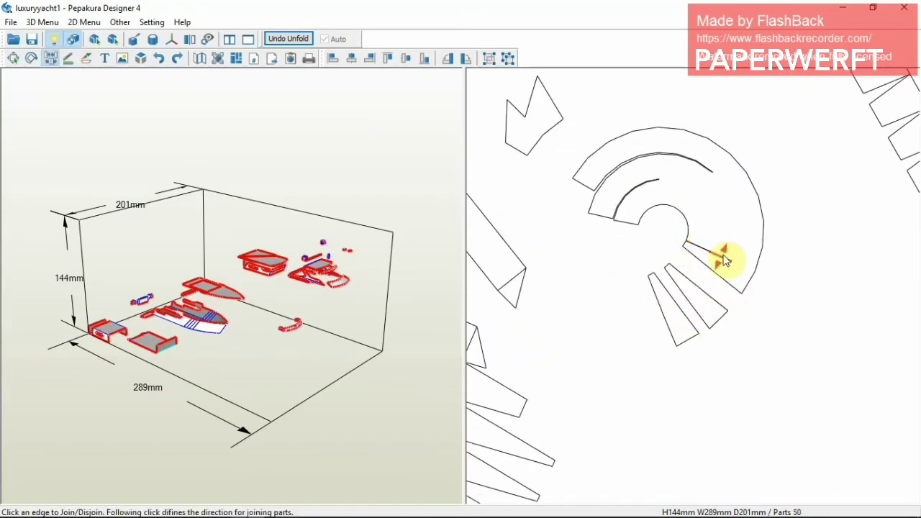
left_click(748, 270)
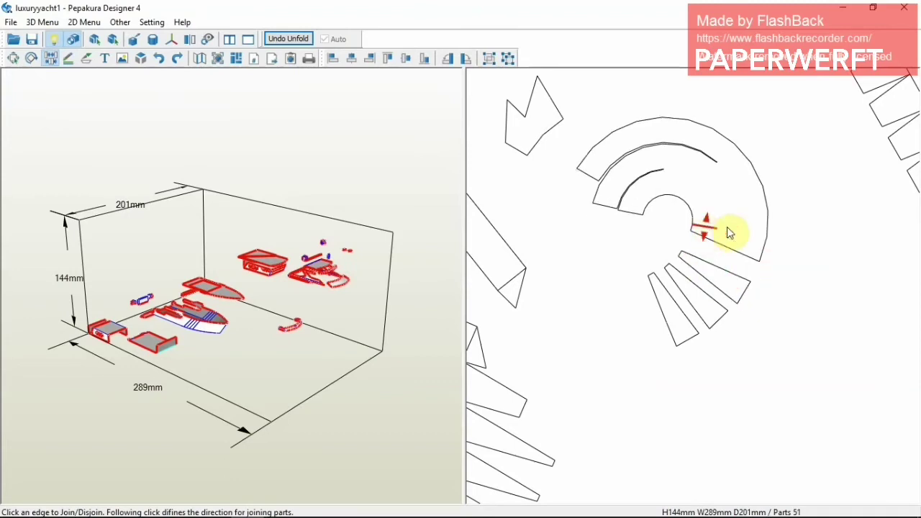
left_click(764, 232)
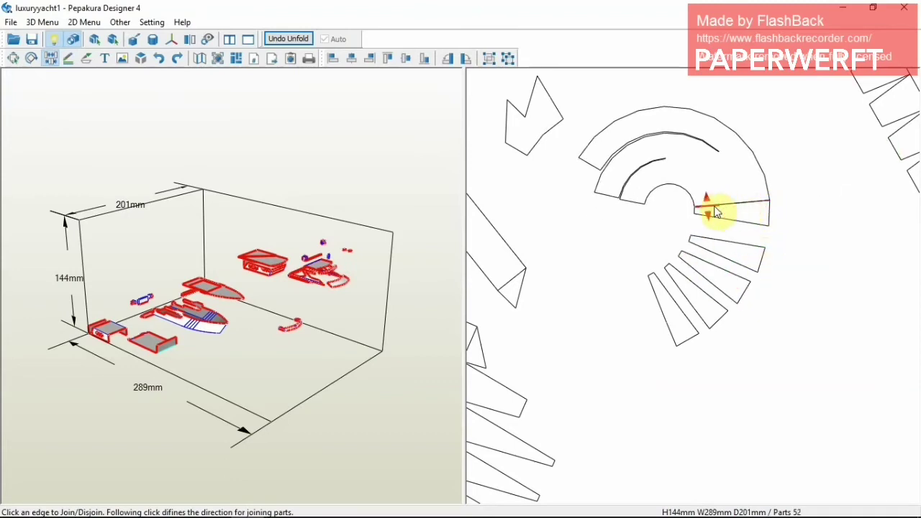
left_click(720, 205)
left_click(753, 171)
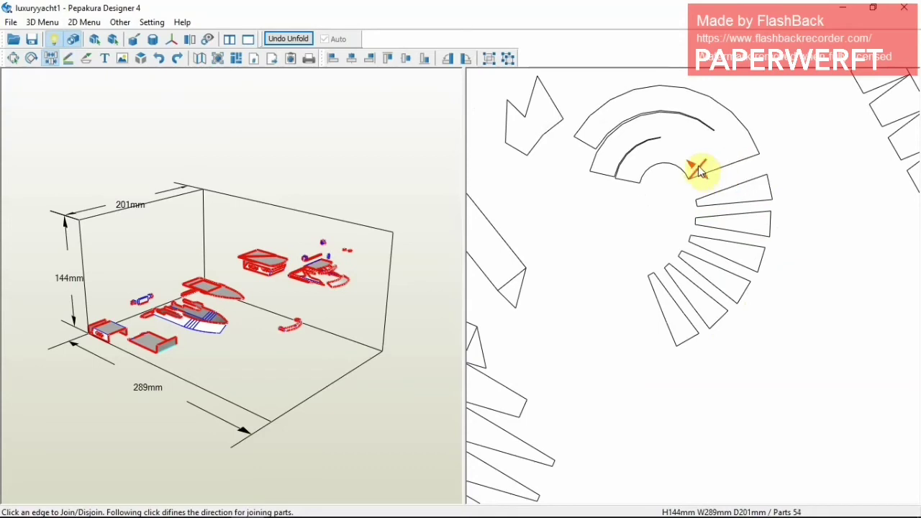
left_click(720, 149)
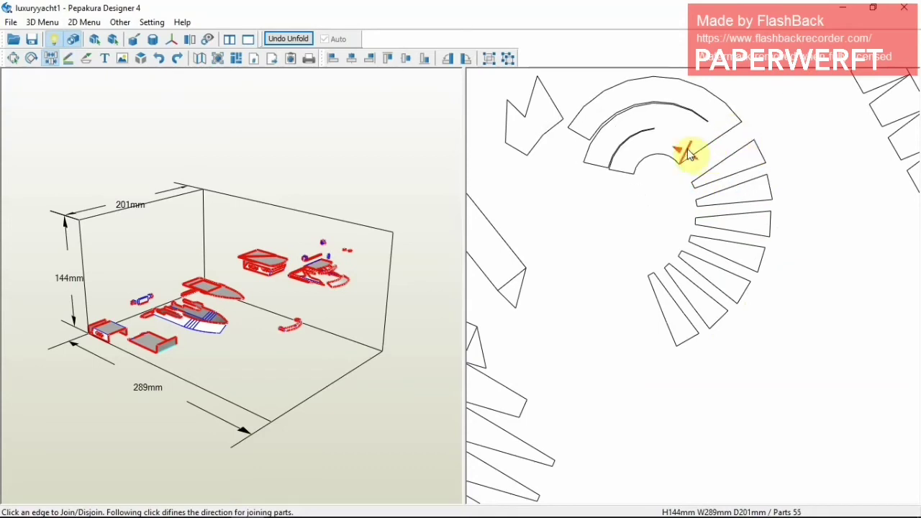
left_click(695, 142)
left_click(724, 128)
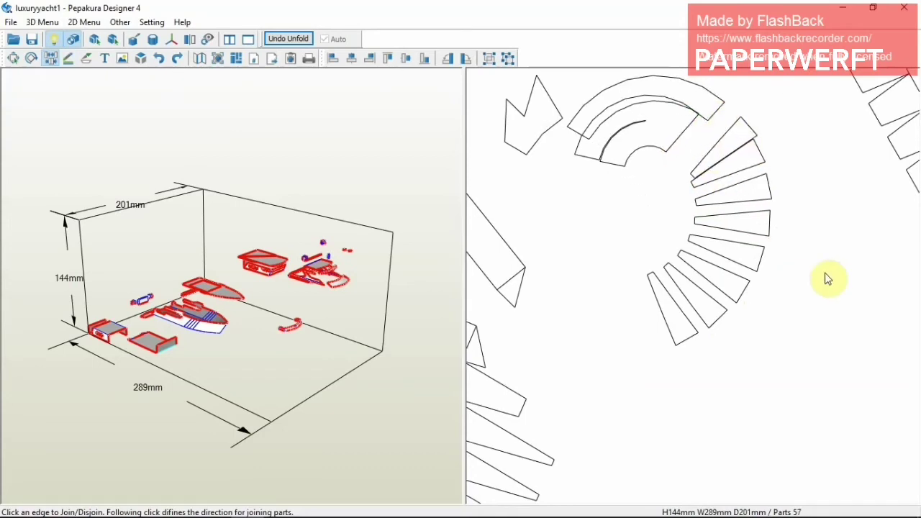
scroll(802, 264, "down", 2)
scroll(802, 264, "down", 2)
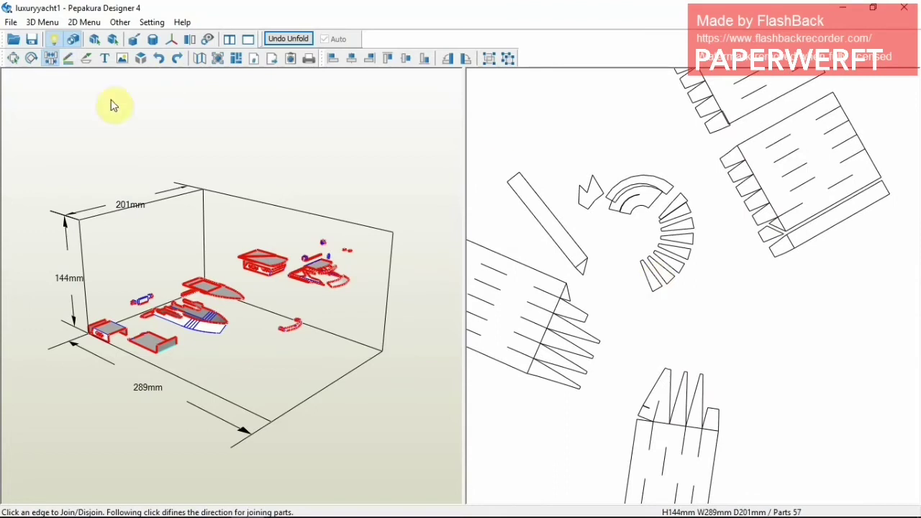
Join the bottom strip, long strip and top-right parts onto the fan piece.
left_click(664, 292)
left_click(681, 278)
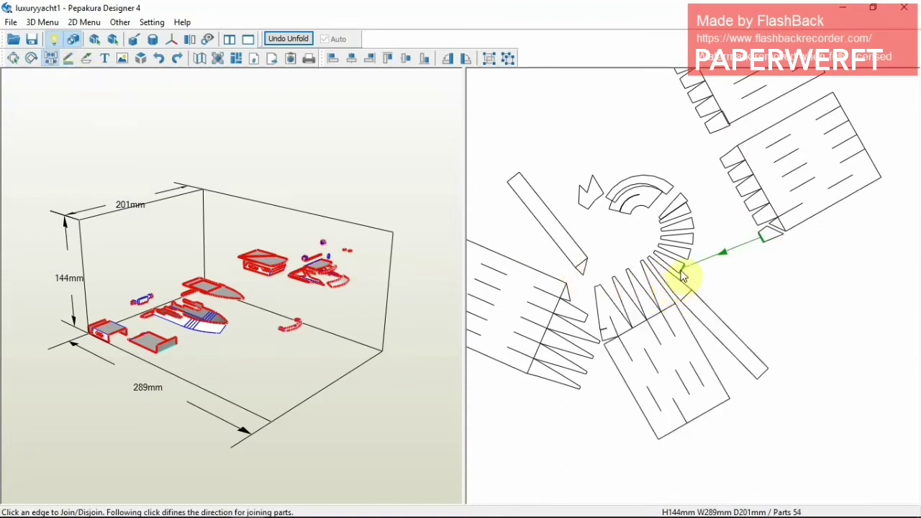
left_click(692, 258)
left_click(695, 245)
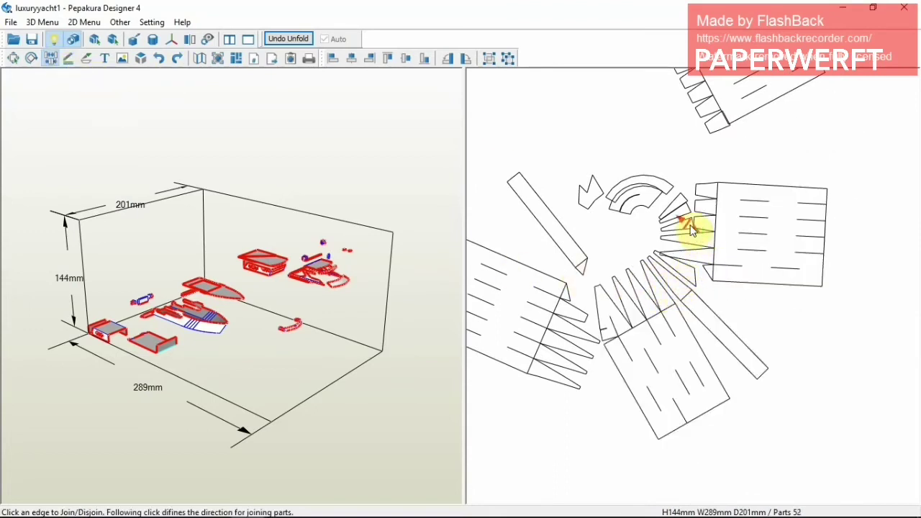
left_click(696, 220)
left_click(693, 205)
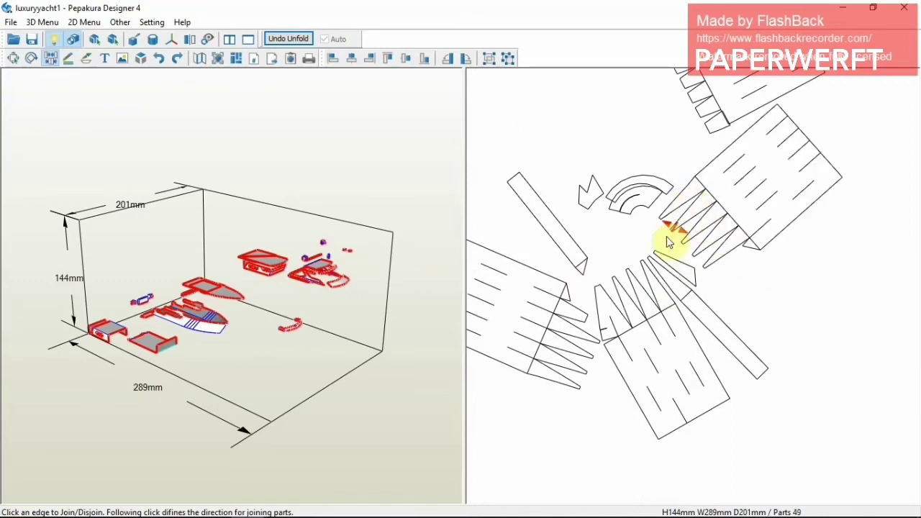
Split the arc's outer strip into separate quads, detaching the left quad.
scroll(669, 241, "up", 2)
scroll(627, 267, "up", 2)
left_click(716, 227)
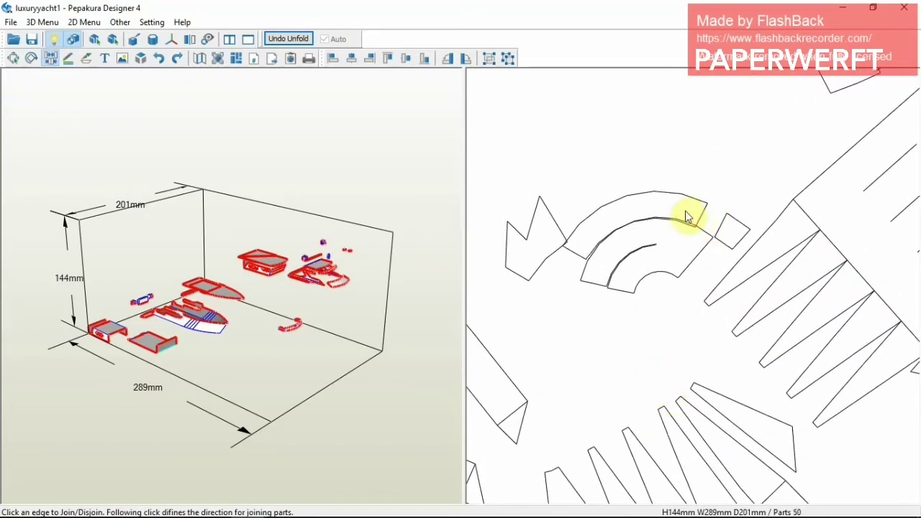
left_click(680, 209)
left_click(634, 203)
left_click(582, 220)
left_click(546, 248)
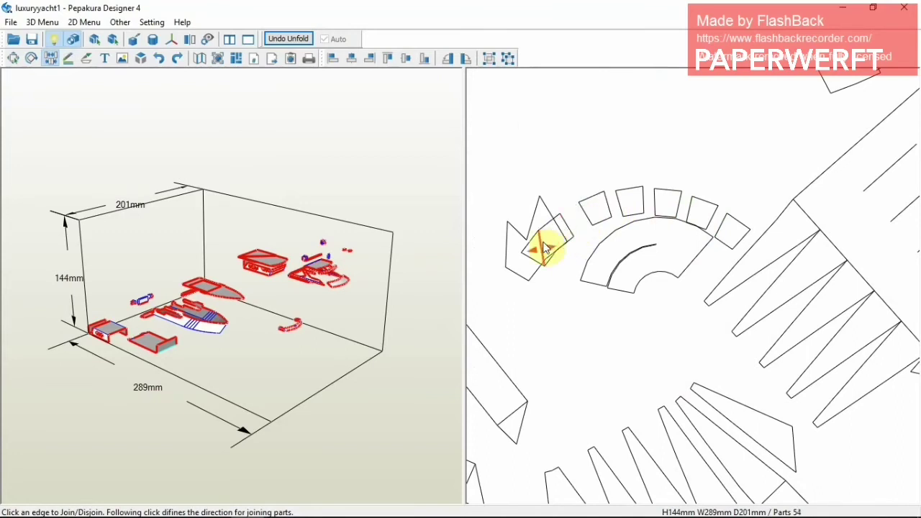
left_click(554, 256)
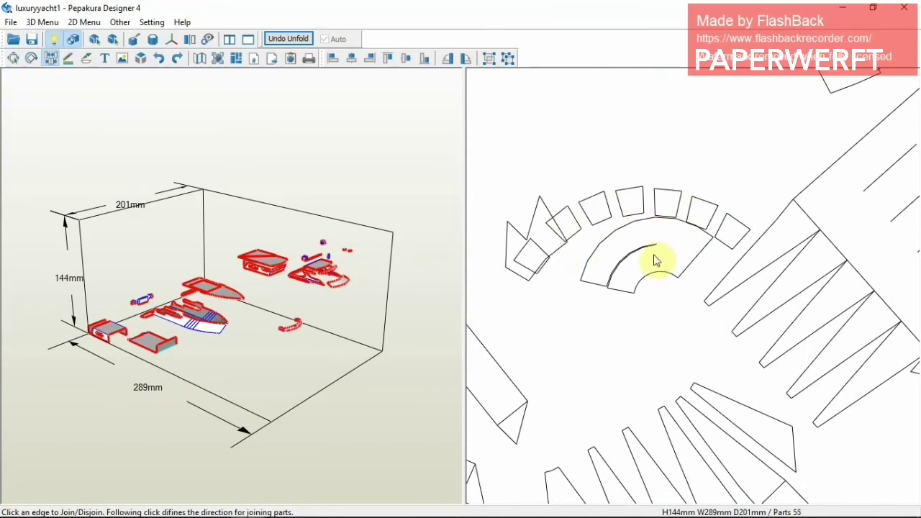
Disjoin the remaining arc piece into separate small segments.
left_click(662, 256)
left_click(652, 237)
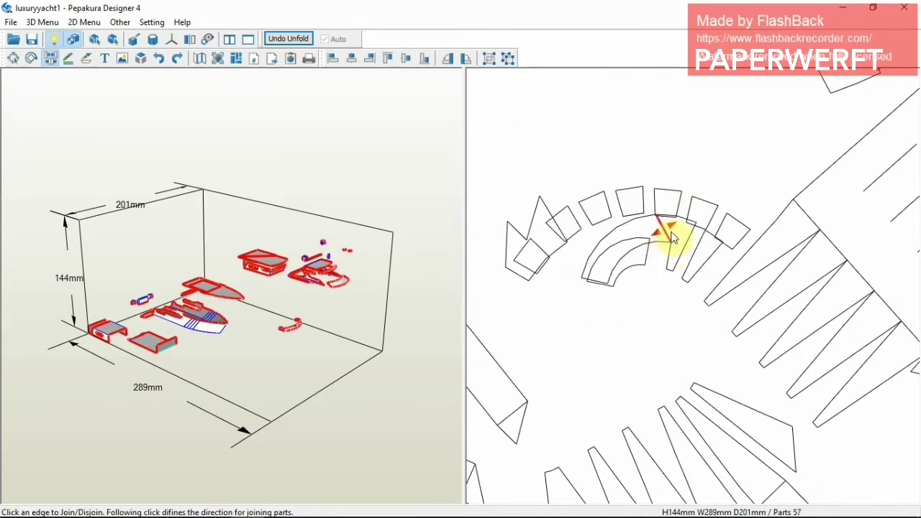
left_click(648, 247)
left_click(619, 257)
left_click(617, 260)
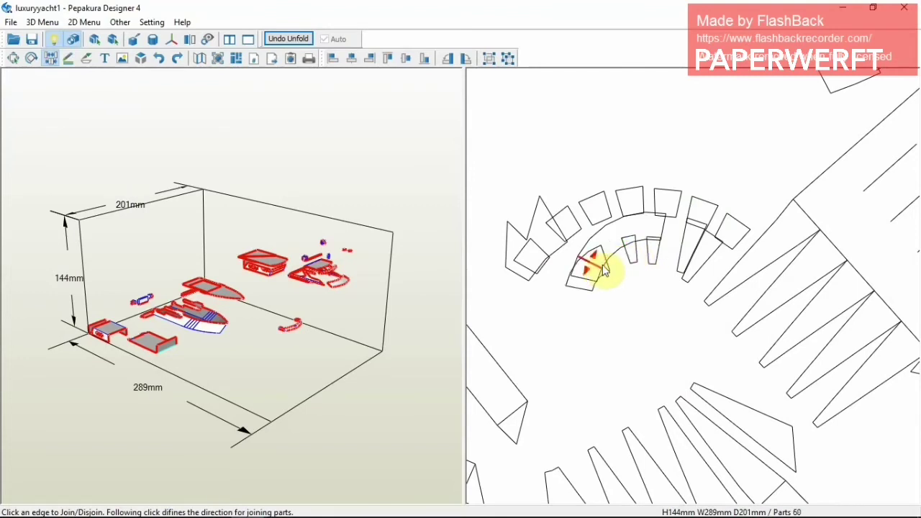
Move the arc piece up above the others and split pieces off the lower fan.
left_click(13, 58)
left_click_drag(613, 236, 586, 117)
left_click(50, 59)
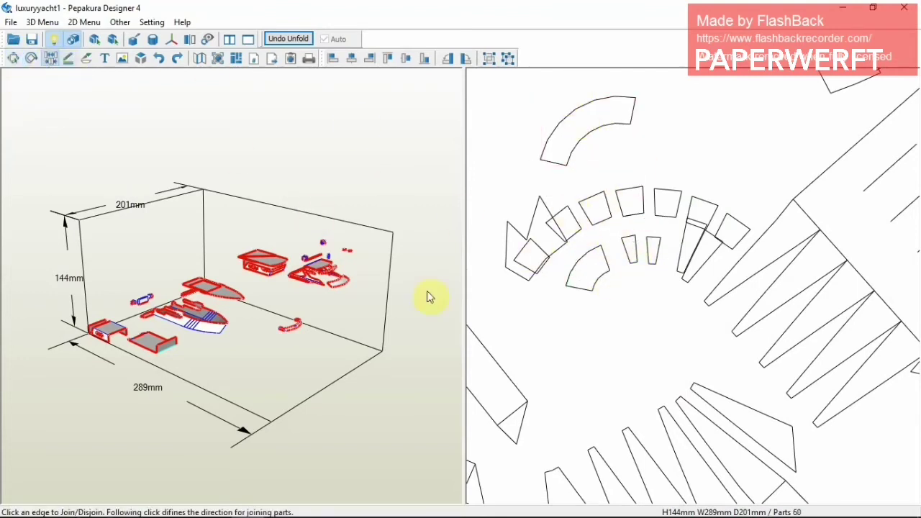
left_click(594, 272)
left_click(584, 282)
left_click(568, 295)
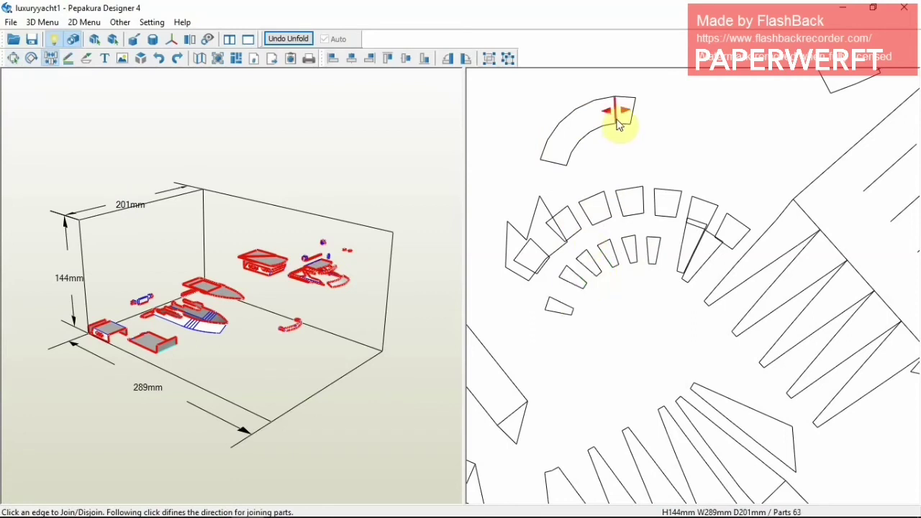
Break the upper arc into quads and separate the square from the overlapping wedges.
left_click(617, 123)
left_click(598, 123)
left_click(564, 128)
left_click(539, 143)
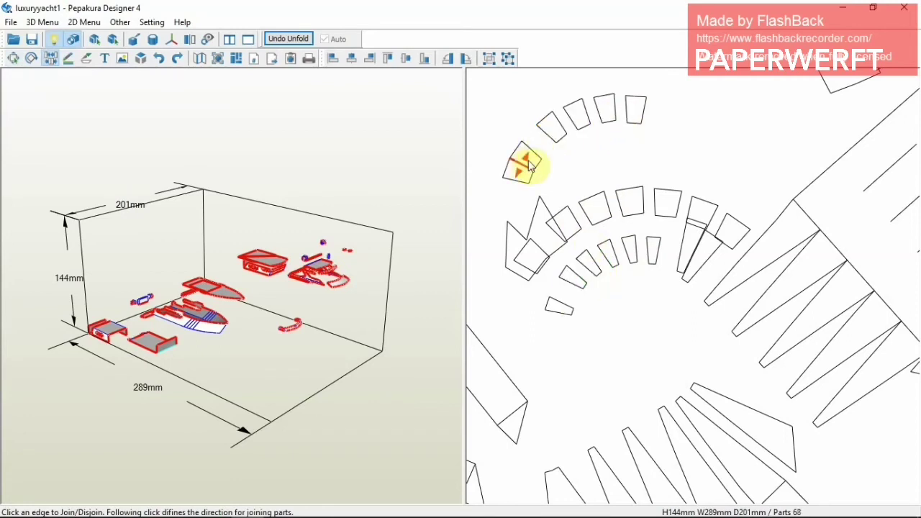
left_click(527, 159)
left_click_drag(530, 257, 520, 293)
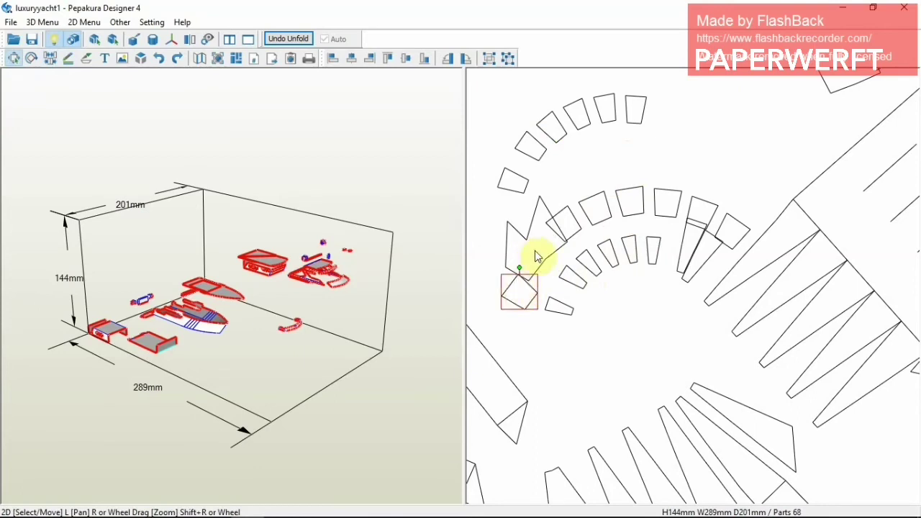
left_click(50, 59)
left_click(537, 249)
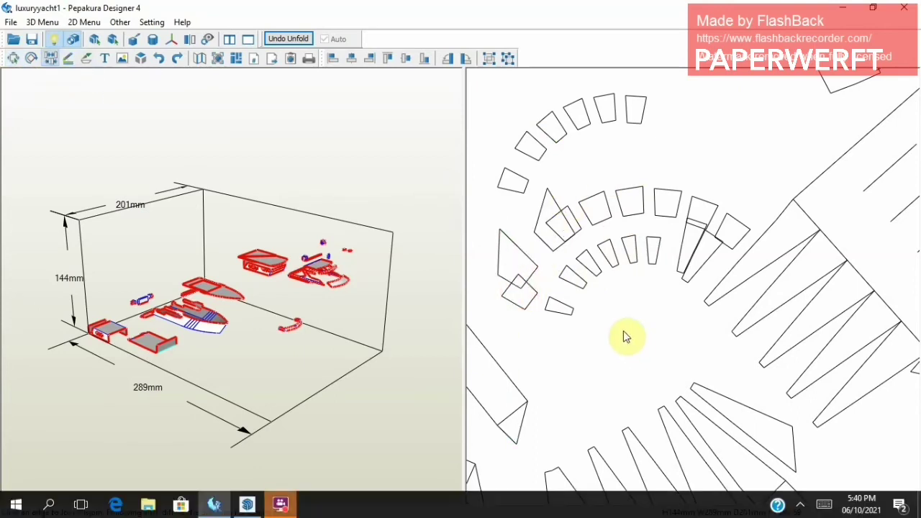
Join the small piece and lower strip onto the top piece along matching edges.
scroll(648, 345, "down", 2)
scroll(636, 351, "down", 1)
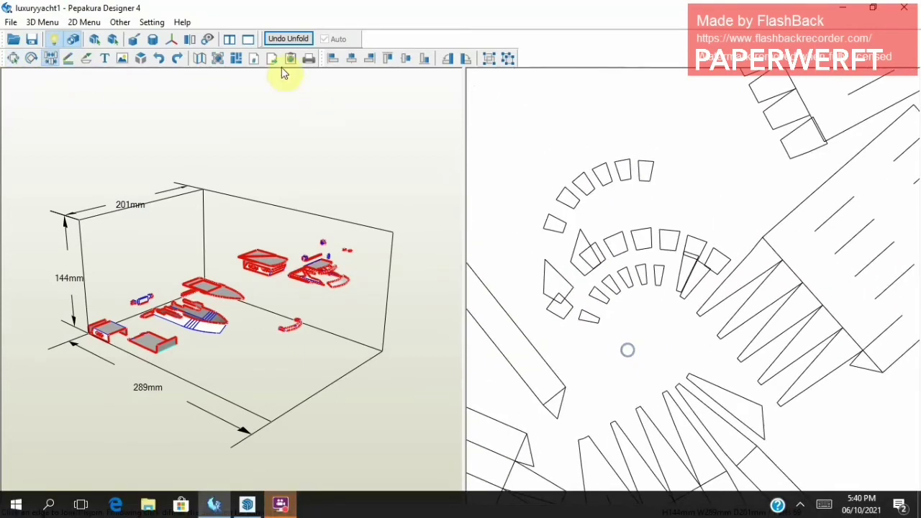
left_click(646, 166)
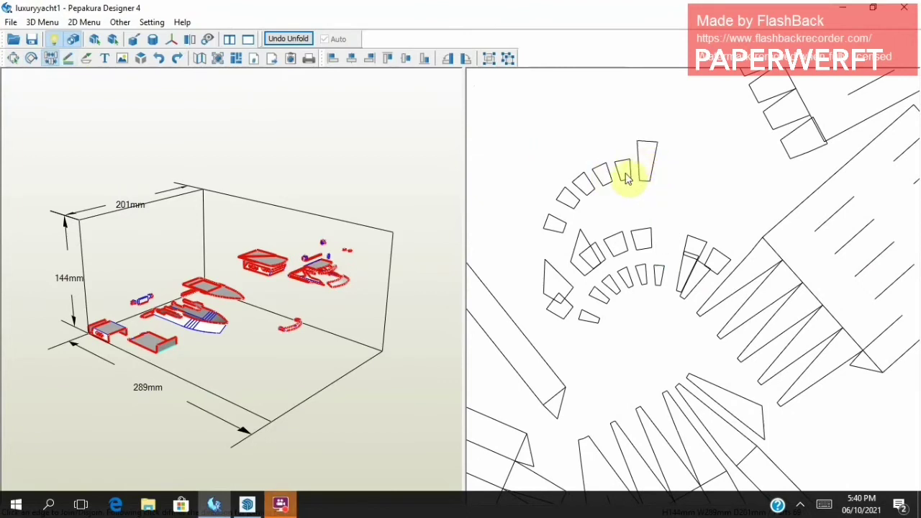
left_click(623, 168)
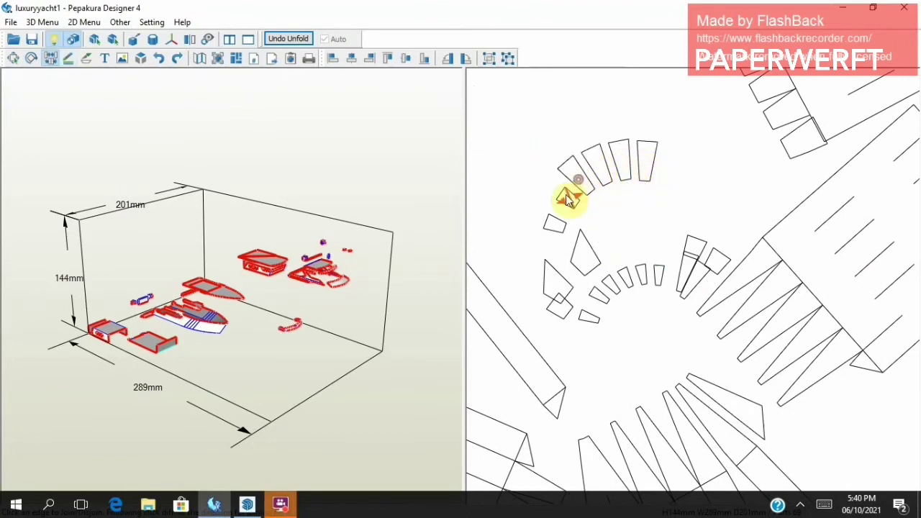
left_click(567, 200)
left_click(553, 231)
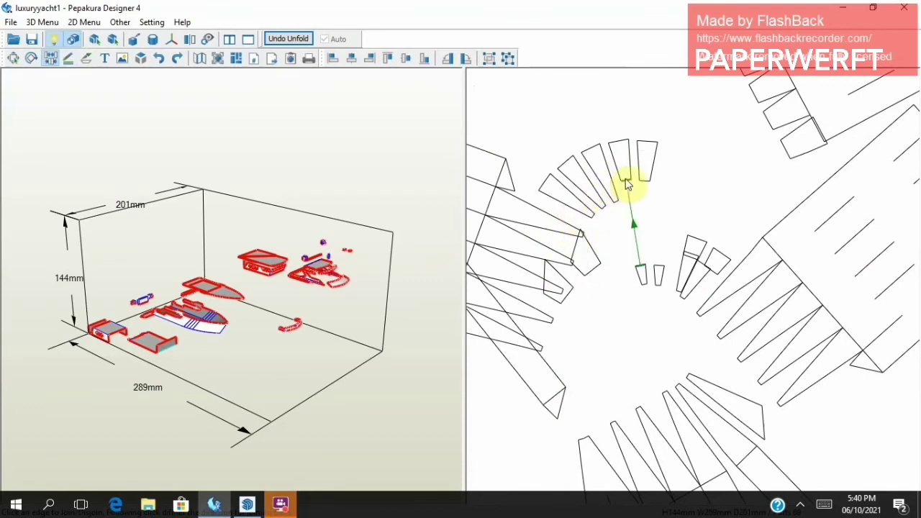
Attach the triangle strips along further shared edges, forming toothed fringes on the panels.
left_click(545, 189)
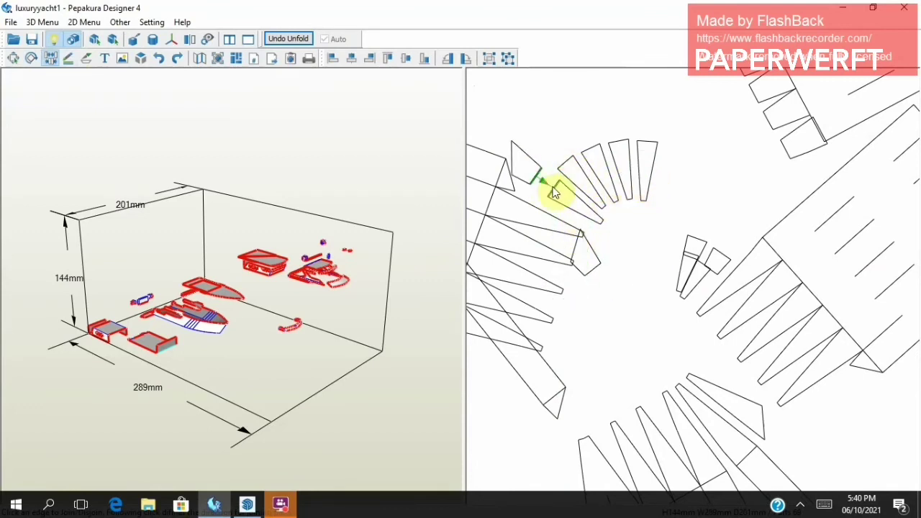
left_click(590, 155)
left_click(662, 142)
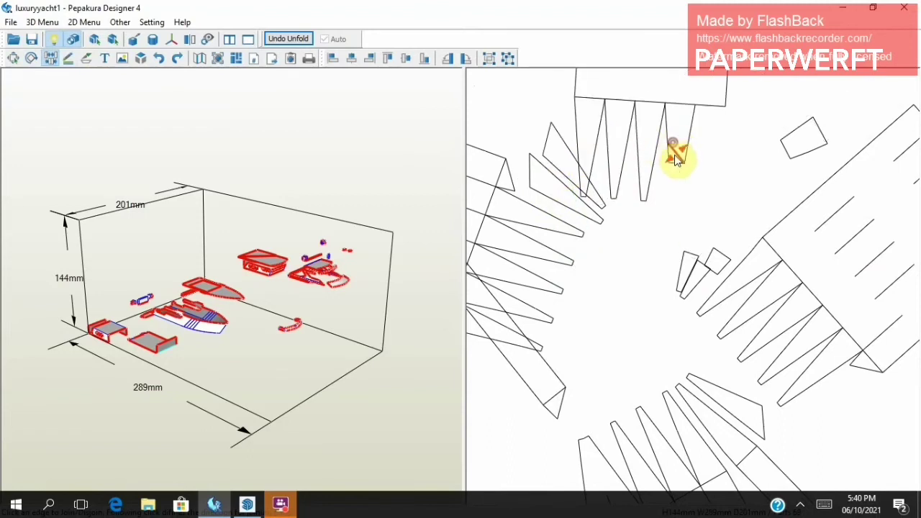
left_click(693, 260)
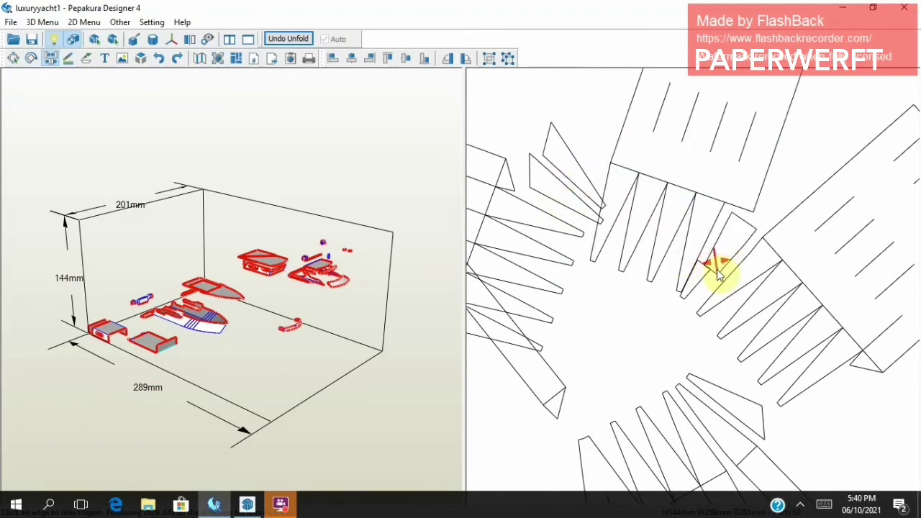
scroll(638, 343, "down", 2)
mouse_move(641, 333)
right_mouse_down()
mouse_move(632, 221)
mouse_move(632, 230)
right_mouse_up()
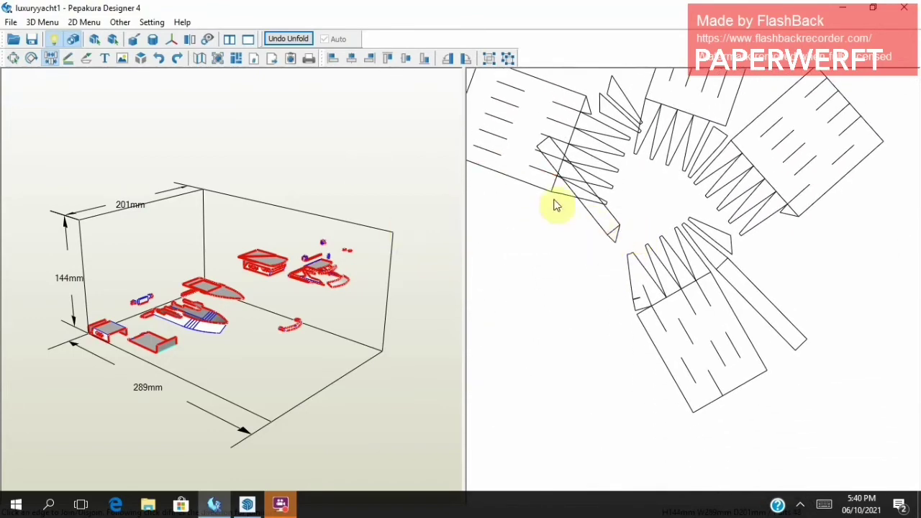
left_click(611, 240)
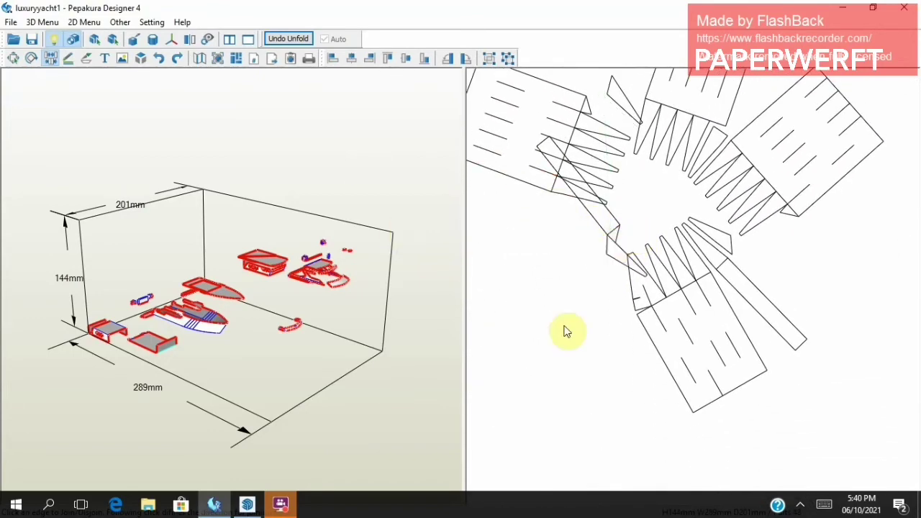
left_click(611, 100)
right_click_drag(611, 100, 642, 247)
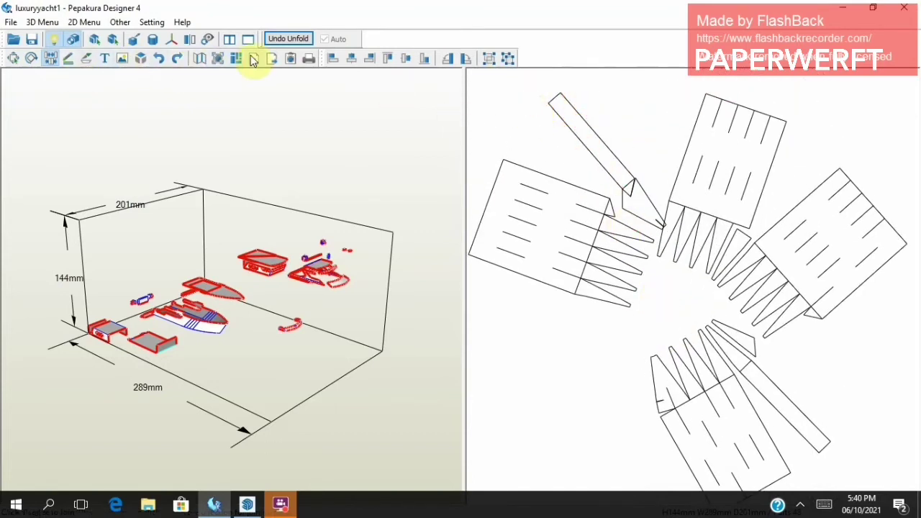
Split off the left triangular strip and rotate the lower-right part upright.
scroll(621, 185, "down", 3)
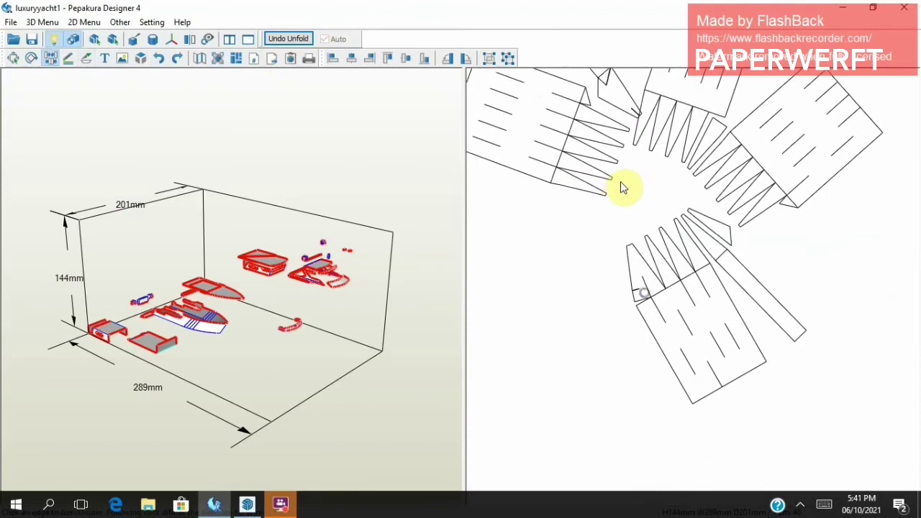
scroll(615, 273, "down", 1)
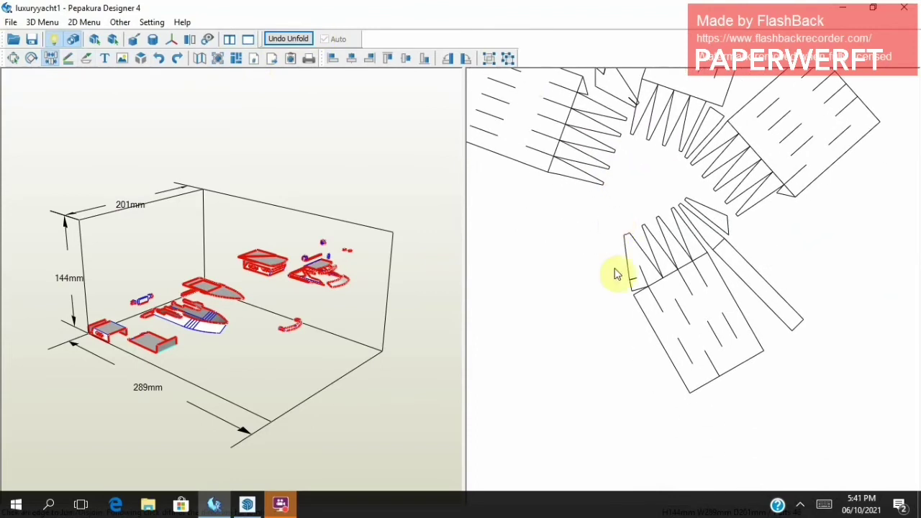
left_click(670, 339)
left_click(13, 59)
left_click(647, 353)
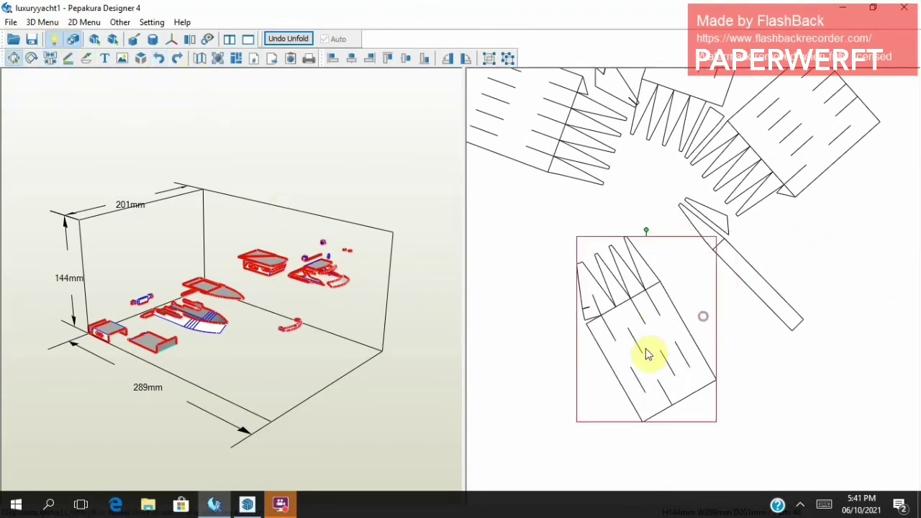
mouse_move(703, 317)
left_mouse_down()
mouse_move(650, 255)
mouse_move(653, 261)
left_mouse_up()
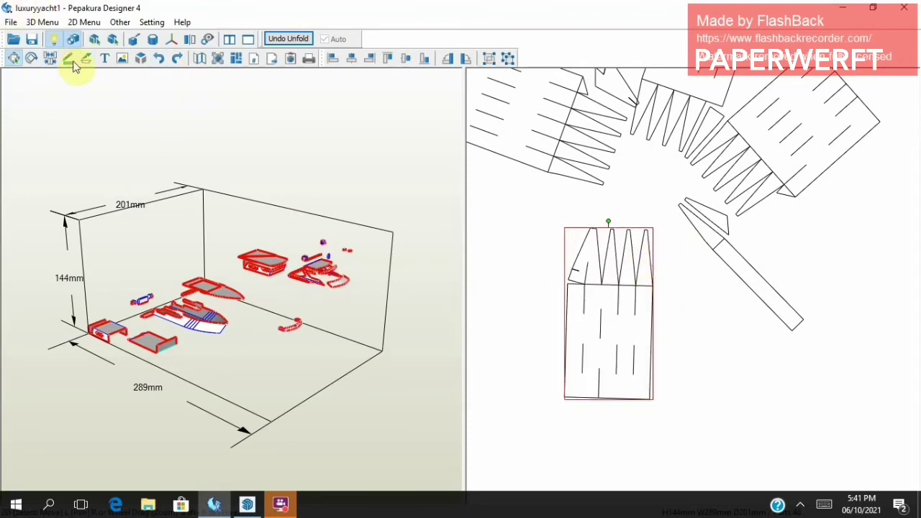
left_click(50, 59)
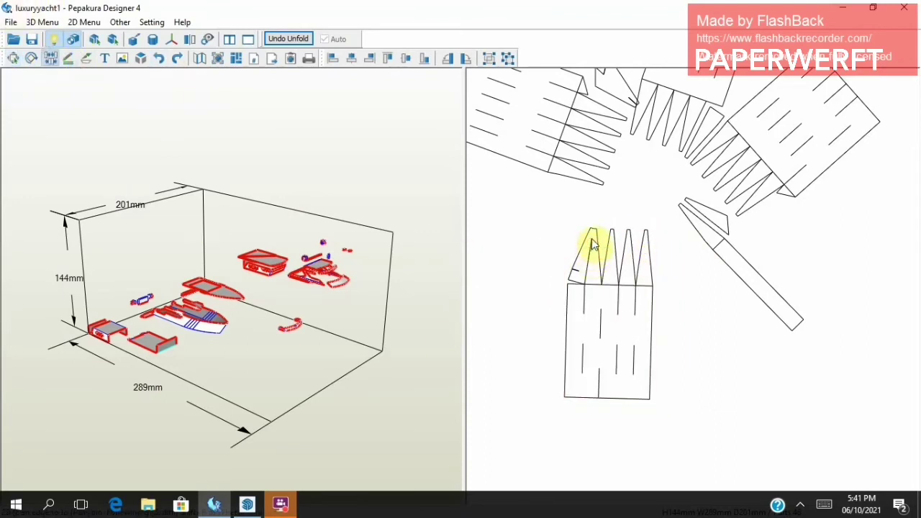
Detach the left flap and hang the diagonal strip vertically beside the fringed part.
left_click(589, 281)
left_click(13, 58)
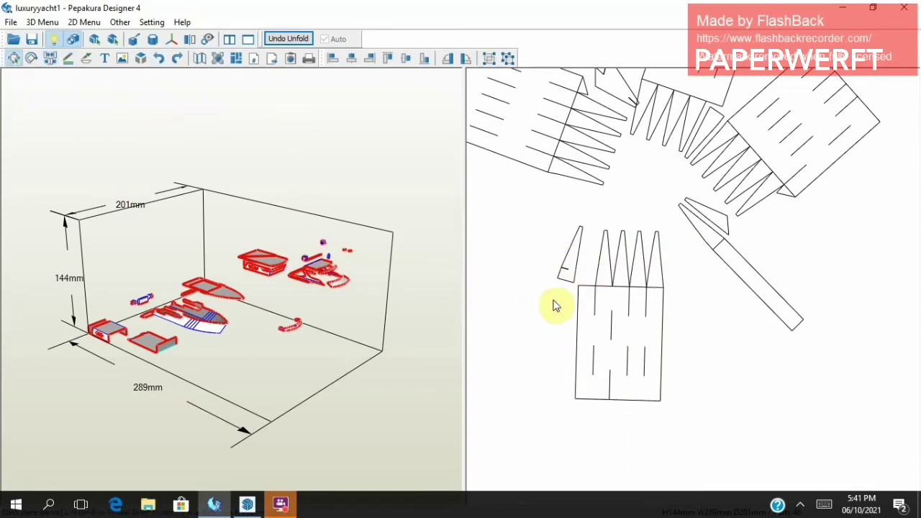
left_click(571, 253)
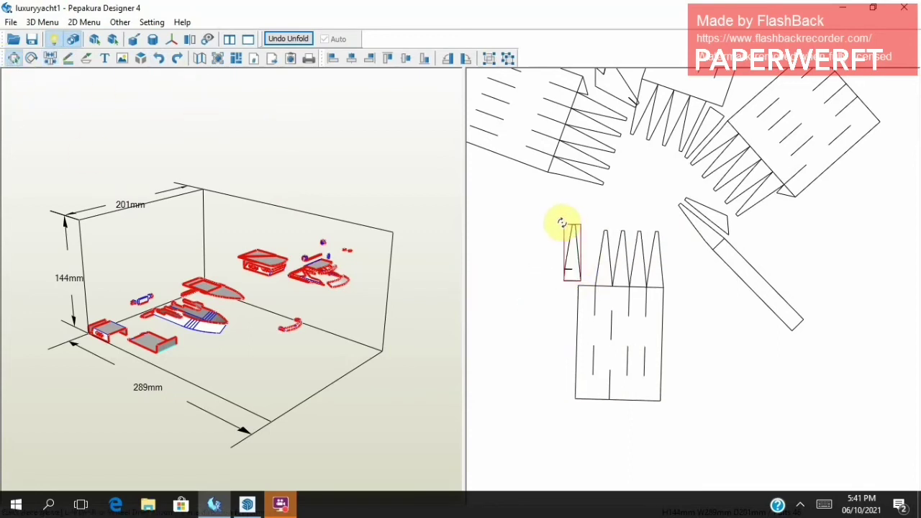
left_click_drag(710, 215, 786, 220)
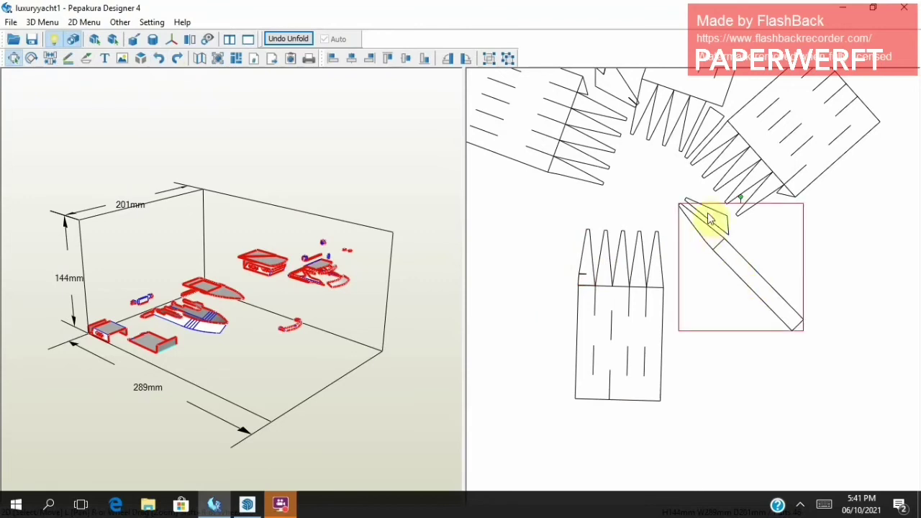
left_click_drag(706, 314, 680, 303)
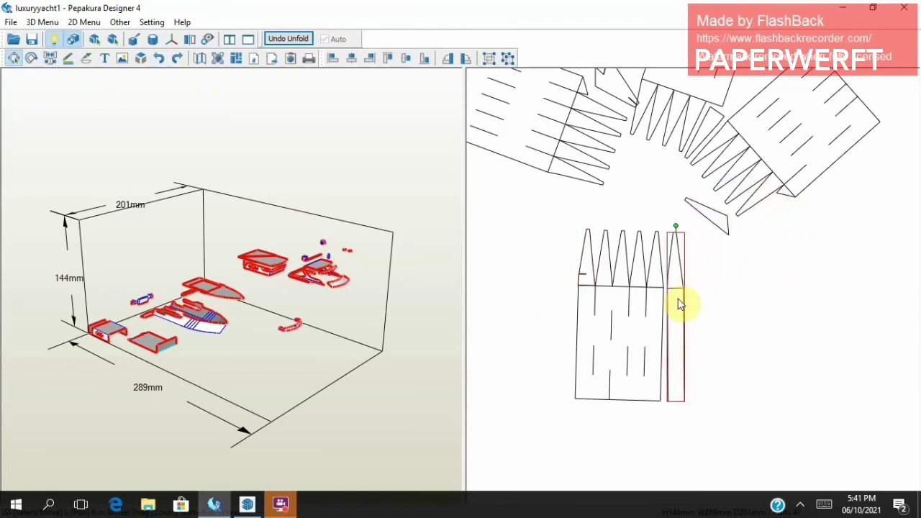
left_click(675, 224)
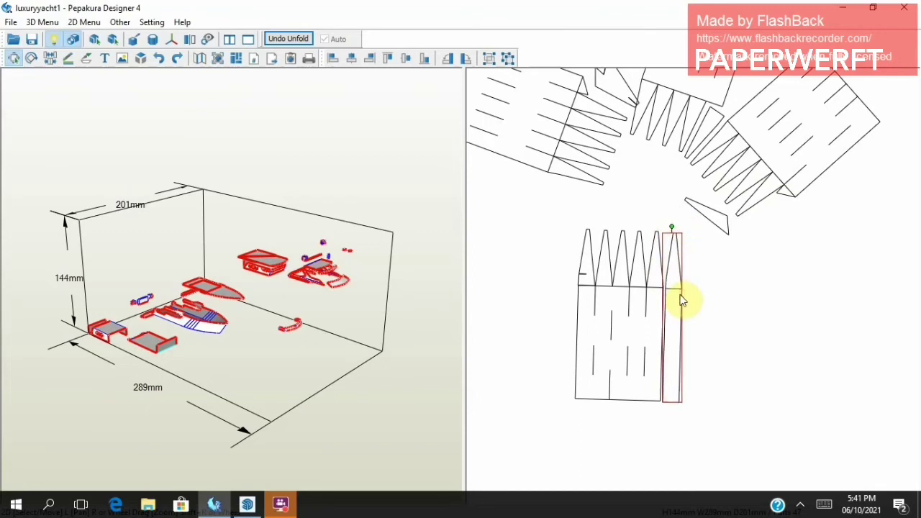
Stand the upper-right fringed part upright beside the strip, placing the small triangle between.
mouse_move(796, 139)
left_mouse_down()
mouse_move(793, 188)
mouse_move(847, 329)
left_mouse_up()
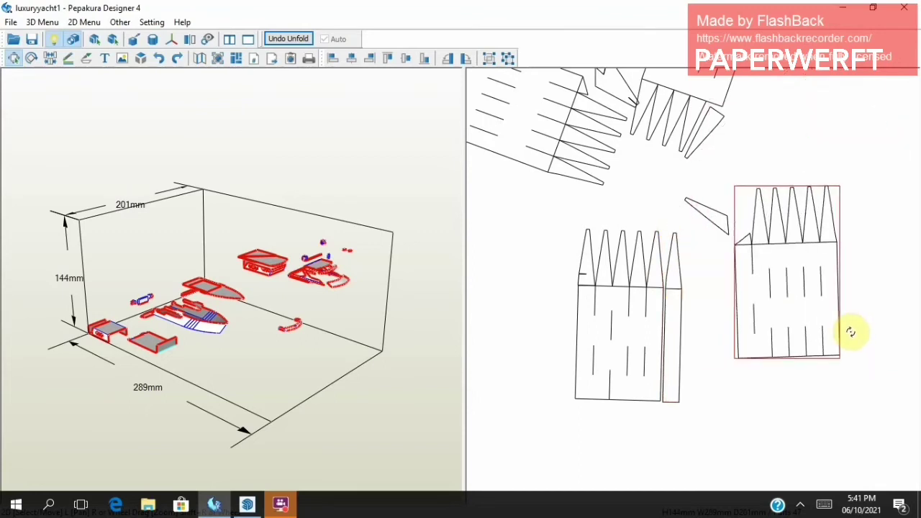
left_click_drag(789, 313, 736, 358)
left_click(706, 196)
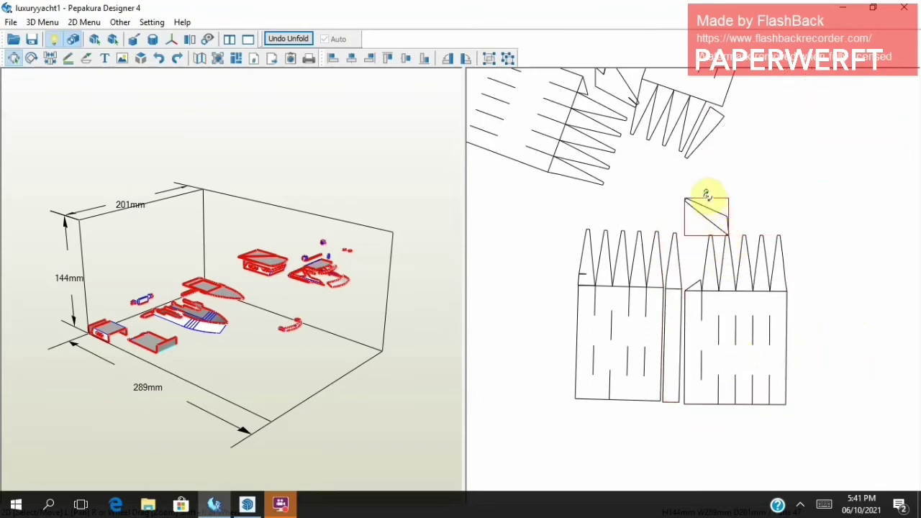
left_click_drag(707, 234, 695, 248)
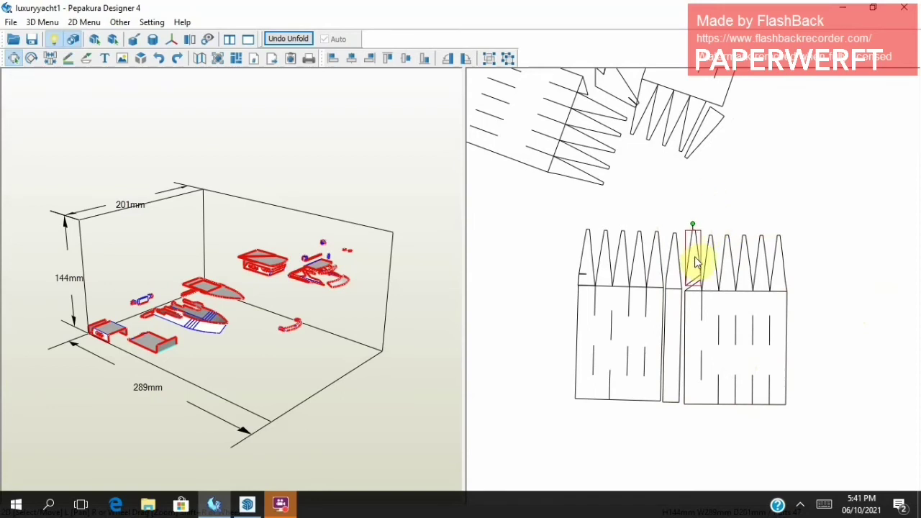
scroll(760, 226, "down", 3)
Rotate the remaining fringed parts and small triangle upright, lining them up in the row.
left_click(821, 175)
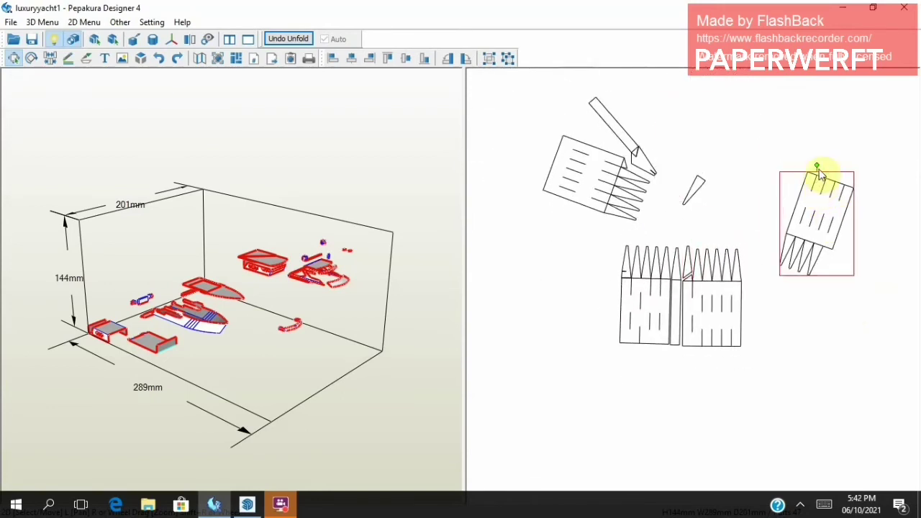
left_click_drag(817, 166, 839, 288)
left_click_drag(819, 222, 772, 299)
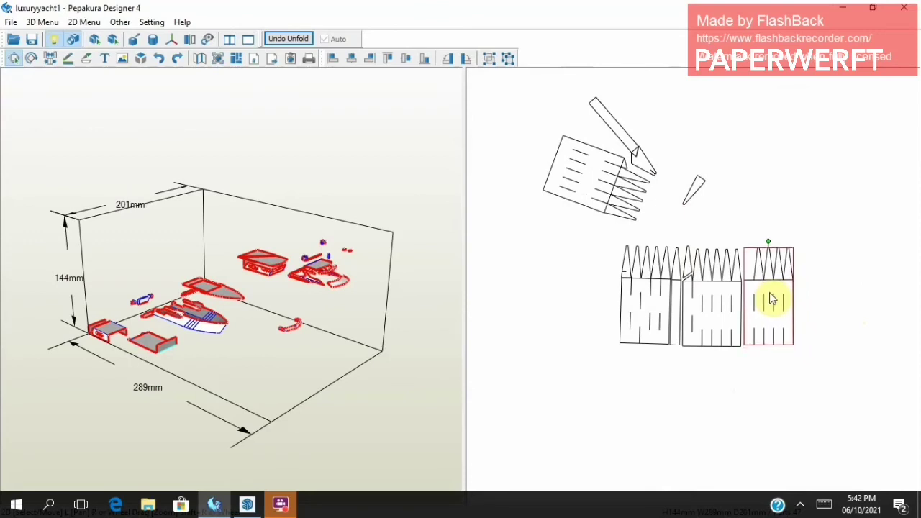
left_click(818, 278)
left_click_drag(695, 171, 750, 273)
left_click(586, 175)
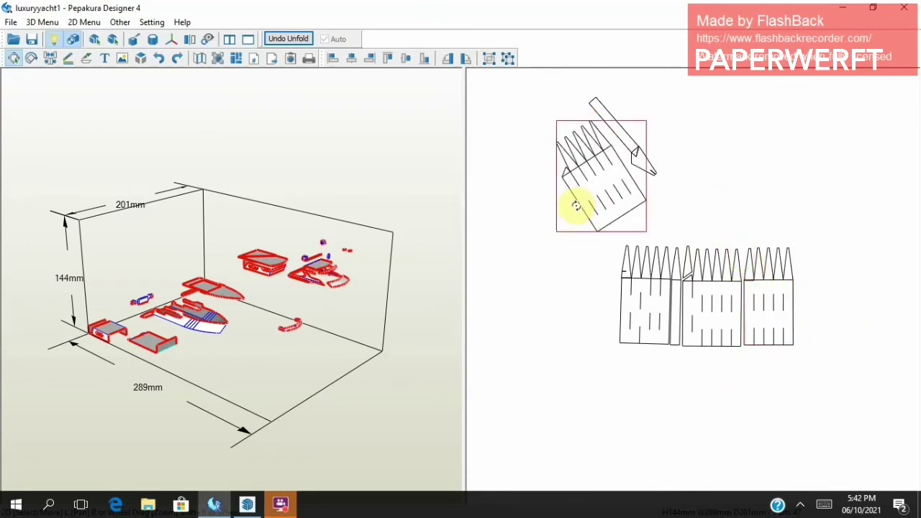
mouse_move(586, 175)
left_mouse_down()
mouse_move(559, 192)
mouse_move(601, 304)
mouse_move(590, 319)
left_mouse_up()
Move the pencil-shaped strip to the row's left and rotate it upright.
scroll(633, 355, "up", 2)
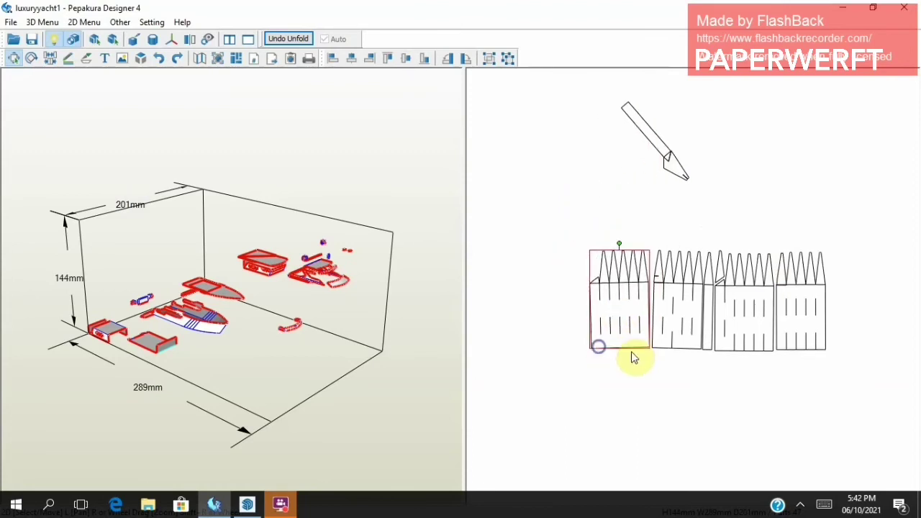
left_click_drag(662, 150, 565, 199)
mouse_move(570, 149)
left_mouse_down()
mouse_move(540, 239)
mouse_move(589, 325)
left_mouse_up()
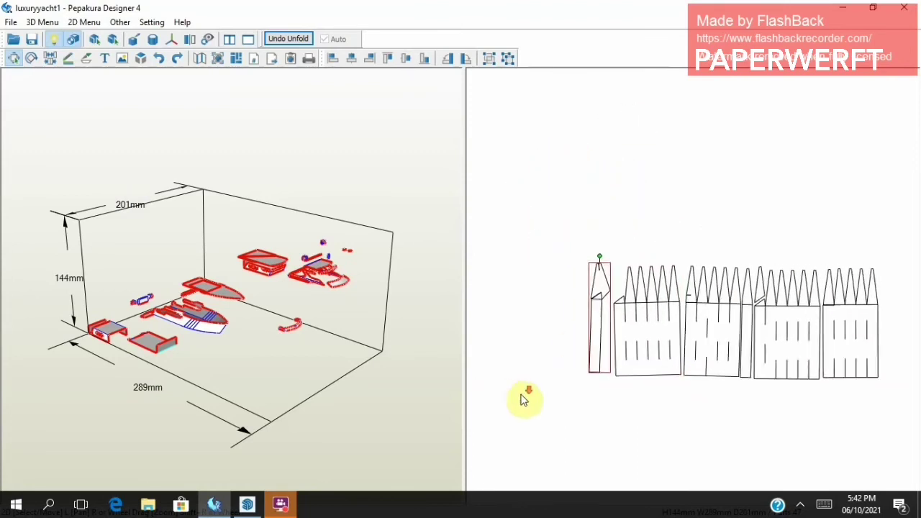
scroll(623, 289, "up", 3)
left_click(48, 62)
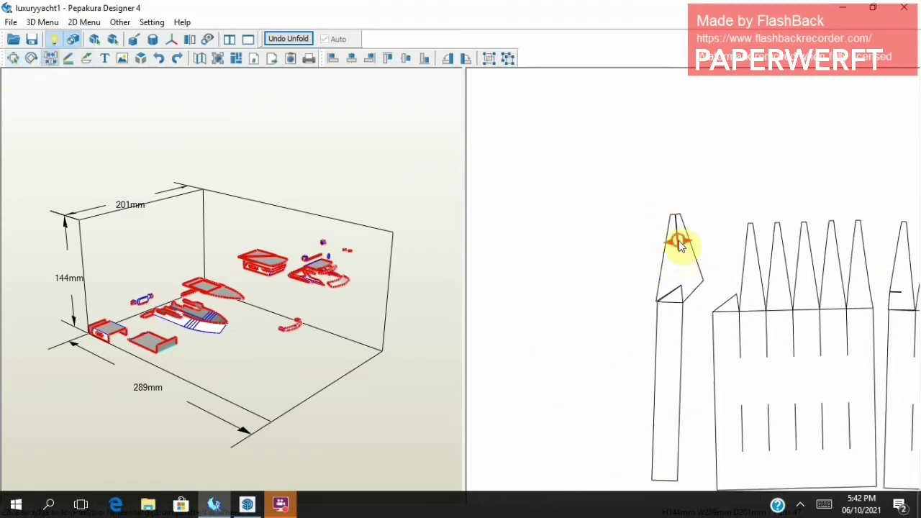
Split off the pencil strip's tip and push the triangular strip against the first toothed panel.
left_click(679, 275)
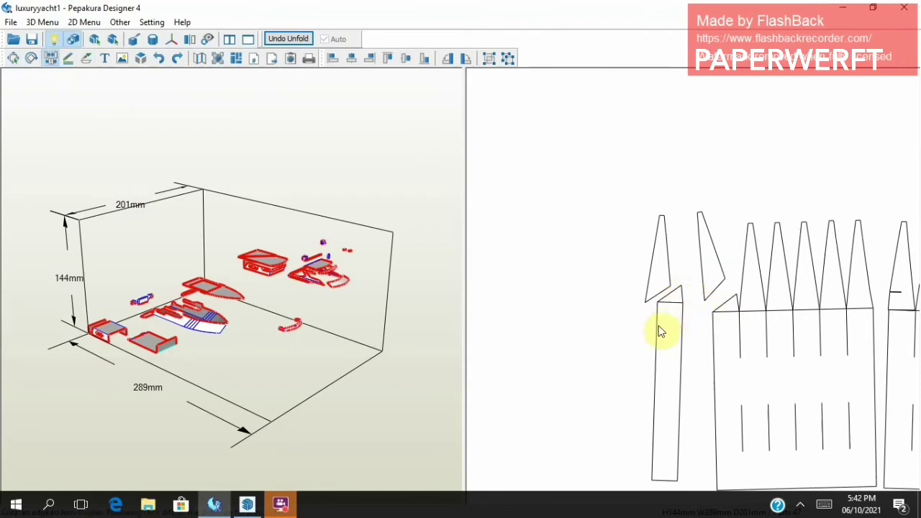
left_click(15, 59)
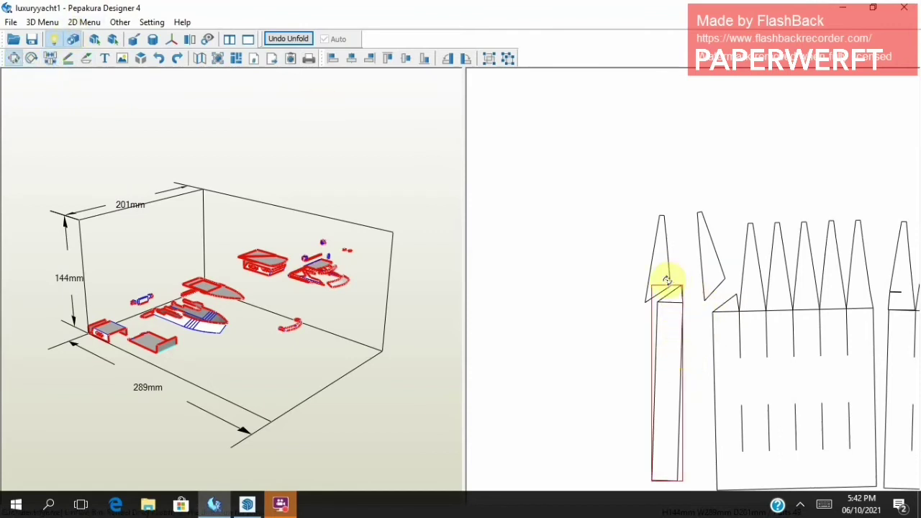
left_click_drag(663, 283, 706, 342)
left_click(711, 209)
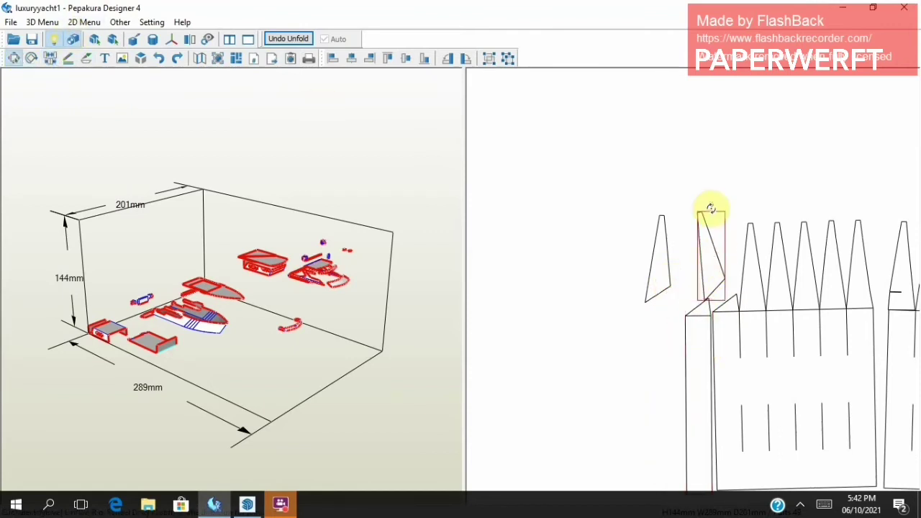
left_click_drag(720, 209, 719, 262)
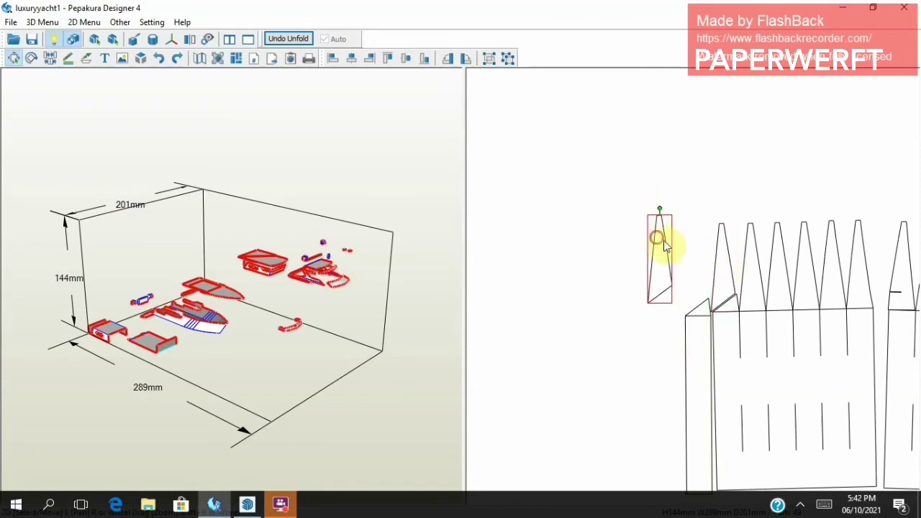
left_click_drag(664, 247, 693, 251)
left_click(617, 292)
scroll(611, 353, "down", 2)
Move the propeller part to the lower right of the 2D sheet.
scroll(608, 356, "down", 2)
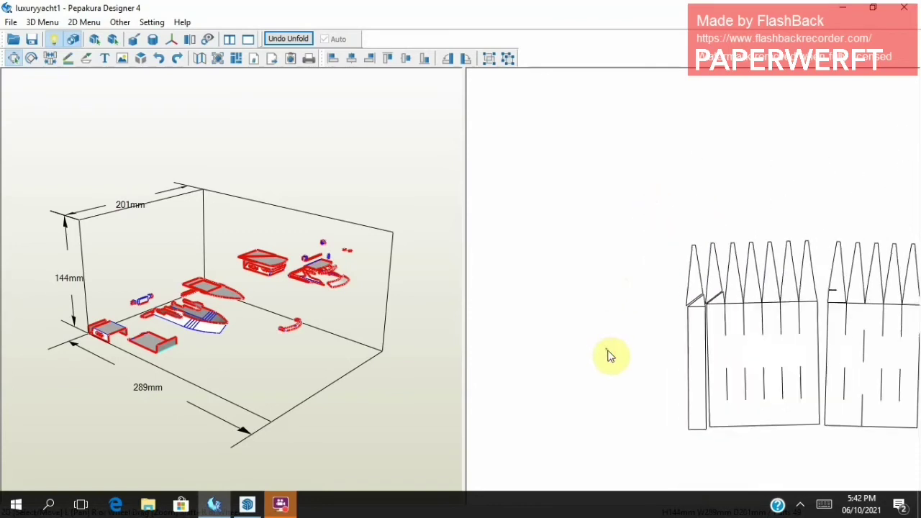
scroll(610, 354, "down", 2)
scroll(685, 302, "up", 2)
scroll(723, 278, "down", 2)
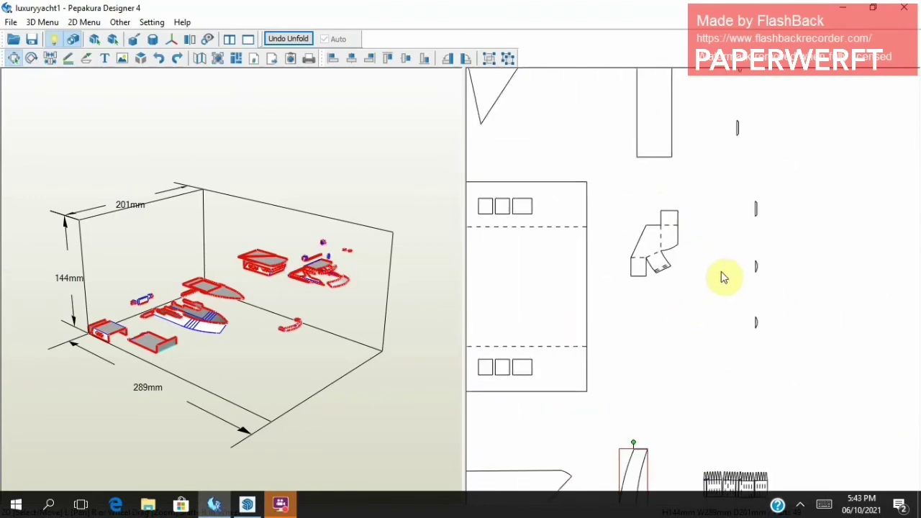
scroll(821, 247, "down", 2)
scroll(638, 380, "down", 2)
scroll(777, 216, "up", 3)
scroll(641, 375, "up", 2)
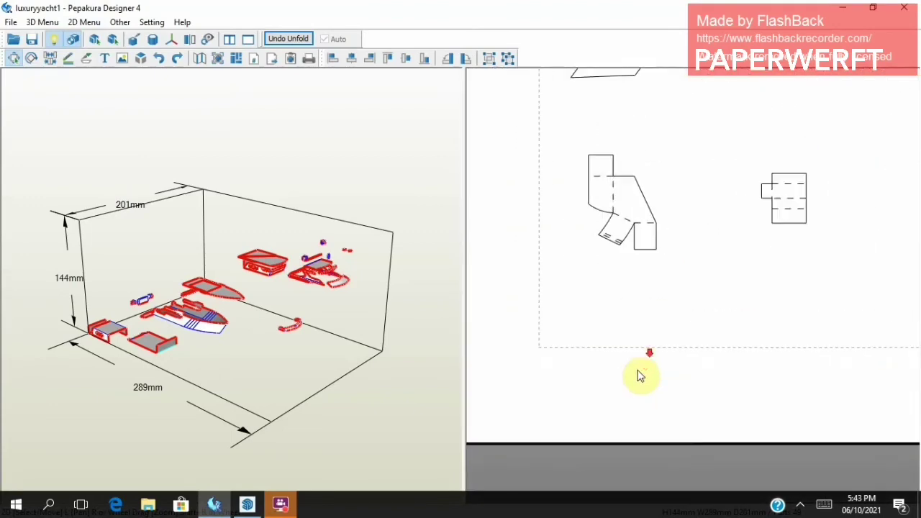
scroll(640, 375, "up", 2)
scroll(619, 439, "down", 2)
scroll(598, 450, "up", 2)
scroll(612, 428, "down", 2)
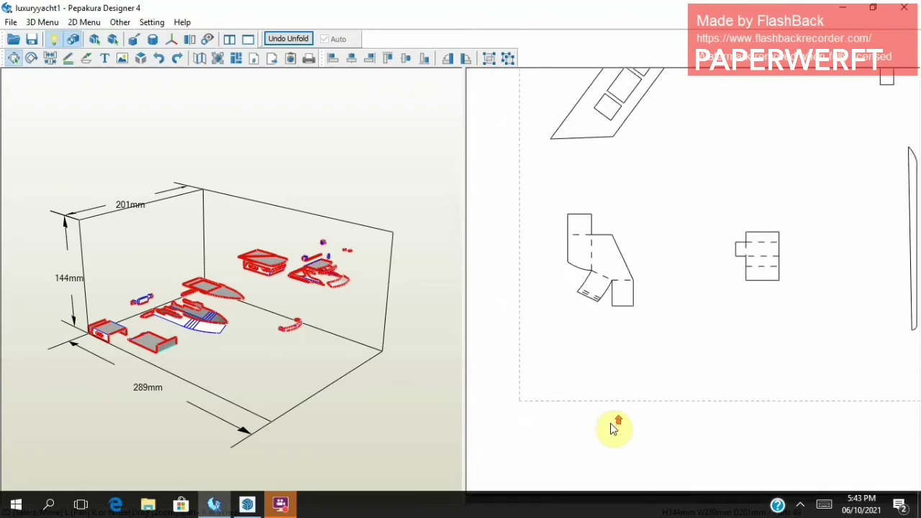
mouse_move(716, 321)
right_mouse_down()
mouse_move(625, 346)
mouse_move(598, 382)
mouse_move(719, 325)
right_mouse_up()
scroll(710, 334, "down", 2)
right_click_drag(666, 182, 619, 233)
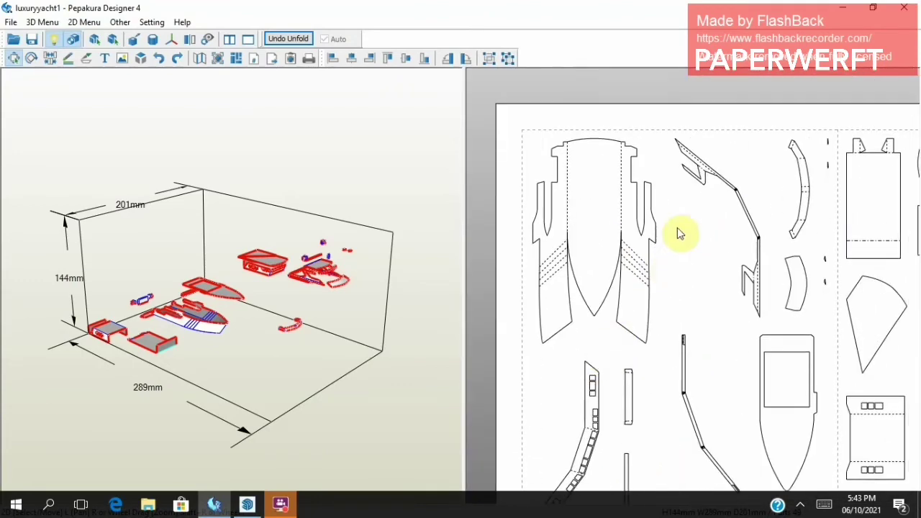
scroll(594, 206, "down", 1)
scroll(602, 372, "up", 3)
scroll(596, 354, "down", 1)
mouse_move(595, 354)
right_mouse_down()
mouse_move(525, 295)
mouse_move(496, 323)
mouse_move(562, 199)
mouse_move(670, 328)
right_mouse_up()
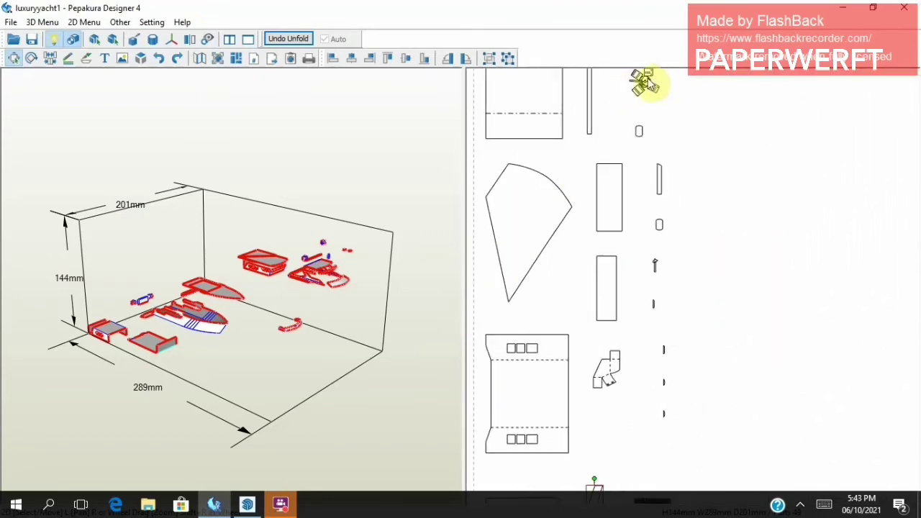
left_click_drag(646, 78, 730, 323)
scroll(717, 321, "down", 2)
right_click_drag(718, 321, 643, 302)
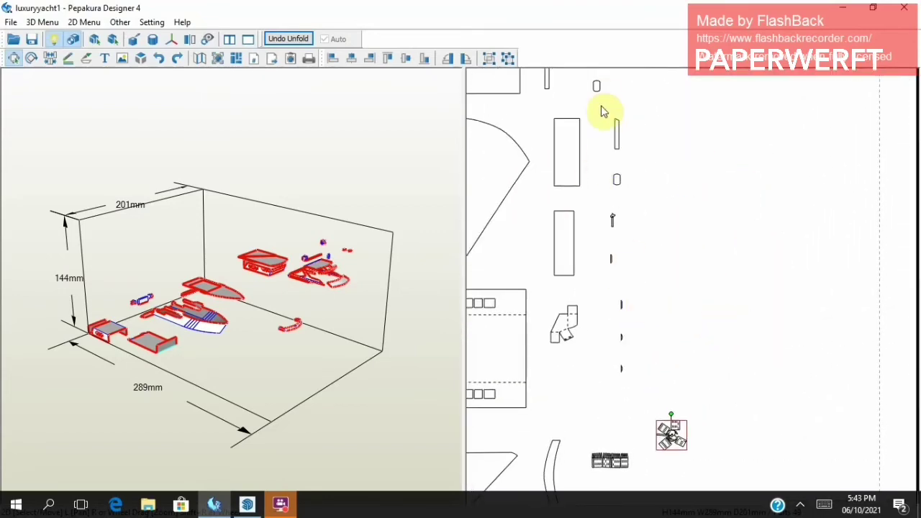
Reposition the two rounded parts, rectangle, hull piece and thin strip into tighter spots.
left_click_drag(597, 85, 702, 204)
left_click_drag(616, 180, 684, 208)
mouse_move(617, 140)
left_mouse_down()
mouse_move(745, 171)
mouse_move(578, 259)
left_mouse_up()
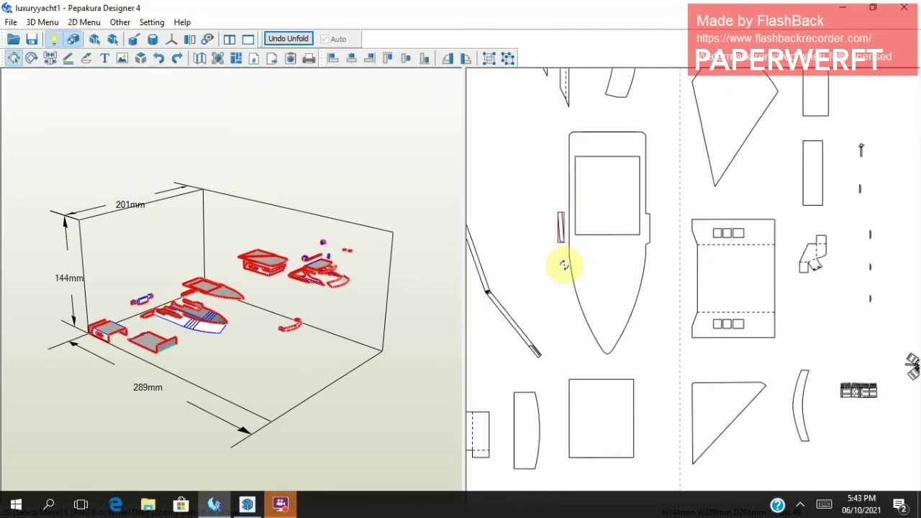
mouse_move(562, 437)
left_mouse_down()
mouse_move(611, 263)
mouse_move(582, 313)
left_mouse_up()
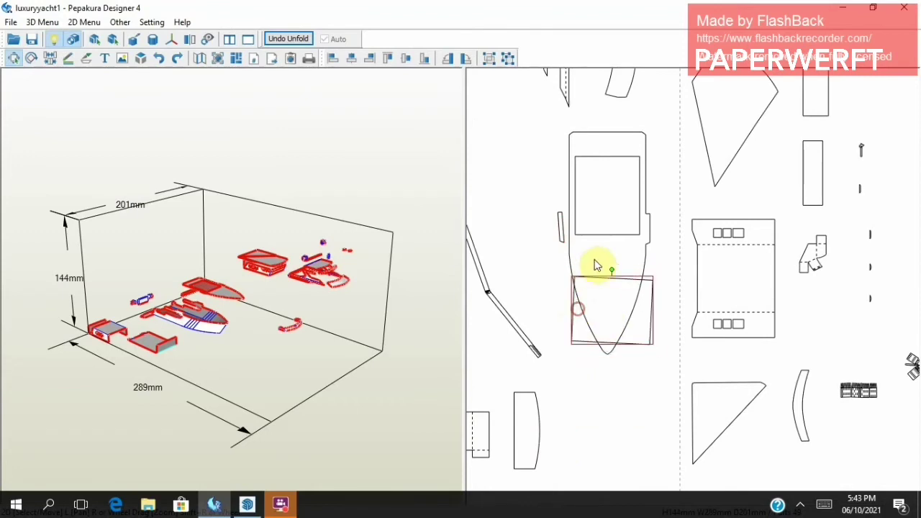
left_click_drag(596, 264, 638, 280)
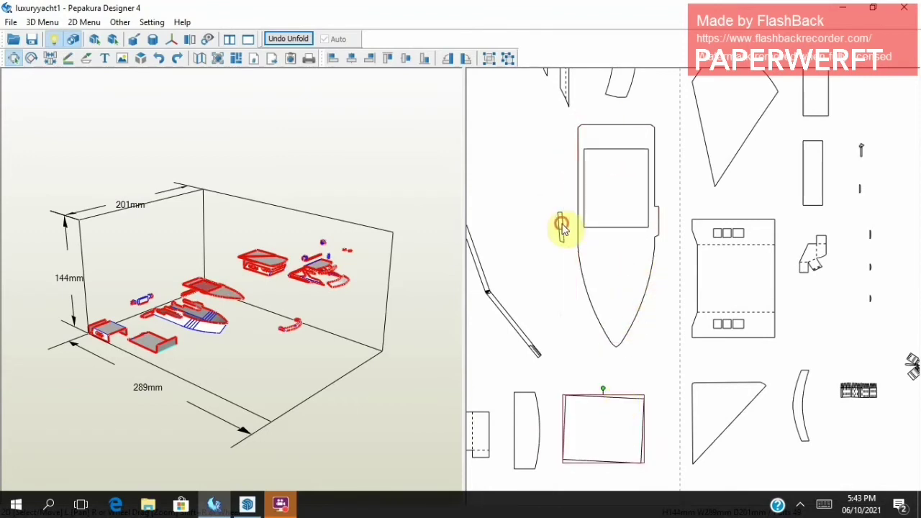
left_click_drag(561, 227, 576, 226)
Box-select the group of small parts and move them lower on the sheet.
right_click_drag(627, 318, 578, 432)
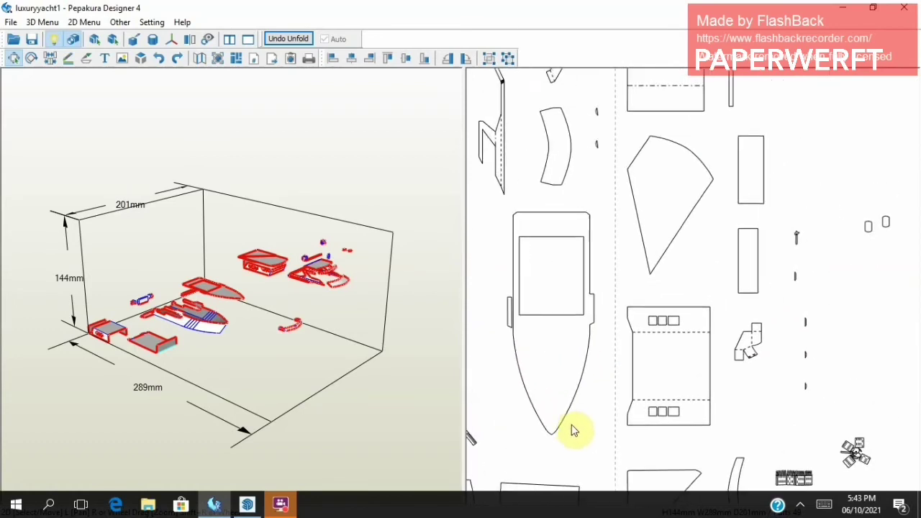
scroll(627, 294, "up", 2)
scroll(589, 83, "up", 2)
scroll(589, 84, "up", 1)
left_click_drag(587, 93, 602, 341)
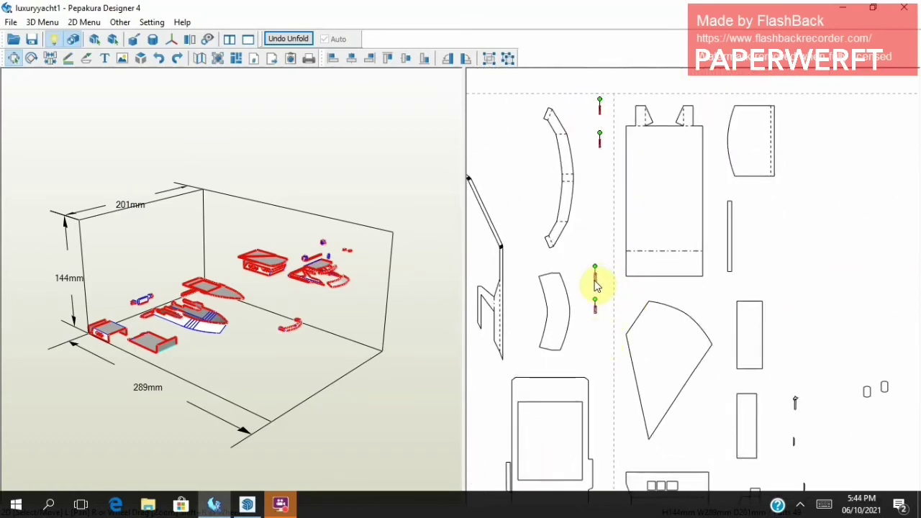
left_click_drag(596, 285, 679, 314)
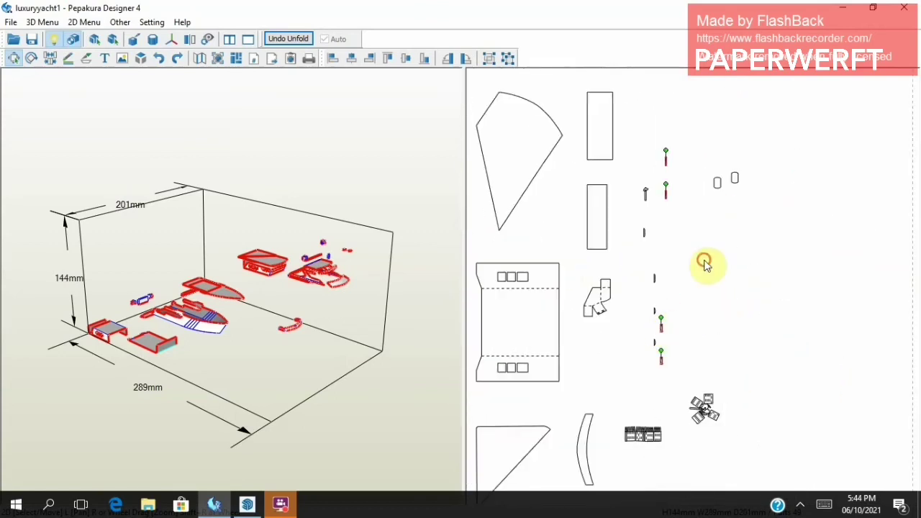
left_click_drag(722, 181, 718, 286)
right_click_drag(718, 286, 740, 252)
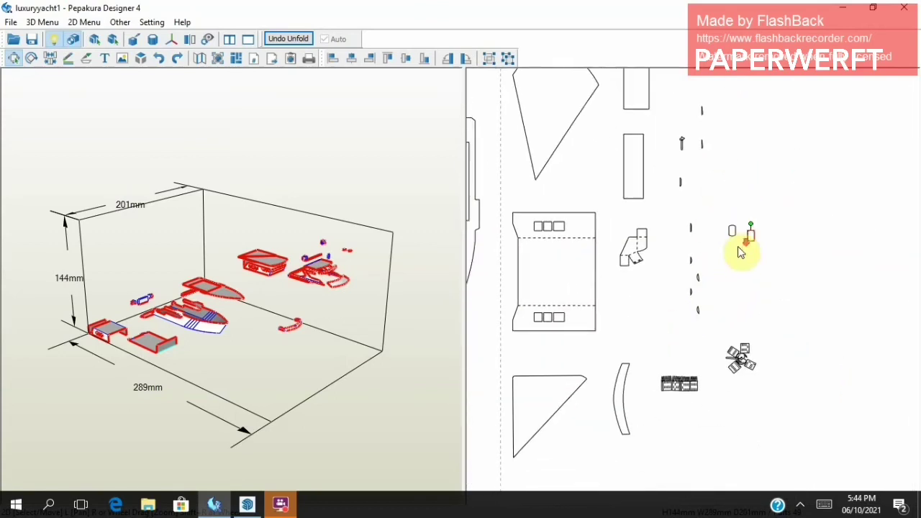
mouse_move(738, 246)
left_mouse_down()
mouse_move(655, 371)
mouse_move(713, 284)
mouse_move(711, 199)
left_mouse_up()
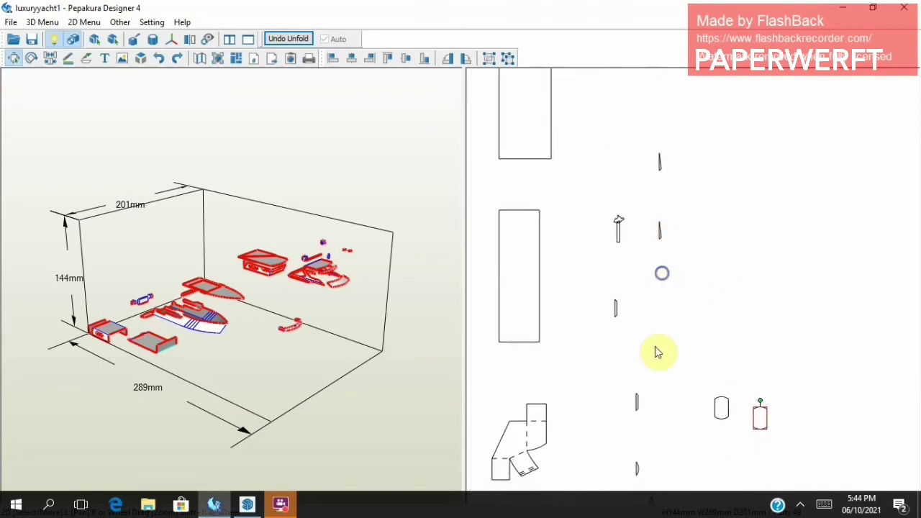
Nudge the tall flag-topped part slightly, then zoom out and pan toward the propeller.
scroll(655, 352, "up", 4)
left_click(49, 58)
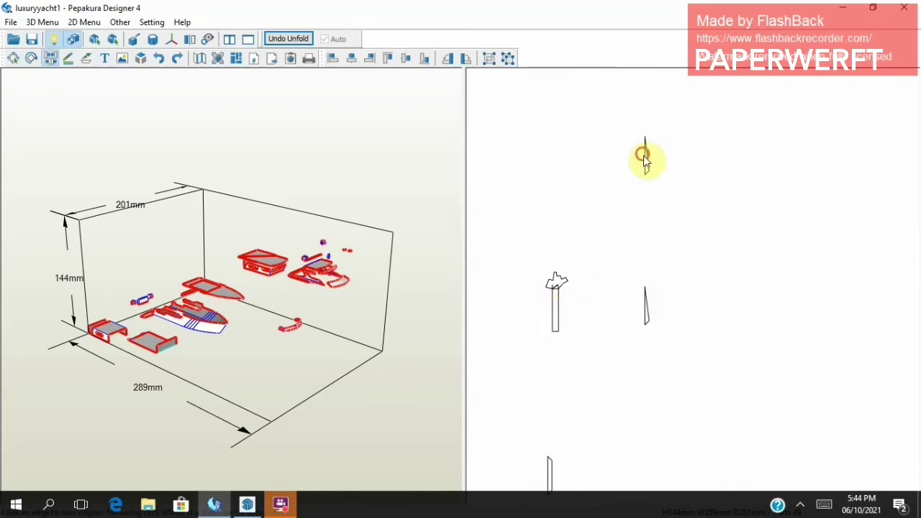
left_click_drag(614, 407, 567, 401)
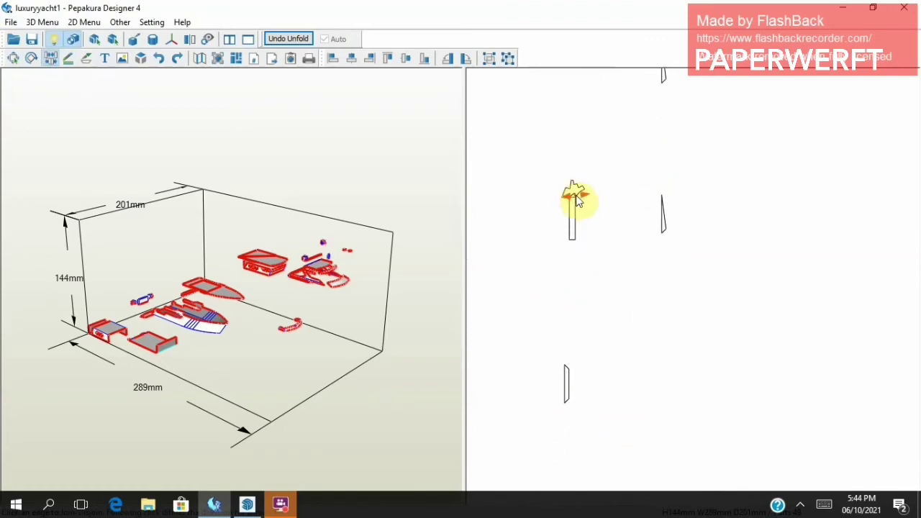
left_click_drag(572, 190, 578, 202)
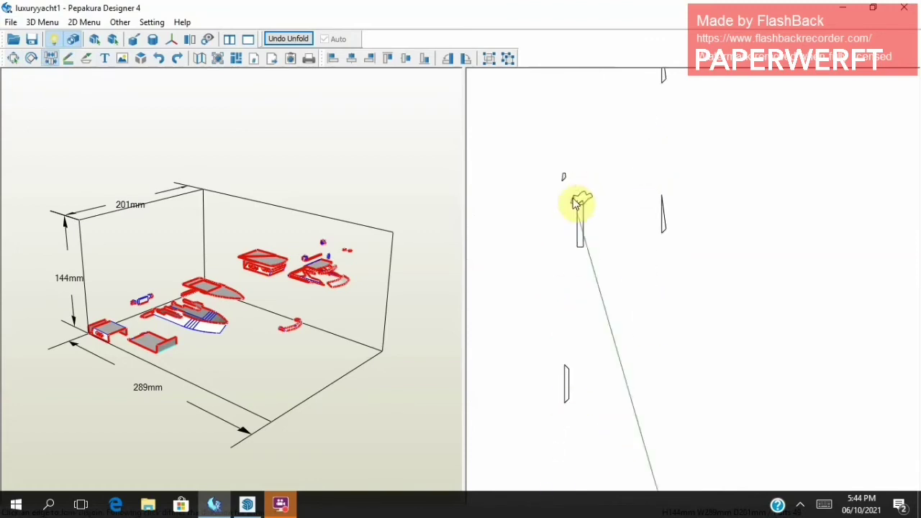
scroll(612, 275, "down", 1)
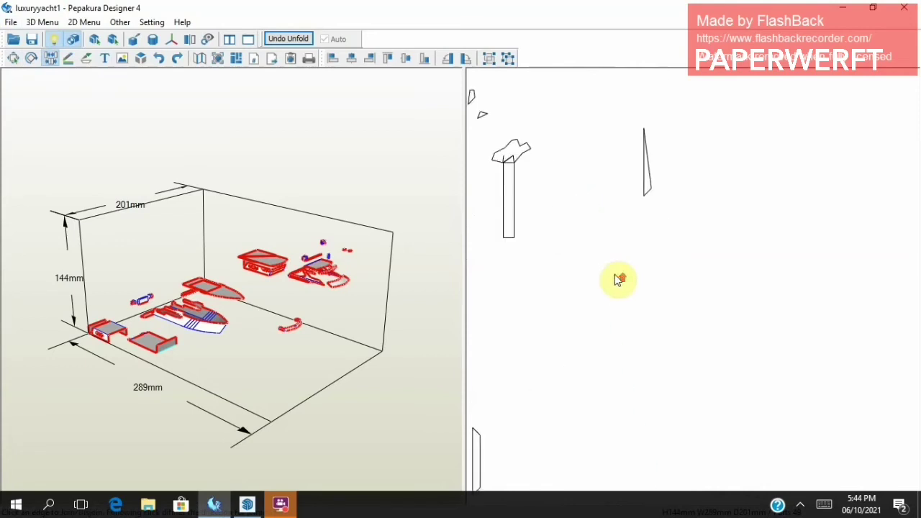
scroll(578, 171, "down", 2)
scroll(633, 163, "down", 1)
right_click_drag(623, 187, 633, 85)
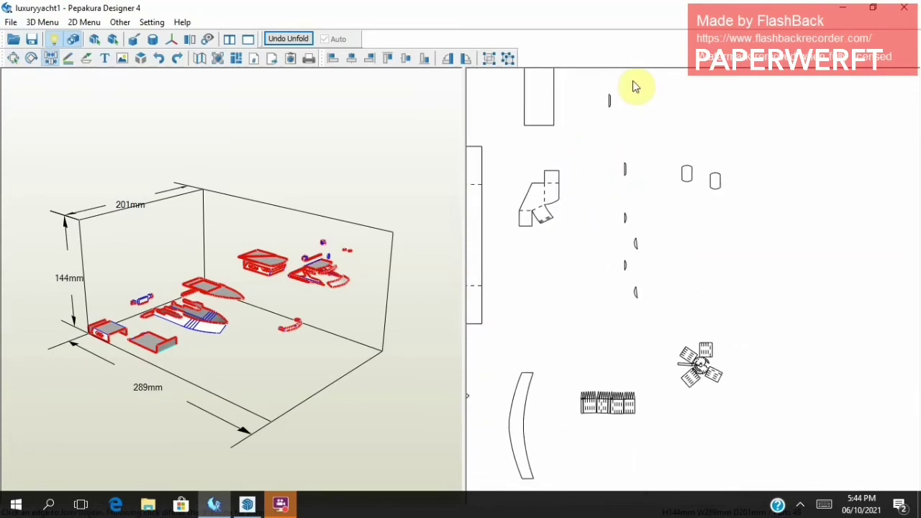
right_click_drag(654, 284, 654, 310)
scroll(653, 310, "up", 3)
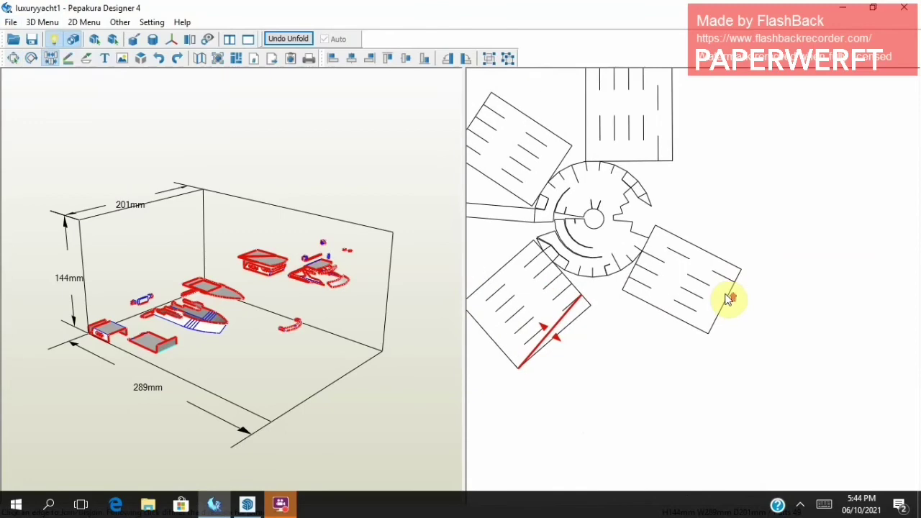
scroll(730, 298, "down", 3)
scroll(741, 331, "up", 2)
scroll(741, 331, "down", 2)
scroll(650, 185, "up", 1)
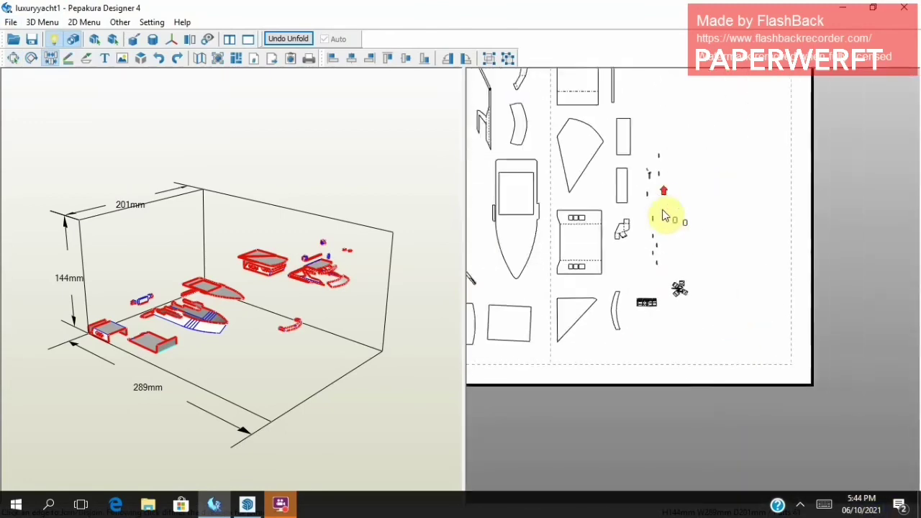
scroll(662, 206, "up", 1)
scroll(613, 242, "up", 1)
left_click_drag(172, 387, 218, 398)
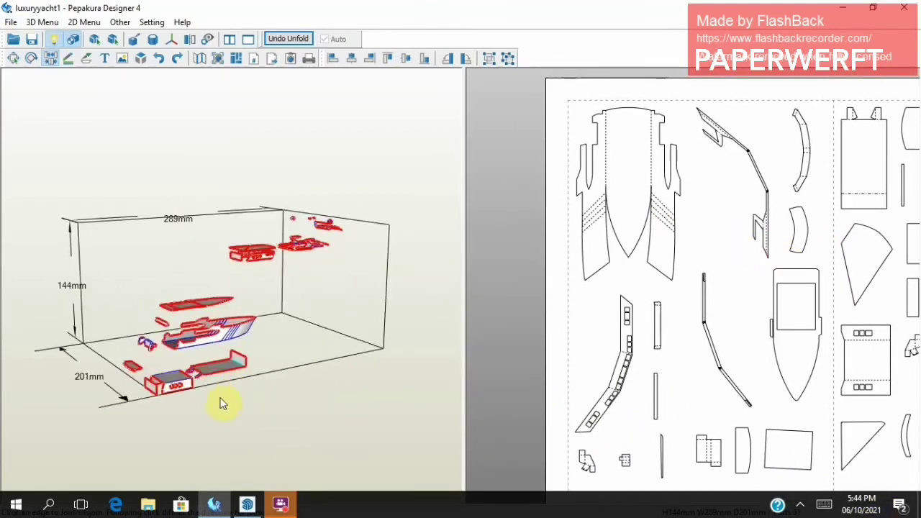
scroll(219, 398, "up", 3)
scroll(218, 398, "up", 3)
middle_click_drag(242, 401, 377, 171)
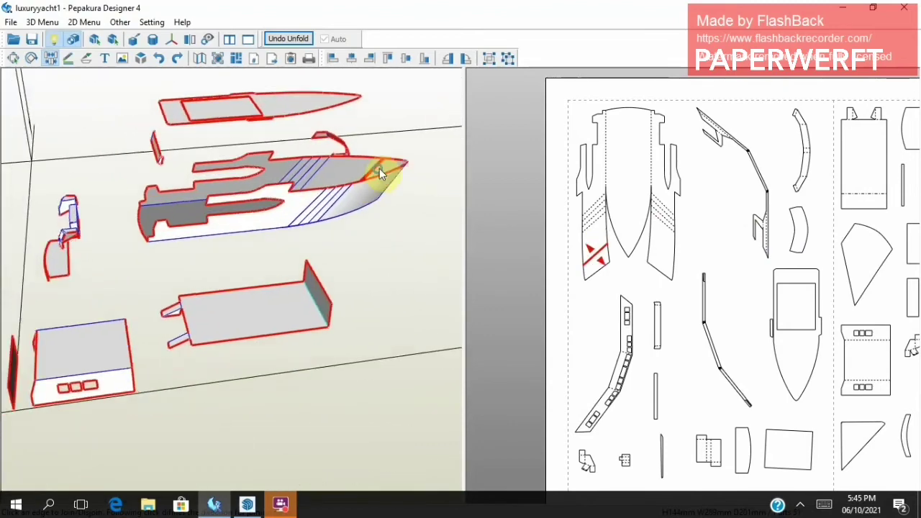
left_click_drag(376, 171, 282, 287)
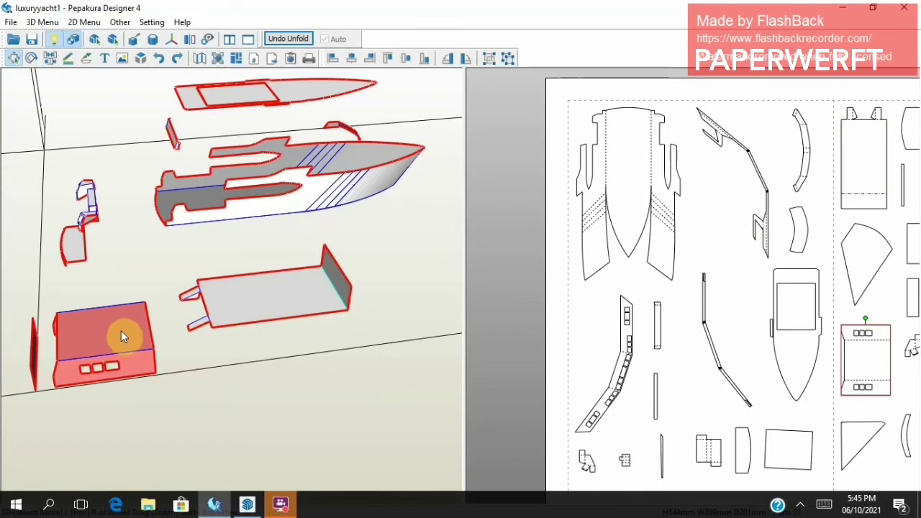
mouse_move(111, 332)
left_mouse_down()
mouse_move(150, 327)
mouse_move(225, 403)
left_mouse_up()
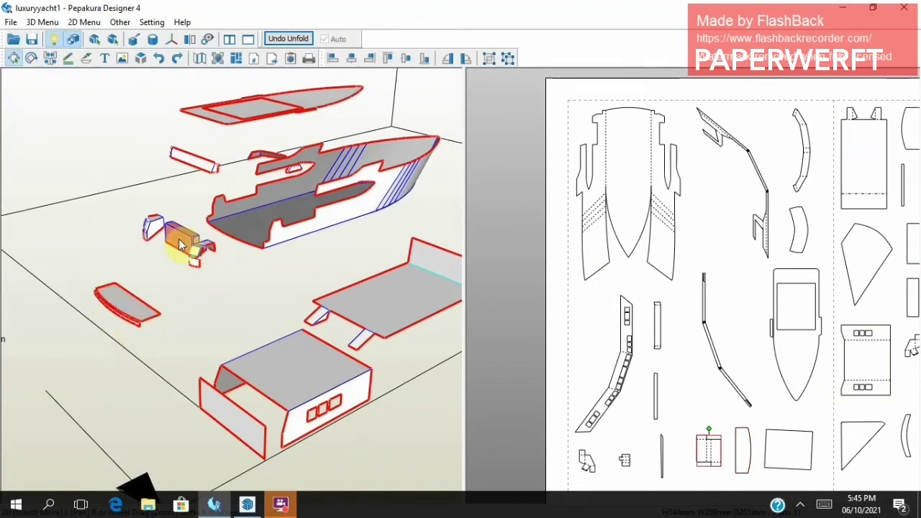
scroll(586, 350, "up", 5)
Detach the small flap and rejoin it at the part's lower-left edge with the join/split edge tool.
scroll(617, 222, "up", 2)
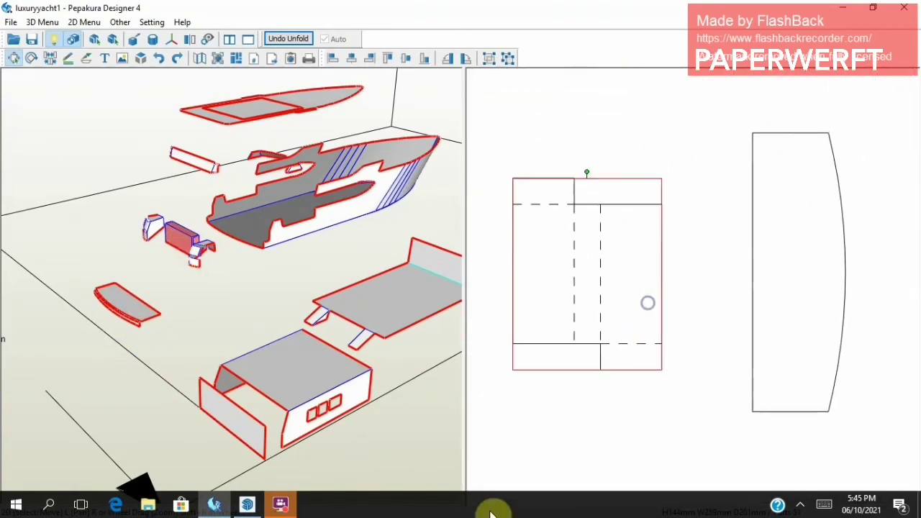
left_click(52, 58)
left_click(627, 345)
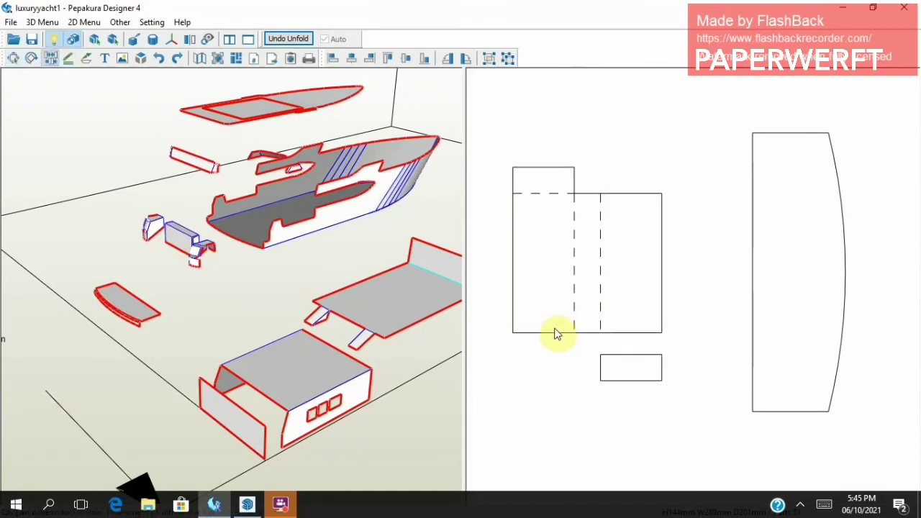
left_click(555, 333)
right_click_drag(607, 377, 553, 353)
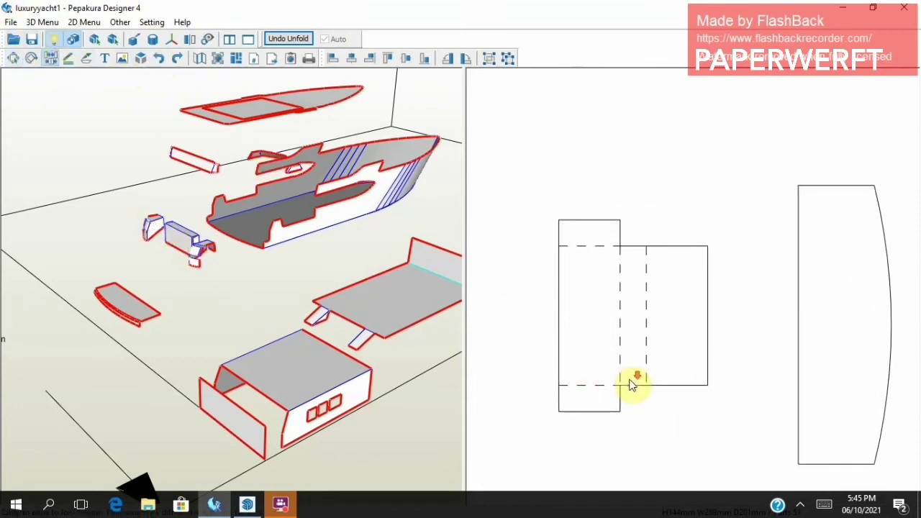
scroll(611, 370, "down", 3)
scroll(587, 403, "down", 2)
scroll(684, 274, "up", 2)
right_click_drag(683, 273, 680, 290)
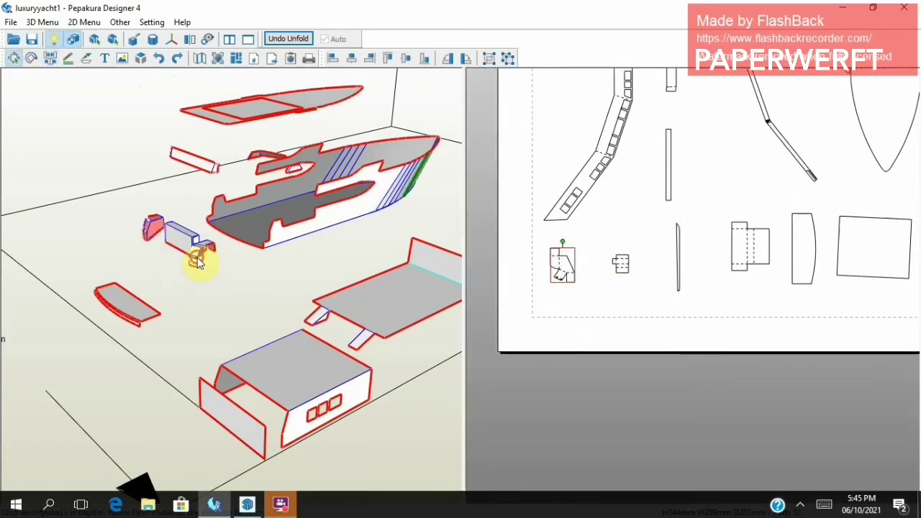
scroll(668, 323, "down", 1)
scroll(573, 393, "down", 2)
scroll(568, 398, "up", 2)
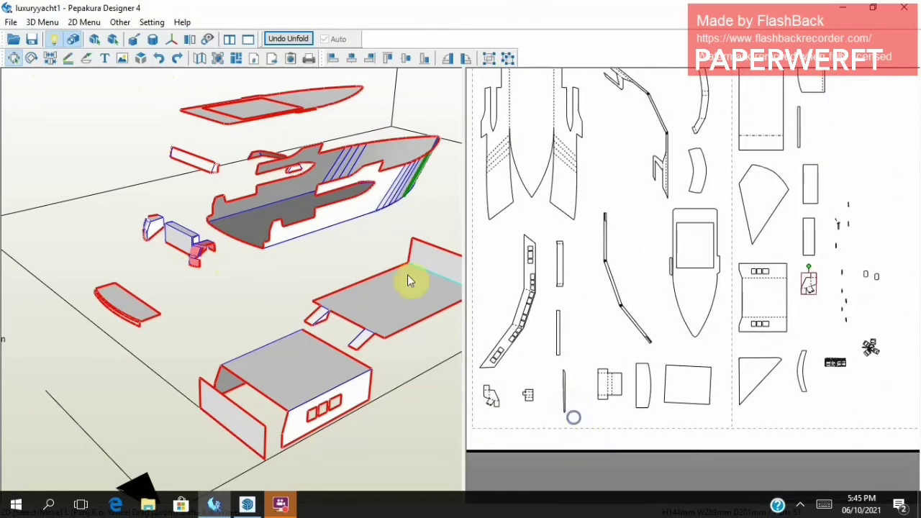
Locate the triangular piece from its 3D part and rotate it in the 2D layout.
left_click(192, 160)
scroll(642, 211, "up", 2)
scroll(641, 212, "down", 1)
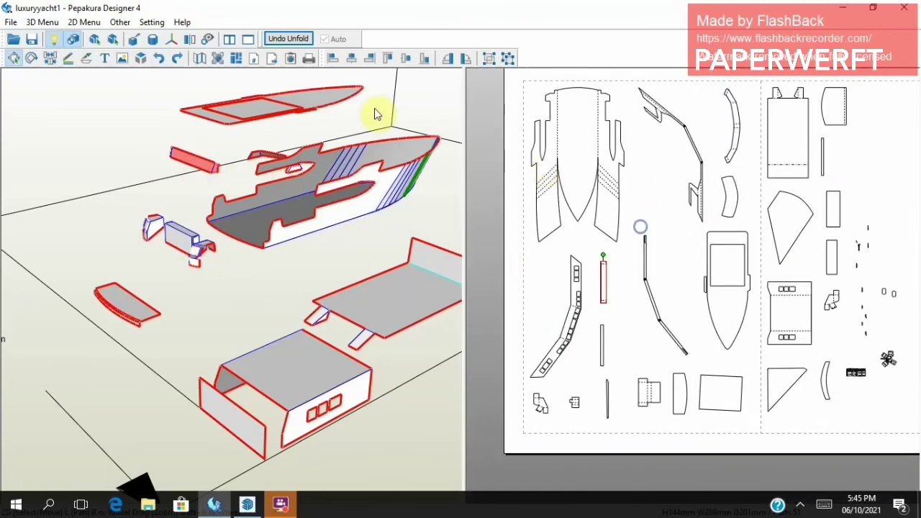
left_click(398, 216)
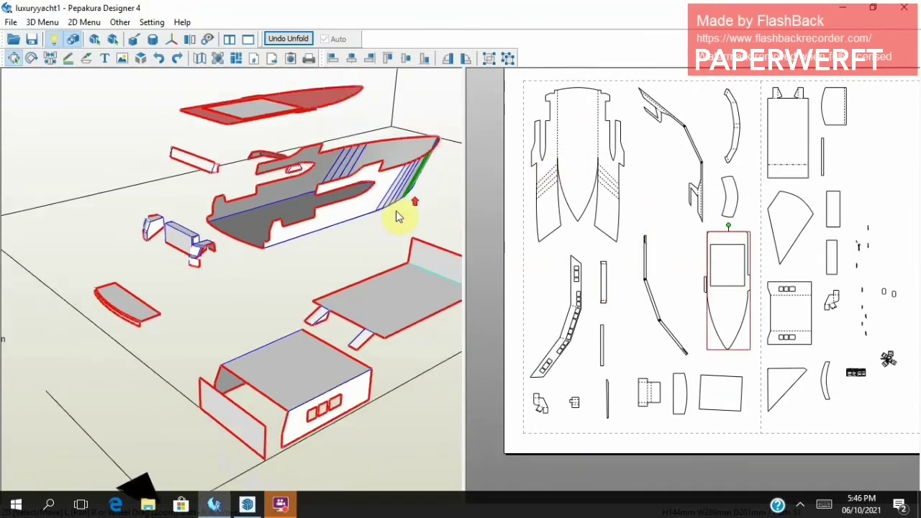
mouse_move(398, 216)
left_mouse_down()
mouse_move(365, 238)
mouse_move(407, 226)
mouse_move(353, 123)
mouse_move(338, 221)
mouse_move(304, 286)
mouse_move(333, 228)
mouse_move(320, 160)
left_mouse_up()
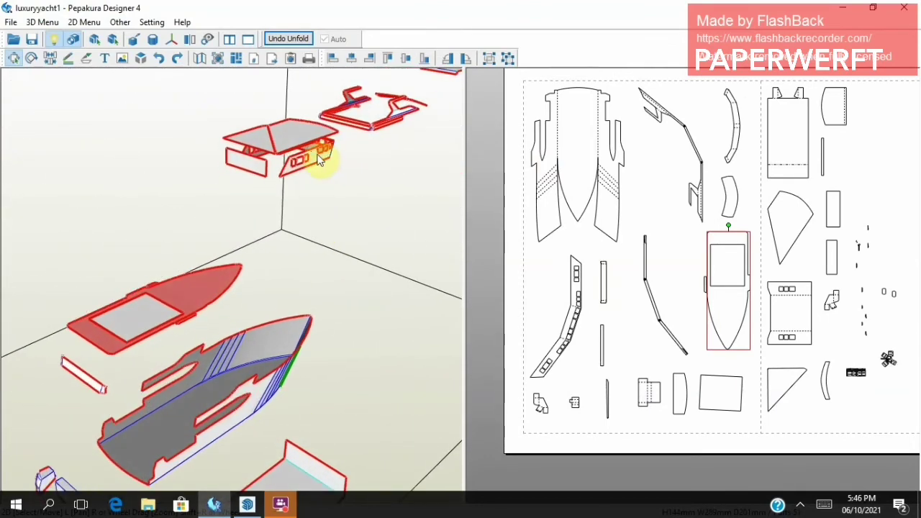
left_click(317, 164)
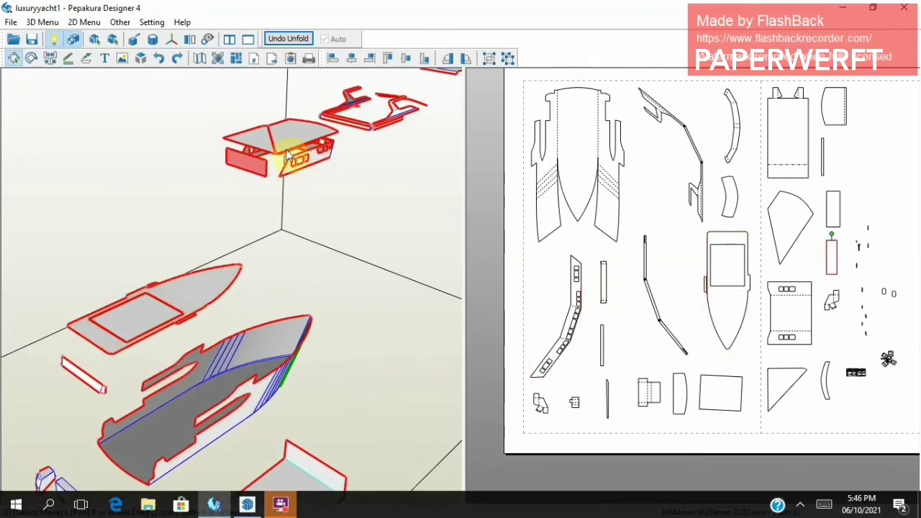
left_click(774, 389)
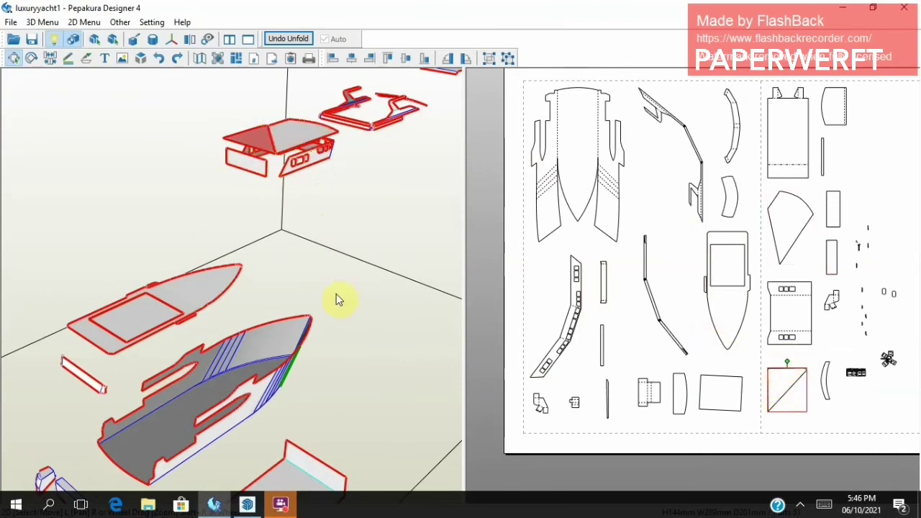
mouse_move(336, 294)
left_mouse_down()
mouse_move(339, 350)
mouse_move(241, 344)
mouse_move(218, 314)
left_mouse_up()
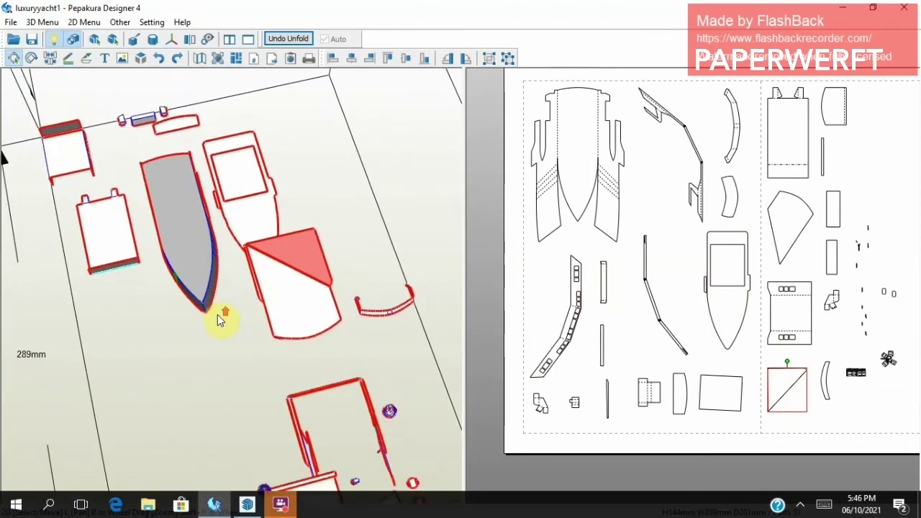
scroll(217, 315, "up", 3)
mouse_move(806, 202)
left_mouse_down()
mouse_move(781, 396)
mouse_move(806, 389)
left_mouse_up()
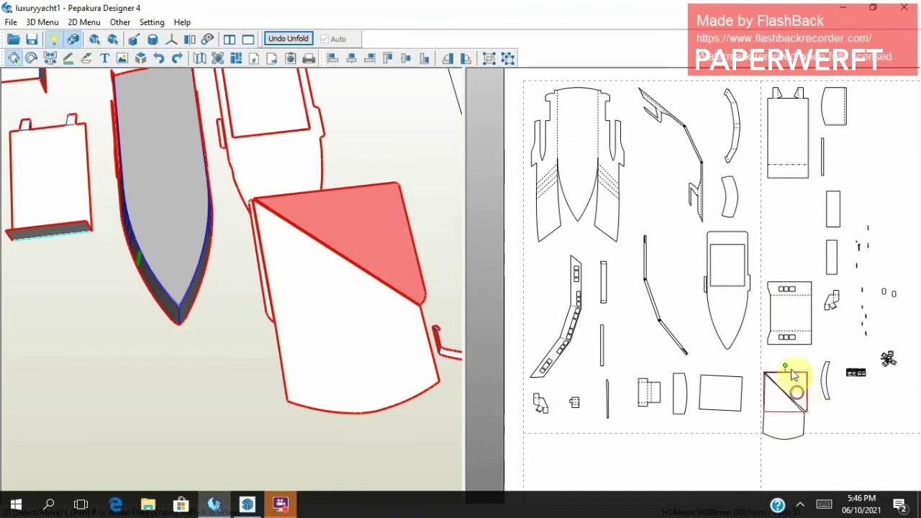
Turn the thin strip piece vertical and move it right, beside the triangle.
left_click(267, 309)
right_click_drag(655, 442, 622, 418)
scroll(623, 418, "up", 3)
mouse_move(611, 211)
left_mouse_down()
mouse_move(563, 299)
mouse_move(871, 278)
left_mouse_up()
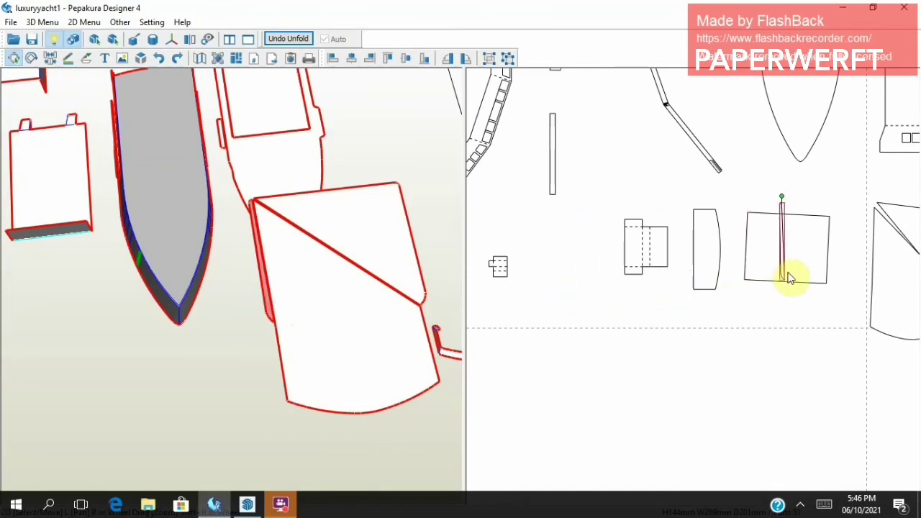
right_click_drag(584, 347, 666, 341)
scroll(665, 341, "down", 3)
scroll(591, 376, "down", 2)
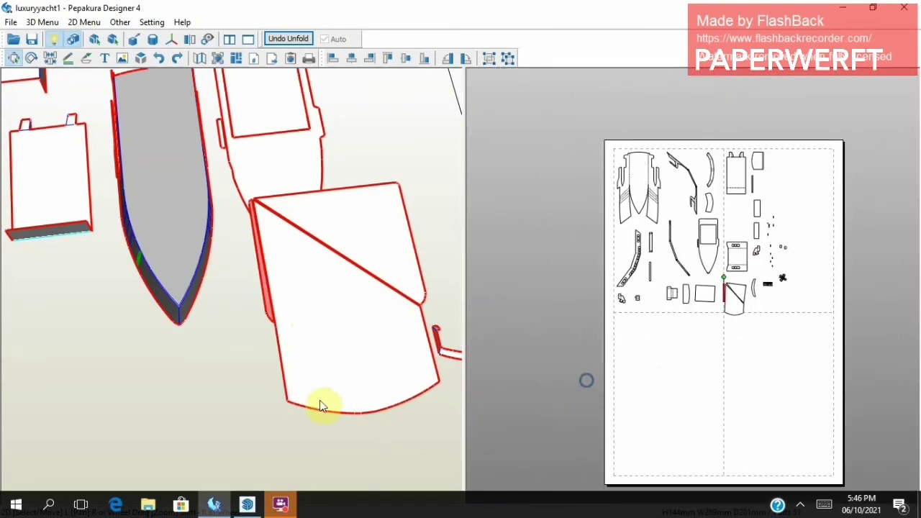
left_click_drag(320, 400, 325, 344)
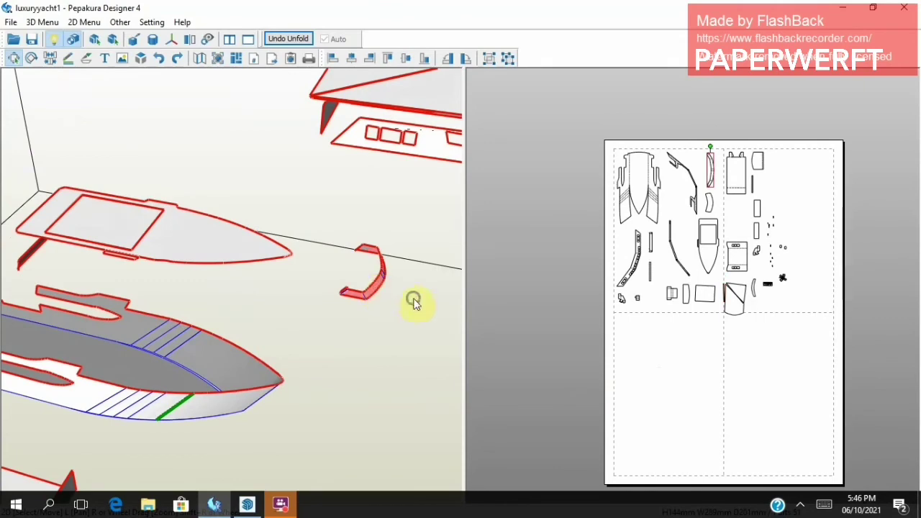
scroll(418, 296, "up", 3)
scroll(442, 295, "down", 3)
scroll(453, 295, "down", 3)
mouse_move(464, 295)
left_mouse_down()
mouse_move(372, 197)
mouse_move(293, 309)
mouse_move(284, 350)
mouse_move(342, 248)
left_mouse_up()
scroll(342, 248, "up", 2)
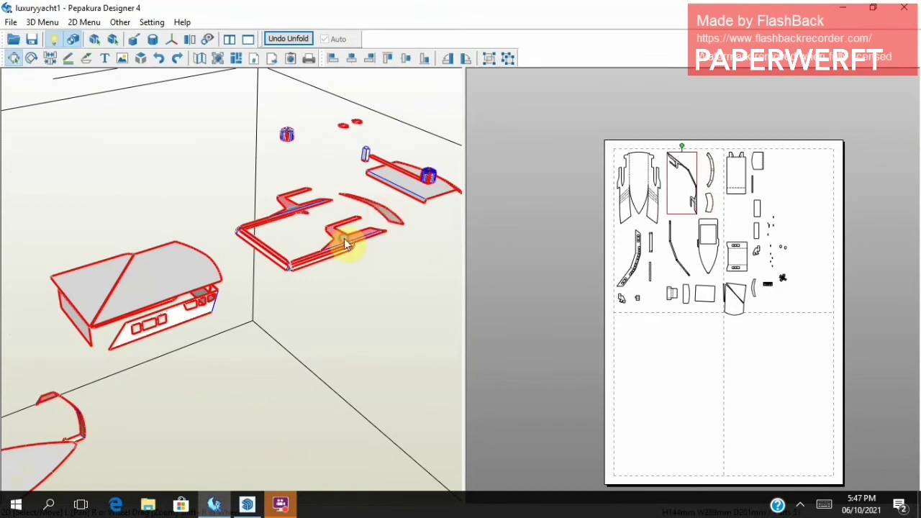
left_click(311, 269)
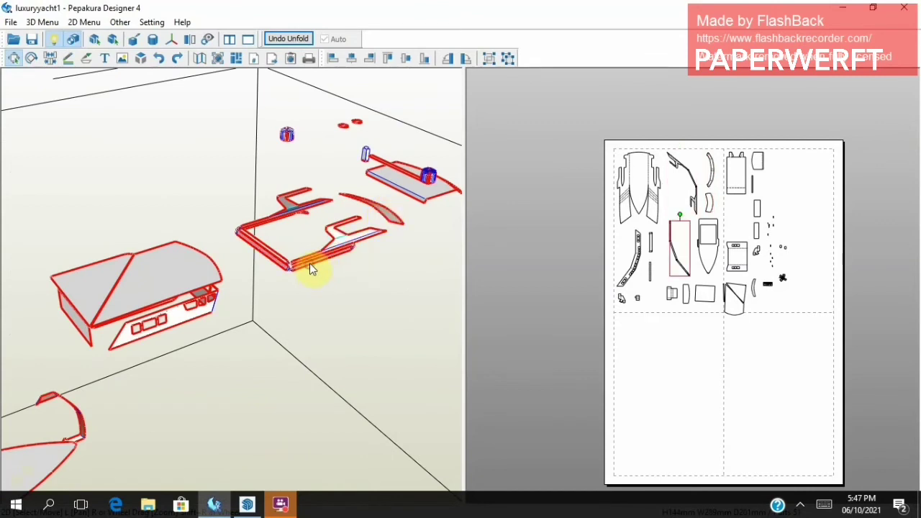
left_click(400, 182)
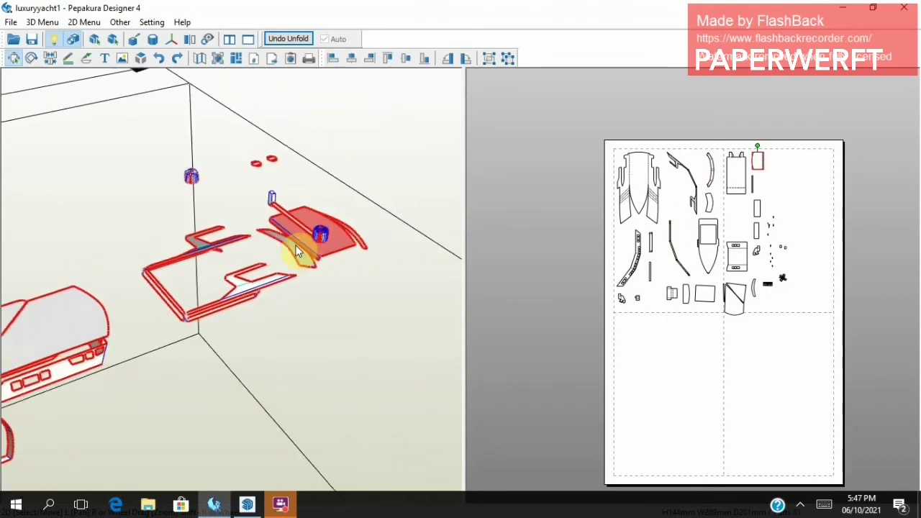
scroll(308, 247, "up", 5)
scroll(241, 235, "down", 3)
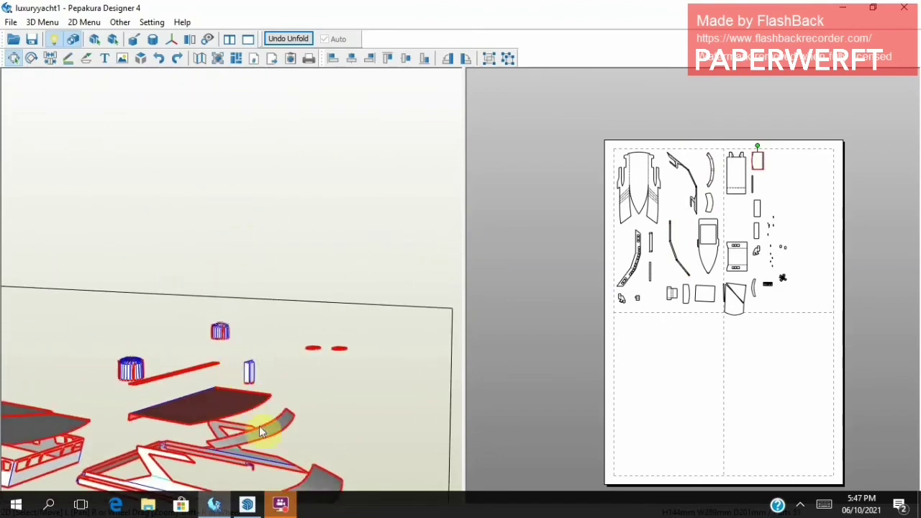
left_click(265, 435)
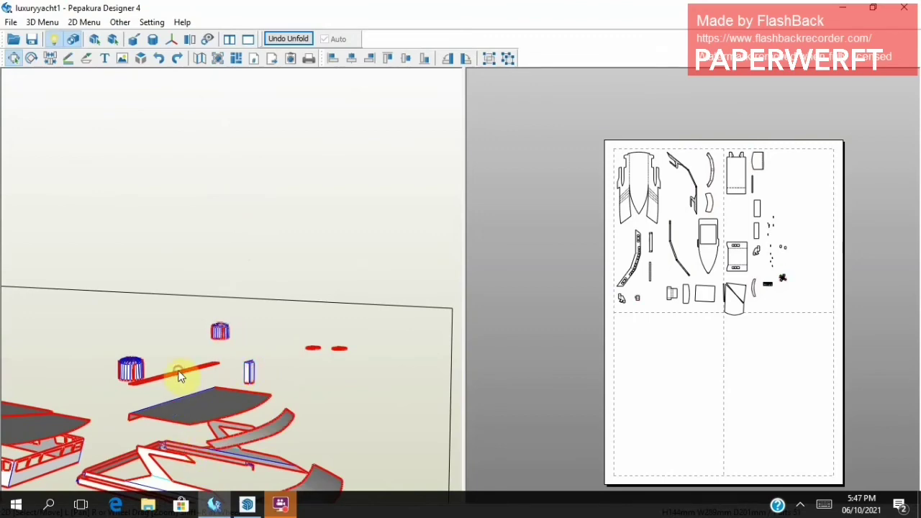
left_click_drag(185, 369, 213, 388)
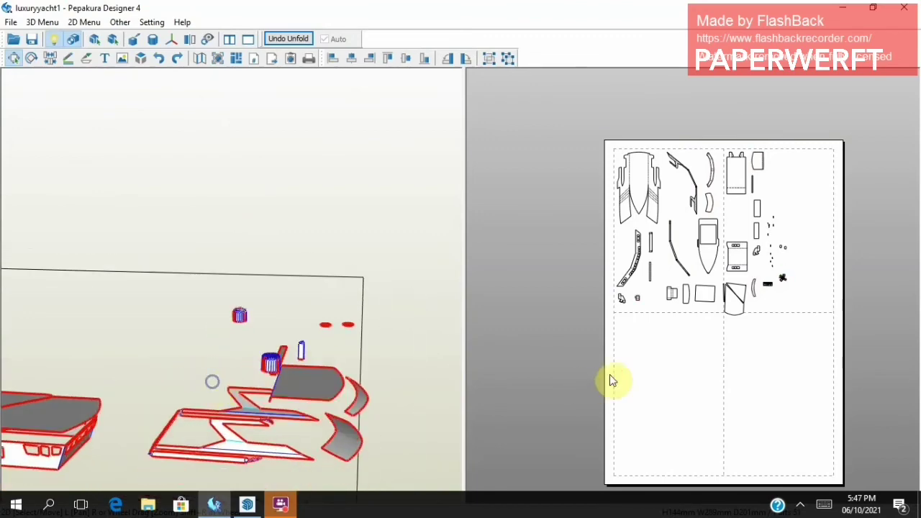
scroll(658, 360, "up", 2)
scroll(659, 359, "down", 2)
scroll(626, 421, "up", 1)
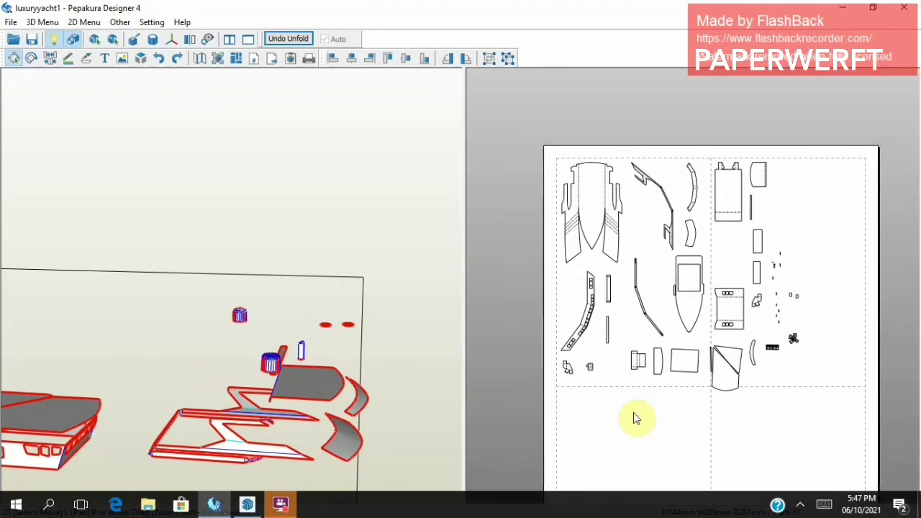
scroll(641, 393, "up", 1)
right_click_drag(633, 399, 601, 382)
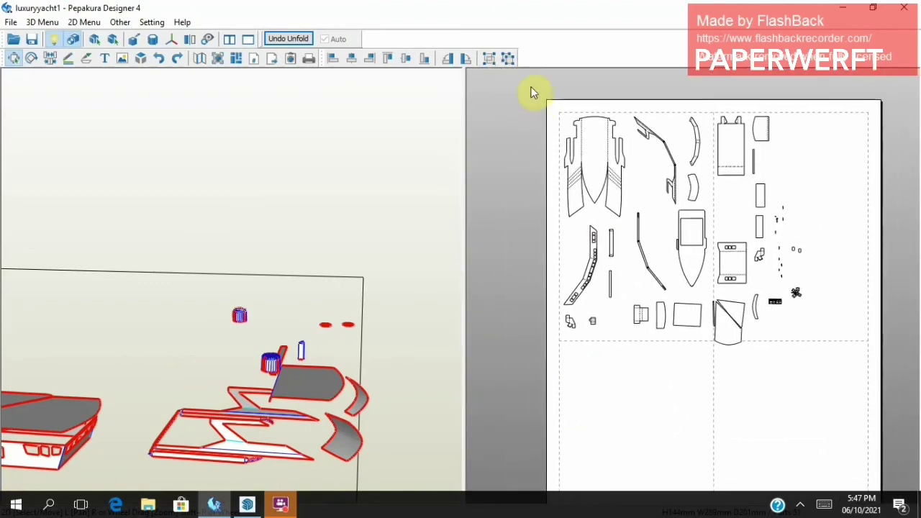
Box-select every yacht part, drag the group down to mid-sheet, and deselect it.
left_click_drag(533, 92, 818, 380)
left_click(669, 329)
left_click_drag(534, 95, 803, 419)
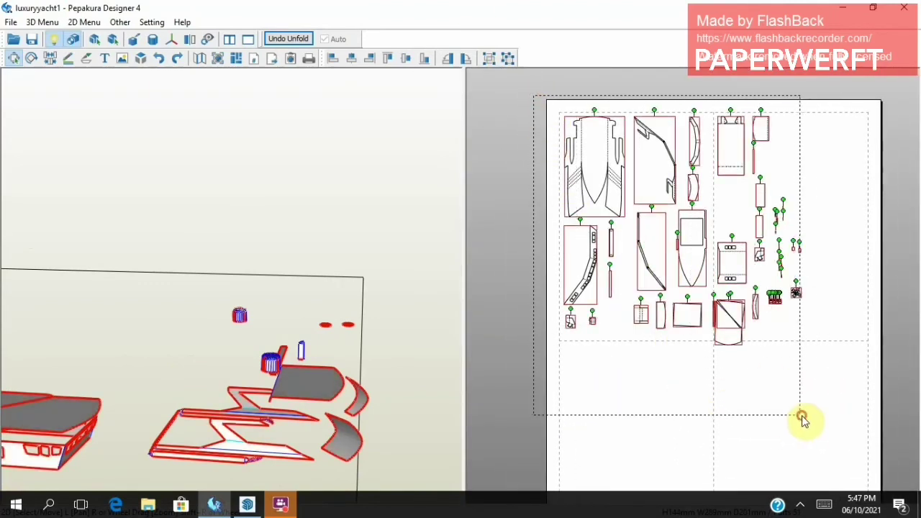
left_click_drag(602, 148, 627, 377)
right_click_drag(758, 261, 764, 205)
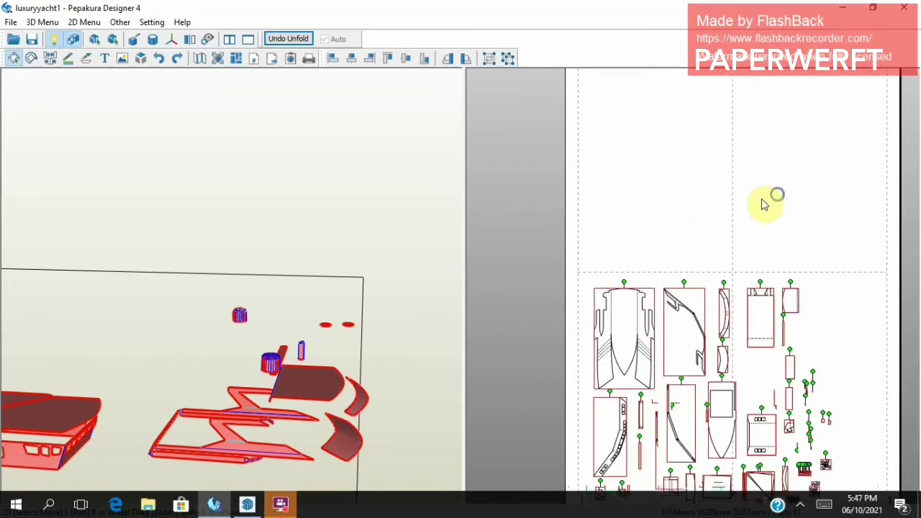
left_click_drag(630, 308, 634, 226)
right_click_drag(599, 160, 598, 202)
left_click_drag(579, 193, 819, 484)
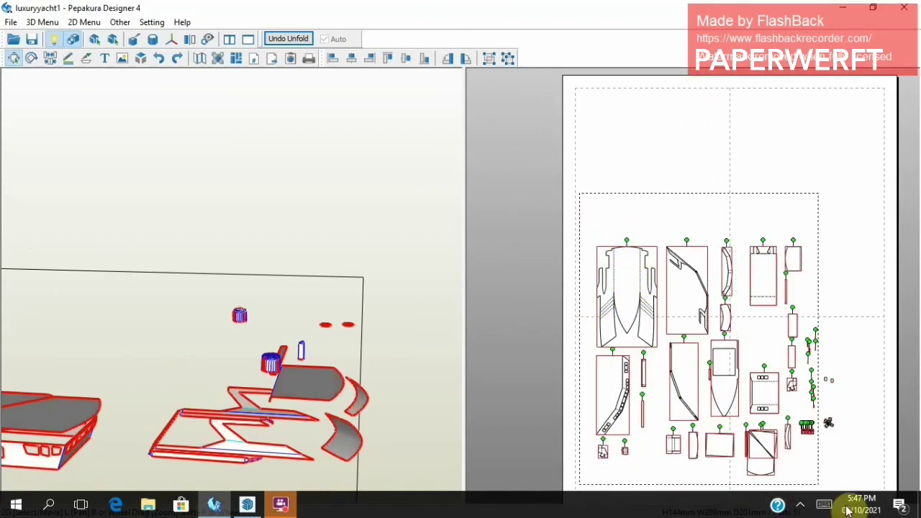
left_click(569, 326)
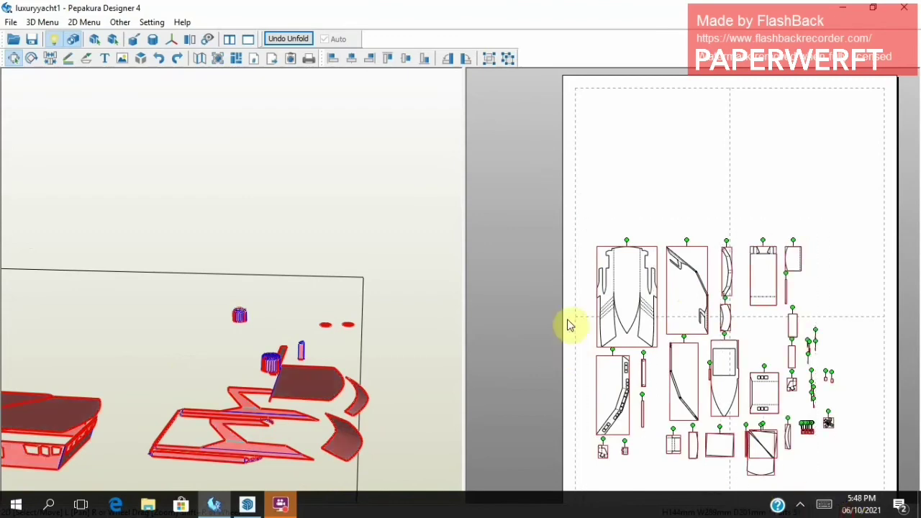
scroll(669, 185, "down", 3)
Move the hull piece to the page's top-left corner and raise the long curved strip.
scroll(660, 230, "down", 1)
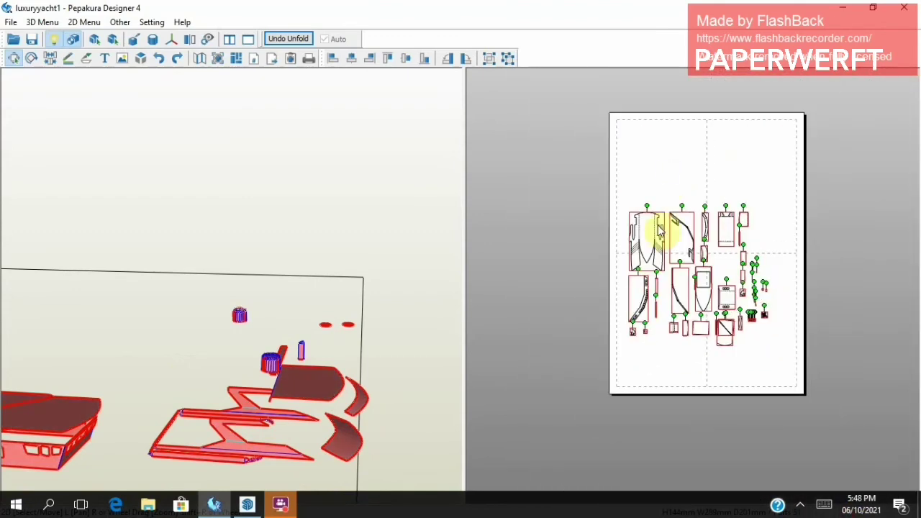
left_click_drag(659, 229, 702, 268)
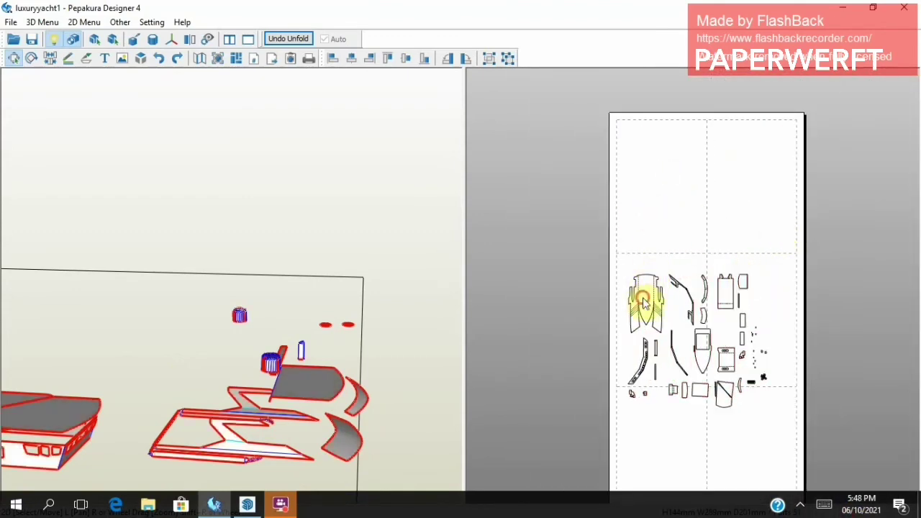
left_click_drag(645, 301, 632, 158)
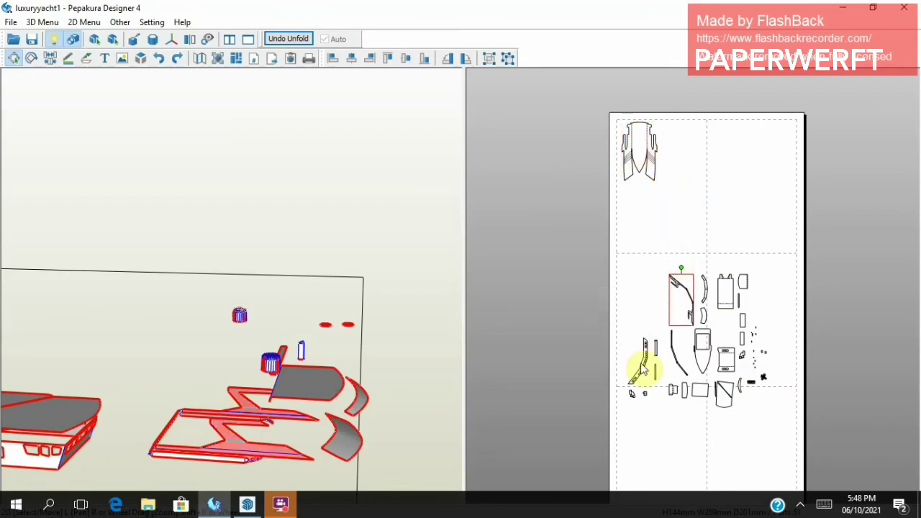
left_click_drag(638, 364, 657, 321)
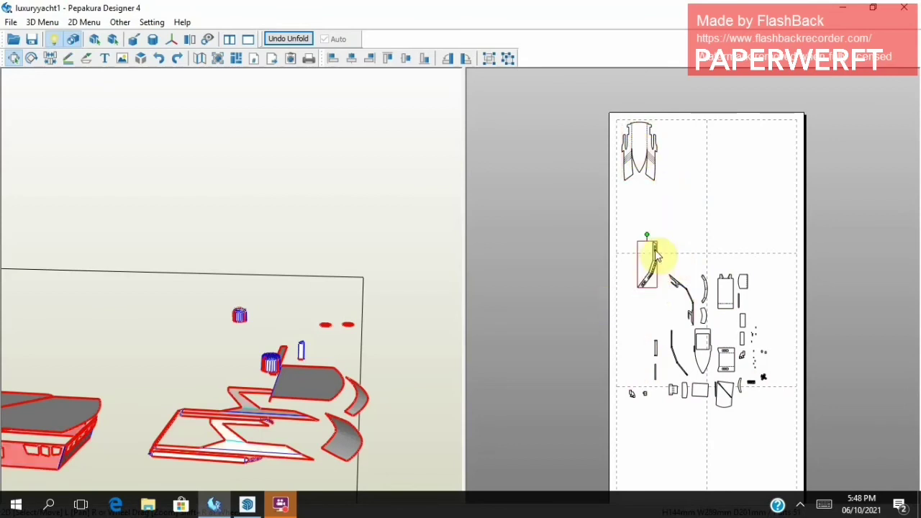
left_click(635, 142)
scroll(665, 191, "up", 2)
scroll(853, 126, "up", 2)
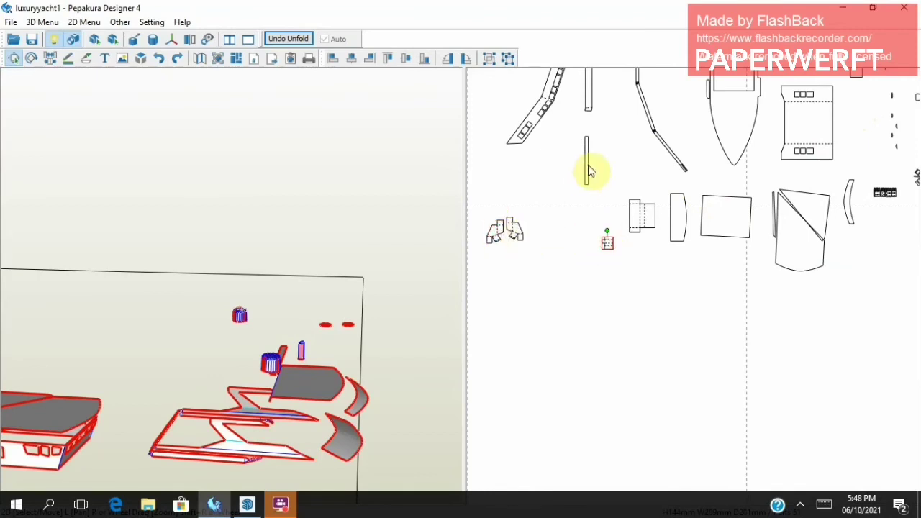
Shift the thin vertical strip and dashed rectangular piece left and group nearby small parts.
left_click_drag(588, 171, 539, 245)
left_click_drag(631, 226, 576, 230)
left_click_drag(488, 204, 574, 274)
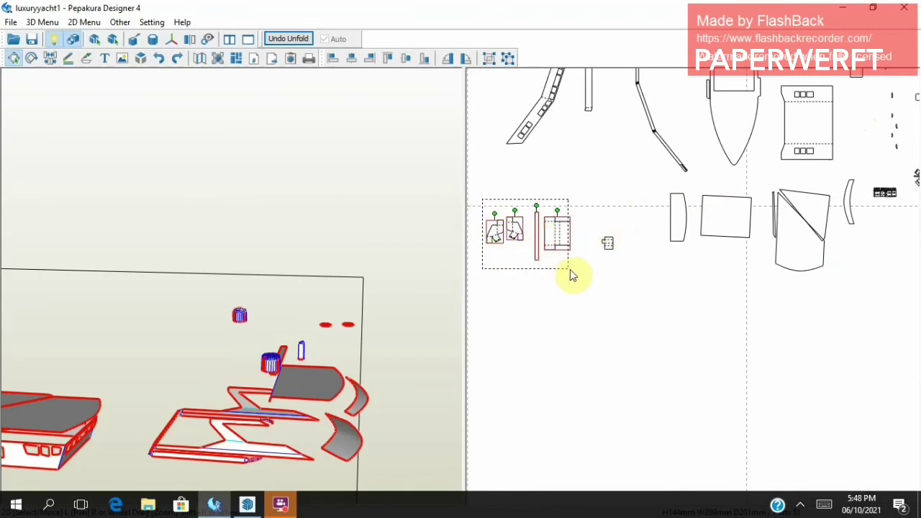
left_click_drag(558, 234, 582, 211)
scroll(578, 313, "up", 1)
scroll(581, 230, "down", 3)
Place the small parts above the hull, with the box-shaped part beside the thin strip.
left_click_drag(630, 263, 644, 106)
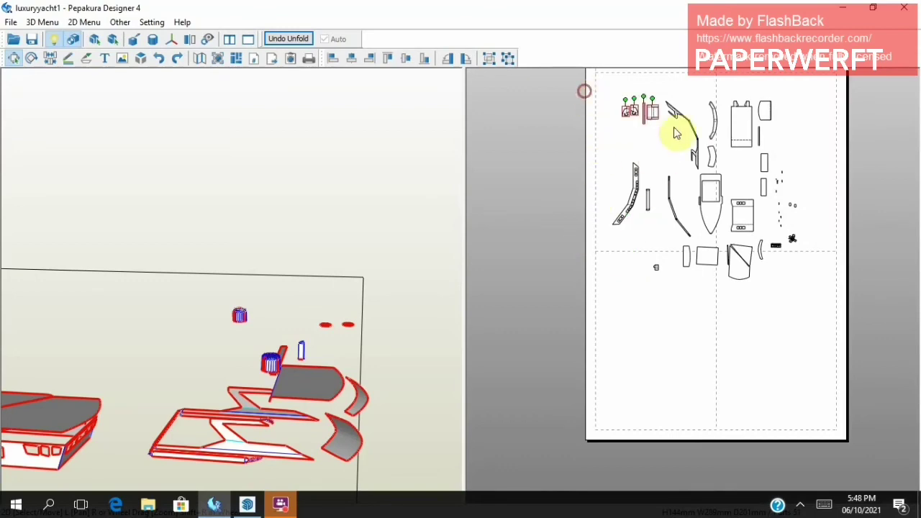
right_click_drag(648, 123, 596, 301)
left_click_drag(602, 287, 589, 79)
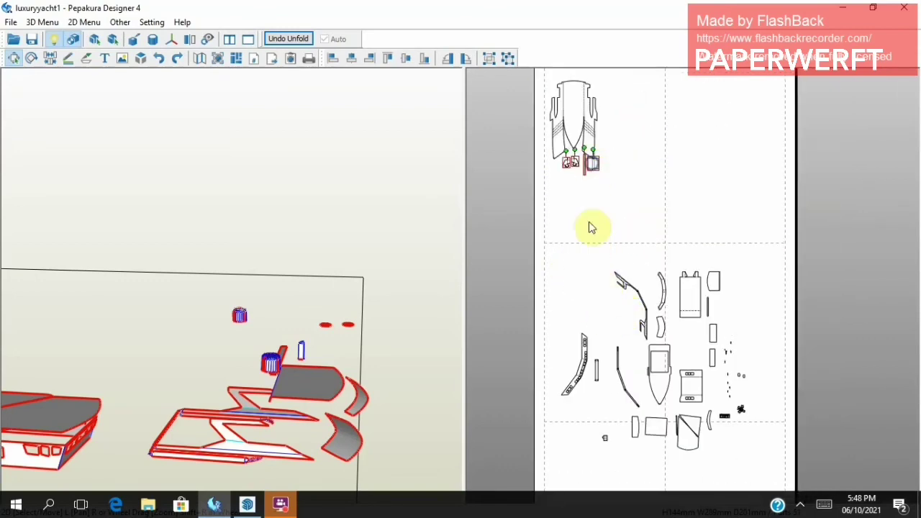
right_click_drag(595, 83, 587, 180)
scroll(720, 302, "up", 1)
scroll(664, 280, "up", 2)
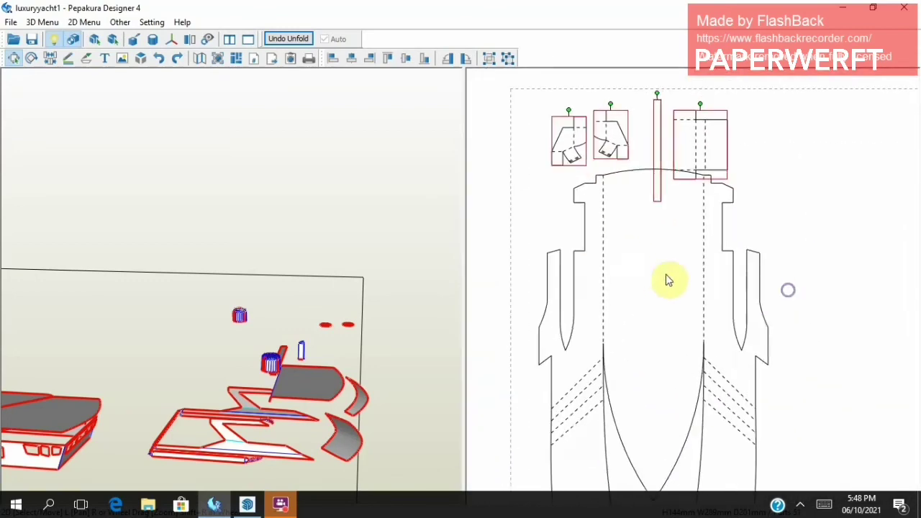
scroll(617, 294, "down", 1)
mouse_move(568, 148)
left_mouse_down()
mouse_move(561, 120)
mouse_move(580, 121)
left_mouse_up()
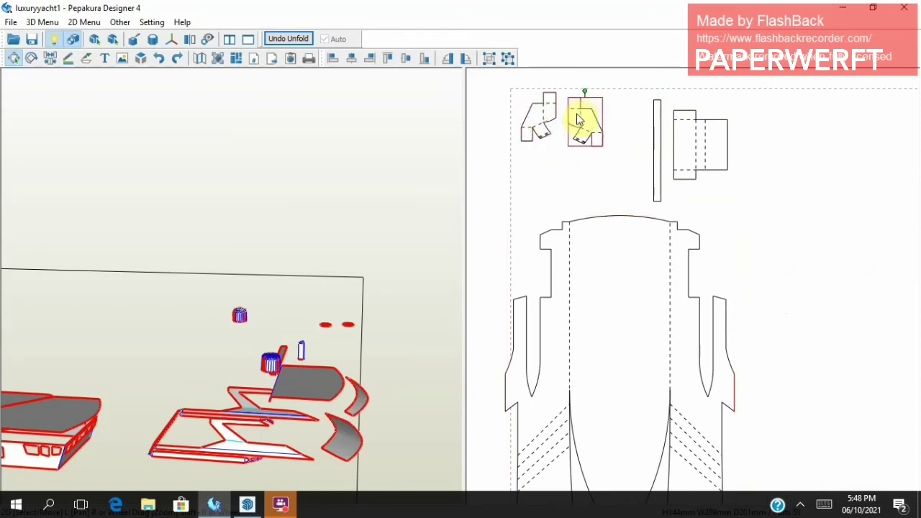
left_click_drag(691, 137, 624, 133)
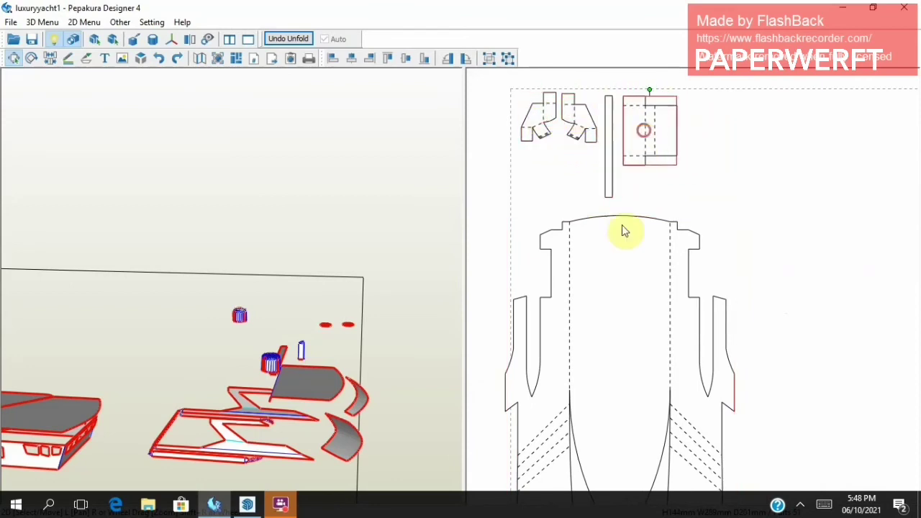
Move the box-shaped cabin pieces up the sheet beside the hull.
left_click(631, 273)
scroll(669, 309, "down", 3)
scroll(724, 312, "up", 1)
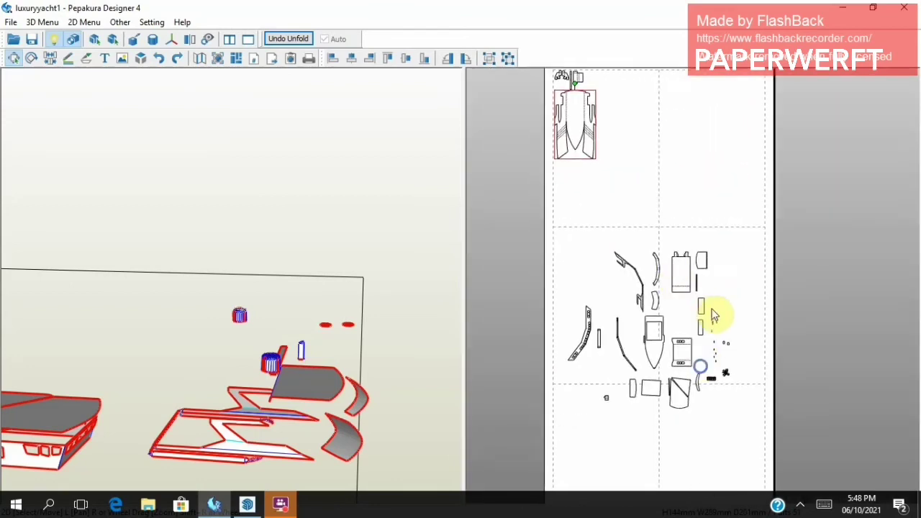
scroll(724, 312, "up", 2)
scroll(685, 404, "down", 2)
scroll(707, 422, "up", 2)
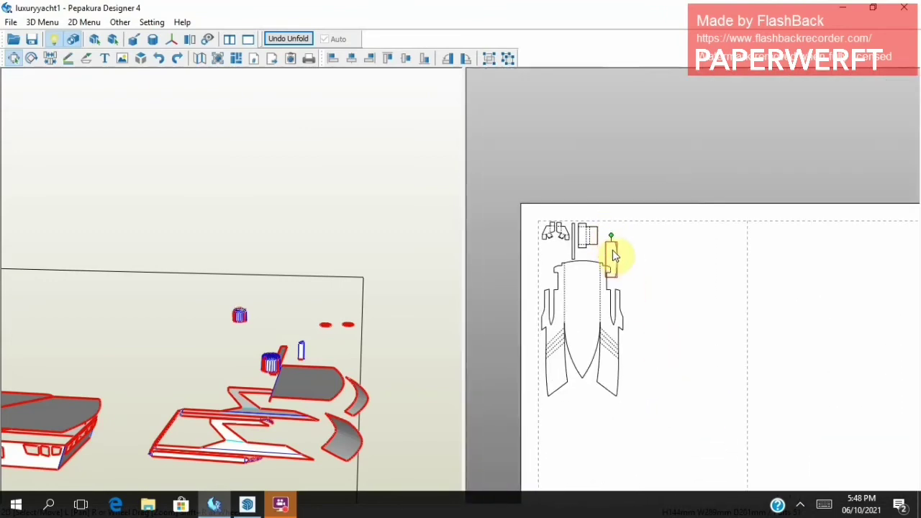
scroll(634, 335, "down", 1)
scroll(652, 325, "up", 1)
scroll(411, 242, "up", 2)
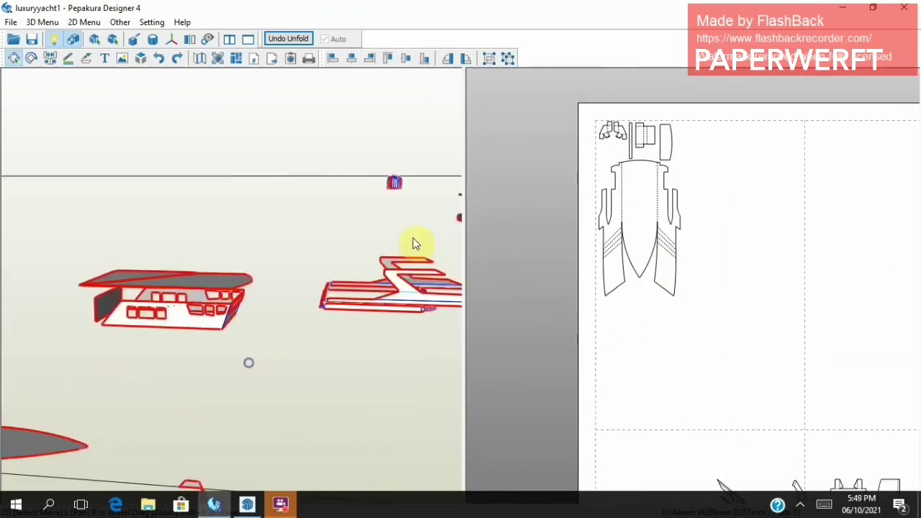
scroll(380, 248, "up", 2)
scroll(390, 254, "up", 2)
scroll(389, 254, "down", 3)
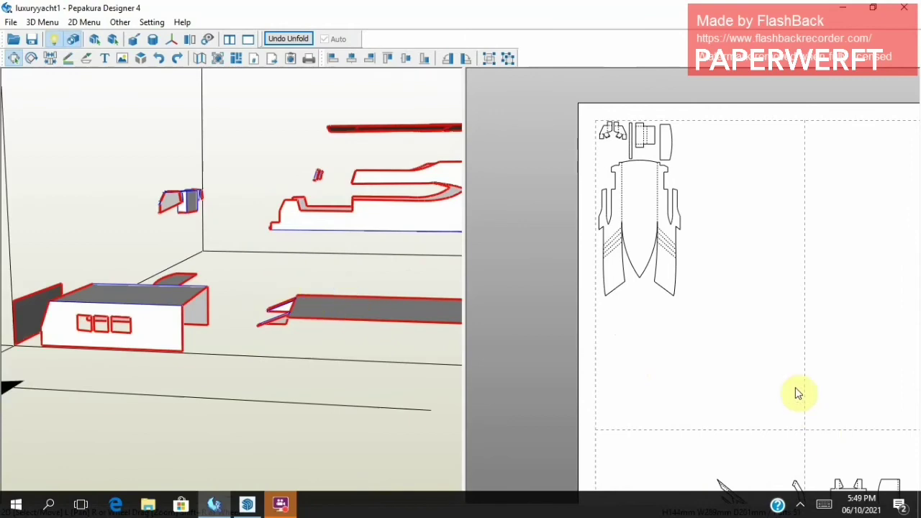
mouse_move(367, 367)
left_mouse_down()
mouse_move(250, 394)
mouse_move(259, 401)
left_mouse_up()
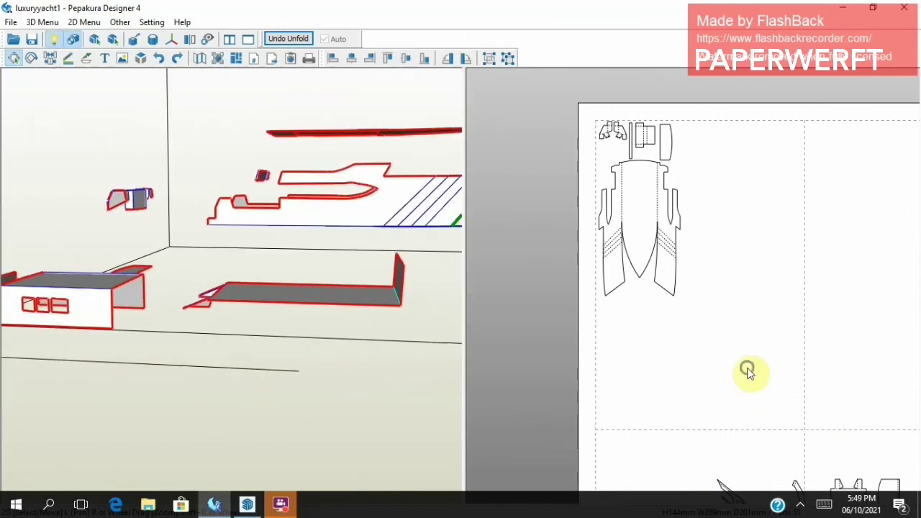
scroll(749, 370, "down", 1)
left_click_drag(714, 349, 668, 179)
left_click_drag(699, 237, 617, 168)
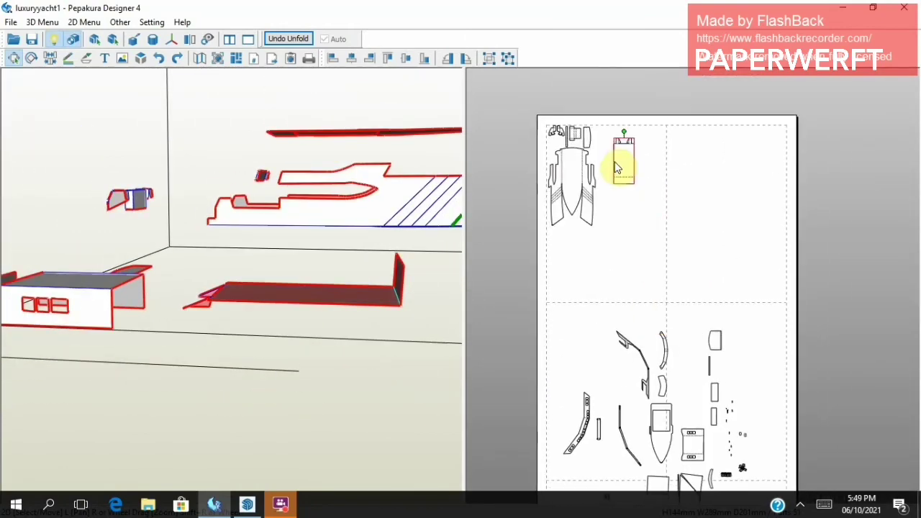
left_click(96, 314)
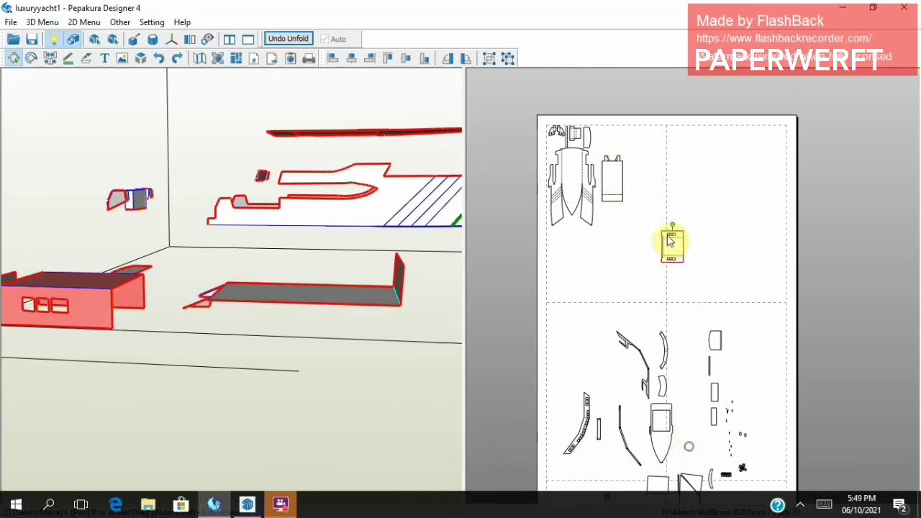
left_click_drag(669, 241, 659, 169)
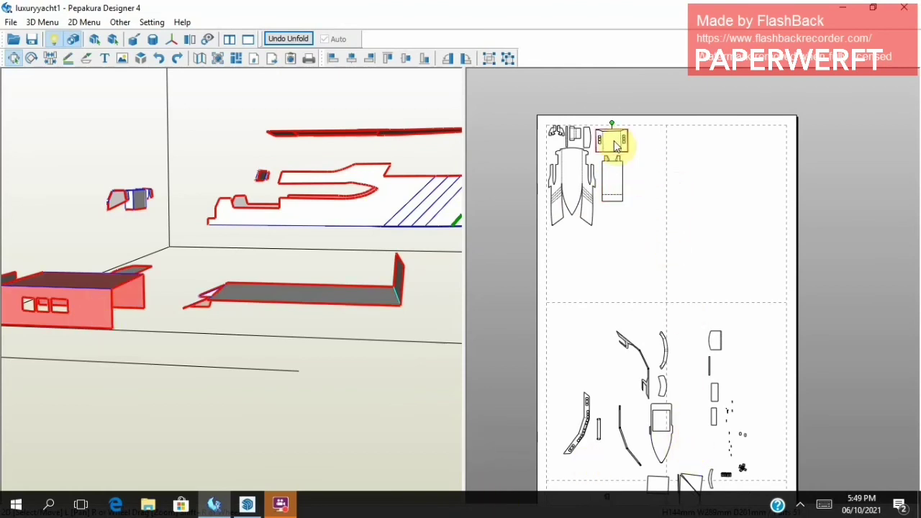
Stack the small rectangular pieces closely, tucking one up under the piece above.
left_click_drag(76, 302, 141, 352)
left_click(714, 394)
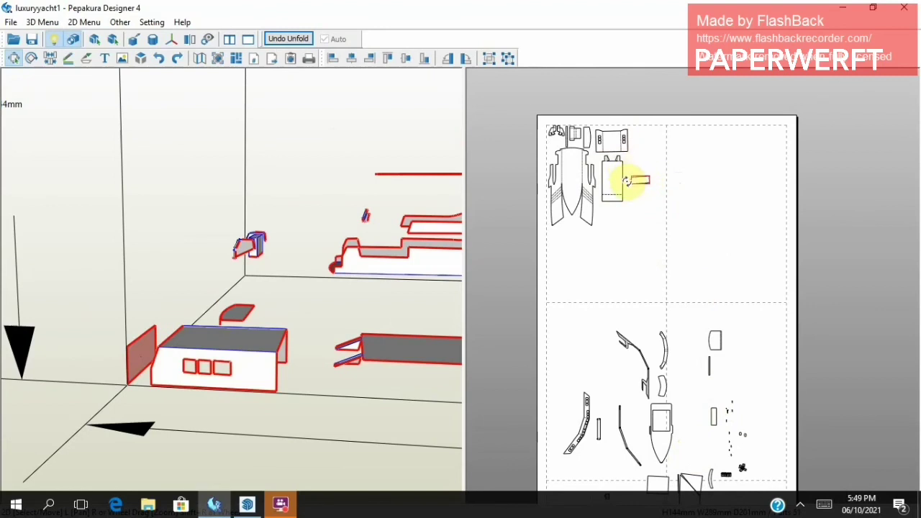
left_click(617, 205)
mouse_move(608, 149)
left_mouse_down()
mouse_move(610, 168)
mouse_move(609, 144)
left_mouse_up()
left_click(608, 157)
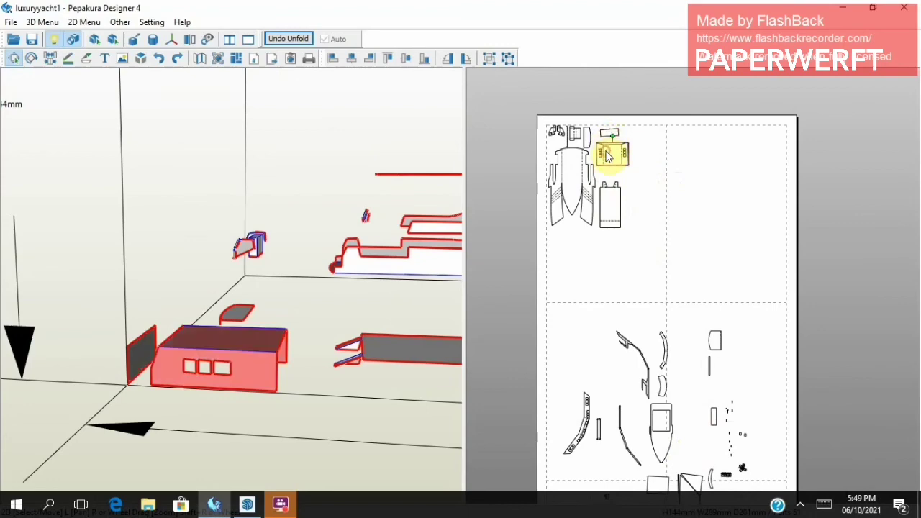
left_click_drag(608, 210, 606, 209)
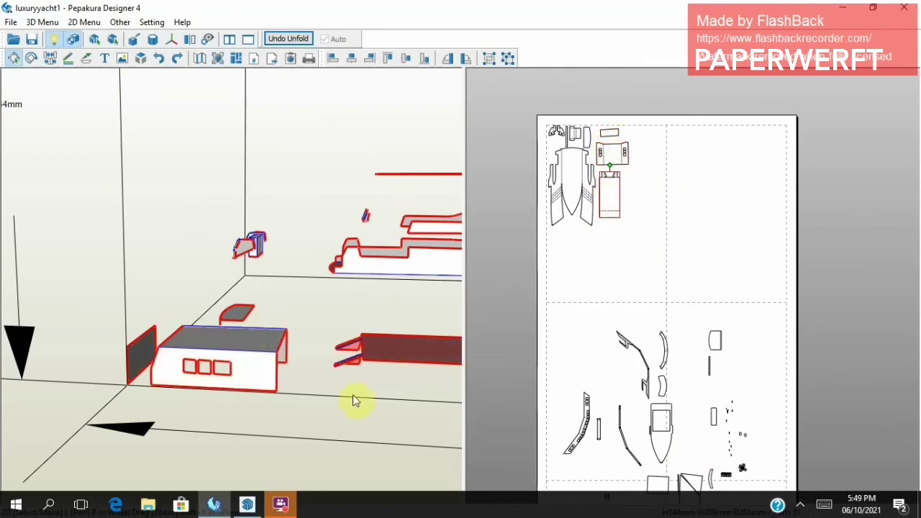
scroll(341, 424, "down", 3)
left_click_drag(341, 423, 353, 437)
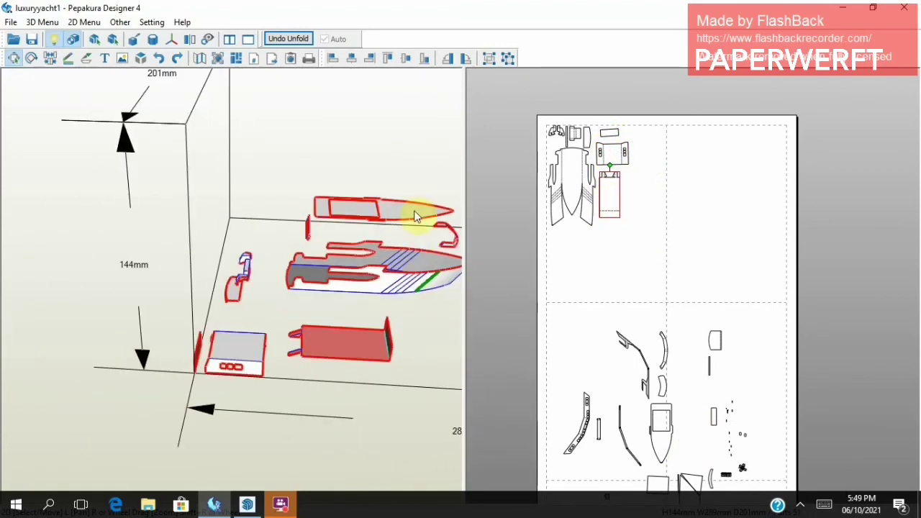
scroll(644, 433, "up", 2)
scroll(756, 300, "up", 2)
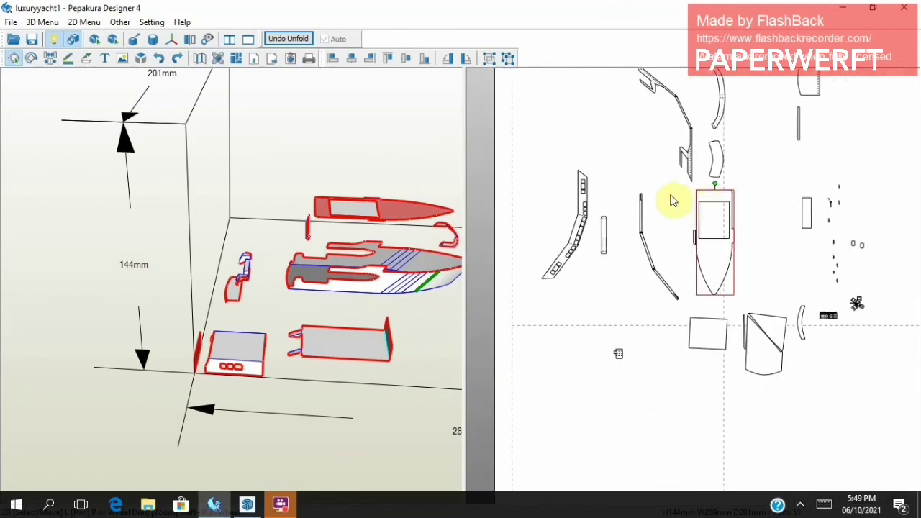
left_click(672, 199, "shift")
Move the boat-shaped deck piece up onto the top page.
mouse_move(714, 219)
right_mouse_down()
mouse_move(658, 181)
mouse_move(648, 288)
right_mouse_up()
mouse_move(655, 344)
left_mouse_down()
mouse_move(627, 247)
mouse_move(610, 366)
mouse_move(632, 183)
left_mouse_up()
mouse_move(632, 184)
right_mouse_down()
mouse_move(684, 247)
mouse_move(662, 342)
right_mouse_up()
scroll(237, 354, "up", 3)
scroll(226, 351, "up", 3)
Bring the small curved piece and windowed curved strip beside the deck, and raise the vertical strip.
left_click_drag(226, 352, 300, 304)
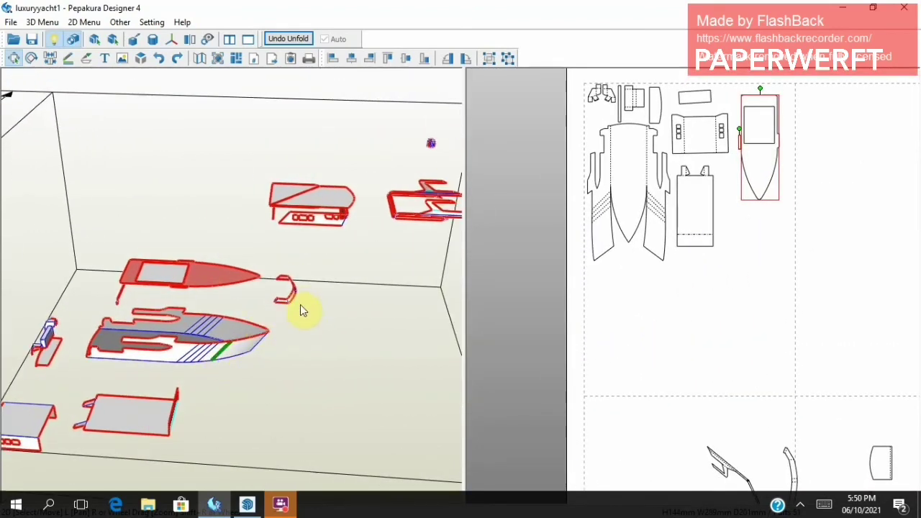
left_click(291, 299)
right_click_drag(660, 374, 604, 311)
scroll(729, 376, "down", 2)
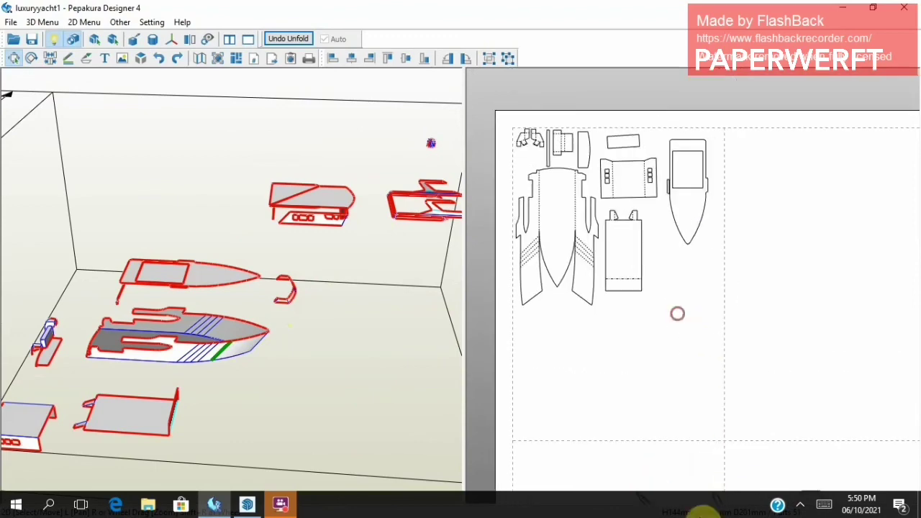
scroll(750, 382, "up", 2)
mouse_move(751, 382)
left_mouse_down()
mouse_move(696, 309)
mouse_move(671, 214)
left_mouse_up()
right_click_drag(615, 303, 640, 274)
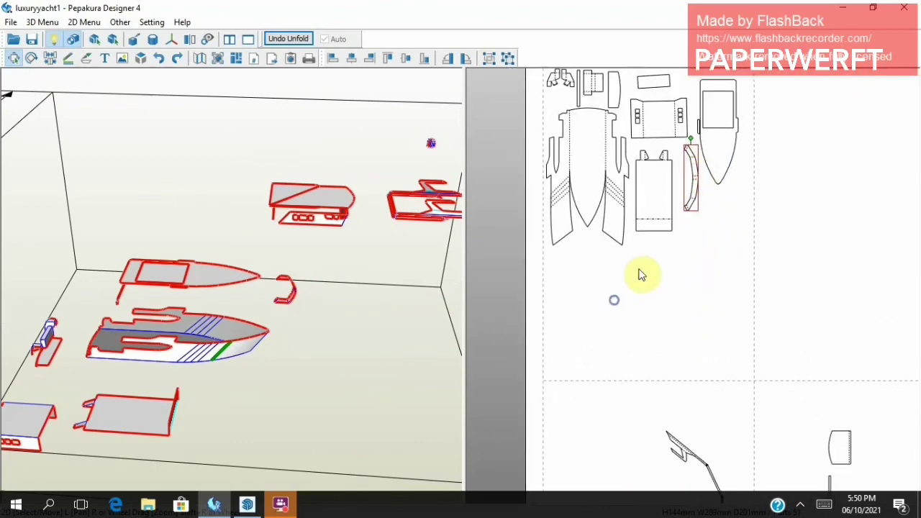
left_click(338, 225)
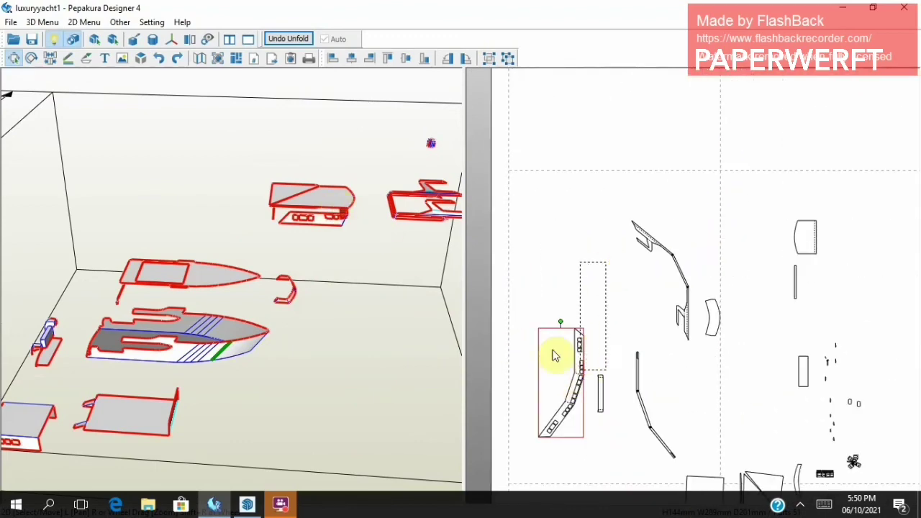
right_click_drag(578, 348, 613, 386)
mouse_move(612, 386)
left_mouse_down()
mouse_move(710, 312)
mouse_move(676, 306)
left_mouse_up()
left_click_drag(705, 340, 705, 300)
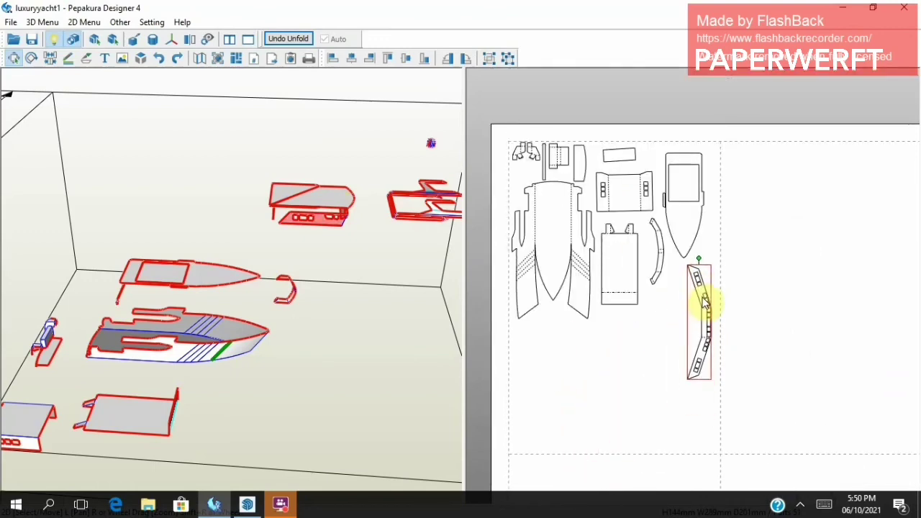
Undo the last two moves, then bring the selected piece and a long piece up beside the hull.
key("ctrl+z")
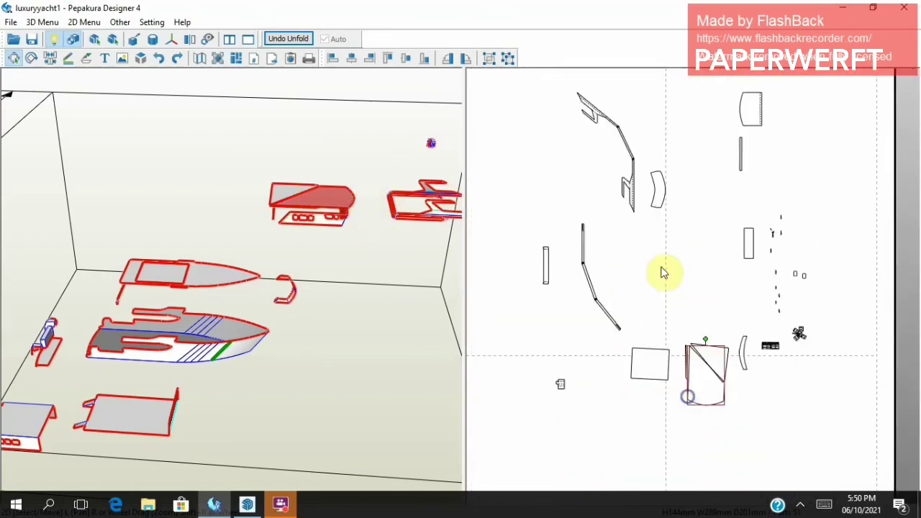
key("ctrl+z")
key("ctrl+z")
left_click_drag(699, 318, 619, 160)
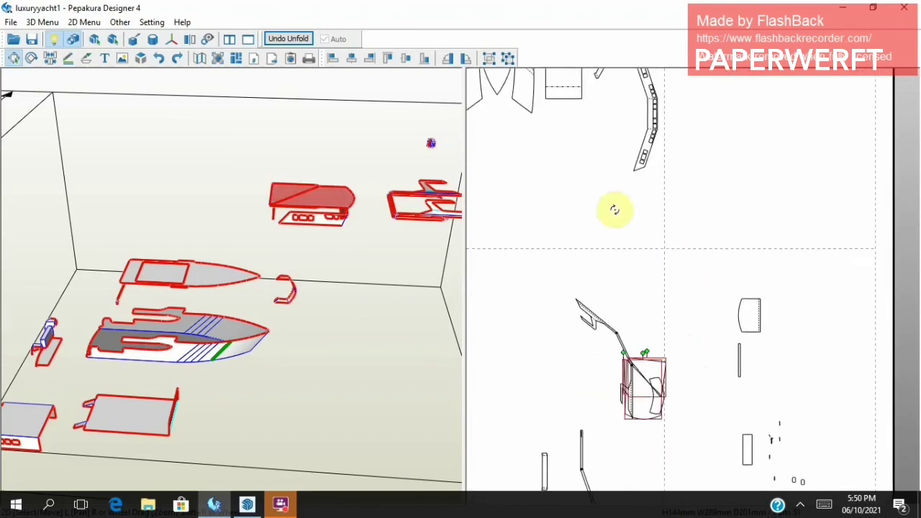
left_click_drag(444, 252, 350, 206)
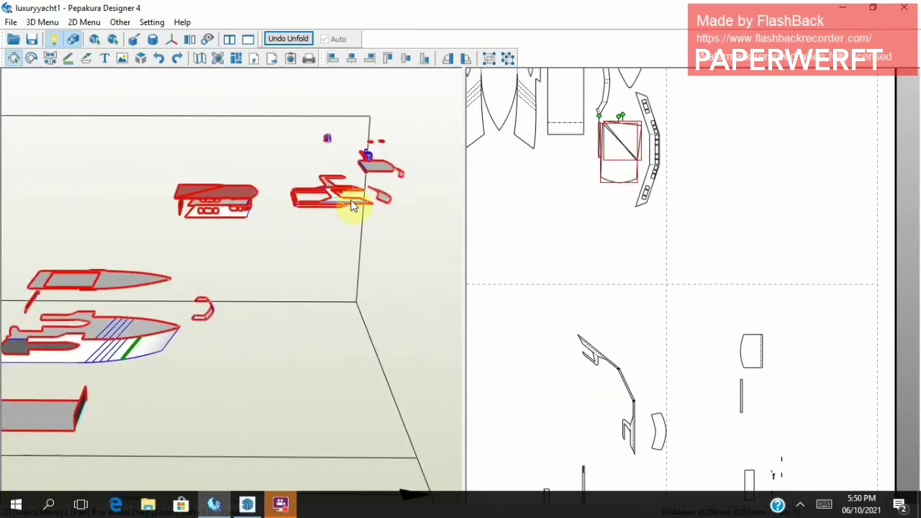
left_click(376, 247)
mouse_move(377, 247)
left_mouse_down()
mouse_move(617, 363)
mouse_move(559, 175)
left_mouse_up()
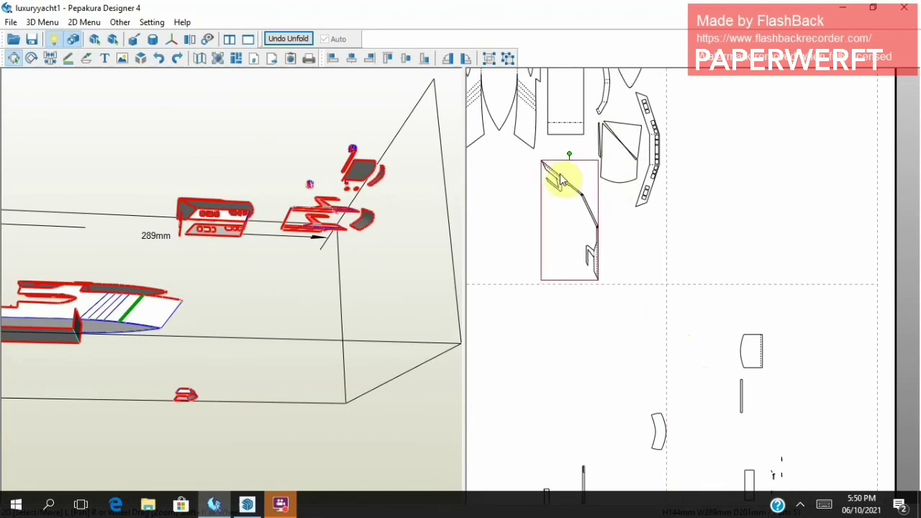
left_click_drag(629, 350, 583, 191)
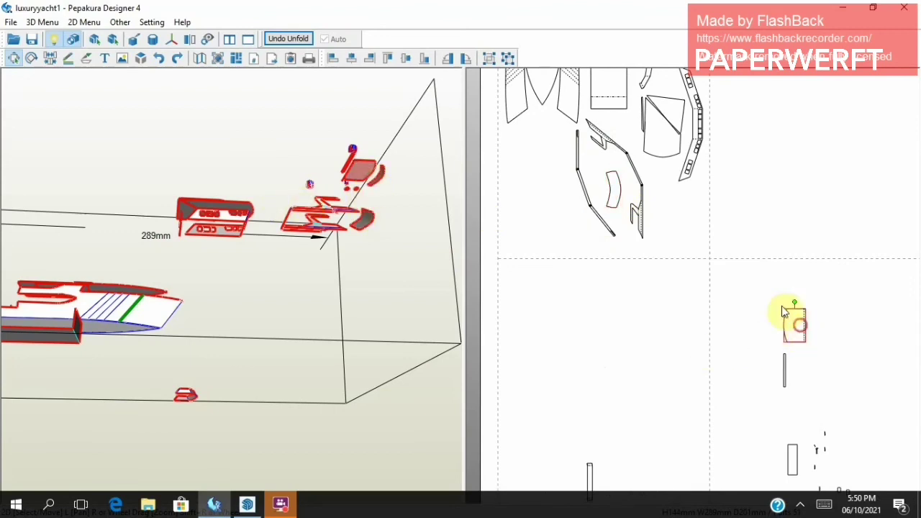
Move a small stray piece up beside the top parts and the thin strip onto the page's left side.
left_click_drag(785, 311, 695, 232)
scroll(803, 452, "down", 2)
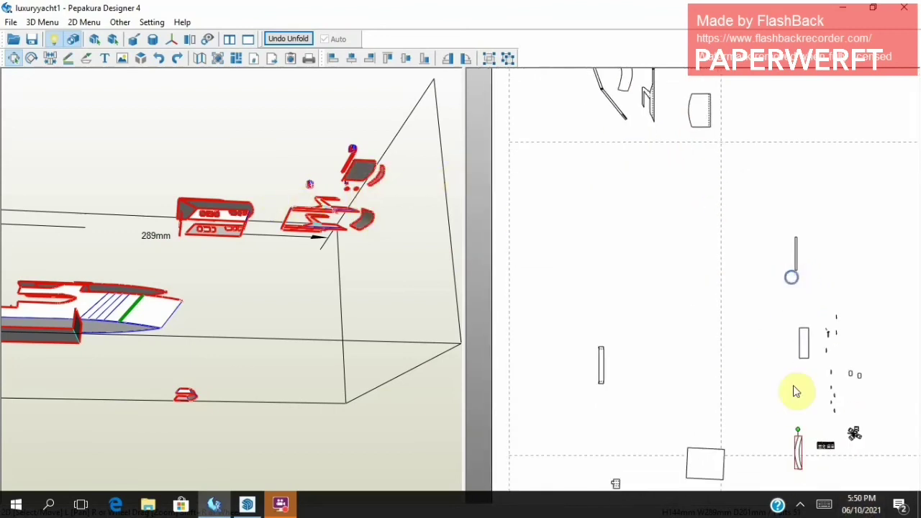
mouse_move(797, 460)
left_mouse_down()
mouse_move(656, 222)
mouse_move(705, 191)
left_mouse_up()
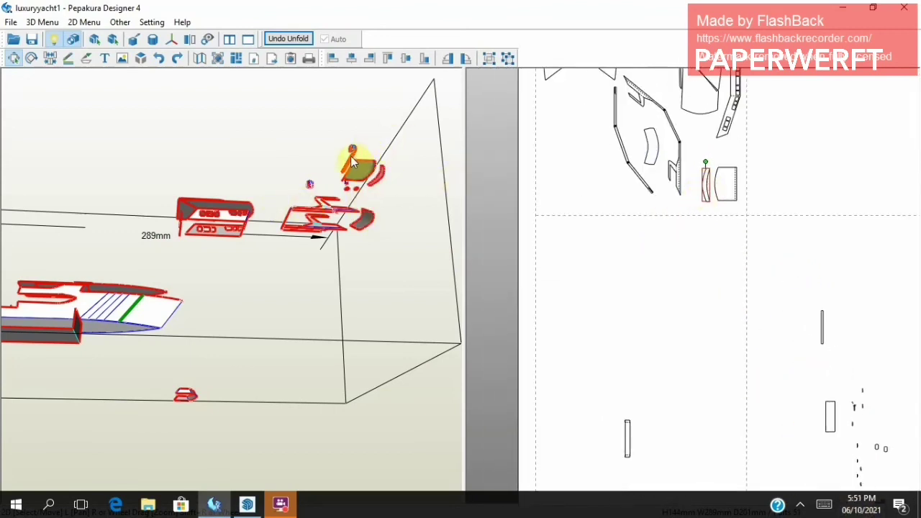
right_click_drag(686, 432, 638, 274)
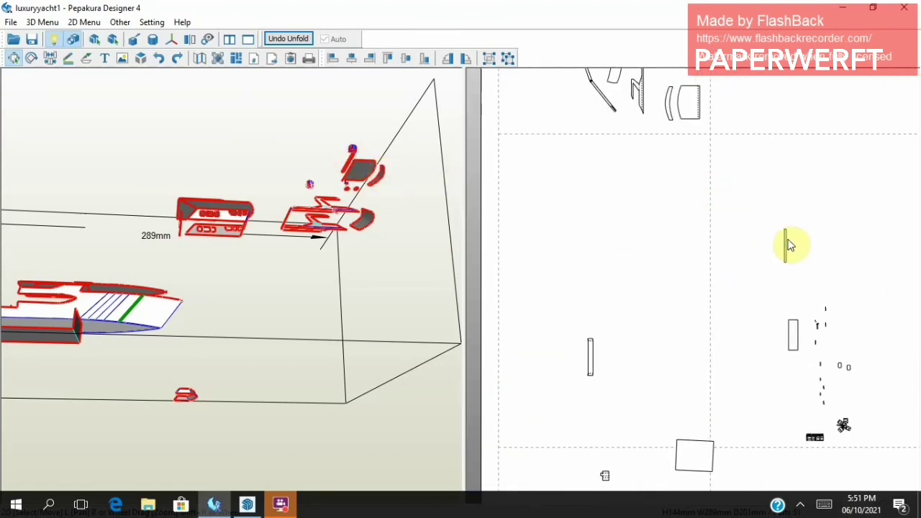
left_click_drag(757, 205, 567, 162)
scroll(576, 194, "down", 3)
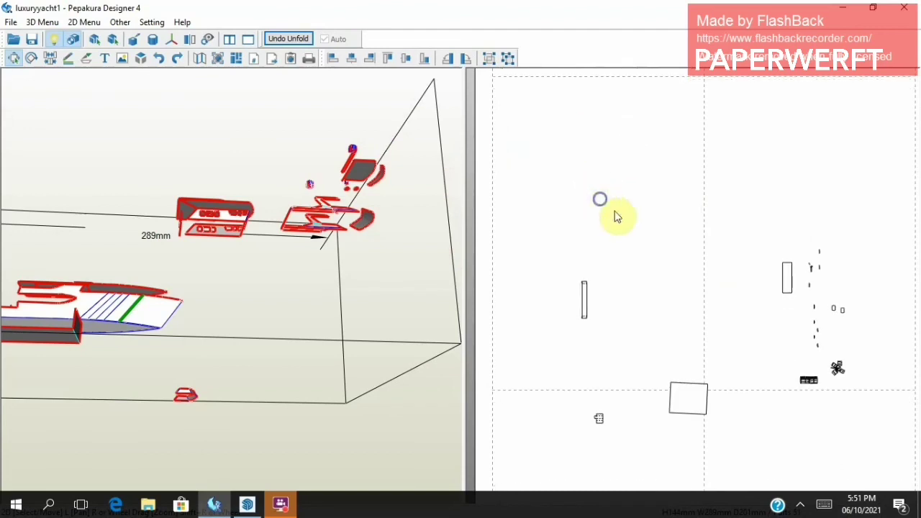
scroll(618, 270, "up", 10)
left_click_drag(618, 270, 531, 205)
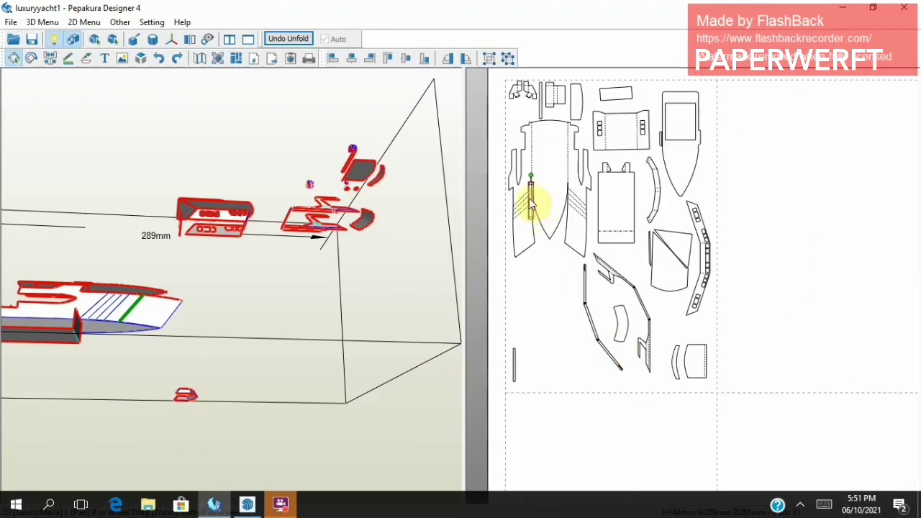
scroll(518, 132, "down", 5)
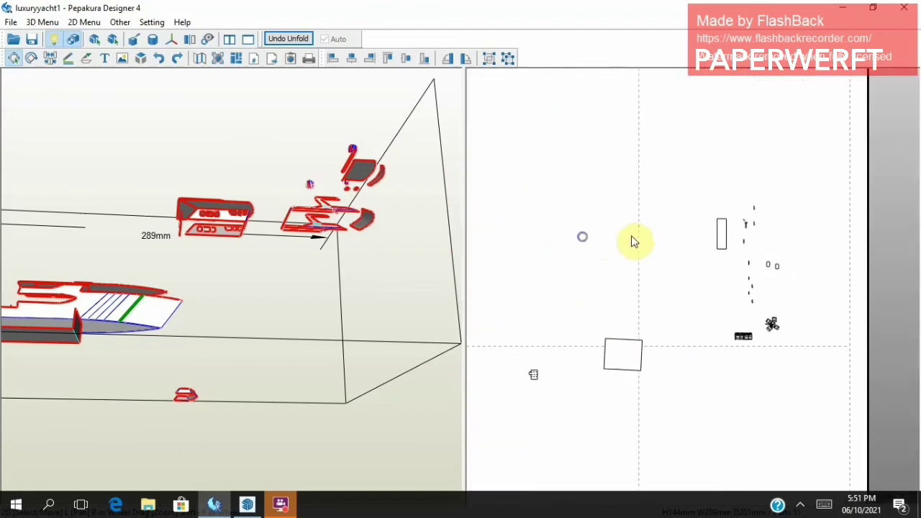
Place the small square, round tab and small rectangle at the upper left of the parts.
mouse_move(668, 366)
left_mouse_down()
mouse_move(612, 428)
mouse_move(807, 334)
left_mouse_up()
scroll(613, 429, "up", 5)
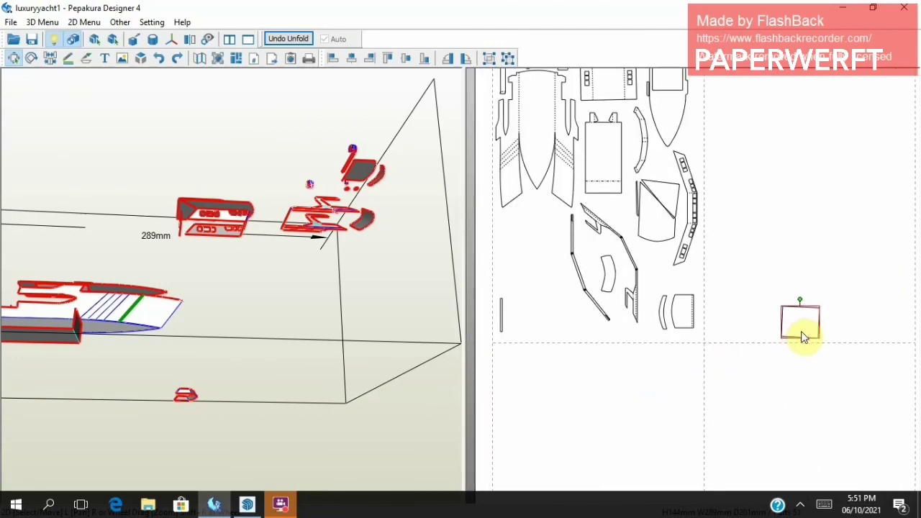
scroll(753, 249, "down", 5)
scroll(689, 238, "down", 4)
left_click_drag(680, 335, 654, 267)
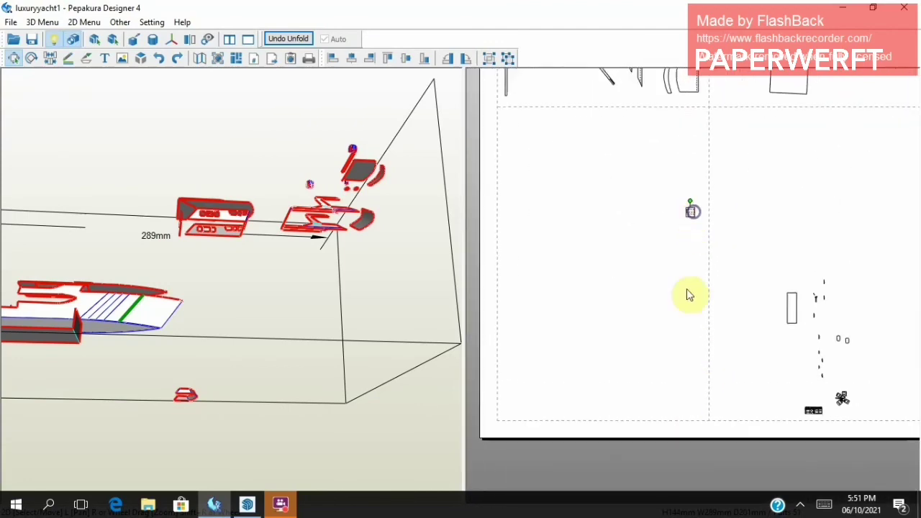
scroll(666, 288, "up", 5)
scroll(666, 368, "down", 3)
left_click_drag(713, 262, 544, 208)
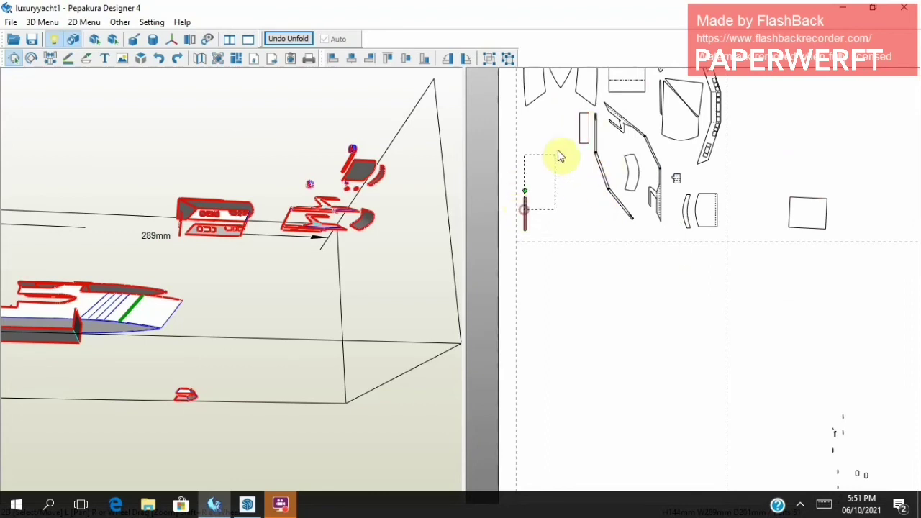
left_click_drag(821, 220, 550, 138)
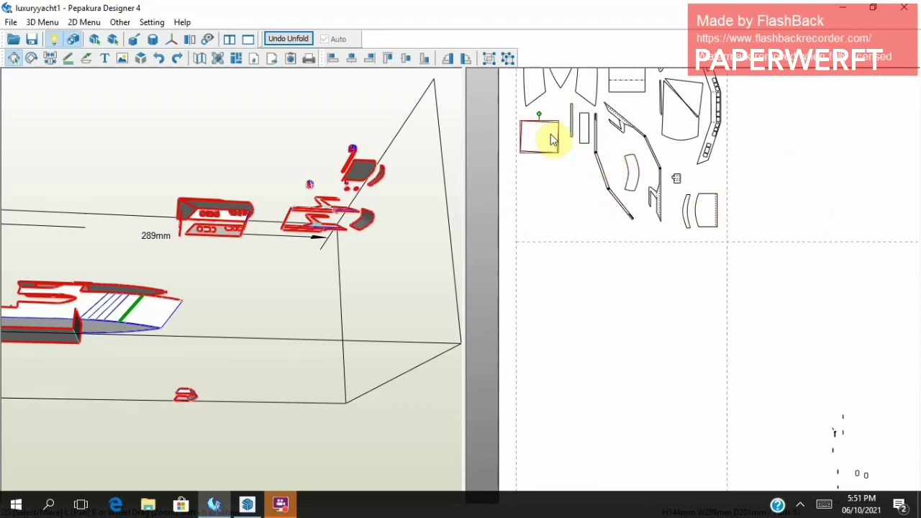
scroll(644, 243, "down", 3)
Select the tiny pieces on the lower page and move the propeller part and block strip onto the first sheet.
left_click_drag(705, 223, 765, 414)
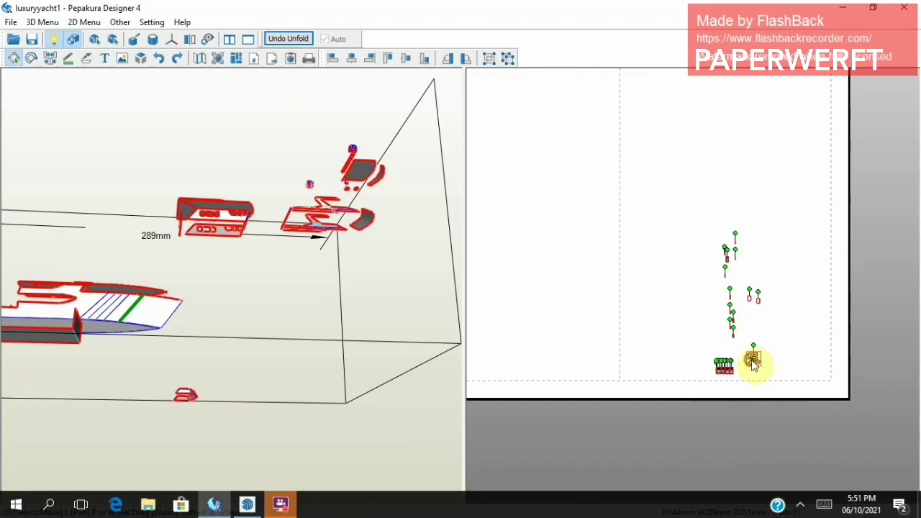
left_click_drag(705, 242, 779, 391)
mouse_move(780, 391)
right_mouse_down()
mouse_move(720, 348)
mouse_move(720, 380)
mouse_move(643, 298)
mouse_move(627, 323)
mouse_move(650, 398)
right_mouse_up()
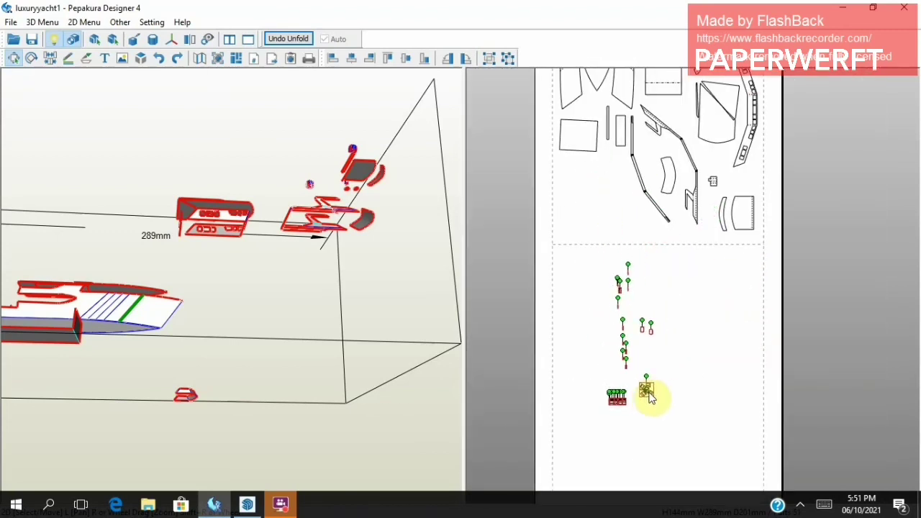
left_click_drag(650, 398, 584, 376)
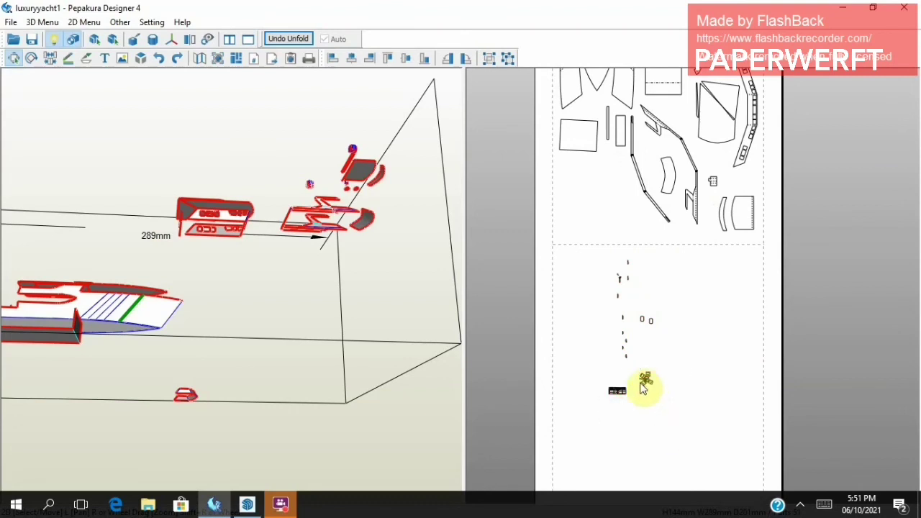
right_click_drag(646, 385, 643, 371)
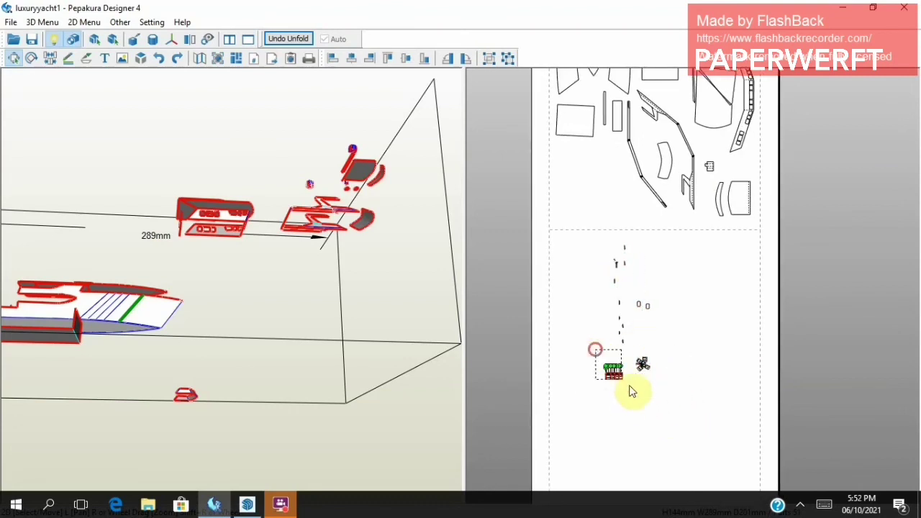
left_click_drag(646, 372, 619, 164)
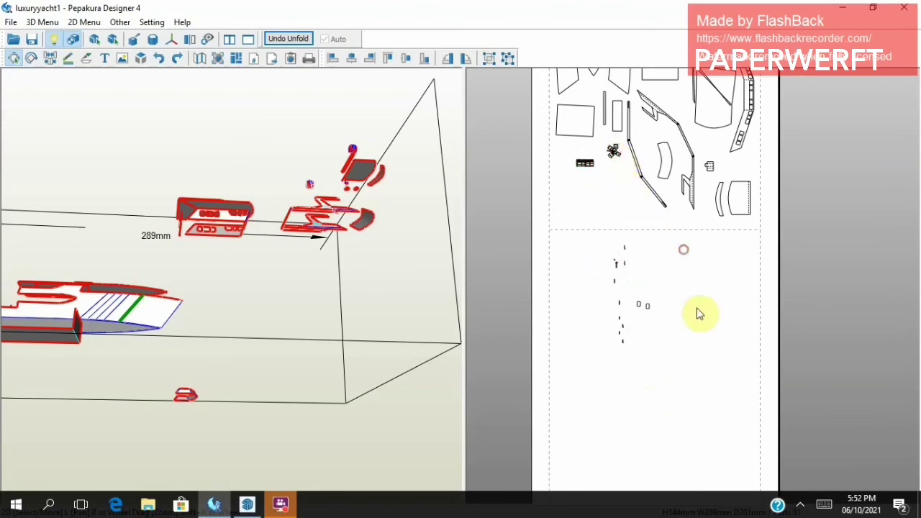
Zoom the page view out and rotate the 3D view to see the whole model.
scroll(695, 404, "up", 2)
scroll(790, 317, "down", 4)
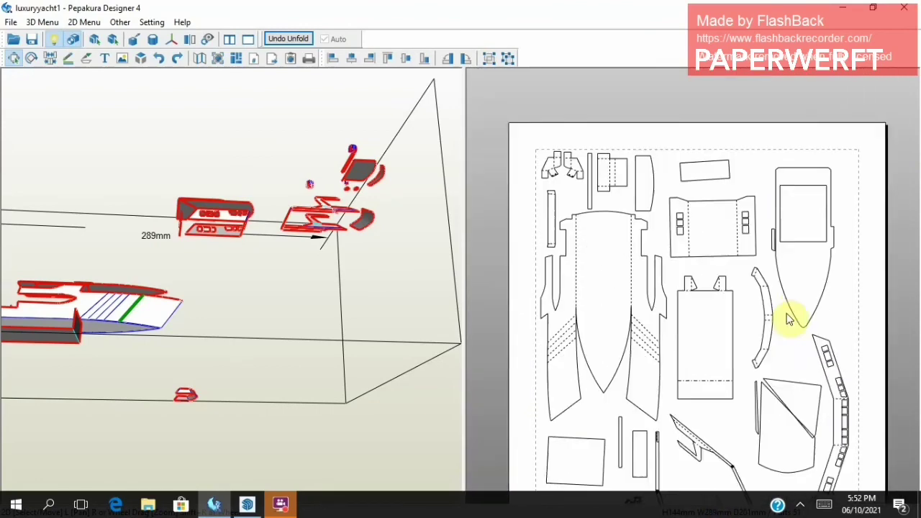
scroll(261, 317, "down", 3)
mouse_move(243, 343)
left_mouse_down()
mouse_move(214, 367)
mouse_move(232, 350)
mouse_move(306, 101)
left_mouse_up()
Turn the 3D model slightly and bring up the 3D Menu.
left_click_drag(228, 283, 232, 282)
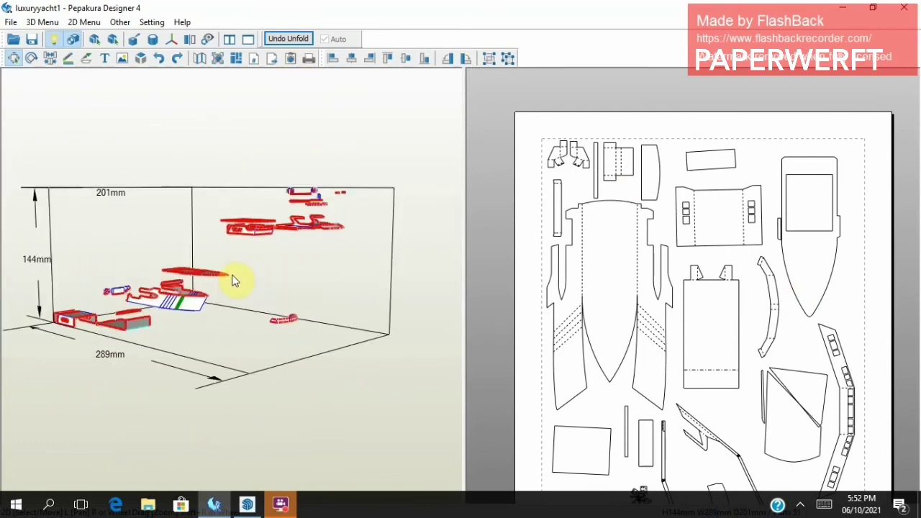
left_click(11, 22)
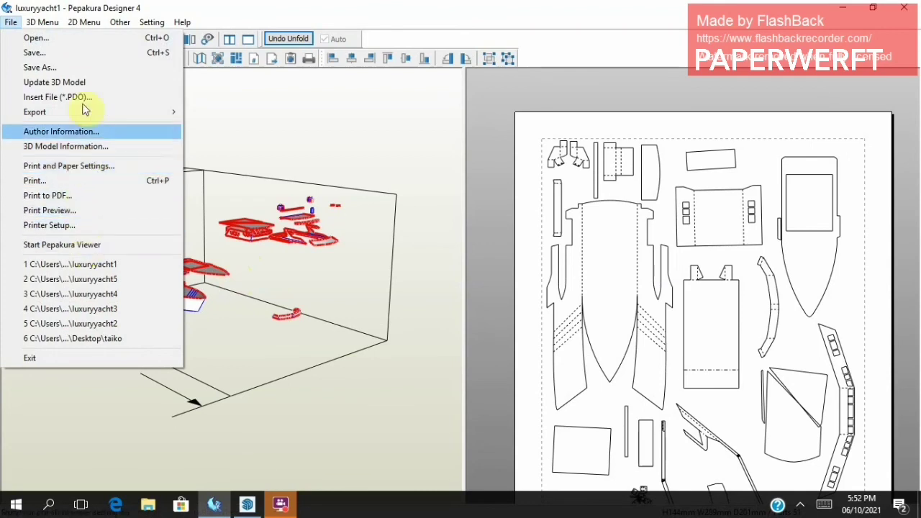
mouse_move(42, 22)
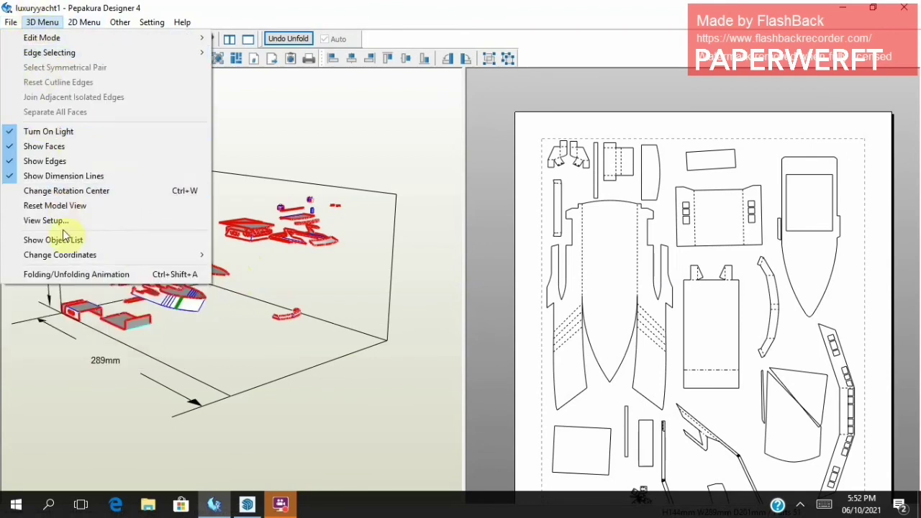
Preview the yacht's Folding/Unfolding Animation, playing then pausing it, and bring up the File menu.
left_click(97, 275)
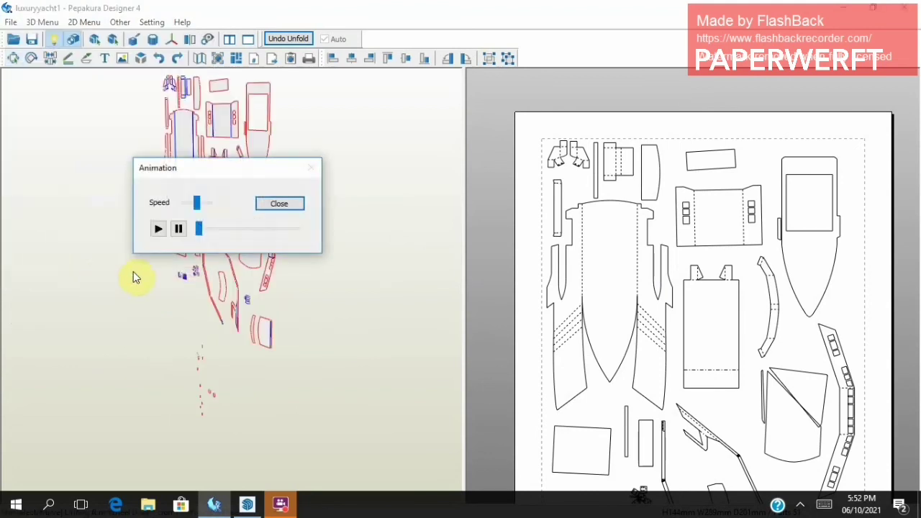
left_click_drag(288, 167, 623, 250)
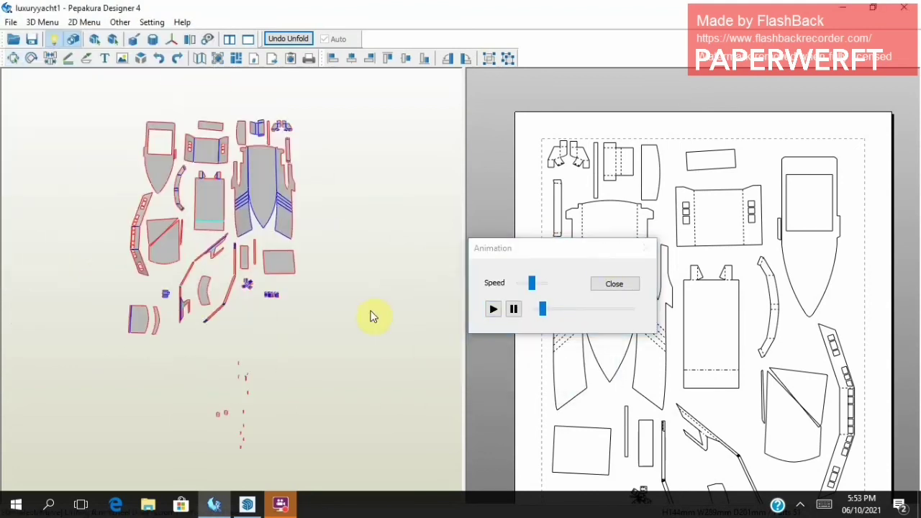
left_click(493, 310)
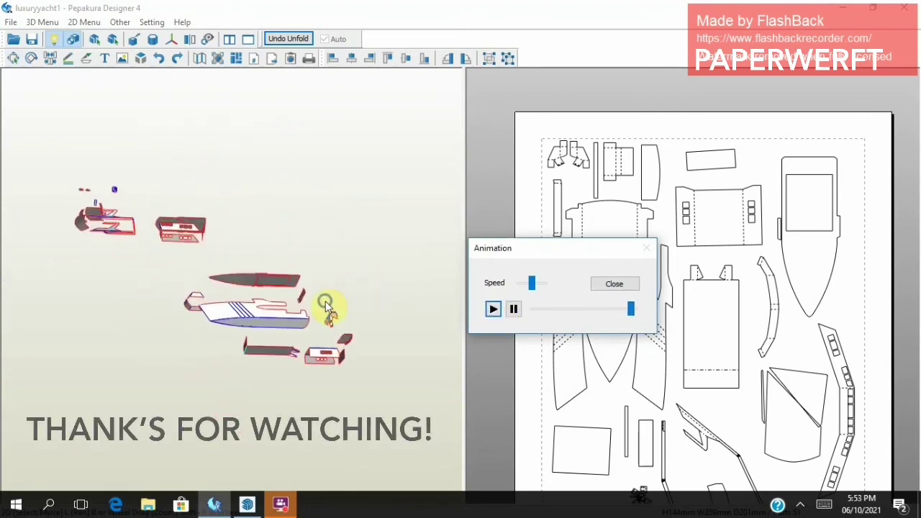
mouse_move(325, 306)
left_mouse_down()
mouse_move(270, 356)
mouse_move(230, 346)
mouse_move(442, 319)
left_mouse_up()
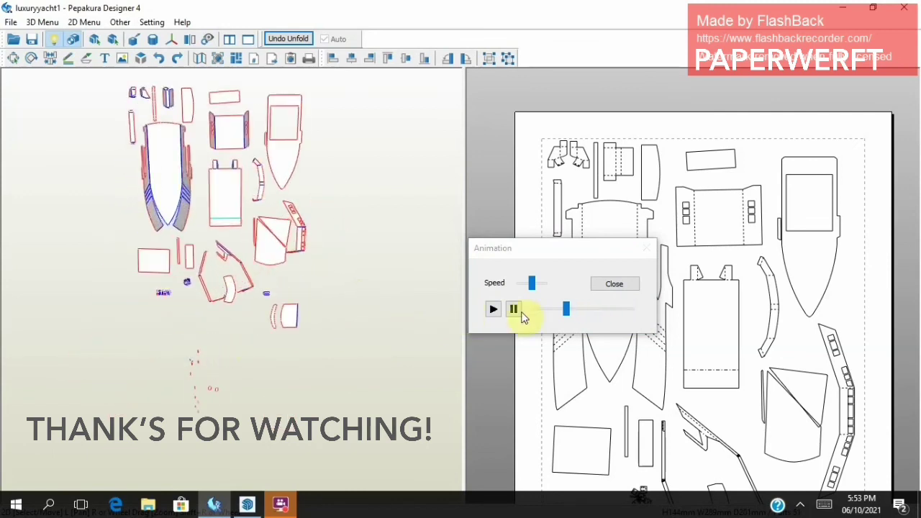
left_click(492, 312)
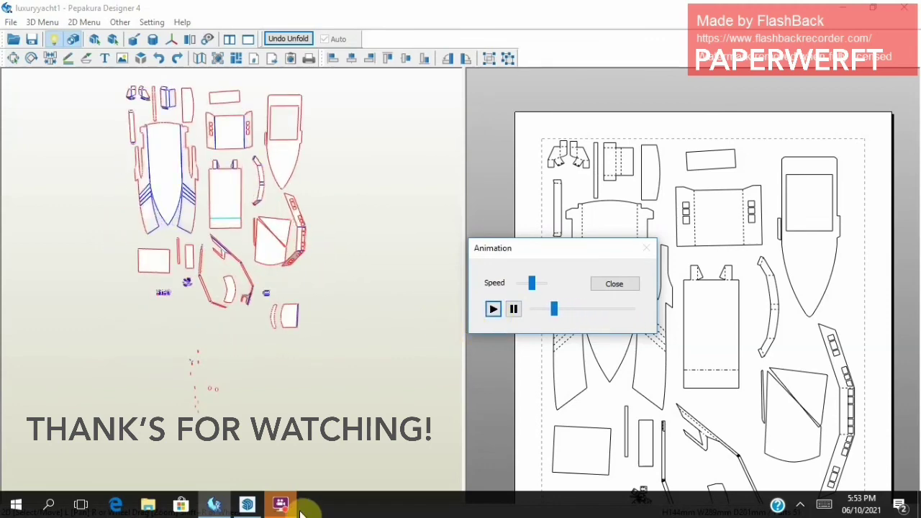
left_click(10, 21)
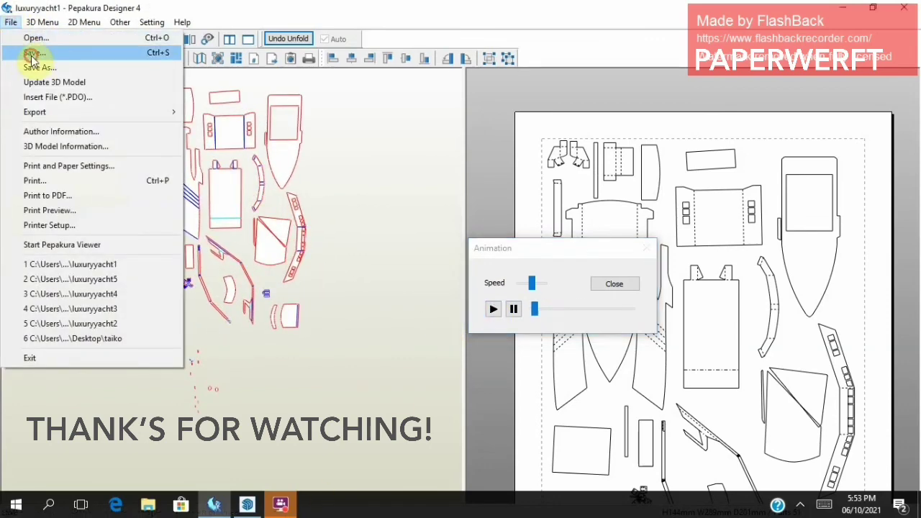